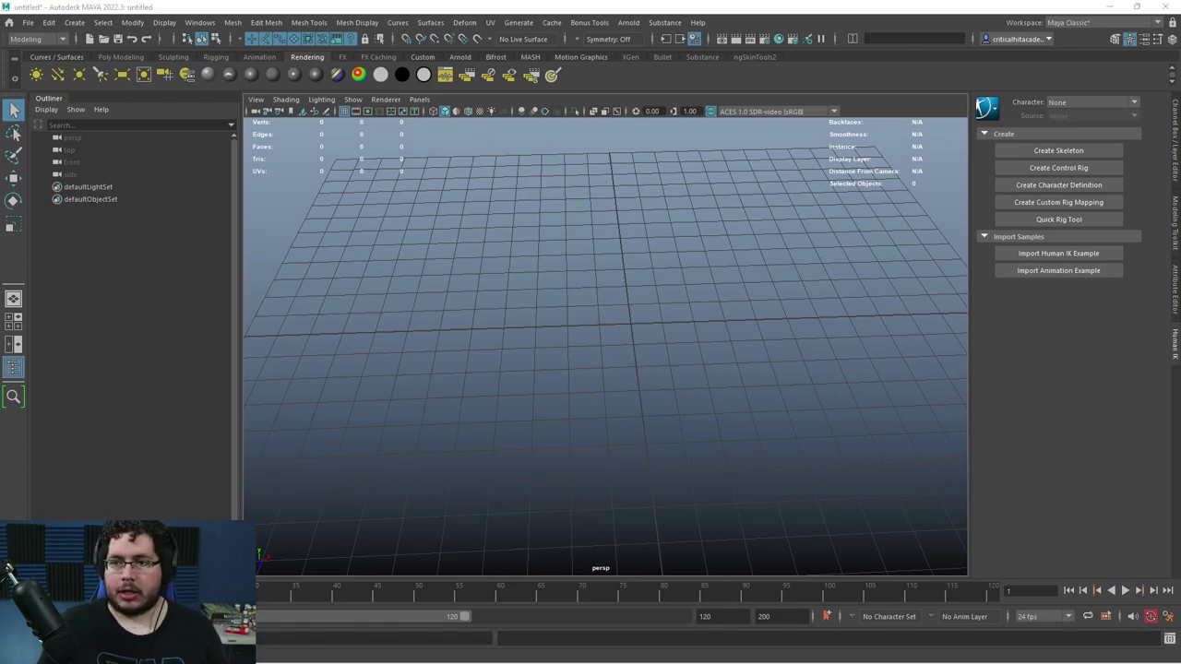
- Switch to Chrome and search the web for "tileable textures"
{"action": "left_click_drag", "start_coordinate": [1180, 7], "coordinate": [703, 1]}
{"action": "left_click", "coordinate": [736, 32]}
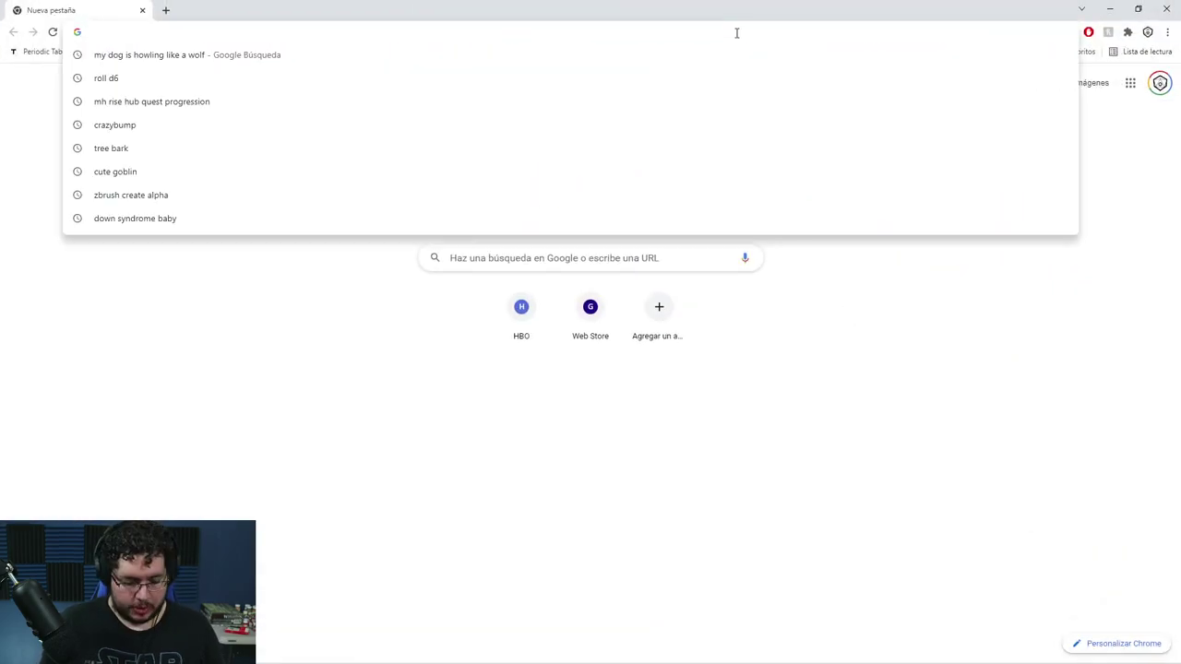
{"action": "type", "text": "tielab"}
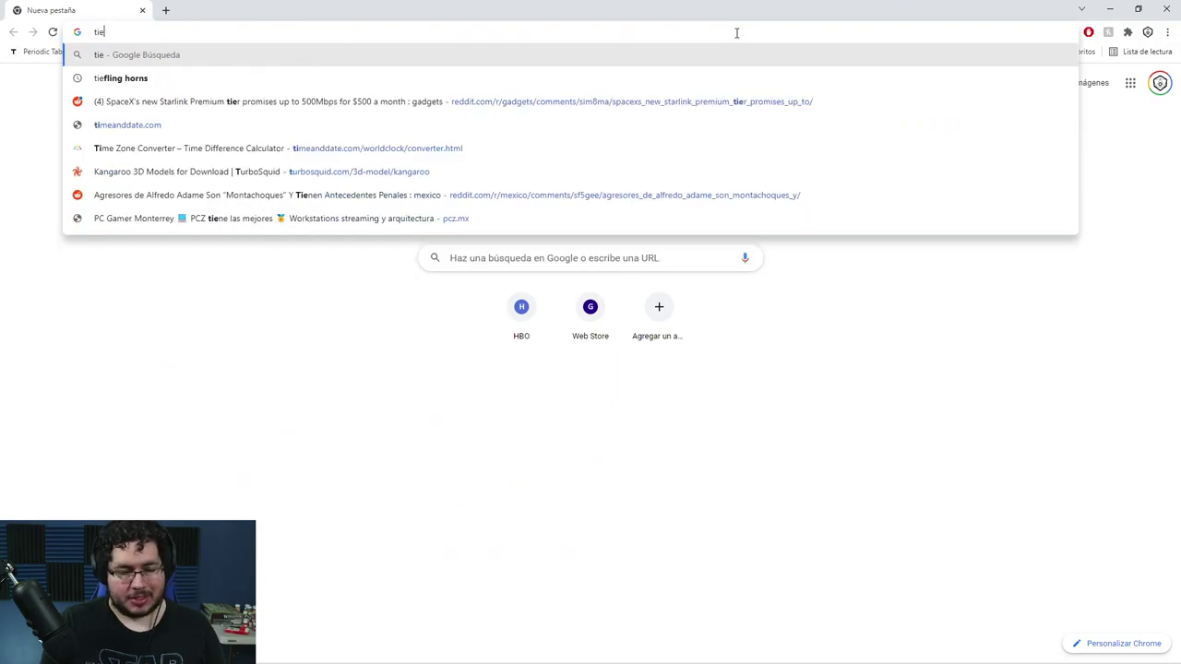
{"action": "key", "text": "BackSpace"}
{"action": "key", "text": "BackSpace"}
{"action": "key", "text": "BackSpace"}
{"action": "key", "text": "BackSpace"}
{"action": "type", "text": "leable texutr"}
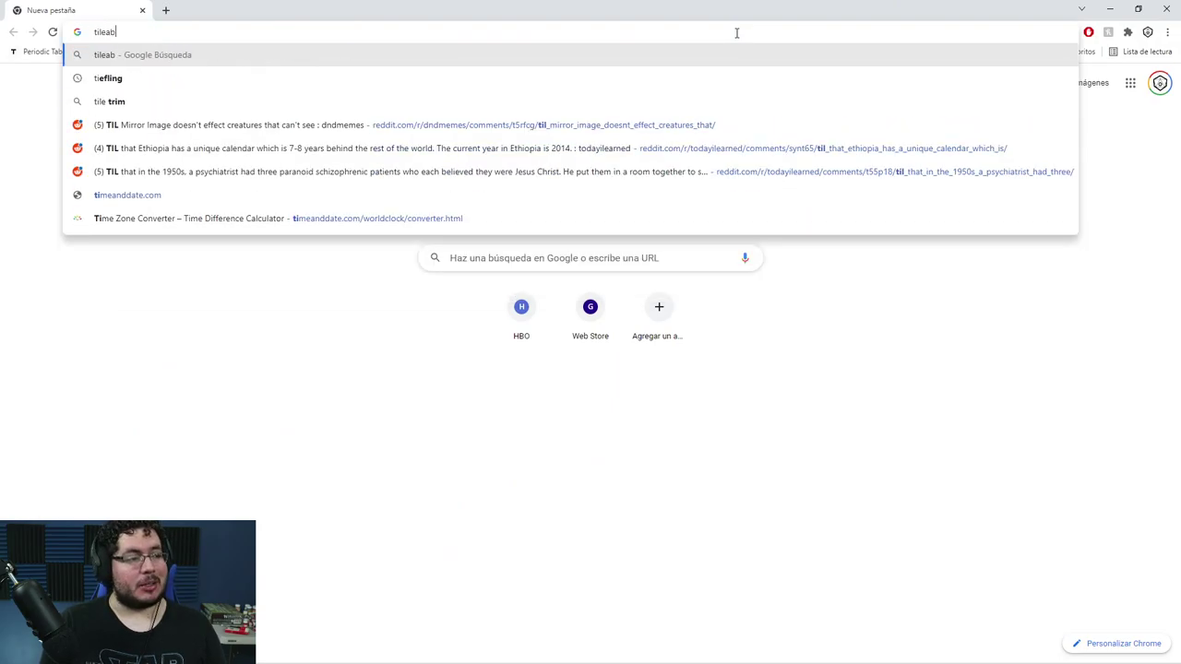
{"action": "key", "text": "BackSpace"}
{"action": "key", "text": "BackSpace"}
{"action": "key", "text": "BackSpace"}
{"action": "type", "text": "tures"}
{"action": "key", "text": "Return"}
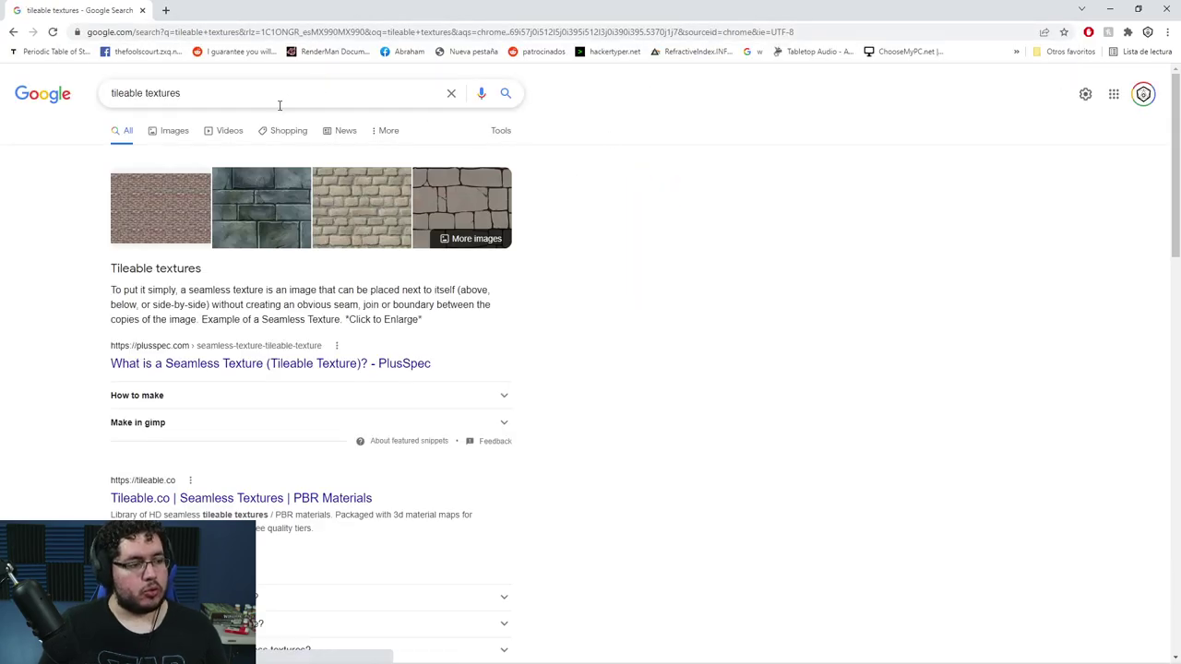
- Browse the image results for tileable textures and preview the castle image "Turning Photos into Tileable Textures"
{"action": "left_click", "coordinate": [173, 132]}
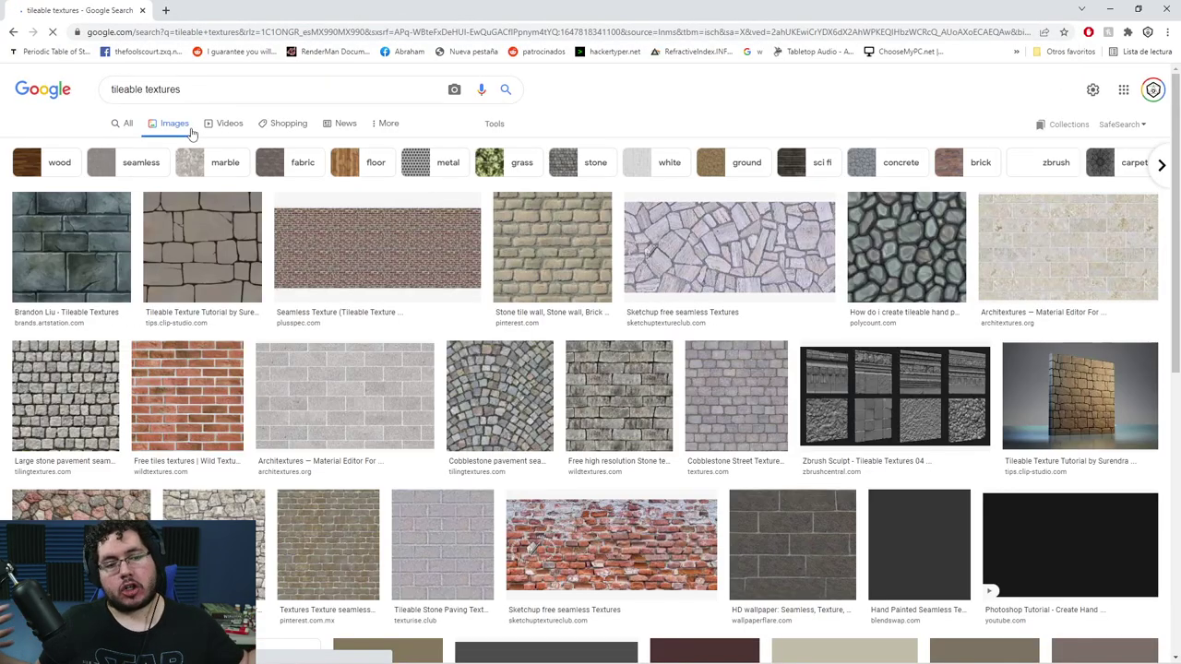
{"action": "scroll", "coordinate": [789, 391], "scroll_direction": "down", "scroll_amount": 4}
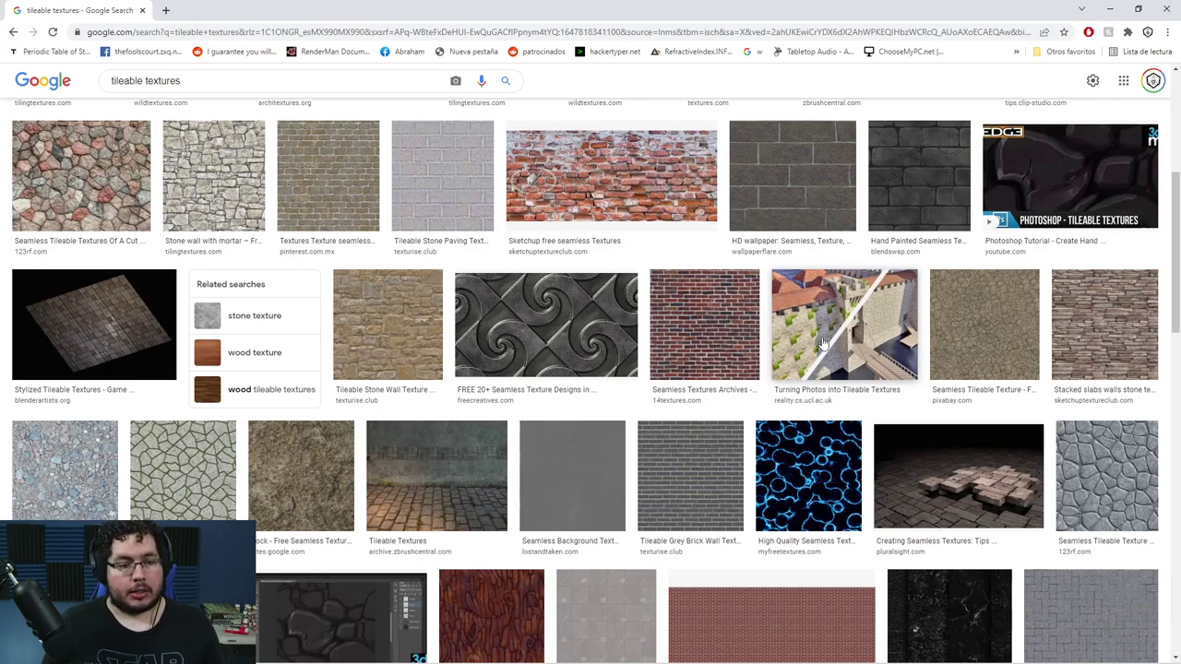
{"action": "left_click", "coordinate": [824, 343]}
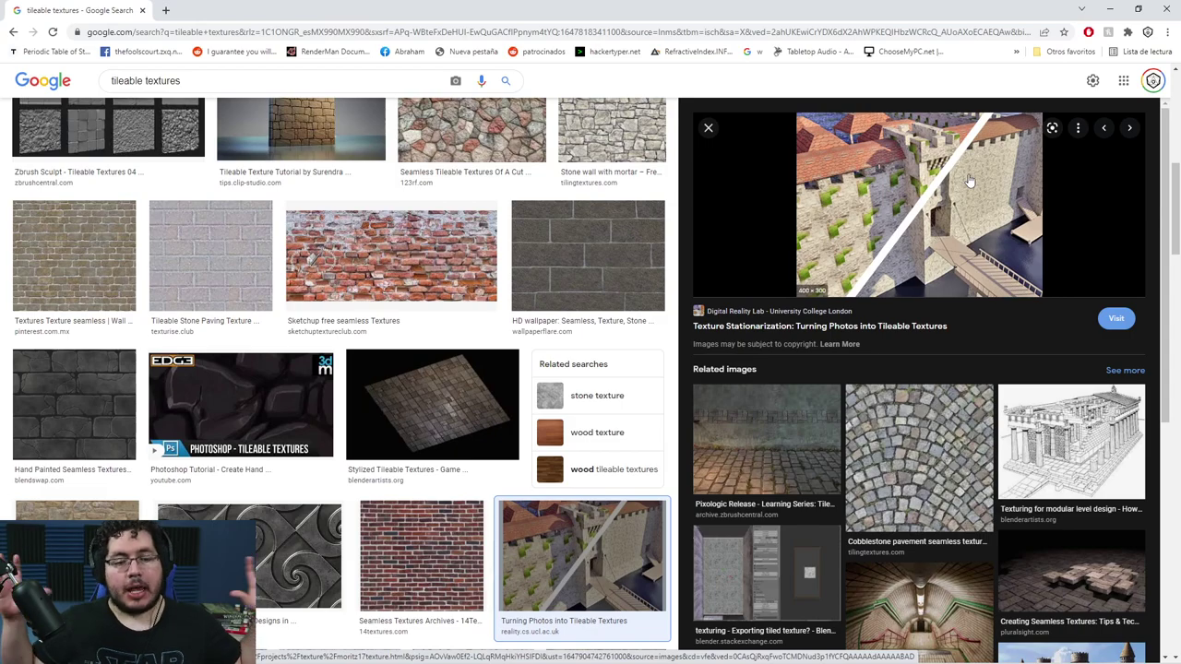
{"action": "left_click", "coordinate": [941, 603]}
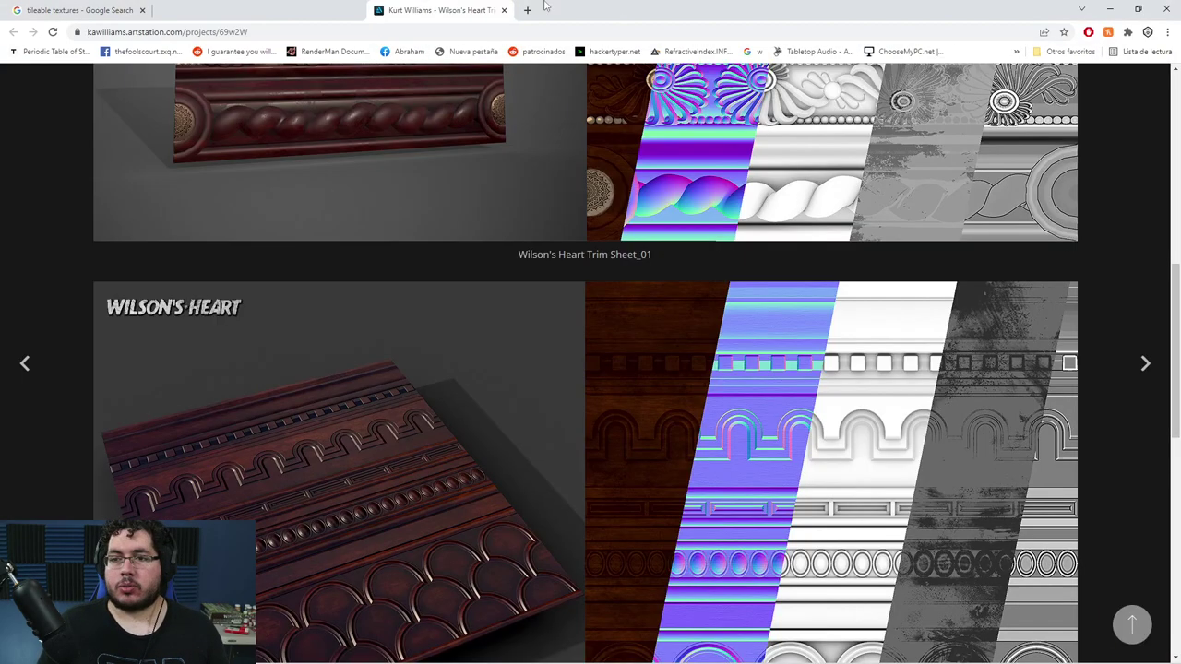
- Examine the Wilson's Heart Trim Sheets page, from its description to both wood trim sheet images
{"action": "scroll", "coordinate": [358, 332], "scroll_direction": "up", "scroll_amount": 7}
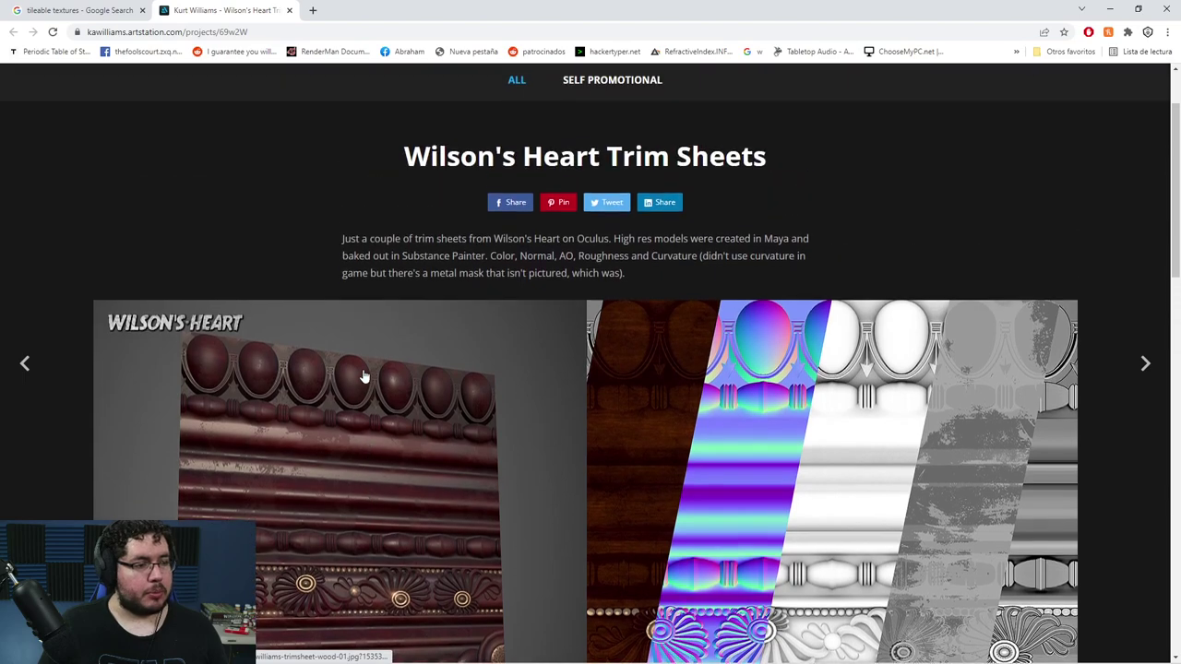
{"action": "scroll", "coordinate": [287, 193], "scroll_direction": "up", "scroll_amount": 2}
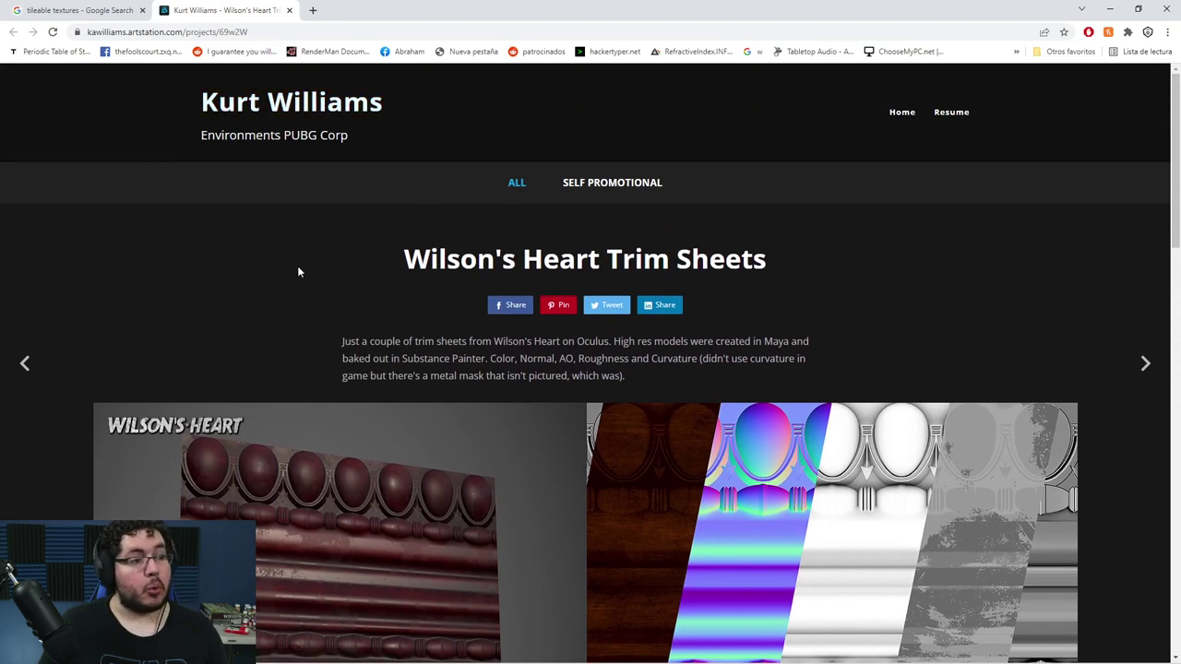
{"action": "scroll", "coordinate": [298, 268], "scroll_direction": "down", "scroll_amount": 2}
{"action": "scroll", "coordinate": [298, 268], "scroll_direction": "down", "scroll_amount": 1}
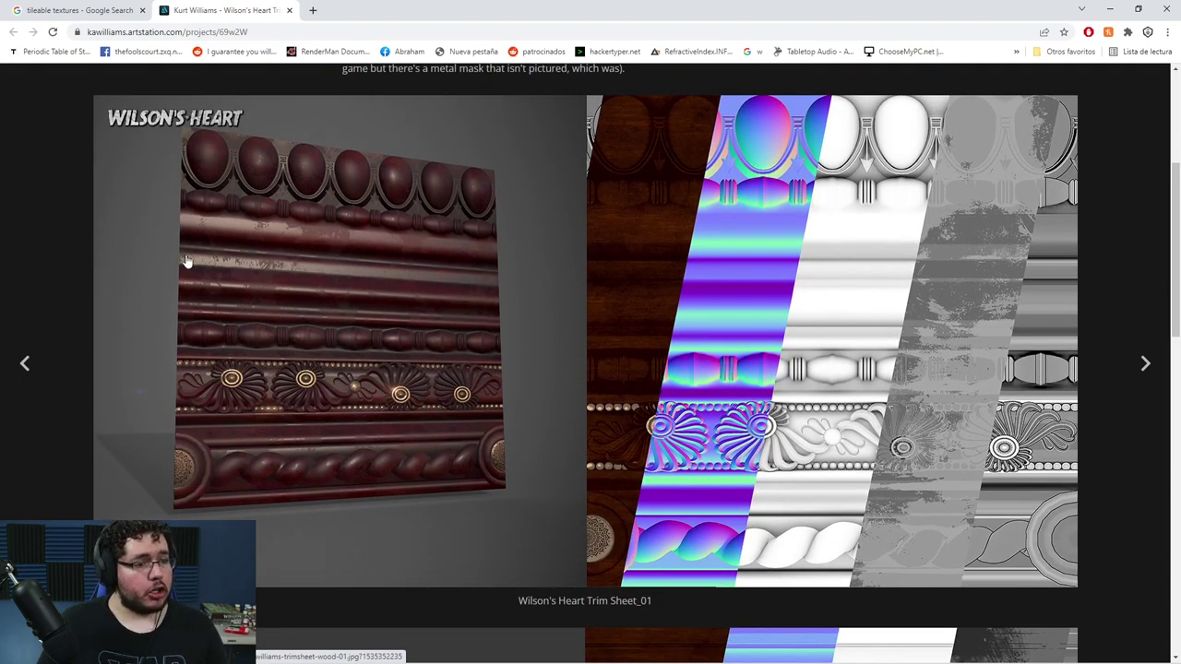
{"action": "scroll", "coordinate": [348, 332], "scroll_direction": "down", "scroll_amount": 1}
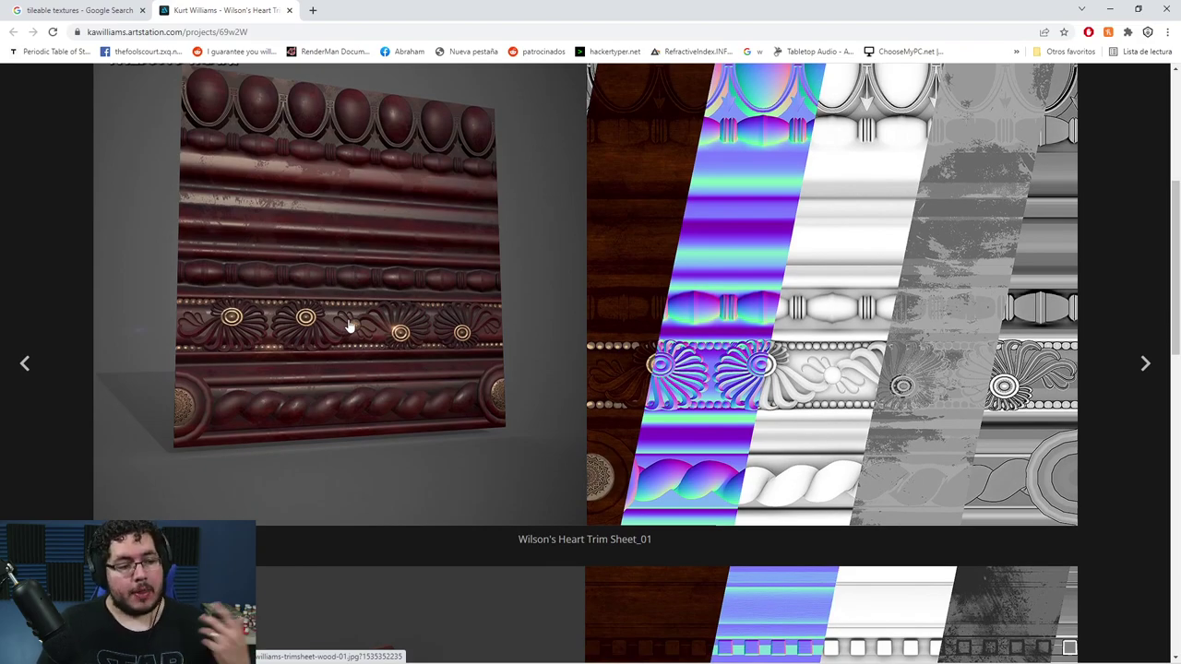
{"action": "scroll", "coordinate": [349, 326], "scroll_direction": "down", "scroll_amount": 3}
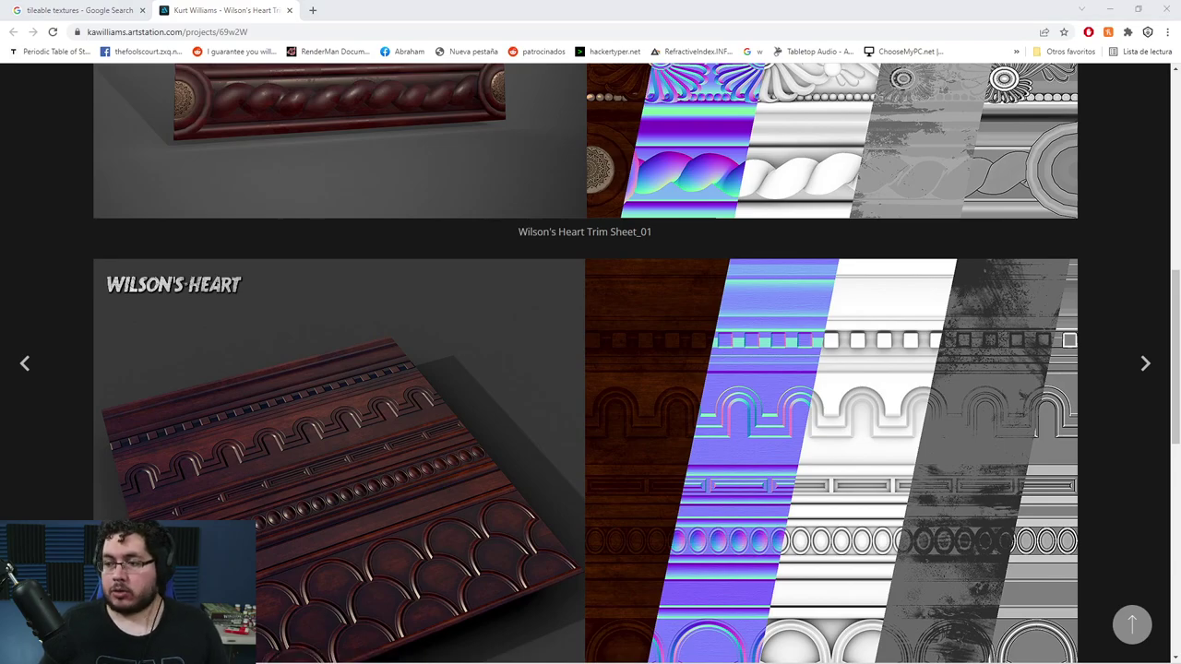
- Bring the AWA Facebook post into the browser window and examine its industrial sci-fi trim sheet images
{"action": "left_click_drag", "start_coordinate": [1180, 166], "coordinate": [527, 21]}
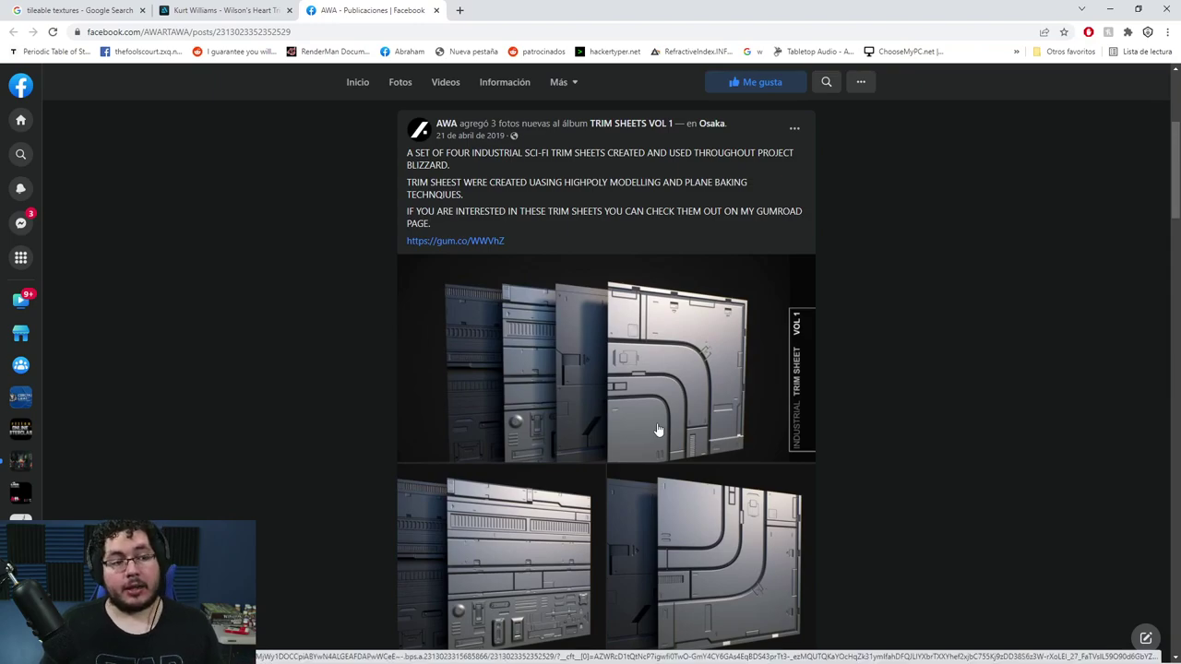
{"action": "scroll", "coordinate": [658, 430], "scroll_direction": "down", "scroll_amount": 2}
{"action": "scroll", "coordinate": [657, 430], "scroll_direction": "down", "scroll_amount": 2}
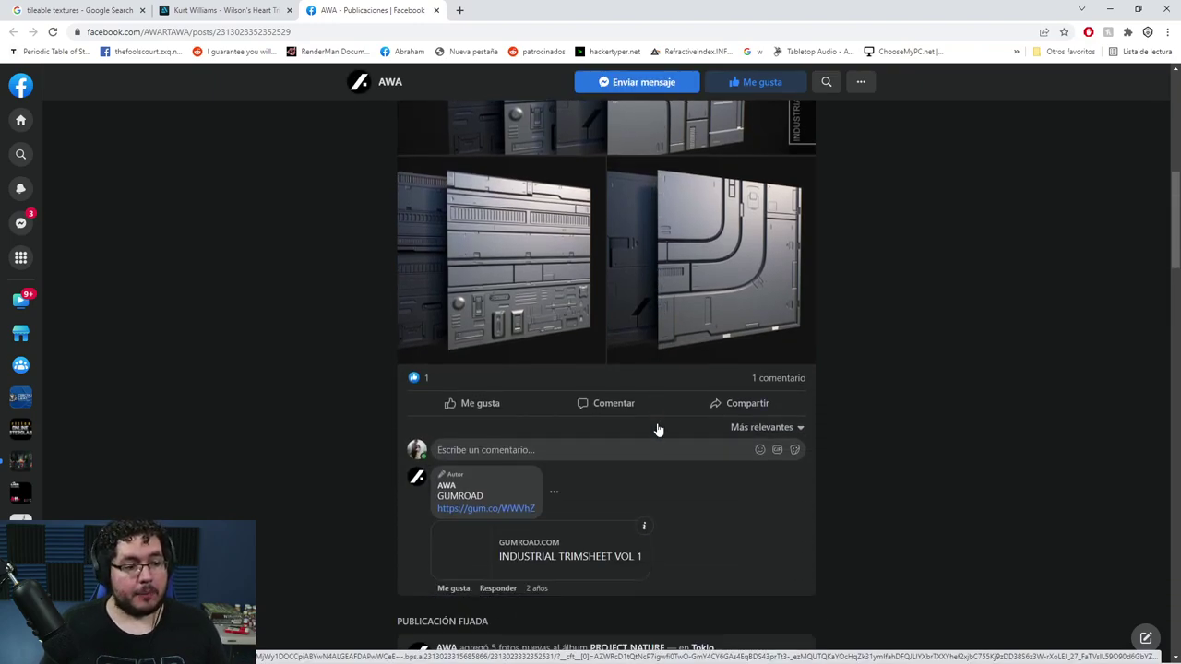
{"action": "scroll", "coordinate": [658, 429], "scroll_direction": "up", "scroll_amount": 2}
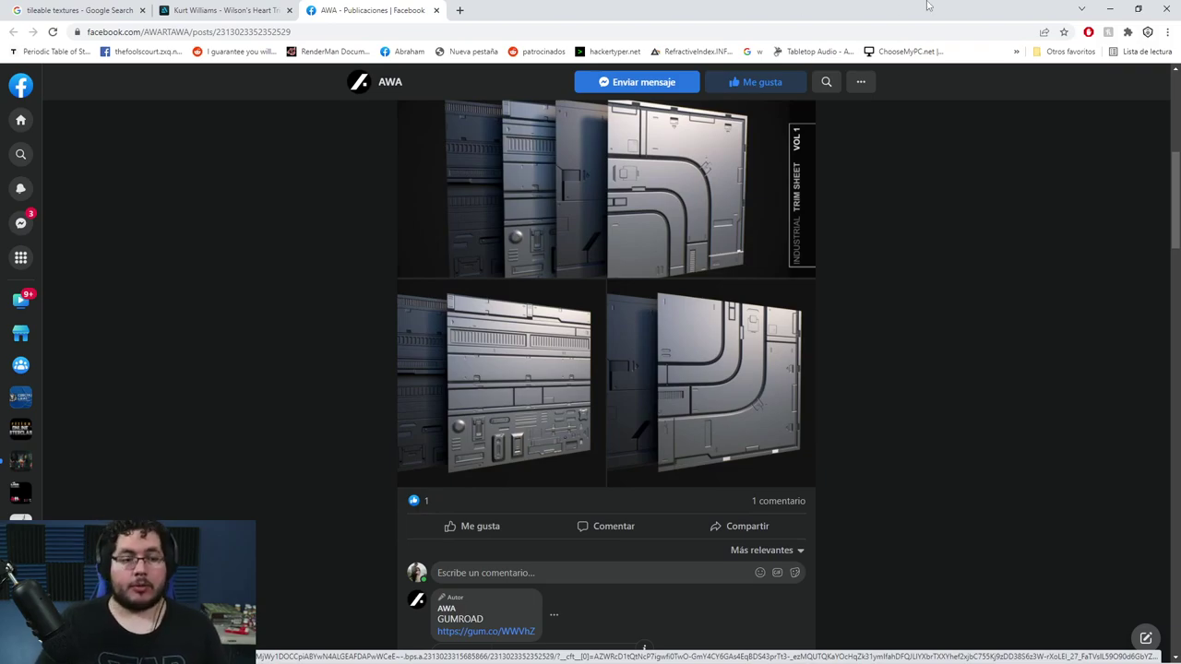
- Return to Maya, create a polygon plane at the grid origin, scale it uniformly to about 16, and deselect it
{"action": "left_click", "coordinate": [1110, 9]}
{"action": "left_click_drag", "start_coordinate": [774, 322], "coordinate": [699, 266], "text": "alt"}
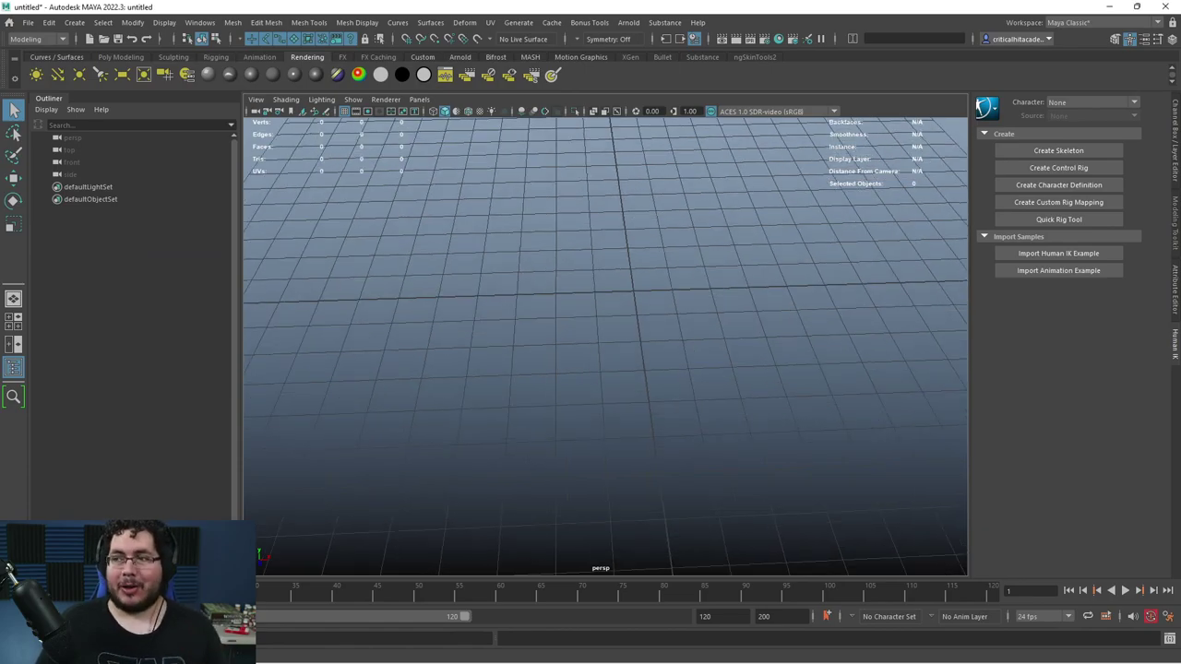
{"action": "left_click_drag", "start_coordinate": [720, 442], "coordinate": [556, 335], "text": "alt"}
{"action": "left_click", "coordinate": [122, 57]}
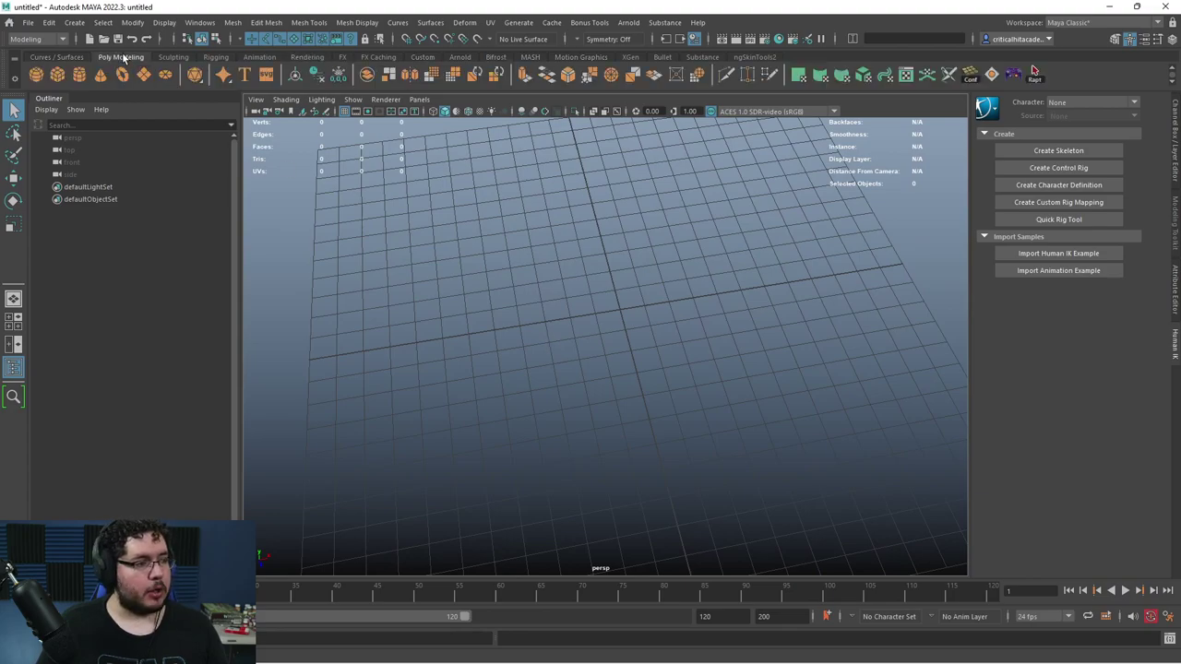
{"action": "left_click", "coordinate": [143, 74]}
{"action": "left_click_drag", "start_coordinate": [620, 310], "coordinate": [883, 333]}
{"action": "scroll", "coordinate": [823, 334], "scroll_direction": "down", "scroll_amount": 4}
{"action": "scroll", "coordinate": [823, 334], "scroll_direction": "up", "scroll_amount": 3}
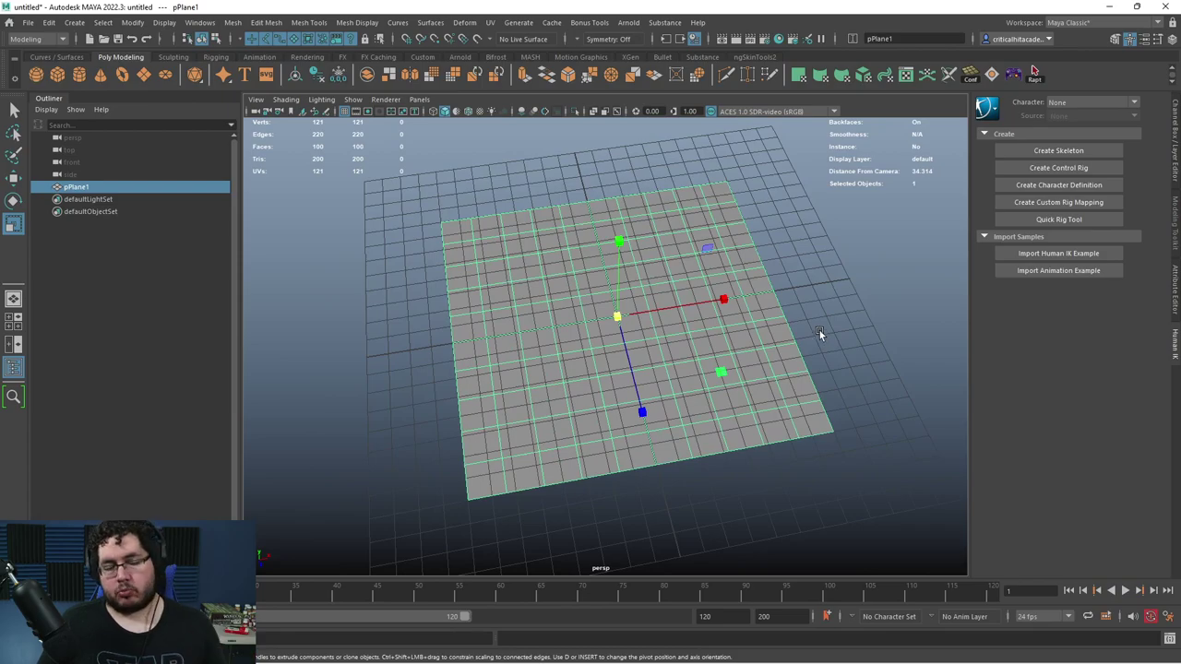
{"action": "left_click_drag", "start_coordinate": [815, 311], "coordinate": [743, 291], "text": "alt"}
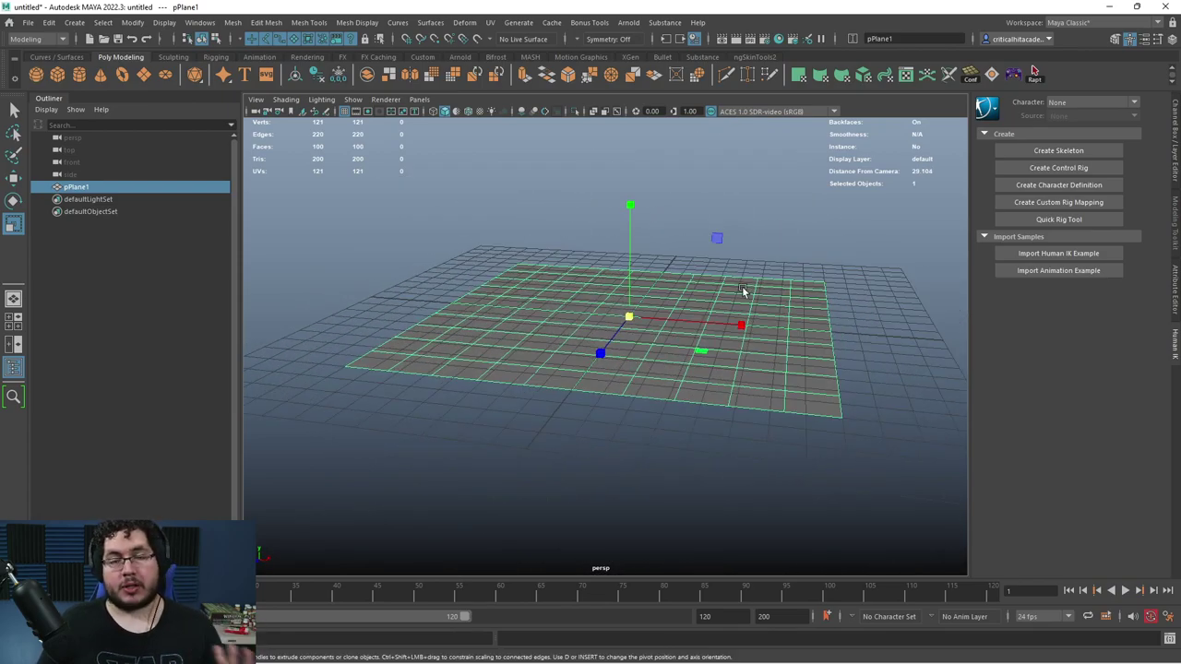
{"action": "left_click", "coordinate": [760, 209]}
- Add a polygon cube at the origin and set its scale to 90 in X, 180 in Y and 90 in Z
{"action": "scroll", "coordinate": [760, 209], "scroll_direction": "down", "scroll_amount": 3}
{"action": "middle_click_drag", "start_coordinate": [760, 209], "coordinate": [812, 255], "text": "alt"}
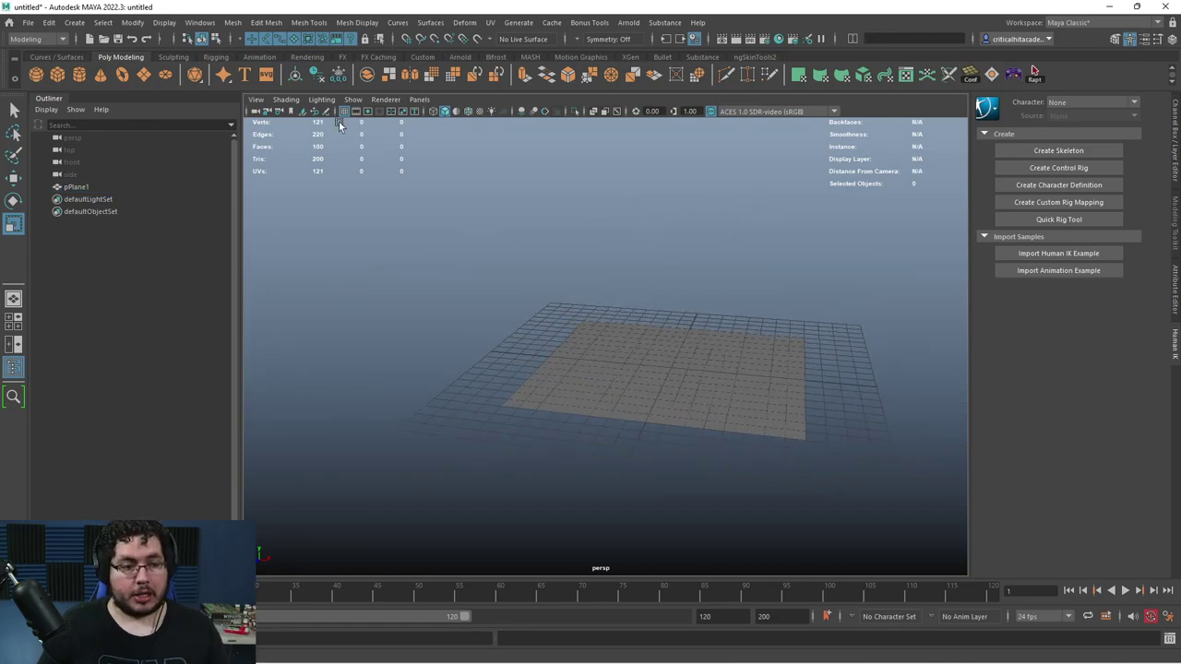
{"action": "left_click", "coordinate": [54, 81]}
{"action": "key", "text": "ctrl+a"}
{"action": "key", "text": "ctrl+a"}
{"action": "double_click", "coordinate": [1133, 204]}
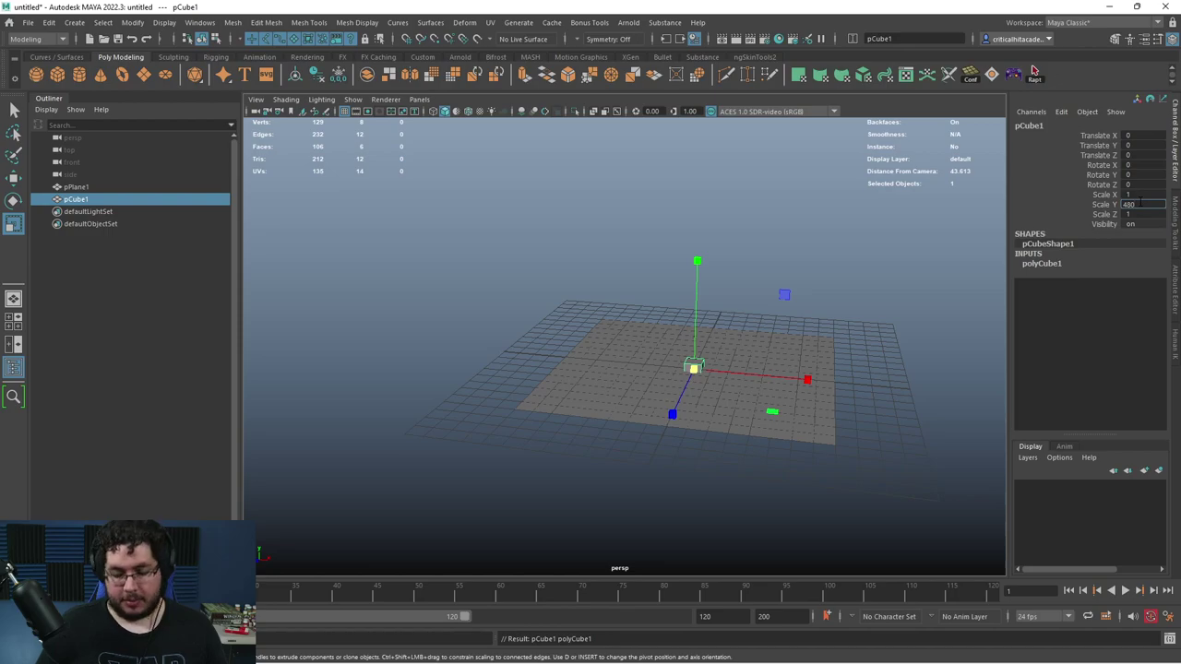
{"action": "type", "text": "100"}
{"action": "key", "text": "Return"}
{"action": "double_click", "coordinate": [1140, 193]}
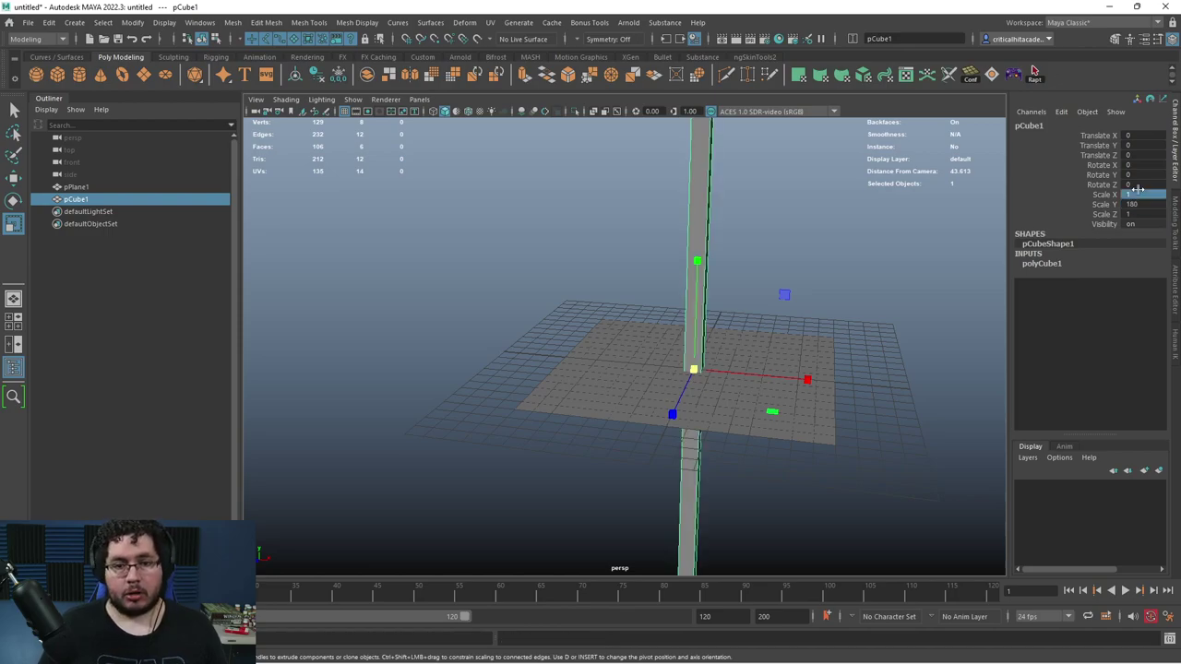
{"action": "key", "text": "Tab"}
{"action": "key", "text": "Tab"}
{"action": "type", "text": "90"}
{"action": "key", "text": "Return"}
- Snap the cube's pivot to a bottom corner vertex and raise the cube to Translate Y 84
{"action": "right_click_drag", "start_coordinate": [735, 422], "coordinate": [651, 351], "text": "alt"}
{"action": "scroll", "coordinate": [650, 353], "scroll_direction": "up", "scroll_amount": 5}
{"action": "key", "text": "w"}
{"action": "left_click_drag", "start_coordinate": [631, 258], "coordinate": [649, 224]}
{"action": "key", "text": "d"}
{"action": "key", "text": "v"}
{"action": "middle_click_drag", "start_coordinate": [641, 208], "coordinate": [645, 230]}
{"action": "key", "text": "d"}
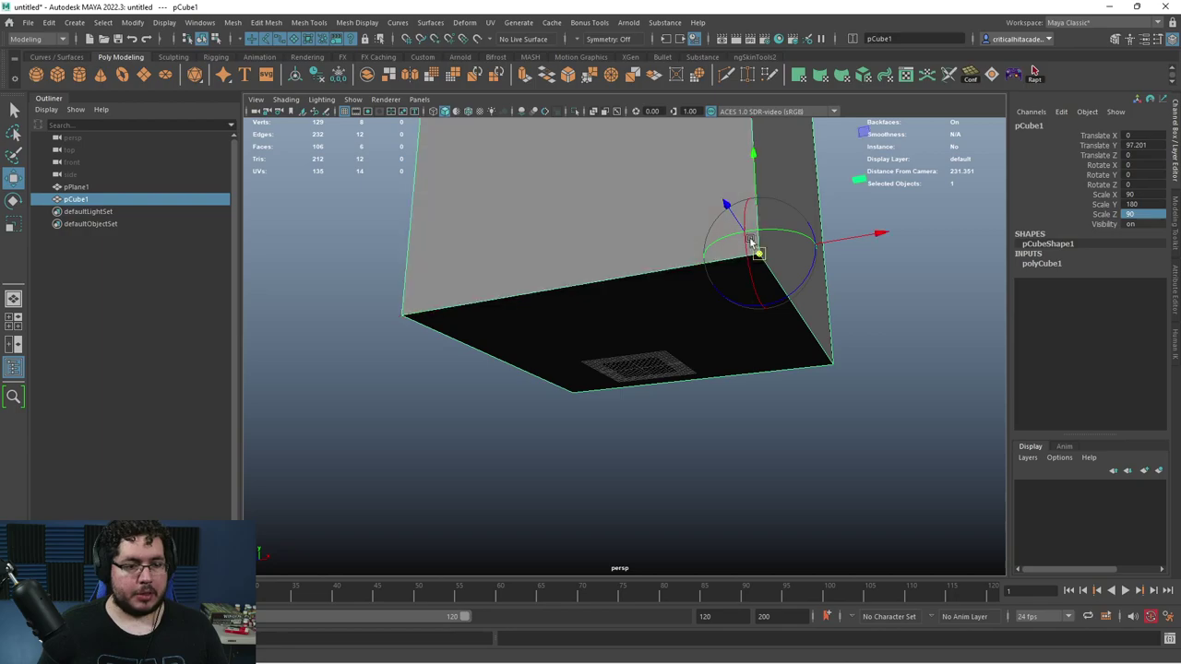
{"action": "key", "text": "v"}
{"action": "left_click_drag", "start_coordinate": [762, 166], "coordinate": [649, 341]}
- Snap the cube's base to the ground line of the grid in the front wireframe view, giving Translate Y 90
{"action": "key", "text": "space"}
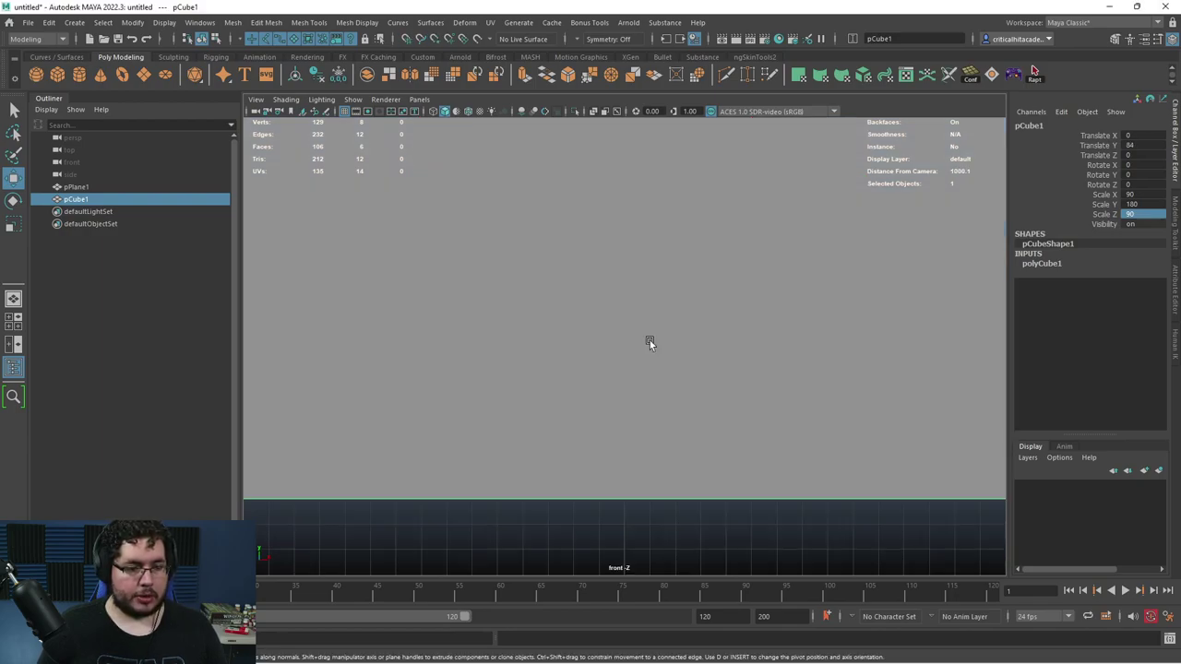
{"action": "key", "text": "4"}
{"action": "scroll", "coordinate": [678, 395], "scroll_direction": "down", "scroll_amount": 4}
{"action": "key", "text": "x"}
{"action": "middle_click_drag", "start_coordinate": [677, 396], "coordinate": [661, 341]}
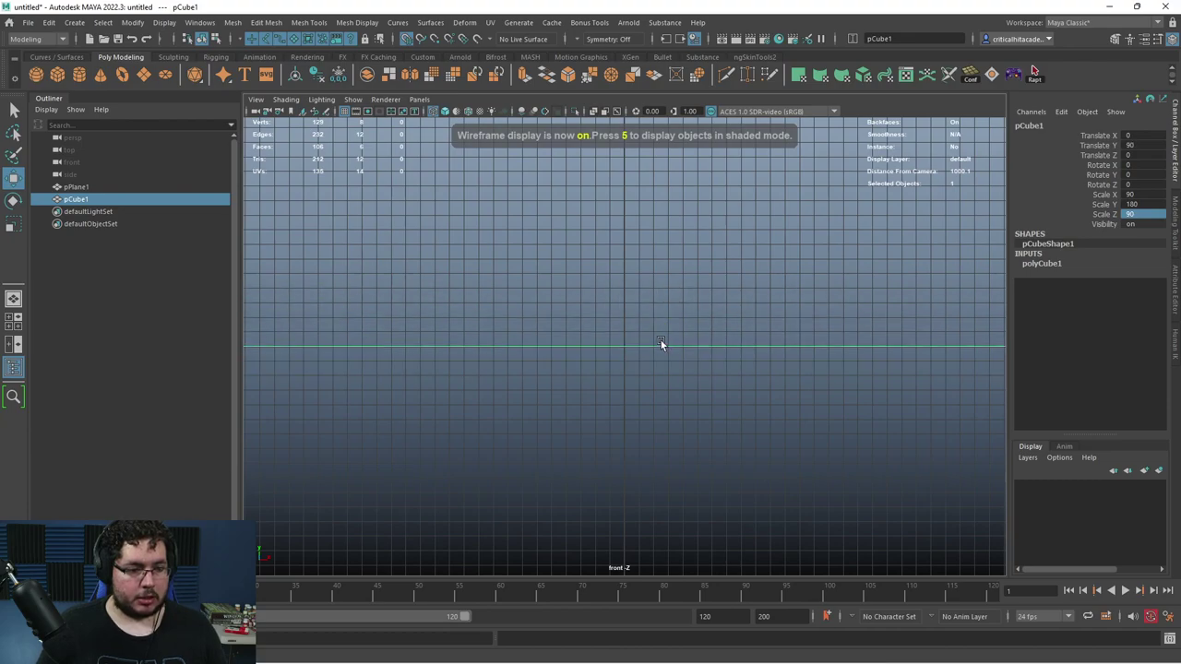
{"action": "left_click_drag", "start_coordinate": [688, 363], "coordinate": [729, 309]}
{"action": "left_click_drag", "start_coordinate": [772, 295], "coordinate": [786, 391], "text": "ctrl"}
{"action": "key", "text": "5"}
{"action": "key", "text": "space"}
- Select the ground plane and set its X, Y and Z scale to 200
{"action": "left_click_drag", "start_coordinate": [836, 461], "coordinate": [842, 412]}
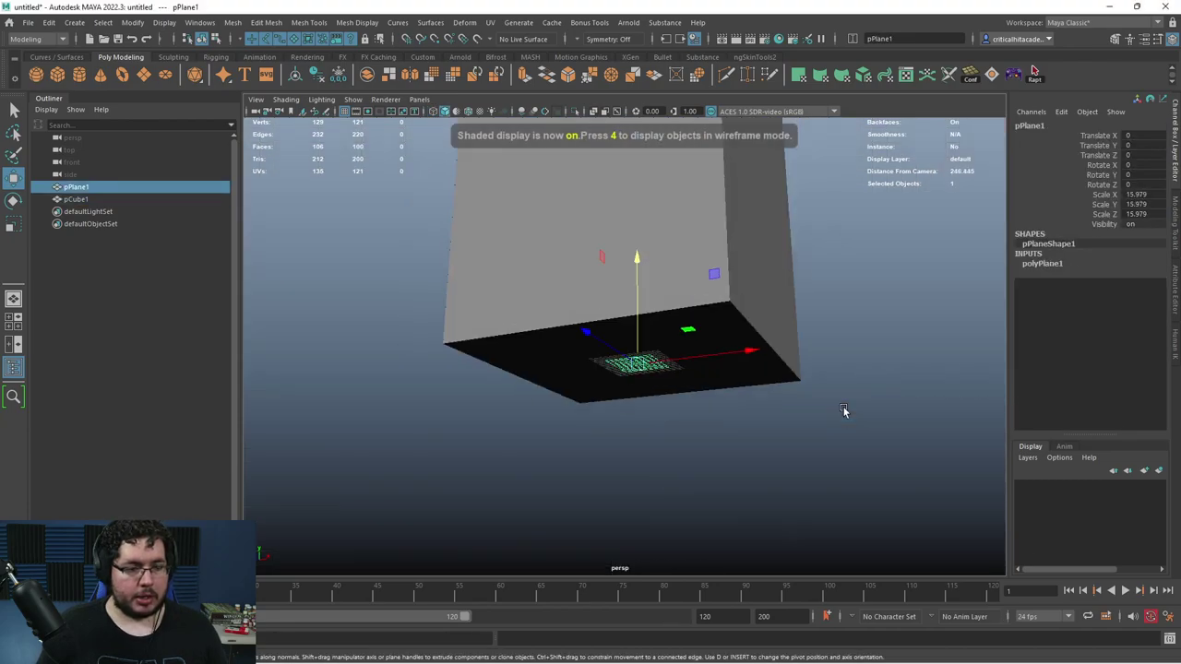
{"action": "scroll", "coordinate": [842, 410], "scroll_direction": "down", "scroll_amount": 4}
{"action": "left_click_drag", "start_coordinate": [634, 360], "coordinate": [937, 389]}
{"action": "key", "text": "ctrl+z"}
{"action": "key", "text": "r"}
{"action": "left_click_drag", "start_coordinate": [632, 360], "coordinate": [991, 356]}
{"action": "left_click_drag", "start_coordinate": [1140, 194], "coordinate": [1141, 216]}
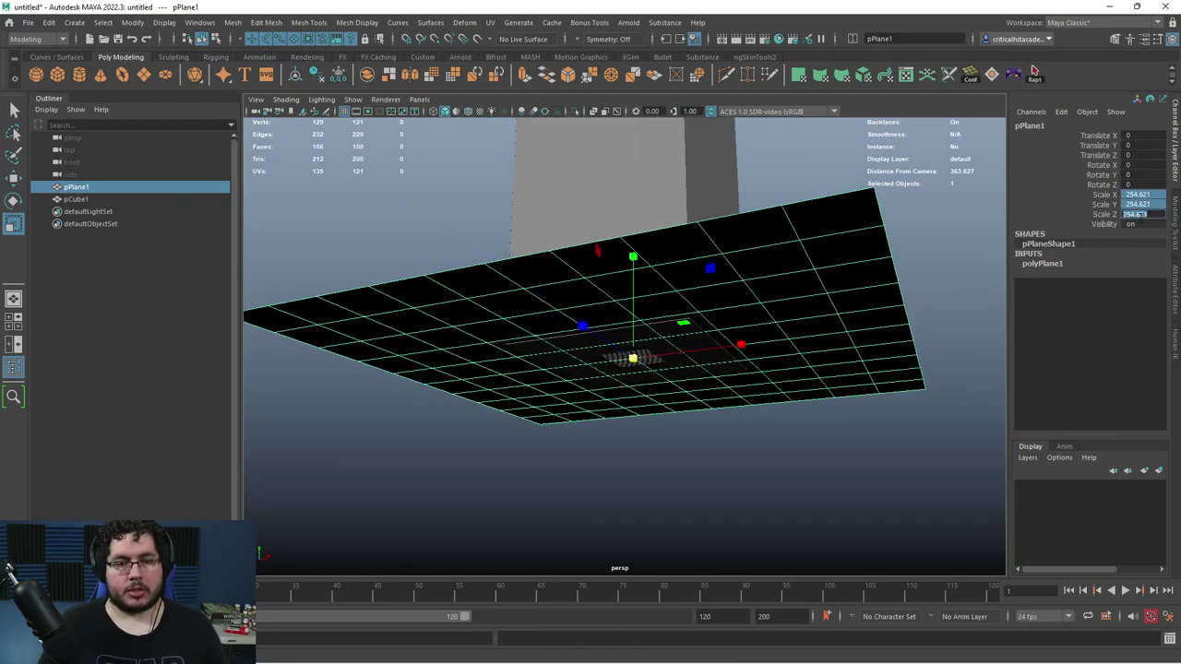
{"action": "type", "text": "200"}
{"action": "key", "text": "Return"}
{"action": "left_click_drag", "start_coordinate": [795, 333], "coordinate": [786, 401], "text": "alt"}
{"action": "right_click_drag", "start_coordinate": [786, 402], "coordinate": [775, 356], "text": "alt"}
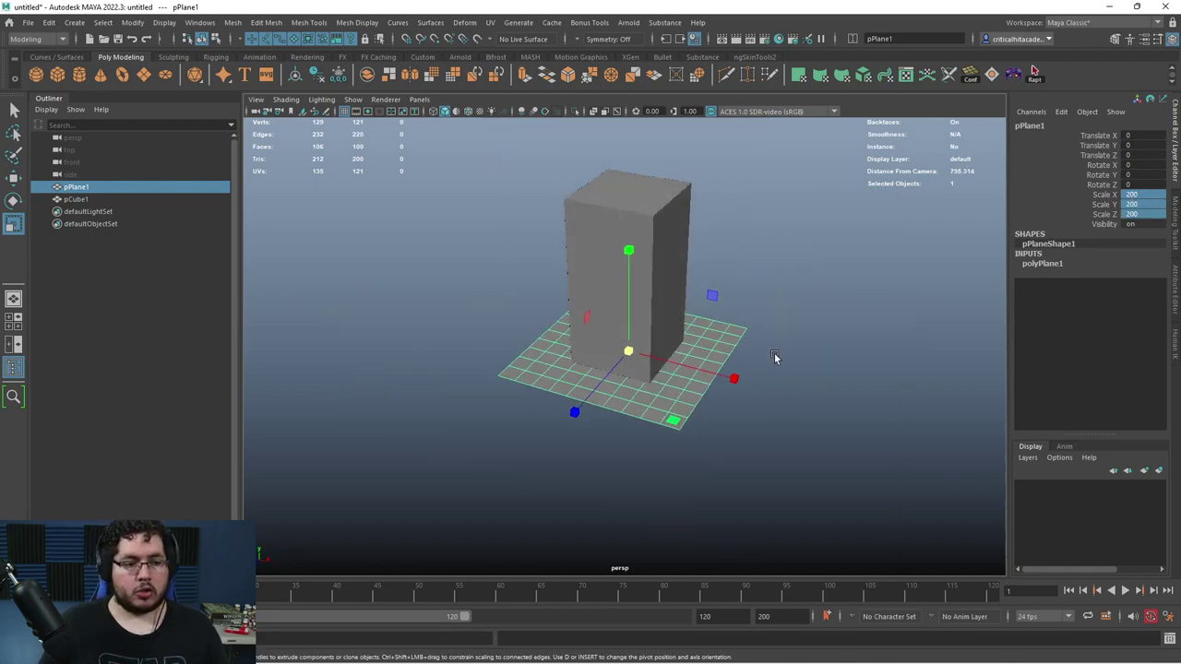
{"action": "left_click_drag", "start_coordinate": [775, 356], "coordinate": [771, 370], "text": "alt"}
- Set the plane's X, Y and Z scale to 300
{"action": "double_click", "coordinate": [1131, 214]}
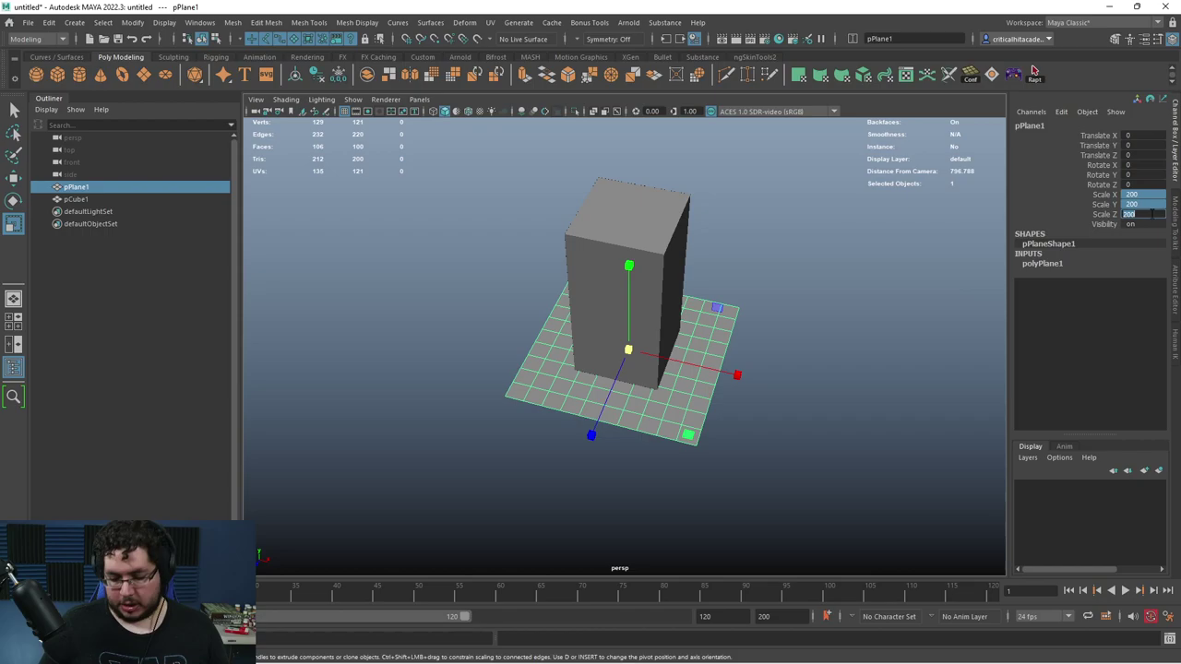
{"action": "type", "text": "300"}
{"action": "key", "text": "Return"}
{"action": "left_click_drag", "start_coordinate": [886, 282], "coordinate": [434, 319], "text": "alt"}
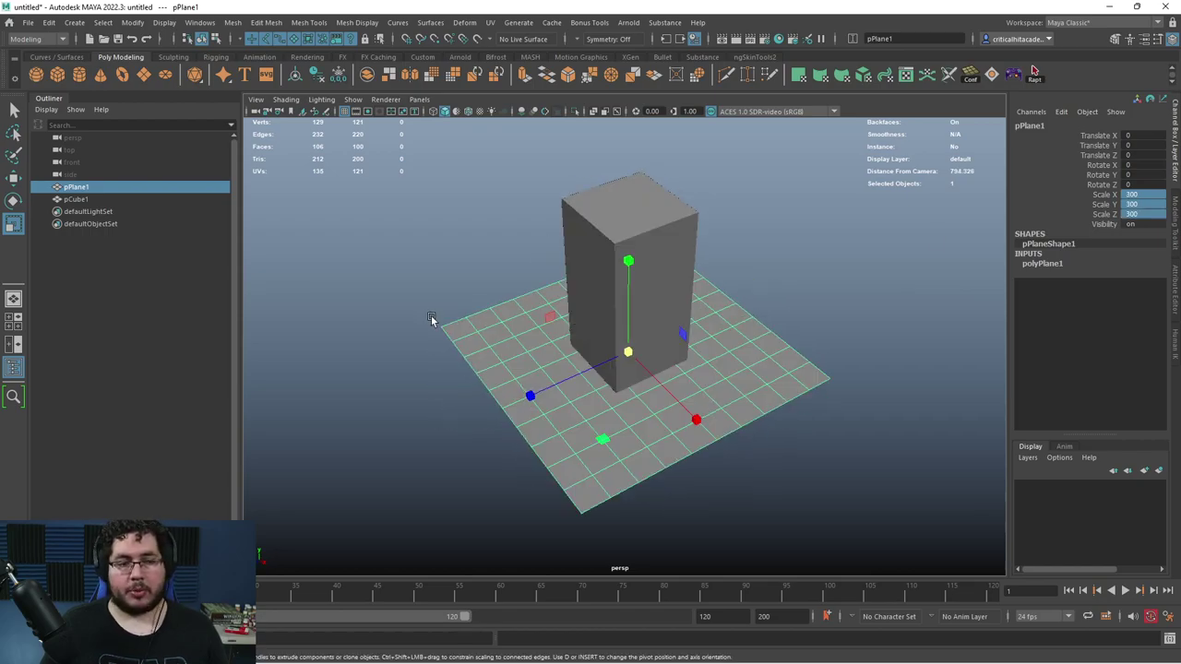
{"action": "left_click_drag", "start_coordinate": [603, 488], "coordinate": [846, 372], "text": "alt"}
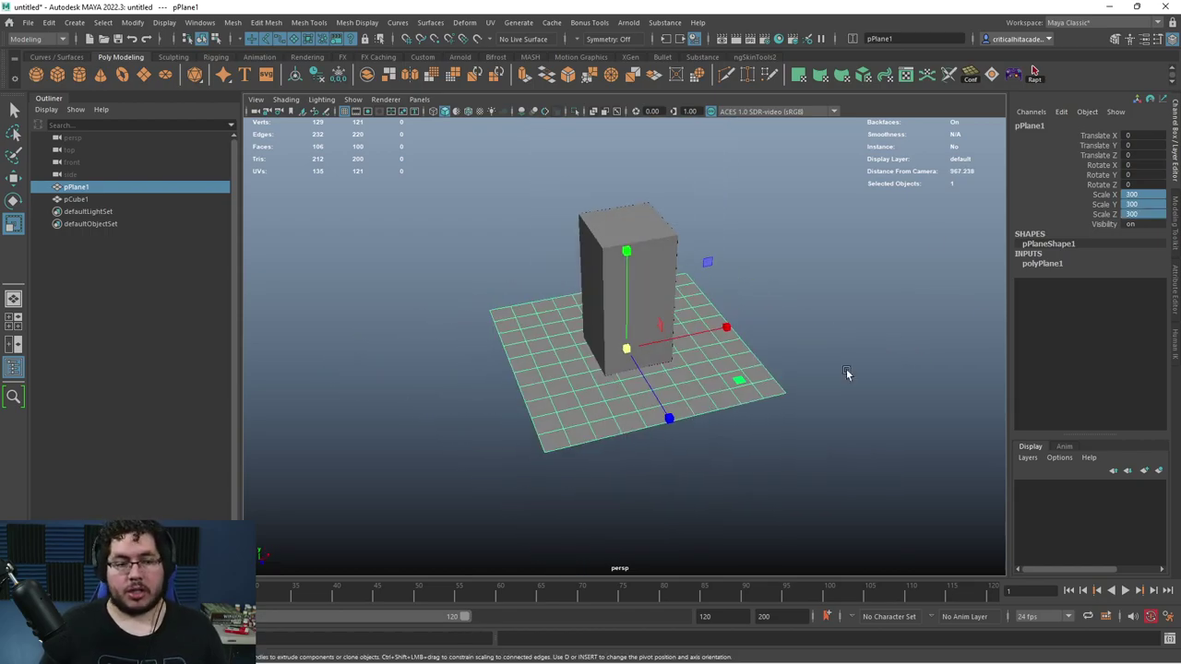
- Set the plane's X, Y and Z scale to 500
{"action": "double_click", "coordinate": [1150, 214]}
{"action": "type", "text": "500"}
{"action": "key", "text": "Return"}
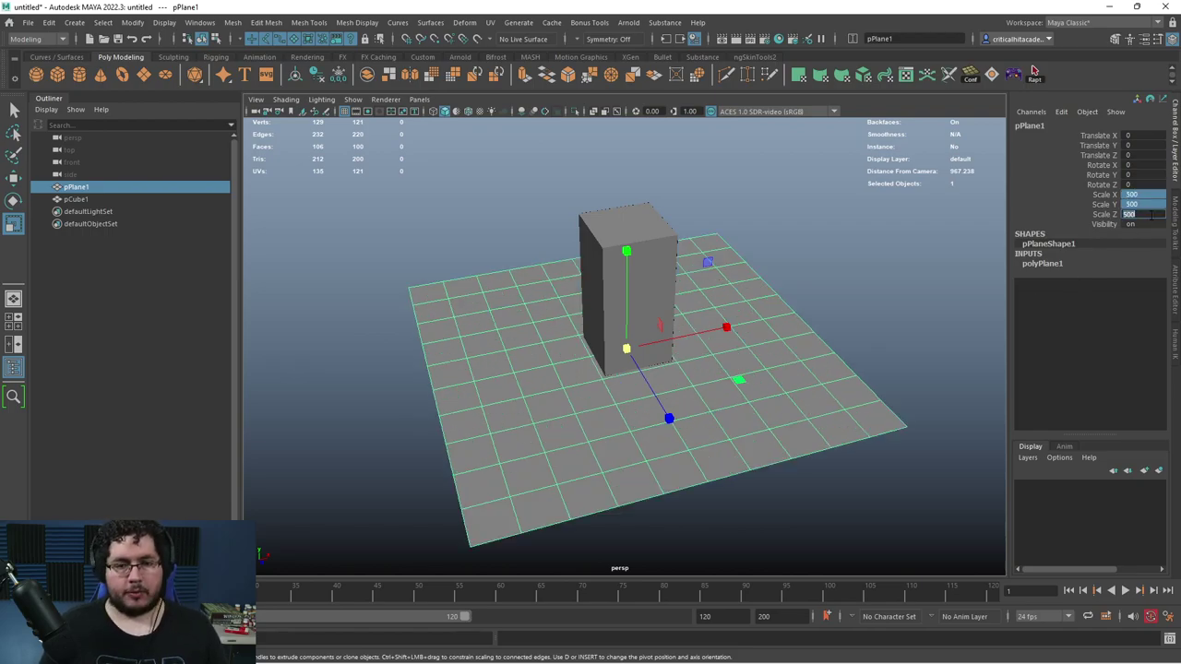
- Rotate the plane upright by setting its Rotate X to 90
{"action": "left_click_drag", "start_coordinate": [725, 349], "coordinate": [785, 338], "text": "alt"}
{"action": "key", "text": "e"}
{"action": "left_click_drag", "start_coordinate": [666, 278], "coordinate": [733, 424]}
{"action": "left_click", "coordinate": [1149, 166]}
{"action": "type", "text": "9"}
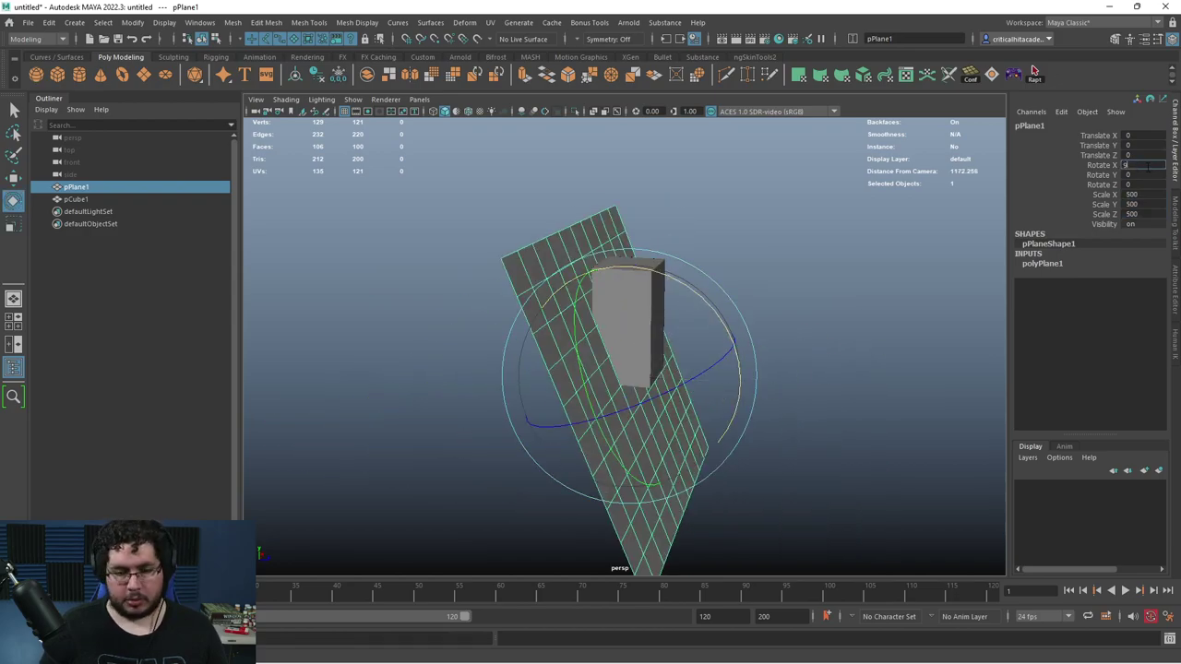
{"action": "type", "text": "0"}
{"action": "key", "text": "Return"}
- Raise the upright plane along Y to about 253 units so it stands behind the cube
{"action": "left_click_drag", "start_coordinate": [636, 341], "coordinate": [735, 311], "text": "alt"}
{"action": "key", "text": "w"}
{"action": "left_click_drag", "start_coordinate": [626, 289], "coordinate": [579, 129]}
{"action": "left_click_drag", "start_coordinate": [617, 209], "coordinate": [588, 300], "text": "alt"}
{"action": "scroll", "coordinate": [587, 301], "scroll_direction": "up", "scroll_amount": 3}
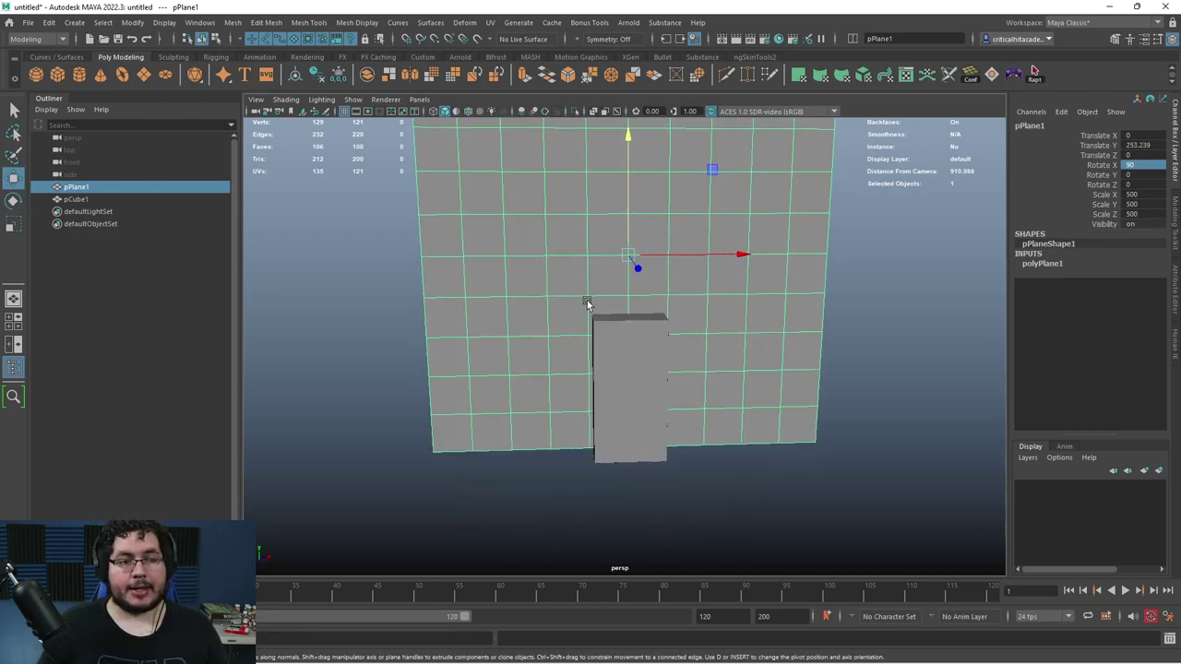
- Move the reference cube along X to about -340 units so it stands beside the plane, and select the plane
{"action": "left_click", "coordinate": [659, 441]}
{"action": "left_click_drag", "start_coordinate": [783, 460], "coordinate": [509, 463]}
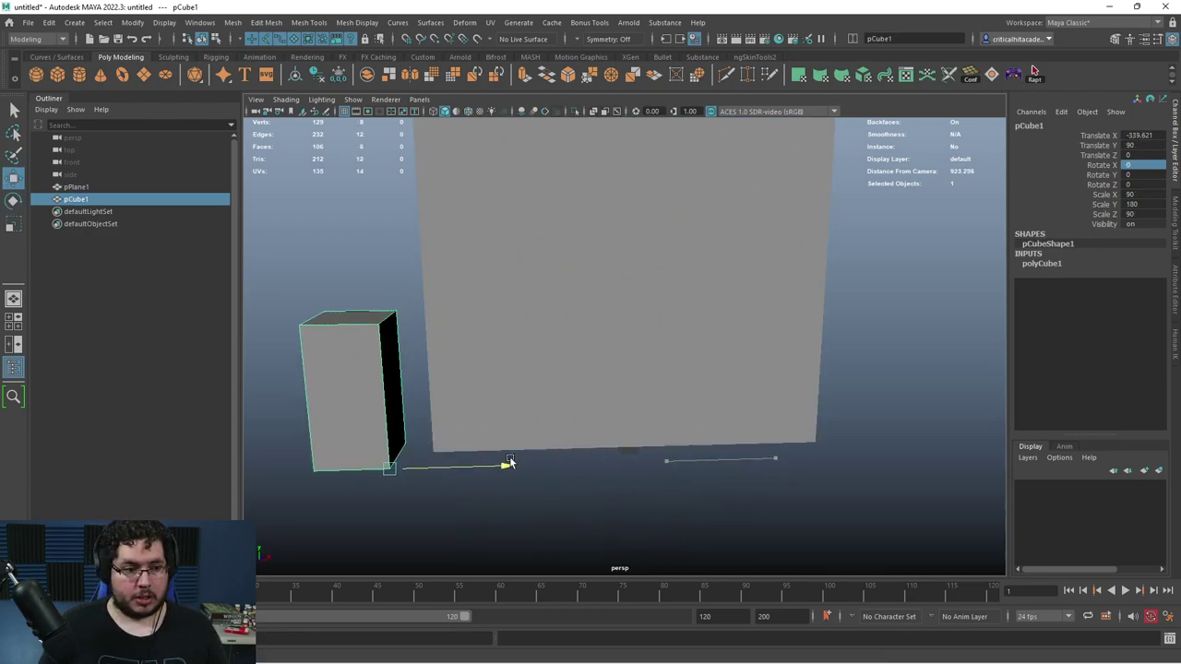
{"action": "left_click_drag", "start_coordinate": [618, 355], "coordinate": [672, 303], "text": "alt"}
{"action": "left_click", "coordinate": [671, 306]}
{"action": "scroll", "coordinate": [679, 383], "scroll_direction": "down", "scroll_amount": 3}
{"action": "left_click_drag", "start_coordinate": [680, 390], "coordinate": [690, 373], "text": "alt"}
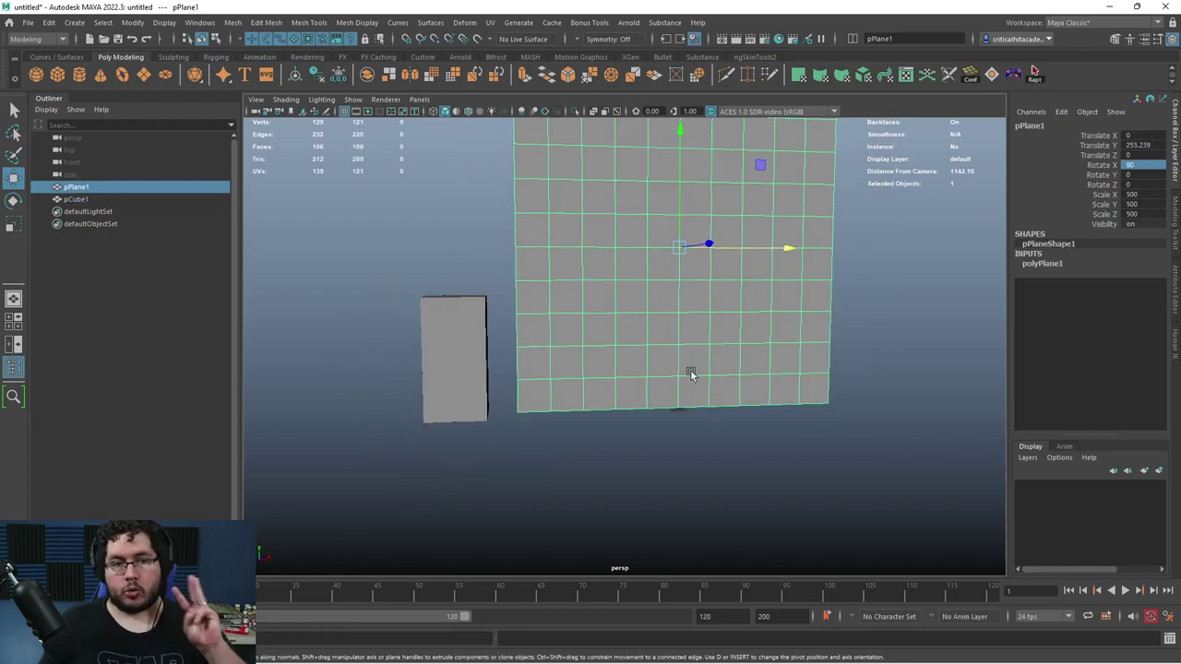
{"action": "scroll", "coordinate": [691, 373], "scroll_direction": "down", "scroll_amount": 4}
{"action": "scroll", "coordinate": [623, 332], "scroll_direction": "up", "scroll_amount": 3}
{"action": "middle_click_drag", "start_coordinate": [582, 216], "coordinate": [589, 282], "text": "alt"}
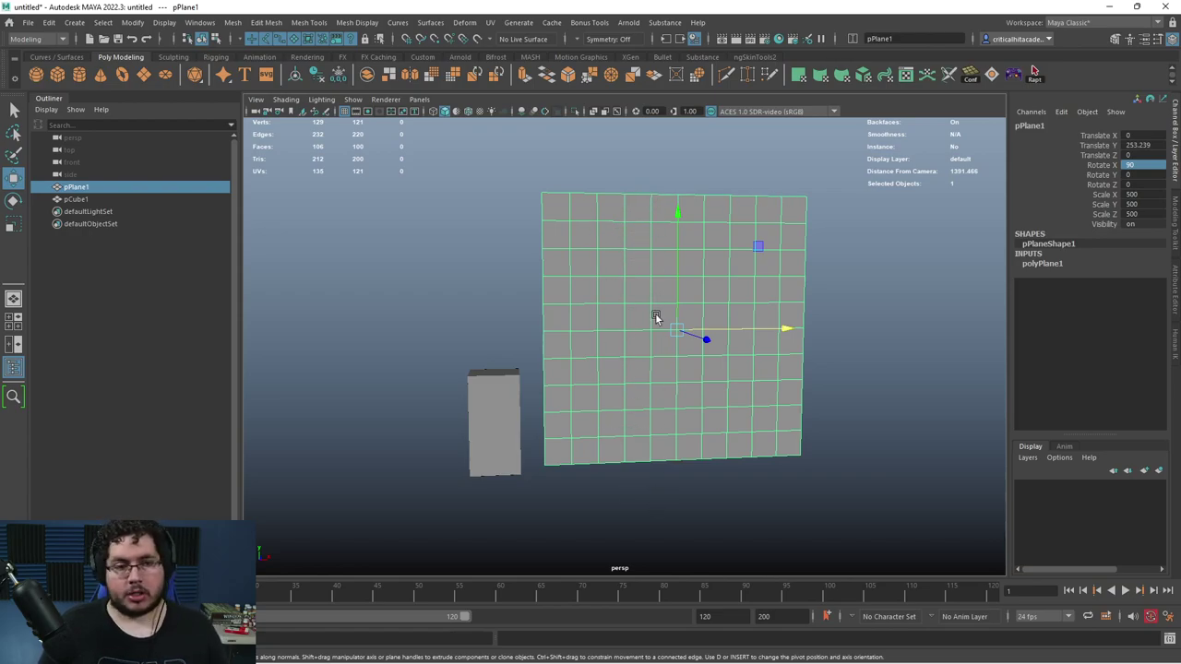
{"action": "scroll", "coordinate": [606, 257], "scroll_direction": "up", "scroll_amount": 2}
{"action": "scroll", "coordinate": [606, 260], "scroll_direction": "down", "scroll_amount": 2}
- Mark out the plane's horizontal sections by selecting its six lowest face rows, the two rows above them, and the upper rows
{"action": "right_click", "coordinate": [608, 269]}
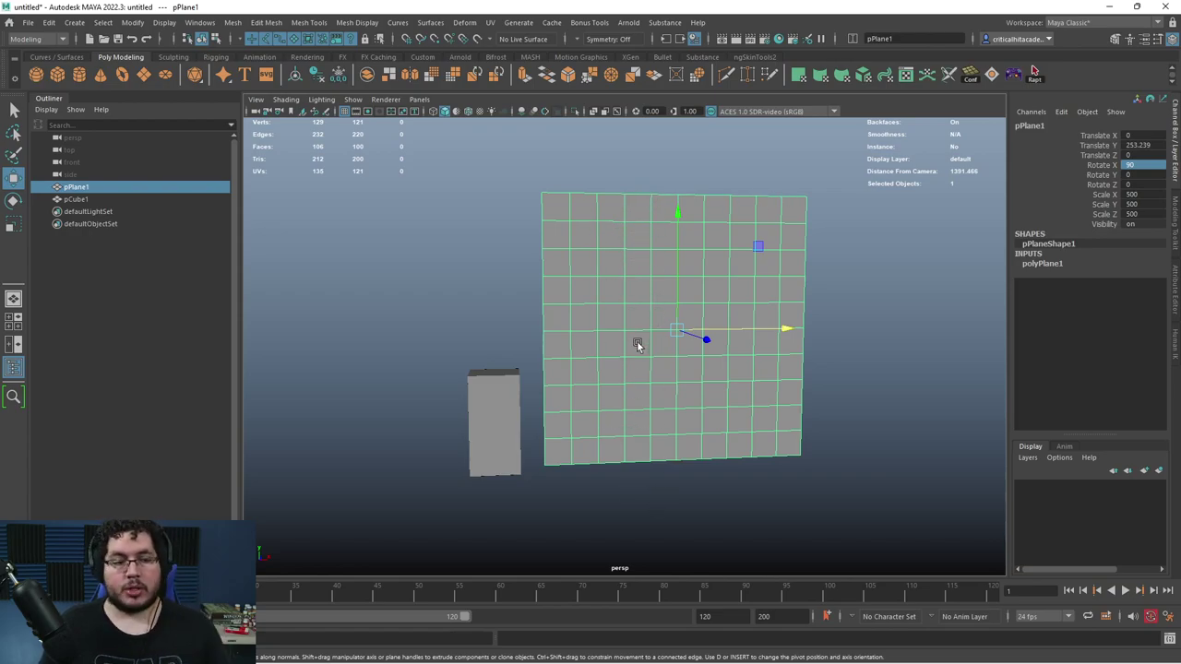
{"action": "left_click", "coordinate": [604, 343]}
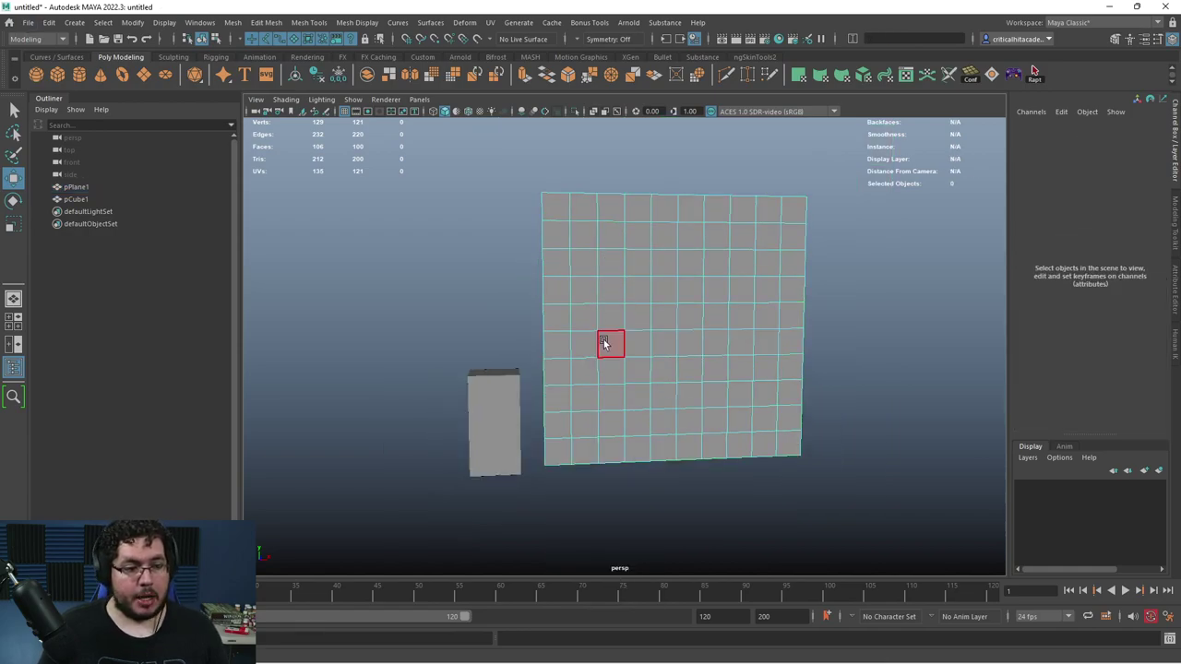
{"action": "left_click_drag", "start_coordinate": [885, 321], "coordinate": [507, 495]}
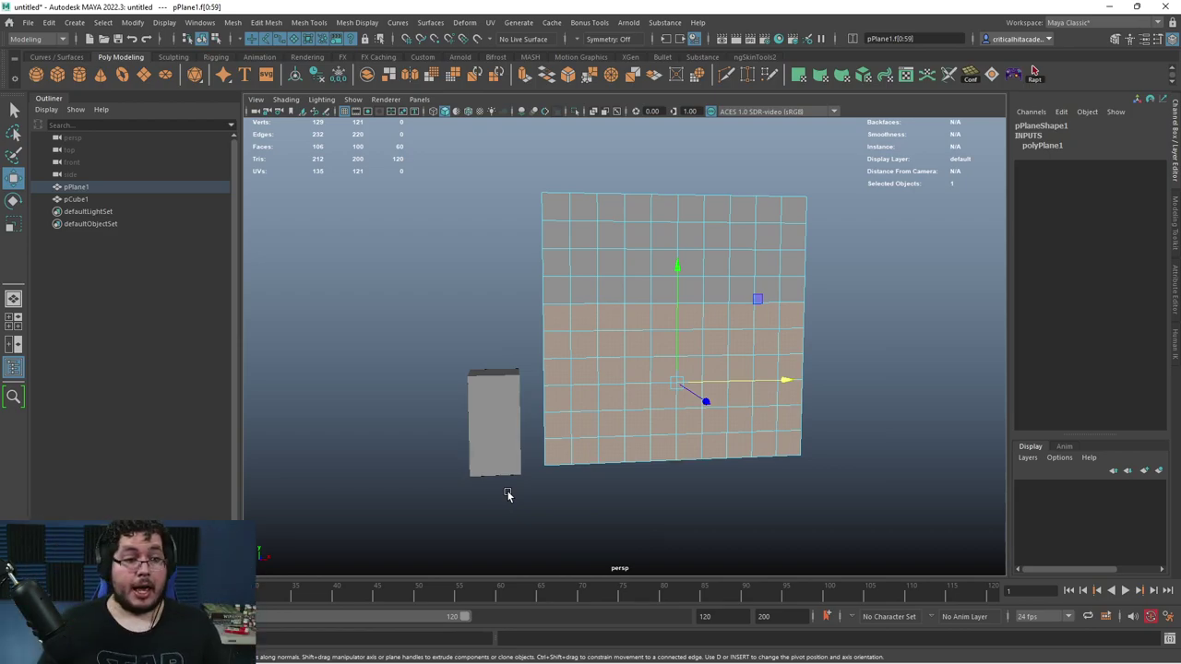
{"action": "left_click_drag", "start_coordinate": [825, 255], "coordinate": [529, 297]}
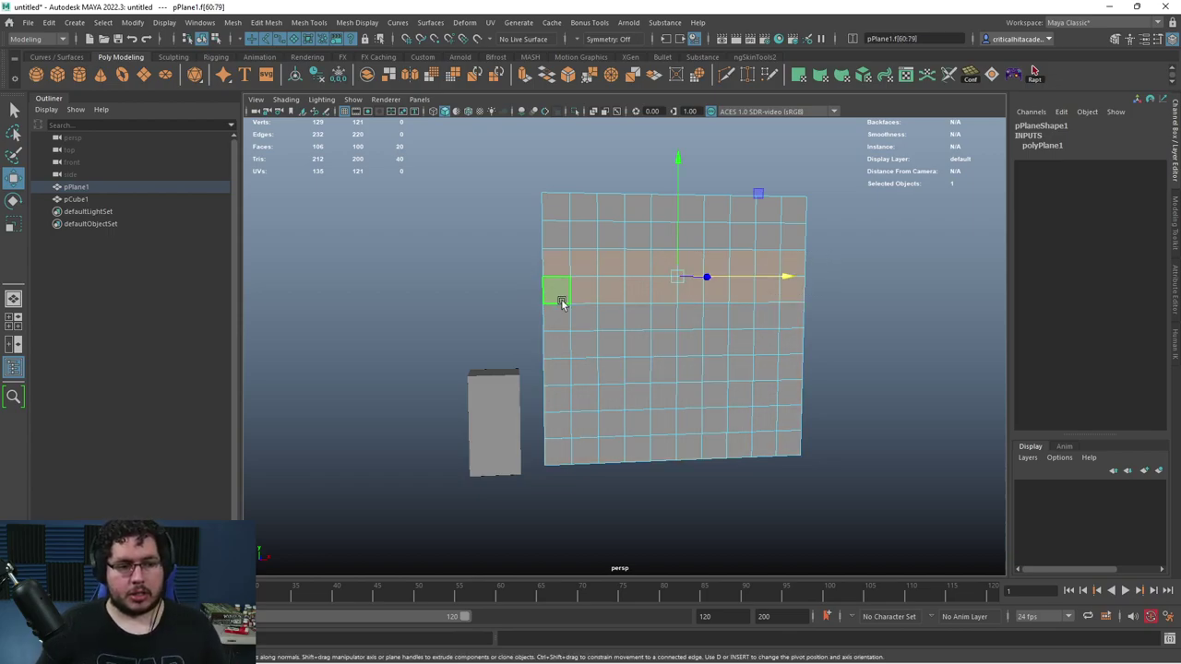
{"action": "left_click", "coordinate": [506, 274]}
{"action": "left_click_drag", "start_coordinate": [528, 211], "coordinate": [837, 241]}
{"action": "left_click", "coordinate": [866, 245]}
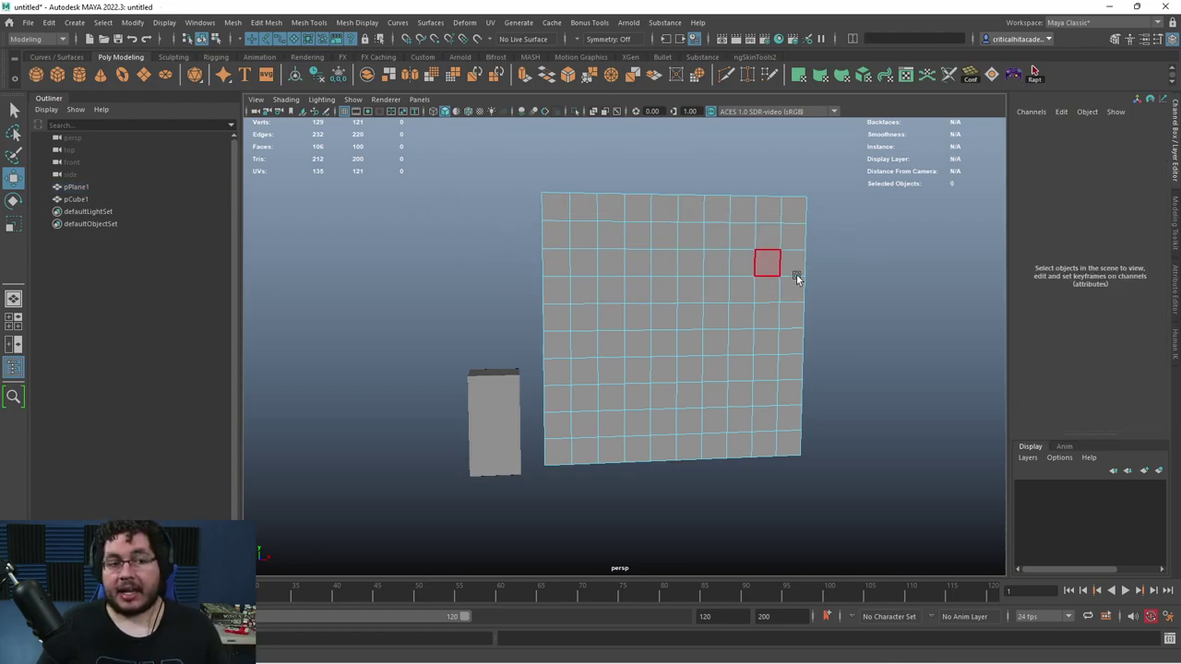
- Return the plane to object mode and select the whole plane
{"action": "scroll", "coordinate": [873, 329], "scroll_direction": "up", "scroll_amount": 4}
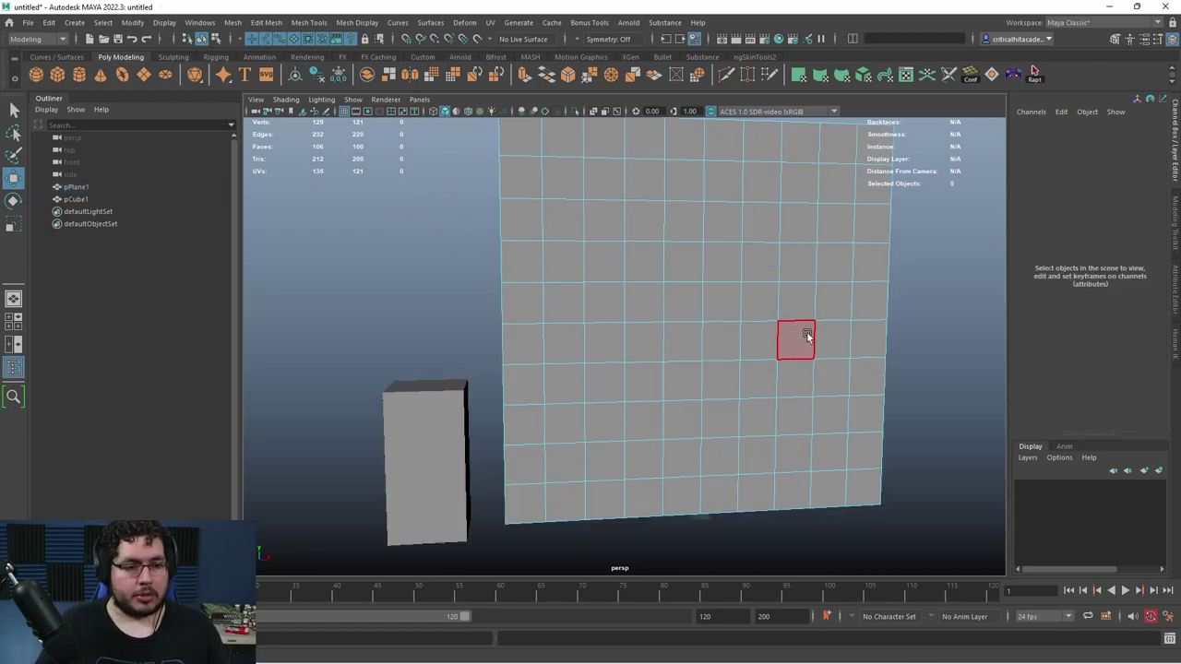
{"action": "scroll", "coordinate": [759, 348], "scroll_direction": "down", "scroll_amount": 3}
{"action": "middle_click_drag", "start_coordinate": [750, 371], "coordinate": [748, 337], "text": "alt"}
{"action": "scroll", "coordinate": [748, 334], "scroll_direction": "up", "scroll_amount": 1}
{"action": "right_click_drag", "start_coordinate": [748, 312], "coordinate": [808, 295]}
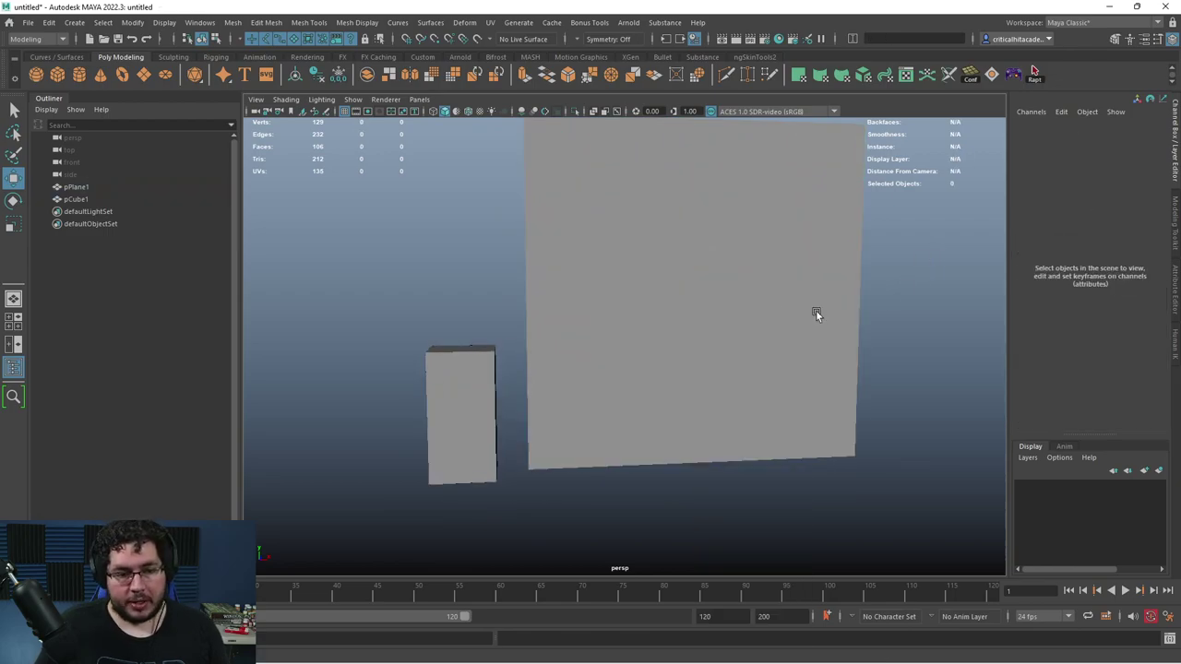
{"action": "left_click", "coordinate": [786, 316]}
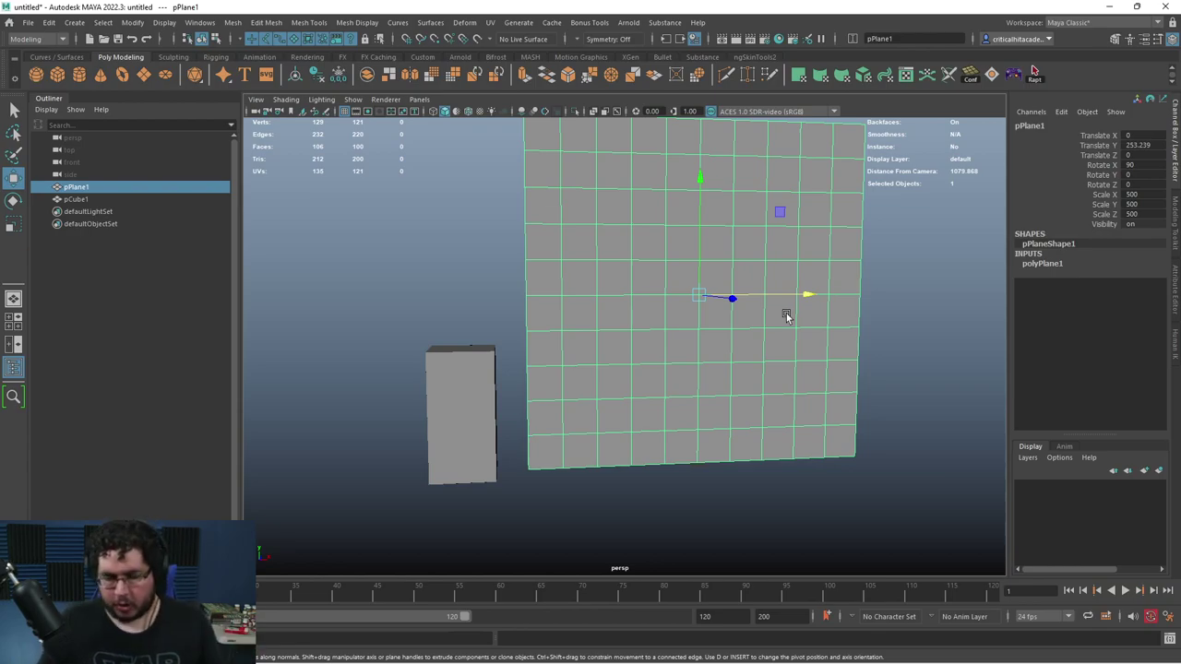
{"action": "left_click_drag", "start_coordinate": [786, 316], "coordinate": [796, 400], "text": "alt"}
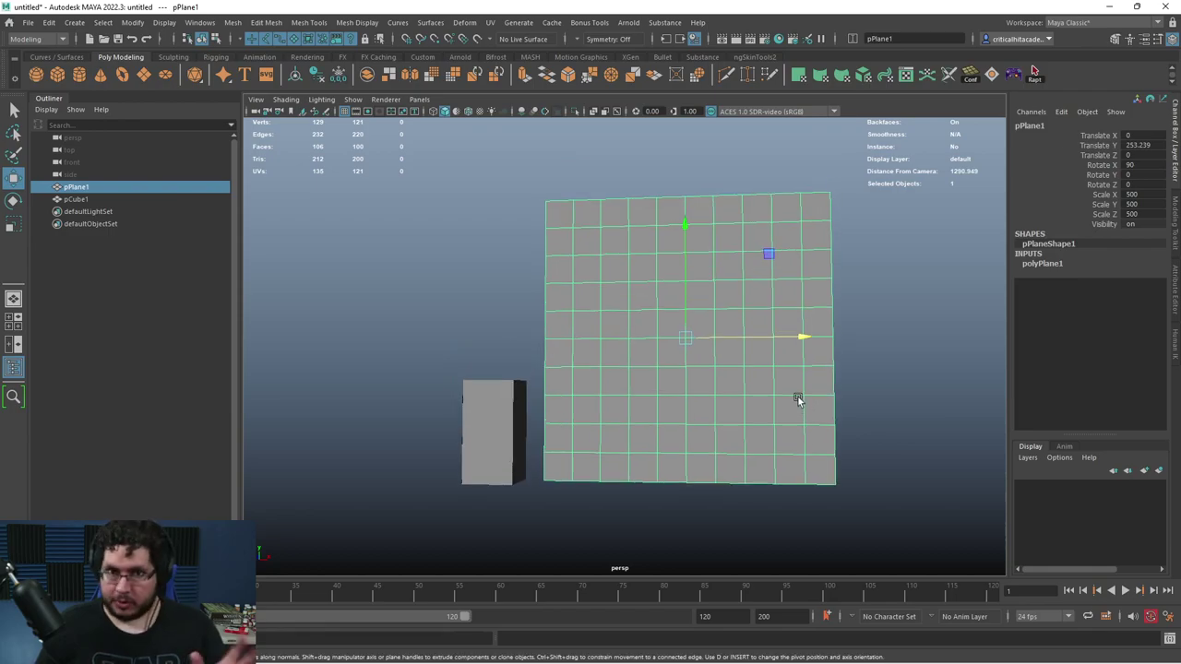
{"action": "right_click_drag", "start_coordinate": [825, 408], "coordinate": [867, 384], "text": "alt"}
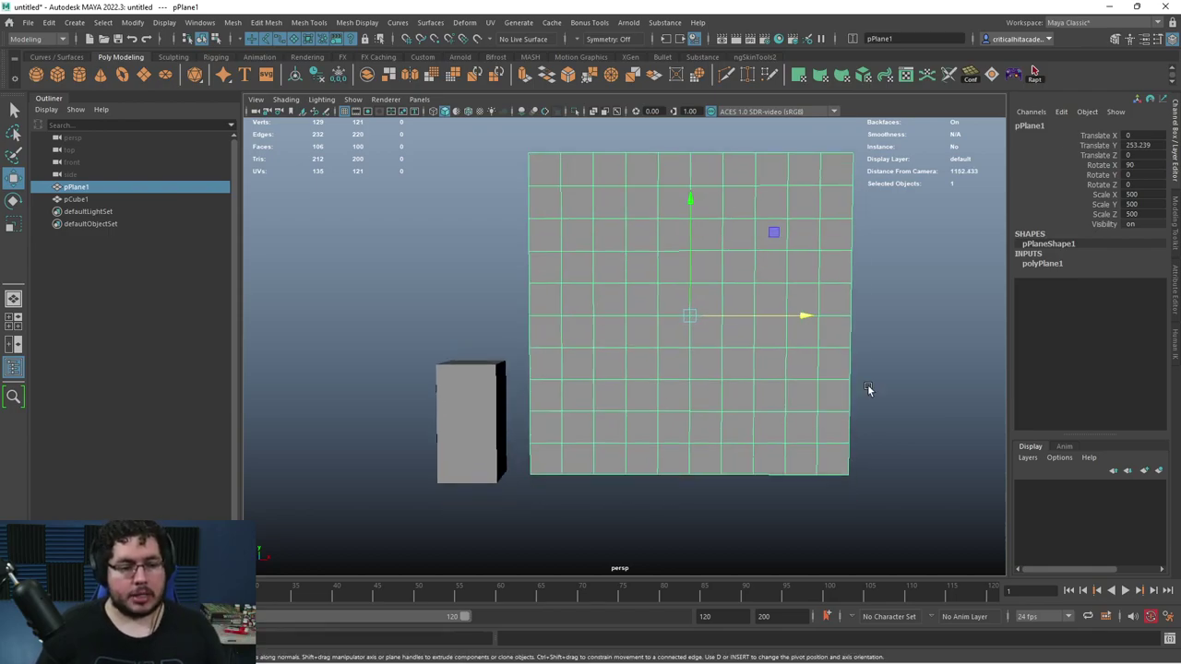
- Switch the viewport to the front orthographic view
{"action": "key", "text": "space"}
{"action": "left_click_drag", "start_coordinate": [709, 318], "coordinate": [709, 335]}
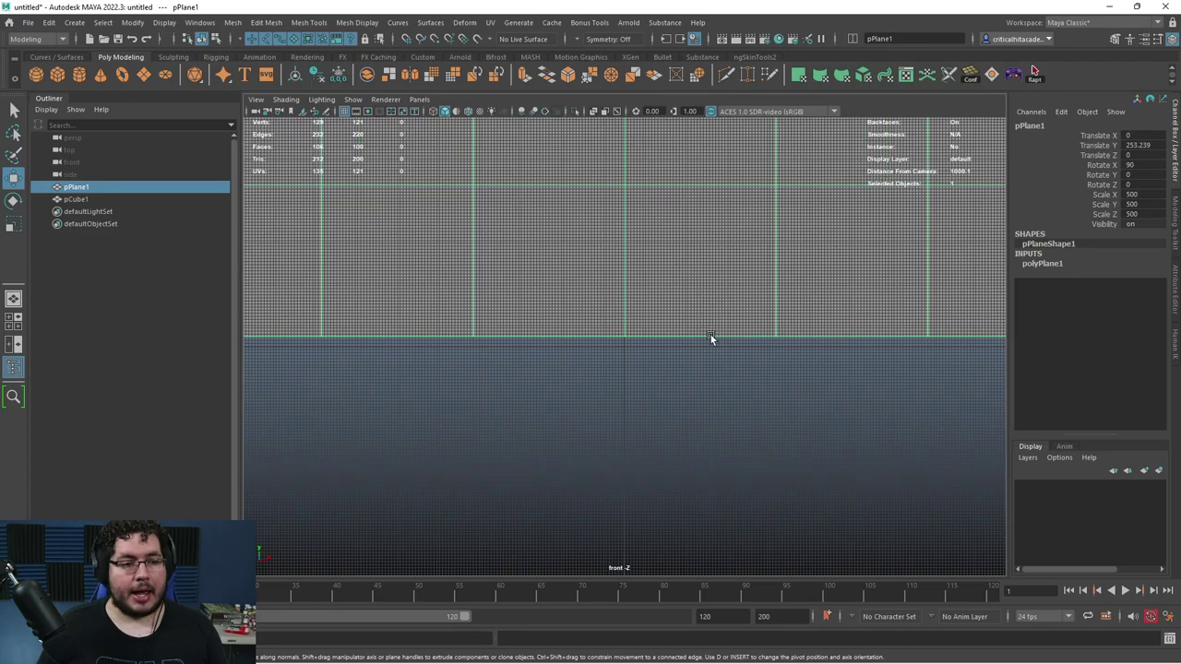
{"action": "scroll", "coordinate": [710, 336], "scroll_direction": "down", "scroll_amount": 10}
{"action": "middle_click_drag", "start_coordinate": [711, 338], "coordinate": [713, 461], "text": "alt"}
{"action": "scroll", "coordinate": [663, 383], "scroll_direction": "up", "scroll_amount": 3}
{"action": "scroll", "coordinate": [663, 383], "scroll_direction": "down", "scroll_amount": 3}
{"action": "middle_click_drag", "start_coordinate": [662, 383], "coordinate": [696, 480], "text": "alt"}
{"action": "middle_click_drag", "start_coordinate": [693, 322], "coordinate": [721, 243], "text": "alt"}
- Delete the plane's five lowest interior horizontal edge loops to form one tall lower section
{"action": "right_click_drag", "start_coordinate": [640, 258], "coordinate": [638, 222]}
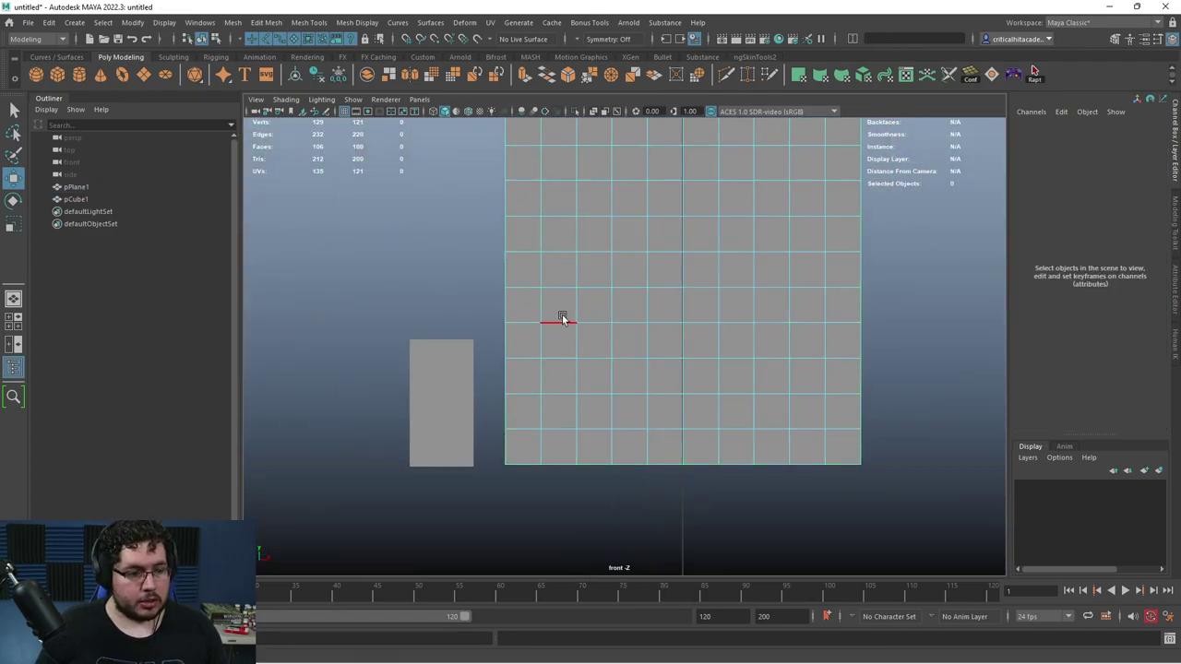
{"action": "double_click", "coordinate": [562, 320]}
{"action": "double_click", "coordinate": [556, 290], "text": "shift"}
{"action": "double_click", "coordinate": [558, 358], "text": "shift"}
{"action": "double_click", "coordinate": [558, 394], "text": "shift"}
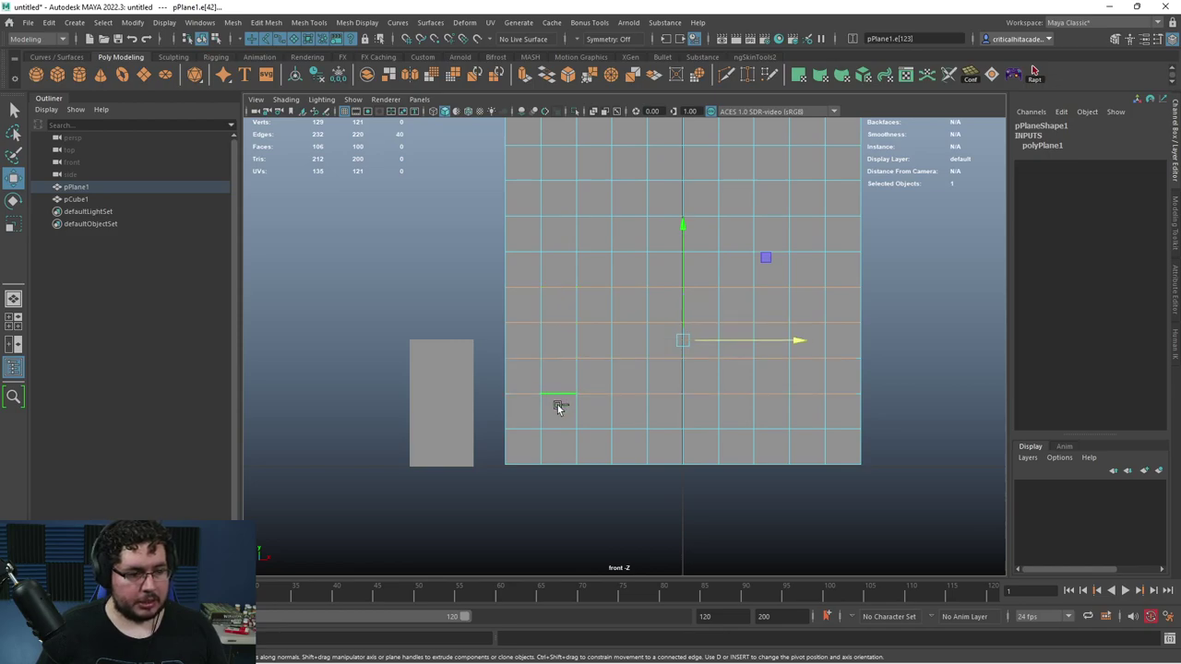
{"action": "key", "text": "ctrl+Delete"}
- Delete the second and third horizontal edge loops below the plane's upper edge to form a single middle section
{"action": "middle_click_drag", "start_coordinate": [565, 241], "coordinate": [543, 301], "text": "alt"}
{"action": "left_click", "coordinate": [556, 306]}
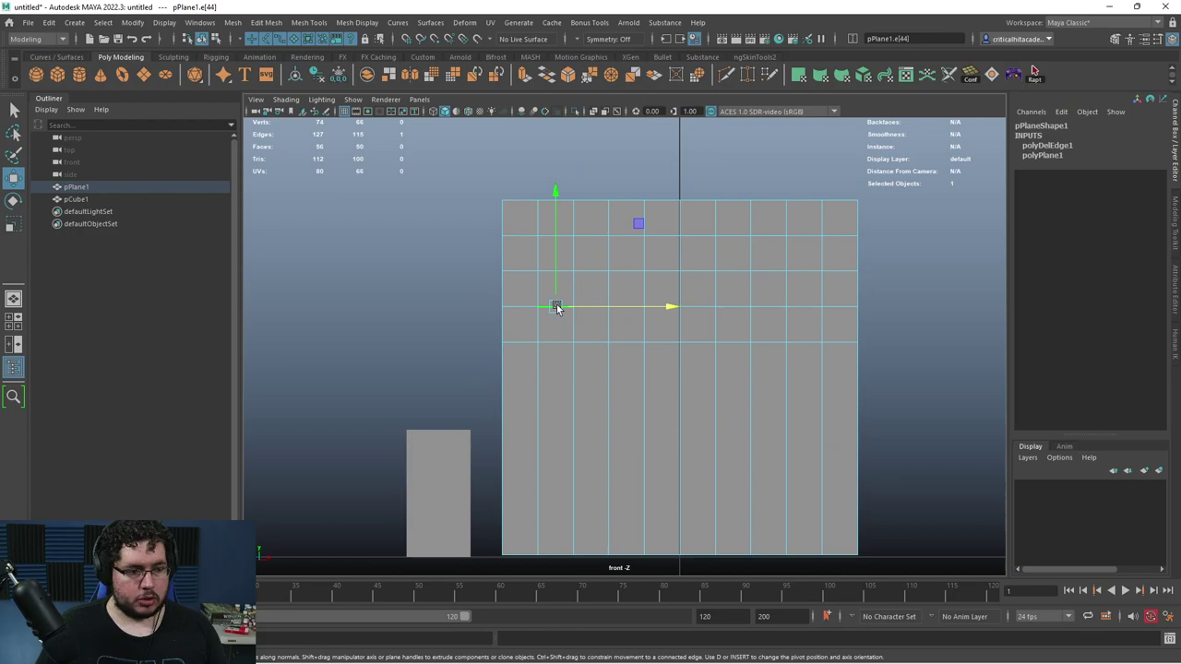
{"action": "left_click", "coordinate": [455, 276]}
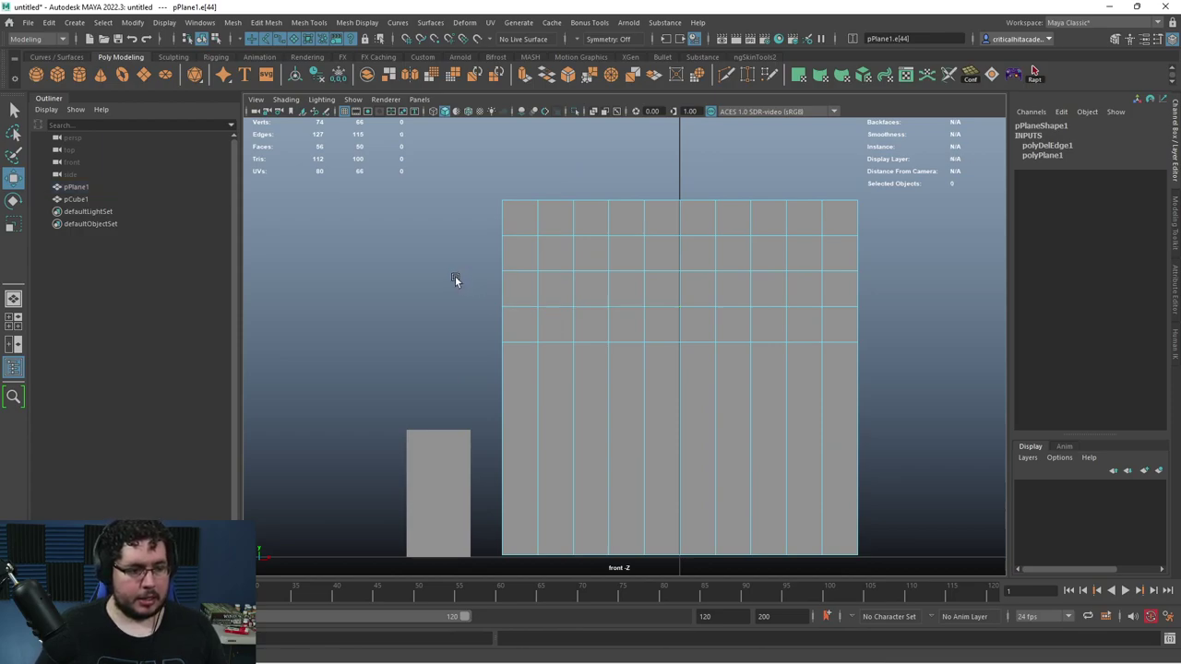
{"action": "double_click", "coordinate": [548, 305]}
{"action": "double_click", "coordinate": [550, 269], "text": "shift"}
{"action": "key", "text": "ctrl+Delete"}
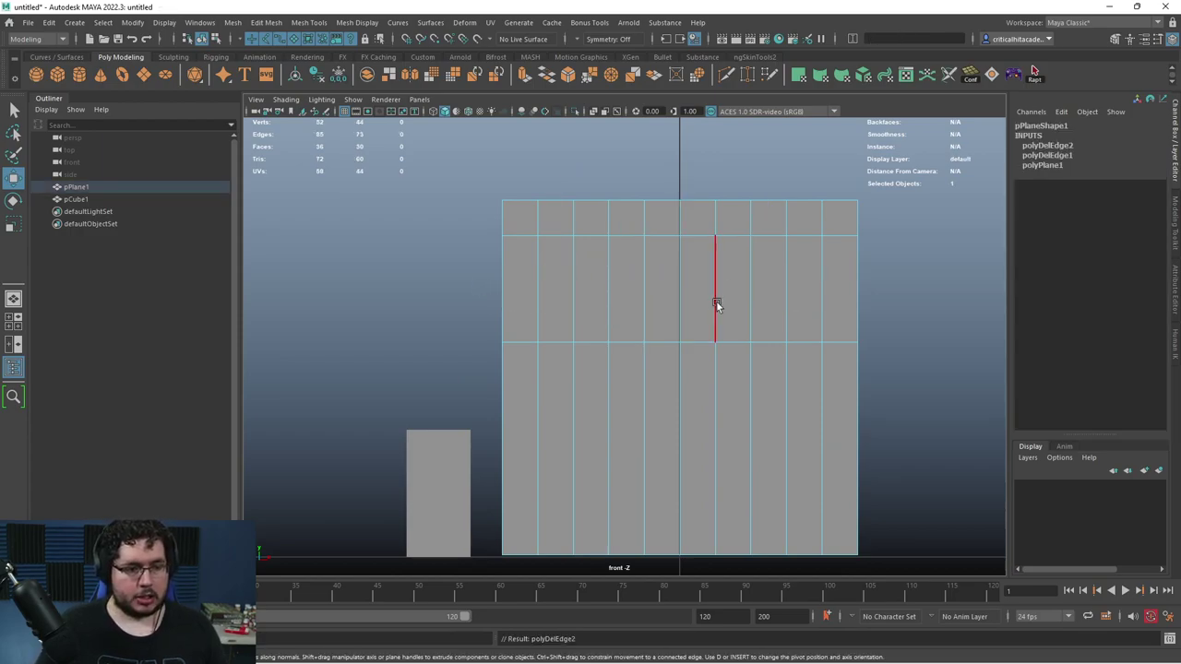
- Go back to object mode and select the simplified plane
{"action": "middle_click_drag", "start_coordinate": [704, 222], "coordinate": [698, 170], "text": "alt"}
{"action": "scroll", "coordinate": [729, 173], "scroll_direction": "down", "scroll_amount": 1}
{"action": "right_click_drag", "start_coordinate": [672, 168], "coordinate": [750, 134]}
{"action": "left_click", "coordinate": [751, 136]}
{"action": "left_click", "coordinate": [759, 213]}
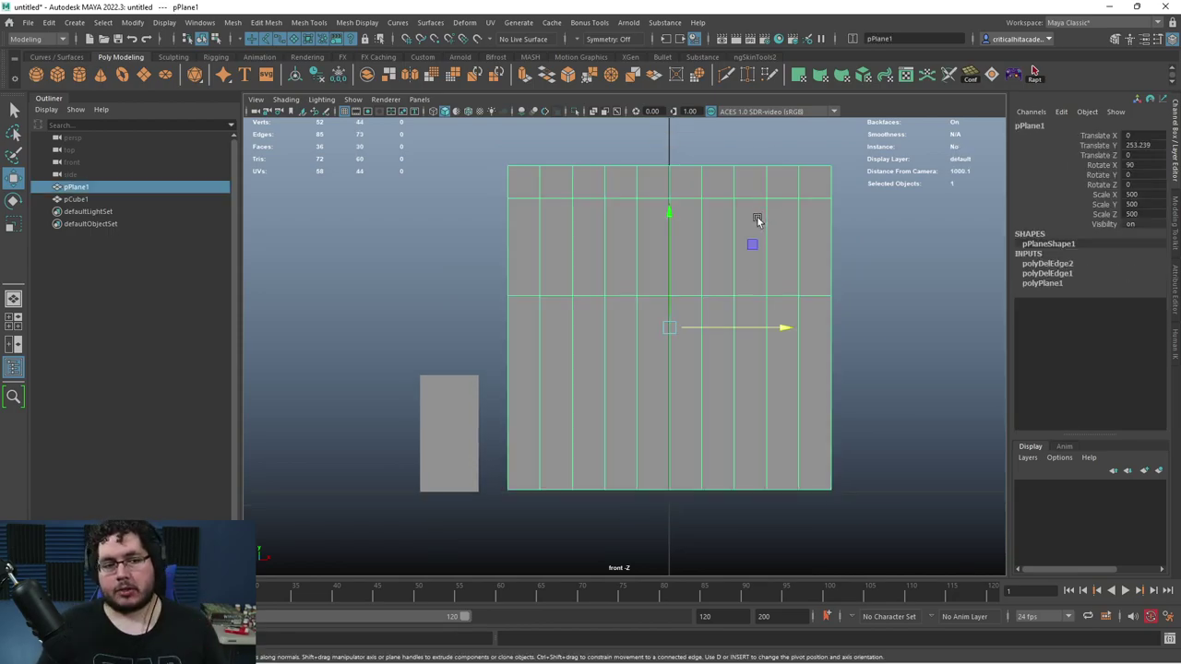
{"action": "left_click", "coordinate": [861, 302]}
{"action": "left_click", "coordinate": [769, 357]}
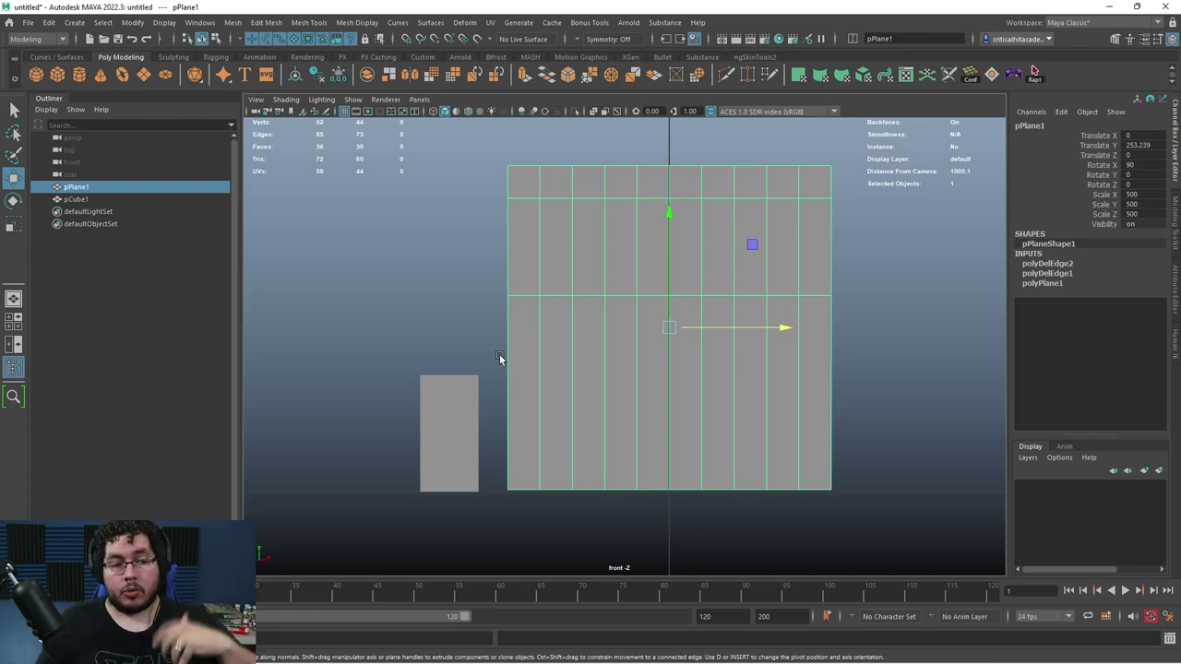
{"action": "left_click", "coordinate": [882, 288]}
{"action": "left_click", "coordinate": [588, 329]}
{"action": "middle_click_drag", "start_coordinate": [829, 363], "coordinate": [743, 344], "text": "alt"}
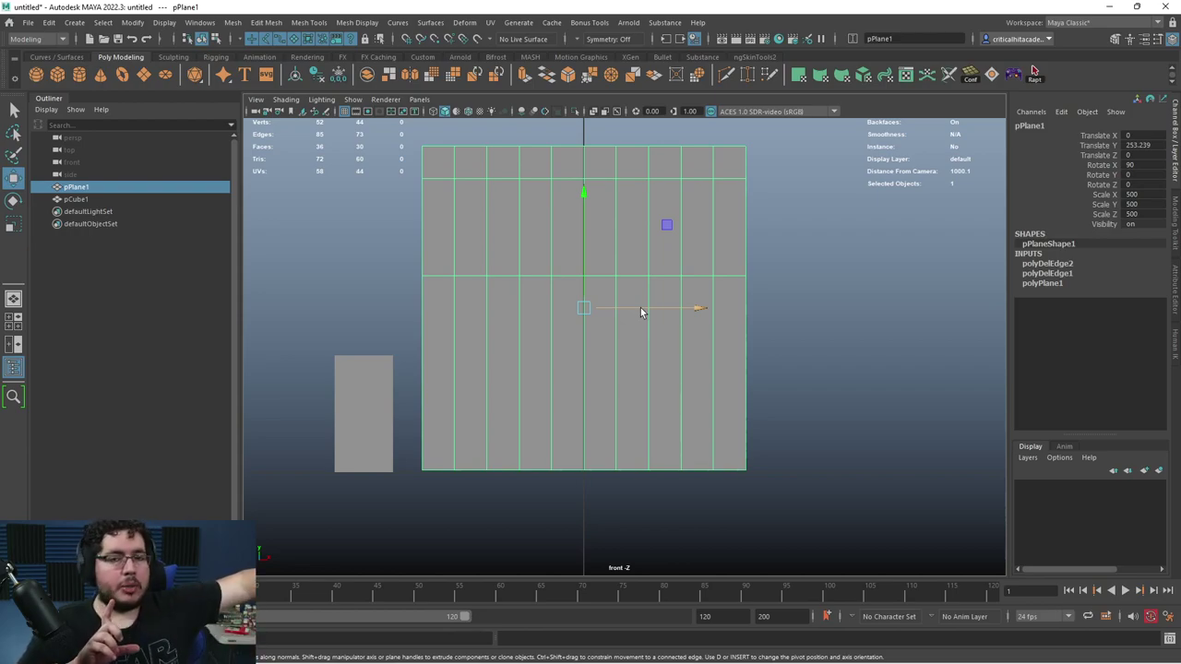
{"action": "middle_click_drag", "start_coordinate": [688, 340], "coordinate": [707, 327], "text": "alt"}
- Duplicate the simplified plane in place
{"action": "left_click", "coordinate": [882, 333]}
{"action": "left_click", "coordinate": [581, 347]}
{"action": "middle_click_drag", "start_coordinate": [563, 296], "coordinate": [577, 286], "text": "alt"}
{"action": "key", "text": "ctrl+d"}
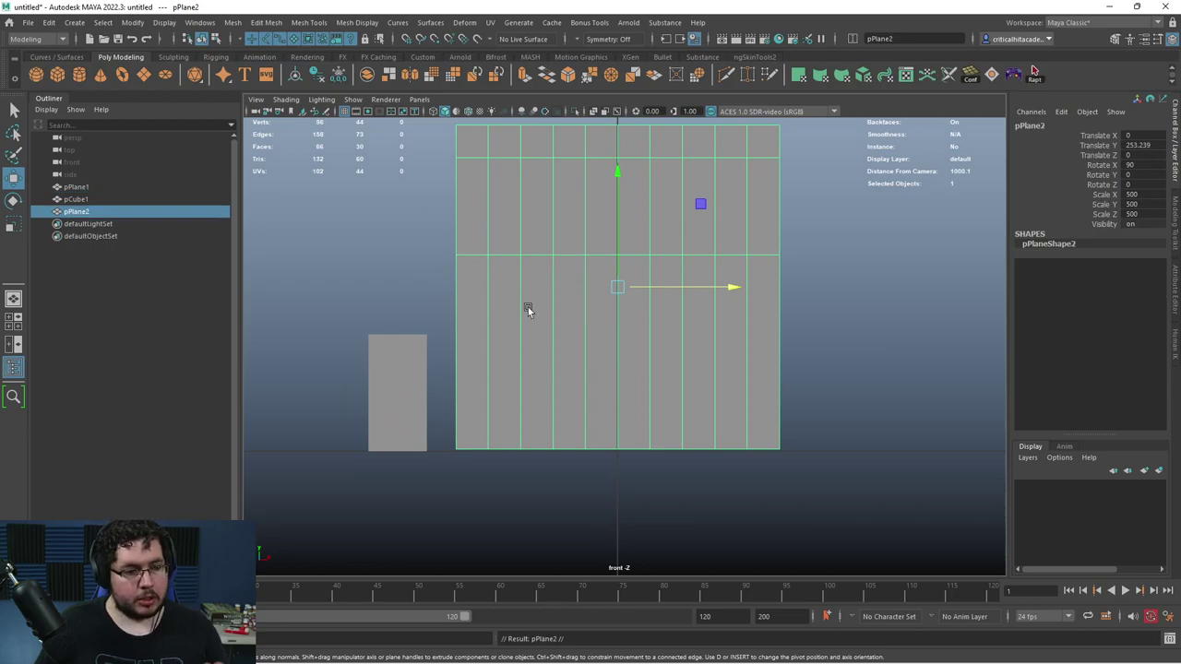
- Rename the cube pCube1 as lowPoly
{"action": "left_click", "coordinate": [77, 199]}
{"action": "double_click", "coordinate": [81, 199]}
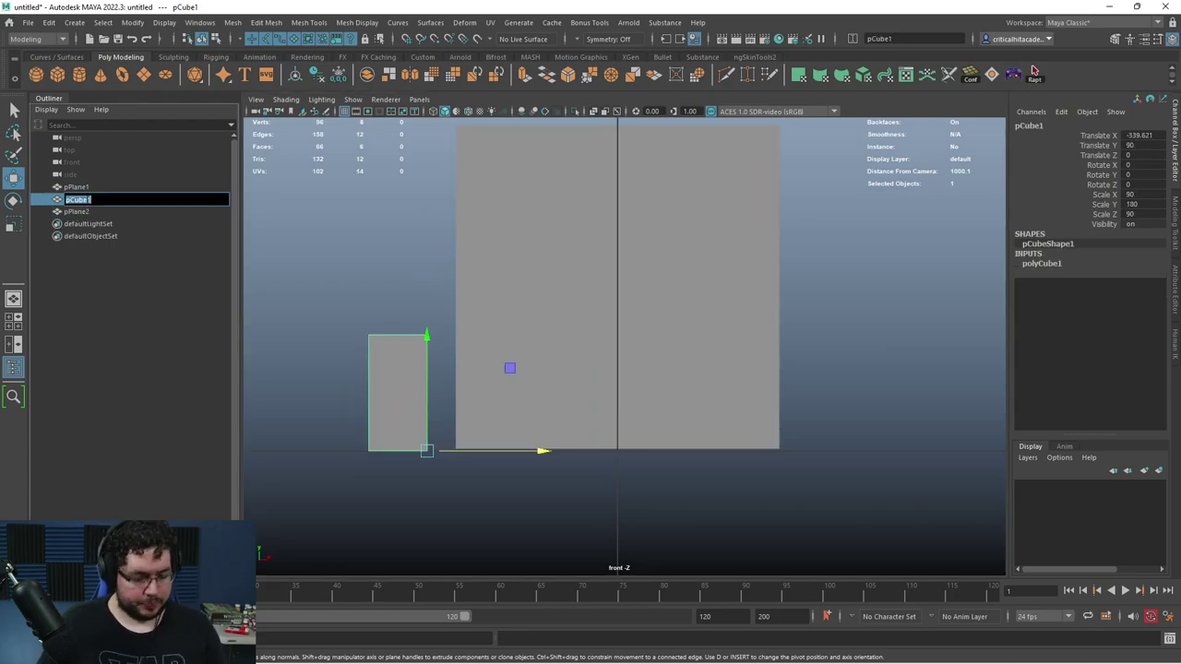
{"action": "type", "text": "lowPoly"}
{"action": "key", "text": "Return"}
- Isolate the duplicate plane and delete the faces of its two upper sections, keeping only the tall lower section
{"action": "left_click", "coordinate": [77, 211]}
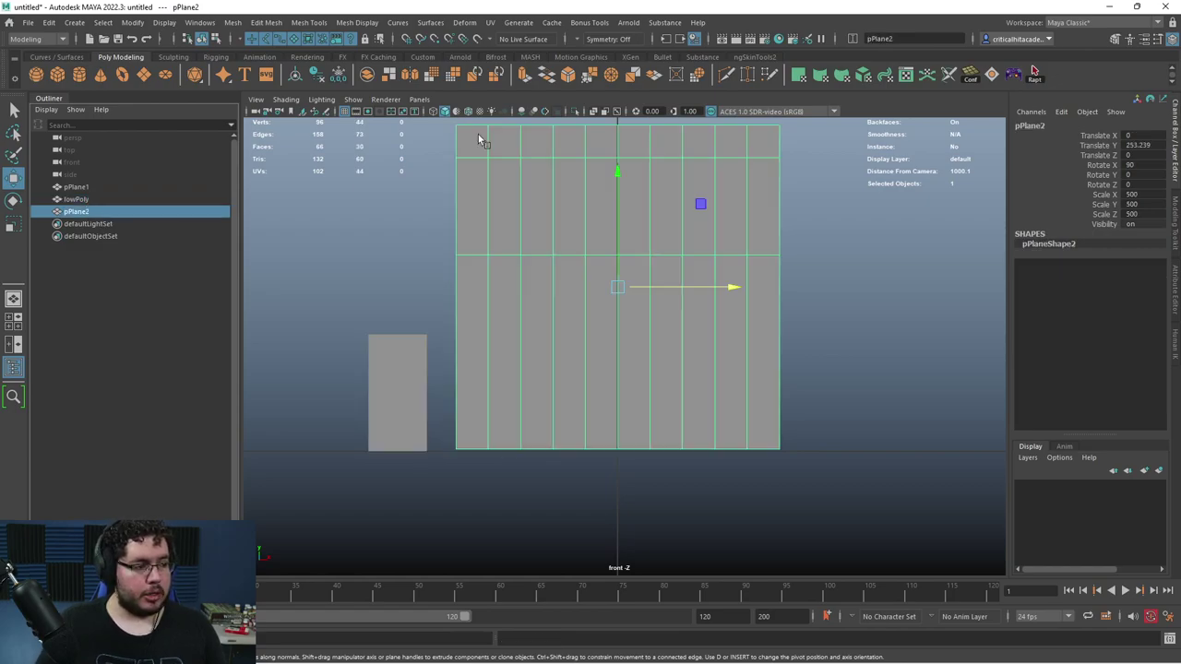
{"action": "left_click", "coordinate": [574, 111]}
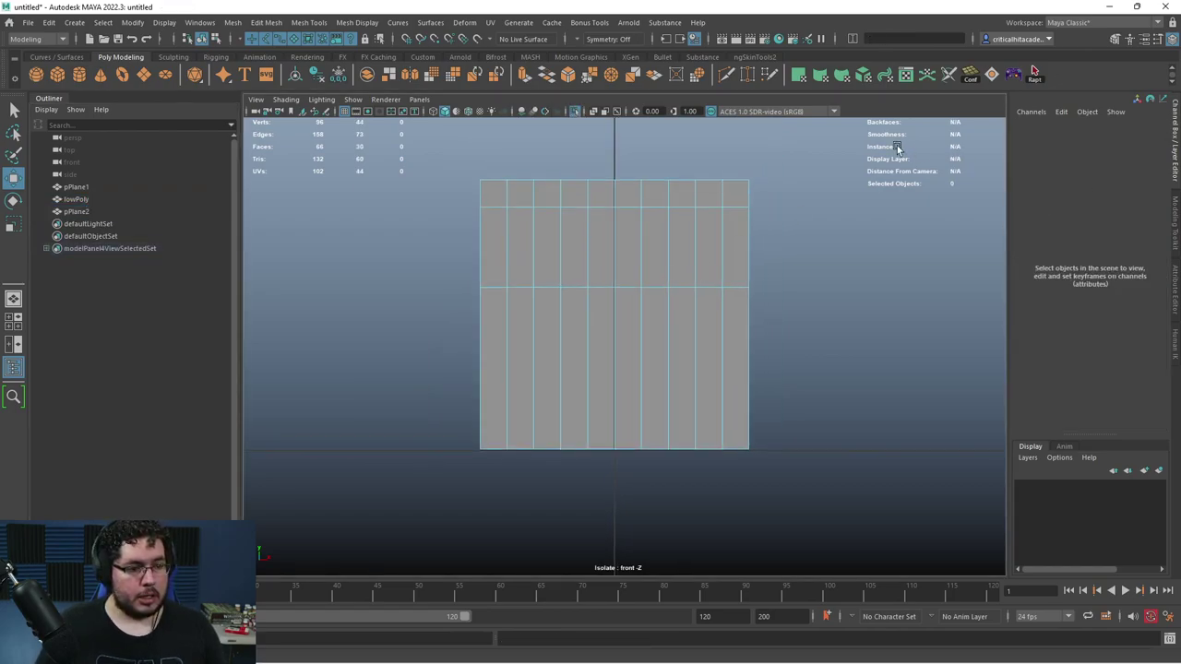
{"action": "left_click_drag", "start_coordinate": [896, 151], "coordinate": [355, 276]}
{"action": "key", "text": "Delete"}
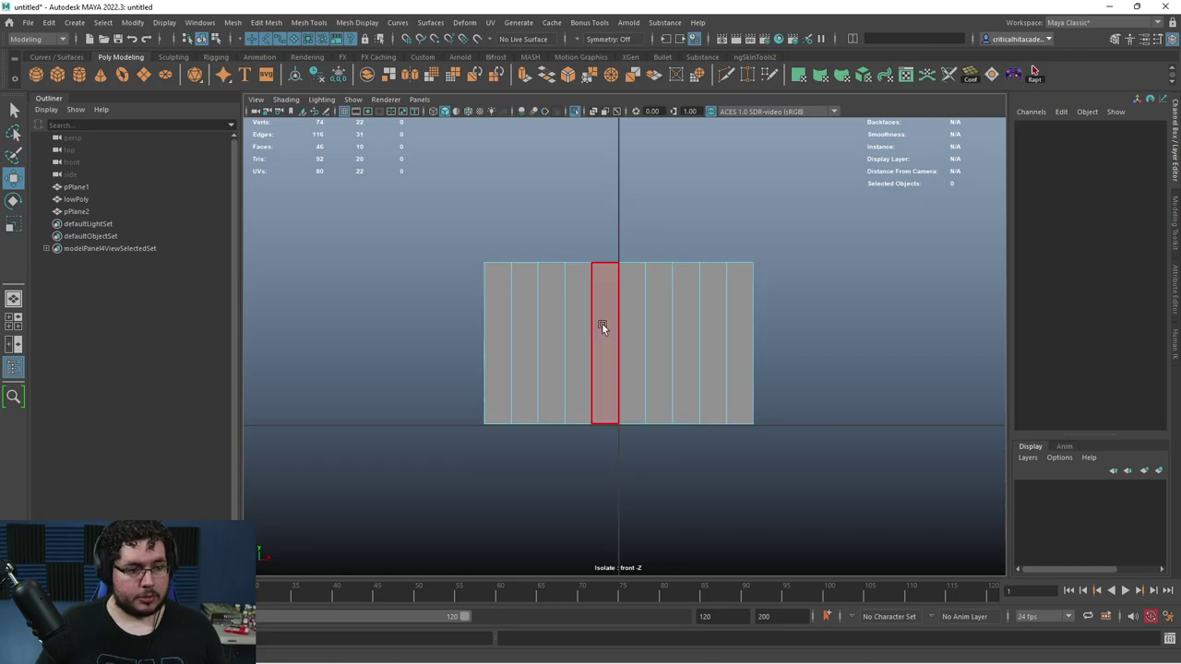
- Delete all interior vertical edges of the remaining lower section, merging it into a single face
{"action": "left_click", "coordinate": [537, 308]}
{"action": "key", "text": "q"}
{"action": "left_click", "coordinate": [564, 305], "text": "shift"}
{"action": "left_click", "coordinate": [591, 304], "text": "shift"}
{"action": "left_click", "coordinate": [619, 305], "text": "shift"}
{"action": "left_click", "coordinate": [646, 307], "text": "shift"}
{"action": "left_click", "coordinate": [672, 307], "text": "shift"}
{"action": "left_click", "coordinate": [702, 306], "text": "shift"}
{"action": "left_click", "coordinate": [726, 305], "text": "shift"}
{"action": "key", "text": "ctrl+Delete"}
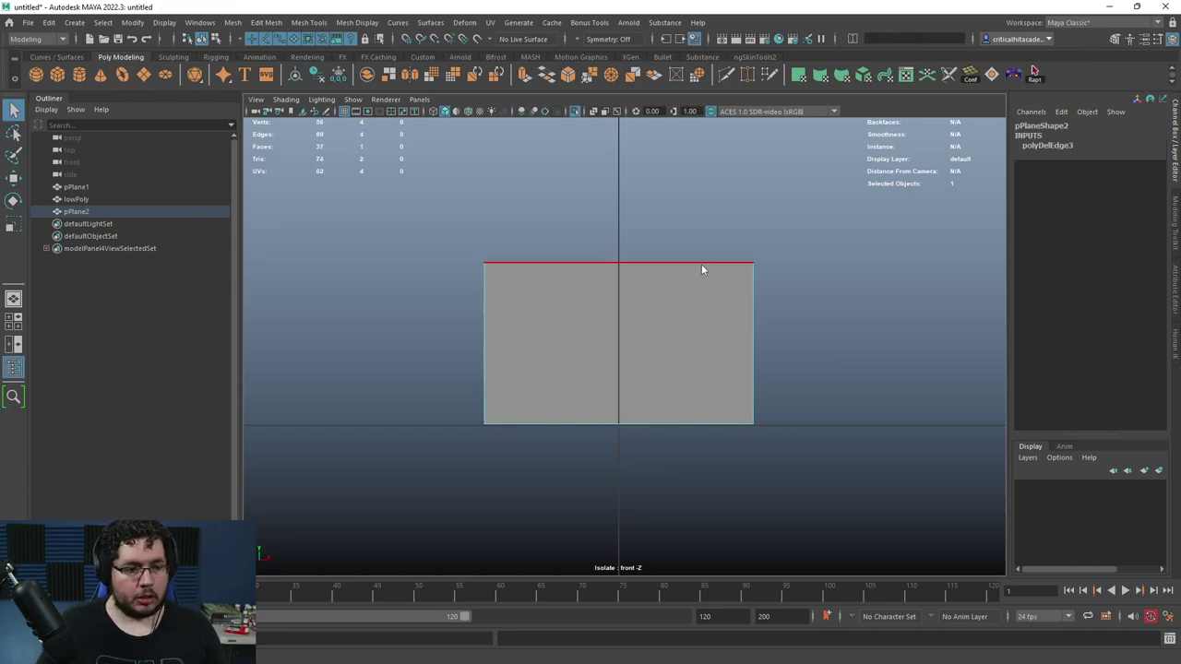
- Start the Insert Edge Loop tool on the duplicate plane and open the tool's settings
{"action": "key", "text": "F8"}
{"action": "left_click", "coordinate": [695, 247]}
{"action": "left_click", "coordinate": [678, 280]}
{"action": "left_click", "coordinate": [317, 24]}
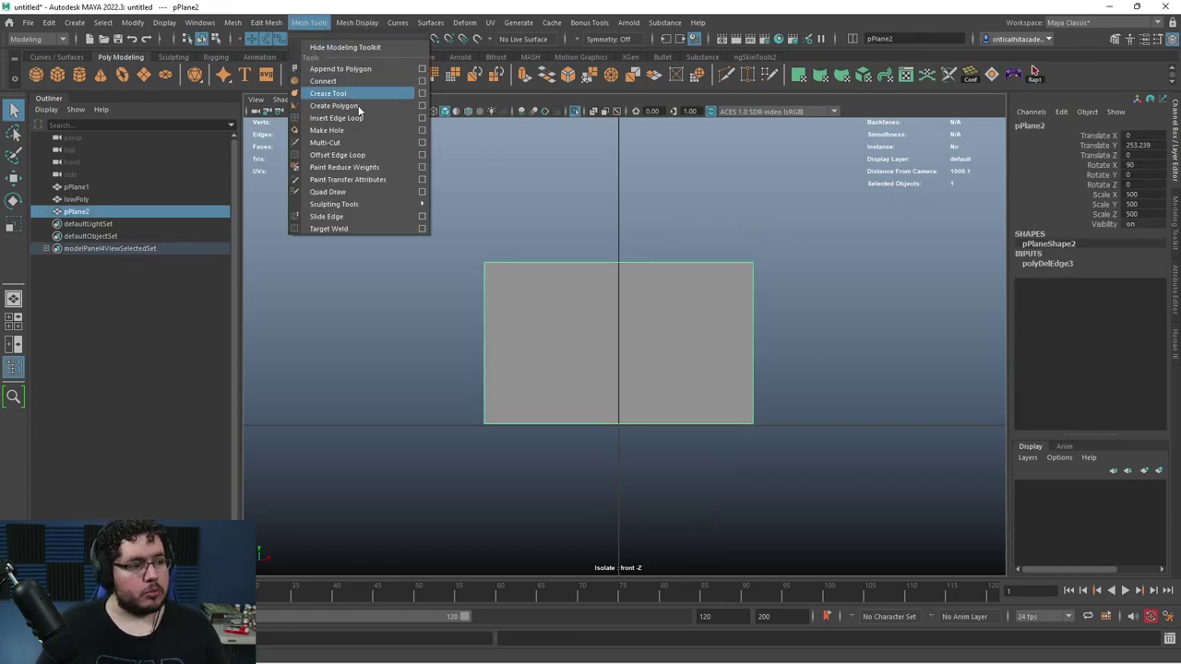
{"action": "left_click", "coordinate": [346, 117]}
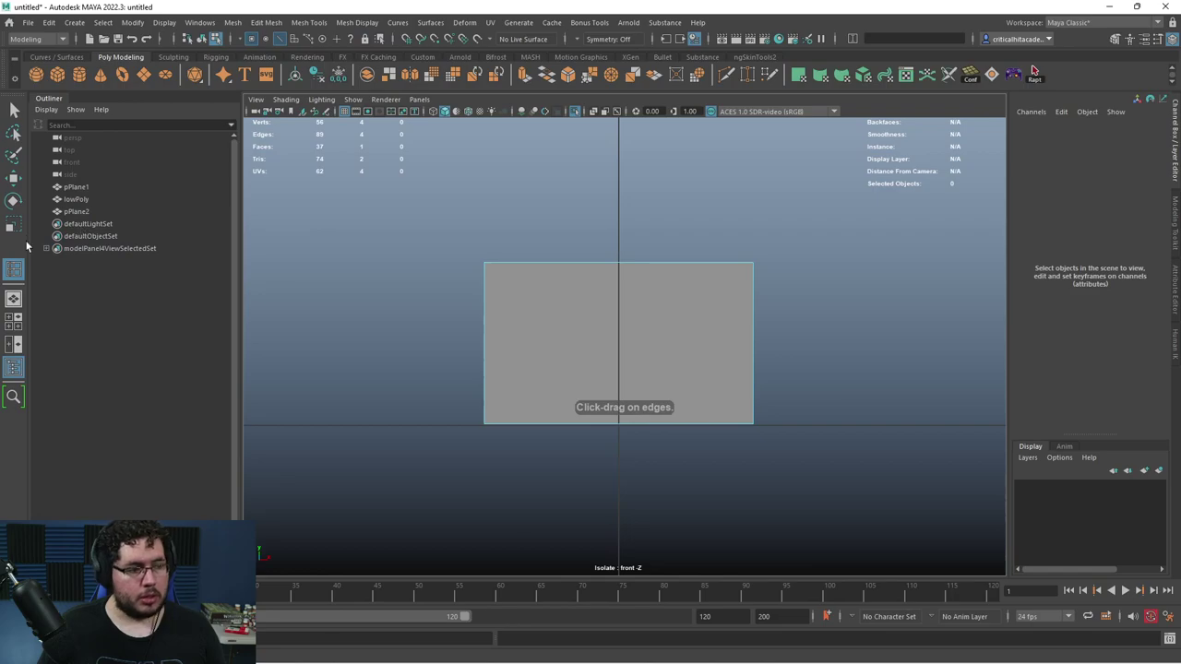
{"action": "double_click", "coordinate": [13, 268]}
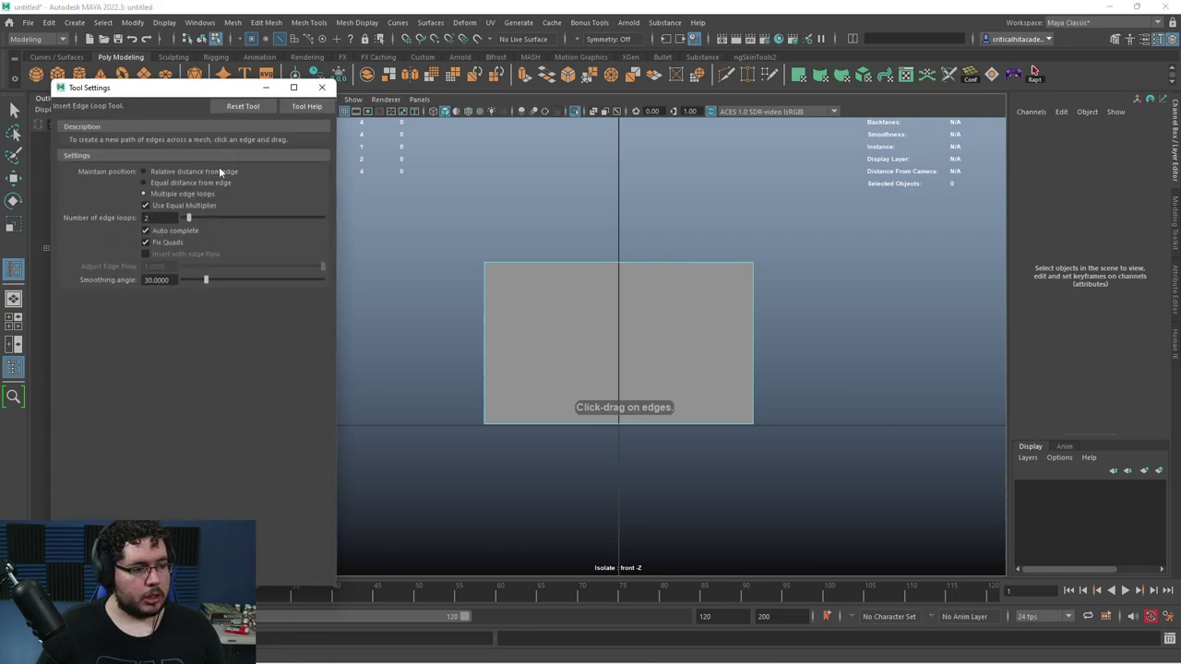
- Try dividing the section with two and with three evenly spaced vertical edge loops, undoing each trial
{"action": "left_click", "coordinate": [604, 263]}
{"action": "key", "text": "ctrl+z"}
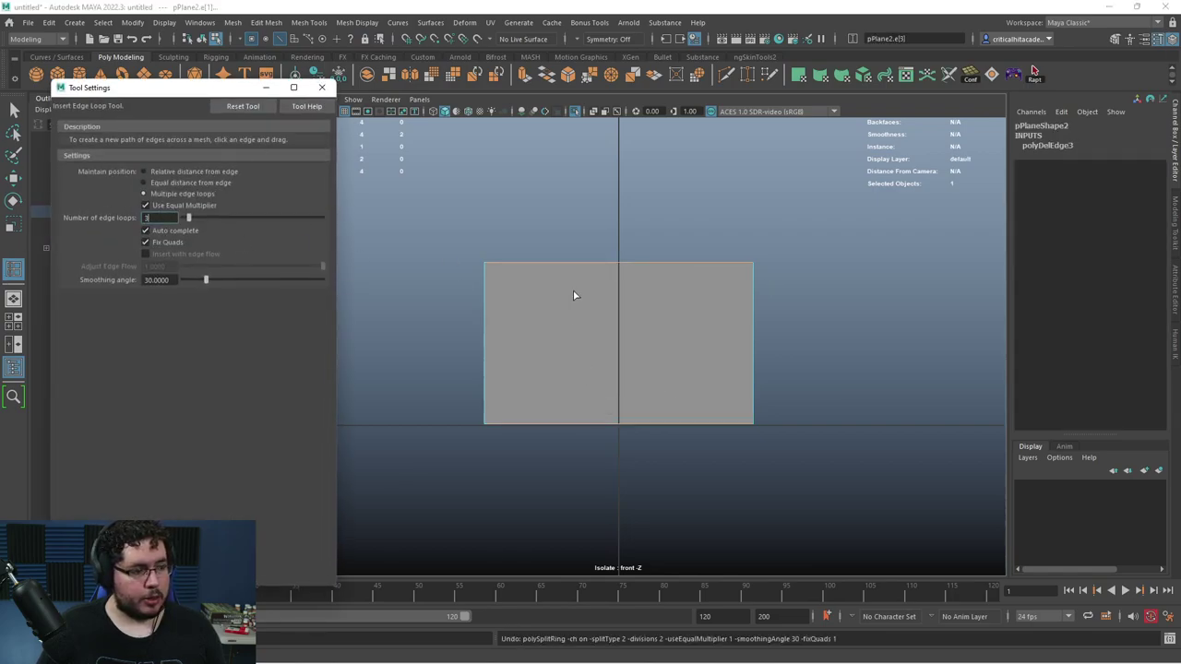
{"action": "left_click", "coordinate": [604, 265]}
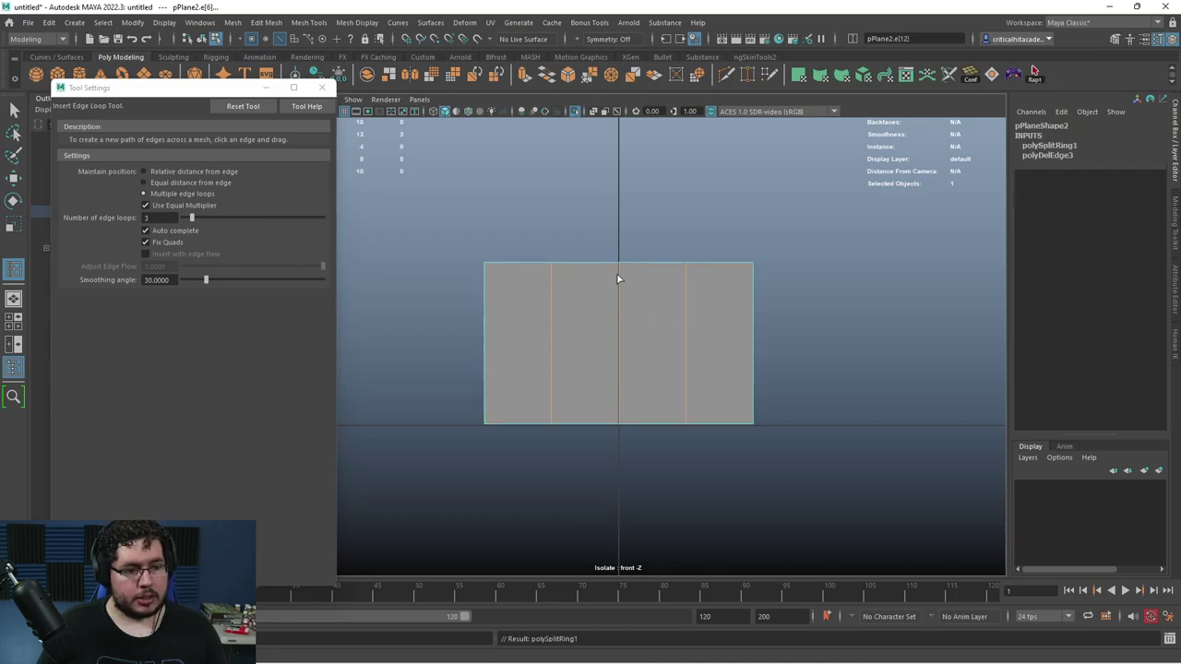
{"action": "key", "text": "ctrl+z"}
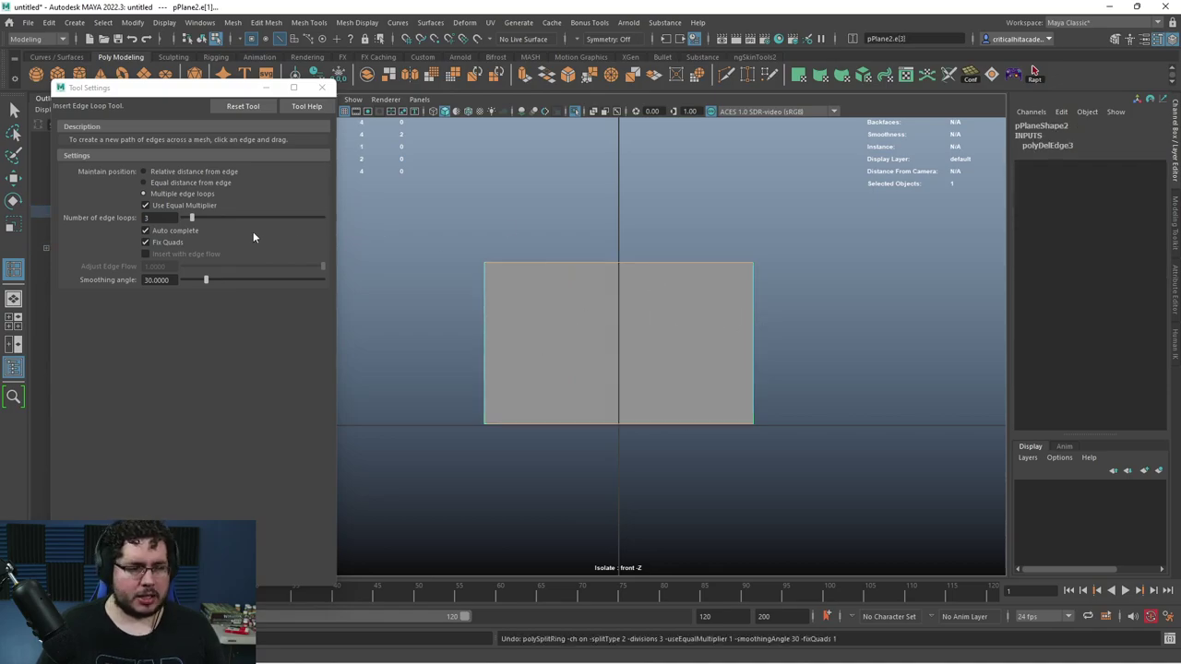
- Set the number of edge loops to 2 and insert them vertically across the section, dividing it into three equal panels
{"action": "left_click", "coordinate": [185, 218]}
{"action": "type", "text": "2"}
{"action": "key", "text": "Return"}
{"action": "left_click", "coordinate": [606, 263]}
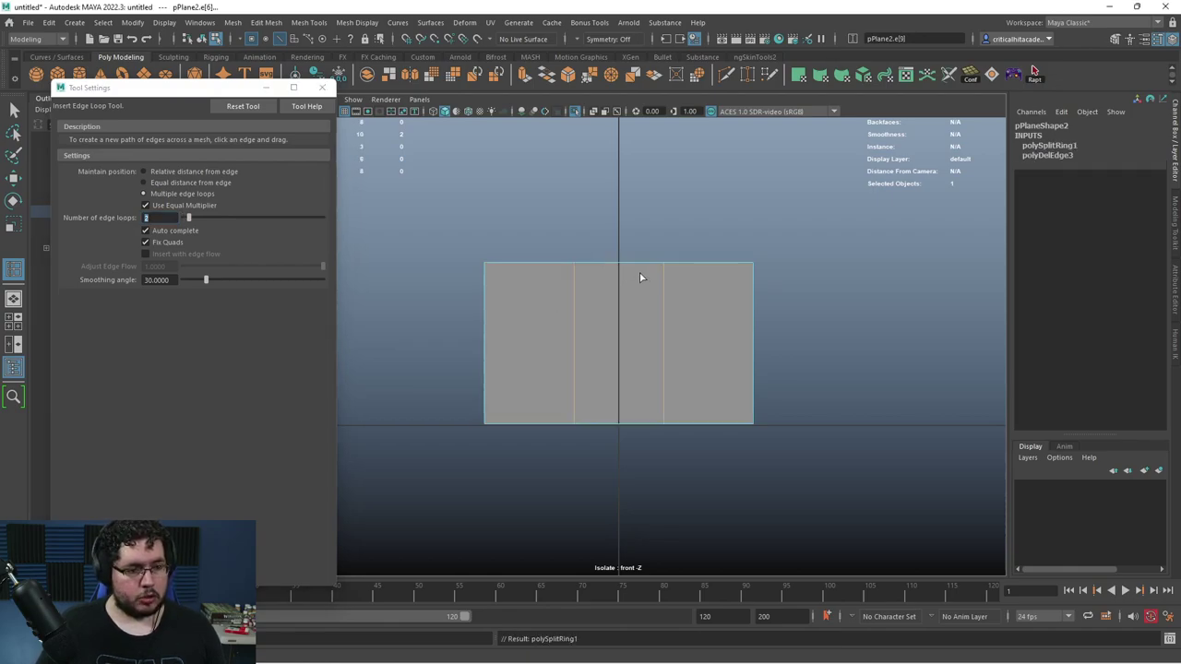
- Delete the two outer panel faces of the duplicate plane, keeping only the centre panel
{"action": "key", "text": "q"}
{"action": "left_click", "coordinate": [640, 222]}
{"action": "key", "text": "F11"}
{"action": "left_click", "coordinate": [644, 370]}
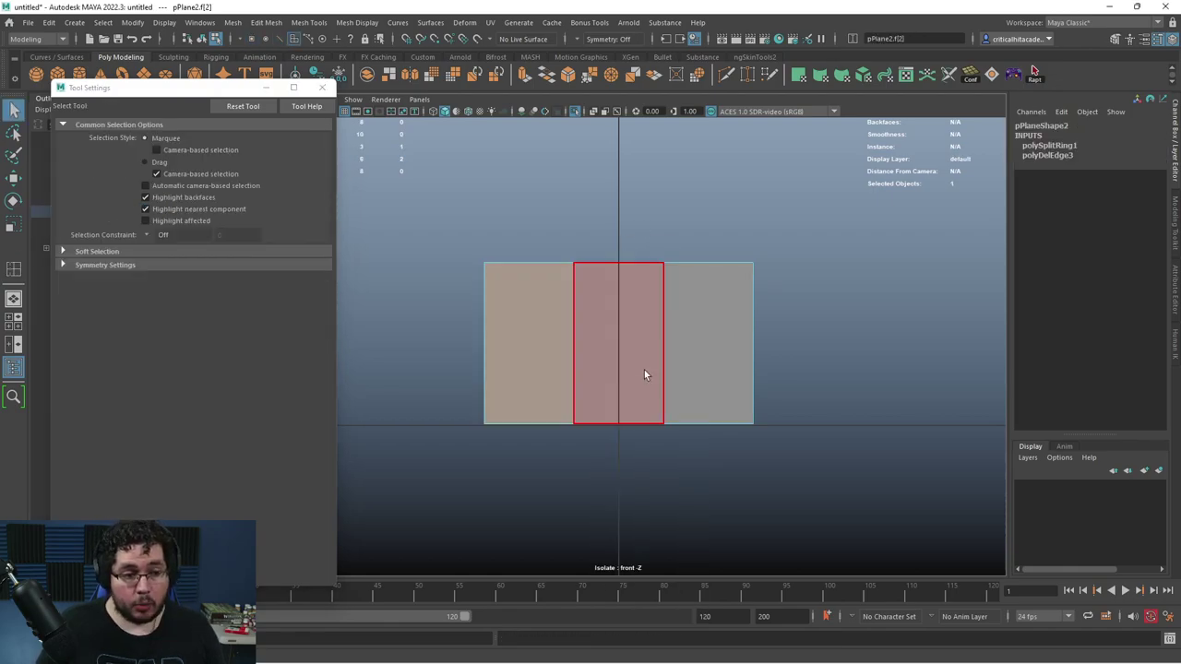
{"action": "scroll", "coordinate": [606, 337], "scroll_direction": "up", "scroll_amount": 2}
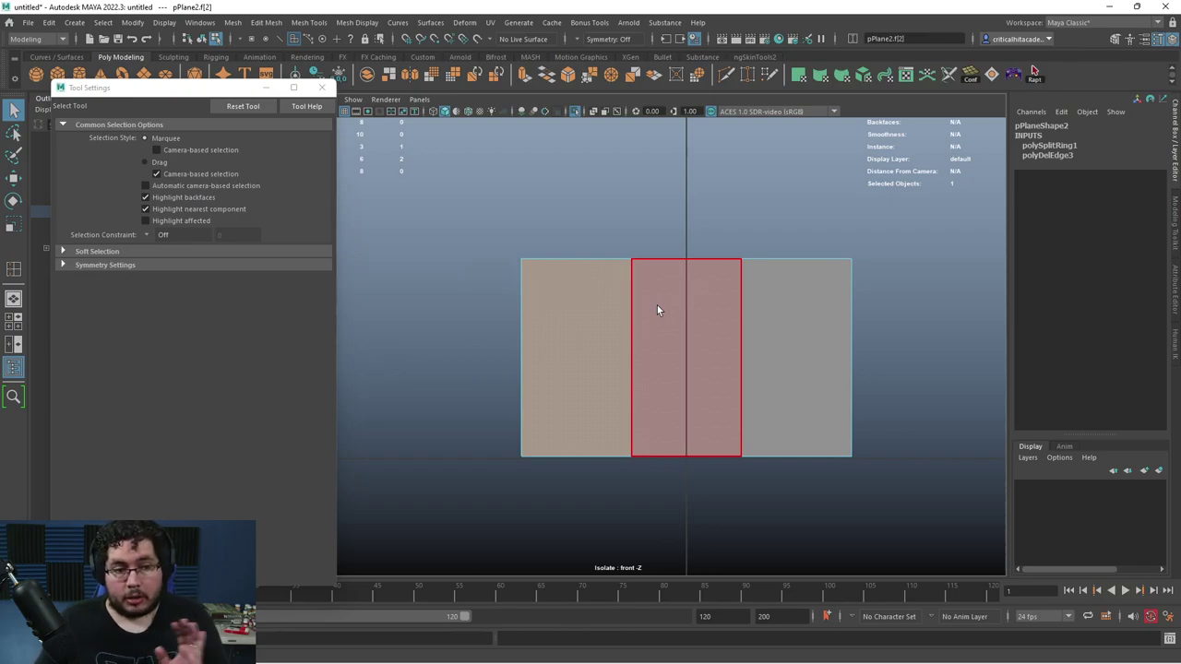
{"action": "left_click", "coordinate": [627, 231]}
{"action": "left_click", "coordinate": [567, 341]}
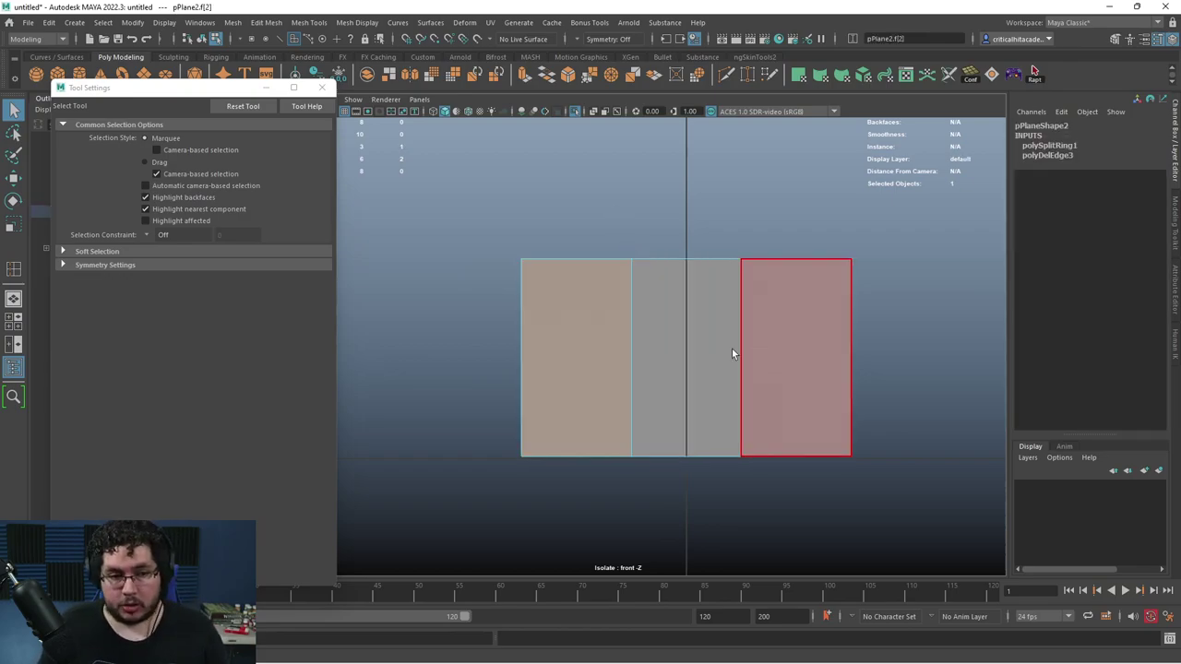
{"action": "key", "text": "Delete"}
{"action": "left_click", "coordinate": [745, 328]}
{"action": "key", "text": "Delete"}
{"action": "left_click_drag", "start_coordinate": [745, 306], "coordinate": [714, 347], "text": "alt"}
{"action": "left_click", "coordinate": [713, 343]}
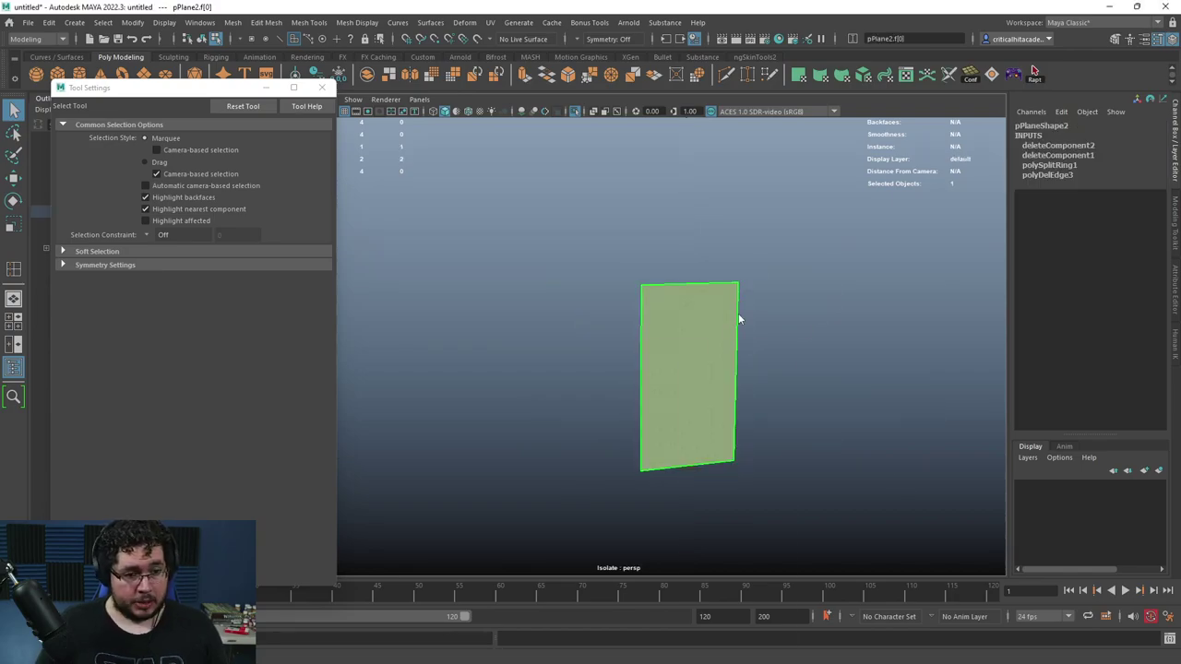
- Extrude the remaining panel forward by about 12.6 in local Z with an offset of 1.64
{"action": "key", "text": "F8"}
{"action": "left_click", "coordinate": [637, 356]}
{"action": "left_click", "coordinate": [657, 360]}
{"action": "right_click_drag", "start_coordinate": [661, 362], "coordinate": [715, 374], "text": "alt"}
{"action": "left_click_drag", "start_coordinate": [715, 374], "coordinate": [569, 206], "text": "alt"}
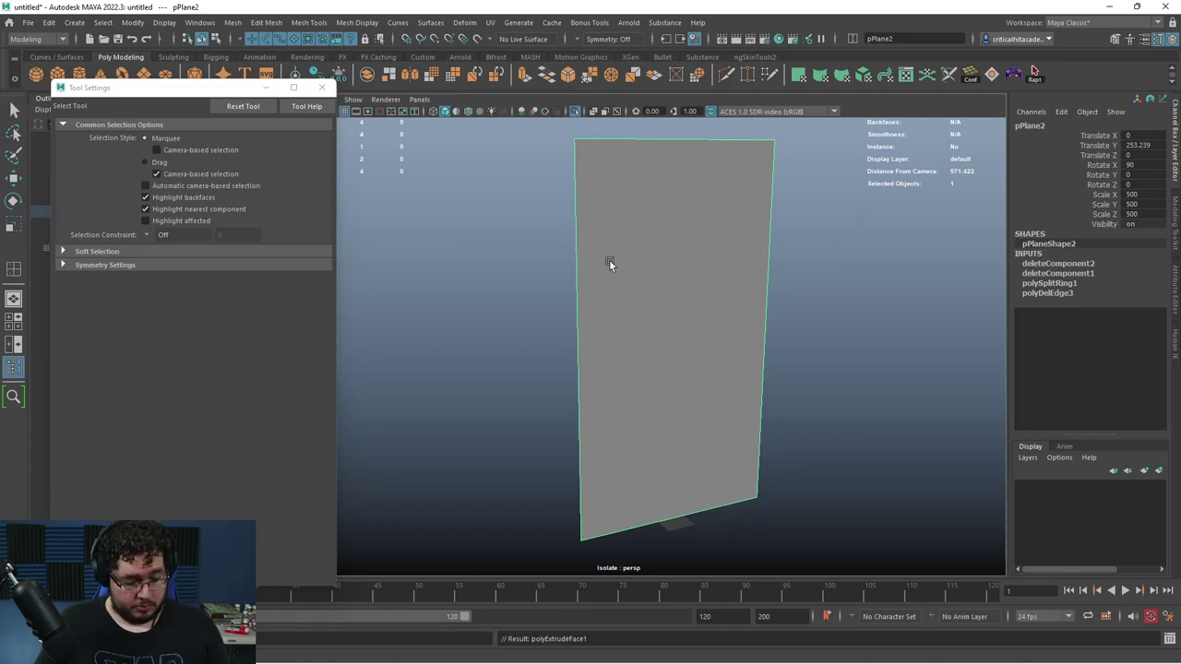
{"action": "key", "text": "ctrl+e"}
{"action": "left_click_drag", "start_coordinate": [752, 359], "coordinate": [697, 374]}
{"action": "left_click_drag", "start_coordinate": [884, 269], "coordinate": [954, 271]}
{"action": "left_click_drag", "start_coordinate": [785, 305], "coordinate": [720, 290], "text": "alt"}
{"action": "left_click_drag", "start_coordinate": [889, 269], "coordinate": [904, 268]}
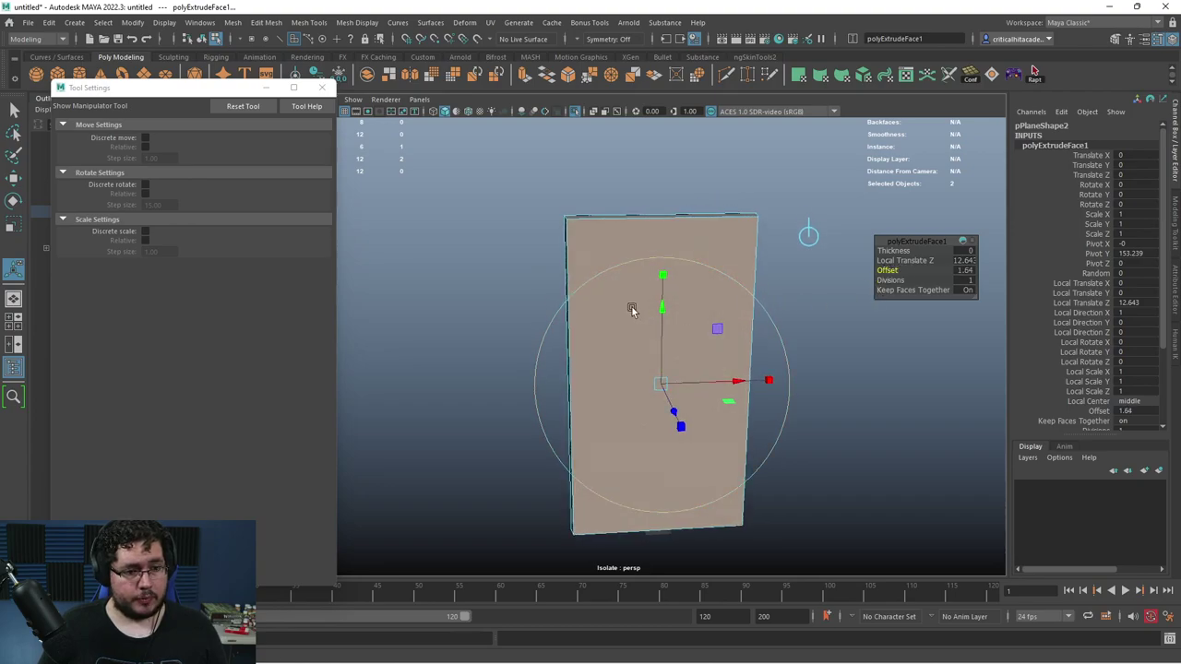
{"action": "left_click_drag", "start_coordinate": [632, 309], "coordinate": [703, 321], "text": "alt"}
{"action": "left_click_drag", "start_coordinate": [714, 392], "coordinate": [709, 394]}
- Try beveling all edges of the extruded panel at a fraction of 0.5, and undo the bevel
{"action": "right_click_drag", "start_coordinate": [665, 288], "coordinate": [663, 254]}
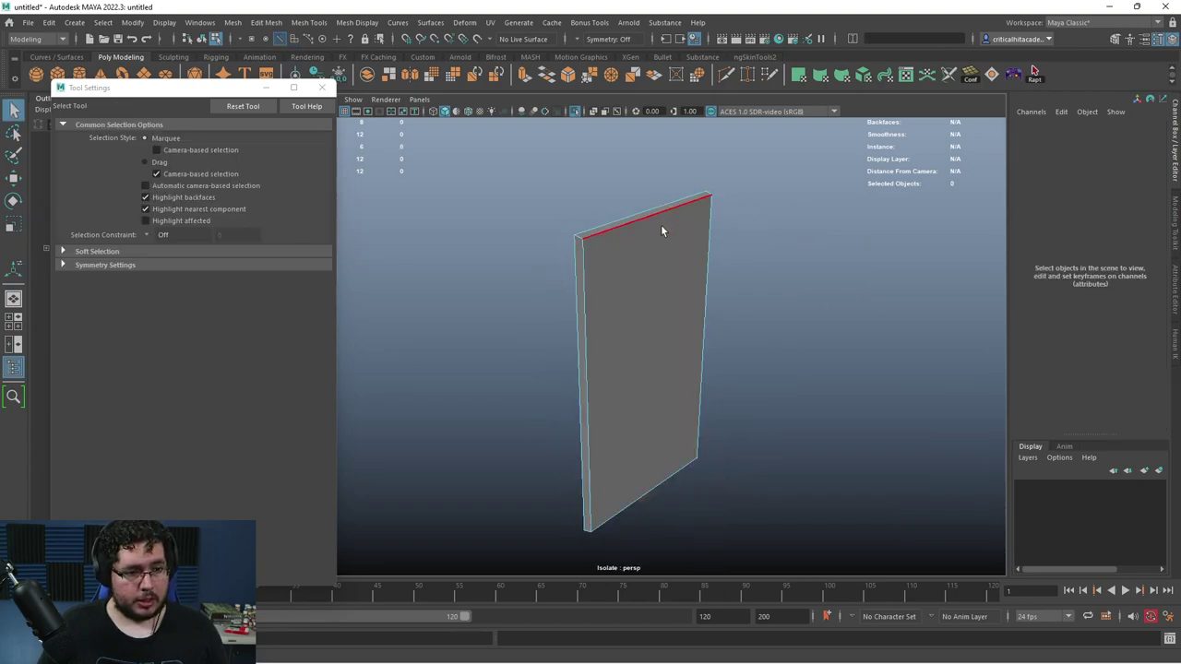
{"action": "left_click", "coordinate": [660, 225]}
{"action": "right_click_drag", "start_coordinate": [829, 223], "coordinate": [791, 216], "text": "alt"}
{"action": "left_click_drag", "start_coordinate": [790, 214], "coordinate": [475, 514]}
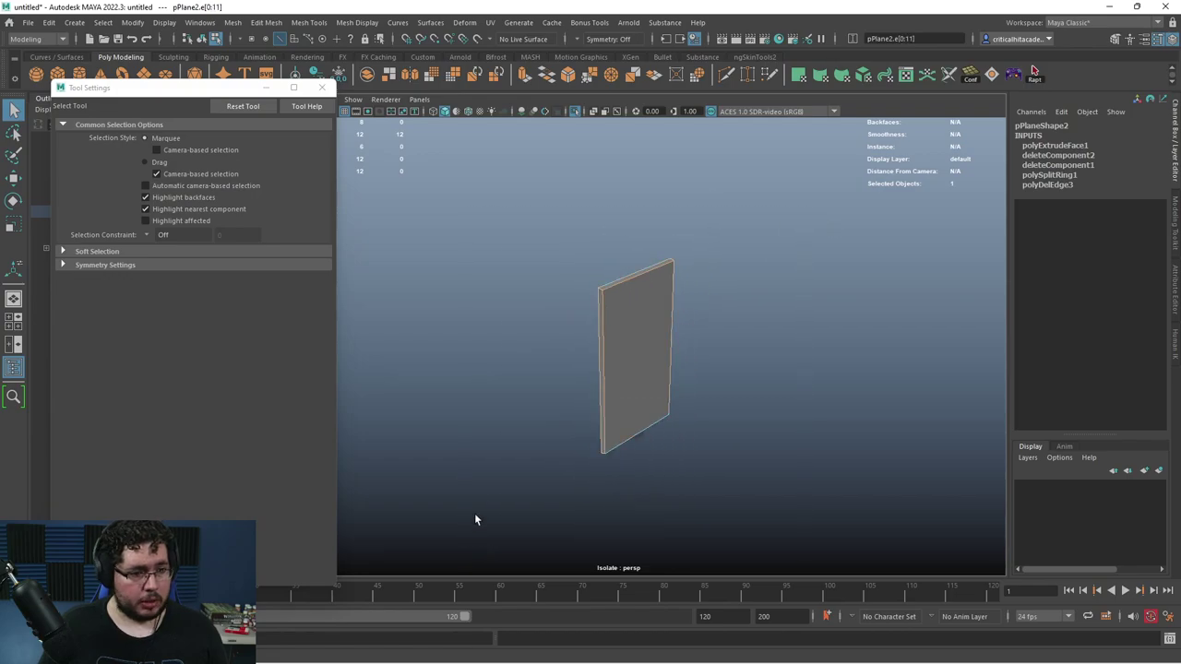
{"action": "left_click", "coordinate": [568, 75]}
{"action": "scroll", "coordinate": [659, 281], "scroll_direction": "up", "scroll_amount": 5}
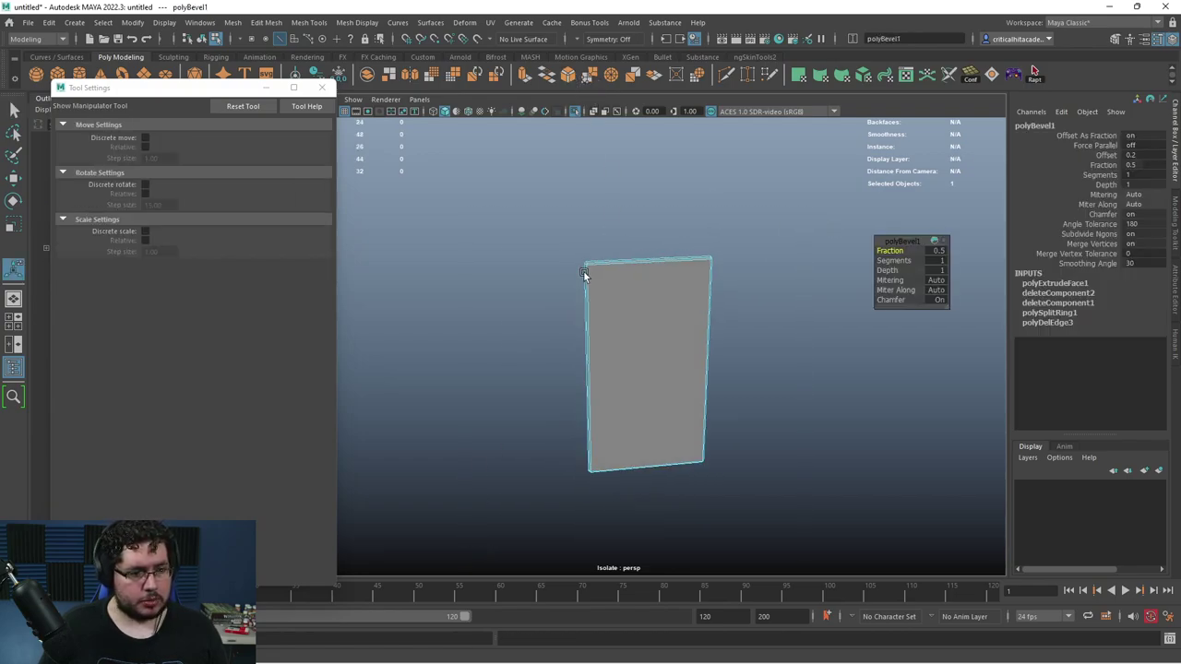
{"action": "scroll", "coordinate": [614, 359], "scroll_direction": "up", "scroll_amount": 3}
{"action": "left_click_drag", "start_coordinate": [575, 325], "coordinate": [640, 305], "text": "alt"}
{"action": "key", "text": "ctrl+z"}
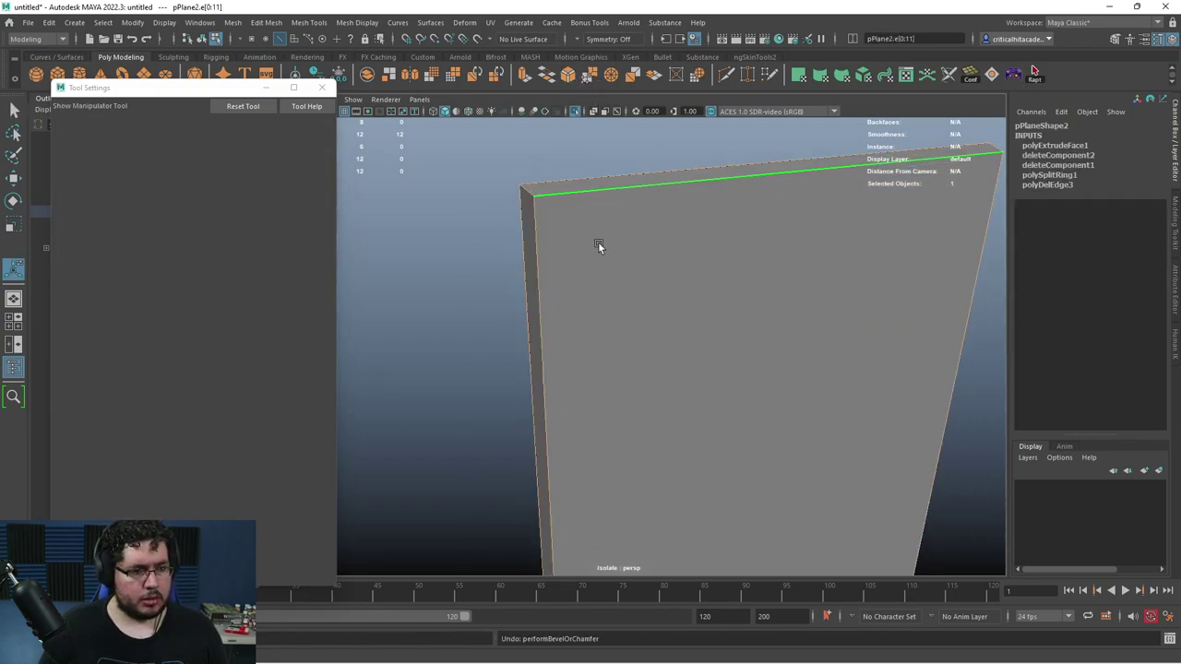
- Bevel only the four border edges of the panel's front face, reducing the bevel fraction
{"action": "scroll", "coordinate": [609, 244], "scroll_direction": "down", "scroll_amount": 2}
{"action": "left_click", "coordinate": [659, 251]}
{"action": "left_click", "coordinate": [574, 334], "text": "shift"}
{"action": "left_click_drag", "start_coordinate": [809, 364], "coordinate": [751, 366], "text": "alt"}
{"action": "left_click", "coordinate": [801, 344], "text": "shift"}
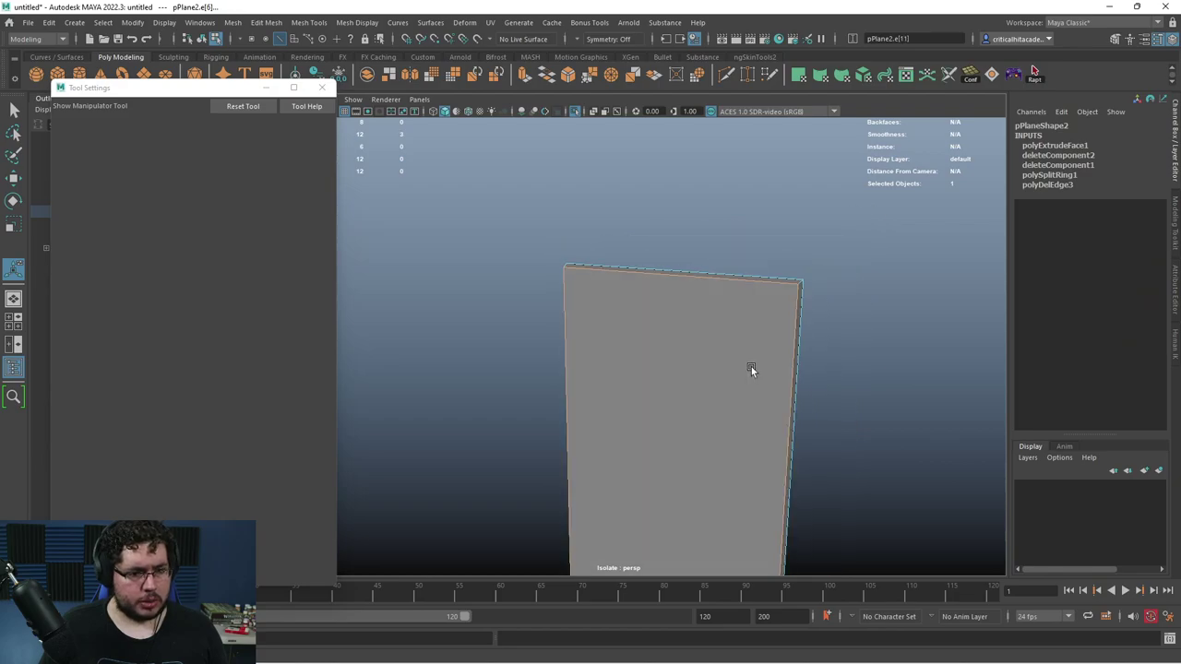
{"action": "middle_click_drag", "start_coordinate": [751, 366], "coordinate": [727, 236], "text": "alt"}
{"action": "left_click", "coordinate": [653, 542], "text": "shift"}
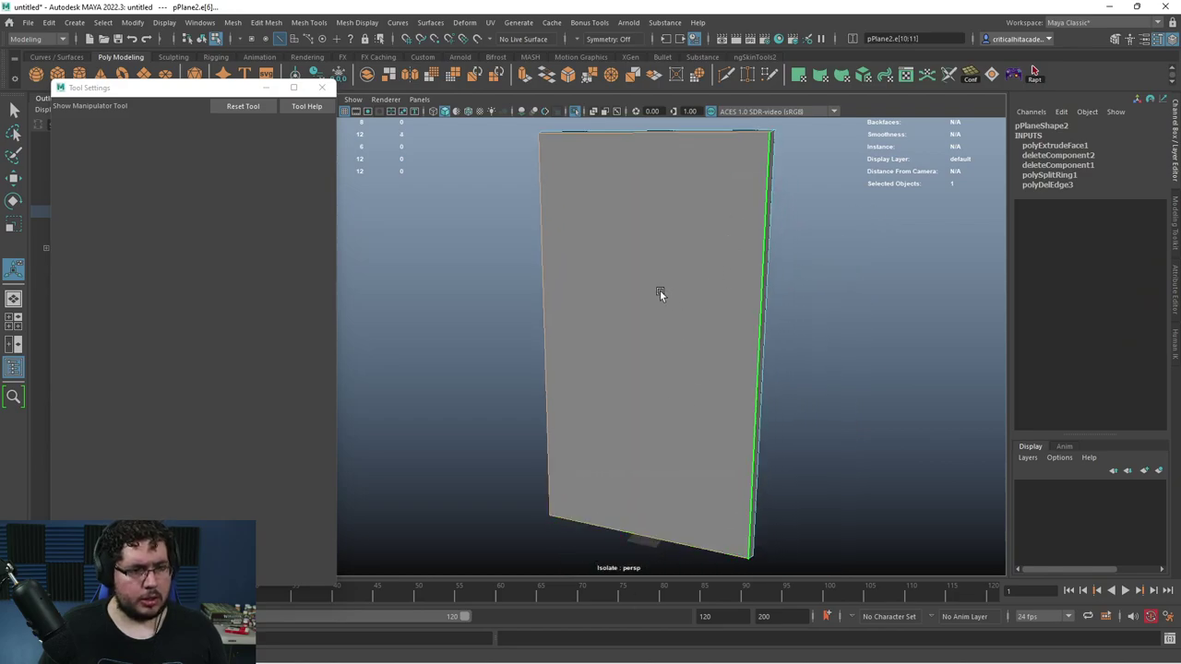
{"action": "left_click", "coordinate": [576, 80]}
{"action": "left_click_drag", "start_coordinate": [822, 279], "coordinate": [836, 288], "text": "alt"}
{"action": "left_click_drag", "start_coordinate": [906, 251], "coordinate": [881, 251]}
{"action": "right_click_drag", "start_coordinate": [757, 202], "coordinate": [817, 184]}
- Select the beveled panel and show its upper part in the front view
{"action": "left_click_drag", "start_coordinate": [725, 271], "coordinate": [784, 260], "text": "alt"}
{"action": "middle_click_drag", "start_coordinate": [727, 252], "coordinate": [733, 309], "text": "alt"}
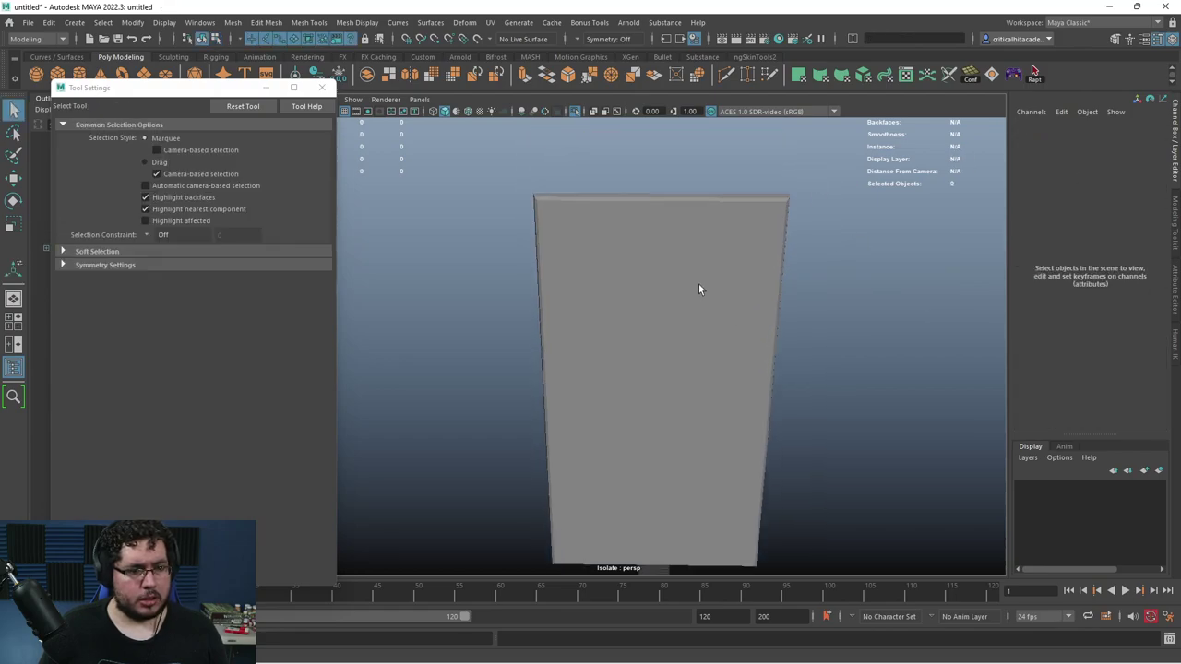
{"action": "left_click", "coordinate": [698, 284]}
{"action": "left_click_drag", "start_coordinate": [699, 284], "coordinate": [711, 308], "text": "alt"}
{"action": "key", "text": "space"}
{"action": "scroll", "coordinate": [711, 308], "scroll_direction": "up", "scroll_amount": 5}
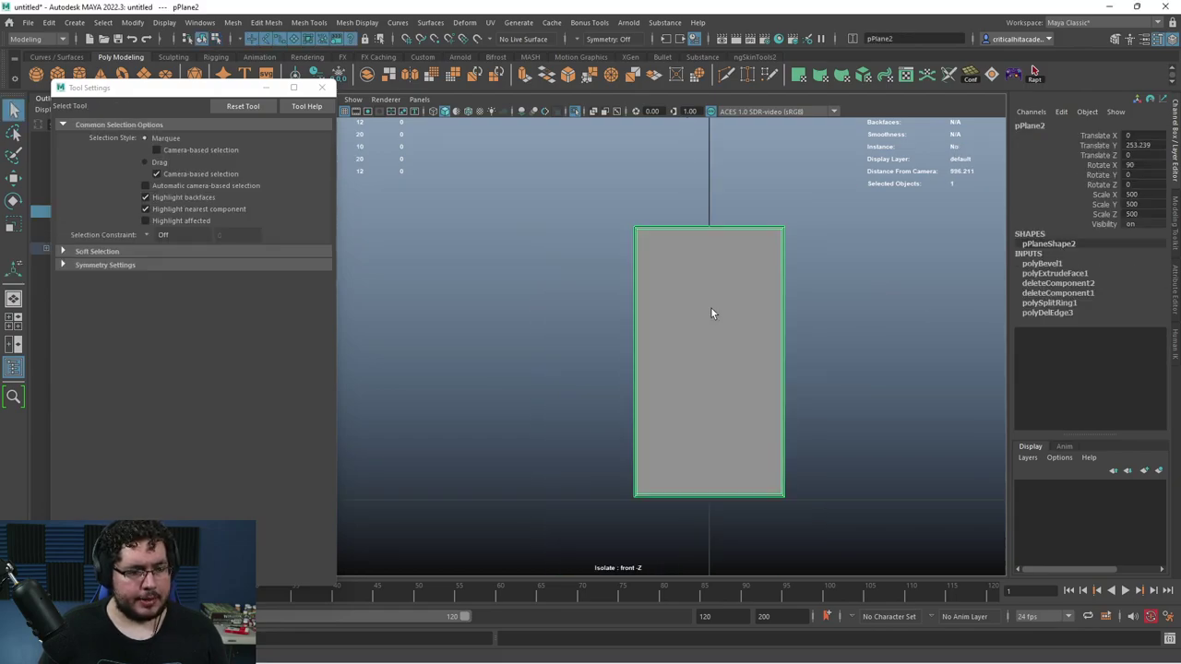
{"action": "middle_click_drag", "start_coordinate": [707, 292], "coordinate": [655, 313], "text": "alt"}
{"action": "middle_click_drag", "start_coordinate": [772, 214], "coordinate": [707, 280], "text": "alt"}
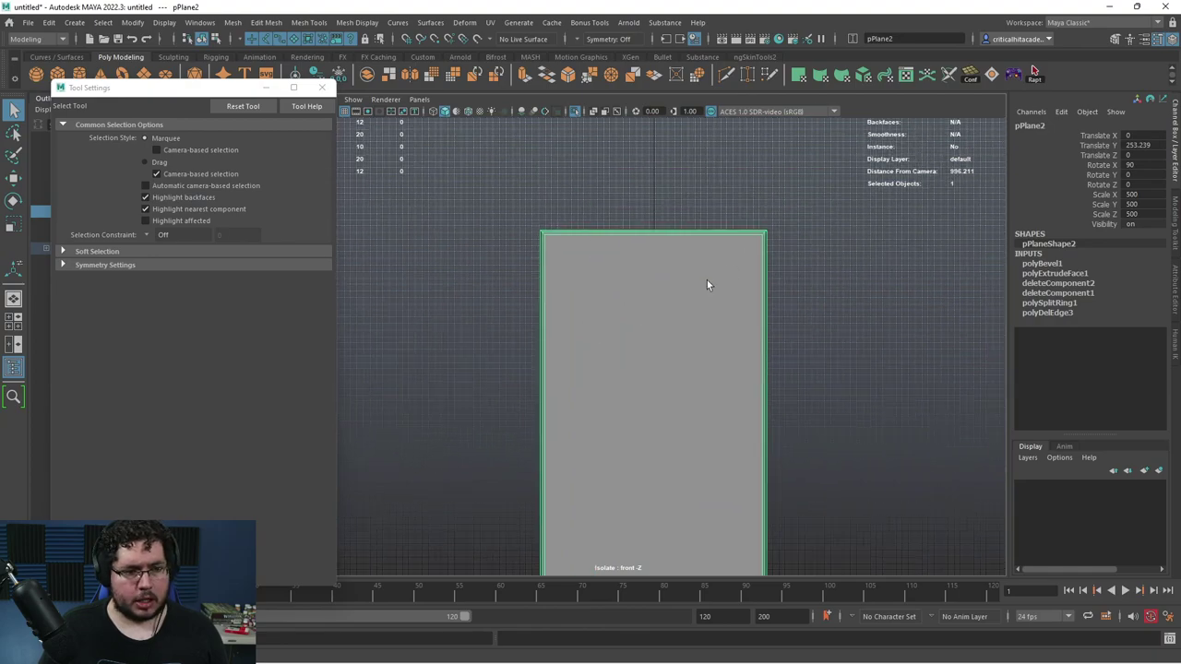
{"action": "scroll", "coordinate": [707, 279], "scroll_direction": "up", "scroll_amount": 2}
{"action": "left_click", "coordinate": [726, 75]}
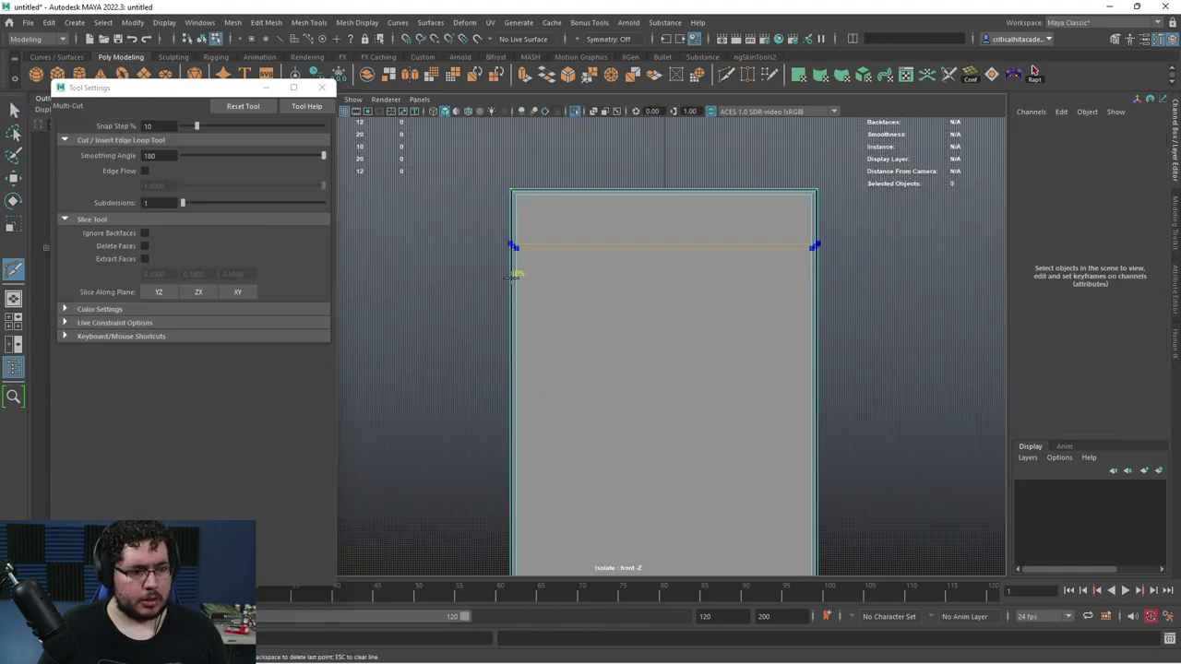
{"action": "key", "text": "q"}
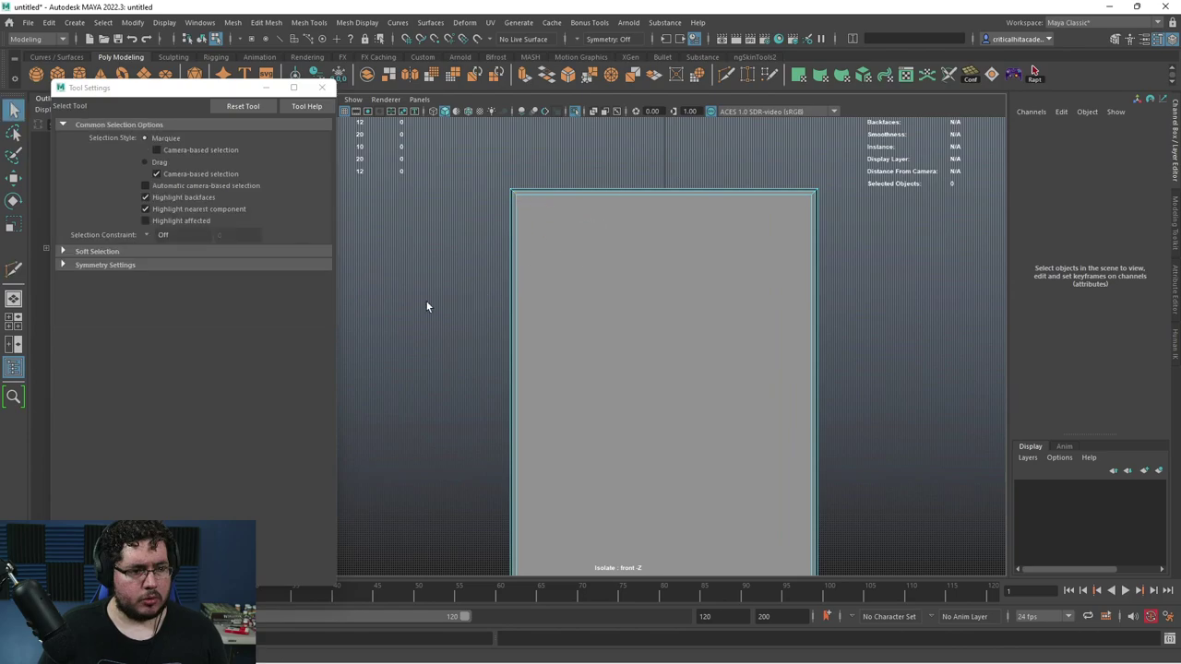
{"action": "key", "text": "ctrl+z"}
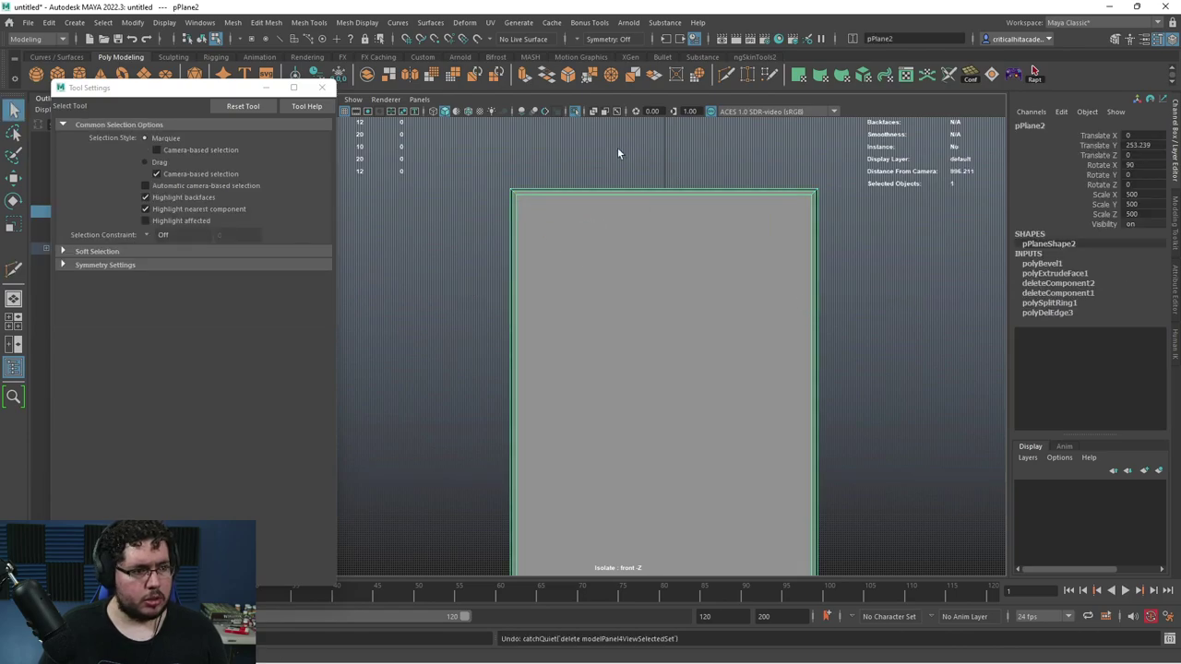
- With Multi-Cut, slice the panel horizontally near its upper end and insert three vertical edge loops, one central and one on each side
{"action": "left_click", "coordinate": [726, 74]}
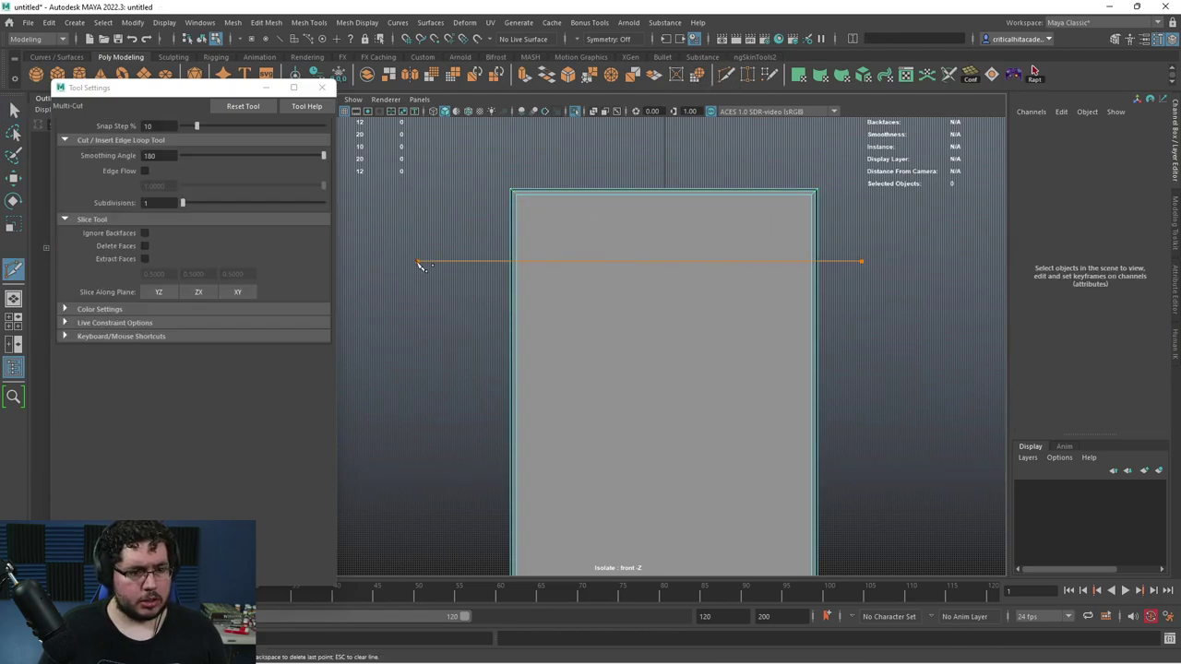
{"action": "left_click_drag", "start_coordinate": [418, 263], "coordinate": [418, 263], "text": "shift"}
{"action": "middle_click_drag", "start_coordinate": [664, 291], "coordinate": [659, 253], "text": "alt"}
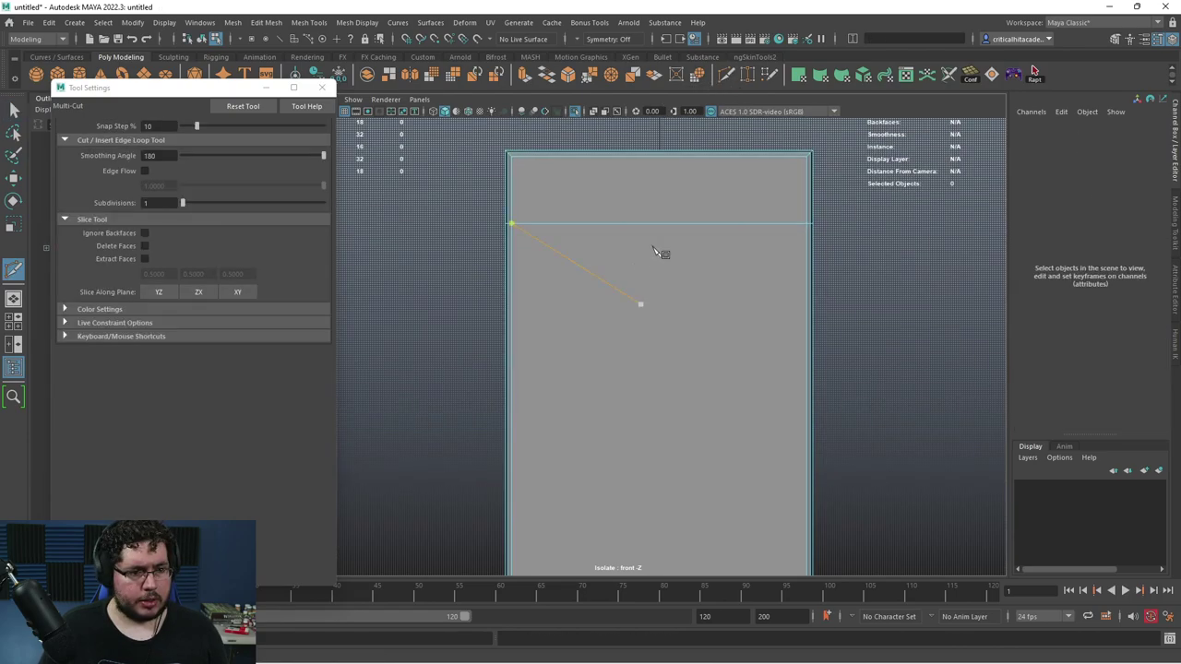
{"action": "left_click", "coordinate": [616, 171]}
{"action": "left_click", "coordinate": [706, 169]}
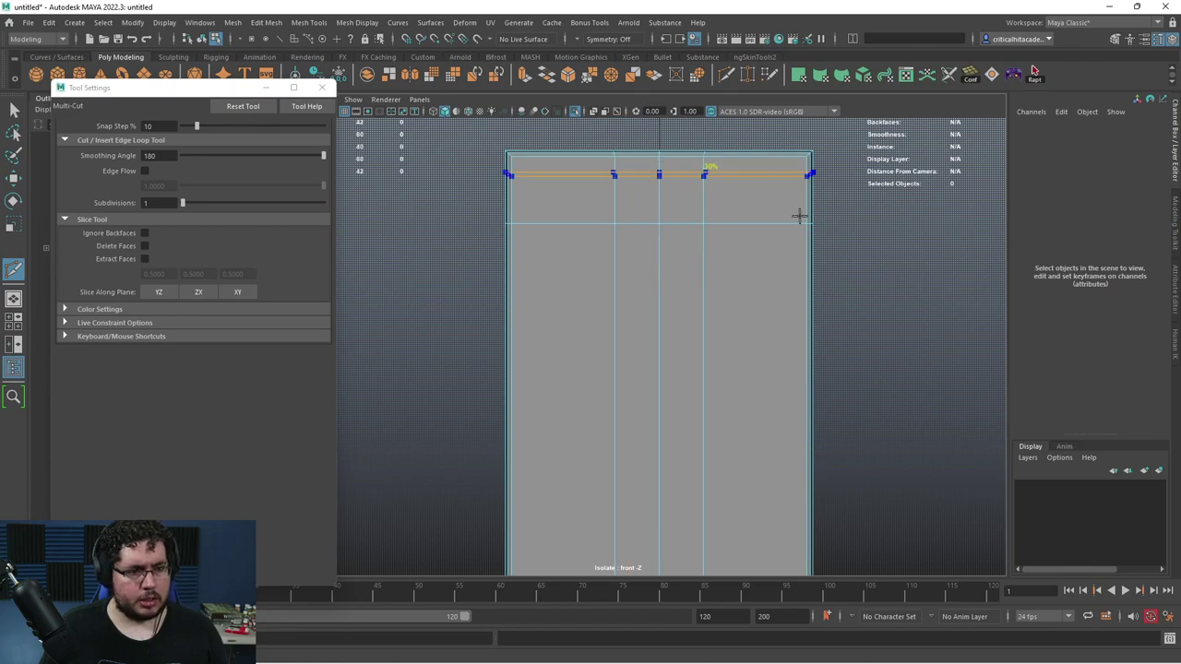
- Scale the vertical loops' vertices along the panel's upper edge outward, so the side loops flare diagonally above the horizontal cut
{"action": "key", "text": "q"}
{"action": "right_click_drag", "start_coordinate": [662, 172], "coordinate": [601, 170]}
{"action": "left_click_drag", "start_coordinate": [586, 131], "coordinate": [827, 159]}
{"action": "key", "text": "r"}
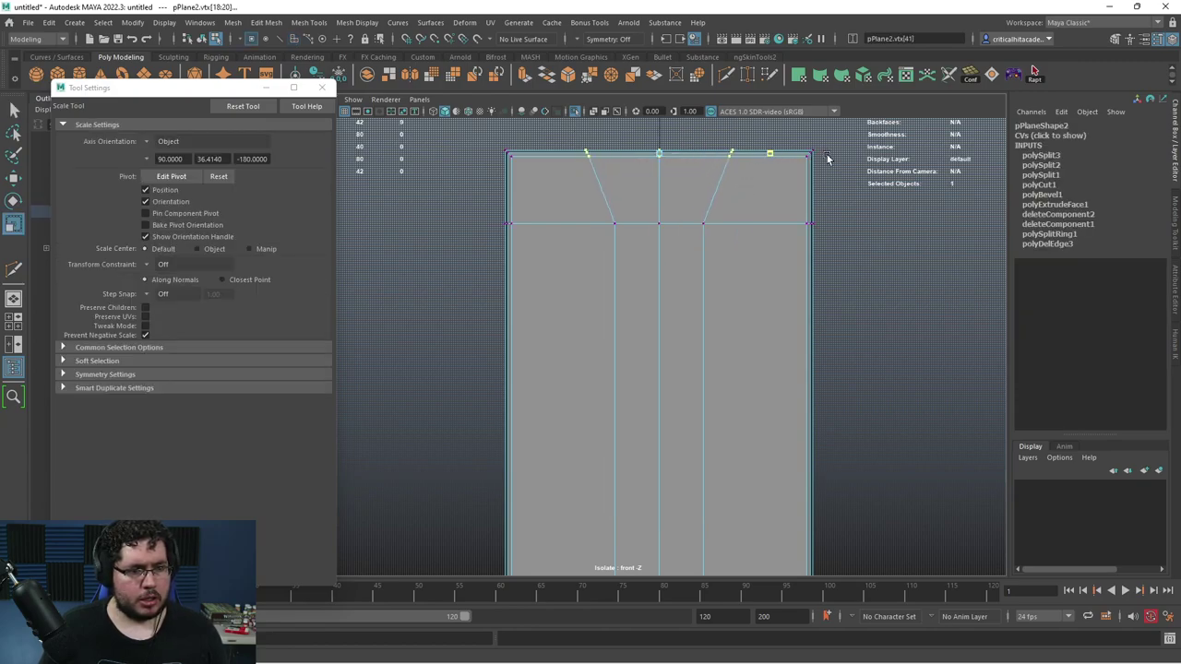
{"action": "key", "text": "q"}
- Bevel the two diagonal edges and the horizontal edges joining them near the panel's upper end, reducing the bevel fraction
{"action": "right_click_drag", "start_coordinate": [705, 183], "coordinate": [696, 139]}
{"action": "double_click", "coordinate": [605, 191]}
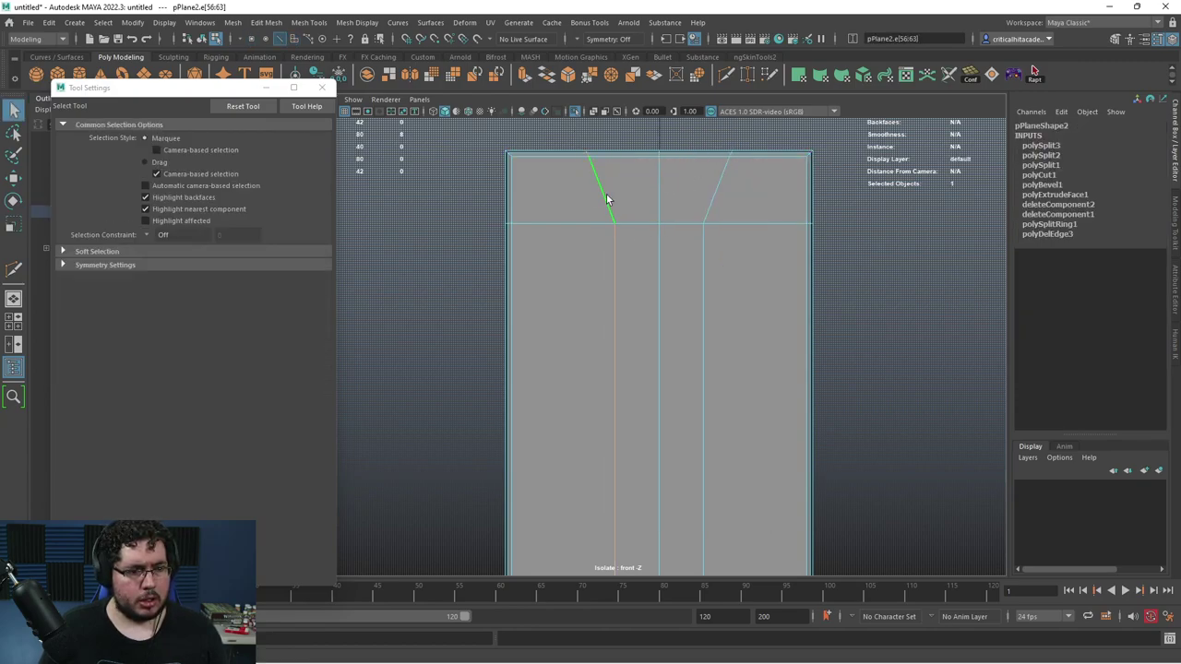
{"action": "left_click_drag", "start_coordinate": [734, 134], "coordinate": [601, 195]}
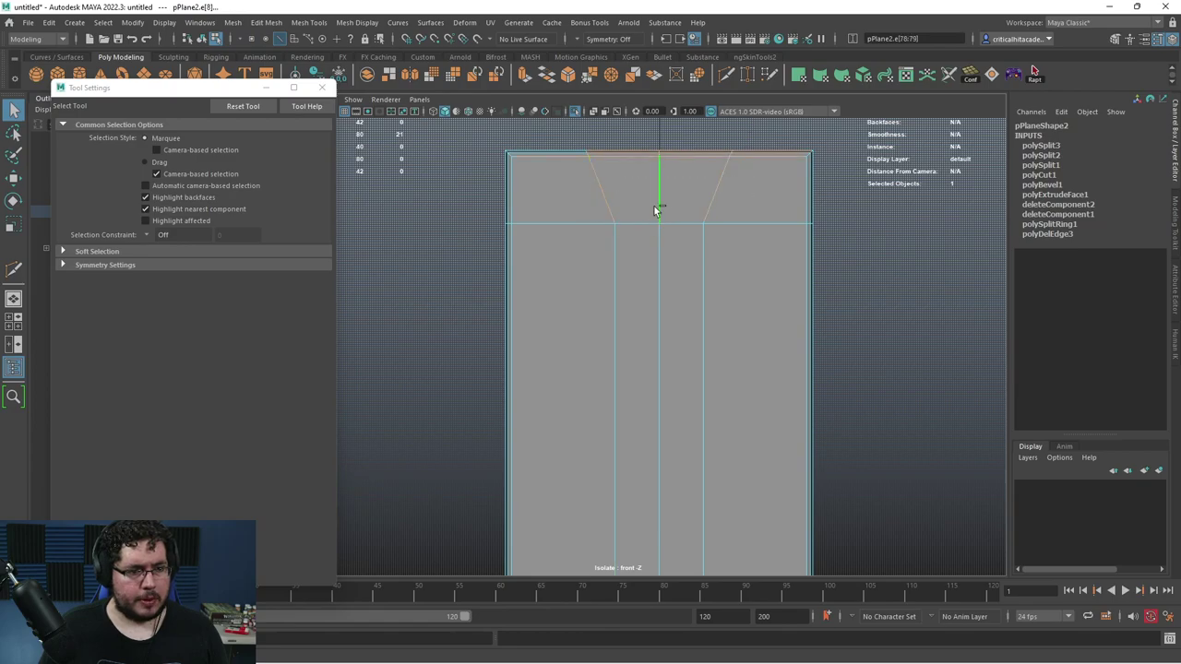
{"action": "left_click_drag", "start_coordinate": [546, 130], "coordinate": [569, 172], "text": "ctrl"}
{"action": "left_click_drag", "start_coordinate": [760, 173], "coordinate": [760, 176], "text": "ctrl"}
{"action": "scroll", "coordinate": [562, 140], "scroll_direction": "up", "scroll_amount": 3}
{"action": "middle_click_drag", "start_coordinate": [562, 140], "coordinate": [580, 230], "text": "alt"}
{"action": "key", "text": "space"}
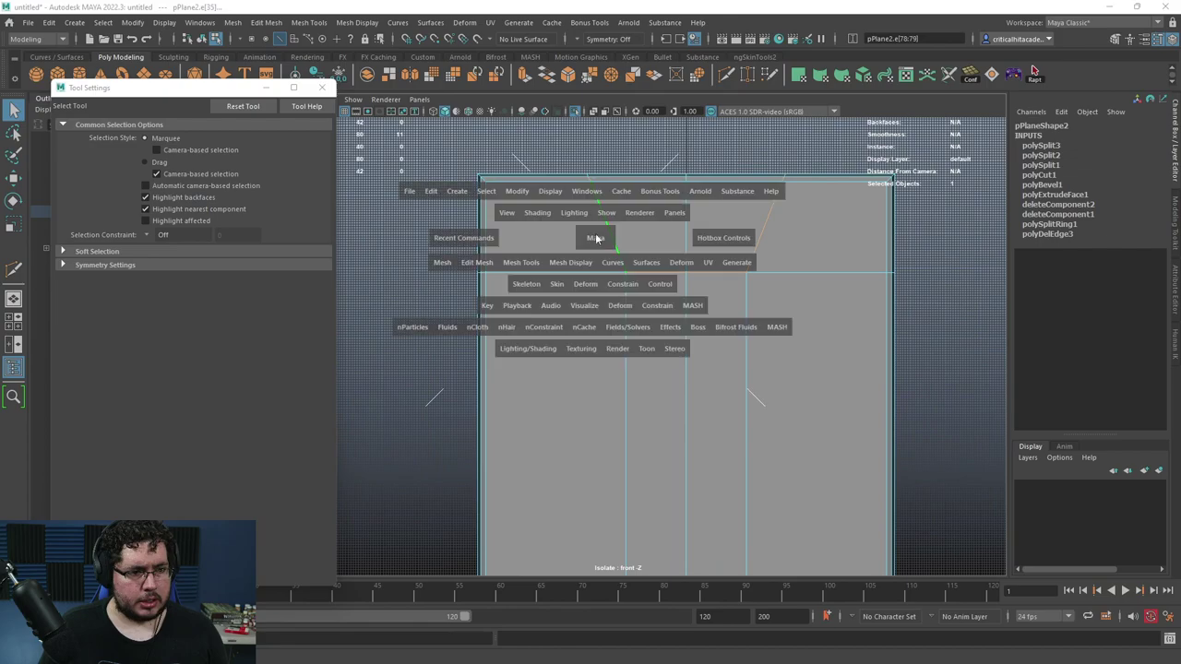
{"action": "left_click_drag", "start_coordinate": [596, 237], "coordinate": [597, 211]}
{"action": "scroll", "coordinate": [635, 255], "scroll_direction": "up", "scroll_amount": 5}
{"action": "middle_click_drag", "start_coordinate": [591, 214], "coordinate": [630, 293], "text": "alt"}
{"action": "left_click_drag", "start_coordinate": [629, 293], "coordinate": [564, 254], "text": "alt"}
{"action": "scroll", "coordinate": [651, 298], "scroll_direction": "up", "scroll_amount": 4}
{"action": "left_click", "coordinate": [569, 75]}
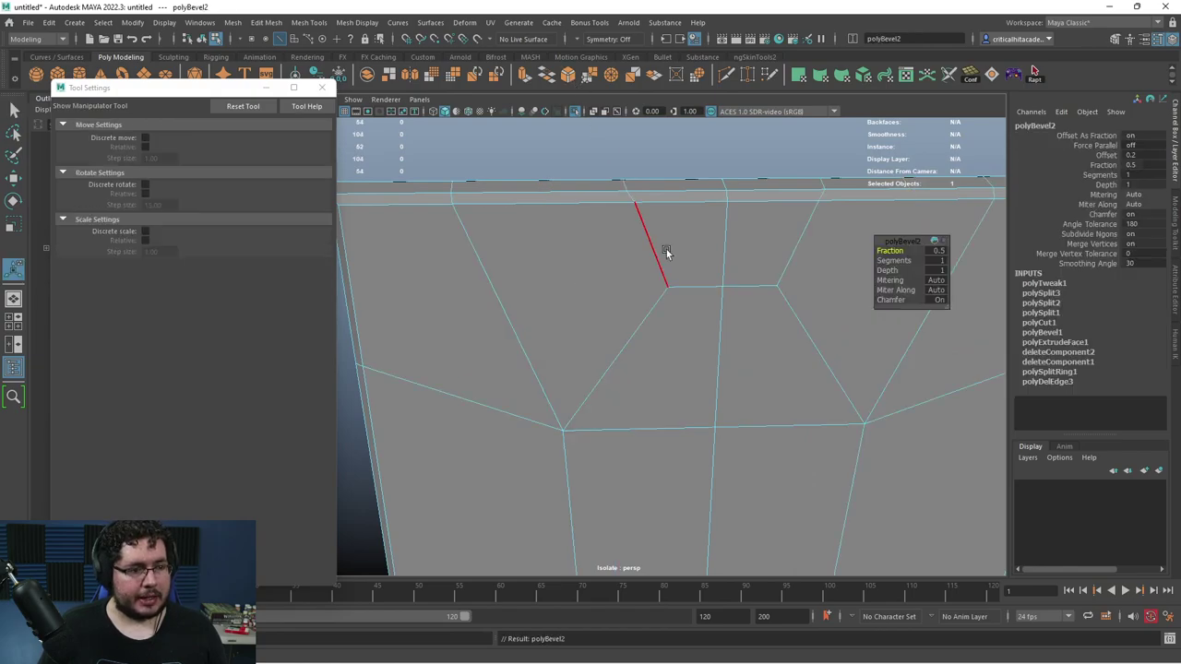
{"action": "left_click_drag", "start_coordinate": [900, 245], "coordinate": [870, 245]}
- Extrude the narrow strip of faces that outlines the trapezoid at the panel's upper end
{"action": "key", "text": "F11"}
{"action": "left_click", "coordinate": [547, 212]}
{"action": "double_click", "coordinate": [541, 200], "text": "shift"}
{"action": "left_click", "coordinate": [683, 297], "text": "shift"}
{"action": "key", "text": "ctrl+e"}
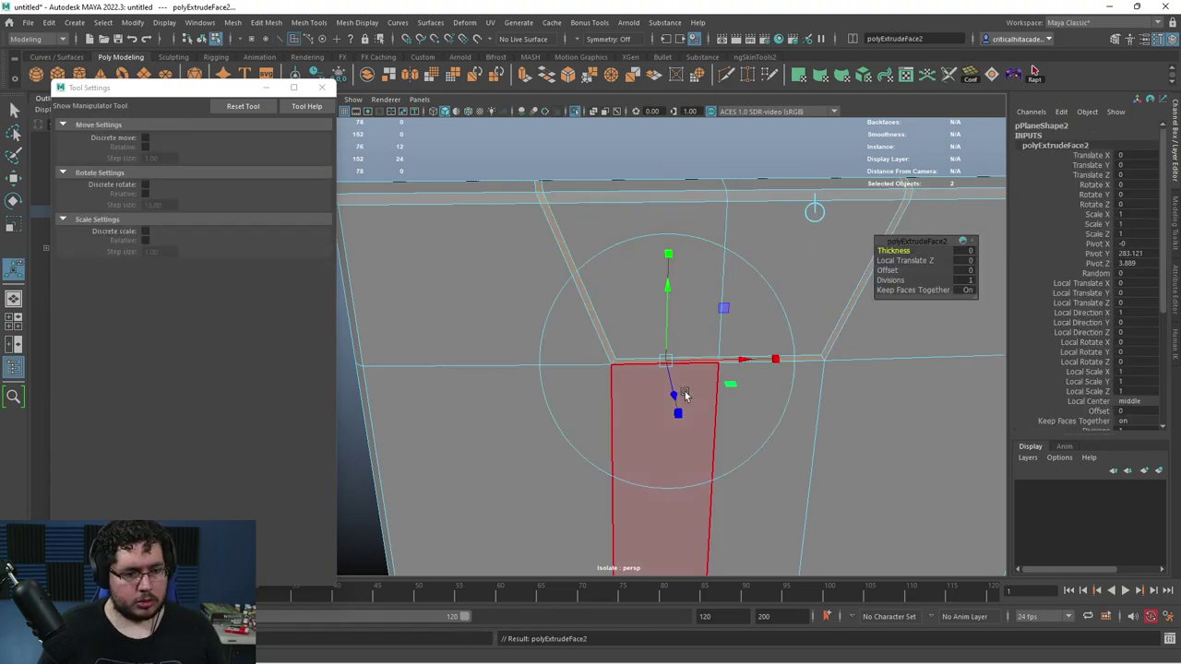
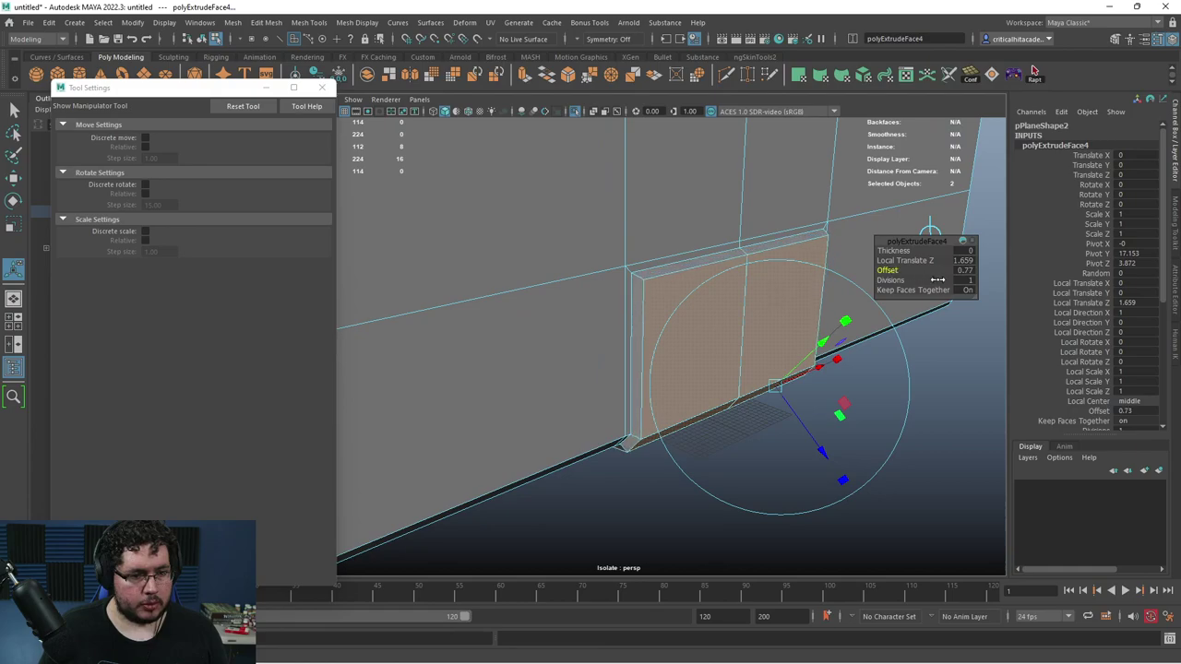
- Finish the block extrusion at the panel's lower edge and examine the block in the perspective and front views
{"action": "left_click_drag", "start_coordinate": [830, 301], "coordinate": [744, 271], "text": "alt"}
{"action": "key", "text": "q"}
{"action": "key", "text": "F8"}
{"action": "scroll", "coordinate": [867, 388], "scroll_direction": "down", "scroll_amount": 3}
{"action": "left_click", "coordinate": [903, 427]}
{"action": "left_click_drag", "start_coordinate": [903, 427], "coordinate": [674, 404], "text": "alt"}
{"action": "scroll", "coordinate": [655, 411], "scroll_direction": "down", "scroll_amount": 3}
{"action": "scroll", "coordinate": [675, 388], "scroll_direction": "up", "scroll_amount": 5}
{"action": "key", "text": "space"}
{"action": "middle_click_drag", "start_coordinate": [708, 416], "coordinate": [723, 363], "text": "alt"}
{"action": "scroll", "coordinate": [724, 414], "scroll_direction": "down", "scroll_amount": 4}
{"action": "scroll", "coordinate": [696, 404], "scroll_direction": "up", "scroll_amount": 4}
{"action": "left_click", "coordinate": [696, 404]}
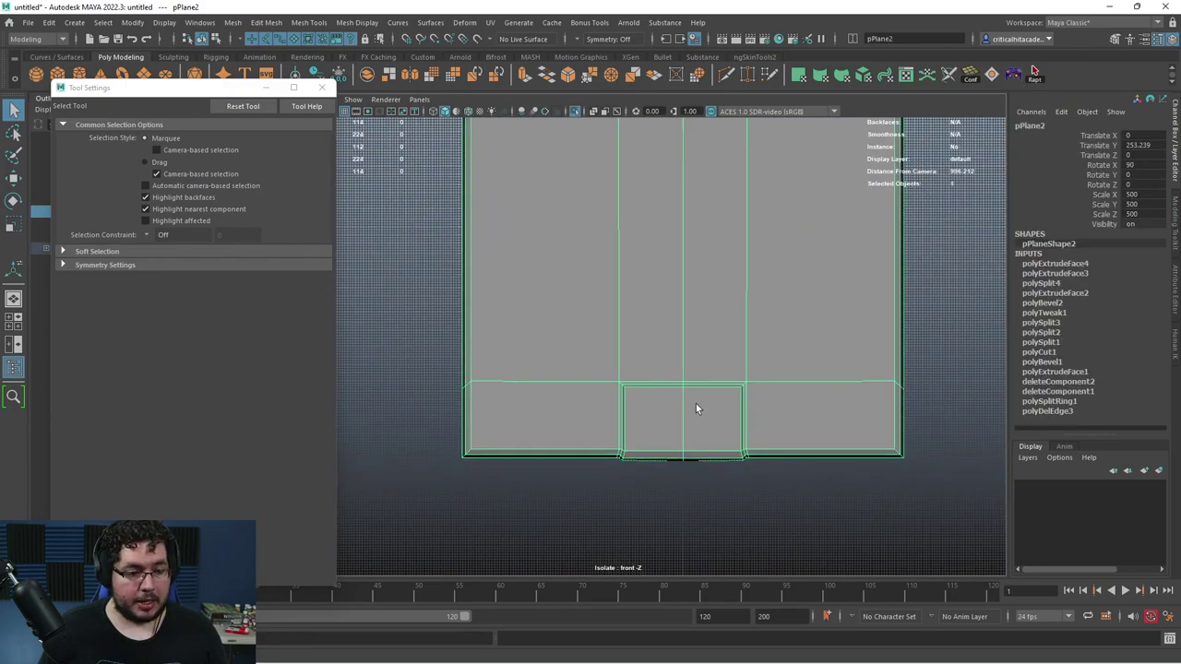
- Compare the panel's lower edge in wireframe and shaded display in the front view
{"action": "key", "text": "4"}
{"action": "mouse_move", "coordinate": [722, 411]}
{"action": "middle_mouse_down", "text": "alt"}
{"action": "mouse_move", "coordinate": [710, 314]}
{"action": "mouse_move", "coordinate": [721, 317]}
{"action": "middle_mouse_up", "text": "alt"}
{"action": "key", "text": "6"}
{"action": "scroll", "coordinate": [712, 383], "scroll_direction": "up", "scroll_amount": 3}
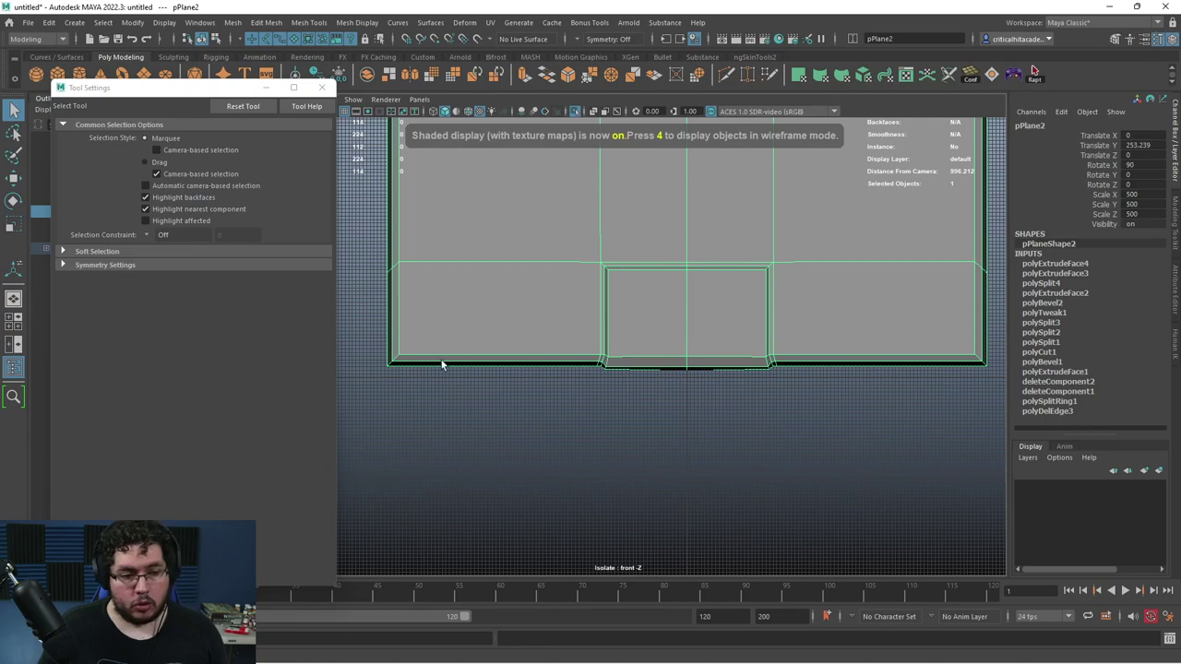
{"action": "scroll", "coordinate": [512, 377], "scroll_direction": "up", "scroll_amount": 3}
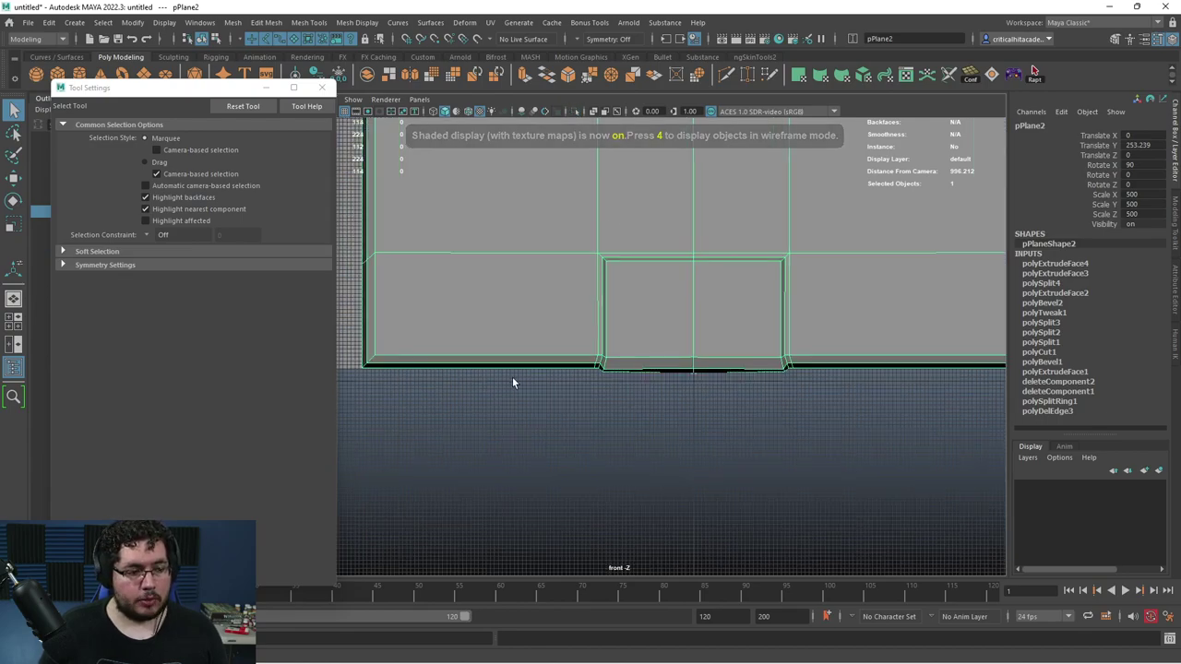
{"action": "key", "text": "4"}
{"action": "key", "text": "6"}
- Select the vertices along the block's lower edge and examine them in the front and perspective views
{"action": "scroll", "coordinate": [488, 372], "scroll_direction": "down", "scroll_amount": 2}
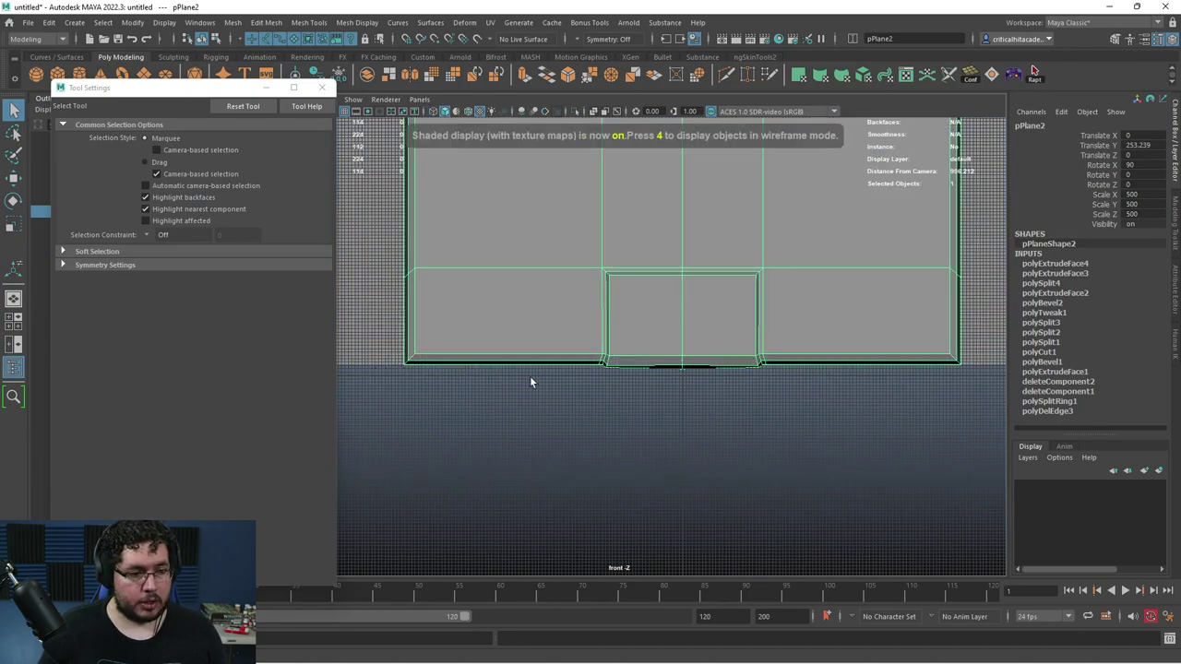
{"action": "scroll", "coordinate": [791, 360], "scroll_direction": "up", "scroll_amount": 3}
{"action": "middle_click_drag", "start_coordinate": [772, 354], "coordinate": [766, 322], "text": "alt"}
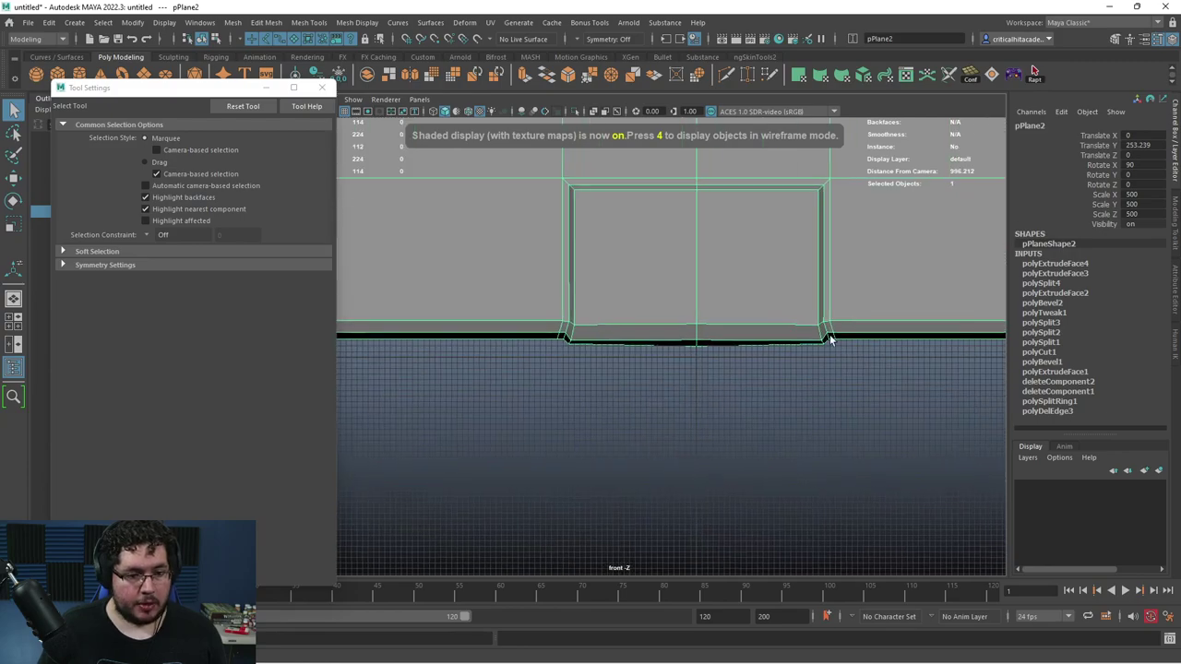
{"action": "right_click_drag", "start_coordinate": [829, 323], "coordinate": [776, 304]}
{"action": "left_click_drag", "start_coordinate": [760, 341], "coordinate": [573, 358]}
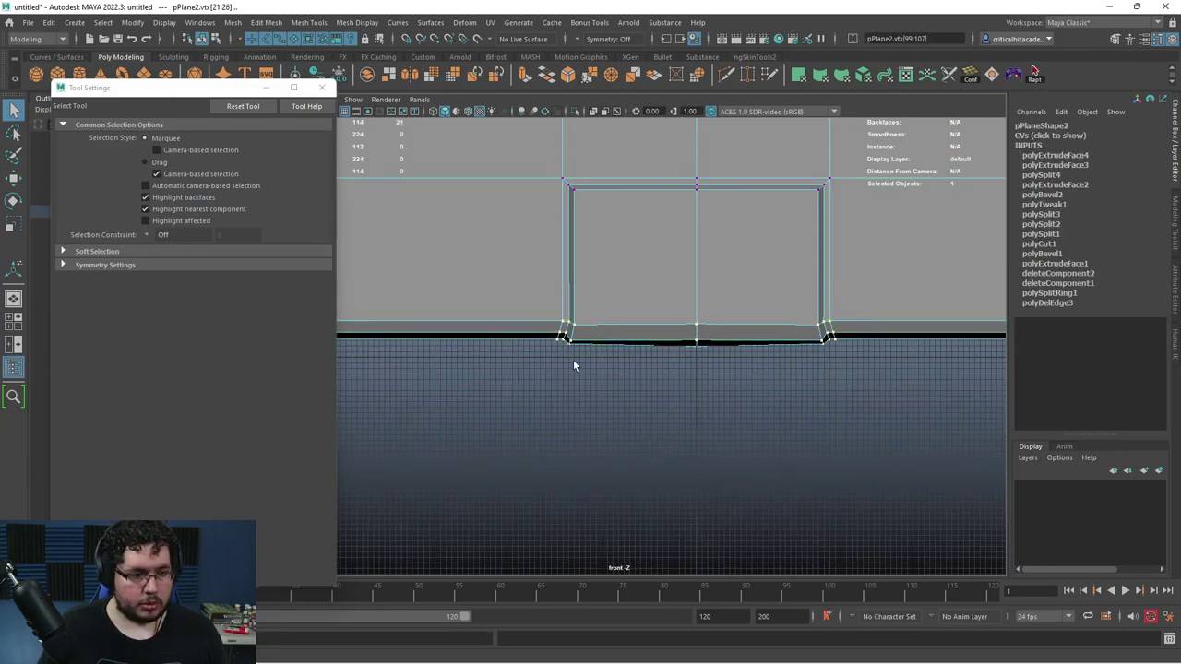
{"action": "key", "text": "w"}
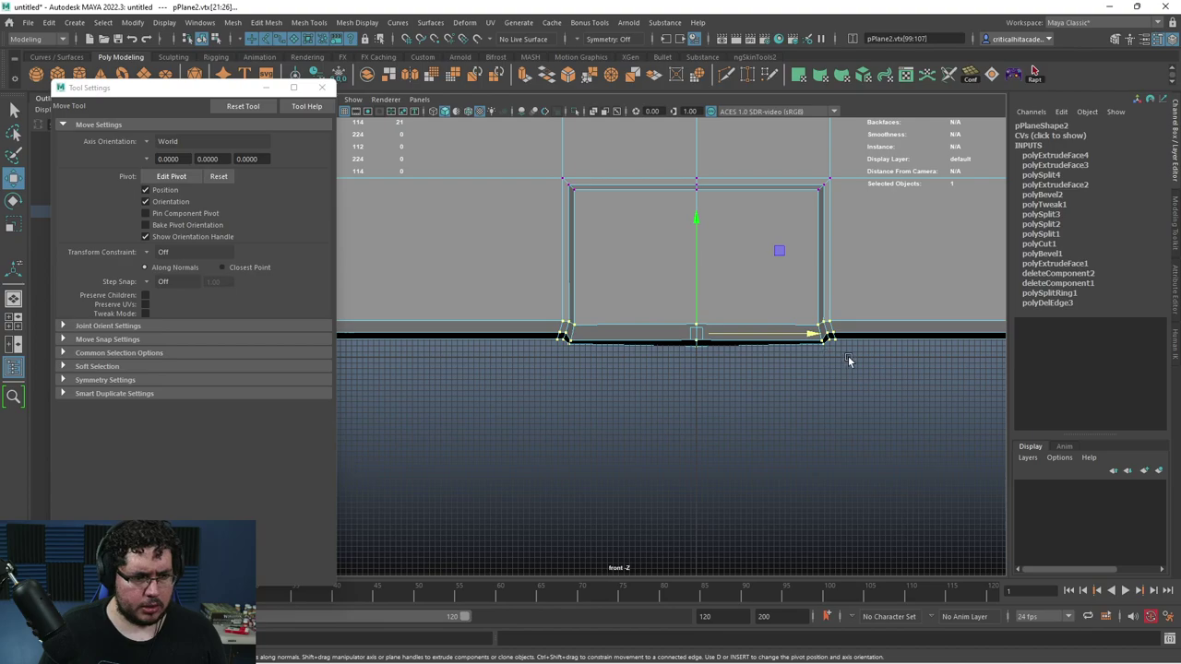
{"action": "scroll", "coordinate": [847, 360], "scroll_direction": "up", "scroll_amount": 3}
{"action": "key", "text": "4"}
{"action": "key", "text": "space"}
{"action": "left_click_drag", "start_coordinate": [845, 360], "coordinate": [848, 323]}
{"action": "key", "text": "5"}
{"action": "left_click_drag", "start_coordinate": [796, 358], "coordinate": [802, 294], "text": "alt"}
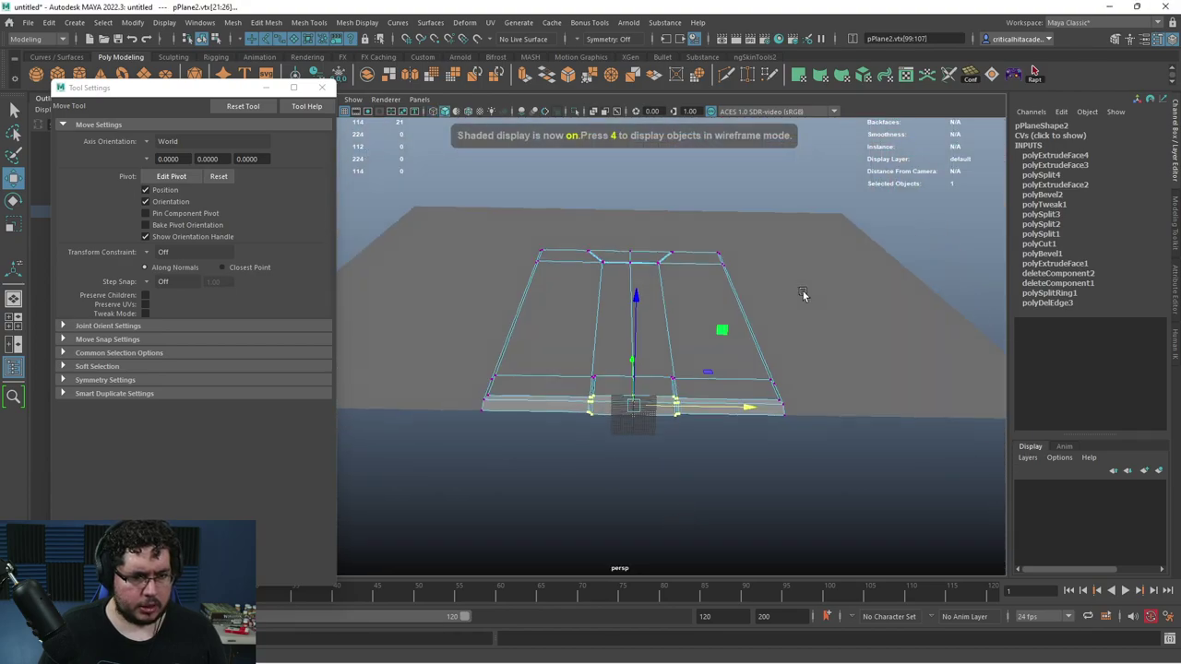
{"action": "scroll", "coordinate": [803, 294], "scroll_direction": "up", "scroll_amount": 5}
{"action": "left_click_drag", "start_coordinate": [657, 472], "coordinate": [725, 408], "text": "alt"}
{"action": "left_click_drag", "start_coordinate": [615, 430], "coordinate": [842, 426], "text": "alt"}
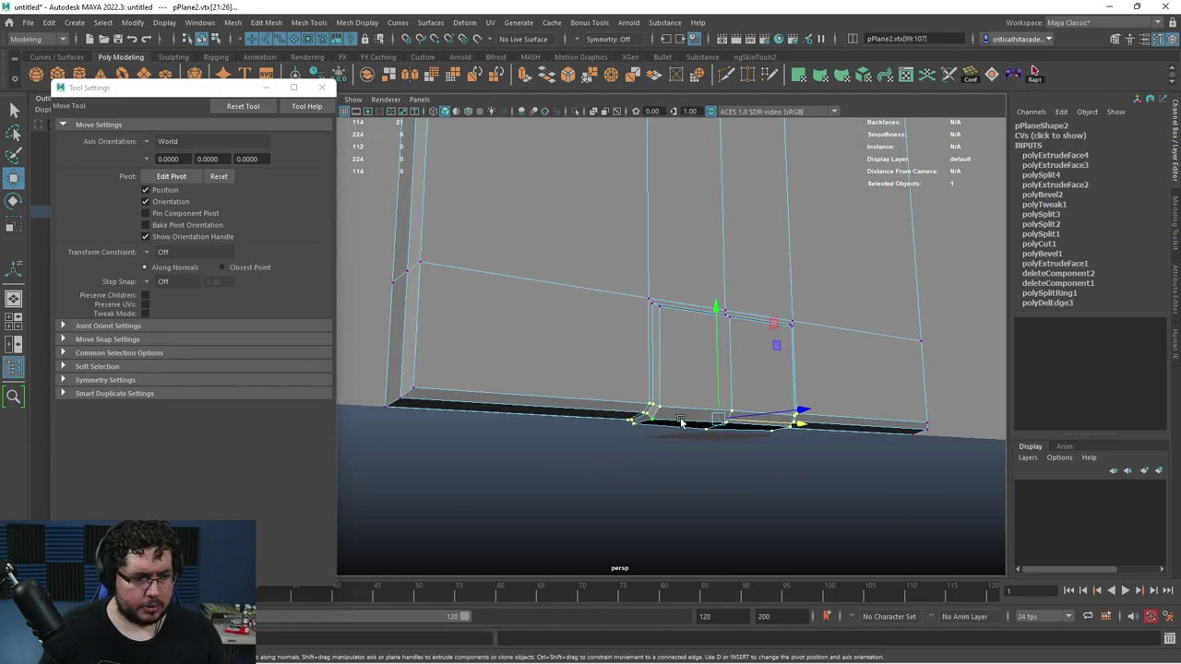
{"action": "left_click_drag", "start_coordinate": [635, 429], "coordinate": [659, 408], "text": "alt"}
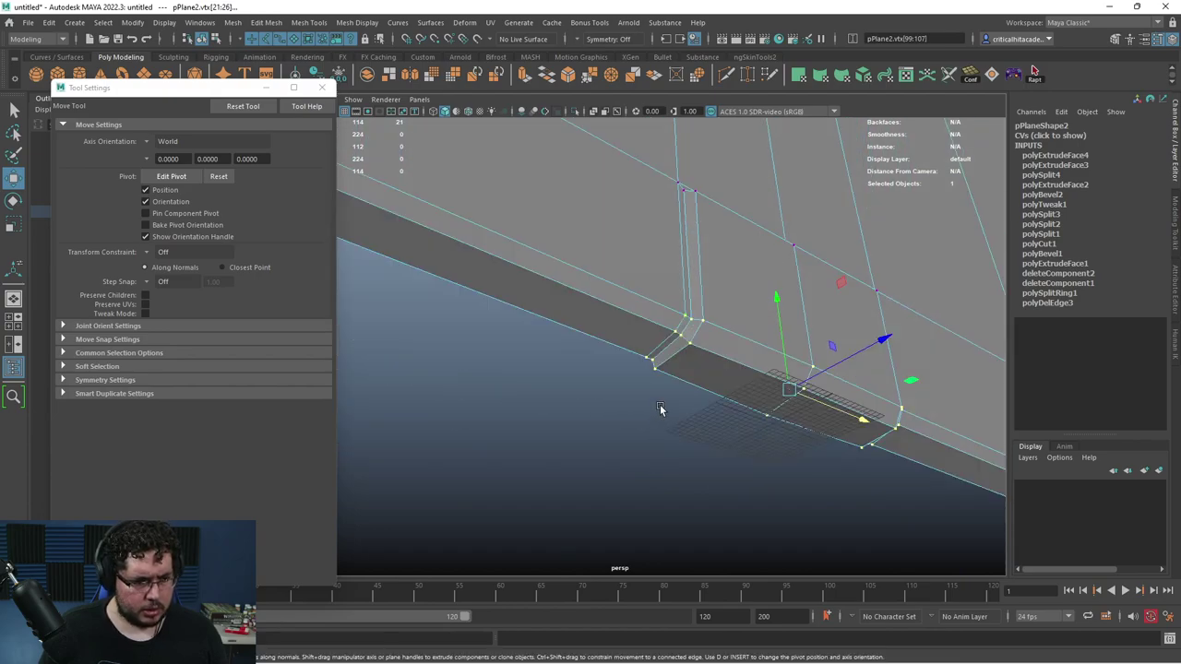
{"action": "key", "text": "q"}
{"action": "key", "text": "F11"}
{"action": "left_click", "coordinate": [700, 357]}
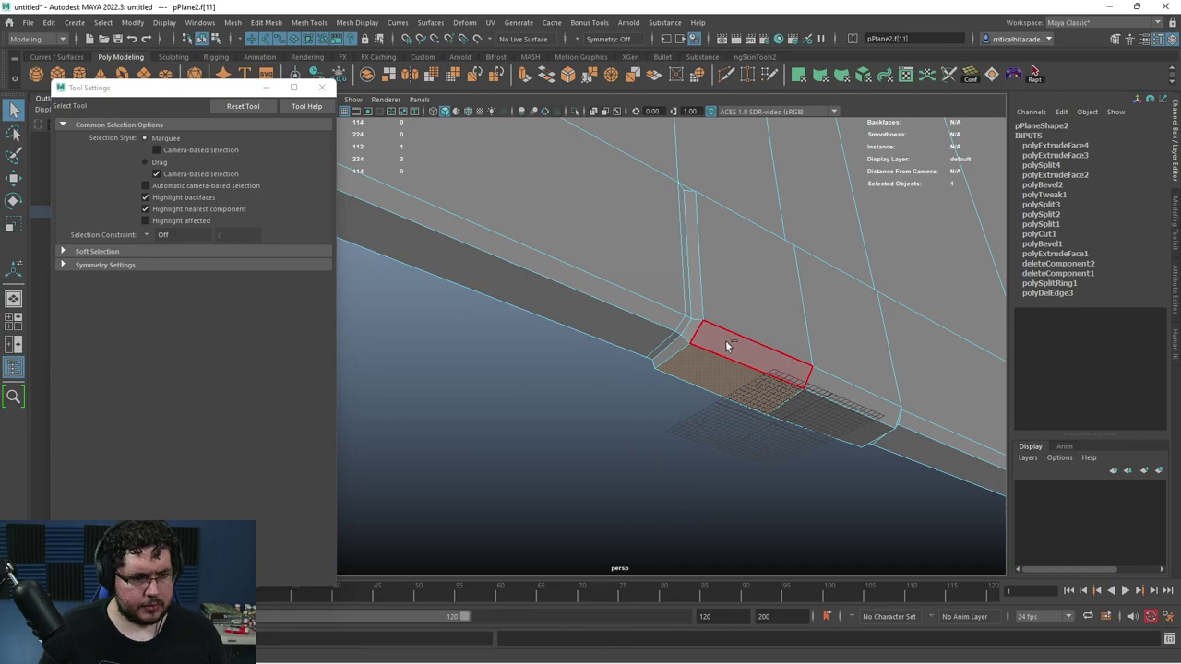
{"action": "left_click", "coordinate": [727, 346], "text": "shift"}
{"action": "left_click", "coordinate": [843, 355], "text": "shift"}
{"action": "left_click", "coordinate": [767, 319], "text": "shift"}
{"action": "left_click_drag", "start_coordinate": [724, 372], "coordinate": [731, 414], "text": "alt"}
{"action": "key", "text": "w"}
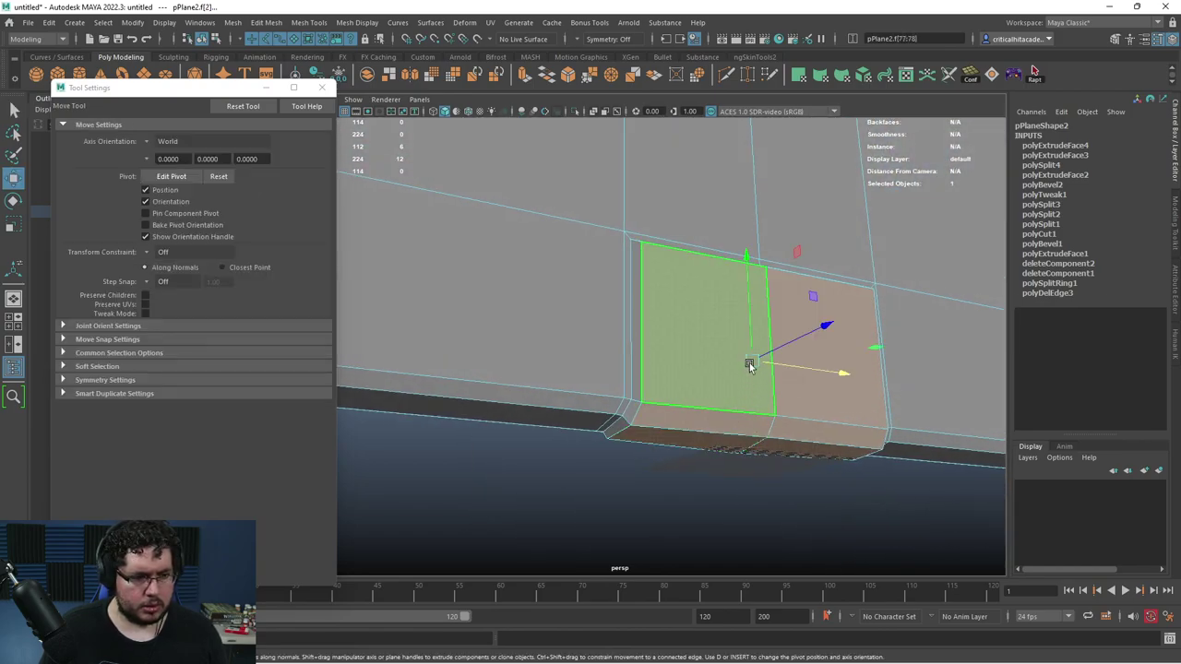
{"action": "left_click_drag", "start_coordinate": [751, 324], "coordinate": [686, 373]}
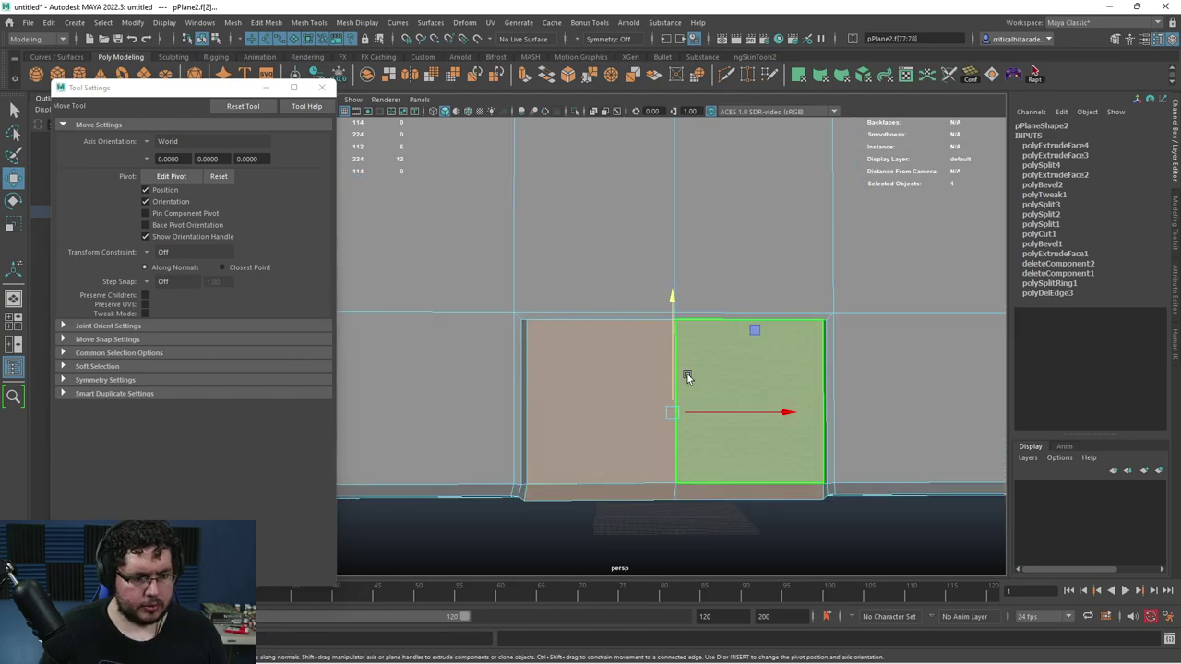
- In the front view, raise the middle vertex of the block's lower edge until it lines up with the panel's bottom edge
{"action": "middle_click_drag", "start_coordinate": [687, 373], "coordinate": [705, 341], "text": "alt"}
{"action": "key", "text": "space"}
{"action": "left_click_drag", "start_coordinate": [705, 341], "coordinate": [701, 375]}
{"action": "left_click", "coordinate": [697, 385]}
{"action": "scroll", "coordinate": [696, 384], "scroll_direction": "up", "scroll_amount": 8}
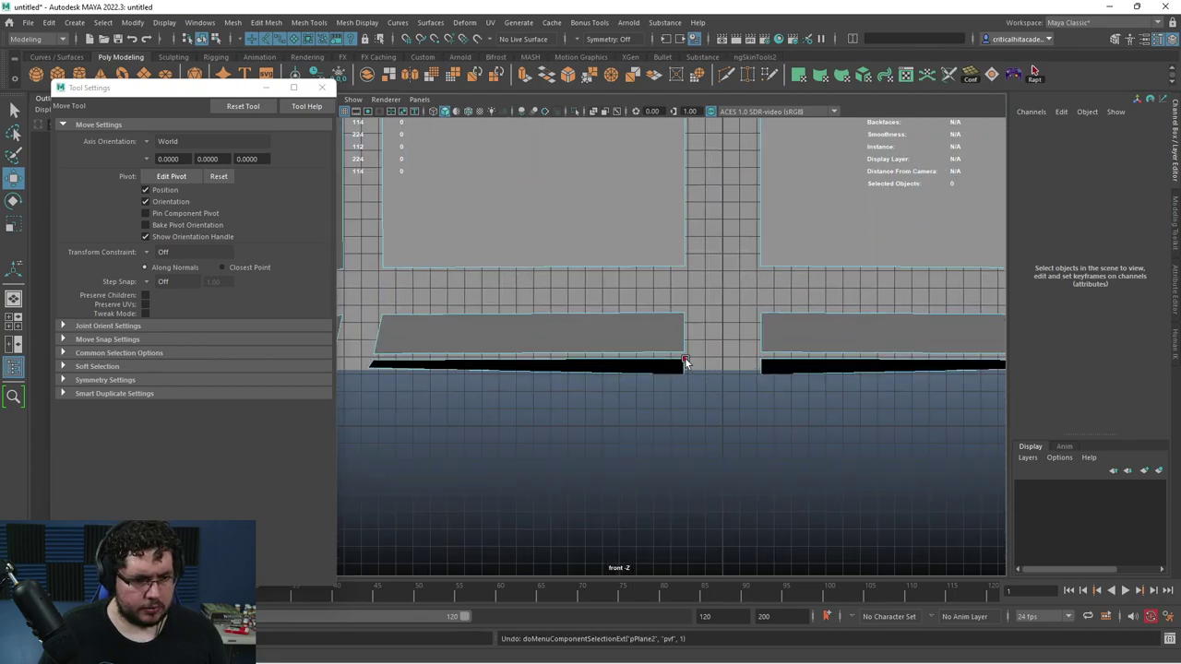
{"action": "left_click", "coordinate": [686, 360]}
{"action": "right_click_drag", "start_coordinate": [662, 313], "coordinate": [664, 358]}
{"action": "right_click_drag", "start_coordinate": [664, 357], "coordinate": [626, 312]}
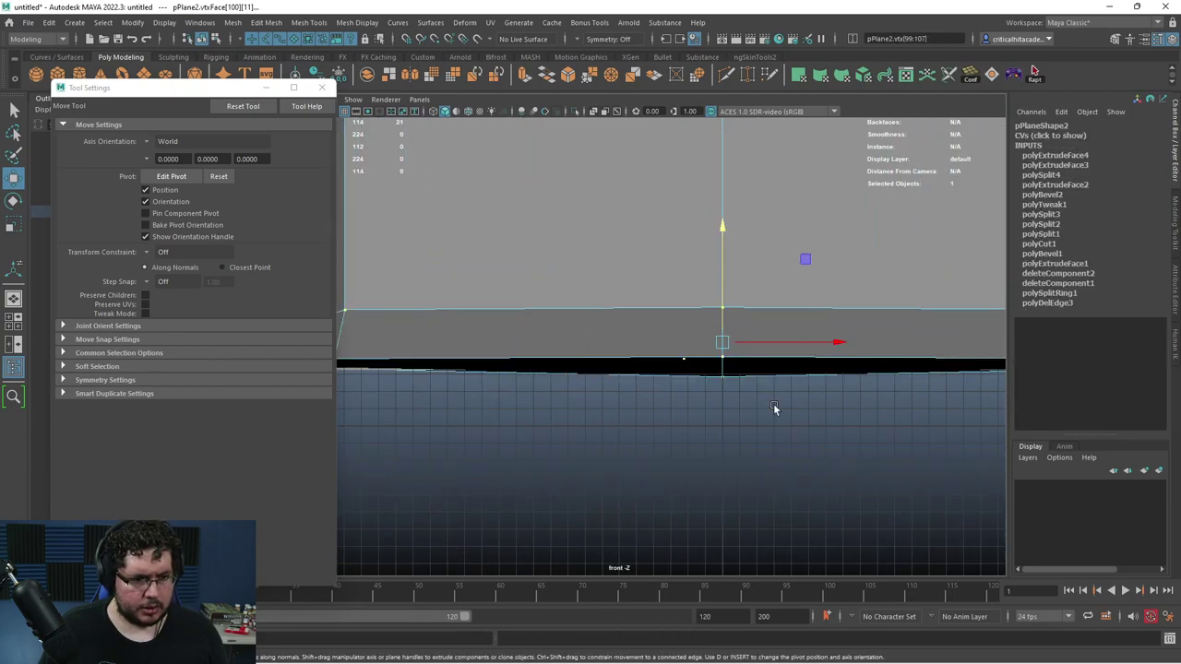
{"action": "left_click", "coordinate": [774, 405]}
{"action": "left_click_drag", "start_coordinate": [769, 374], "coordinate": [687, 400]}
{"action": "left_click_drag", "start_coordinate": [725, 354], "coordinate": [717, 368]}
{"action": "scroll", "coordinate": [729, 372], "scroll_direction": "down", "scroll_amount": 3}
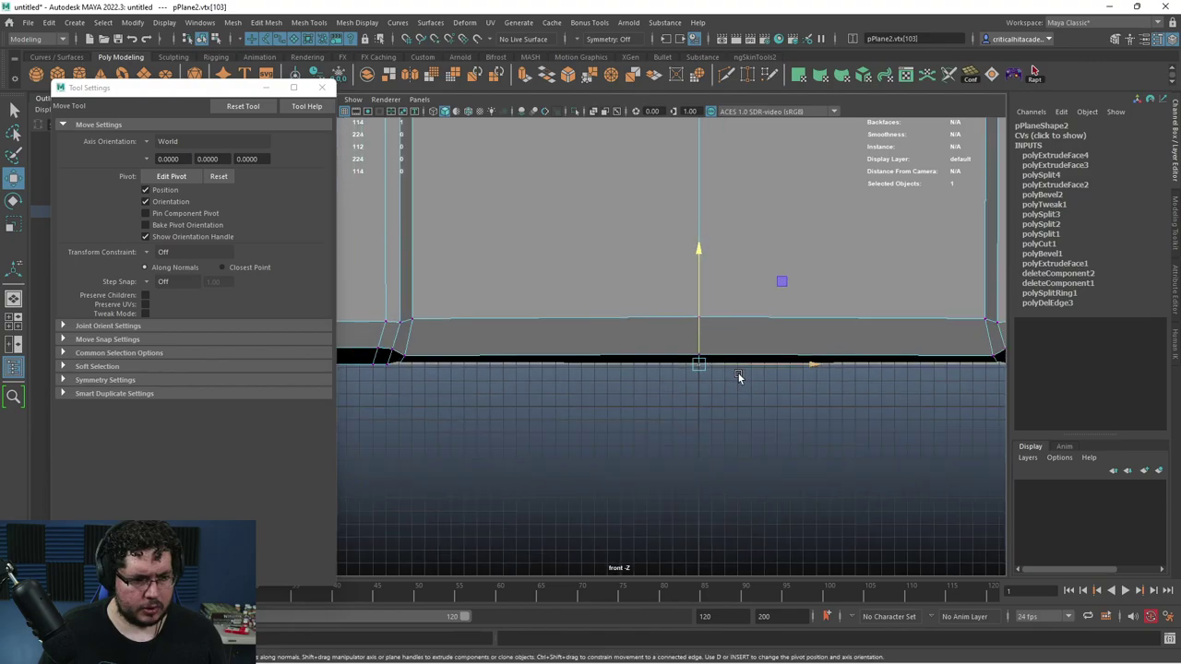
- Return to object mode and examine the finished panel against the trim plane in the perspective view
{"action": "right_click_drag", "start_coordinate": [779, 337], "coordinate": [834, 283]}
{"action": "key", "text": "6"}
{"action": "scroll", "coordinate": [802, 405], "scroll_direction": "down", "scroll_amount": 1}
{"action": "key", "text": "space"}
{"action": "mouse_move", "coordinate": [801, 408]}
{"action": "left_mouse_down"}
{"action": "mouse_move", "coordinate": [804, 373]}
{"action": "mouse_move", "coordinate": [793, 372]}
{"action": "left_mouse_up"}
{"action": "key", "text": "space"}
{"action": "key", "text": "5"}
{"action": "key", "text": "space"}
{"action": "mouse_move", "coordinate": [775, 477]}
{"action": "left_mouse_down", "text": "alt"}
{"action": "mouse_move", "coordinate": [789, 479]}
{"action": "mouse_move", "coordinate": [686, 264]}
{"action": "left_mouse_up", "text": "alt"}
{"action": "key", "text": "6"}
{"action": "scroll", "coordinate": [795, 469], "scroll_direction": "down", "scroll_amount": 3}
{"action": "scroll", "coordinate": [738, 323], "scroll_direction": "down", "scroll_amount": 3}
{"action": "left_click", "coordinate": [807, 380]}
{"action": "scroll", "coordinate": [706, 403], "scroll_direction": "up", "scroll_amount": 2}
{"action": "mouse_move", "coordinate": [806, 380]}
{"action": "left_mouse_down", "text": "alt"}
{"action": "mouse_move", "coordinate": [706, 403]}
{"action": "mouse_move", "coordinate": [744, 371]}
{"action": "mouse_move", "coordinate": [730, 400]}
{"action": "mouse_move", "coordinate": [715, 382]}
{"action": "left_mouse_up", "text": "alt"}
- Duplicate the panel and, in the front wireframe view, move the copy sideways to X 150
{"action": "left_click", "coordinate": [705, 403]}
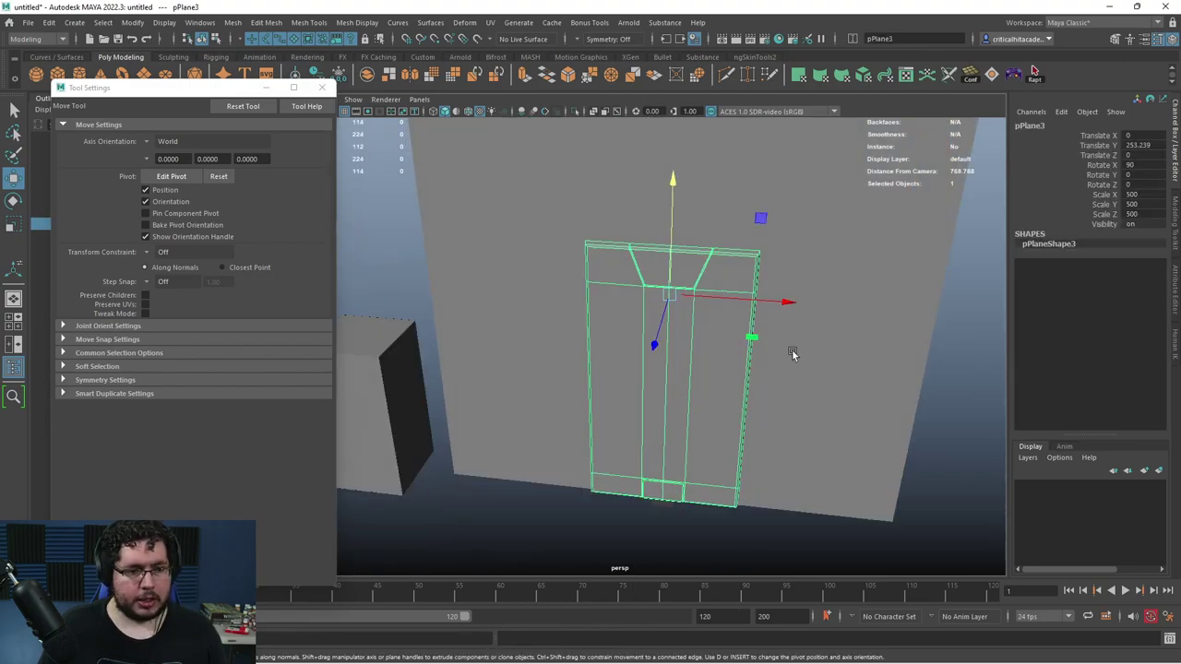
{"action": "key", "text": "space"}
{"action": "left_click_drag", "start_coordinate": [790, 354], "coordinate": [782, 381]}
{"action": "key", "text": "4"}
{"action": "middle_click_drag", "start_coordinate": [782, 381], "coordinate": [729, 414], "text": "alt"}
{"action": "scroll", "coordinate": [730, 414], "scroll_direction": "down", "scroll_amount": 4}
{"action": "middle_click_drag", "start_coordinate": [834, 320], "coordinate": [704, 535], "text": "alt"}
{"action": "scroll", "coordinate": [722, 446], "scroll_direction": "down", "scroll_amount": 4}
{"action": "scroll", "coordinate": [709, 508], "scroll_direction": "down", "scroll_amount": 6}
{"action": "middle_click_drag", "start_coordinate": [725, 434], "coordinate": [716, 503], "text": "alt"}
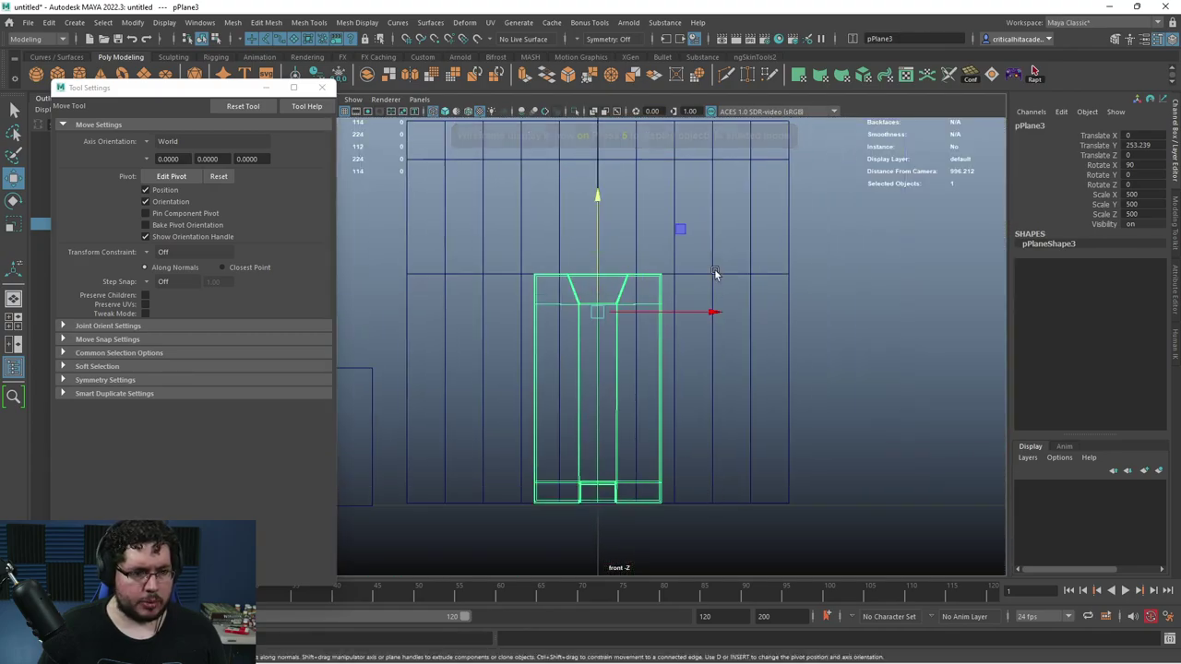
{"action": "left_click_drag", "start_coordinate": [709, 314], "coordinate": [829, 315]}
{"action": "key", "text": "ctrl+z"}
{"action": "key", "text": "ctrl+d"}
{"action": "left_click_drag", "start_coordinate": [697, 319], "coordinate": [729, 316]}
{"action": "scroll", "coordinate": [755, 326], "scroll_direction": "up", "scroll_amount": 2}
{"action": "middle_click_drag", "start_coordinate": [756, 324], "coordinate": [730, 371], "text": "alt"}
{"action": "scroll", "coordinate": [732, 370], "scroll_direction": "up", "scroll_amount": 1}
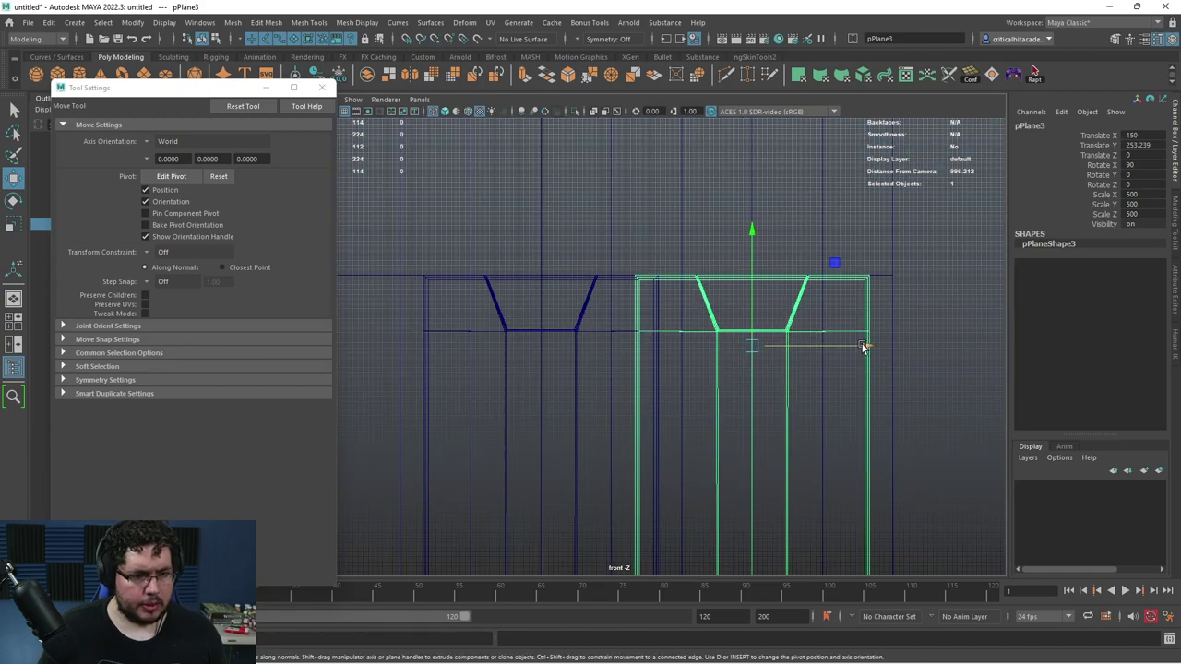
- Place the copy's pivot on its outer vertical edge and snap the panel to the trim plane's side edge at X 166.667
{"action": "left_click_drag", "start_coordinate": [866, 348], "coordinate": [881, 349]}
{"action": "middle_click_drag", "start_coordinate": [870, 357], "coordinate": [768, 361], "text": "alt"}
{"action": "scroll", "coordinate": [764, 362], "scroll_direction": "up", "scroll_amount": 2}
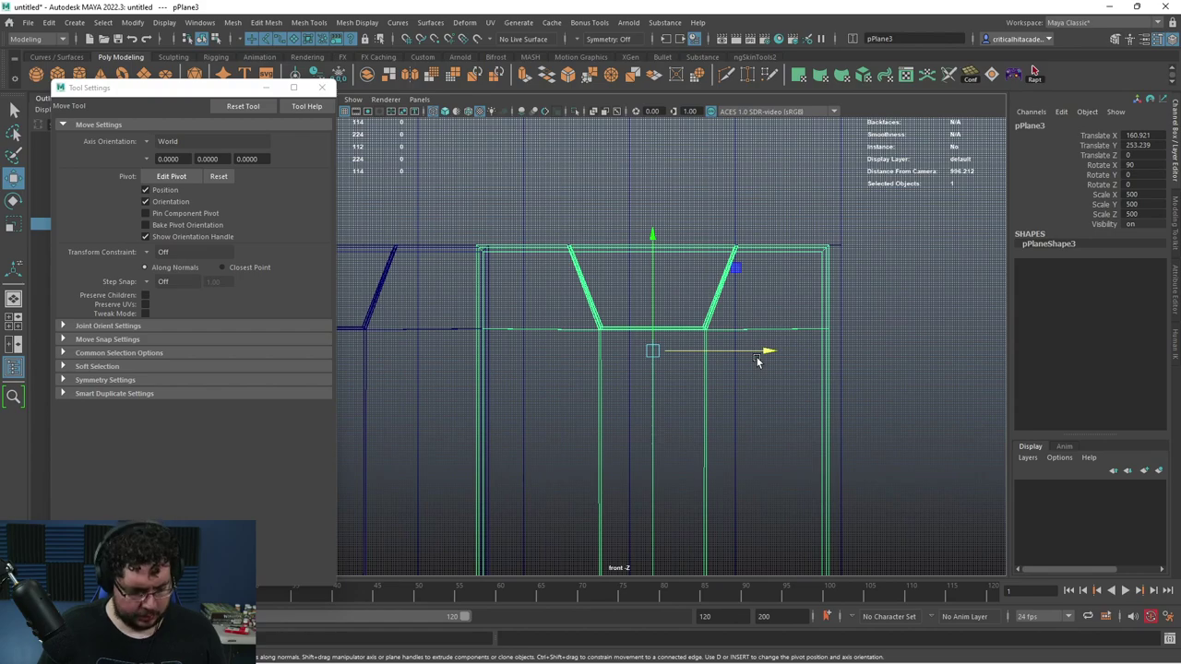
{"action": "key", "text": "d"}
{"action": "key", "text": "d"}
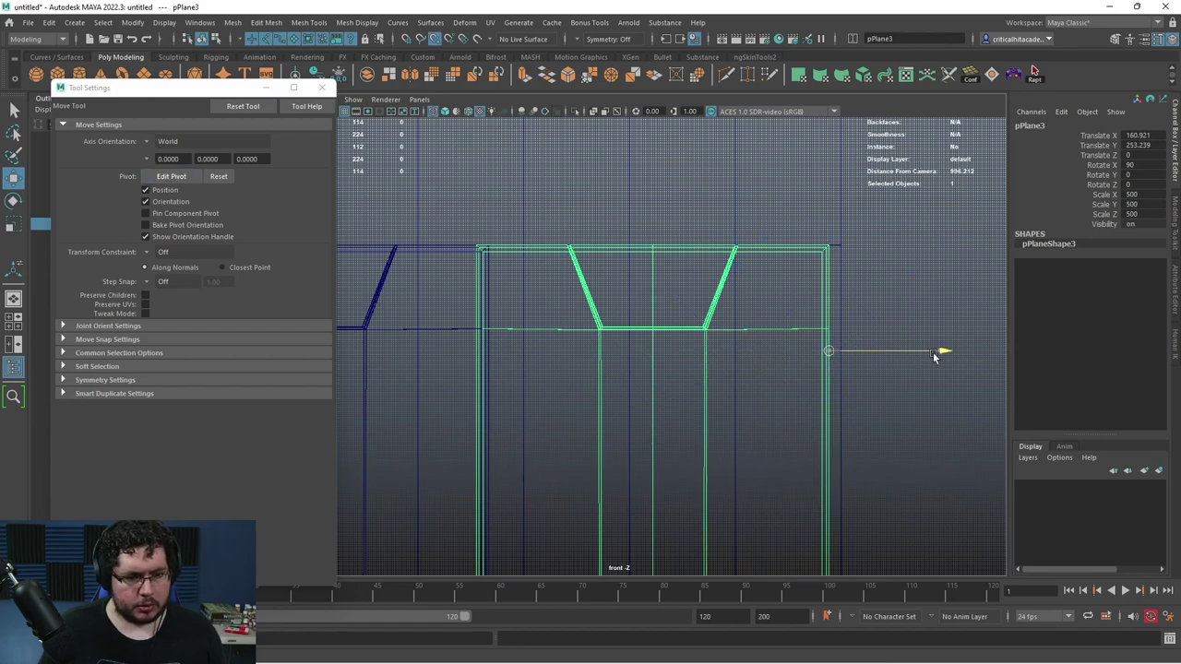
{"action": "key", "text": "v"}
{"action": "left_click_drag", "start_coordinate": [936, 354], "coordinate": [860, 357]}
{"action": "left_click", "coordinate": [895, 277]}
{"action": "key", "text": "5"}
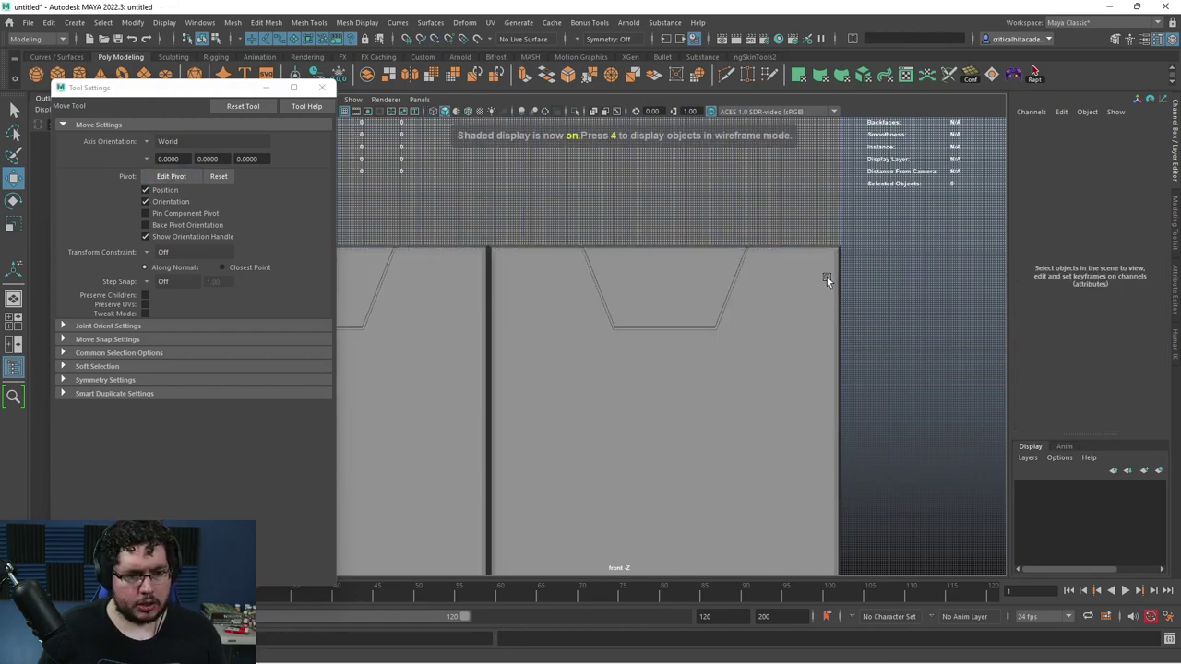
- Duplicate the outer panel and snap the copy against the opposite side of the middle panel
{"action": "scroll", "coordinate": [732, 359], "scroll_direction": "down", "scroll_amount": 3}
{"action": "left_click", "coordinate": [796, 330]}
{"action": "scroll", "coordinate": [815, 336], "scroll_direction": "down", "scroll_amount": 1}
{"action": "scroll", "coordinate": [815, 336], "scroll_direction": "down", "scroll_amount": 2}
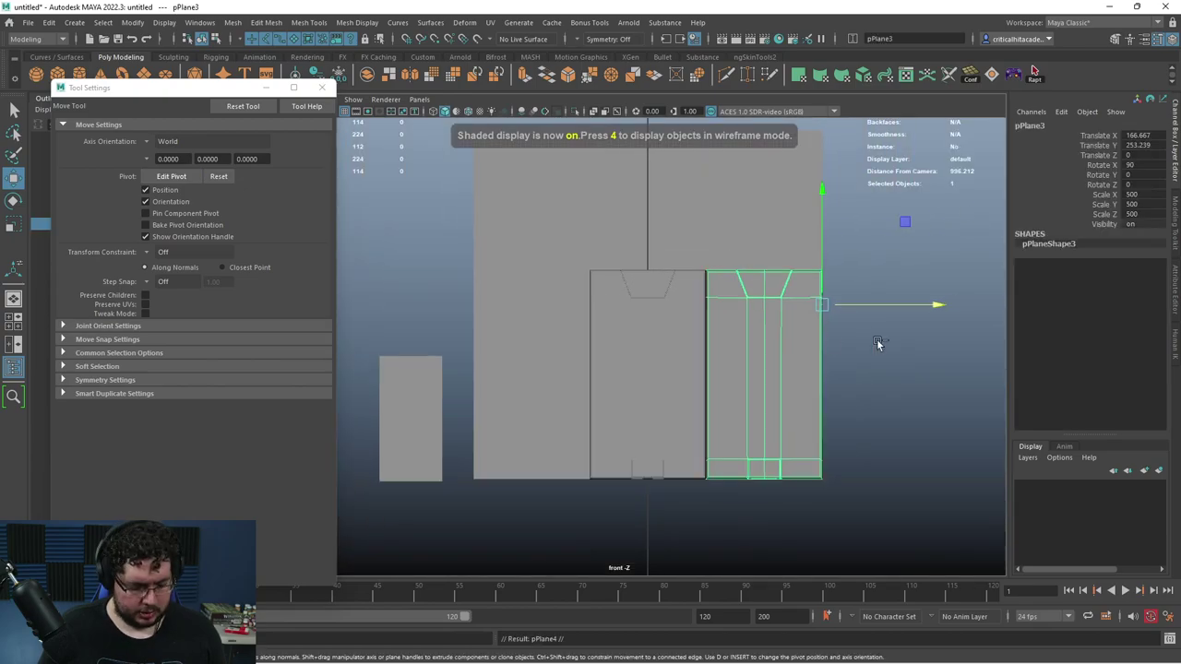
{"action": "left_click_drag", "start_coordinate": [928, 306], "coordinate": [588, 308], "text": "shift"}
{"action": "left_click", "coordinate": [468, 276]}
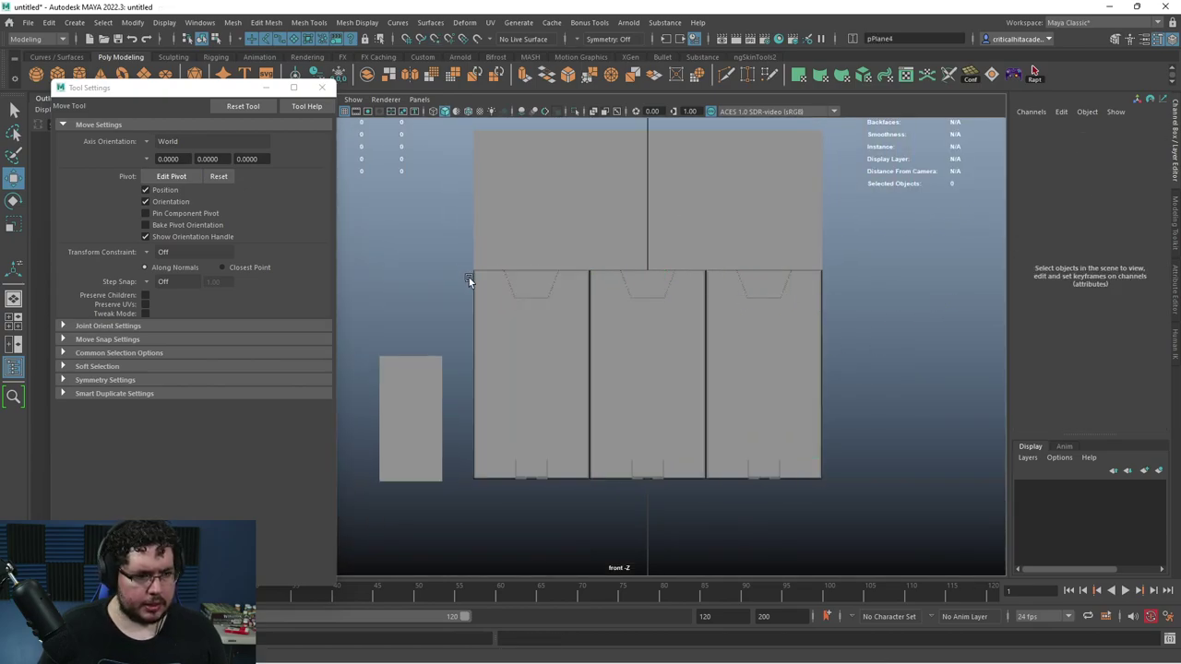
- Examine the row of three panels from several angles in the perspective view
{"action": "key", "text": "space"}
{"action": "left_click_drag", "start_coordinate": [509, 314], "coordinate": [579, 331]}
{"action": "key", "text": "6"}
{"action": "scroll", "coordinate": [700, 364], "scroll_direction": "down", "scroll_amount": 4}
{"action": "scroll", "coordinate": [759, 369], "scroll_direction": "up", "scroll_amount": 3}
{"action": "mouse_move", "coordinate": [700, 364]}
{"action": "left_mouse_down", "text": "alt"}
{"action": "mouse_move", "coordinate": [843, 387]}
{"action": "mouse_move", "coordinate": [699, 361]}
{"action": "mouse_move", "coordinate": [763, 374]}
{"action": "left_mouse_up", "text": "alt"}
{"action": "scroll", "coordinate": [759, 369], "scroll_direction": "up", "scroll_amount": 5}
{"action": "left_click", "coordinate": [714, 356]}
{"action": "scroll", "coordinate": [721, 364], "scroll_direction": "down", "scroll_amount": 4}
{"action": "left_click", "coordinate": [730, 376]}
{"action": "left_click", "coordinate": [833, 399]}
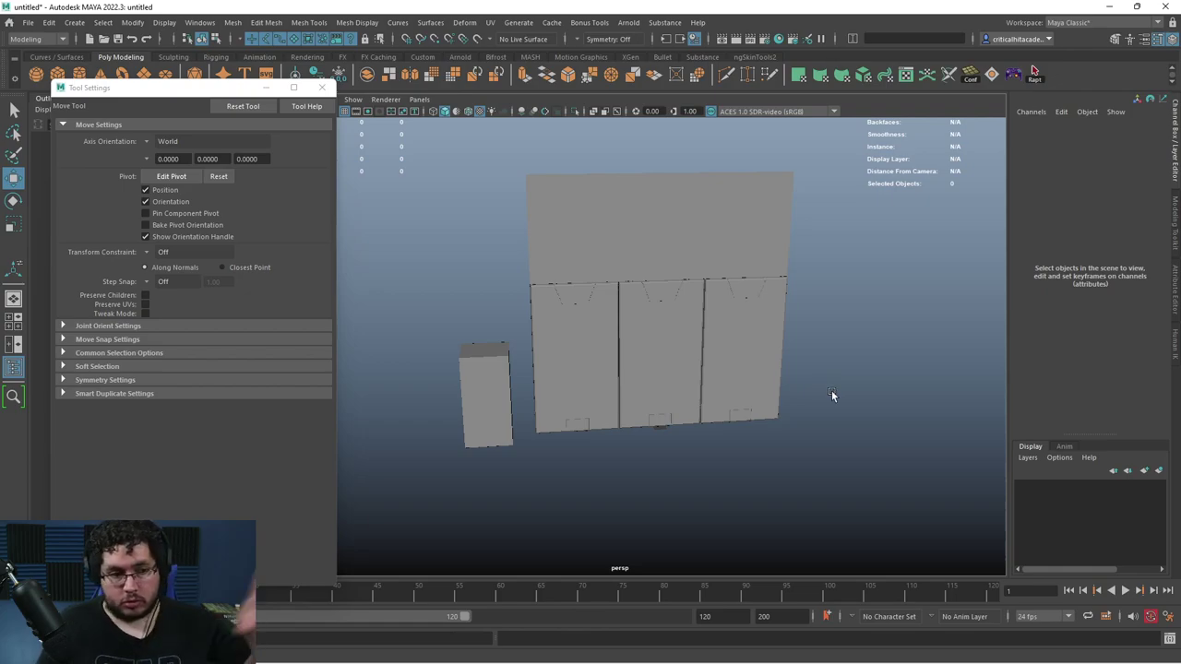
{"action": "scroll", "coordinate": [663, 387], "scroll_direction": "up", "scroll_amount": 2}
{"action": "left_click_drag", "start_coordinate": [663, 378], "coordinate": [770, 453], "text": "alt"}
{"action": "scroll", "coordinate": [721, 452], "scroll_direction": "up", "scroll_amount": 2}
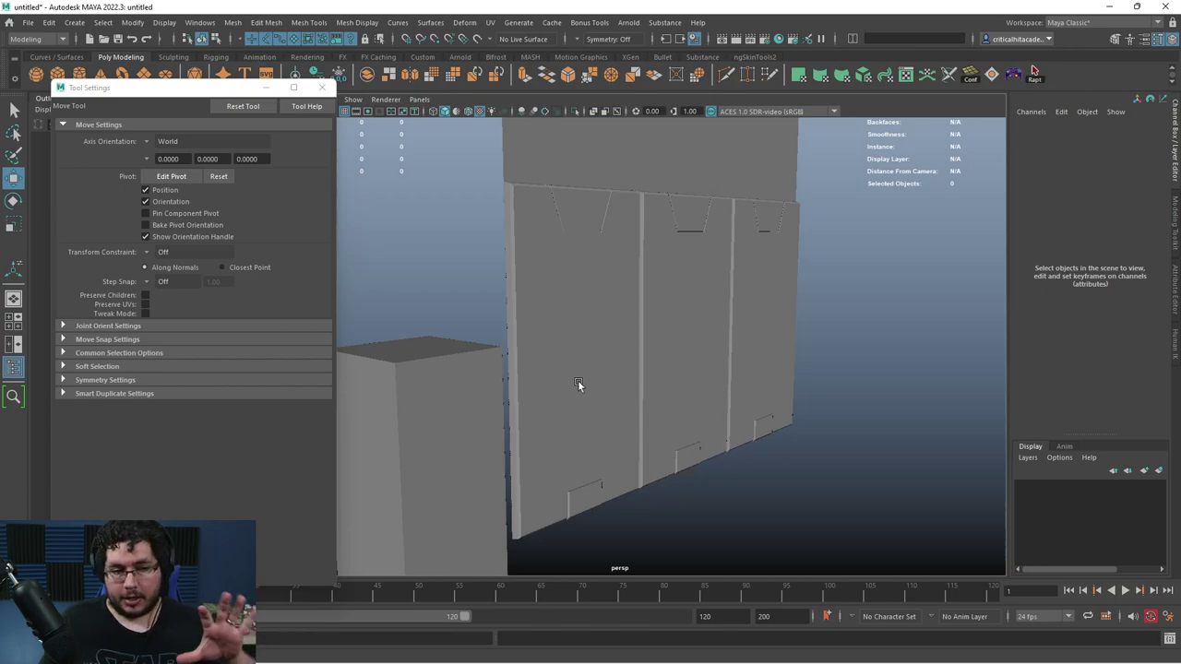
{"action": "left_click_drag", "start_coordinate": [633, 326], "coordinate": [831, 389]}
- Duplicate an end panel and snap the copy beyond the trim plane's edge, flush with the first panel beside the reference box
{"action": "left_click", "coordinate": [863, 394]}
{"action": "mouse_move", "coordinate": [923, 305]}
{"action": "left_mouse_down", "text": "shift"}
{"action": "mouse_move", "coordinate": [453, 324]}
{"action": "mouse_move", "coordinate": [480, 309]}
{"action": "left_mouse_up", "text": "shift"}
{"action": "middle_click_drag", "start_coordinate": [482, 310], "coordinate": [625, 353], "text": "alt"}
{"action": "right_click_drag", "start_coordinate": [625, 353], "coordinate": [667, 371], "text": "alt"}
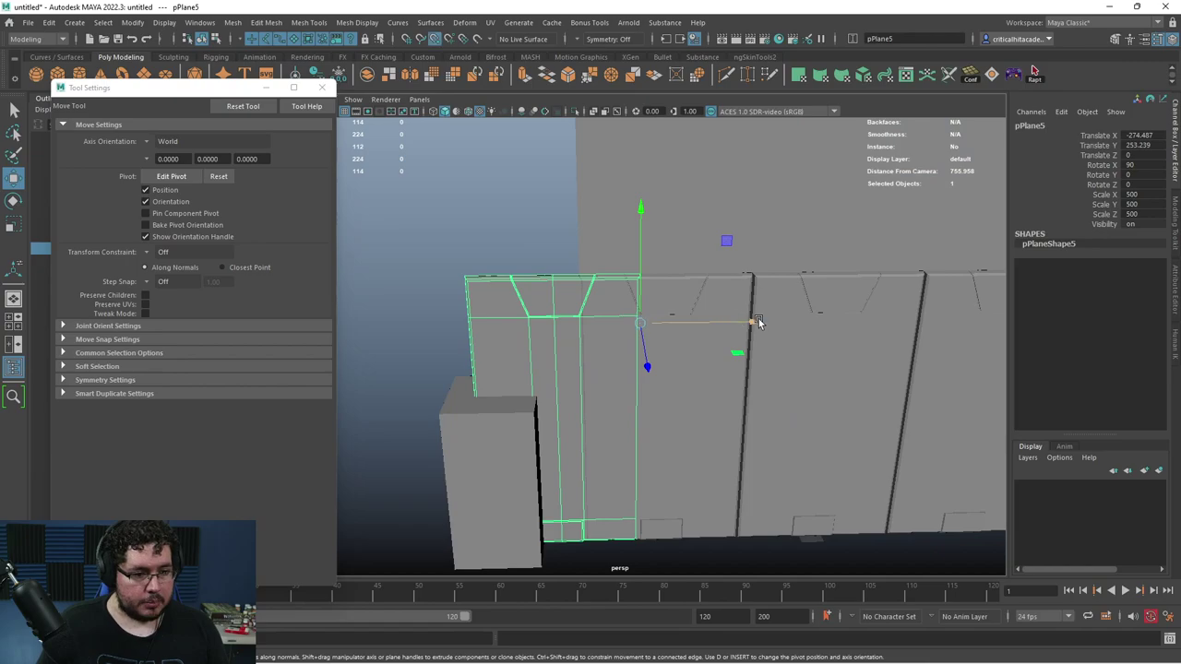
{"action": "left_click_drag", "start_coordinate": [758, 322], "coordinate": [568, 318]}
{"action": "scroll", "coordinate": [567, 319], "scroll_direction": "up", "scroll_amount": 5}
{"action": "middle_click_drag", "start_coordinate": [566, 319], "coordinate": [707, 409], "text": "alt"}
{"action": "scroll", "coordinate": [708, 410], "scroll_direction": "down", "scroll_amount": 3}
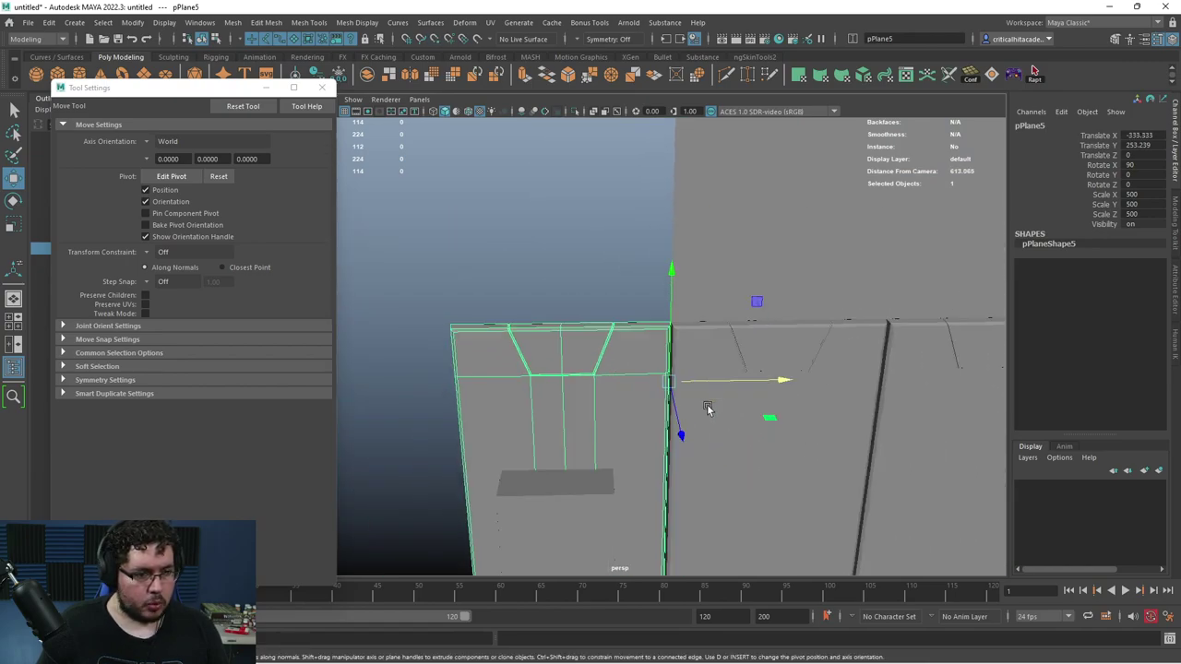
- Duplicate the panel at the other end, move its pivot to its inner edge and snap the copy flush beside its neighbour
{"action": "left_click_drag", "start_coordinate": [707, 409], "coordinate": [701, 453], "text": "alt"}
{"action": "middle_click_drag", "start_coordinate": [741, 469], "coordinate": [593, 364], "text": "alt"}
{"action": "left_click_drag", "start_coordinate": [593, 364], "coordinate": [508, 294], "text": "alt"}
{"action": "scroll", "coordinate": [508, 294], "scroll_direction": "down", "scroll_amount": 5}
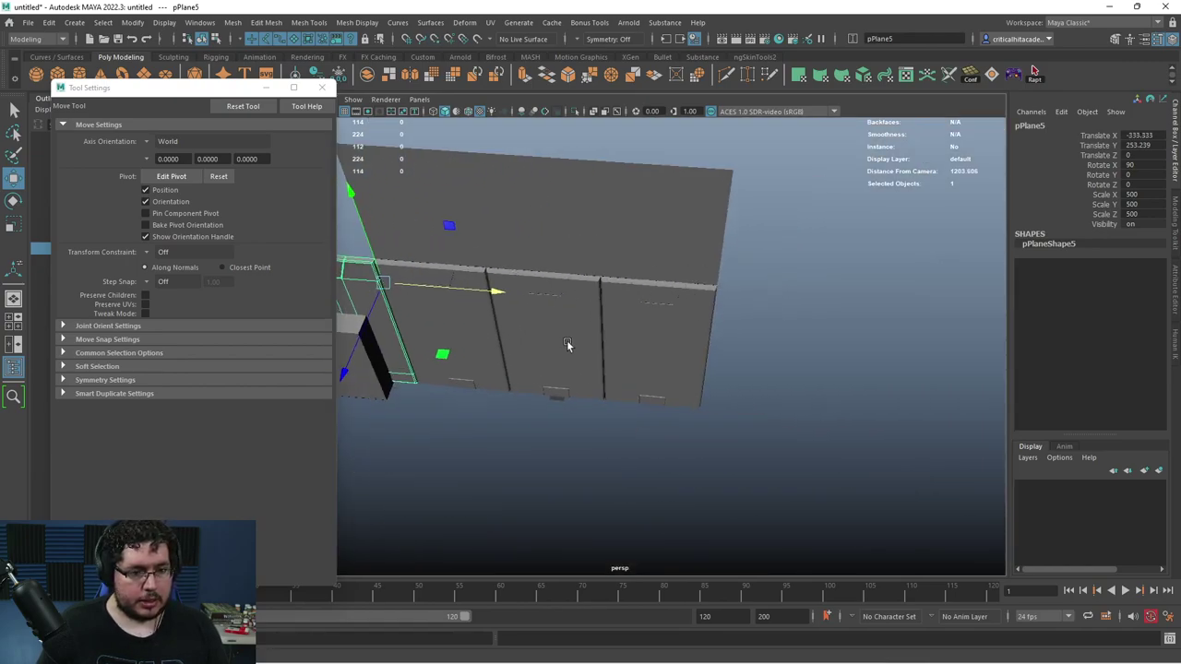
{"action": "left_click_drag", "start_coordinate": [568, 344], "coordinate": [671, 346], "text": "alt"}
{"action": "left_click", "coordinate": [759, 342]}
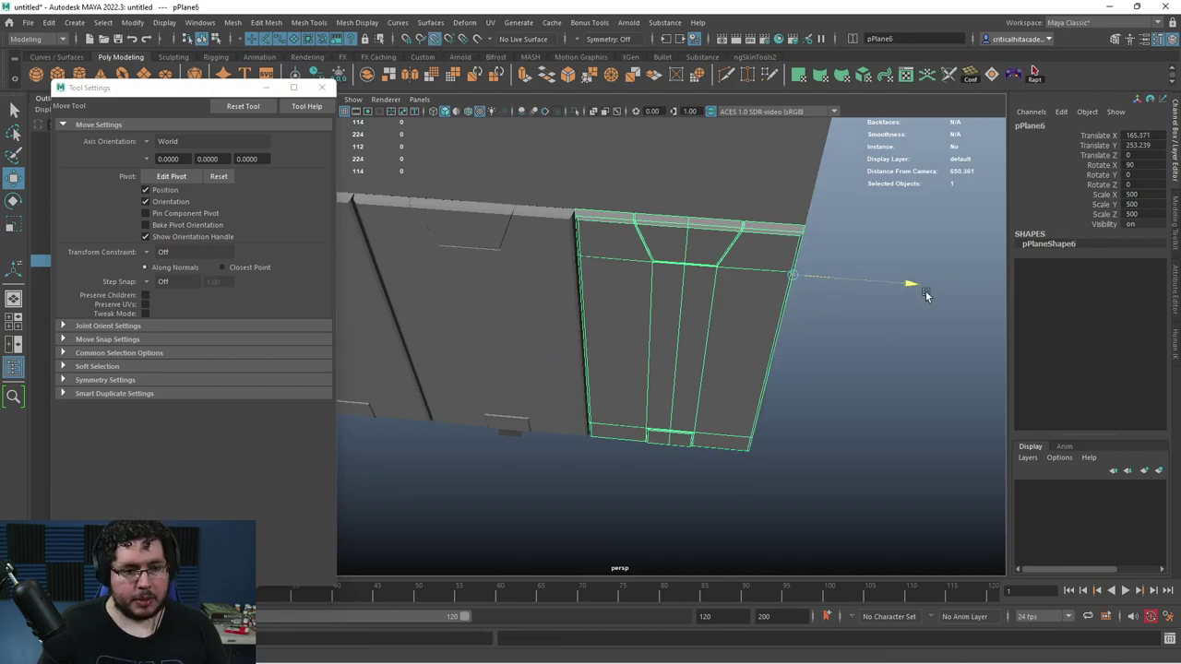
{"action": "left_click_drag", "start_coordinate": [918, 288], "coordinate": [916, 338]}
{"action": "left_click", "coordinate": [987, 311]}
{"action": "key", "text": "ctrl+z"}
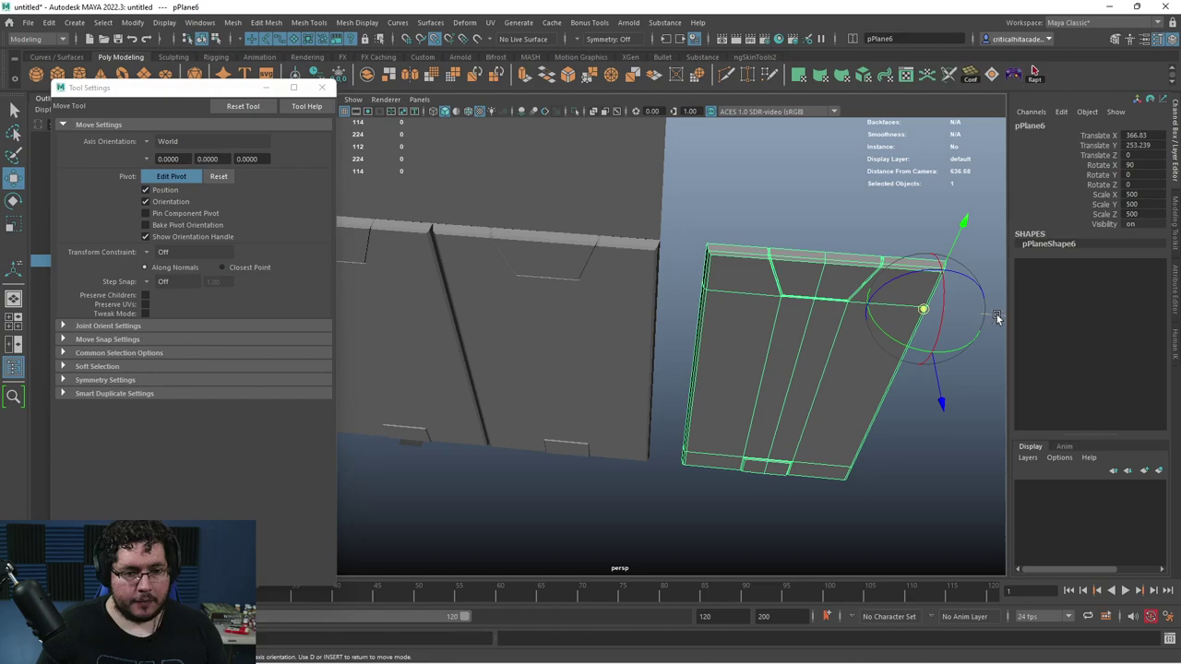
{"action": "left_click_drag", "start_coordinate": [669, 302], "coordinate": [691, 272]}
{"action": "right_click_drag", "start_coordinate": [801, 295], "coordinate": [836, 305], "text": "alt"}
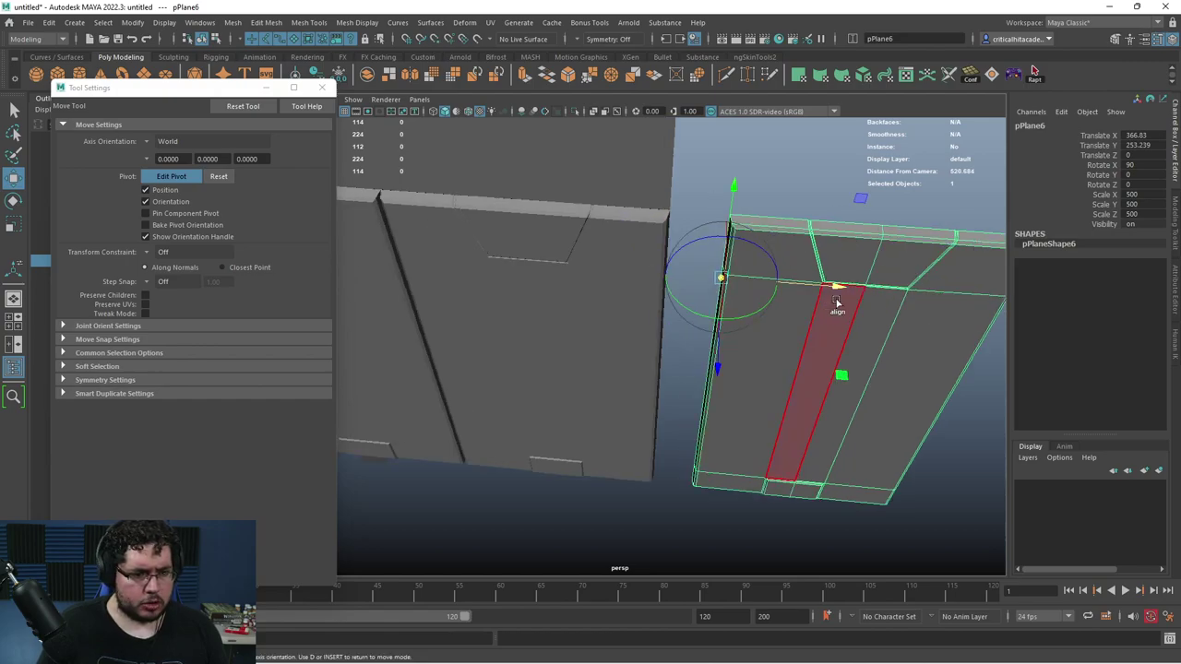
{"action": "left_click_drag", "start_coordinate": [834, 287], "coordinate": [771, 283]}
{"action": "right_click_drag", "start_coordinate": [703, 239], "coordinate": [711, 179], "text": "alt"}
{"action": "left_click", "coordinate": [712, 179]}
- Examine the row of five panels in front of the trim plane in the perspective view
{"action": "left_click_drag", "start_coordinate": [711, 181], "coordinate": [704, 250], "text": "alt"}
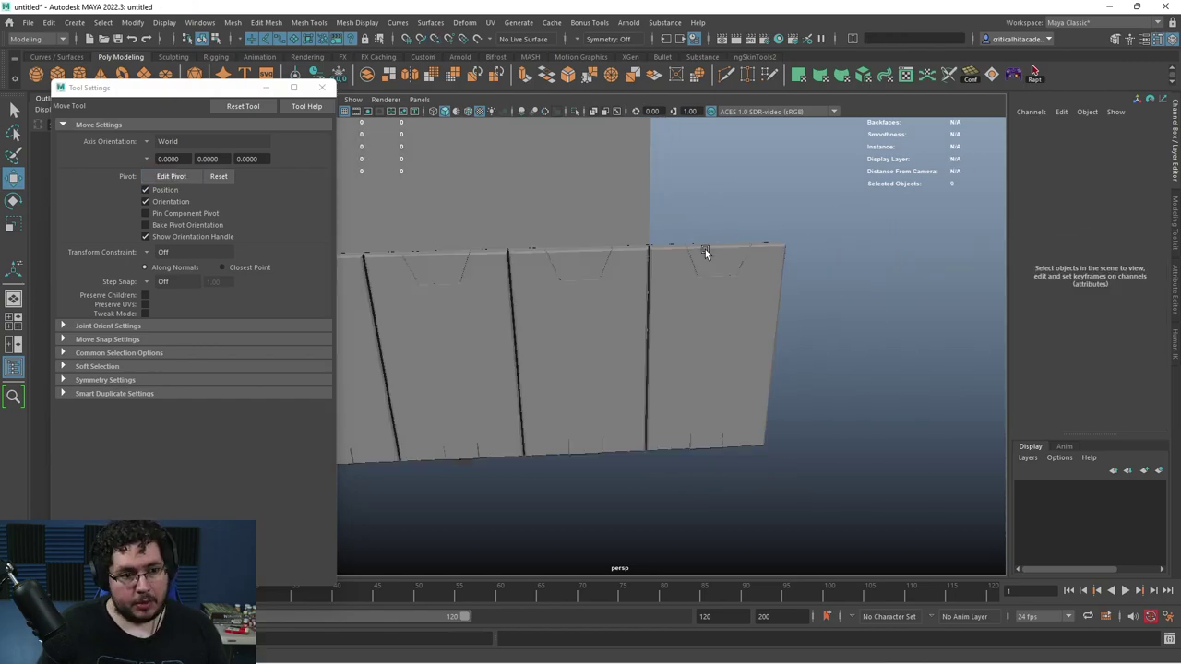
{"action": "right_click_drag", "start_coordinate": [705, 249], "coordinate": [696, 292], "text": "alt"}
{"action": "middle_click_drag", "start_coordinate": [696, 293], "coordinate": [809, 338], "text": "alt"}
{"action": "left_click_drag", "start_coordinate": [808, 343], "coordinate": [713, 283], "text": "alt"}
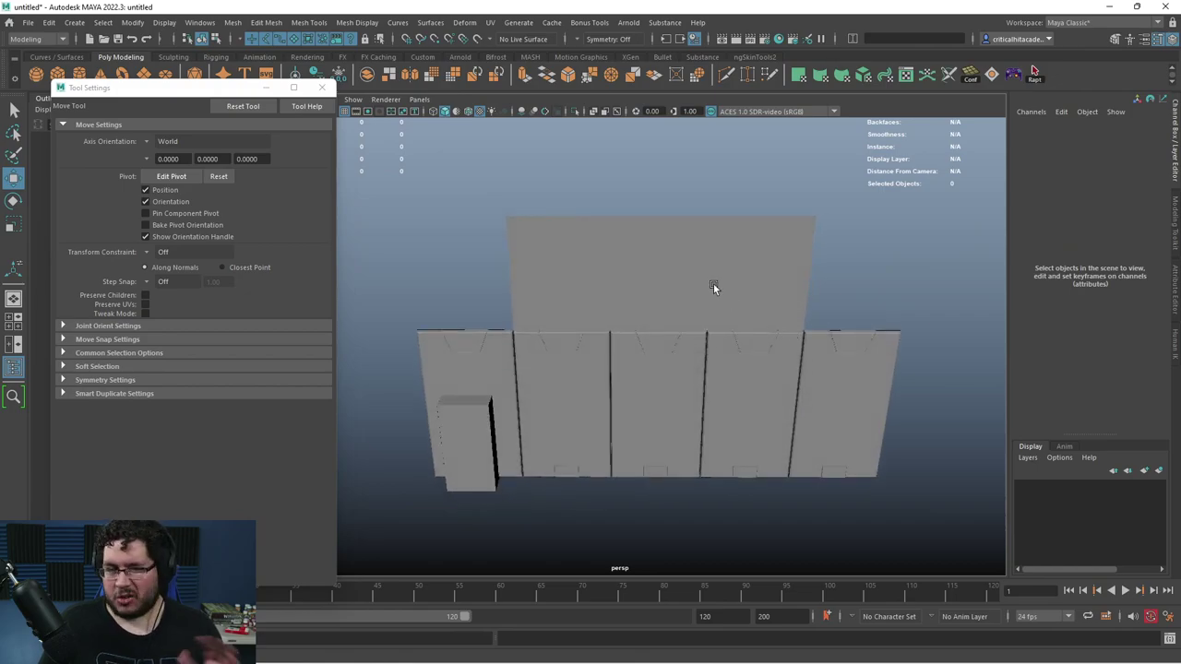
{"action": "left_click", "coordinate": [714, 314]}
{"action": "right_click_drag", "start_coordinate": [715, 314], "coordinate": [738, 332], "text": "alt"}
{"action": "left_click_drag", "start_coordinate": [738, 332], "coordinate": [801, 326], "text": "alt"}
{"action": "left_click", "coordinate": [878, 267]}
- Duplicate the sectioned trim plane and isolate the copy in the perspective view
{"action": "left_click", "coordinate": [765, 286]}
{"action": "left_click_drag", "start_coordinate": [765, 286], "coordinate": [628, 206], "text": "alt"}
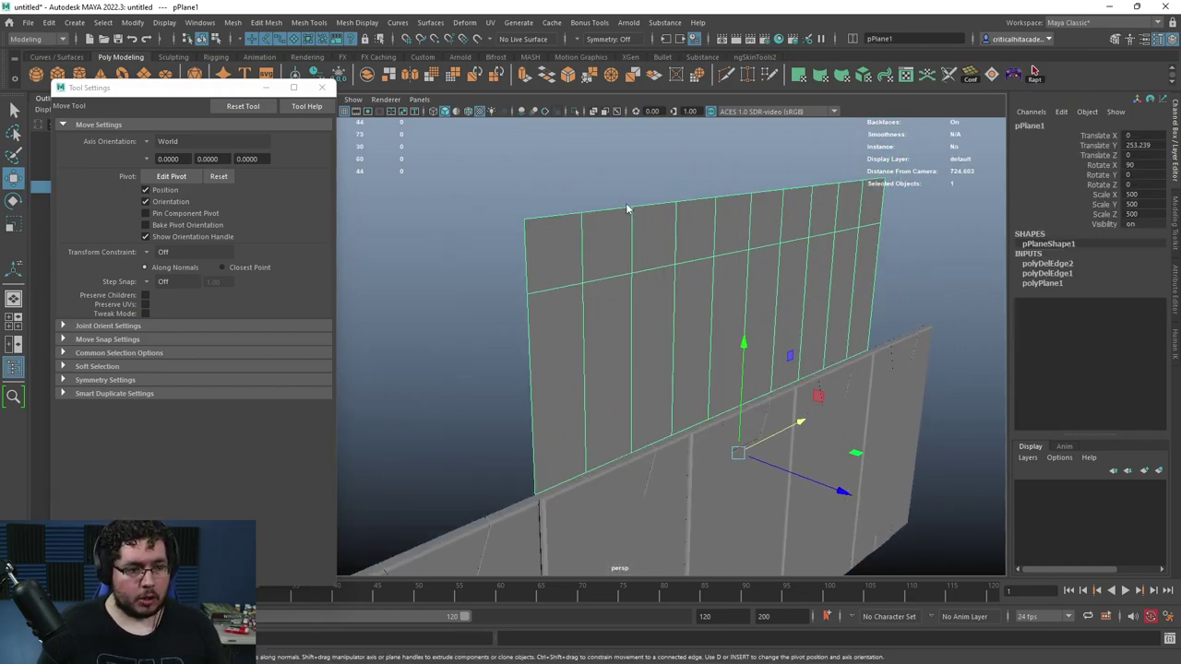
{"action": "key", "text": "ctrl+d"}
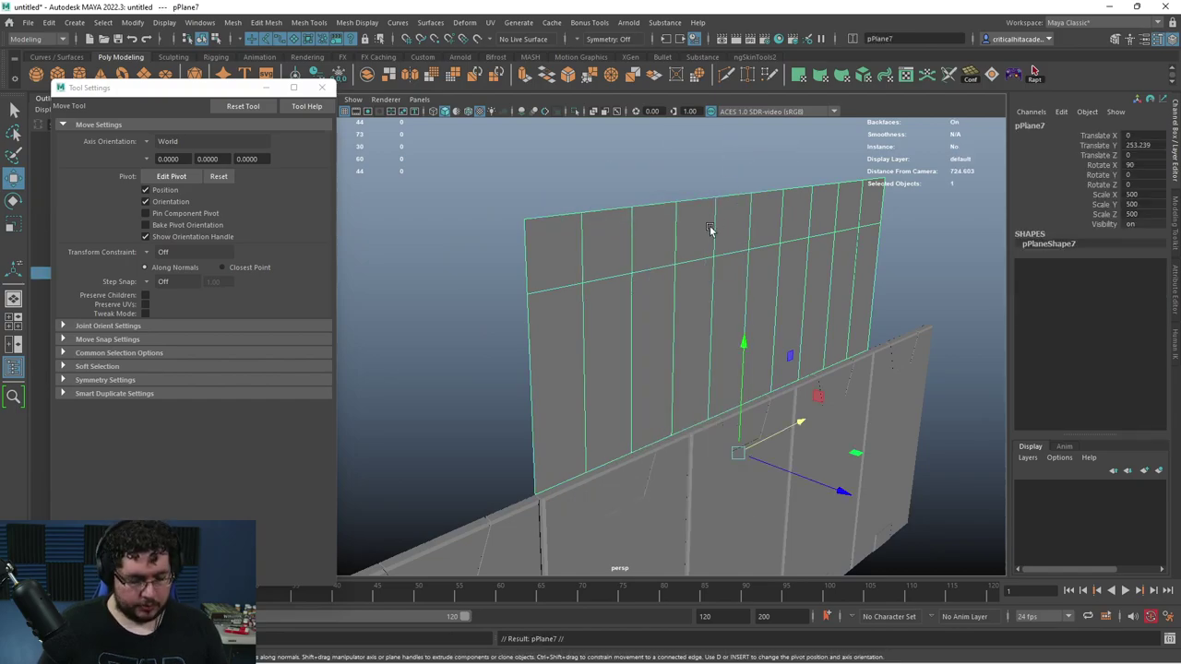
{"action": "left_click", "coordinate": [574, 110]}
- Delete all faces of the duplicated plane below its uppermost row
{"action": "left_click", "coordinate": [565, 358]}
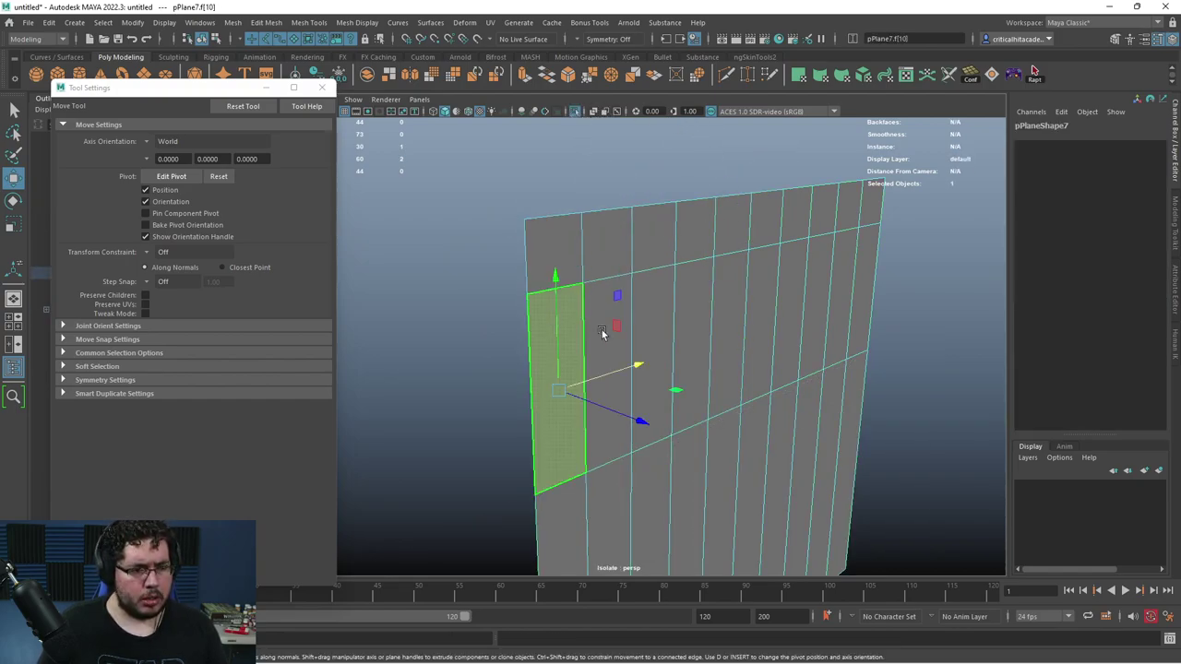
{"action": "scroll", "coordinate": [601, 330], "scroll_direction": "down", "scroll_amount": 5}
{"action": "left_click_drag", "start_coordinate": [859, 349], "coordinate": [548, 518]}
{"action": "key", "text": "Delete"}
{"action": "scroll", "coordinate": [580, 461], "scroll_direction": "up", "scroll_amount": 5}
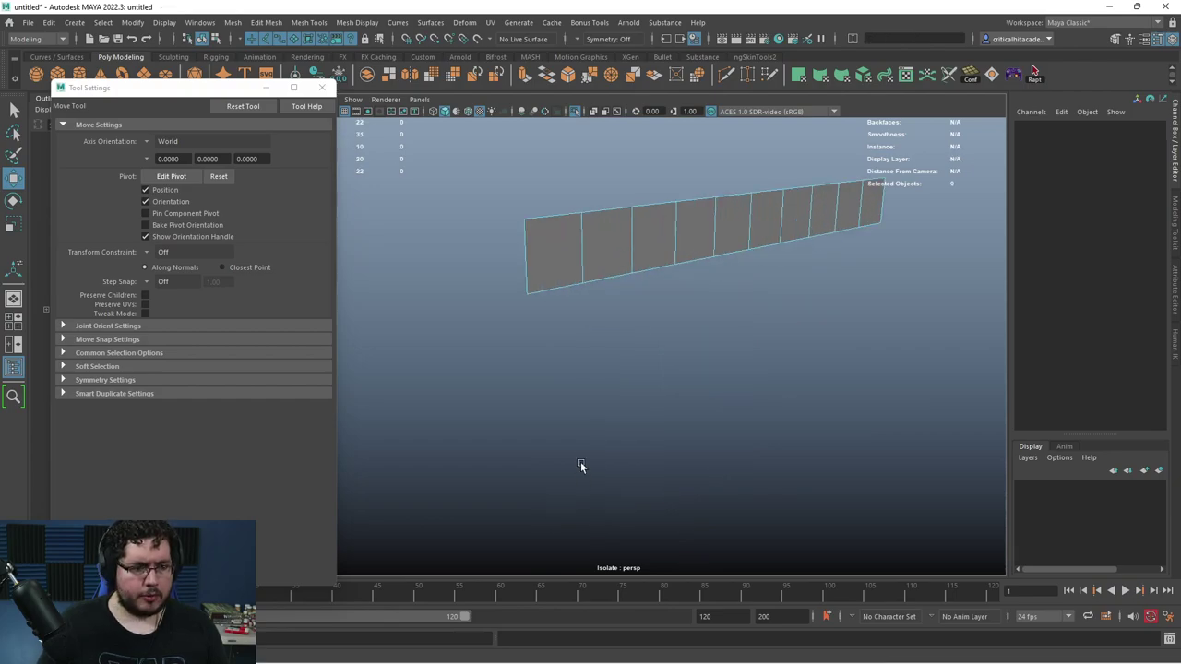
- Insert two lengthwise edge loops on the strip with Multi-Cut, one near its upper edge and one near its lower edge
{"action": "left_click", "coordinate": [515, 264]}
{"action": "scroll", "coordinate": [553, 240], "scroll_direction": "down", "scroll_amount": 1}
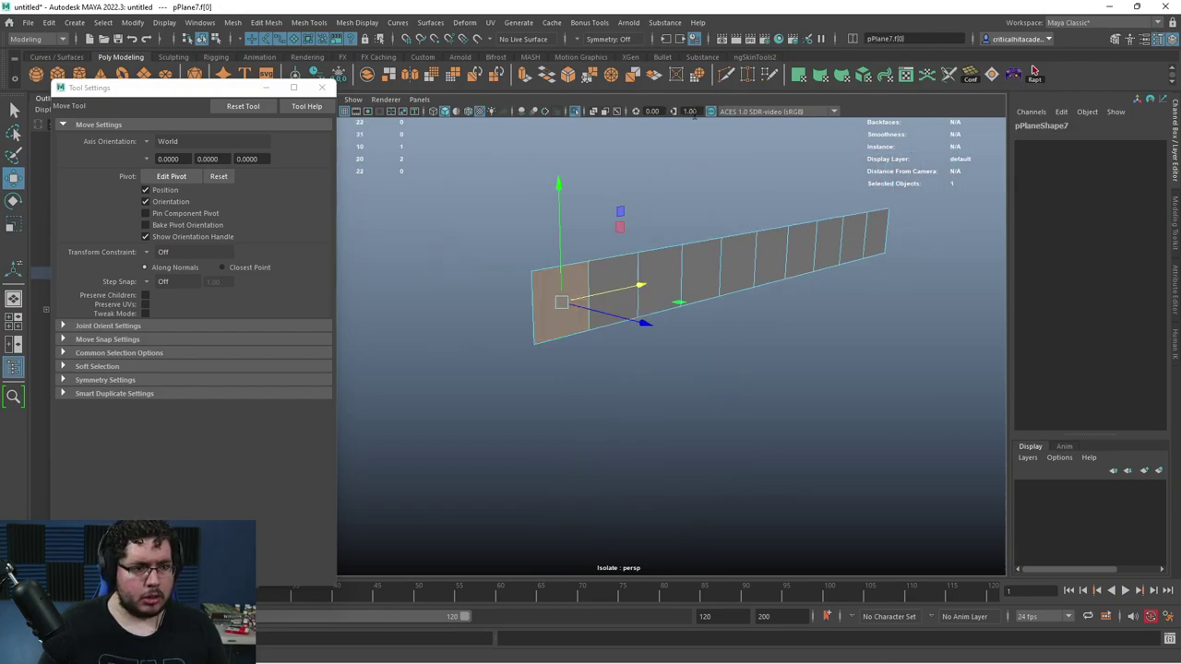
{"action": "left_click", "coordinate": [723, 75]}
{"action": "scroll", "coordinate": [572, 322], "scroll_direction": "up", "scroll_amount": 5}
{"action": "middle_click_drag", "start_coordinate": [568, 322], "coordinate": [725, 330], "text": "alt"}
{"action": "left_click", "coordinate": [590, 322], "text": "ctrl"}
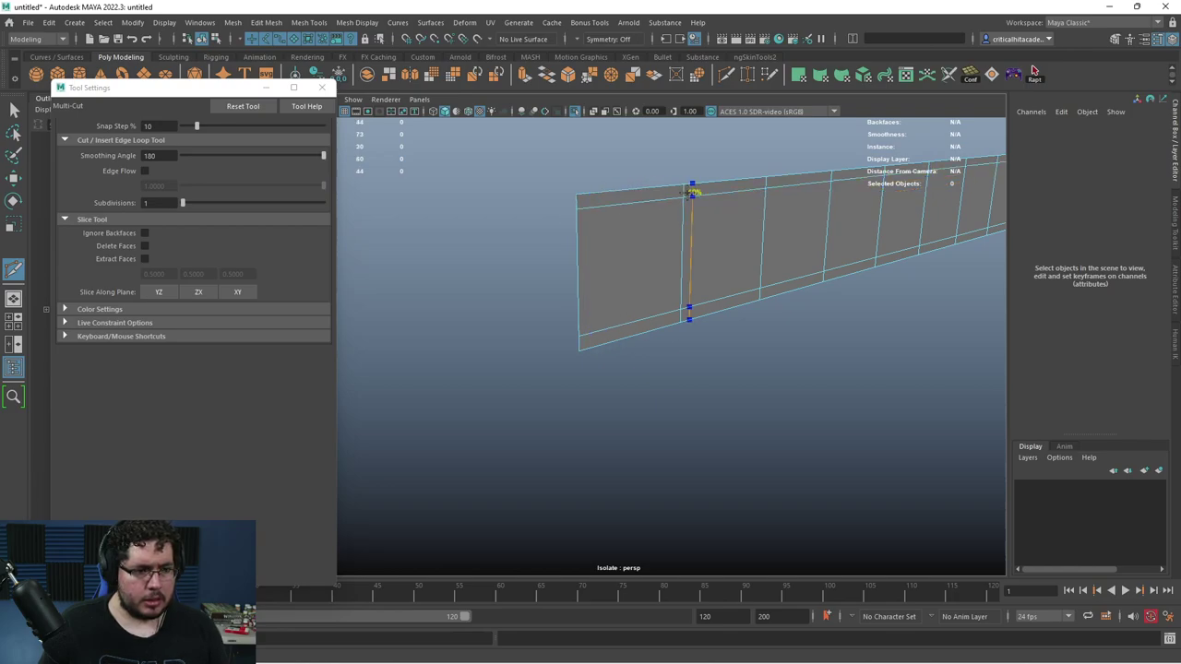
{"action": "key", "text": "q"}
- Extrude the strip's whole middle row of faces and push it backward to form a recessed channel
{"action": "left_click", "coordinate": [649, 247]}
{"action": "middle_click_drag", "start_coordinate": [815, 286], "coordinate": [563, 297], "text": "alt"}
{"action": "scroll", "coordinate": [590, 290], "scroll_direction": "down", "scroll_amount": 3}
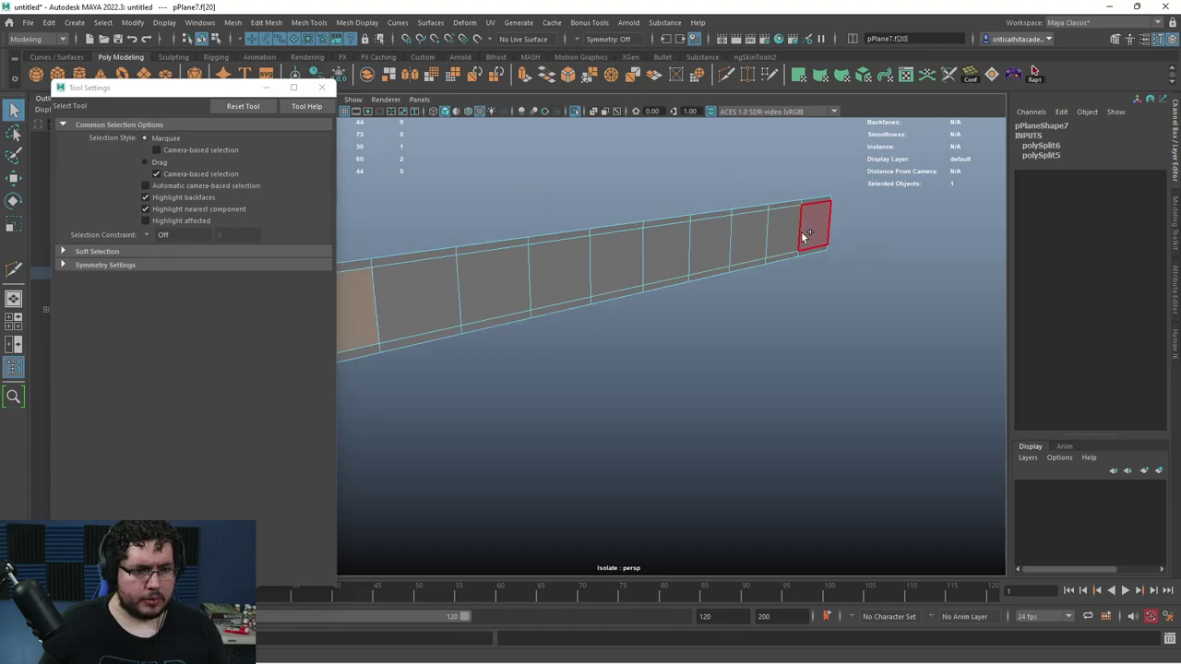
{"action": "double_click", "coordinate": [804, 236], "text": "shift"}
{"action": "left_click_drag", "start_coordinate": [677, 306], "coordinate": [697, 371], "text": "alt"}
{"action": "key", "text": "ctrl+e"}
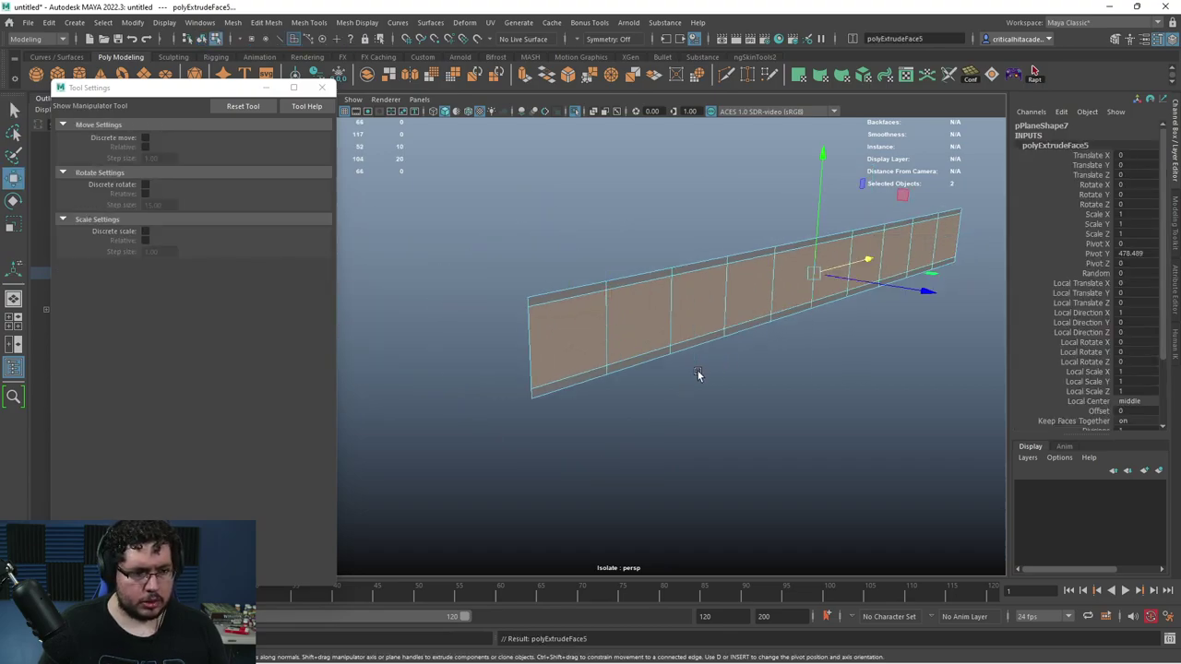
{"action": "key", "text": "w"}
{"action": "left_click_drag", "start_coordinate": [883, 285], "coordinate": [901, 284]}
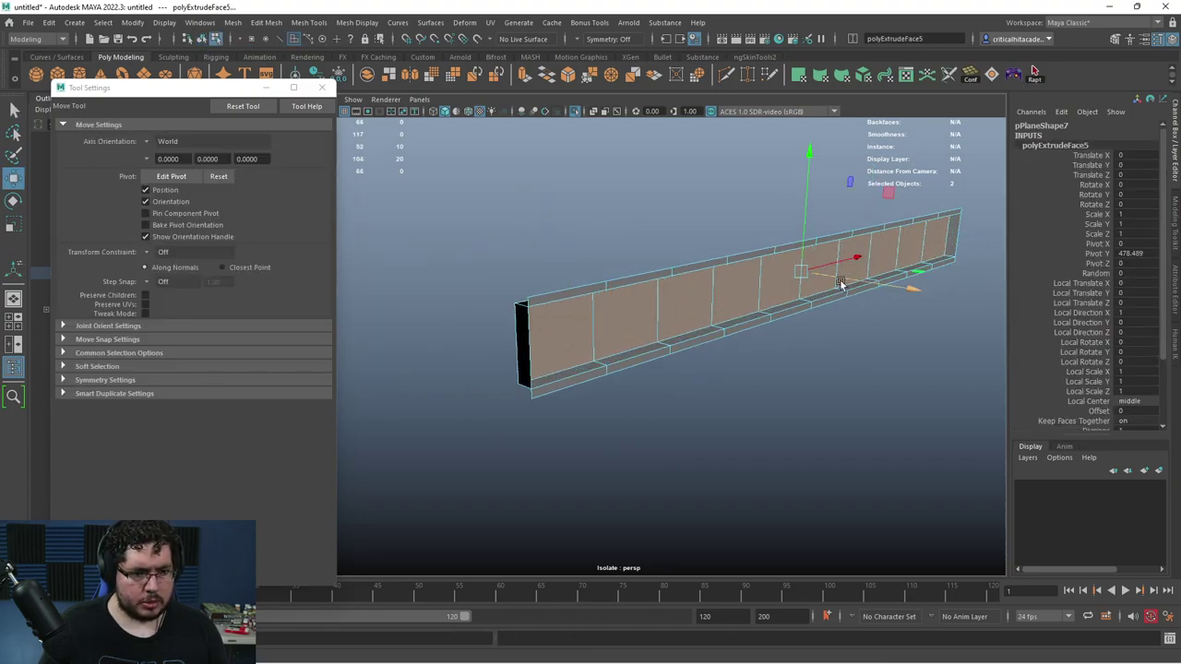
- Delete the faces closing both ends of the recessed channel and return to object mode
{"action": "key", "text": "r"}
{"action": "left_click_drag", "start_coordinate": [798, 380], "coordinate": [768, 353], "text": "alt"}
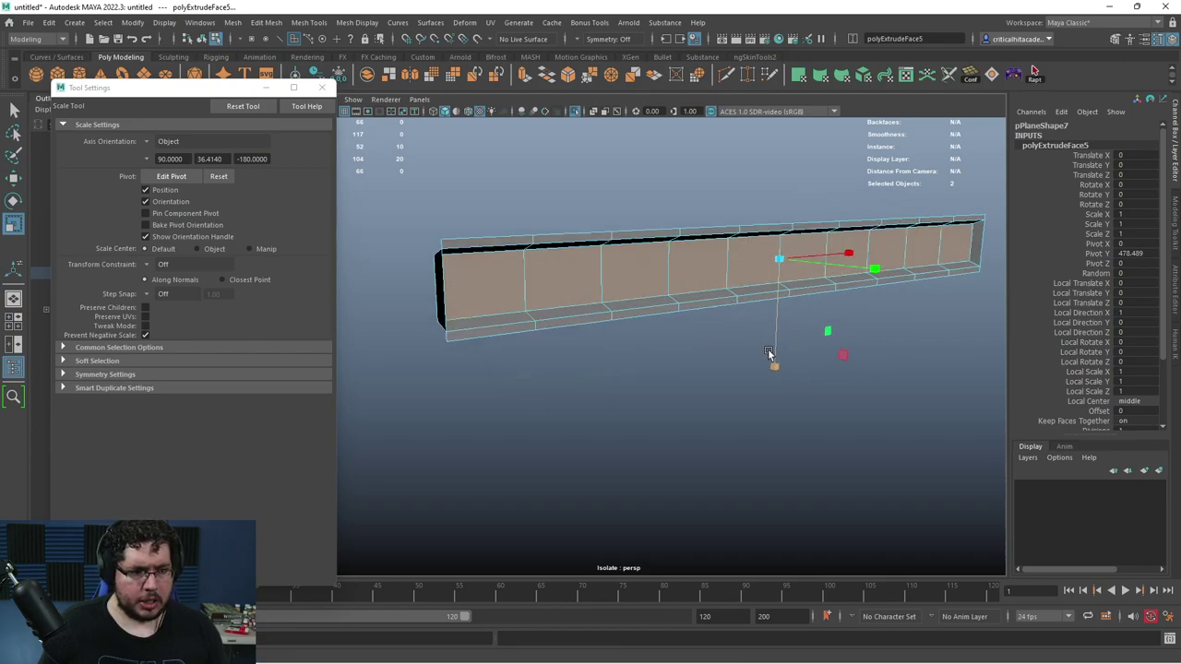
{"action": "left_click", "coordinate": [977, 245]}
{"action": "left_click_drag", "start_coordinate": [730, 283], "coordinate": [656, 372], "text": "alt"}
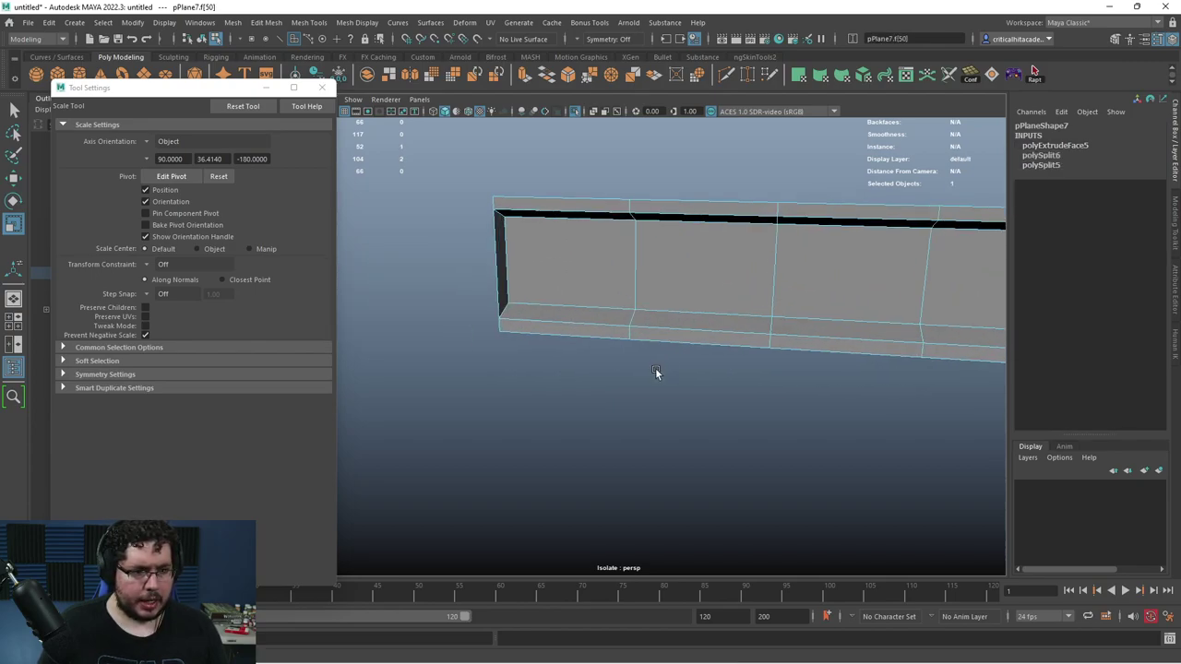
{"action": "key", "text": "Delete"}
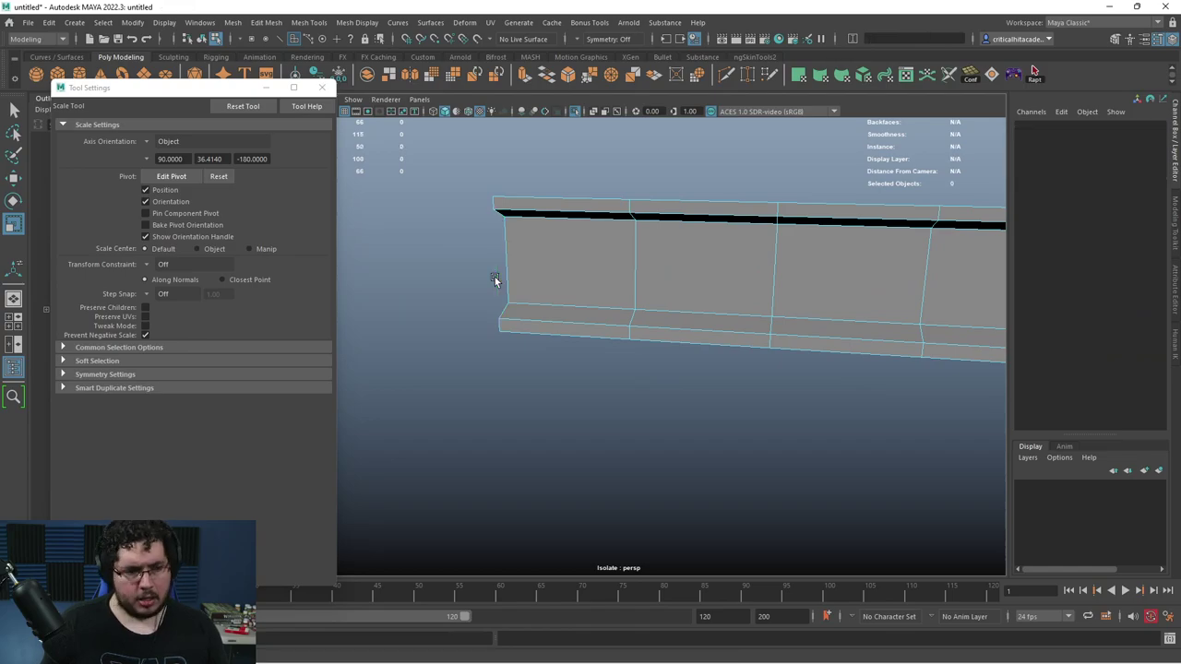
{"action": "scroll", "coordinate": [646, 292], "scroll_direction": "down", "scroll_amount": 5}
{"action": "left_click_drag", "start_coordinate": [654, 293], "coordinate": [660, 268], "text": "alt"}
{"action": "left_click_drag", "start_coordinate": [809, 311], "coordinate": [749, 284], "text": "alt"}
{"action": "right_click_drag", "start_coordinate": [749, 284], "coordinate": [800, 252]}
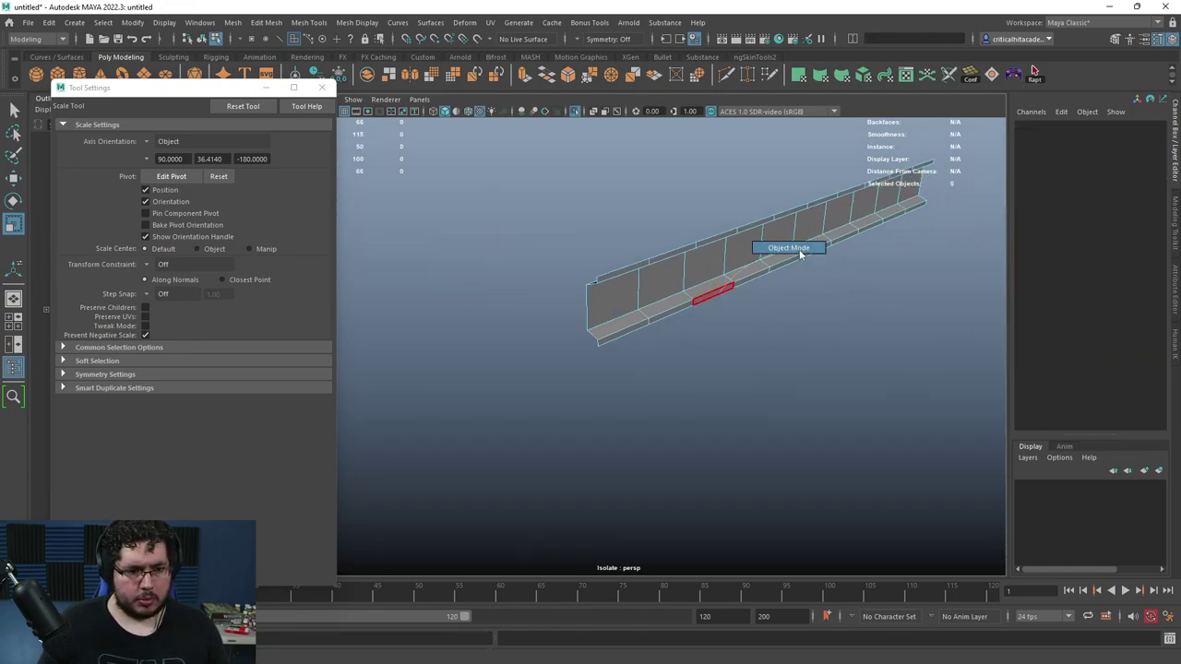
{"action": "left_click", "coordinate": [802, 254]}
- Switch to the front view, frame the channel piece and close the tool settings window
{"action": "key", "text": "space"}
{"action": "left_click_drag", "start_coordinate": [812, 265], "coordinate": [811, 296]}
{"action": "left_click", "coordinate": [757, 258]}
{"action": "scroll", "coordinate": [636, 294], "scroll_direction": "up", "scroll_amount": 4}
{"action": "middle_click_drag", "start_coordinate": [795, 131], "coordinate": [735, 296], "text": "alt"}
{"action": "scroll", "coordinate": [581, 312], "scroll_direction": "up", "scroll_amount": 2}
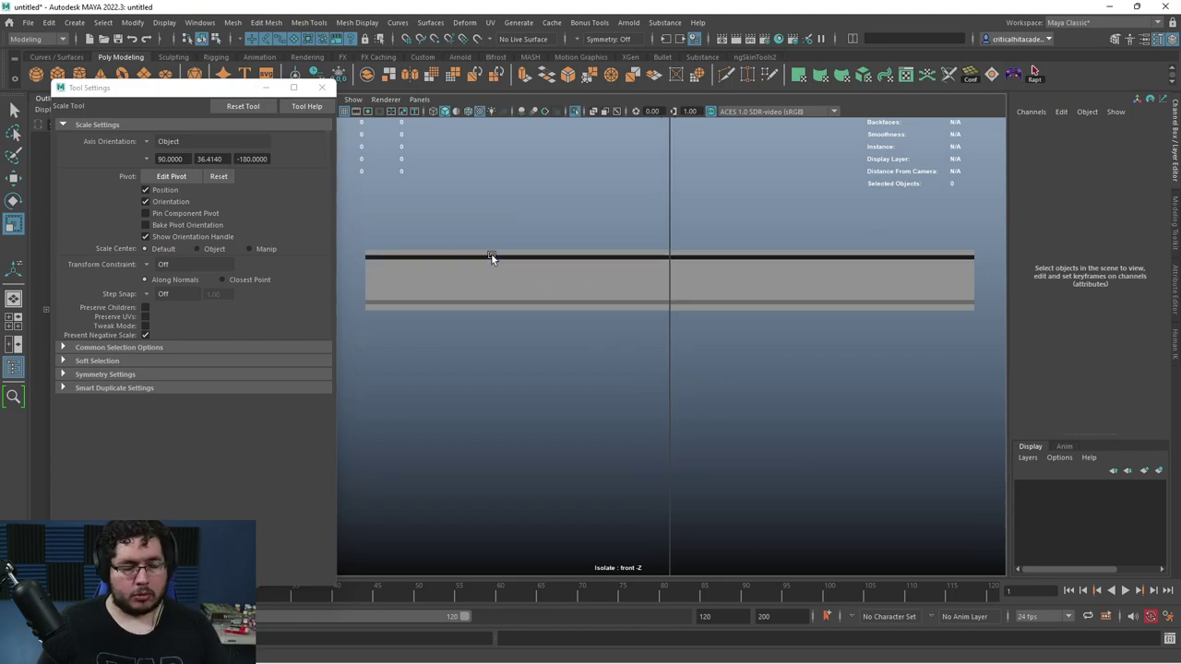
{"action": "left_click", "coordinate": [319, 87]}
{"action": "middle_click_drag", "start_coordinate": [406, 196], "coordinate": [359, 181], "text": "alt"}
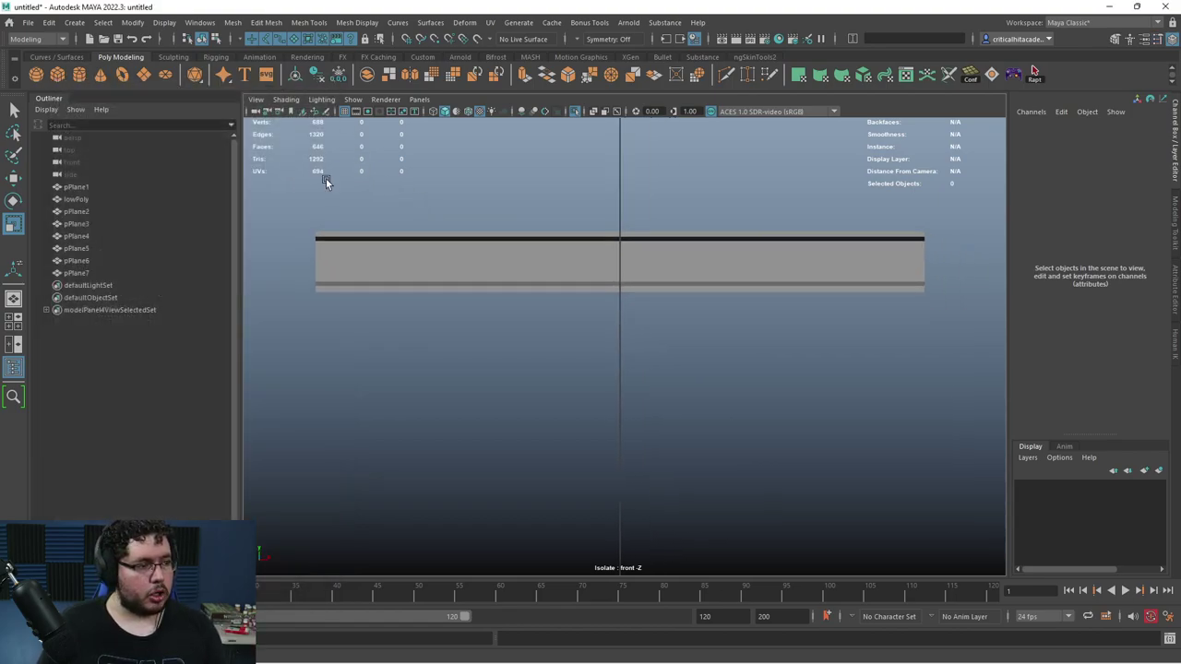
{"action": "middle_click_drag", "start_coordinate": [452, 209], "coordinate": [493, 217], "text": "alt"}
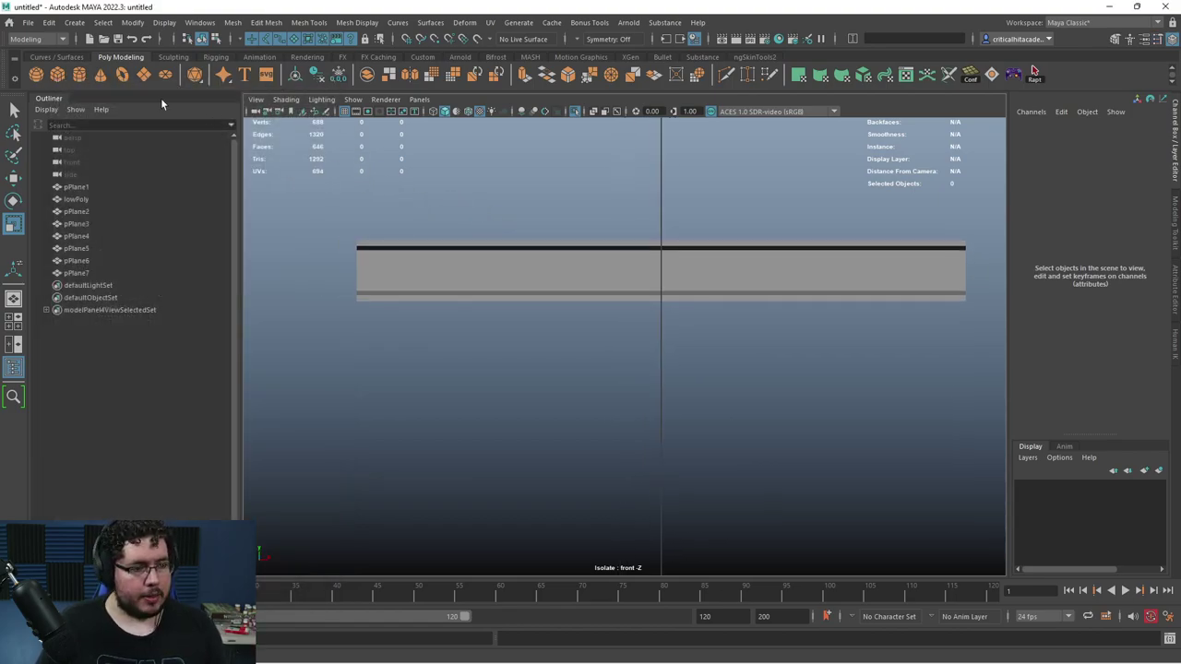
- Create a polygon cylinder near the channel's upper end corner and rotate it 90 degrees in Z
{"action": "left_click", "coordinate": [81, 75]}
{"action": "key", "text": "w"}
{"action": "scroll", "coordinate": [597, 371], "scroll_direction": "down", "scroll_amount": 4}
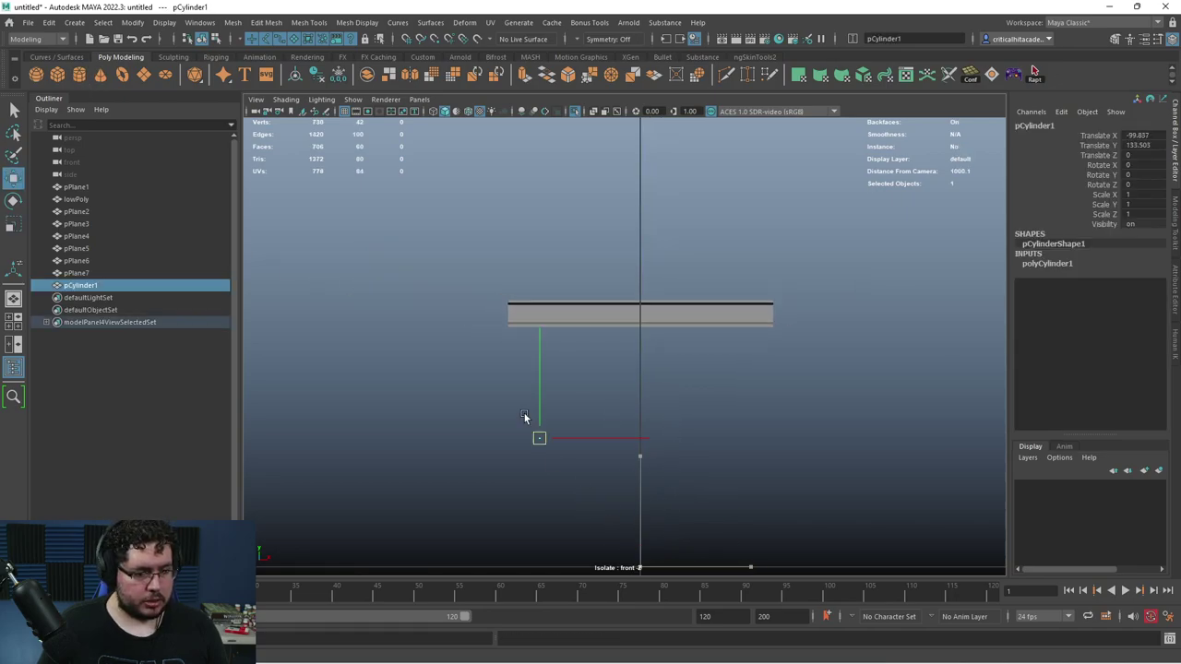
{"action": "scroll", "coordinate": [410, 243], "scroll_direction": "up", "scroll_amount": 3}
{"action": "middle_click_drag", "start_coordinate": [409, 242], "coordinate": [544, 352], "text": "alt"}
{"action": "scroll", "coordinate": [461, 332], "scroll_direction": "up", "scroll_amount": 2}
{"action": "key", "text": "e"}
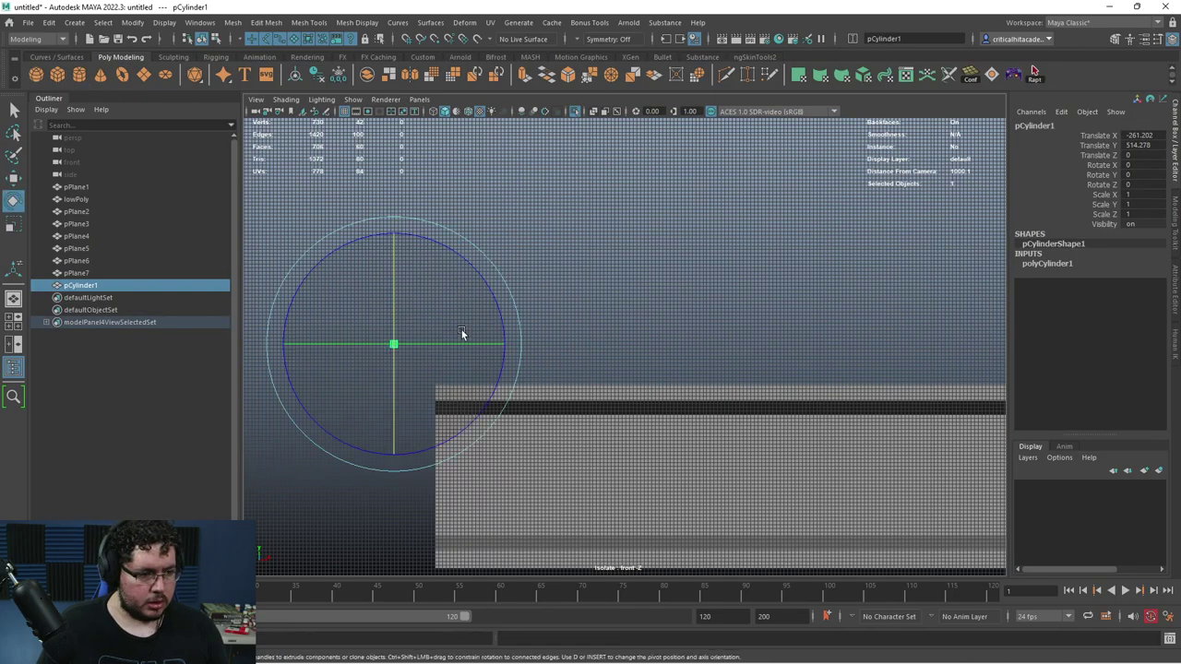
{"action": "left_click_drag", "start_coordinate": [466, 263], "coordinate": [517, 406]}
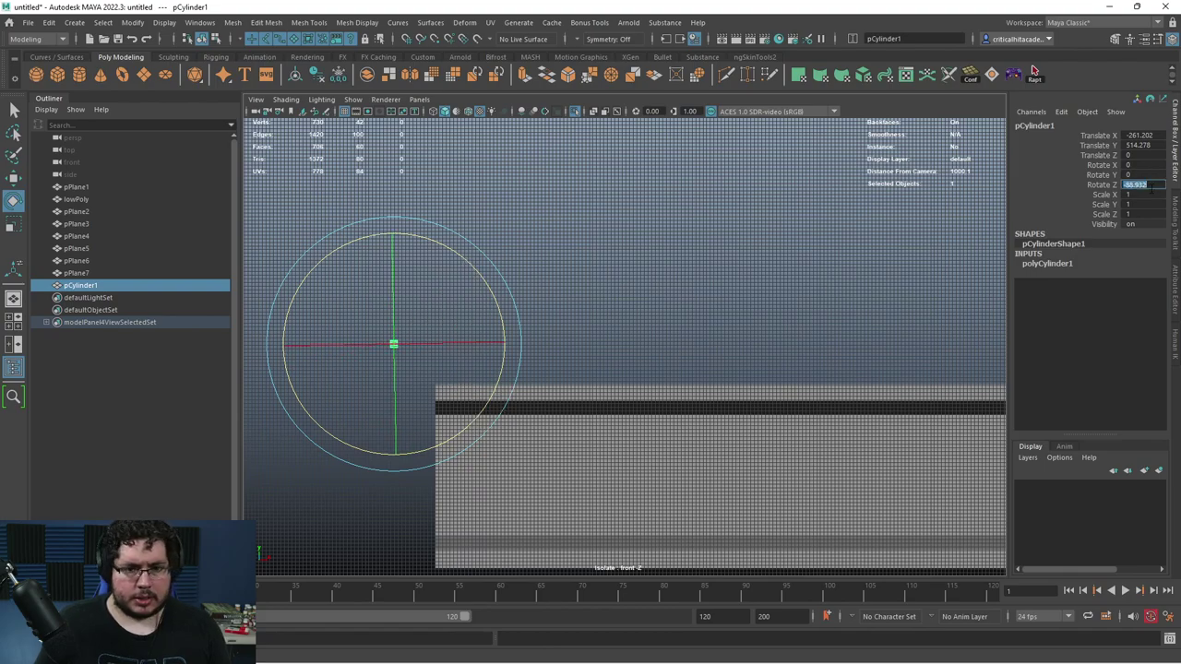
{"action": "middle_click_drag", "start_coordinate": [366, 241], "coordinate": [464, 139], "text": "alt"}
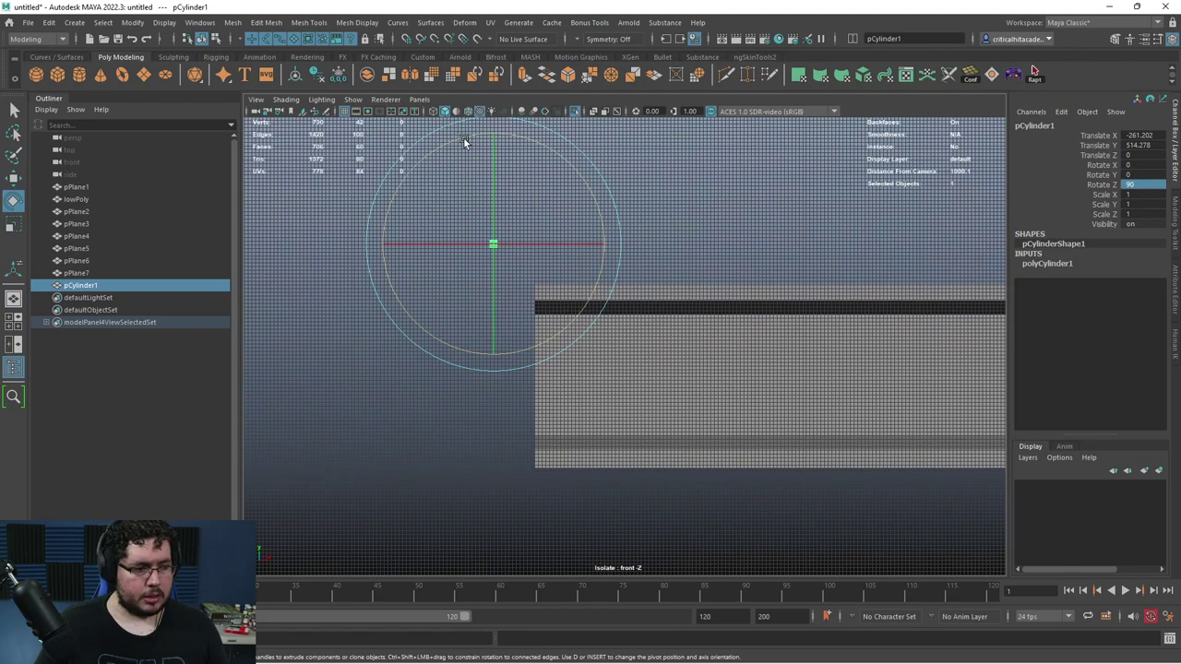
{"action": "scroll", "coordinate": [464, 143], "scroll_direction": "up", "scroll_amount": 3}
- Snap the cylinder to the channel's inner end corner, scale it uniformly to about 3 and lower it slightly into the recess
{"action": "key", "text": "w"}
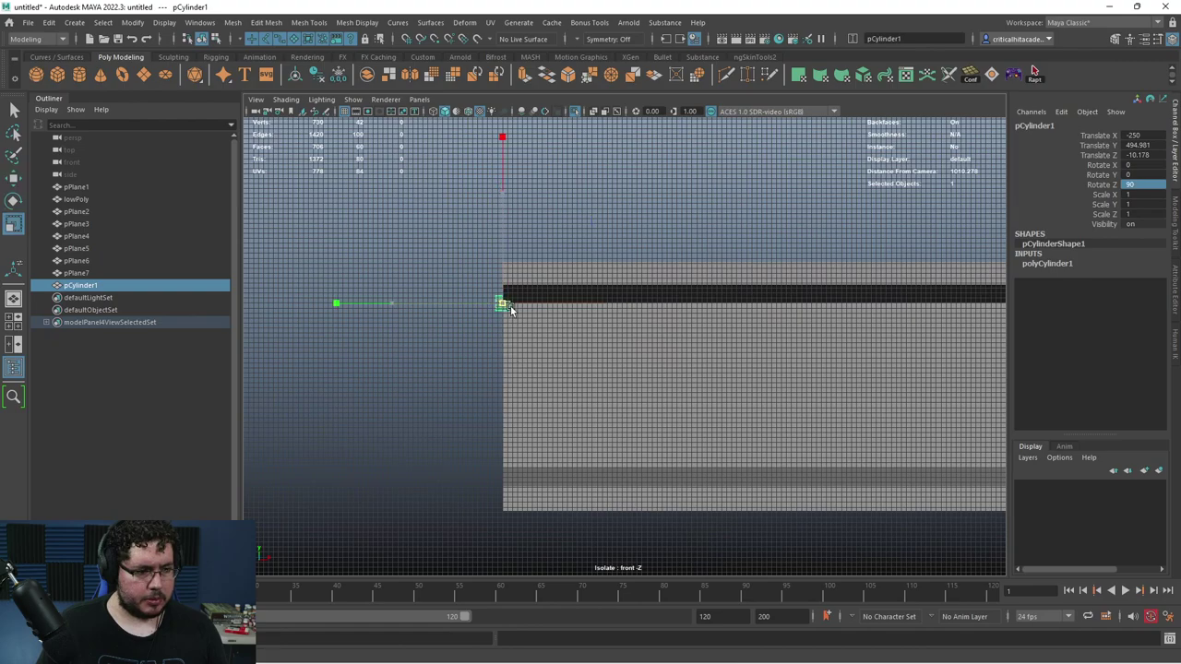
{"action": "left_click_drag", "start_coordinate": [509, 307], "coordinate": [599, 306]}
{"action": "key", "text": "w"}
{"action": "left_click_drag", "start_coordinate": [504, 257], "coordinate": [488, 325]}
{"action": "key", "text": "space"}
{"action": "middle_click_drag", "start_coordinate": [489, 326], "coordinate": [692, 393], "text": "alt"}
{"action": "left_click_drag", "start_coordinate": [532, 347], "coordinate": [512, 345], "text": "alt"}
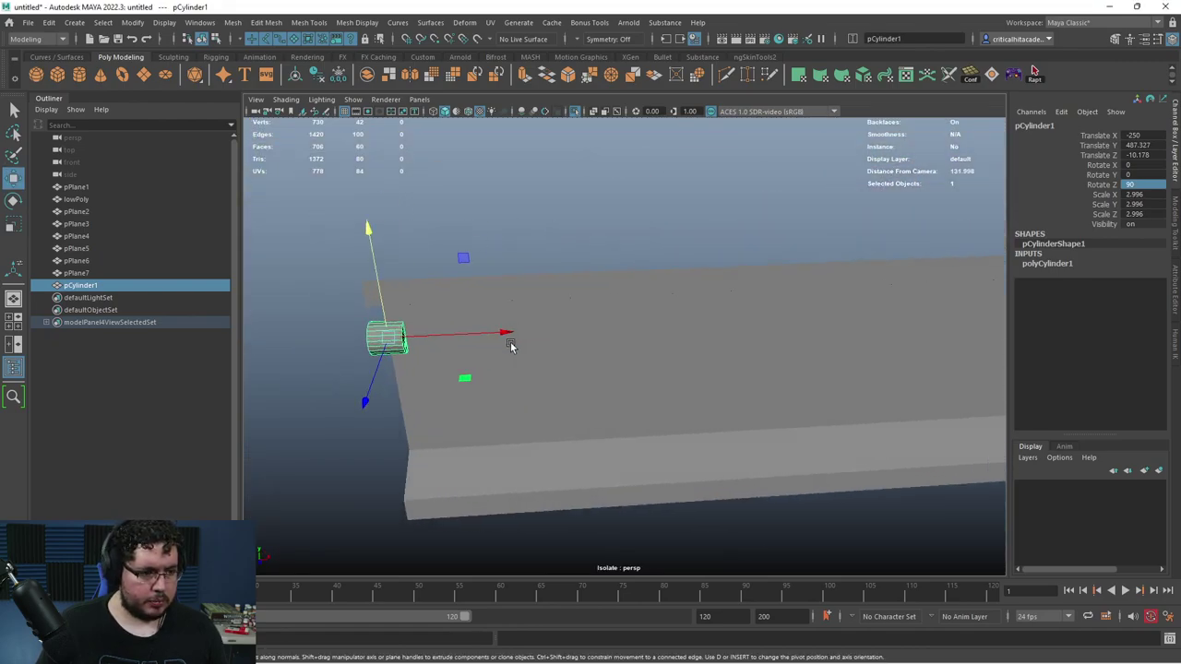
- Stretch the cylinder along the channel by snapping the vertices of one end cap to the channel's opposite end
{"action": "scroll", "coordinate": [508, 345], "scroll_direction": "down", "scroll_amount": 3}
{"action": "right_click_drag", "start_coordinate": [486, 337], "coordinate": [450, 335]}
{"action": "left_click", "coordinate": [499, 321]}
{"action": "key", "text": "ctrl+z"}
{"action": "key", "text": "ctrl+z"}
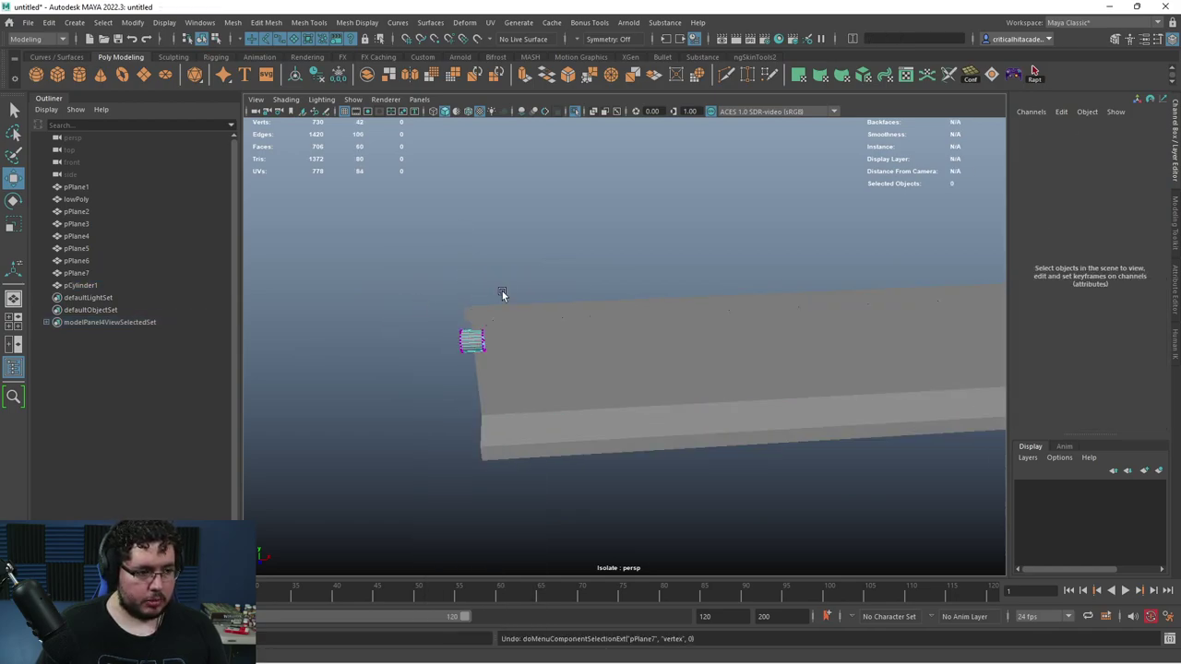
{"action": "scroll", "coordinate": [498, 376], "scroll_direction": "down", "scroll_amount": 6}
{"action": "key", "text": "v"}
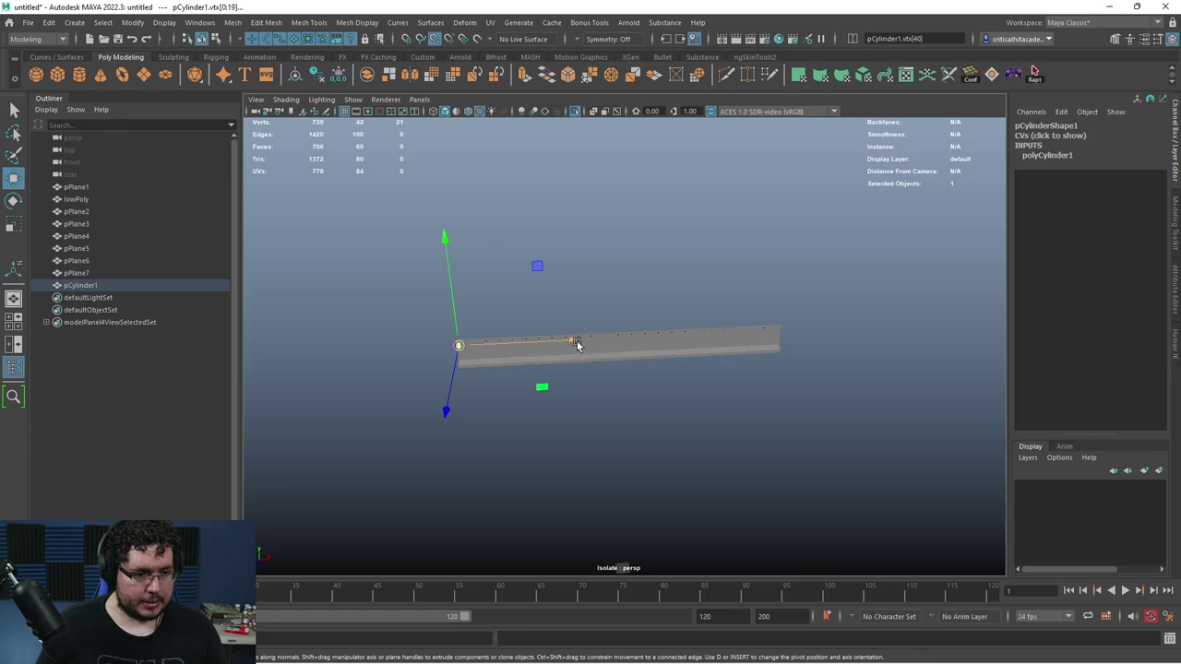
{"action": "left_click_drag", "start_coordinate": [577, 340], "coordinate": [773, 348]}
{"action": "scroll", "coordinate": [799, 339], "scroll_direction": "up", "scroll_amount": 5}
{"action": "left_click_drag", "start_coordinate": [876, 369], "coordinate": [664, 318], "text": "alt"}
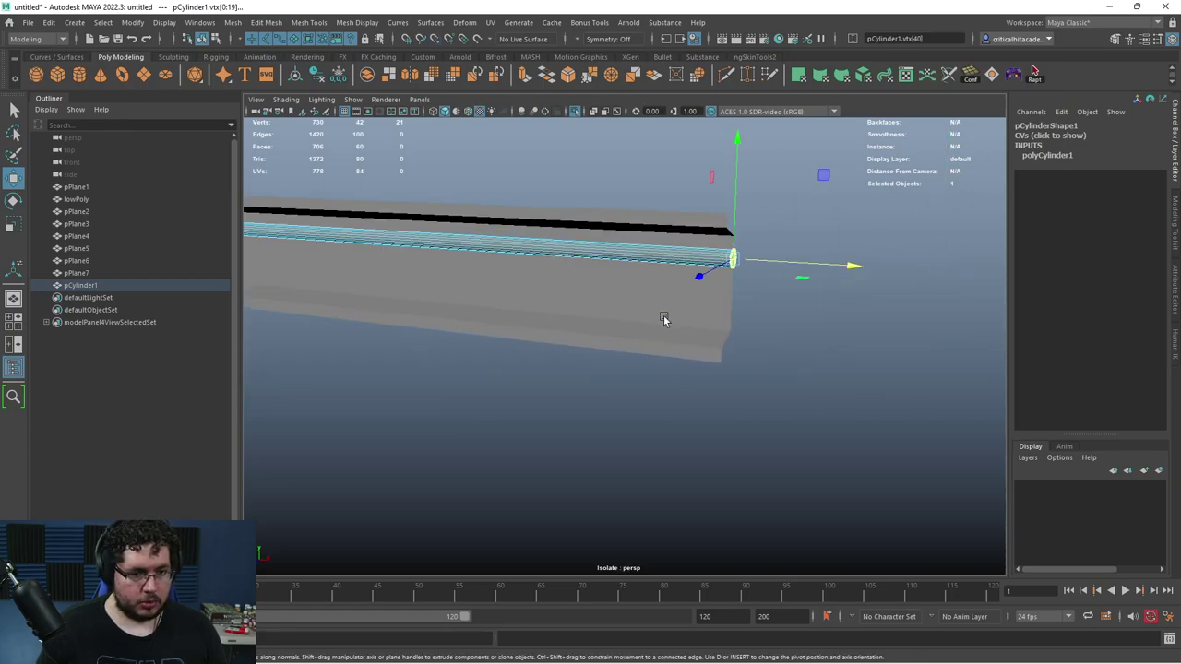
{"action": "scroll", "coordinate": [701, 268], "scroll_direction": "up", "scroll_amount": 3}
- In the front view, pull the stretched cylinder's far-end vertices well past the channel's end
{"action": "right_click_drag", "start_coordinate": [733, 223], "coordinate": [854, 183]}
{"action": "left_click", "coordinate": [835, 207]}
{"action": "key", "text": "space"}
{"action": "left_click_drag", "start_coordinate": [807, 229], "coordinate": [809, 241]}
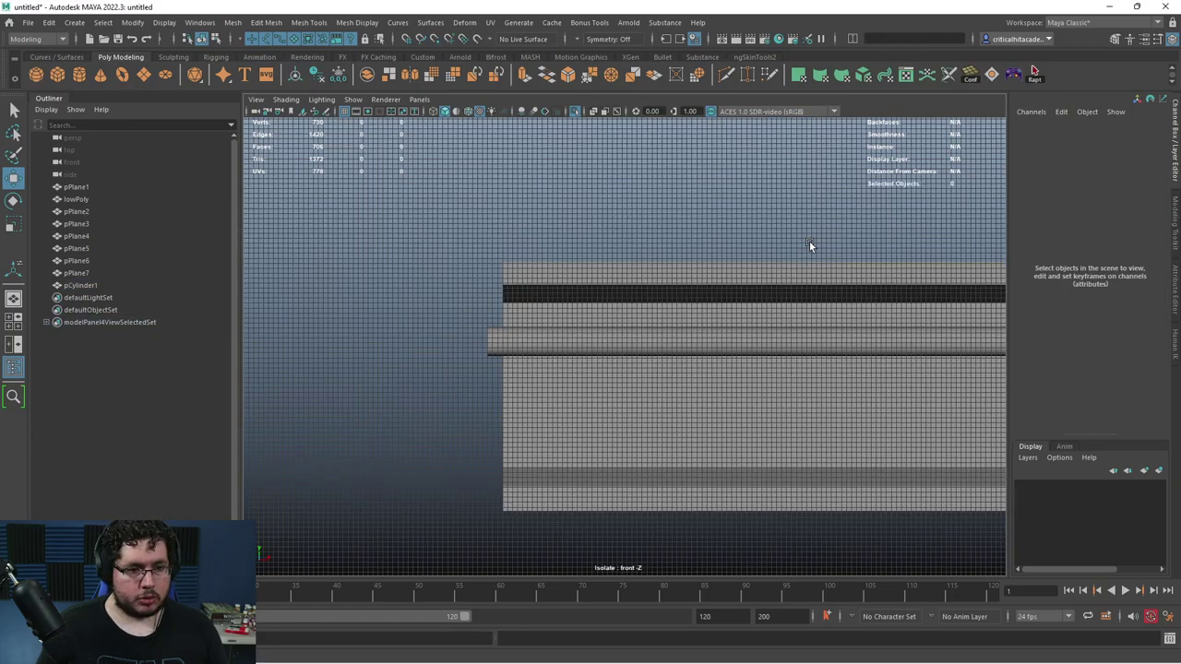
{"action": "scroll", "coordinate": [629, 340], "scroll_direction": "up", "scroll_amount": 3}
{"action": "left_click", "coordinate": [477, 339]}
{"action": "key", "text": "f"}
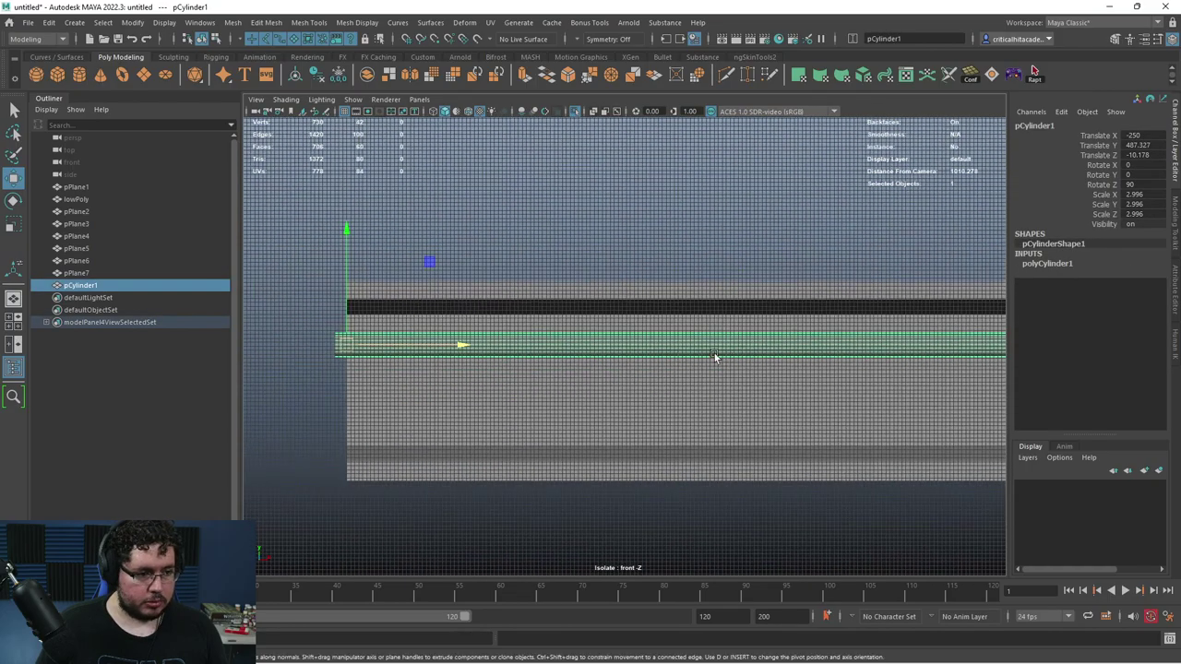
{"action": "middle_click_drag", "start_coordinate": [786, 342], "coordinate": [495, 325], "text": "alt"}
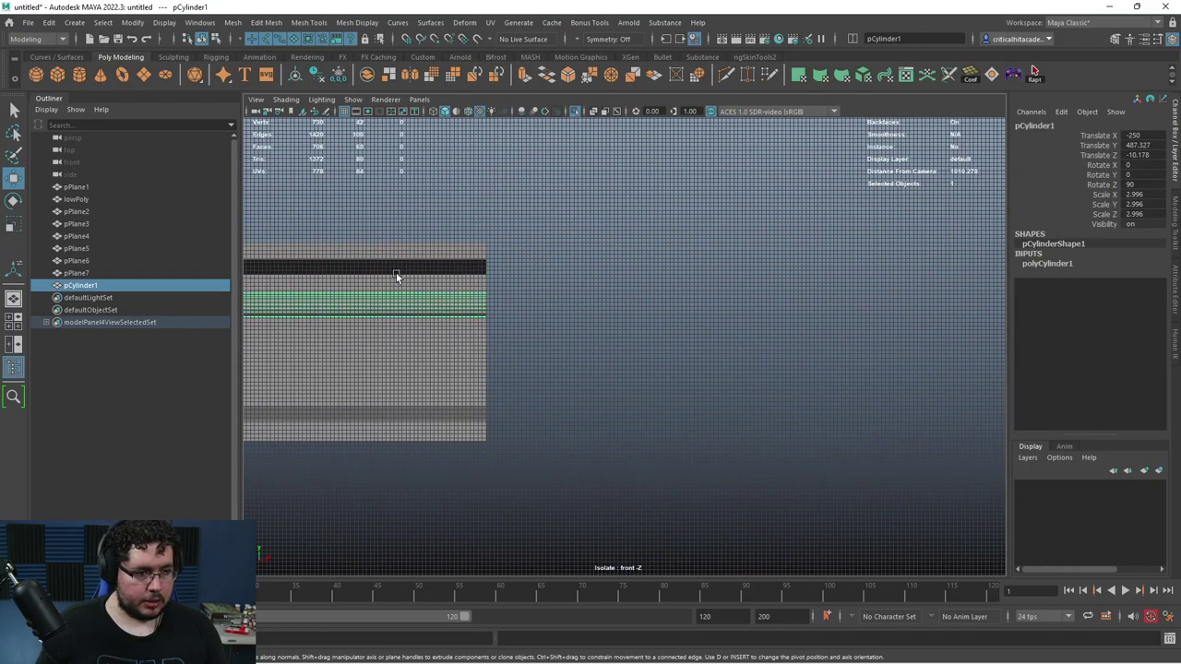
{"action": "right_click_drag", "start_coordinate": [397, 275], "coordinate": [373, 274]}
{"action": "left_click_drag", "start_coordinate": [544, 251], "coordinate": [597, 310]}
{"action": "middle_click_drag", "start_coordinate": [501, 307], "coordinate": [611, 314], "text": "alt"}
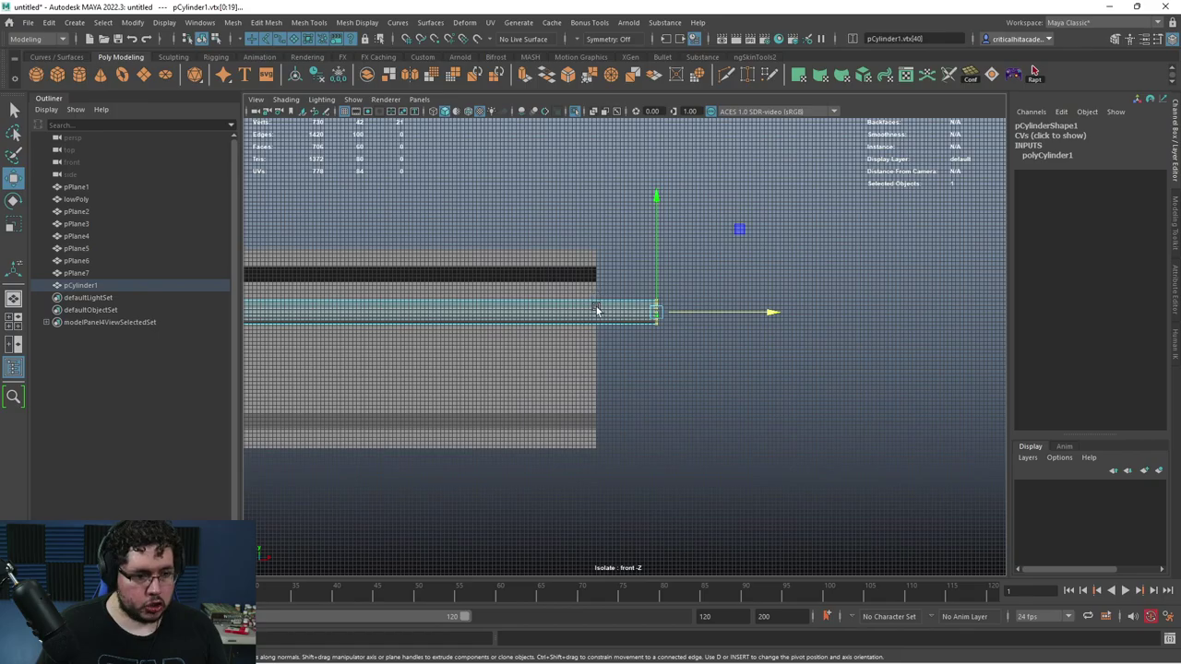
{"action": "scroll", "coordinate": [597, 311], "scroll_direction": "down", "scroll_amount": 2}
{"action": "left_click_drag", "start_coordinate": [706, 322], "coordinate": [995, 323]}
- Pull the cylinder's other end vertices past the opposite end of the channel and return to object mode
{"action": "scroll", "coordinate": [991, 324], "scroll_direction": "down", "scroll_amount": 3}
{"action": "middle_click_drag", "start_coordinate": [277, 363], "coordinate": [599, 293], "text": "alt"}
{"action": "left_click_drag", "start_coordinate": [656, 323], "coordinate": [525, 338]}
{"action": "scroll", "coordinate": [610, 290], "scroll_direction": "up", "scroll_amount": 3}
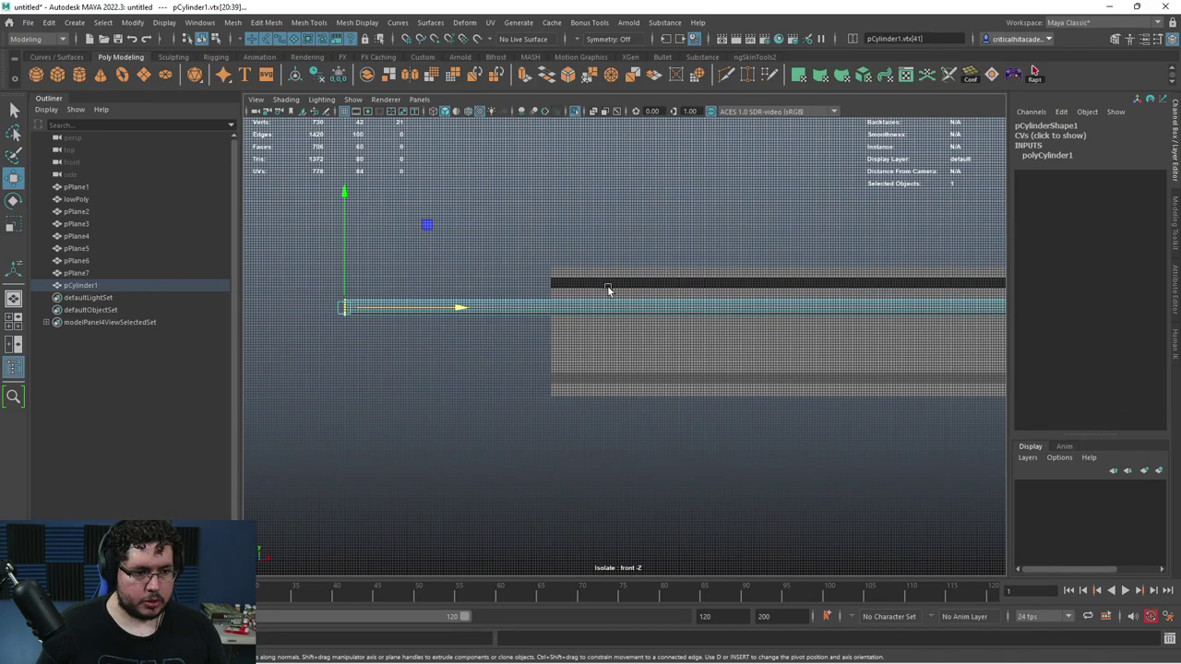
{"action": "left_click", "coordinate": [611, 264]}
{"action": "left_click", "coordinate": [568, 222]}
{"action": "left_click", "coordinate": [511, 283]}
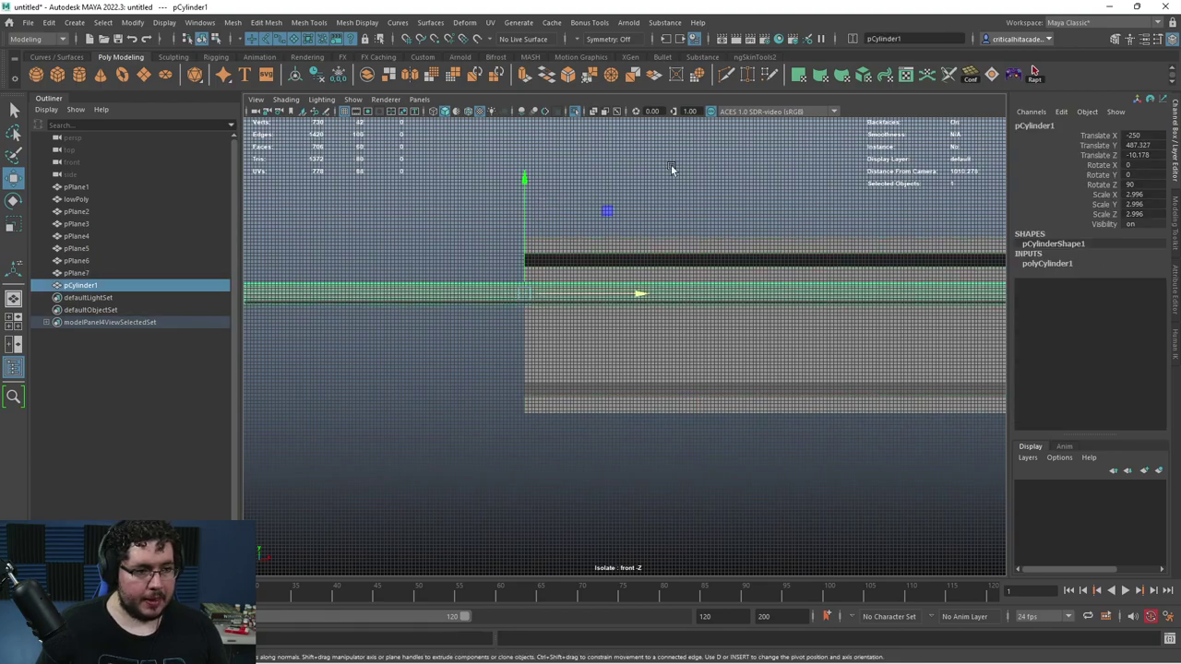
- Slice eight crosswise cuts at irregular intervals along the long cylinder with Multi-Cut
{"action": "left_click", "coordinate": [726, 74]}
{"action": "scroll", "coordinate": [563, 423], "scroll_direction": "down", "scroll_amount": 2}
{"action": "middle_click_drag", "start_coordinate": [904, 361], "coordinate": [585, 398], "text": "alt"}
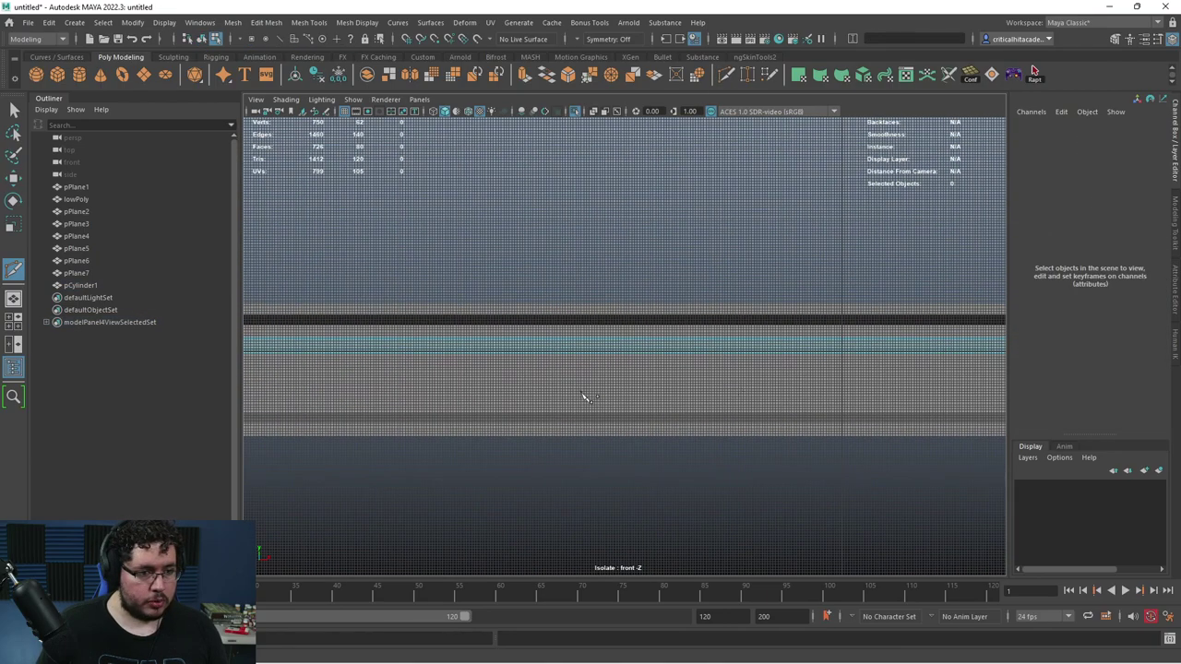
{"action": "middle_click_drag", "start_coordinate": [905, 382], "coordinate": [175, 351], "text": "alt"}
{"action": "left_click_drag", "start_coordinate": [538, 417], "coordinate": [538, 418], "text": "shift"}
{"action": "middle_click_drag", "start_coordinate": [508, 383], "coordinate": [960, 355], "text": "alt"}
{"action": "middle_click_drag", "start_coordinate": [406, 360], "coordinate": [663, 353], "text": "alt"}
{"action": "scroll", "coordinate": [666, 353], "scroll_direction": "down", "scroll_amount": 5}
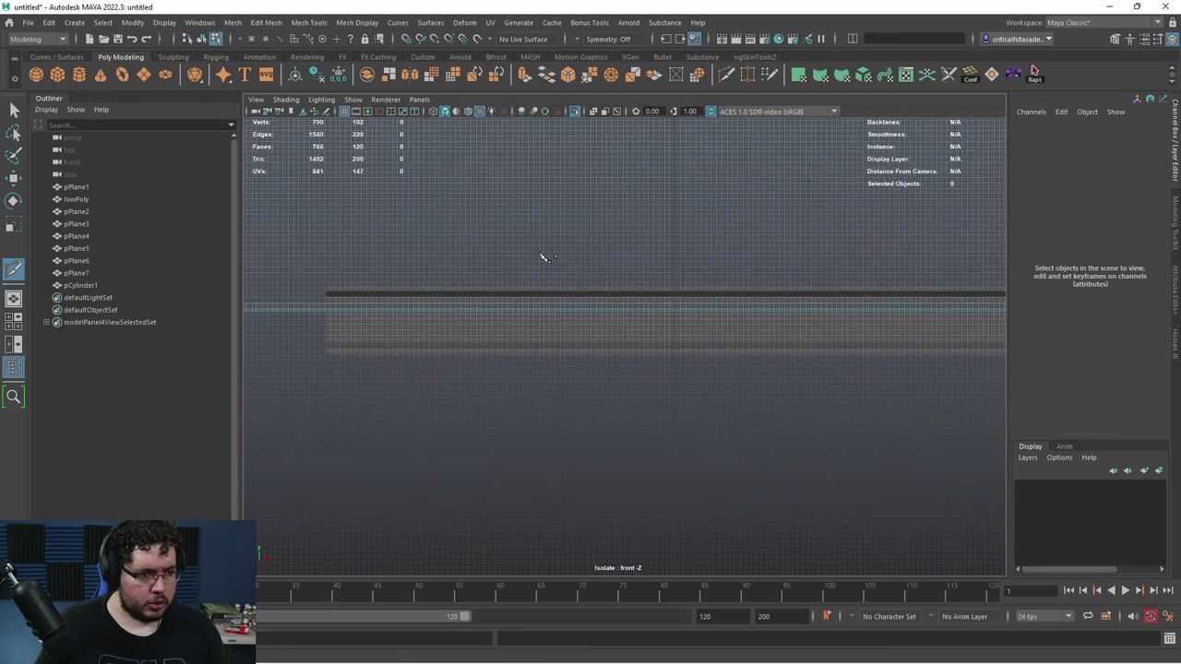
{"action": "left_click", "coordinate": [788, 300]}
- Lower alternate vertex rings along the cylinder slightly so it sags like a cable between the higher rings
{"action": "key", "text": "w"}
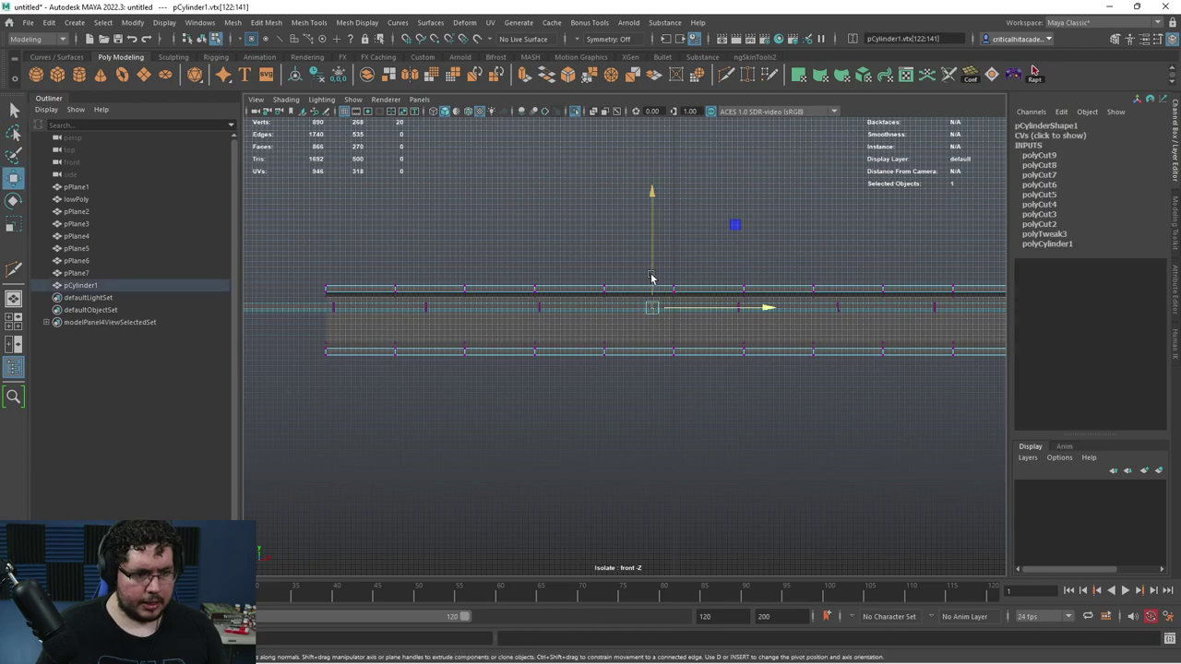
{"action": "left_click_drag", "start_coordinate": [653, 279], "coordinate": [660, 289]}
{"action": "middle_click_drag", "start_coordinate": [796, 333], "coordinate": [703, 327], "text": "alt"}
{"action": "left_click_drag", "start_coordinate": [854, 293], "coordinate": [801, 330]}
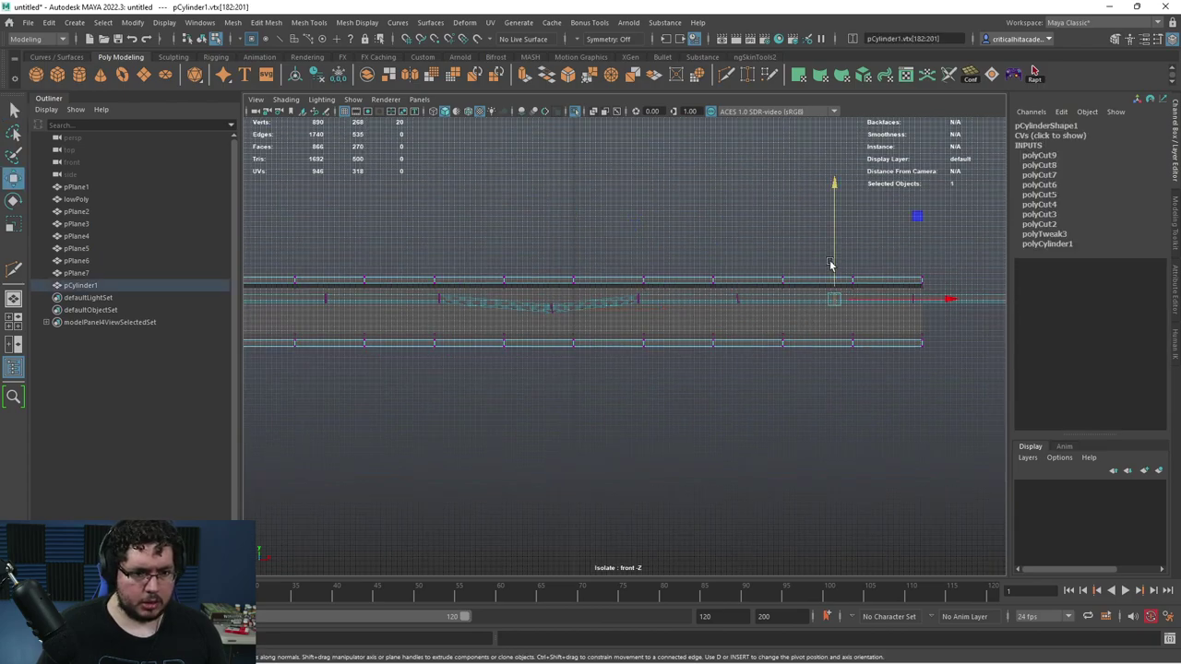
{"action": "middle_click_drag", "start_coordinate": [375, 316], "coordinate": [589, 311], "text": "alt"}
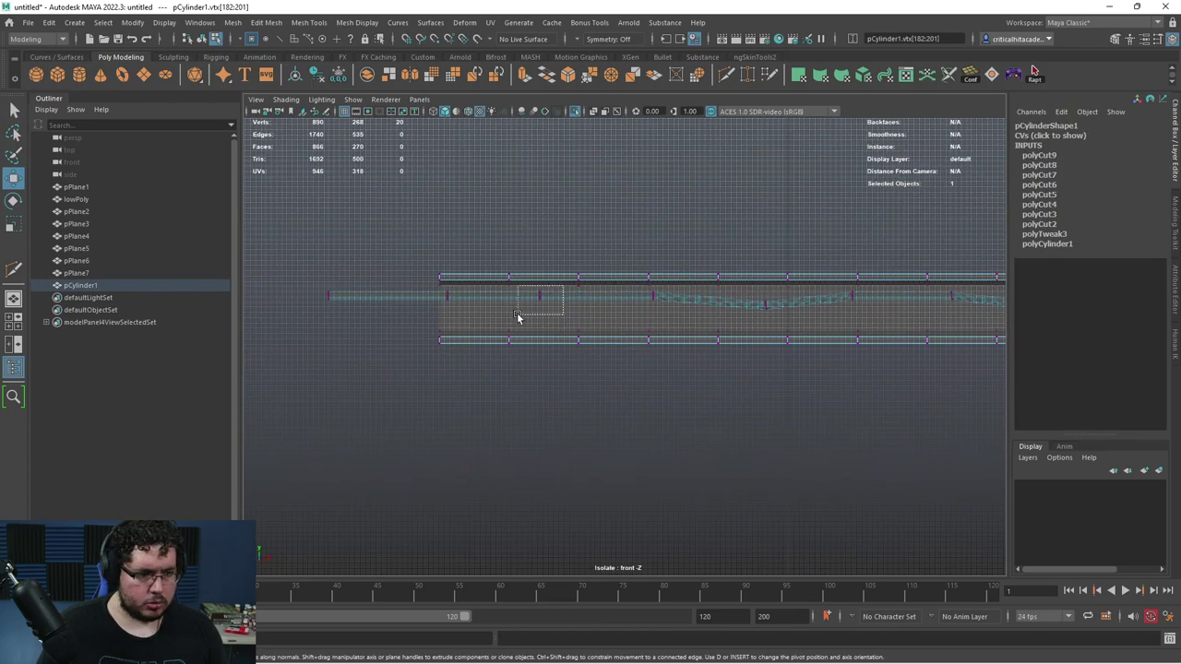
{"action": "left_click_drag", "start_coordinate": [517, 315], "coordinate": [518, 315]}
- Examine the sagging cable from end to end and briefly toggle its smooth preview
{"action": "scroll", "coordinate": [509, 312], "scroll_direction": "up", "scroll_amount": 3}
{"action": "middle_click_drag", "start_coordinate": [461, 298], "coordinate": [730, 387], "text": "alt"}
{"action": "scroll", "coordinate": [730, 387], "scroll_direction": "up", "scroll_amount": 6}
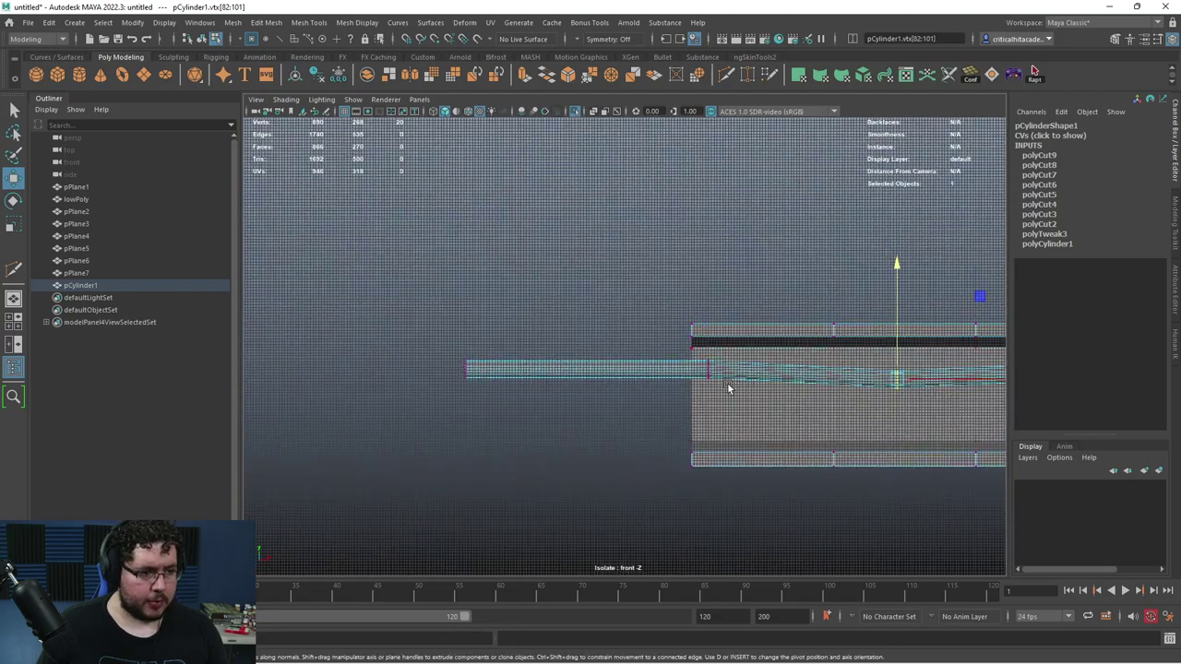
{"action": "scroll", "coordinate": [783, 408], "scroll_direction": "down", "scroll_amount": 3}
{"action": "middle_click_drag", "start_coordinate": [817, 415], "coordinate": [431, 377], "text": "alt"}
{"action": "scroll", "coordinate": [358, 391], "scroll_direction": "down", "scroll_amount": 3}
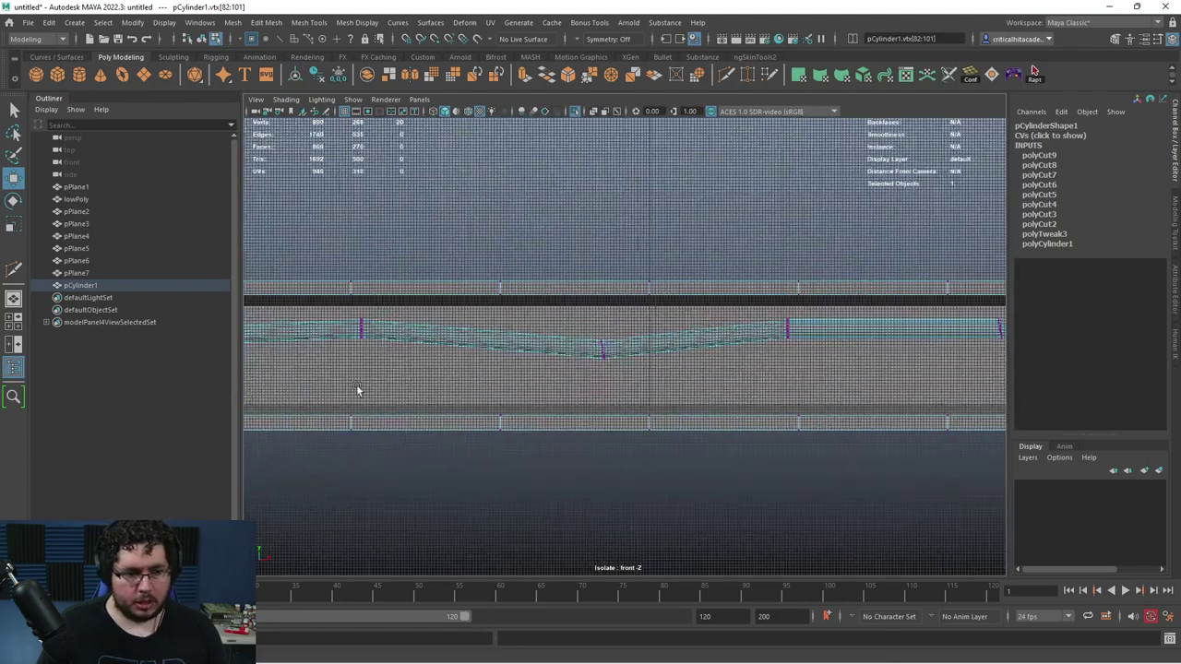
{"action": "middle_click_drag", "start_coordinate": [722, 383], "coordinate": [719, 348], "text": "alt"}
{"action": "scroll", "coordinate": [741, 318], "scroll_direction": "up", "scroll_amount": 3}
{"action": "middle_click_drag", "start_coordinate": [776, 306], "coordinate": [541, 335], "text": "alt"}
{"action": "key", "text": "3"}
{"action": "key", "text": "1"}
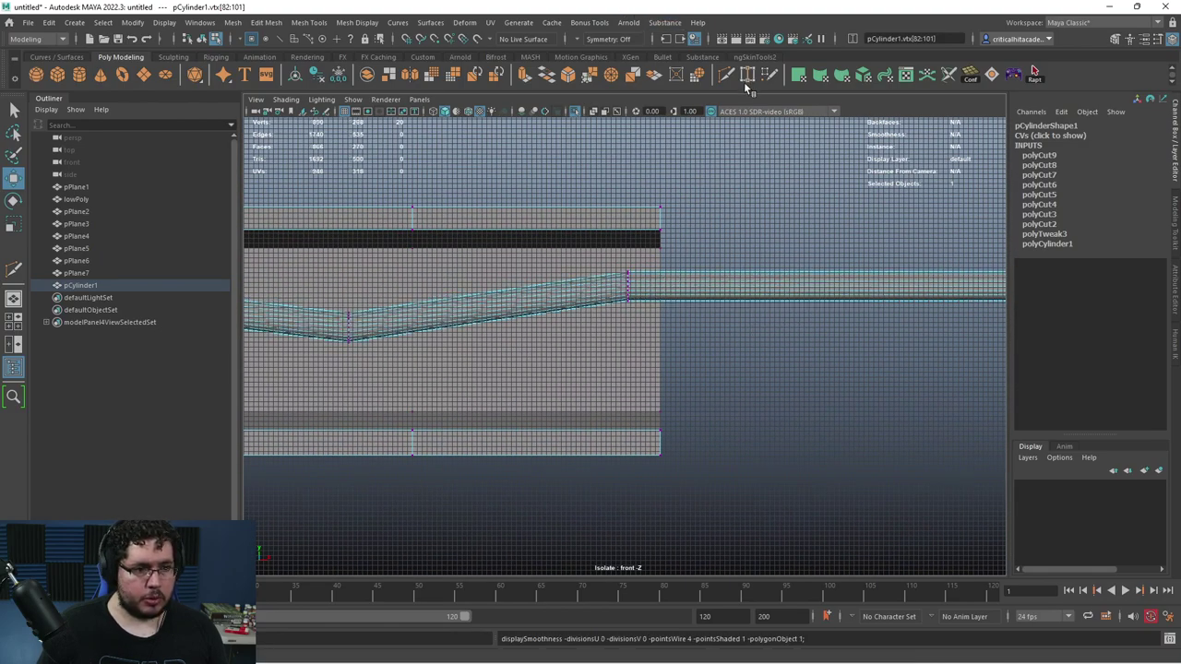
- Return to object mode and slice four extra crosswise cuts through the cable near both channel ends with Multi-Cut
{"action": "left_click", "coordinate": [726, 76]}
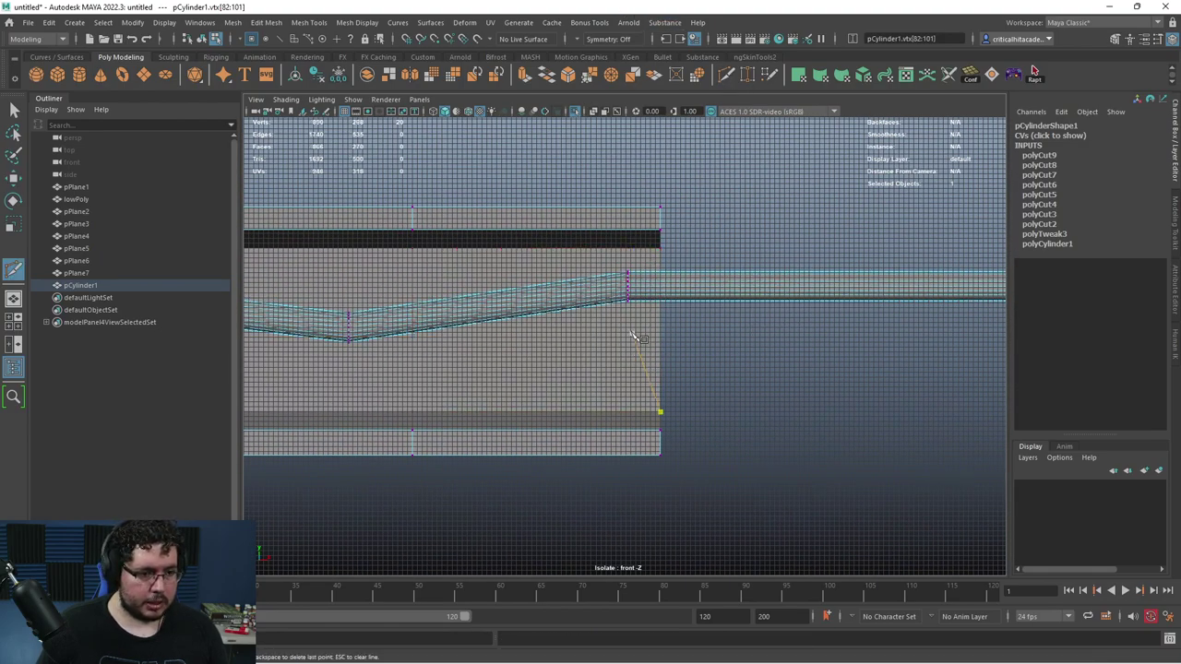
{"action": "key", "text": "q"}
{"action": "right_click_drag", "start_coordinate": [652, 289], "coordinate": [706, 192]}
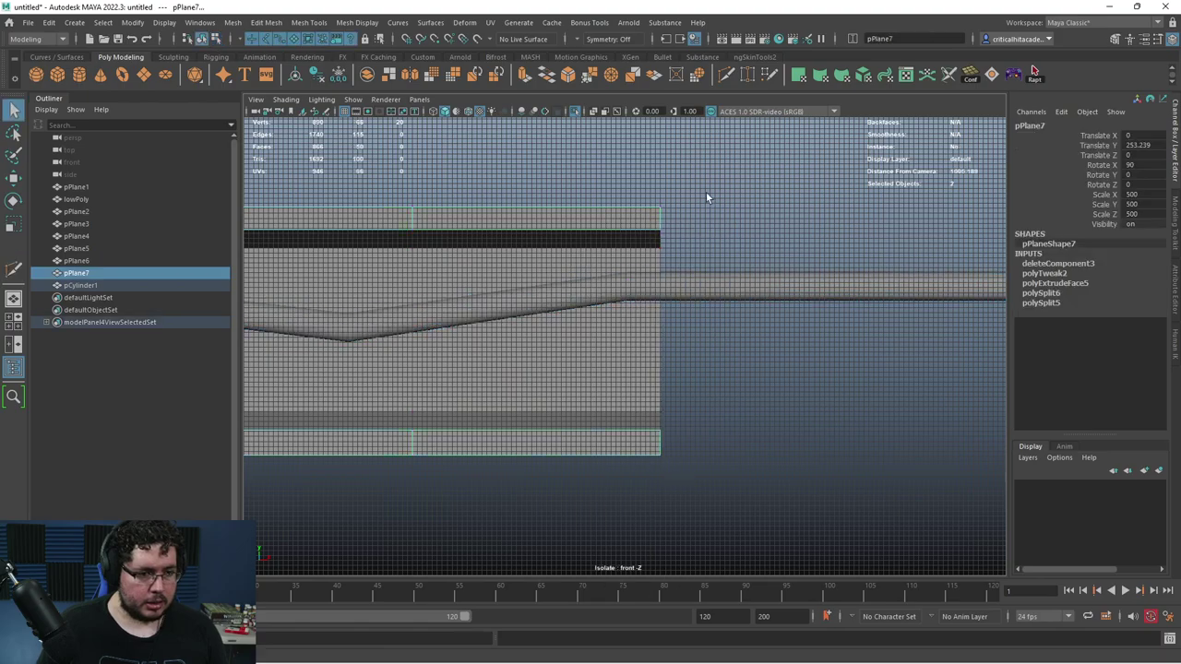
{"action": "left_click", "coordinate": [730, 75]}
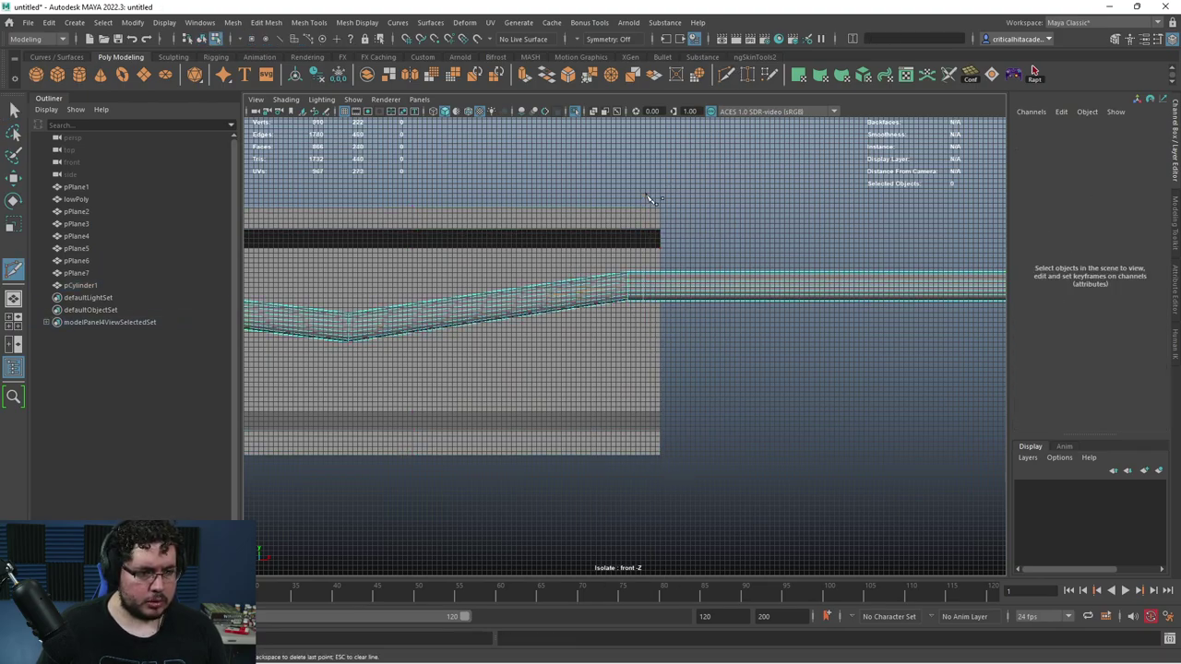
{"action": "middle_click_drag", "start_coordinate": [468, 334], "coordinate": [923, 330], "text": "alt"}
{"action": "middle_click_drag", "start_coordinate": [560, 323], "coordinate": [833, 329], "text": "alt"}
{"action": "middle_click_drag", "start_coordinate": [461, 323], "coordinate": [648, 353], "text": "alt"}
{"action": "scroll", "coordinate": [708, 355], "scroll_direction": "up", "scroll_amount": 1}
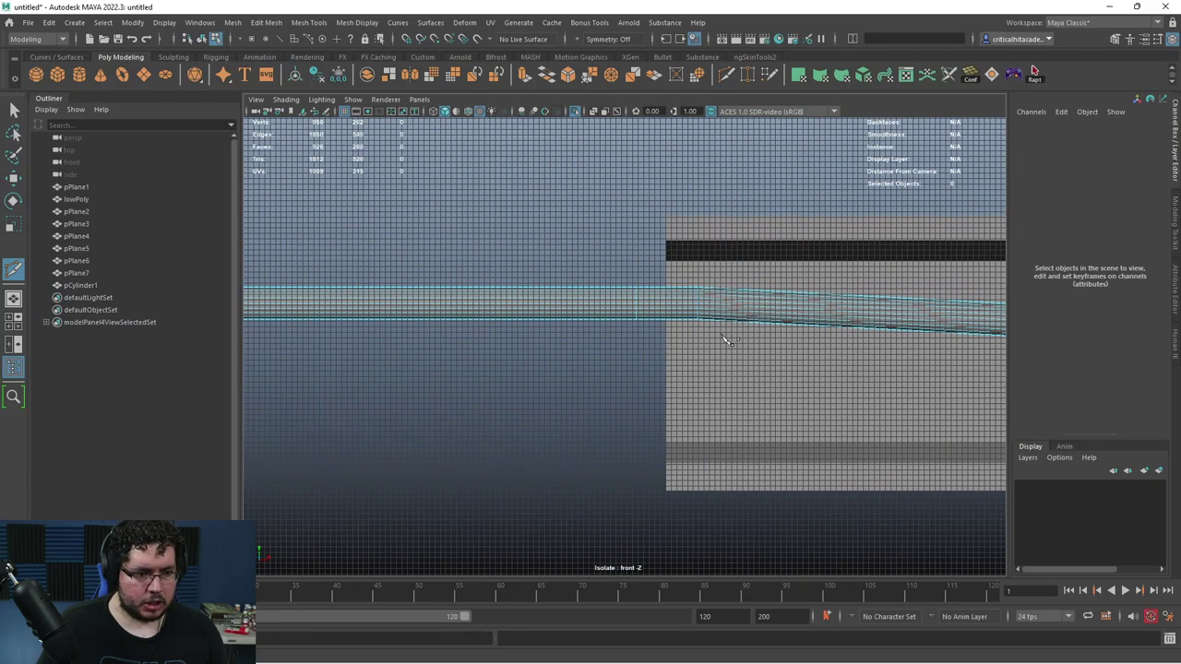
- Toggle the cable's smooth preview and check how its bends behave at the channel end in the front view
{"action": "key", "text": "3"}
{"action": "key", "text": "q"}
{"action": "right_click_drag", "start_coordinate": [726, 301], "coordinate": [798, 194]}
{"action": "key", "text": "1"}
{"action": "scroll", "coordinate": [835, 334], "scroll_direction": "down", "scroll_amount": 2}
{"action": "middle_click_drag", "start_coordinate": [841, 340], "coordinate": [659, 314], "text": "alt"}
{"action": "key", "text": "3"}
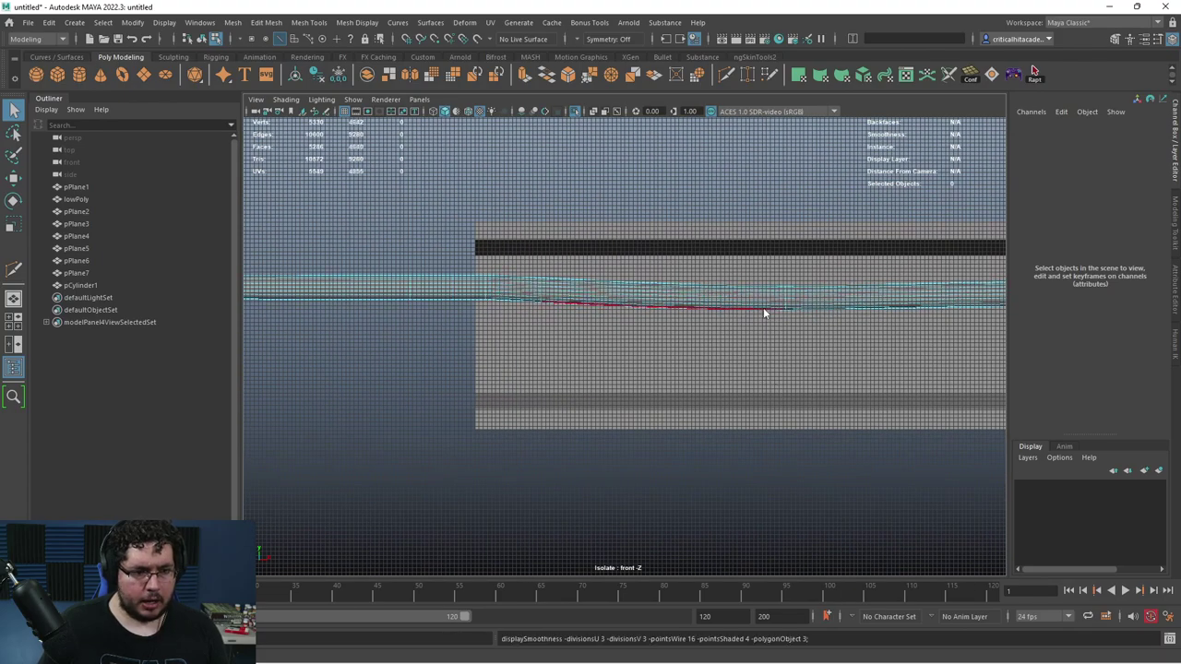
{"action": "right_click_drag", "start_coordinate": [763, 307], "coordinate": [792, 282]}
- Examine the smooth-previewed cable in the shaded perspective view, from one end of the channel to the other
{"action": "scroll", "coordinate": [795, 284], "scroll_direction": "down", "scroll_amount": 2}
{"action": "key", "text": "5"}
{"action": "key", "text": "space"}
{"action": "left_click_drag", "start_coordinate": [802, 293], "coordinate": [802, 262]}
{"action": "left_click_drag", "start_coordinate": [803, 333], "coordinate": [720, 323], "text": "alt"}
{"action": "left_click", "coordinate": [749, 262]}
{"action": "scroll", "coordinate": [814, 268], "scroll_direction": "up", "scroll_amount": 2}
{"action": "scroll", "coordinate": [551, 319], "scroll_direction": "down", "scroll_amount": 3}
{"action": "scroll", "coordinate": [638, 321], "scroll_direction": "up", "scroll_amount": 3}
{"action": "middle_click_drag", "start_coordinate": [720, 323], "coordinate": [643, 311], "text": "alt"}
{"action": "scroll", "coordinate": [701, 286], "scroll_direction": "up", "scroll_amount": 4}
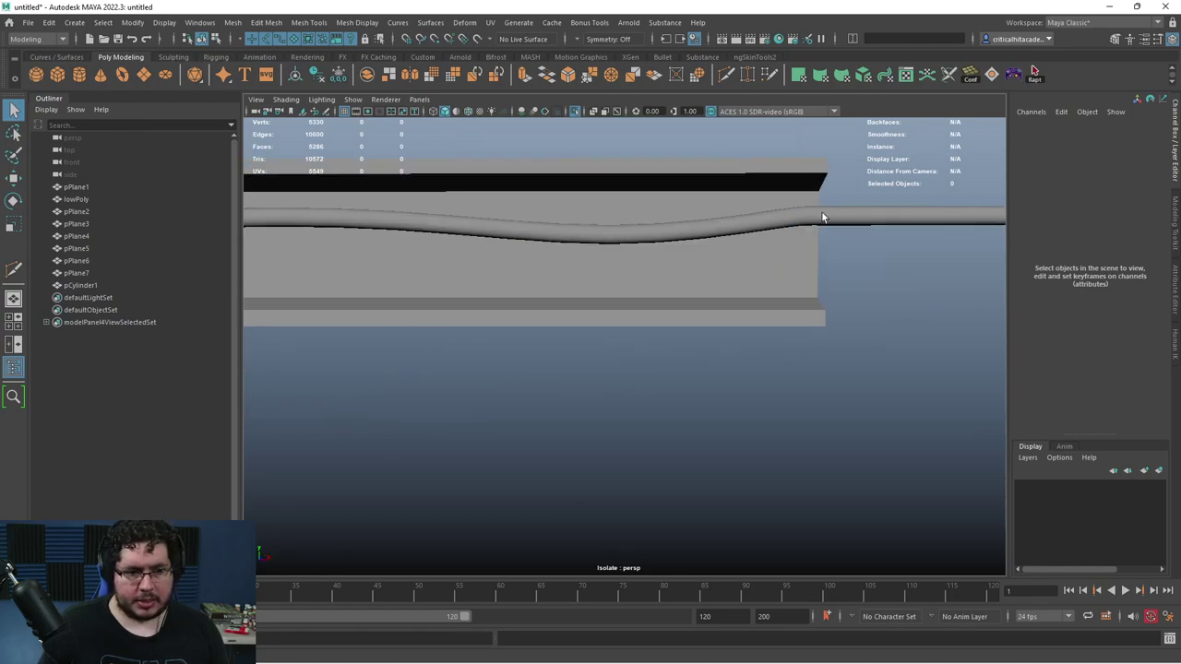
{"action": "left_click", "coordinate": [822, 218]}
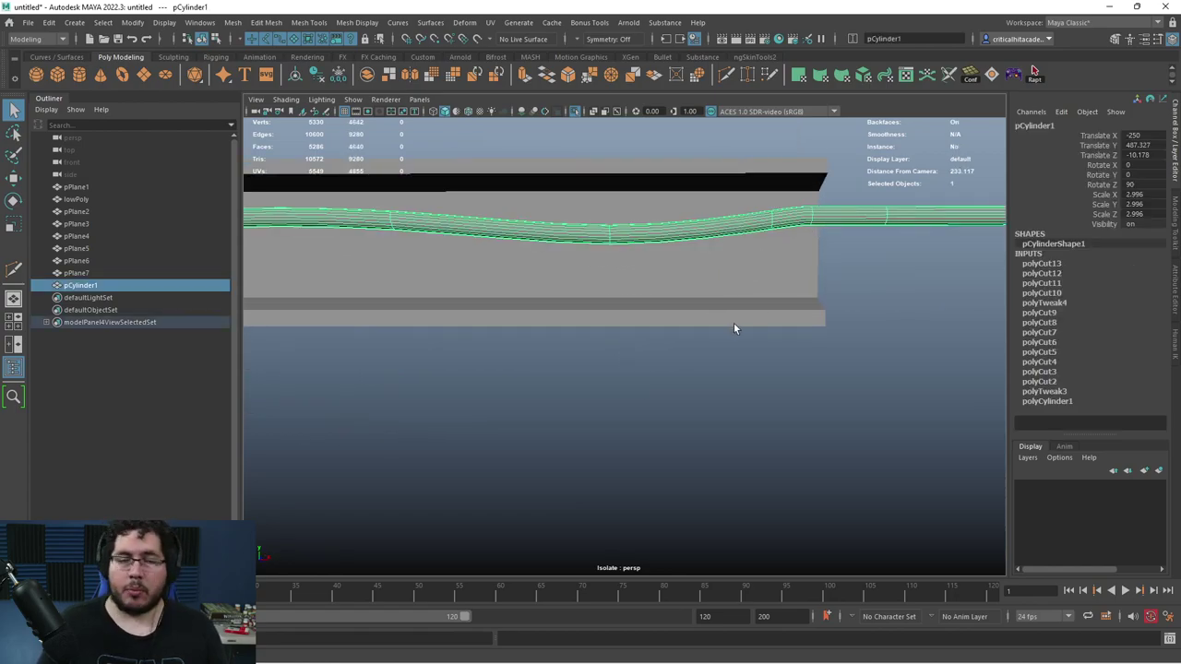
{"action": "left_click_drag", "start_coordinate": [733, 328], "coordinate": [470, 331], "text": "alt"}
{"action": "left_click", "coordinate": [470, 331]}
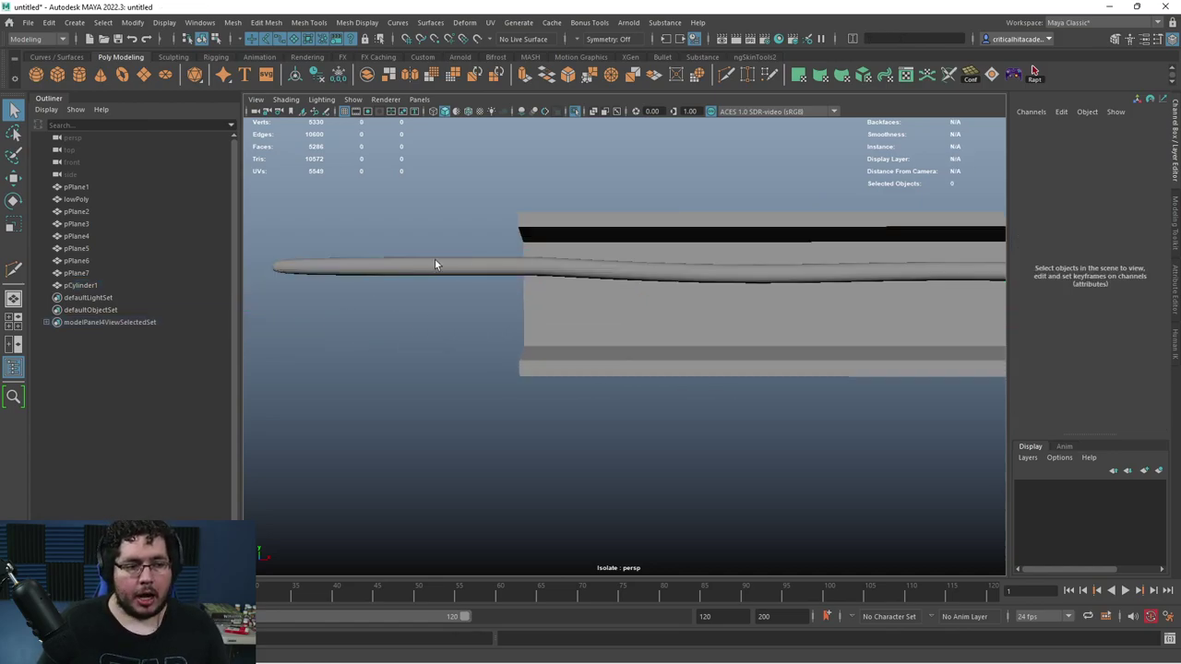
- Turn off the cable's smooth preview and delete the cap faces at both of its ends
{"action": "left_click", "coordinate": [435, 260]}
{"action": "key", "text": "1"}
{"action": "middle_click_drag", "start_coordinate": [397, 300], "coordinate": [544, 291], "text": "alt"}
{"action": "right_click_drag", "start_coordinate": [504, 264], "coordinate": [504, 297]}
{"action": "left_click_drag", "start_coordinate": [531, 216], "coordinate": [450, 314]}
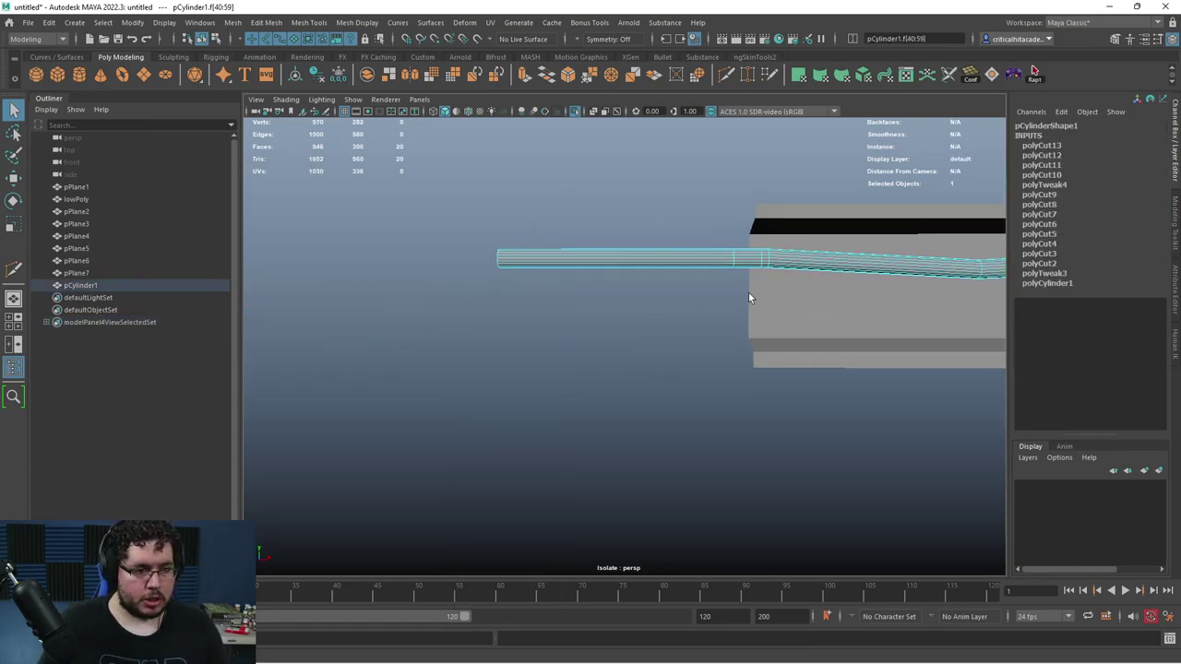
{"action": "left_click_drag", "start_coordinate": [749, 297], "coordinate": [499, 314], "text": "alt"}
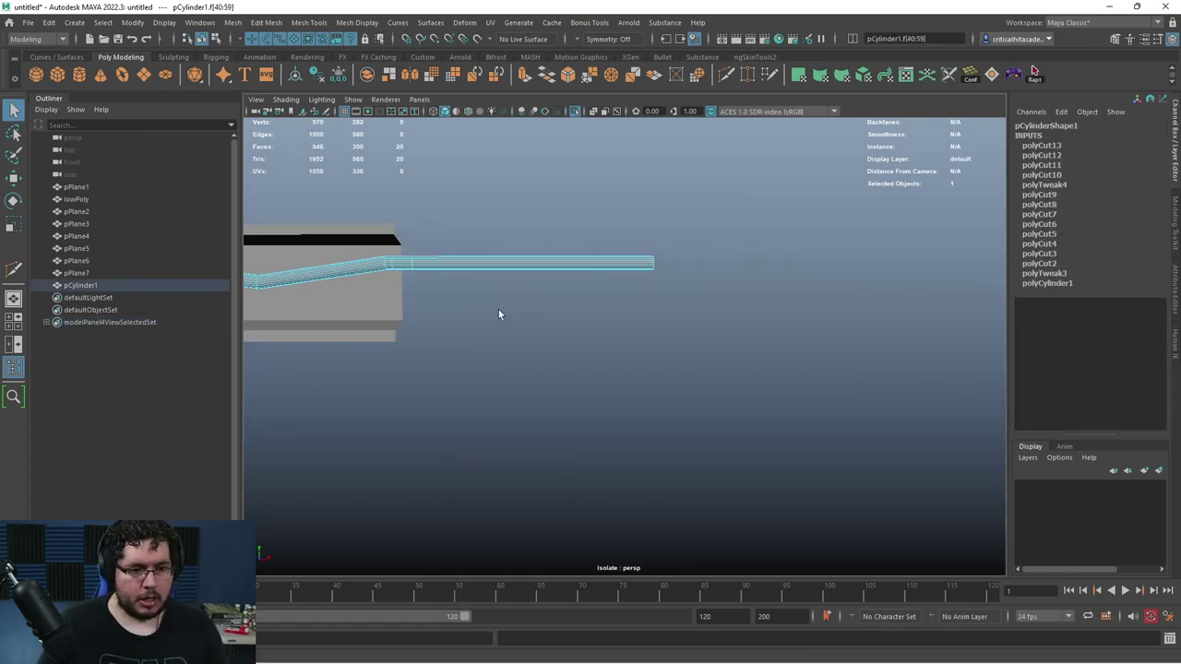
{"action": "left_click", "coordinate": [603, 292]}
{"action": "scroll", "coordinate": [563, 271], "scroll_direction": "up", "scroll_amount": 5}
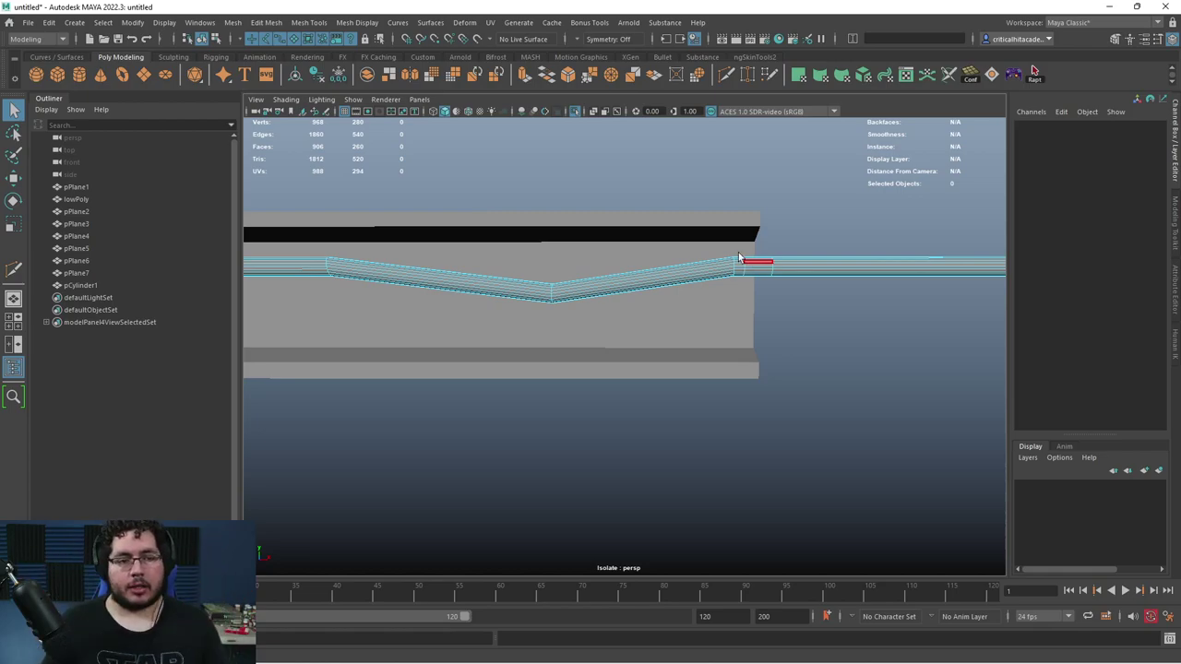
- Apply a mesh Smooth with 1 division to the whole cable
{"action": "left_click_drag", "start_coordinate": [749, 263], "coordinate": [739, 294], "text": "alt"}
{"action": "left_click", "coordinate": [739, 293]}
{"action": "left_click_drag", "start_coordinate": [806, 265], "coordinate": [451, 132], "text": "alt"}
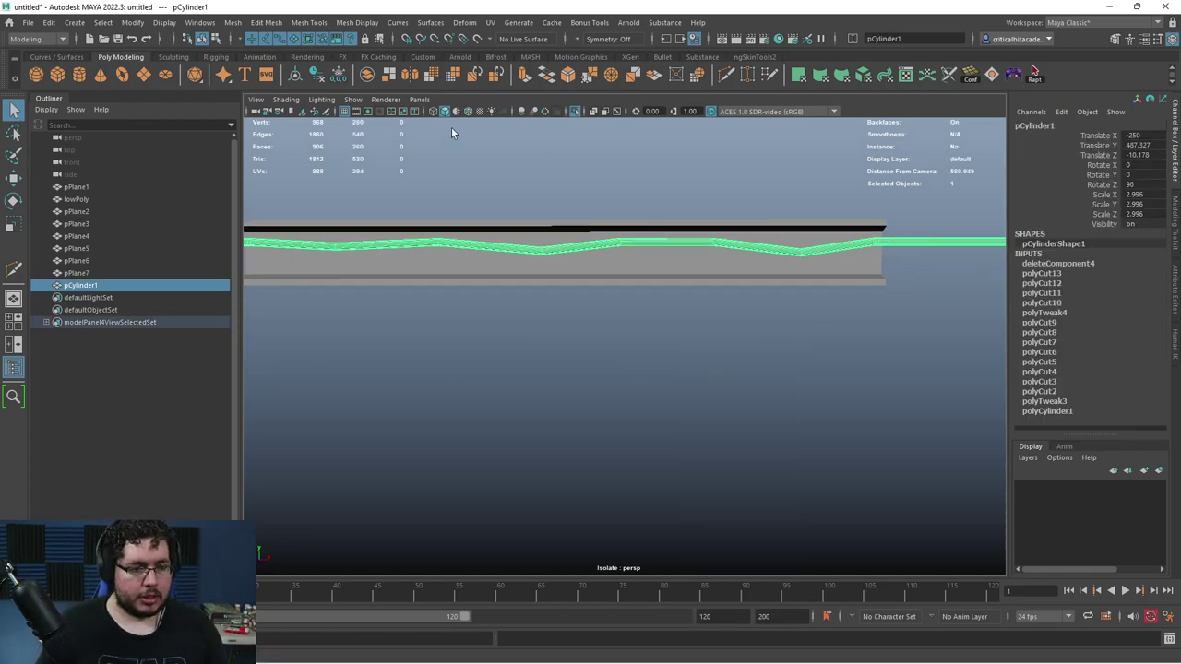
{"action": "left_click", "coordinate": [232, 22]}
{"action": "left_click", "coordinate": [268, 163]}
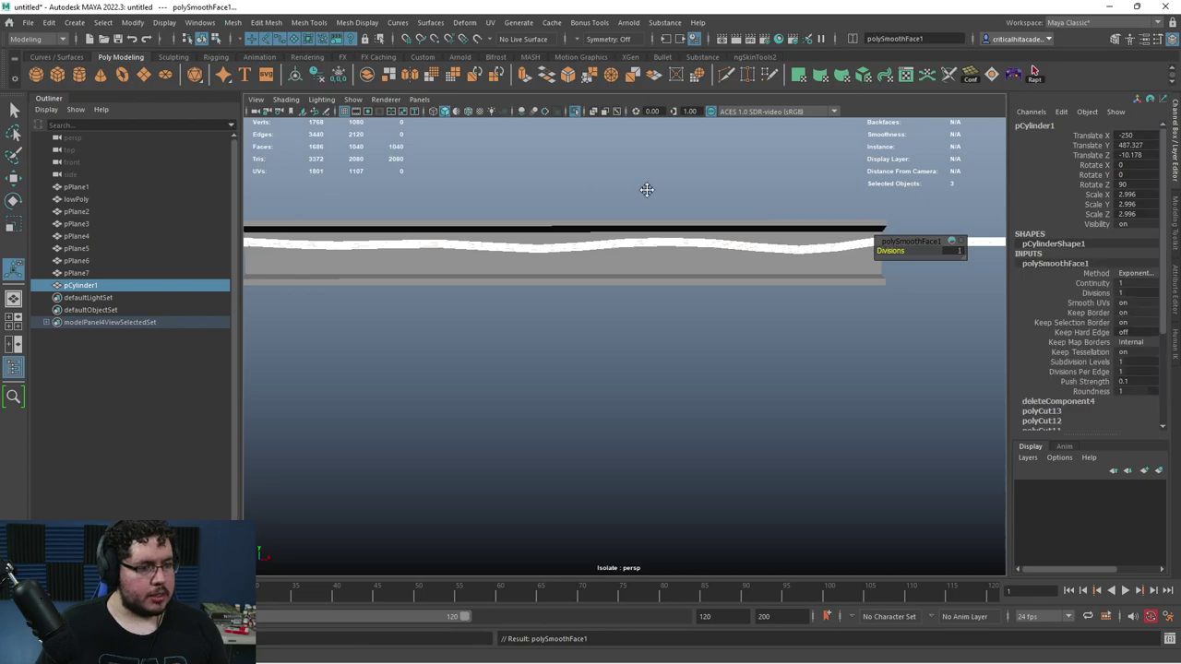
{"action": "scroll", "coordinate": [639, 254], "scroll_direction": "down", "scroll_amount": 3}
{"action": "scroll", "coordinate": [639, 250], "scroll_direction": "up", "scroll_amount": 3}
- Duplicate the smoothed cable and move the copy down to about 475.66 in Translate Y
{"action": "left_click", "coordinate": [290, 219]}
{"action": "left_click", "coordinate": [377, 237]}
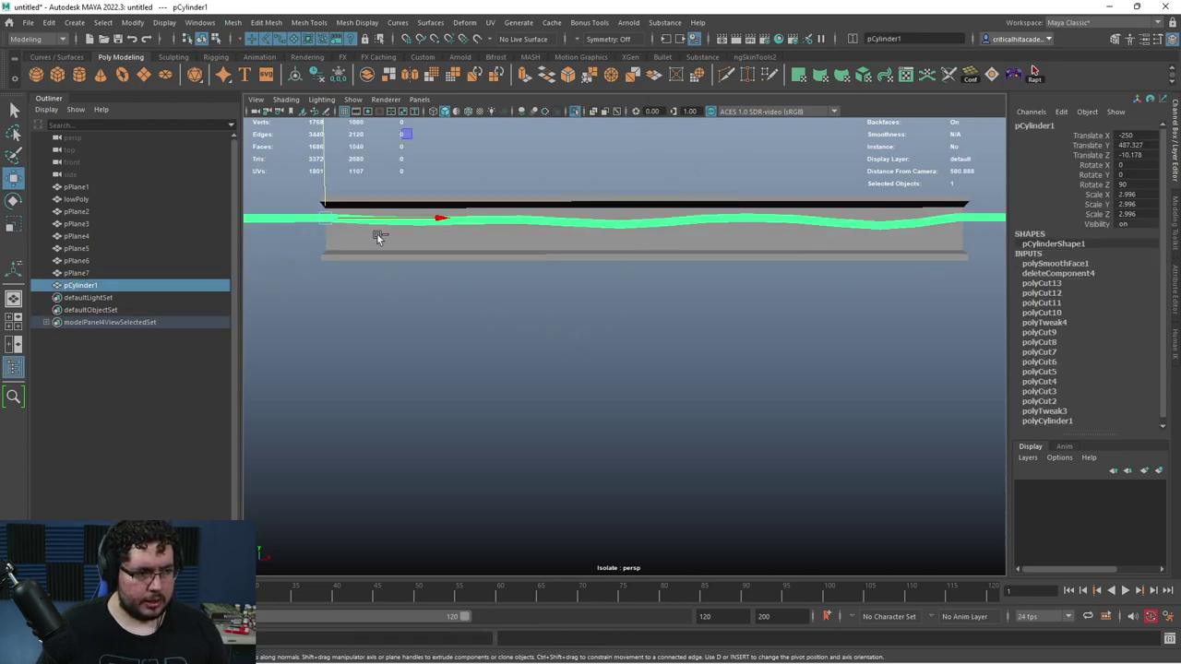
{"action": "key", "text": "ctrl+d"}
{"action": "left_click_drag", "start_coordinate": [325, 161], "coordinate": [331, 175]}
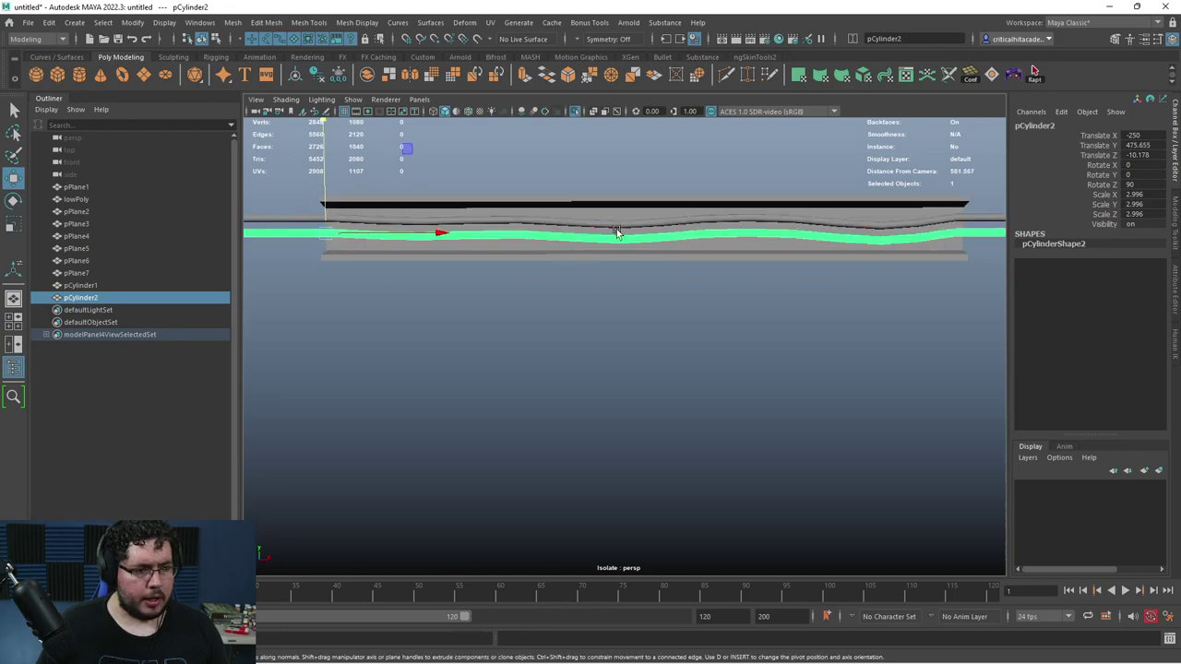
- With Soft Select on the copied cable's vertices, raise its middle dip slightly and lower the neighbouring ring
{"action": "key", "text": "1"}
{"action": "key", "text": "4"}
{"action": "key", "text": "ctrl+z"}
{"action": "right_click_drag", "start_coordinate": [599, 242], "coordinate": [537, 224]}
{"action": "left_click_drag", "start_coordinate": [639, 215], "coordinate": [614, 273]}
{"action": "key", "text": "b"}
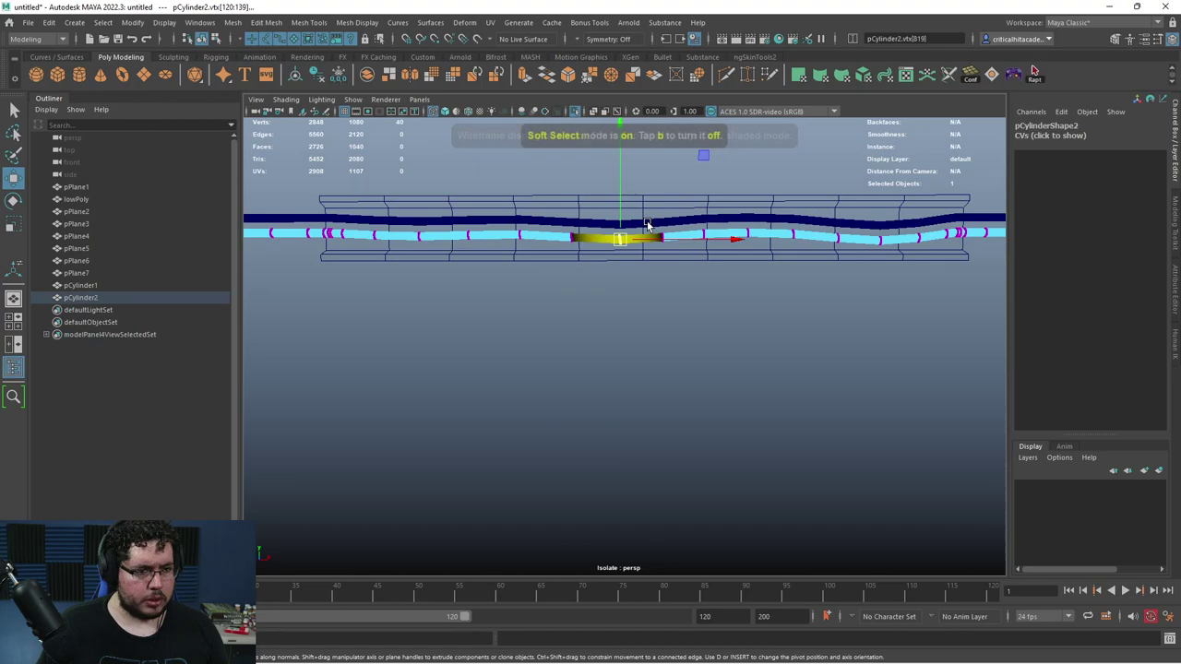
{"action": "left_click_drag", "start_coordinate": [677, 236], "coordinate": [805, 231]}
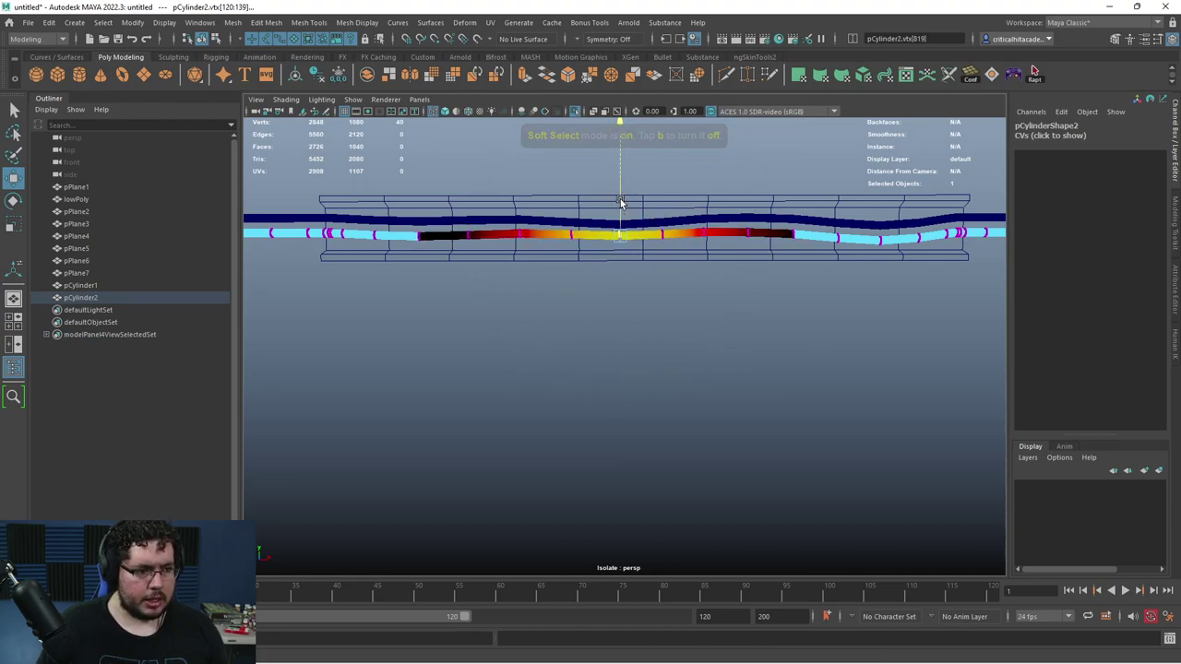
{"action": "left_click_drag", "start_coordinate": [533, 203], "coordinate": [511, 266]}
{"action": "left_click_drag", "start_coordinate": [521, 202], "coordinate": [522, 209]}
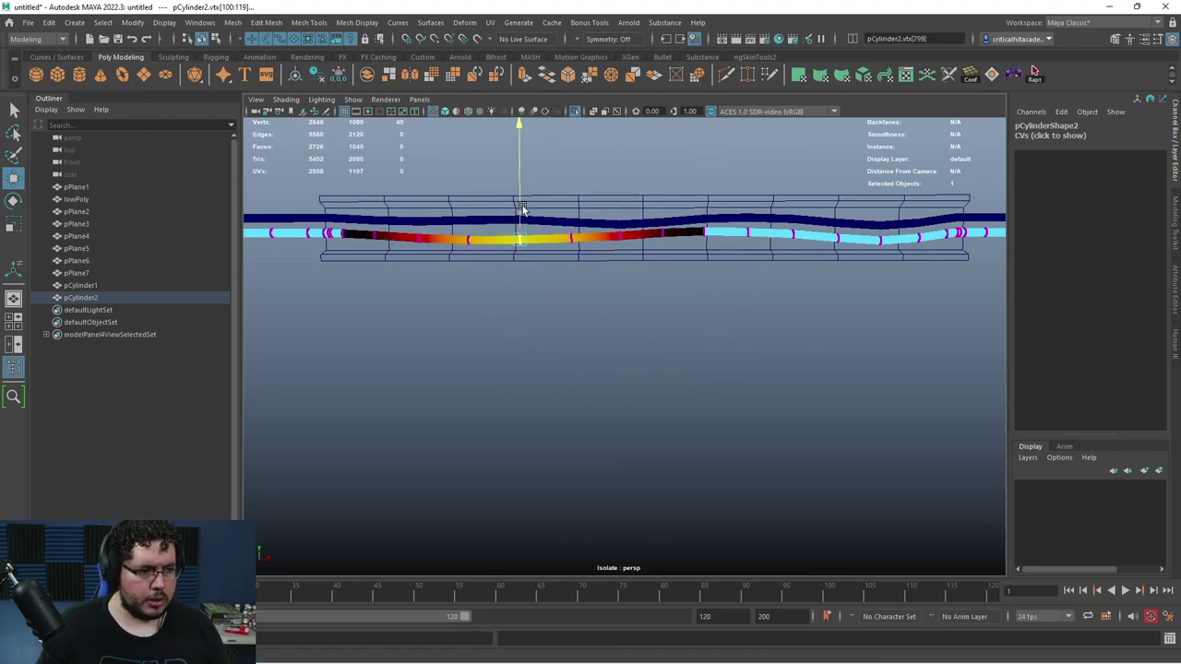
- Widen the soft selection falloff, slightly raise the copied cable's other dip, and return to object mode in shaded display
{"action": "mouse_move", "coordinate": [849, 218]}
{"action": "left_mouse_down"}
{"action": "mouse_move", "coordinate": [829, 264]}
{"action": "mouse_move", "coordinate": [835, 209]}
{"action": "left_mouse_up"}
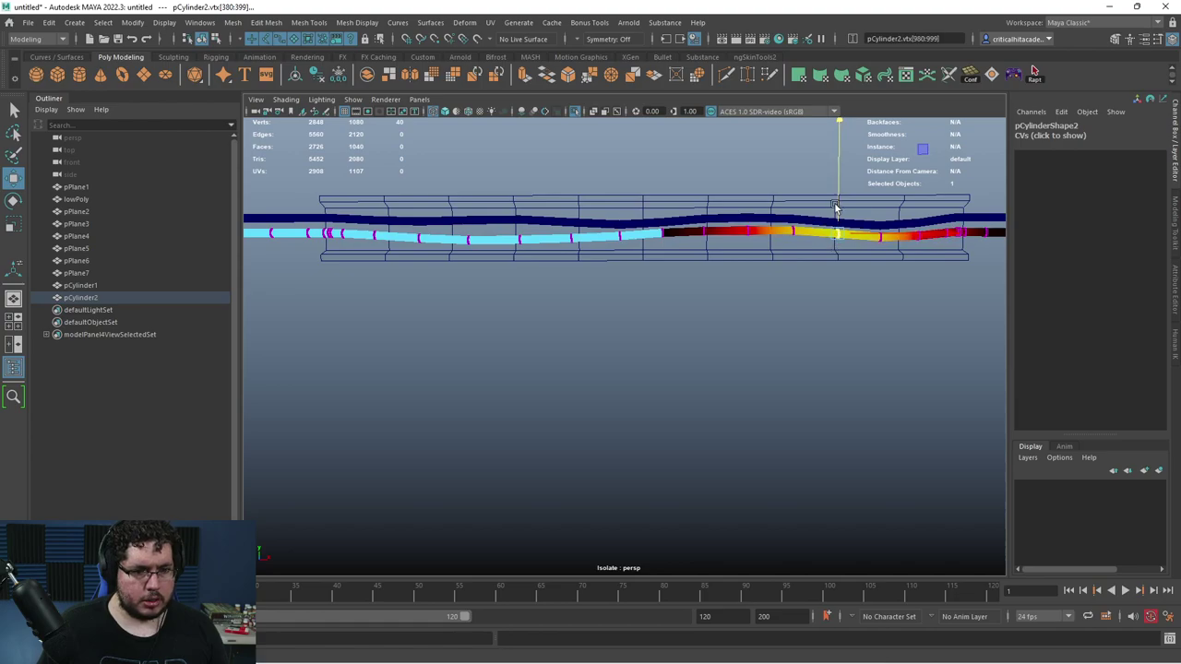
{"action": "key", "text": "ctrl+z"}
{"action": "key", "text": "b"}
{"action": "left_click_drag", "start_coordinate": [891, 273], "coordinate": [953, 266]}
{"action": "left_click_drag", "start_coordinate": [839, 214], "coordinate": [838, 211]}
{"action": "right_click_drag", "start_coordinate": [857, 232], "coordinate": [904, 185]}
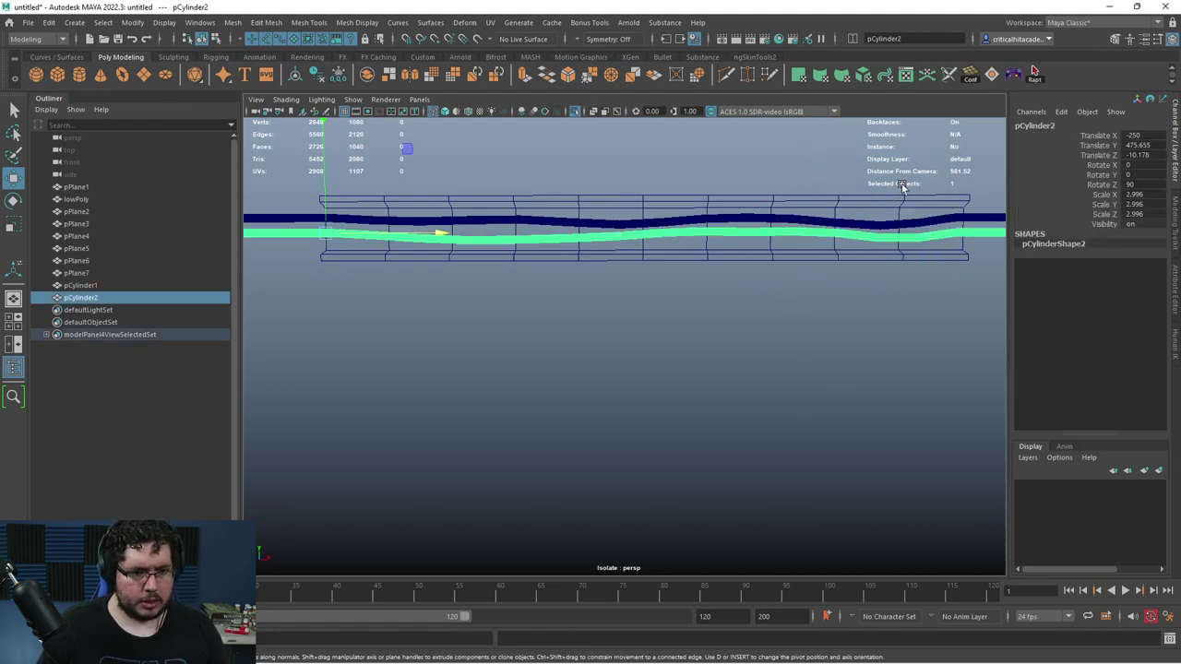
{"action": "key", "text": "6"}
{"action": "left_click", "coordinate": [807, 161]}
- Scale the channel strip along X to about 849.38 so it extends past both ends of the two cables
{"action": "scroll", "coordinate": [776, 283], "scroll_direction": "down", "scroll_amount": 3}
{"action": "scroll", "coordinate": [563, 272], "scroll_direction": "up", "scroll_amount": 3}
{"action": "left_click_drag", "start_coordinate": [553, 271], "coordinate": [685, 234], "text": "alt"}
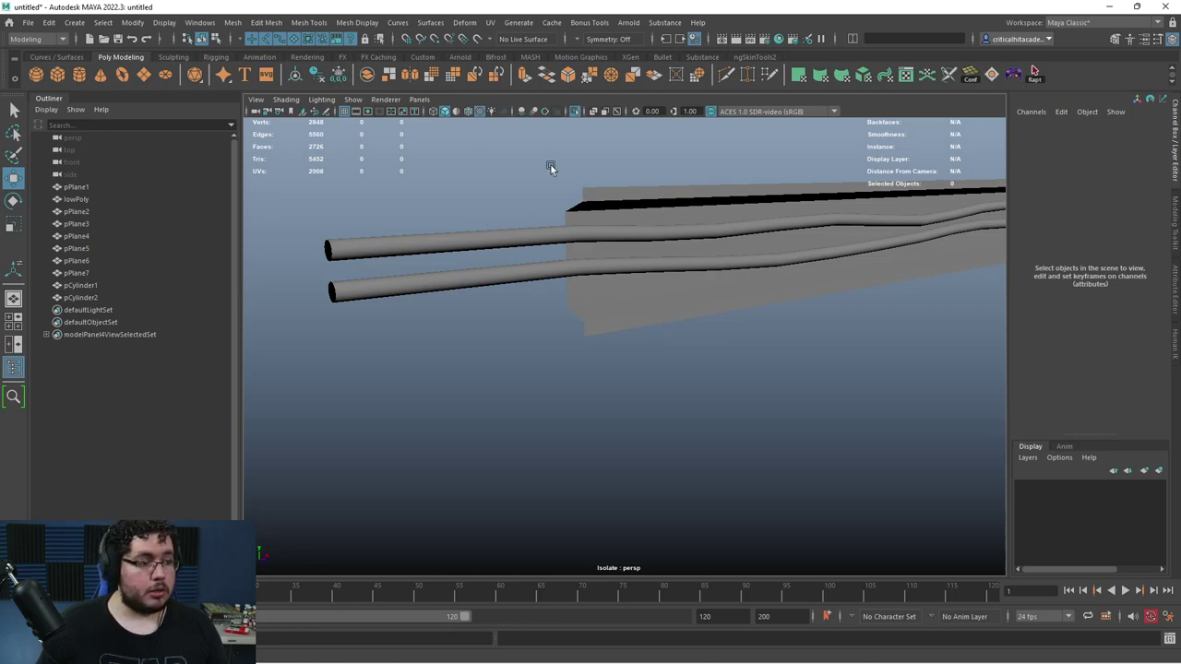
{"action": "left_click", "coordinate": [654, 190]}
{"action": "scroll", "coordinate": [600, 194], "scroll_direction": "down", "scroll_amount": 5}
{"action": "key", "text": "r"}
{"action": "left_click_drag", "start_coordinate": [646, 372], "coordinate": [722, 358]}
{"action": "left_click", "coordinate": [669, 323]}
{"action": "scroll", "coordinate": [604, 282], "scroll_direction": "up", "scroll_amount": 2}
{"action": "middle_click_drag", "start_coordinate": [517, 269], "coordinate": [626, 298], "text": "alt"}
{"action": "scroll", "coordinate": [627, 298], "scroll_direction": "up", "scroll_amount": 2}
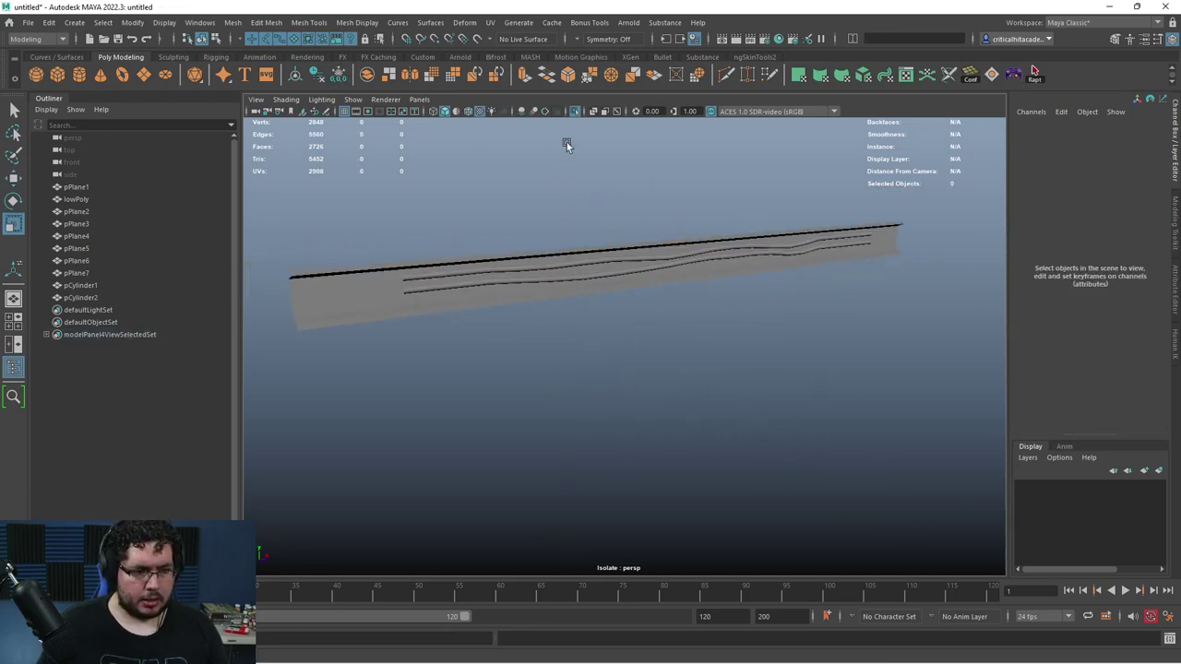
- Leave isolation and examine the channel strip and its cables against the other wall pieces
{"action": "left_click", "coordinate": [576, 112]}
{"action": "left_click_drag", "start_coordinate": [631, 210], "coordinate": [701, 258], "text": "alt"}
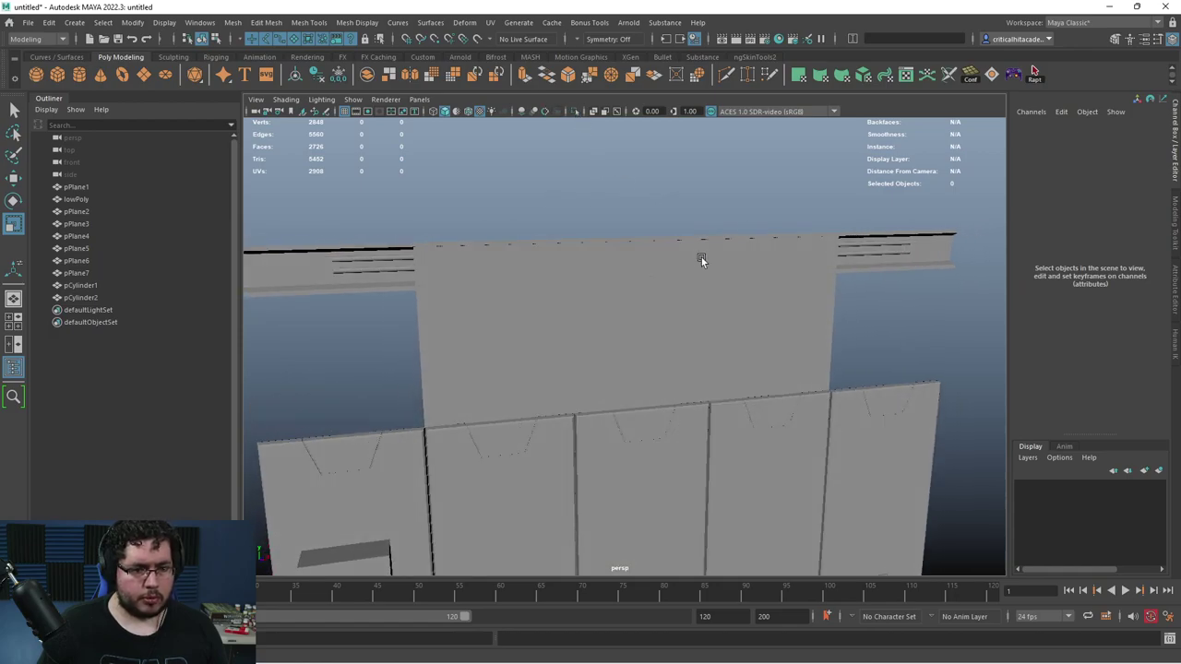
{"action": "left_click_drag", "start_coordinate": [384, 257], "coordinate": [576, 297], "text": "alt"}
{"action": "left_click_drag", "start_coordinate": [448, 187], "coordinate": [421, 357]}
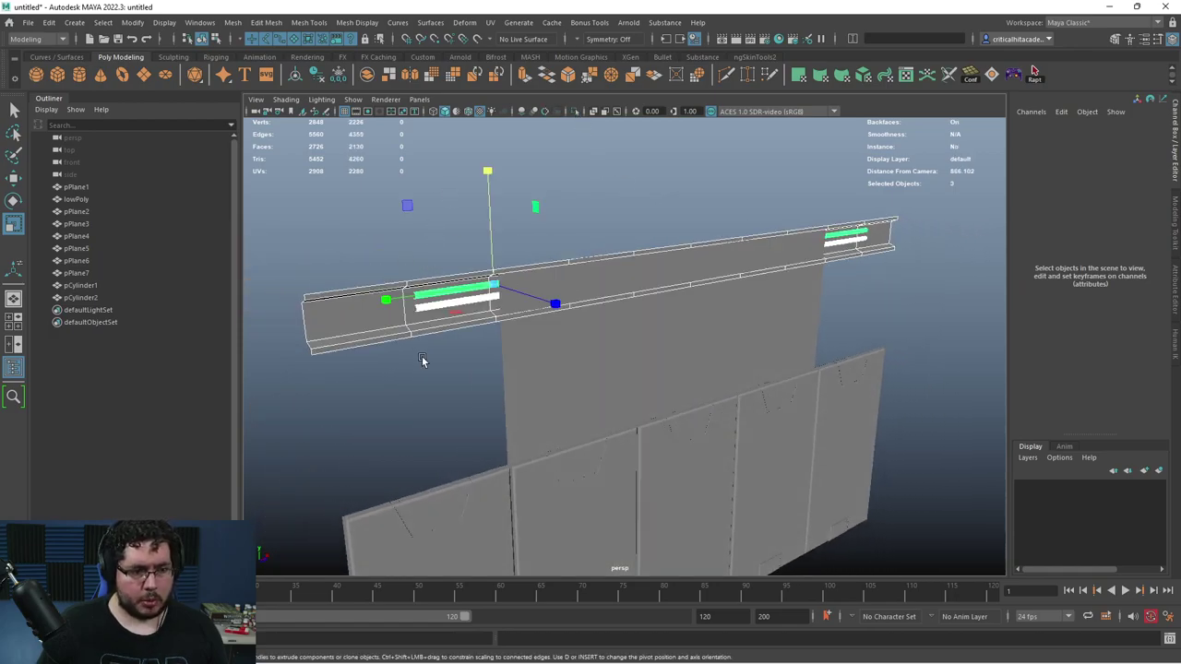
{"action": "middle_click_drag", "start_coordinate": [552, 360], "coordinate": [549, 222], "text": "alt"}
{"action": "left_click", "coordinate": [661, 240]}
{"action": "middle_click_drag", "start_coordinate": [648, 207], "coordinate": [640, 309], "text": "alt"}
{"action": "key", "text": "6"}
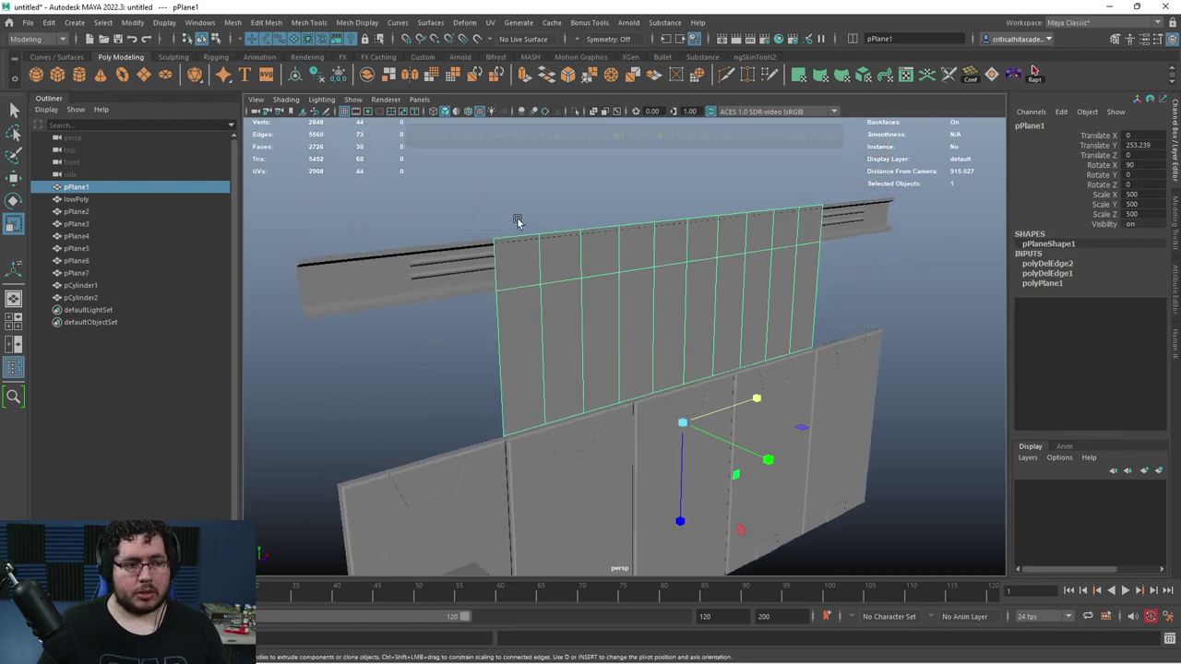
{"action": "left_click", "coordinate": [530, 232]}
{"action": "left_click", "coordinate": [529, 255]}
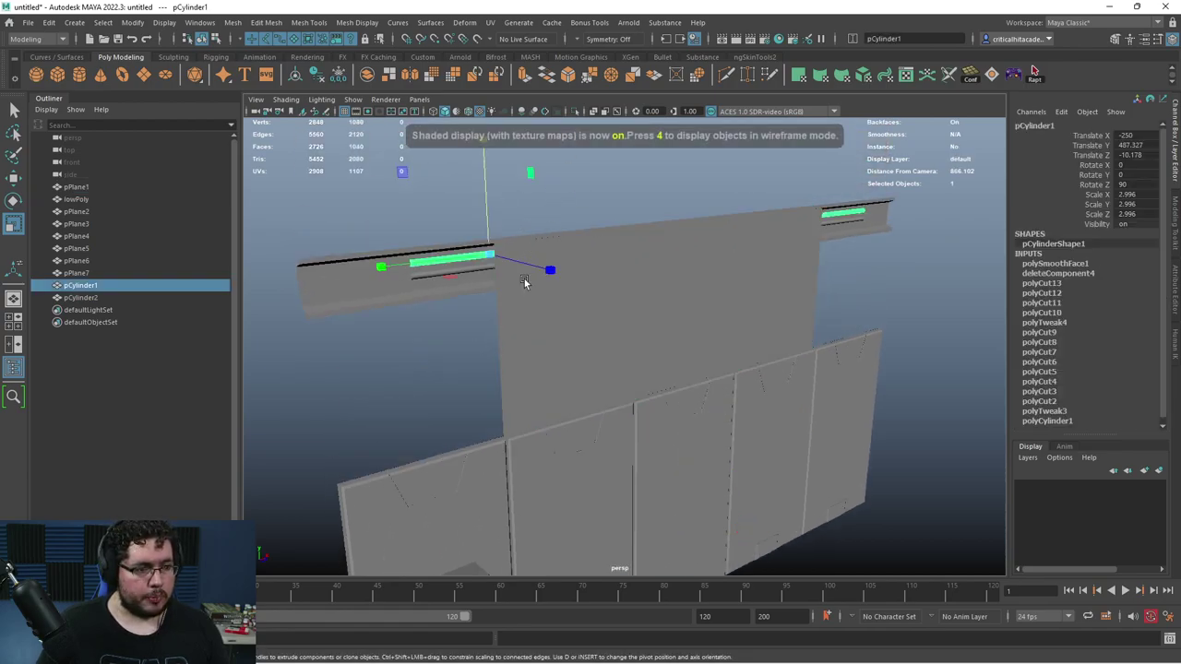
{"action": "left_click", "coordinate": [524, 282]}
{"action": "left_click", "coordinate": [476, 271]}
{"action": "left_click", "coordinate": [425, 296]}
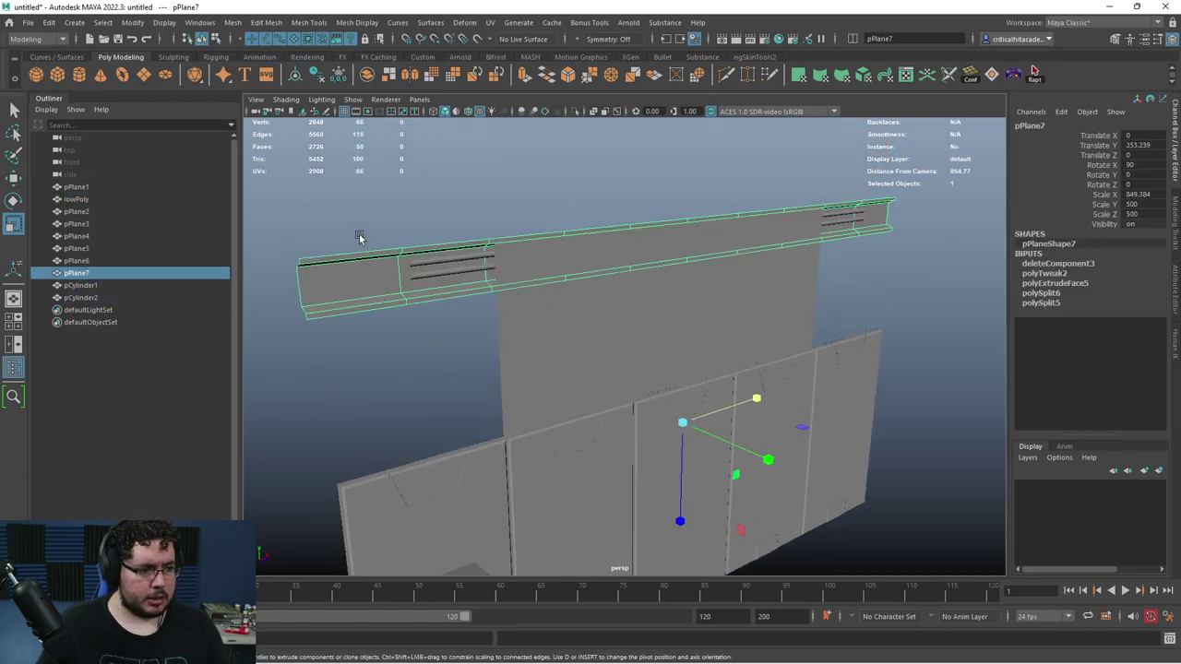
{"action": "left_click_drag", "start_coordinate": [447, 224], "coordinate": [527, 313]}
{"action": "left_click", "coordinate": [604, 217]}
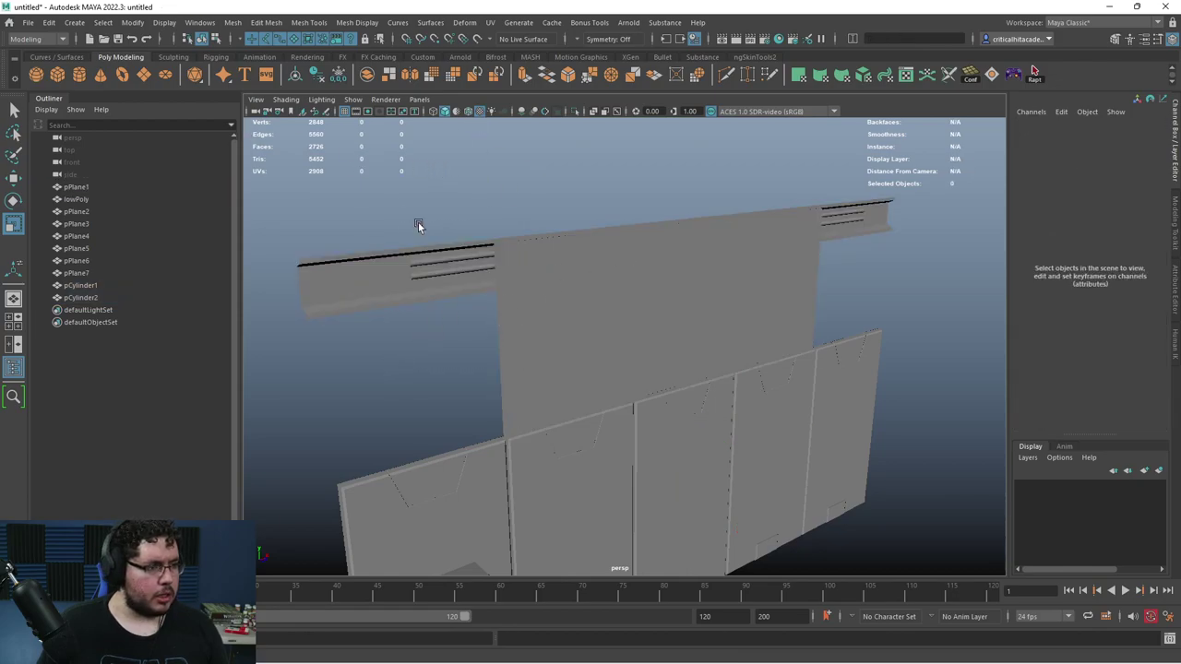
- Isolate the channel strip together with its two cables
{"action": "left_click_drag", "start_coordinate": [418, 226], "coordinate": [434, 269]}
{"action": "left_click", "coordinate": [575, 111]}
{"action": "left_click", "coordinate": [599, 229]}
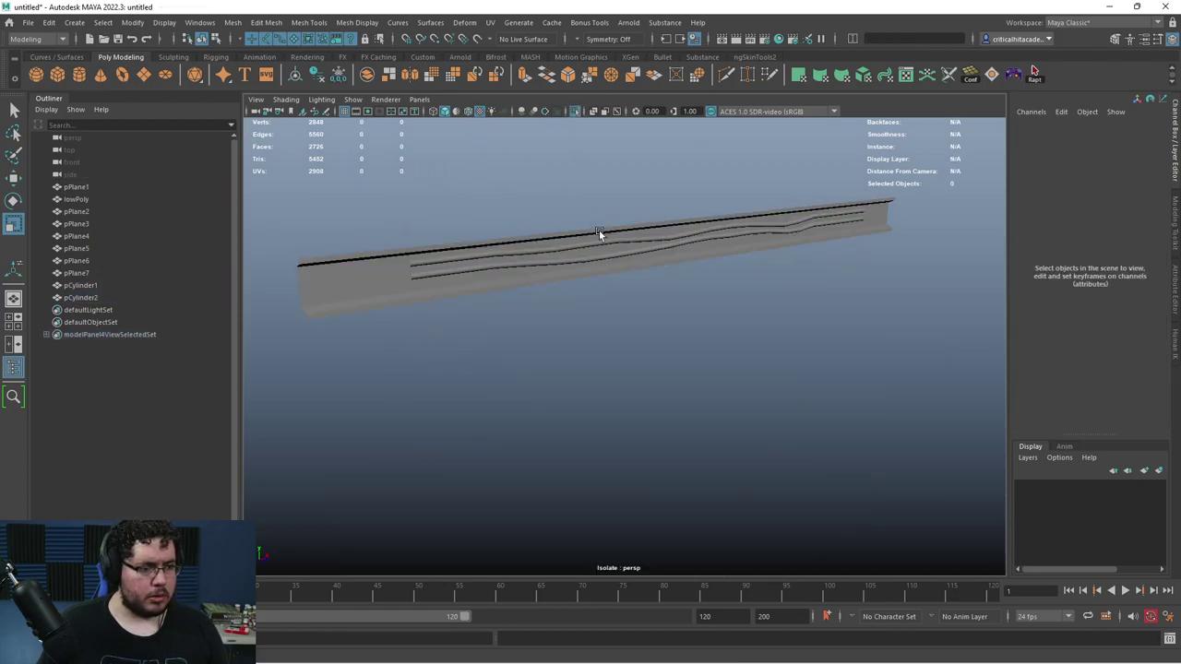
{"action": "right_click_drag", "start_coordinate": [598, 230], "coordinate": [652, 291], "text": "alt"}
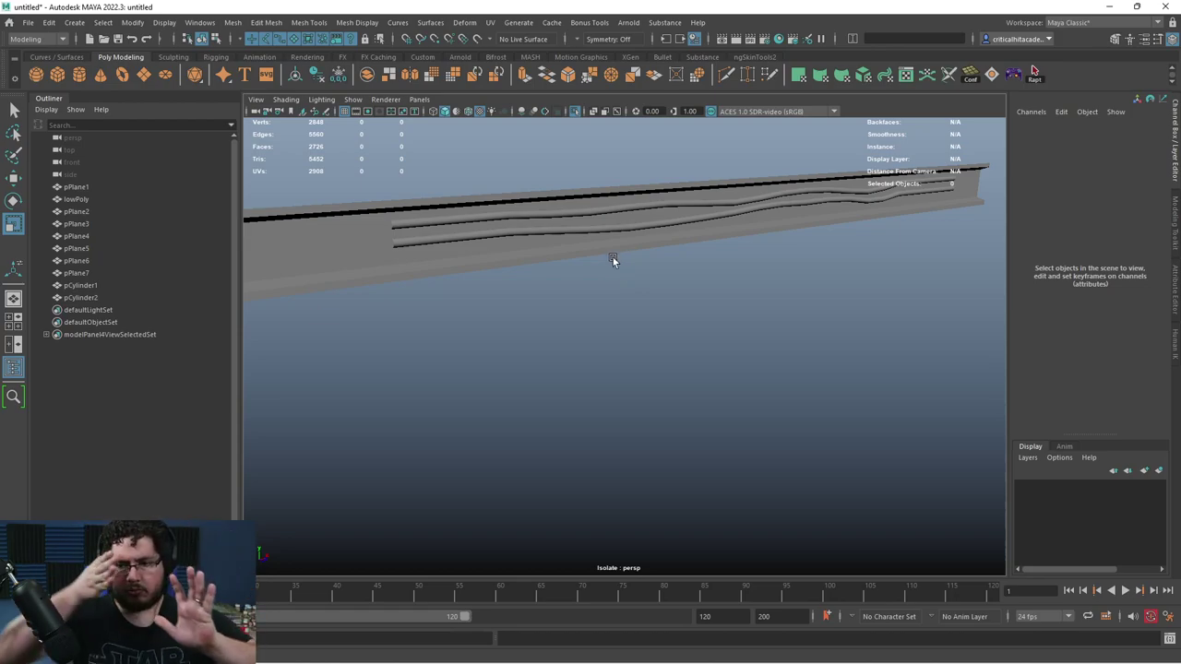
- Create a polygon cube and raise it to the cables, at about 485.6 in Translate Y
{"action": "left_click", "coordinate": [65, 80]}
{"action": "right_click_drag", "start_coordinate": [733, 367], "coordinate": [627, 337], "text": "alt"}
{"action": "key", "text": "w"}
{"action": "left_click_drag", "start_coordinate": [665, 354], "coordinate": [623, 219]}
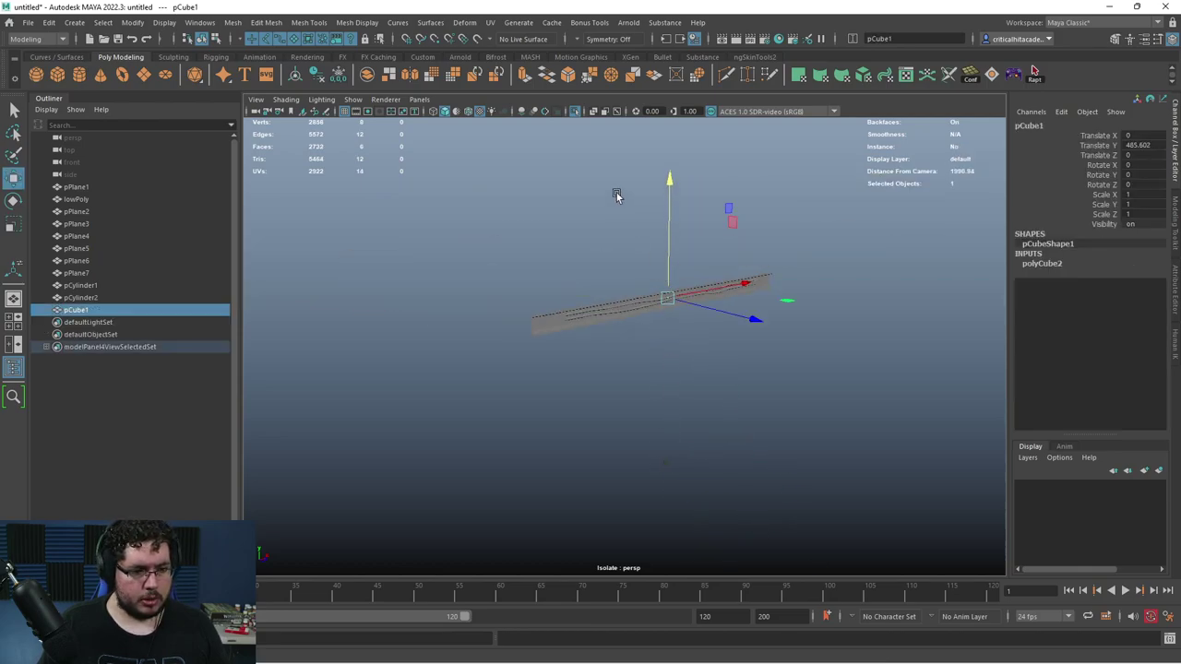
{"action": "key", "text": "f"}
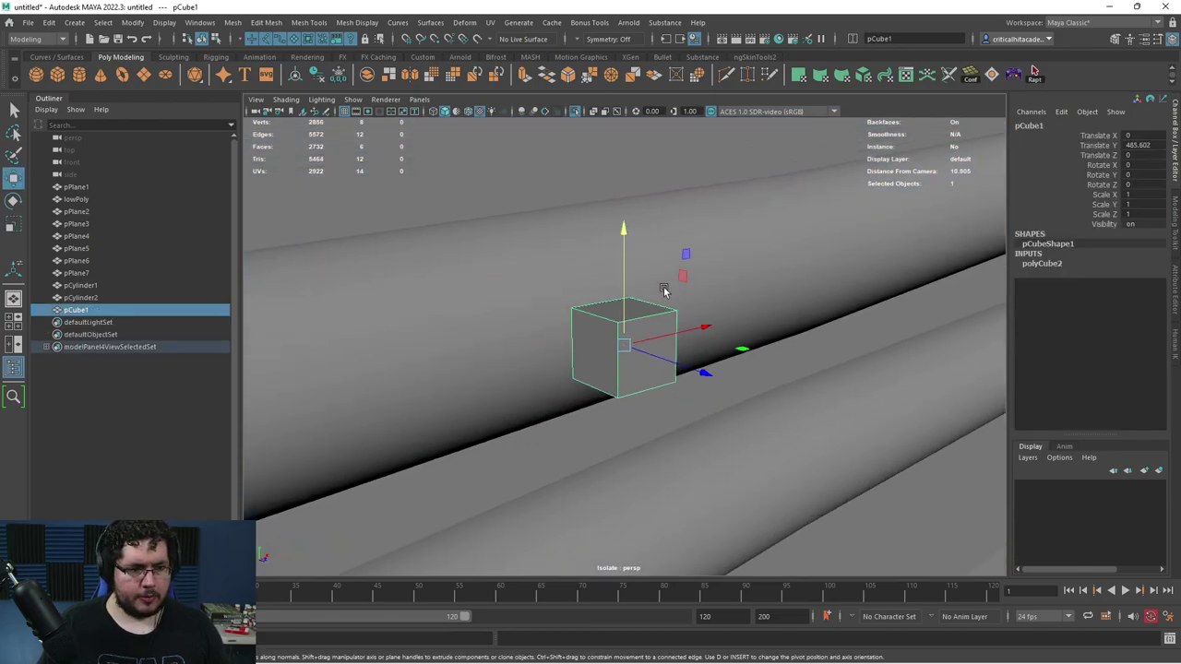
- Scale the cube into a tall thin bar of about 3.03 by 43.64 by 3.03
{"action": "key", "text": "r"}
{"action": "right_click_drag", "start_coordinate": [665, 291], "coordinate": [627, 242], "text": "alt"}
{"action": "left_click_drag", "start_coordinate": [625, 237], "coordinate": [624, 26]}
{"action": "left_click_drag", "start_coordinate": [624, 346], "coordinate": [649, 356]}
{"action": "left_click_drag", "start_coordinate": [625, 236], "coordinate": [618, 27]}
{"action": "left_click", "coordinate": [622, 197], "text": "shift"}
{"action": "left_click_drag", "start_coordinate": [629, 247], "coordinate": [627, 174], "text": "alt"}
{"action": "key", "text": "ctrl+z"}
- Position the bar across both cables inside the channel, at about 477.23 in Y and -3.82 in Z
{"action": "key", "text": "w"}
{"action": "left_click_drag", "start_coordinate": [648, 319], "coordinate": [681, 354], "text": "alt"}
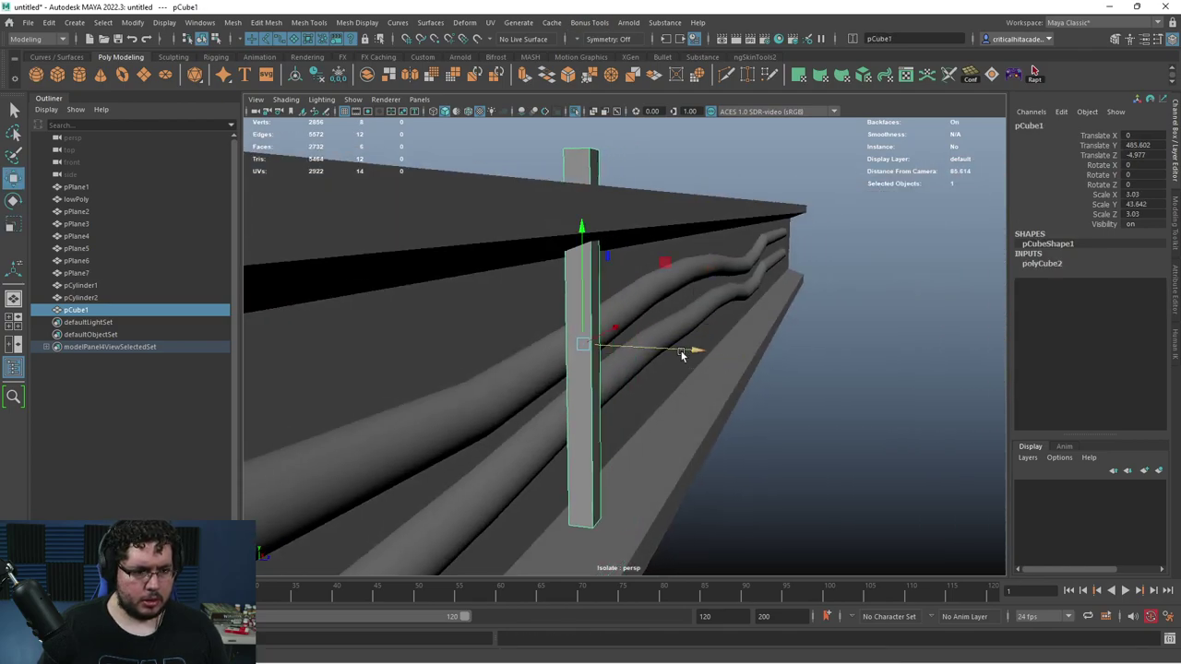
{"action": "left_click_drag", "start_coordinate": [580, 221], "coordinate": [710, 370]}
{"action": "key", "text": "super+space"}
{"action": "key", "text": "ctrl+z"}
{"action": "left_click_drag", "start_coordinate": [709, 369], "coordinate": [537, 373], "text": "alt"}
{"action": "scroll", "coordinate": [539, 373], "scroll_direction": "down", "scroll_amount": 5}
{"action": "right_click_drag", "start_coordinate": [539, 373], "coordinate": [617, 278], "text": "alt"}
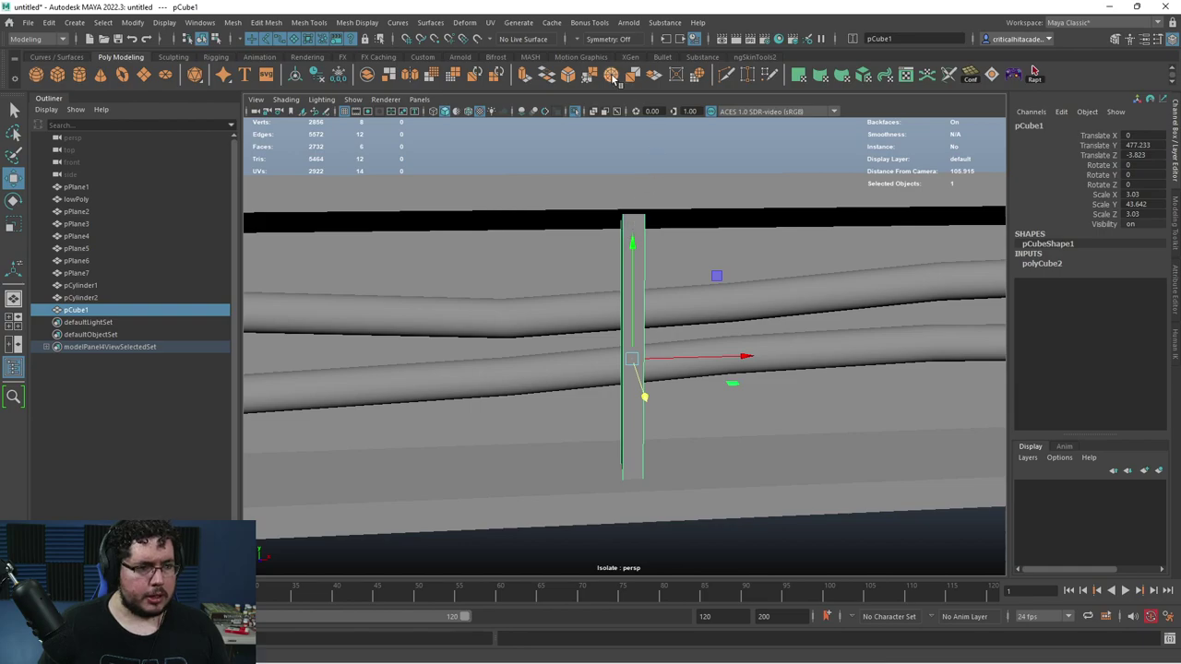
- Bevel the bar's edges with a fraction of 0.5 and 1 segment
{"action": "left_click", "coordinate": [569, 79]}
{"action": "left_click_drag", "start_coordinate": [699, 289], "coordinate": [646, 337], "text": "alt"}
{"action": "left_click", "coordinate": [624, 321]}
{"action": "left_click", "coordinate": [640, 319]}
- Switch to a wireframe front view and turn off isolation to show the surrounding wall pieces around the bar
{"action": "key", "text": "space"}
{"action": "scroll", "coordinate": [646, 339], "scroll_direction": "down", "scroll_amount": 4}
{"action": "key", "text": "4"}
{"action": "key", "text": "f"}
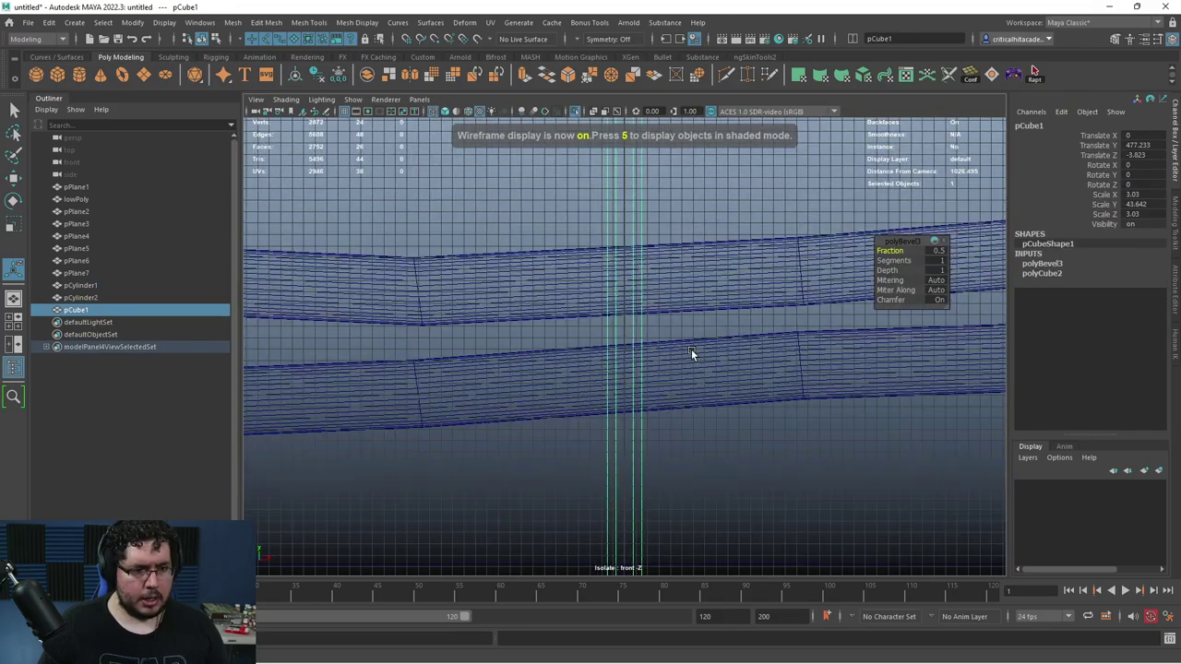
{"action": "scroll", "coordinate": [691, 349], "scroll_direction": "down", "scroll_amount": 10}
{"action": "scroll", "coordinate": [691, 349], "scroll_direction": "up", "scroll_amount": 7}
{"action": "scroll", "coordinate": [691, 349], "scroll_direction": "up", "scroll_amount": 4}
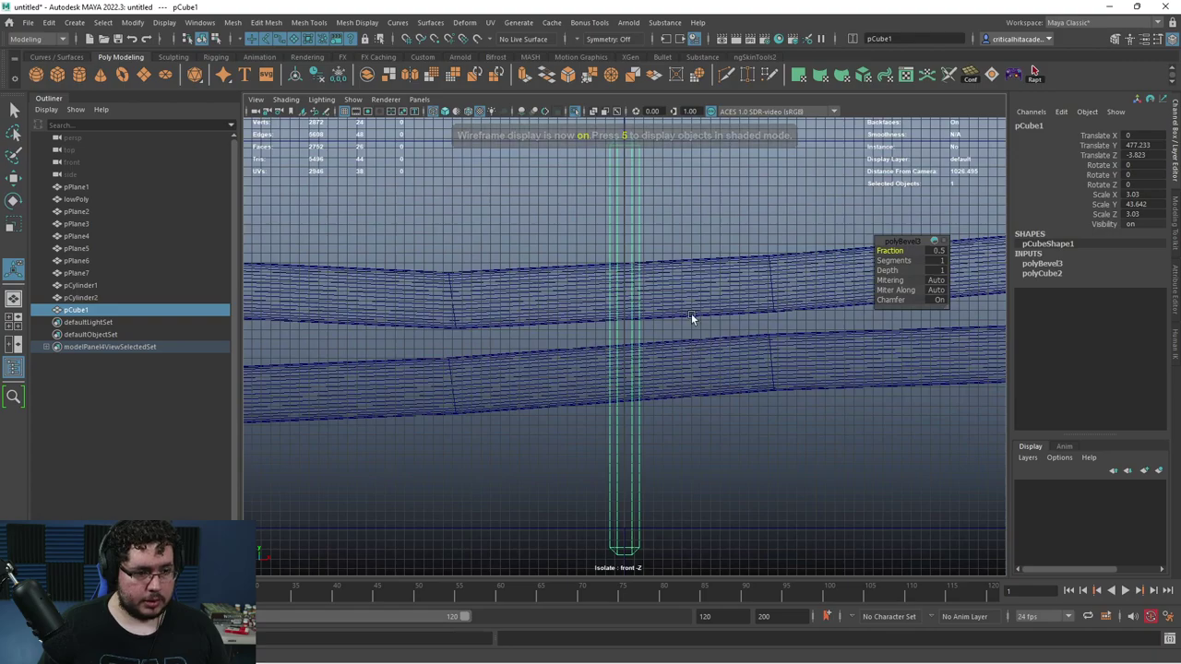
{"action": "scroll", "coordinate": [676, 374], "scroll_direction": "down", "scroll_amount": 12}
{"action": "middle_click_drag", "start_coordinate": [691, 312], "coordinate": [679, 365], "text": "alt"}
{"action": "scroll", "coordinate": [625, 385], "scroll_direction": "down", "scroll_amount": 1}
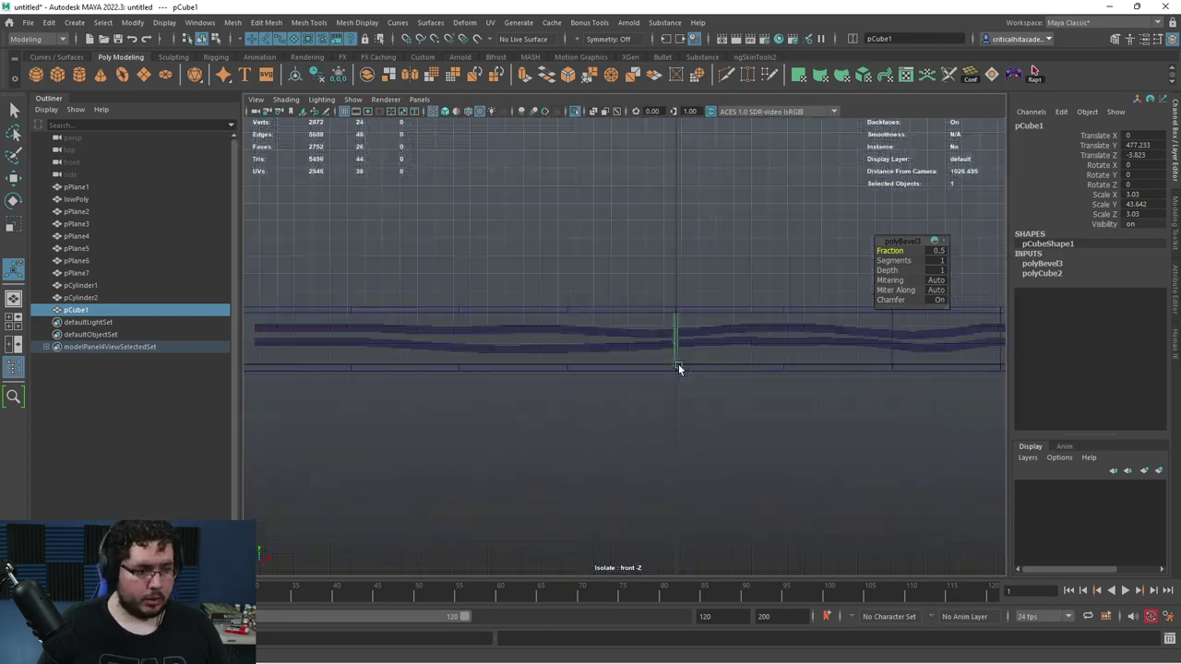
{"action": "key", "text": "4"}
{"action": "scroll", "coordinate": [666, 343], "scroll_direction": "down", "scroll_amount": 5}
{"action": "scroll", "coordinate": [666, 344], "scroll_direction": "up", "scroll_amount": 5}
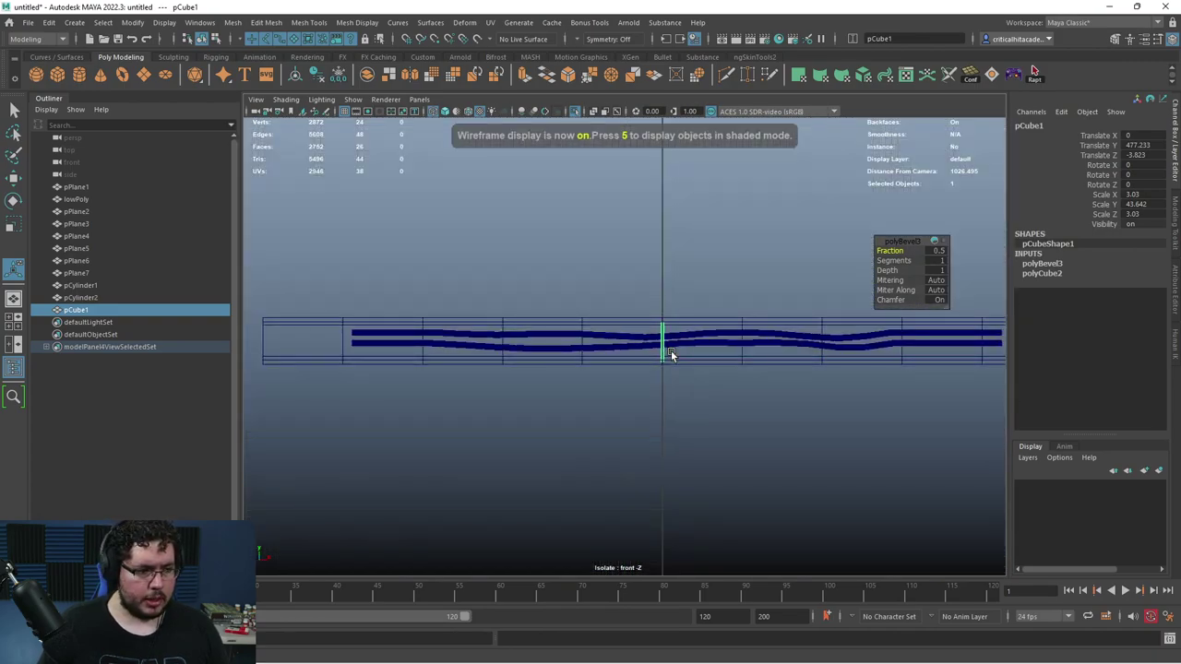
{"action": "key", "text": "w"}
{"action": "left_click", "coordinate": [575, 110]}
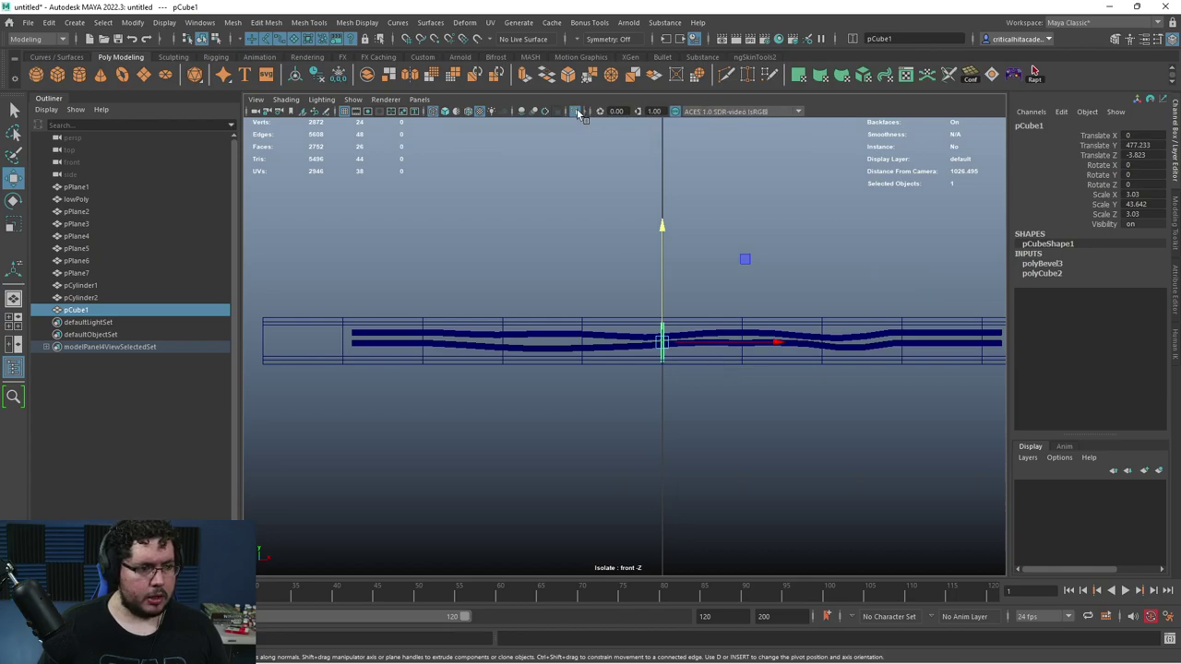
{"action": "middle_click_drag", "start_coordinate": [638, 319], "coordinate": [684, 282], "text": "alt"}
{"action": "scroll", "coordinate": [701, 297], "scroll_direction": "up", "scroll_amount": 2}
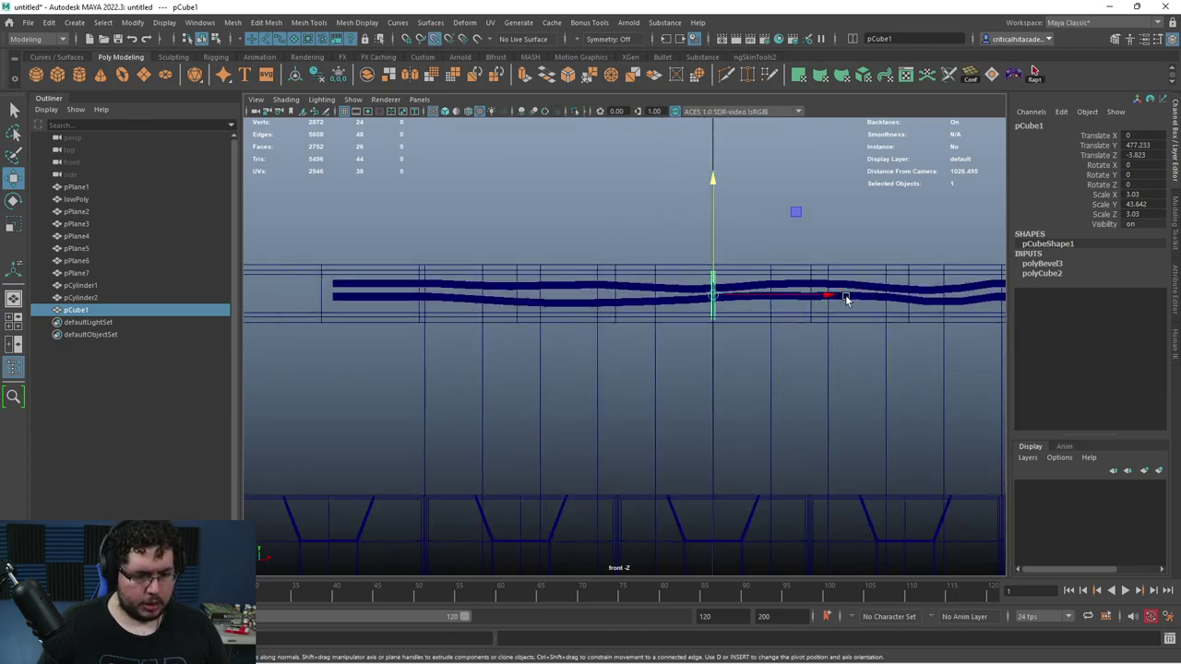
- Move the bar along X to the wall plane's side edge, snapping it to the grid at -250
{"action": "left_click_drag", "start_coordinate": [845, 294], "coordinate": [649, 303]}
{"action": "left_click_drag", "start_coordinate": [426, 313], "coordinate": [423, 311]}
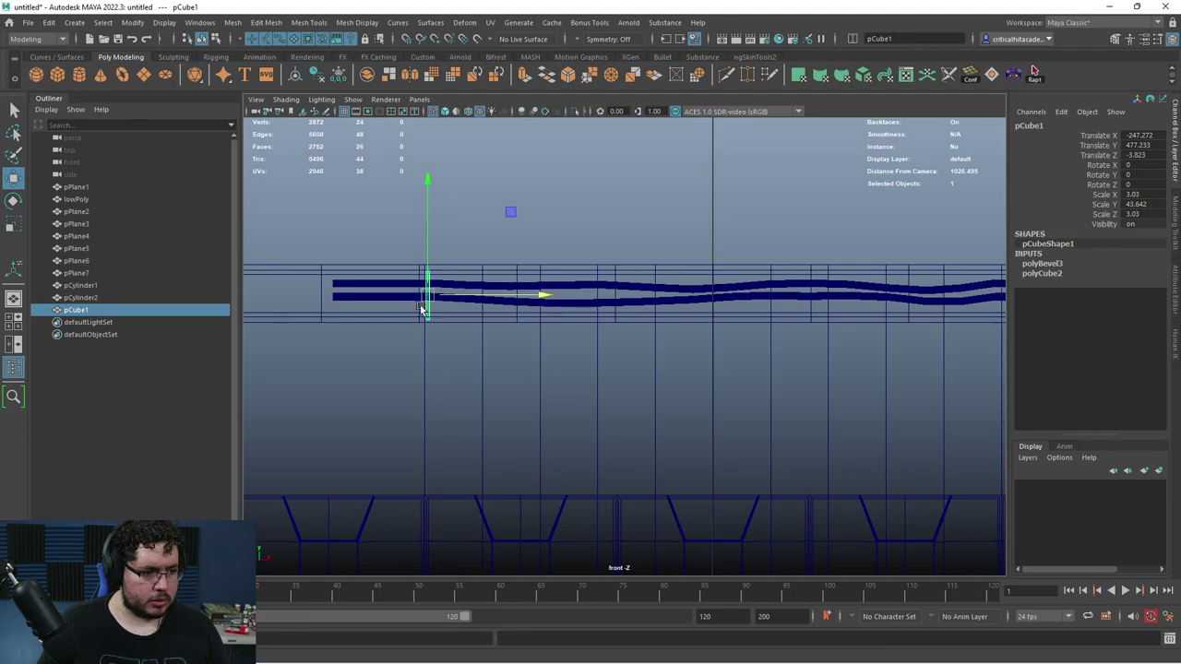
{"action": "scroll", "coordinate": [569, 347], "scroll_direction": "up", "scroll_amount": 4}
{"action": "middle_click_drag", "start_coordinate": [423, 312], "coordinate": [783, 374], "text": "alt"}
{"action": "scroll", "coordinate": [658, 347], "scroll_direction": "up", "scroll_amount": 4}
{"action": "scroll", "coordinate": [782, 374], "scroll_direction": "up", "scroll_amount": 3}
{"action": "key", "text": "x"}
{"action": "left_click_drag", "start_coordinate": [696, 312], "coordinate": [564, 451]}
{"action": "scroll", "coordinate": [565, 475], "scroll_direction": "down", "scroll_amount": 10}
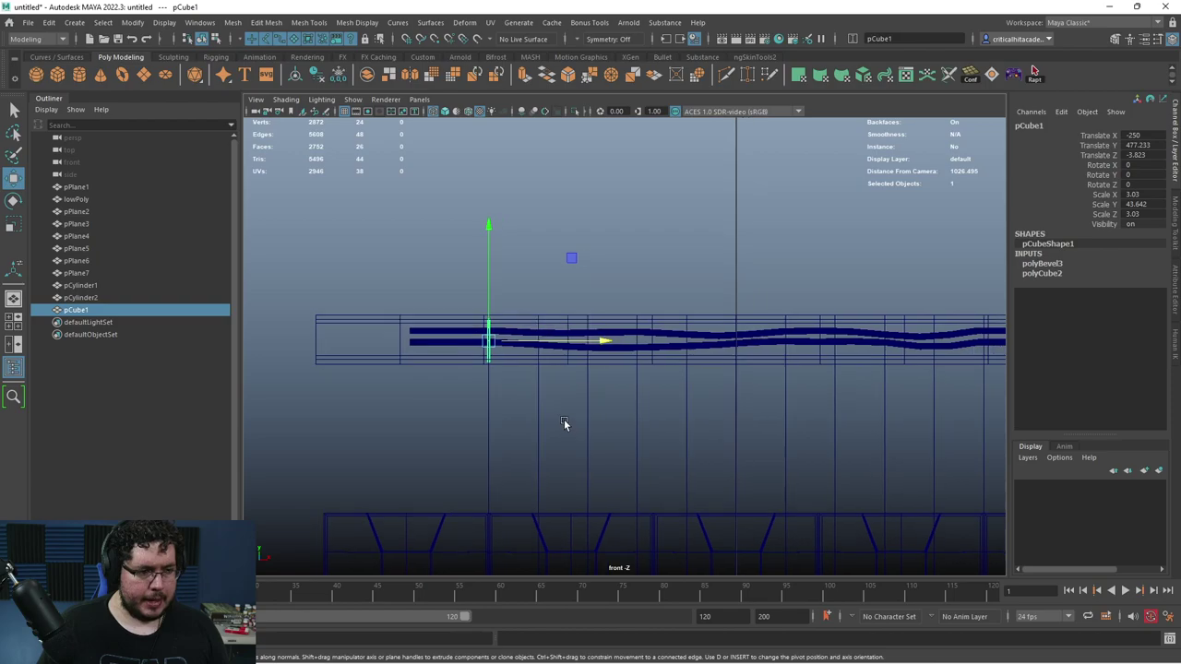
- Examine how the bar lines up with the wall plane's edge and divisions and with the two cables
{"action": "middle_click_drag", "start_coordinate": [564, 422], "coordinate": [393, 360], "text": "alt"}
{"action": "scroll", "coordinate": [393, 361], "scroll_direction": "down", "scroll_amount": 1}
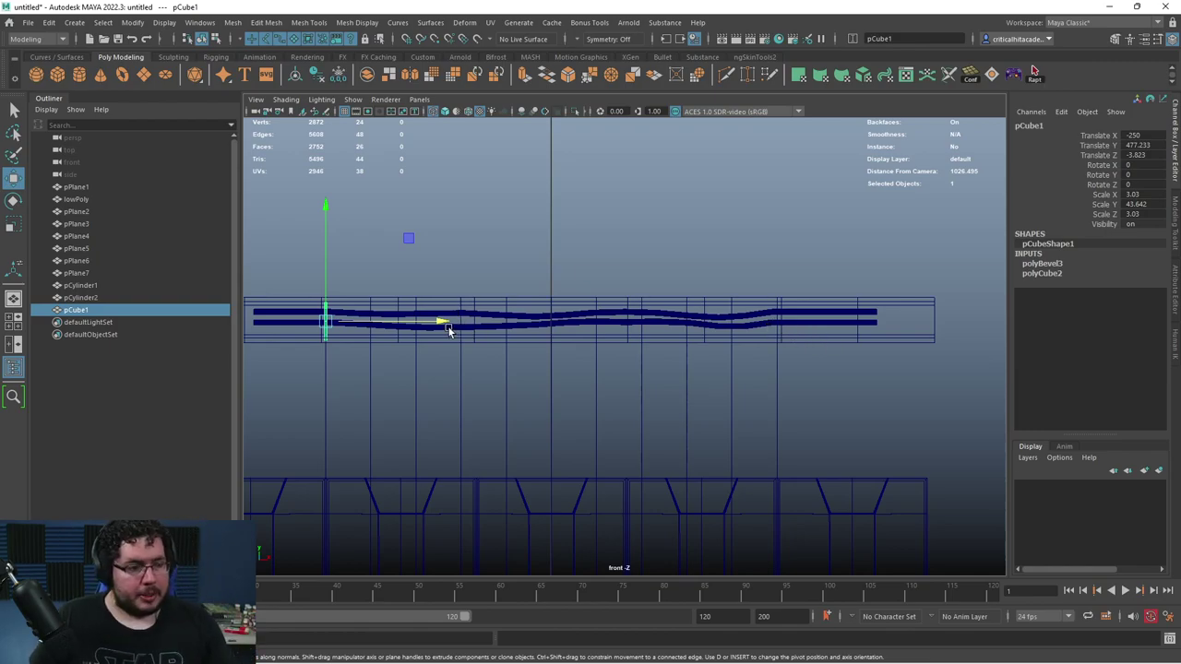
{"action": "scroll", "coordinate": [406, 328], "scroll_direction": "up", "scroll_amount": 2}
{"action": "middle_click_drag", "start_coordinate": [404, 327], "coordinate": [514, 356], "text": "alt"}
{"action": "scroll", "coordinate": [592, 329], "scroll_direction": "up", "scroll_amount": 3}
{"action": "scroll", "coordinate": [589, 326], "scroll_direction": "down", "scroll_amount": 1}
{"action": "scroll", "coordinate": [513, 356], "scroll_direction": "down", "scroll_amount": 1}
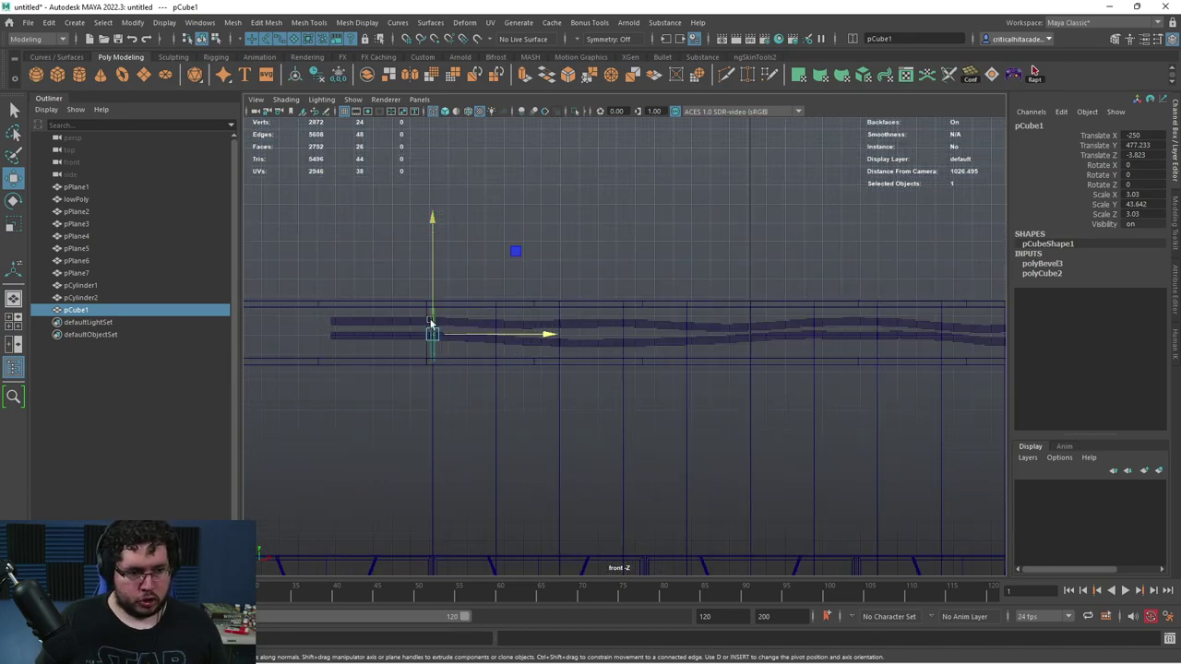
{"action": "scroll", "coordinate": [683, 344], "scroll_direction": "up", "scroll_amount": 3}
{"action": "middle_click_drag", "start_coordinate": [406, 351], "coordinate": [525, 353], "text": "alt"}
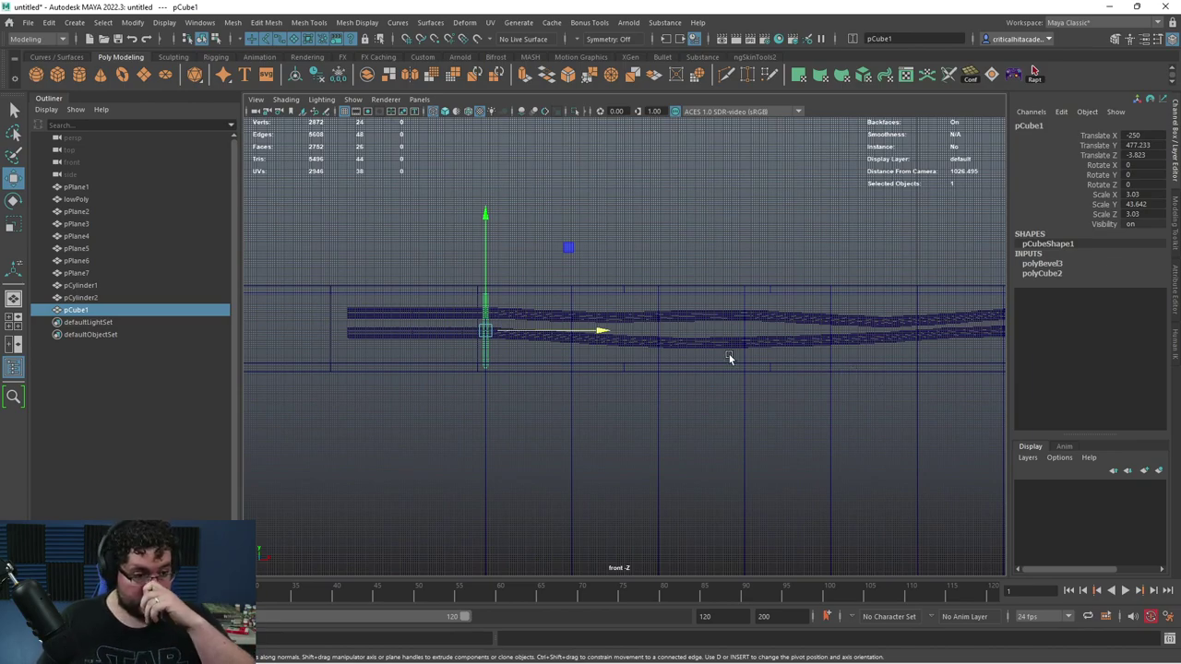
{"action": "scroll", "coordinate": [575, 359], "scroll_direction": "down", "scroll_amount": 2}
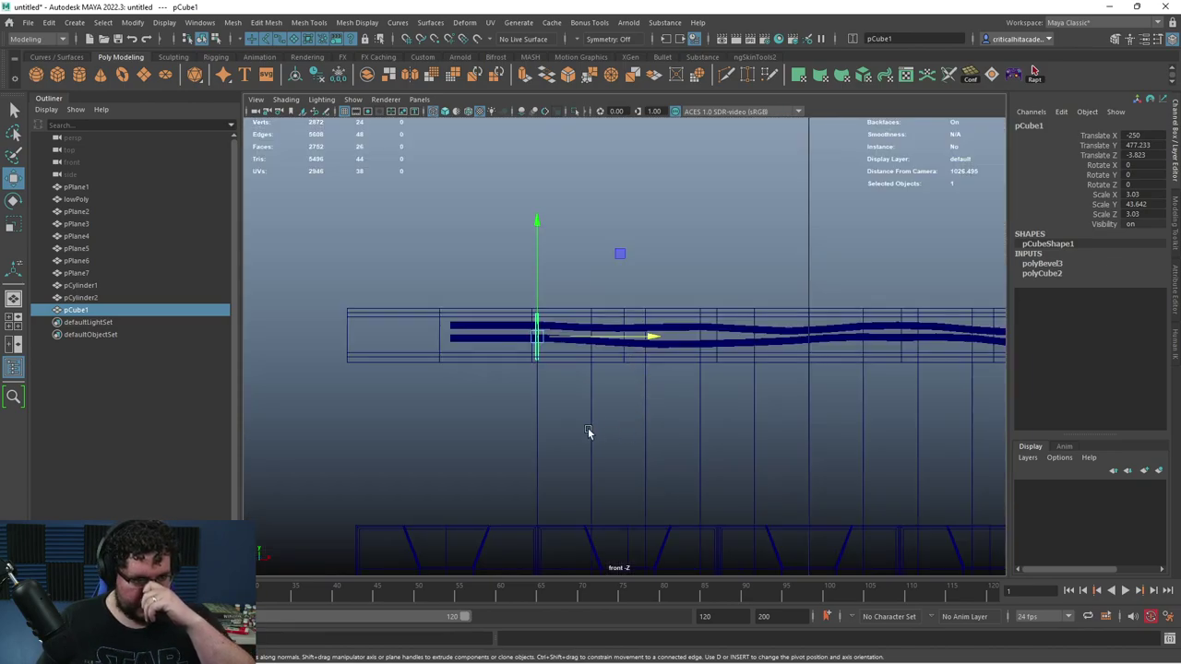
{"action": "left_click", "coordinate": [591, 400]}
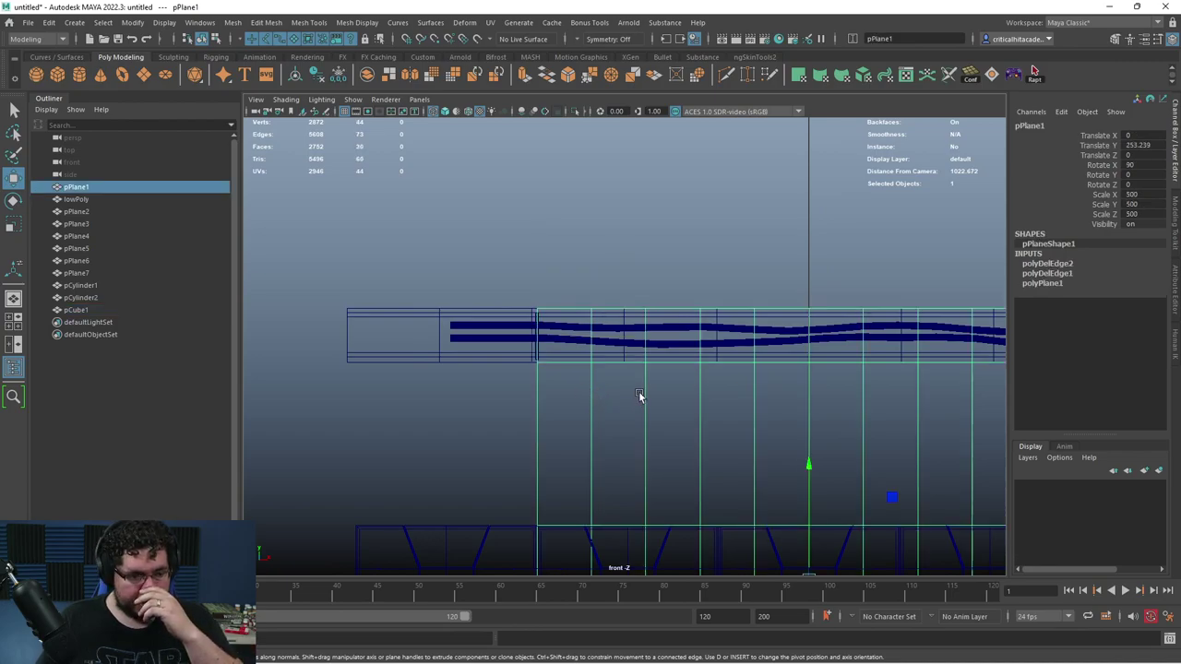
{"action": "left_click", "coordinate": [538, 340]}
{"action": "scroll", "coordinate": [533, 323], "scroll_direction": "up", "scroll_amount": 4}
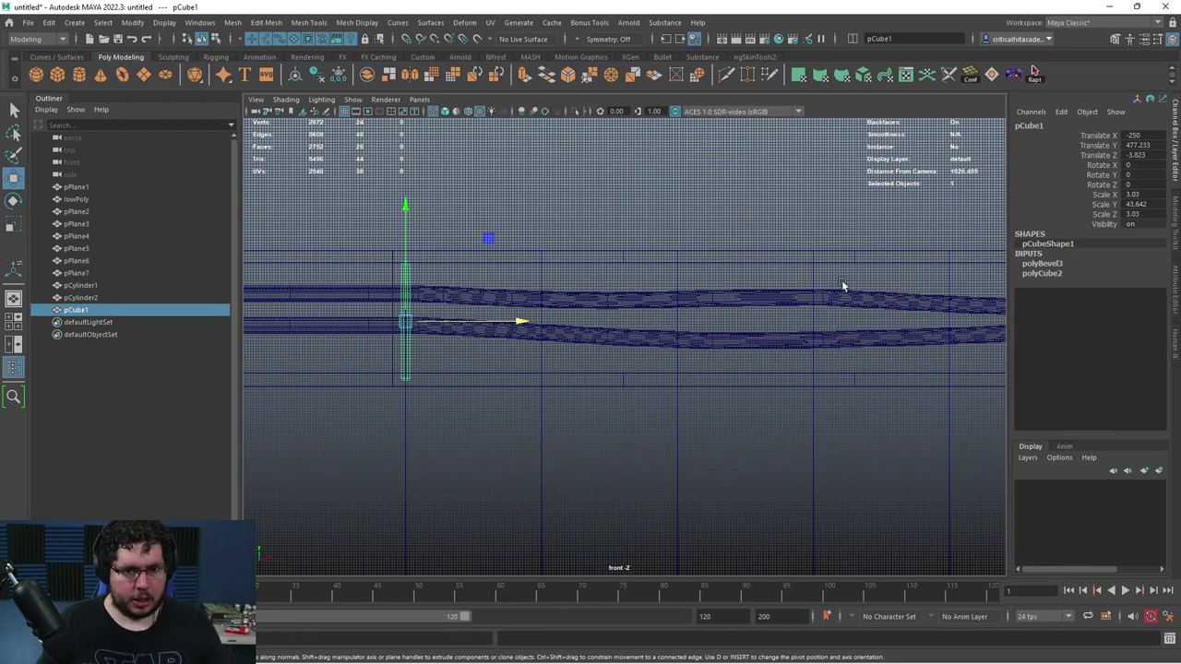
{"action": "middle_click_drag", "start_coordinate": [548, 301], "coordinate": [748, 287], "text": "alt"}
{"action": "scroll", "coordinate": [582, 316], "scroll_direction": "up", "scroll_amount": 2}
{"action": "scroll", "coordinate": [583, 316], "scroll_direction": "down", "scroll_amount": 2}
{"action": "middle_click_drag", "start_coordinate": [774, 333], "coordinate": [579, 292], "text": "alt"}
{"action": "scroll", "coordinate": [580, 292], "scroll_direction": "down", "scroll_amount": 1}
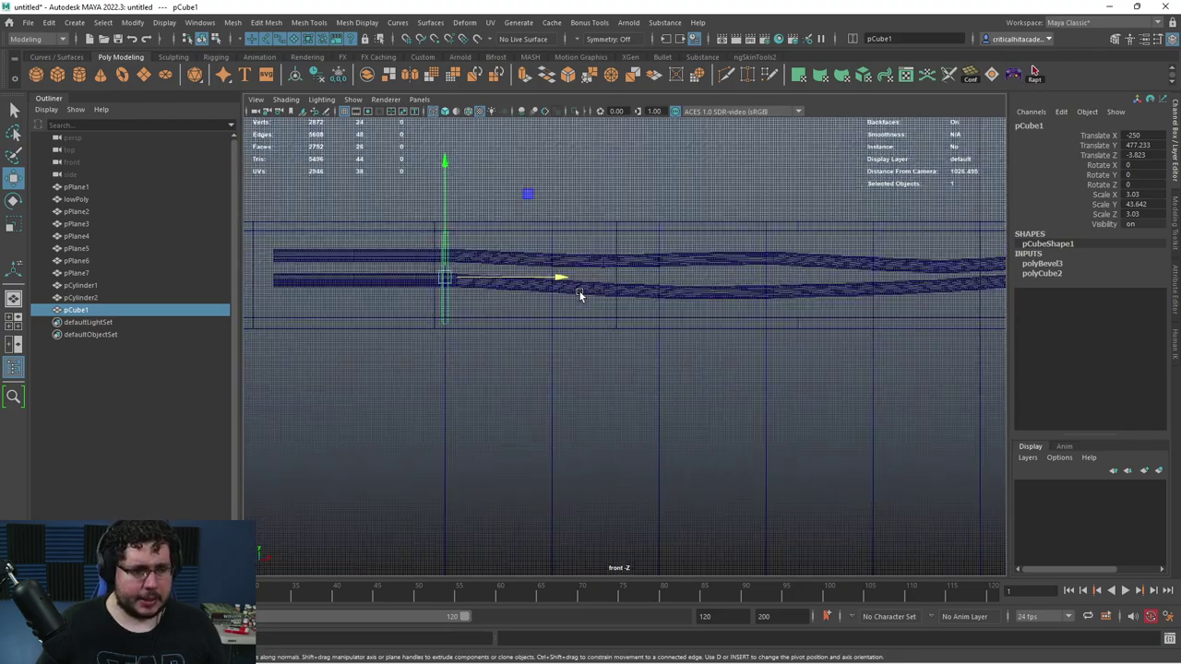
{"action": "scroll", "coordinate": [579, 292], "scroll_direction": "down", "scroll_amount": 4}
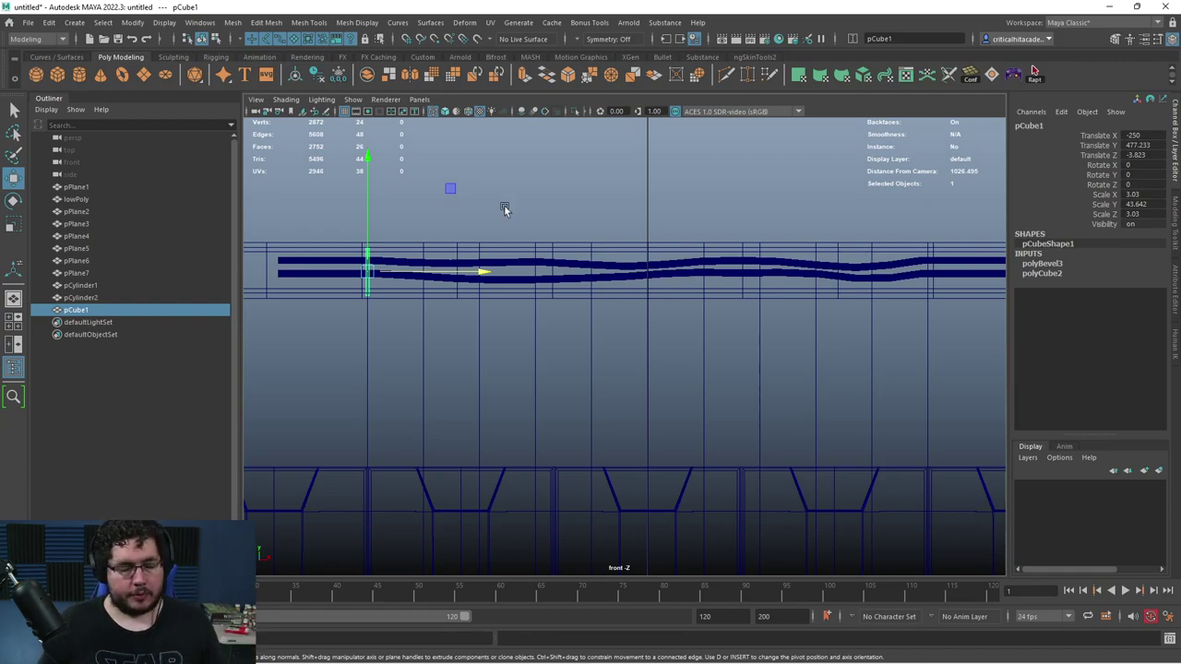
{"action": "scroll", "coordinate": [557, 234], "scroll_direction": "up", "scroll_amount": 2}
{"action": "middle_click_drag", "start_coordinate": [420, 281], "coordinate": [493, 275], "text": "alt"}
{"action": "scroll", "coordinate": [511, 267], "scroll_direction": "down", "scroll_amount": 2}
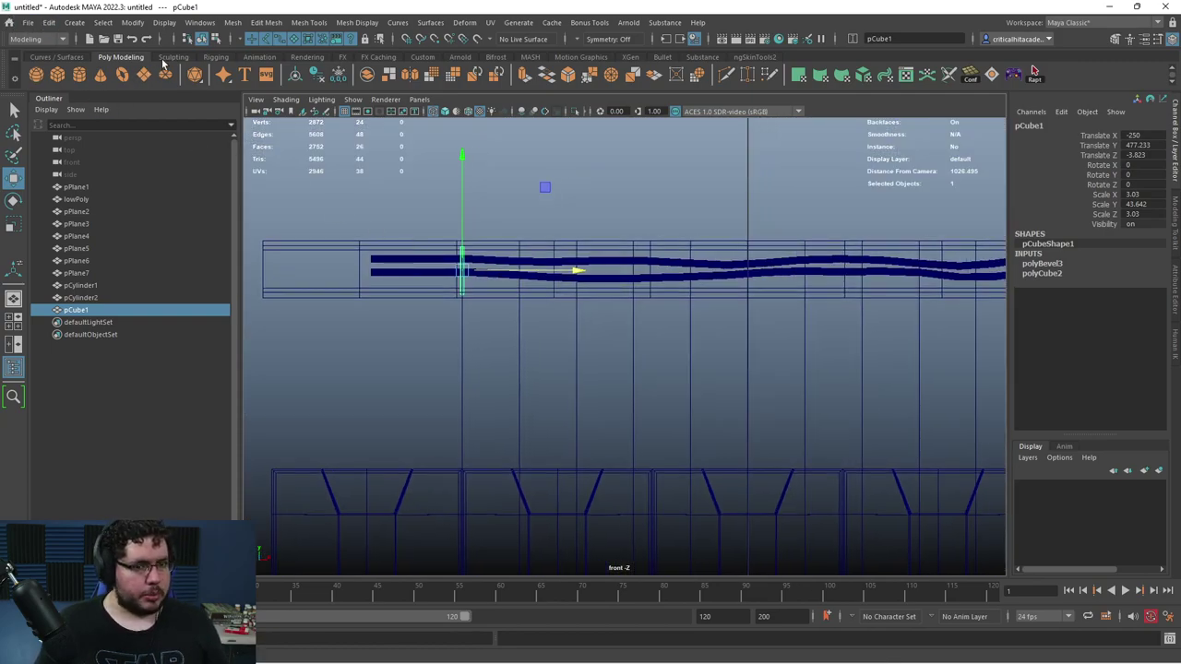
- Freeze the bar's transformations and use Duplicate Special to make 49 copies with a translate of 10 in X
{"action": "left_click", "coordinate": [338, 78]}
{"action": "left_click", "coordinate": [28, 22]}
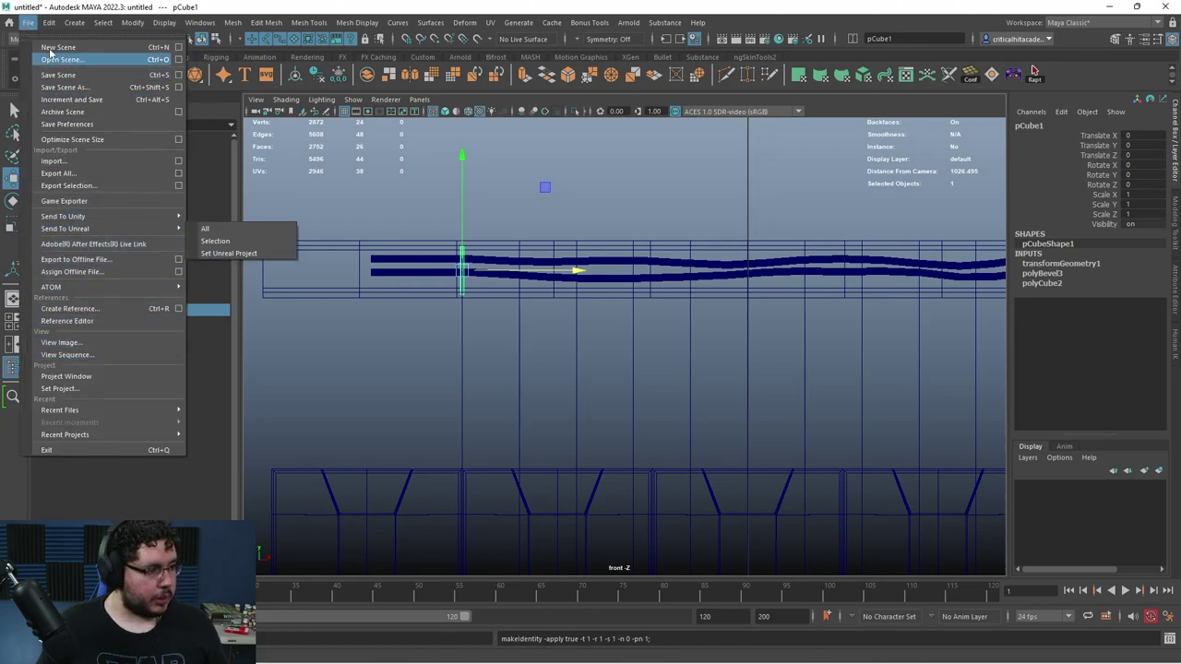
{"action": "mouse_move", "coordinate": [44, 25]}
{"action": "left_click", "coordinate": [210, 216]}
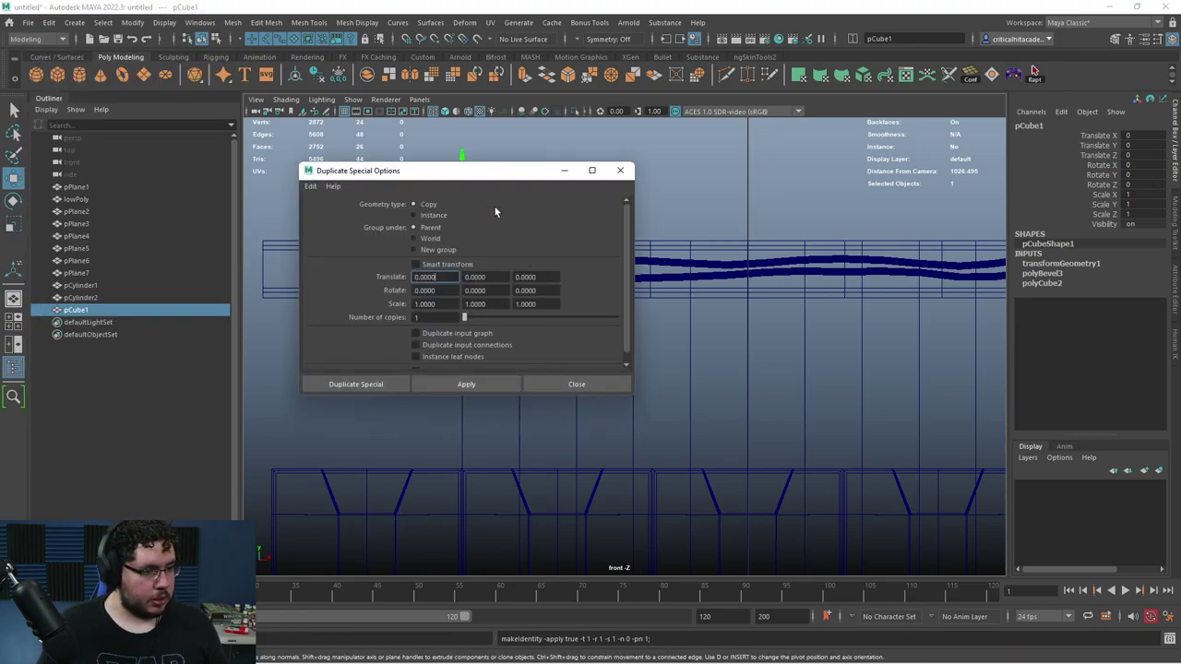
{"action": "left_click_drag", "start_coordinate": [471, 166], "coordinate": [892, 220]}
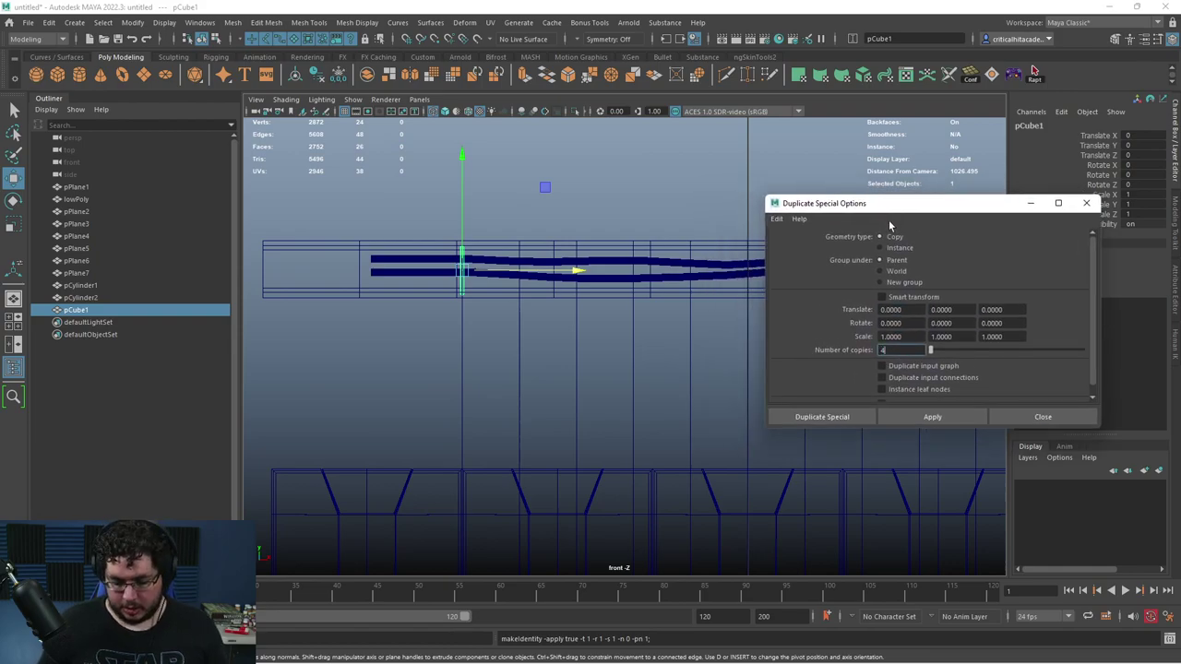
{"action": "left_click_drag", "start_coordinate": [864, 196], "coordinate": [929, 199]}
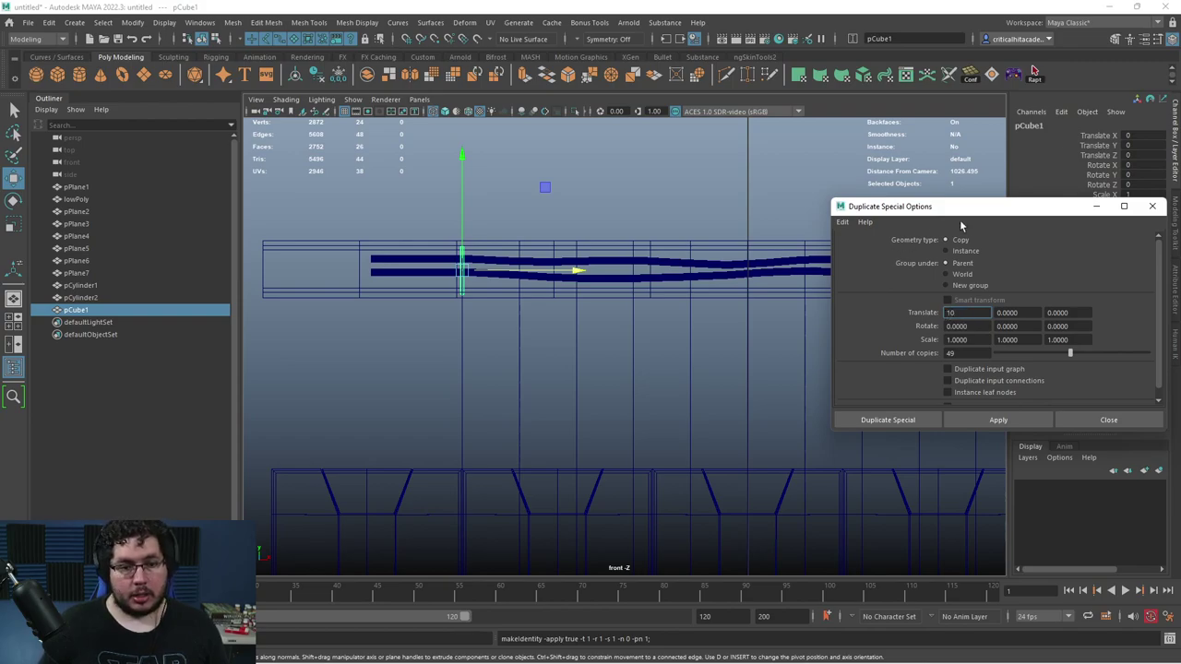
{"action": "left_click_drag", "start_coordinate": [960, 207], "coordinate": [894, 161]}
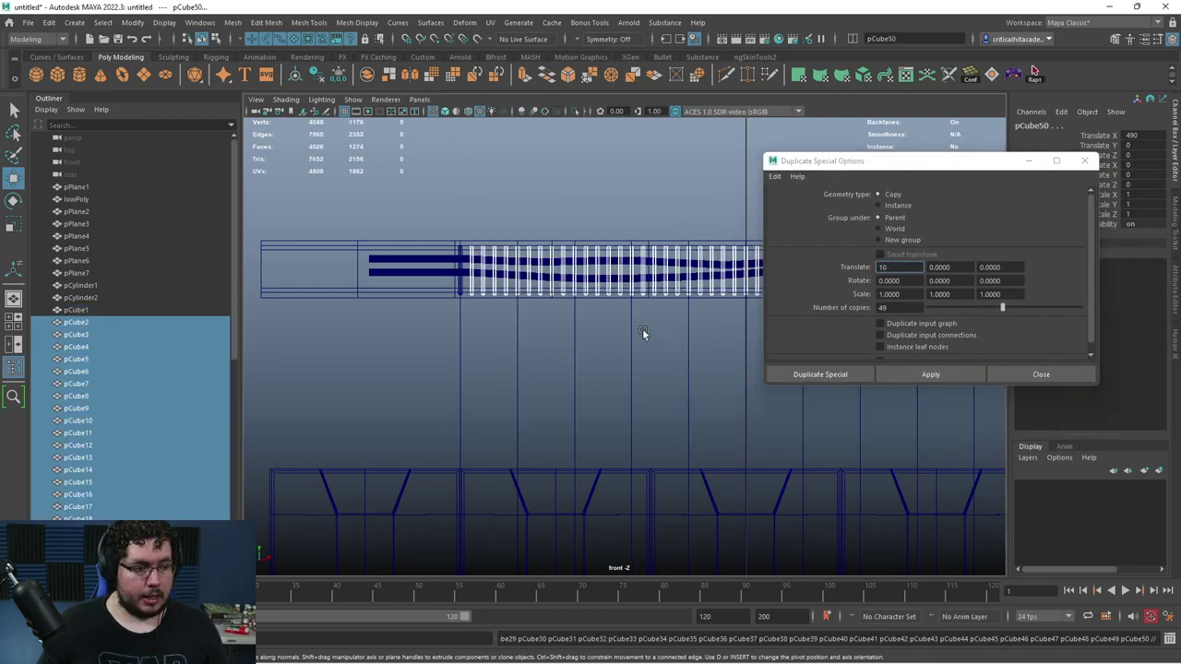
- Duplicate the last bar of the row once more, one spacing further along X at the wall plane's far edge
{"action": "middle_click_drag", "start_coordinate": [643, 335], "coordinate": [475, 371], "text": "alt"}
{"action": "scroll", "coordinate": [556, 338], "scroll_direction": "up", "scroll_amount": 3}
{"action": "scroll", "coordinate": [585, 388], "scroll_direction": "up", "scroll_amount": 5}
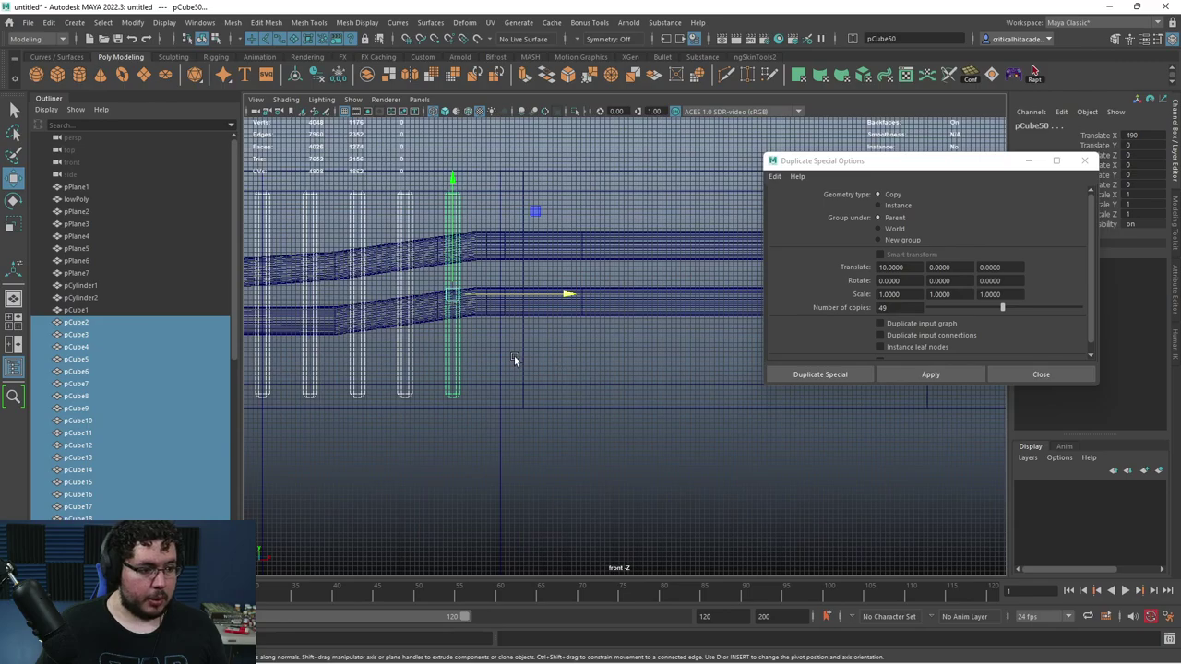
{"action": "left_click", "coordinate": [590, 304]}
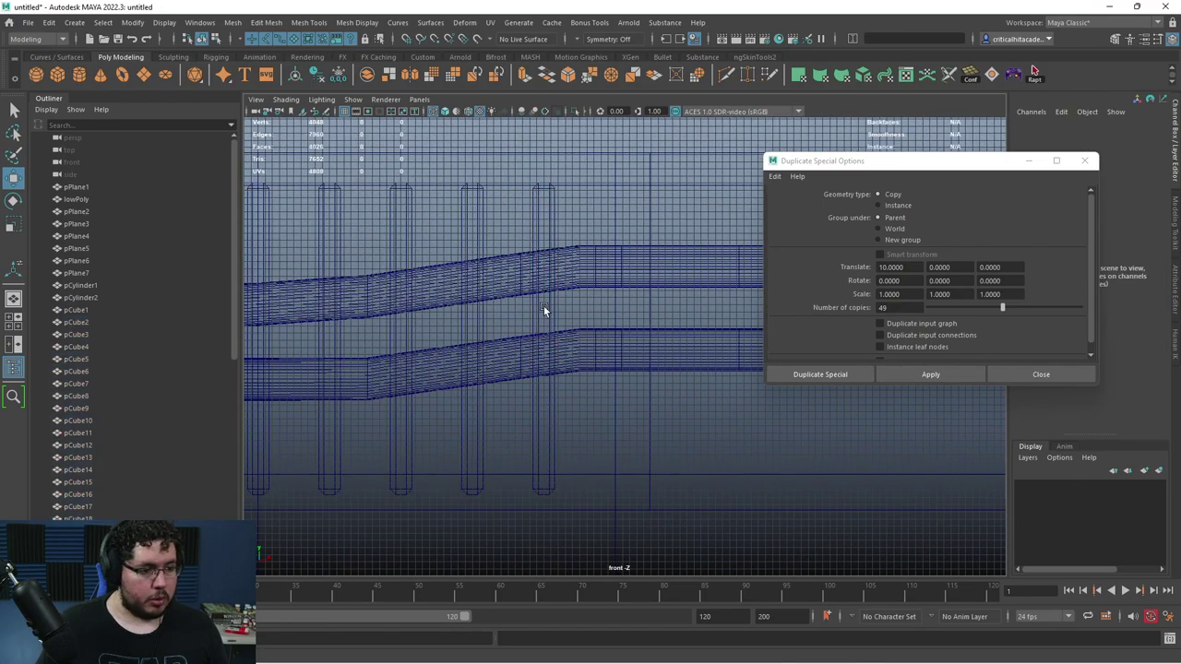
{"action": "left_click", "coordinate": [546, 303]}
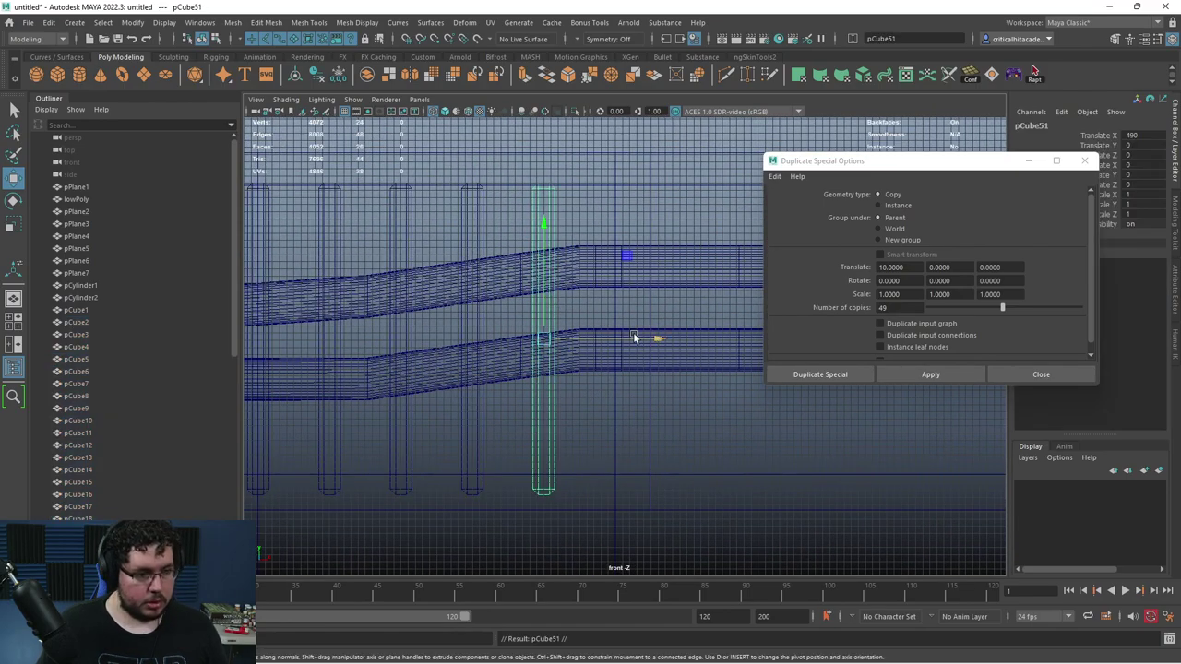
{"action": "key", "text": "ctrl+shift+d"}
{"action": "left_click", "coordinate": [606, 395]}
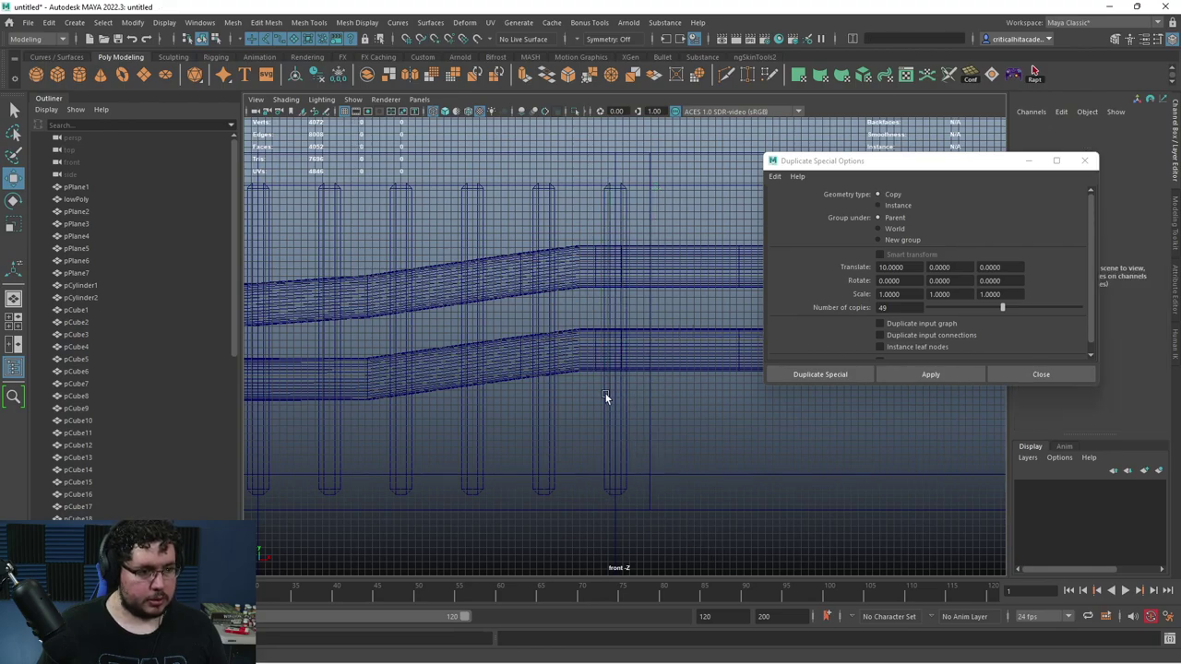
- Isolate the channel strip with its cables and bars in the shaded perspective view and inspect the bar row
{"action": "key", "text": "6"}
{"action": "key", "text": "5"}
{"action": "key", "text": "space"}
{"action": "mouse_move", "coordinate": [635, 406]}
{"action": "left_mouse_down"}
{"action": "mouse_move", "coordinate": [635, 370]}
{"action": "mouse_move", "coordinate": [619, 370]}
{"action": "mouse_move", "coordinate": [608, 313]}
{"action": "mouse_move", "coordinate": [487, 343]}
{"action": "mouse_move", "coordinate": [540, 331]}
{"action": "mouse_move", "coordinate": [499, 351]}
{"action": "mouse_move", "coordinate": [530, 292]}
{"action": "mouse_move", "coordinate": [507, 305]}
{"action": "mouse_move", "coordinate": [456, 279]}
{"action": "mouse_move", "coordinate": [456, 295]}
{"action": "mouse_move", "coordinate": [424, 253]}
{"action": "left_mouse_up"}
{"action": "key", "text": "6"}
{"action": "key", "text": "4"}
{"action": "key", "text": "5"}
{"action": "left_click_drag", "start_coordinate": [679, 260], "coordinate": [350, 427]}
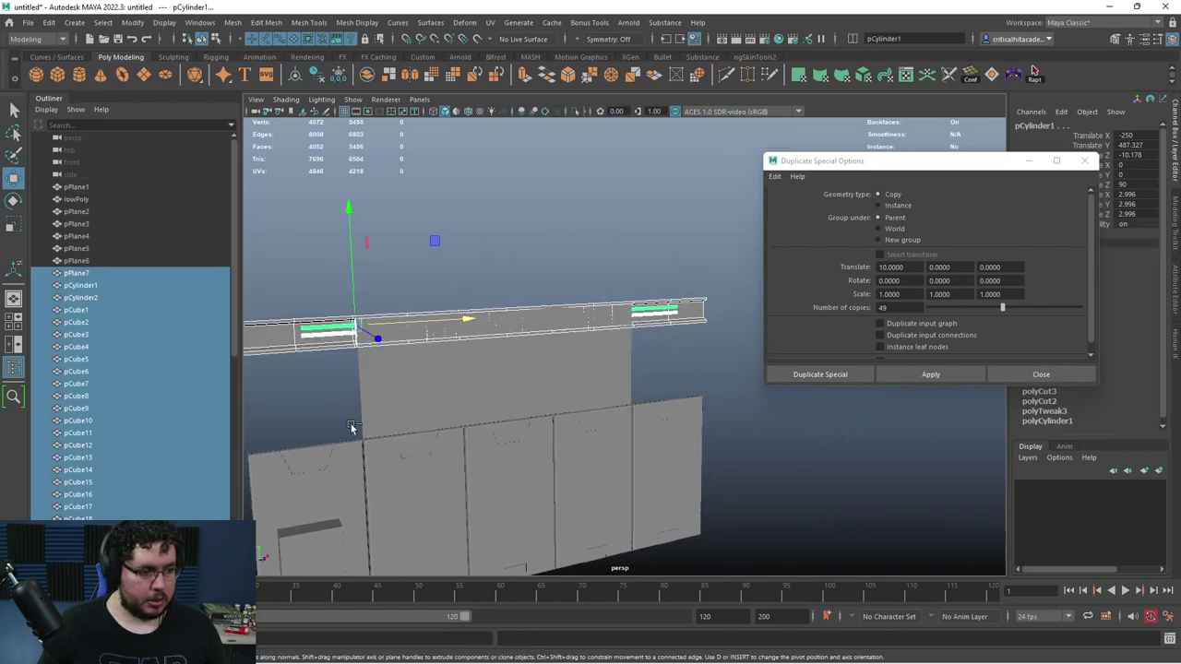
{"action": "left_click", "coordinate": [574, 112]}
{"action": "scroll", "coordinate": [525, 250], "scroll_direction": "up", "scroll_amount": 3}
{"action": "left_click_drag", "start_coordinate": [525, 250], "coordinate": [559, 259], "text": "alt"}
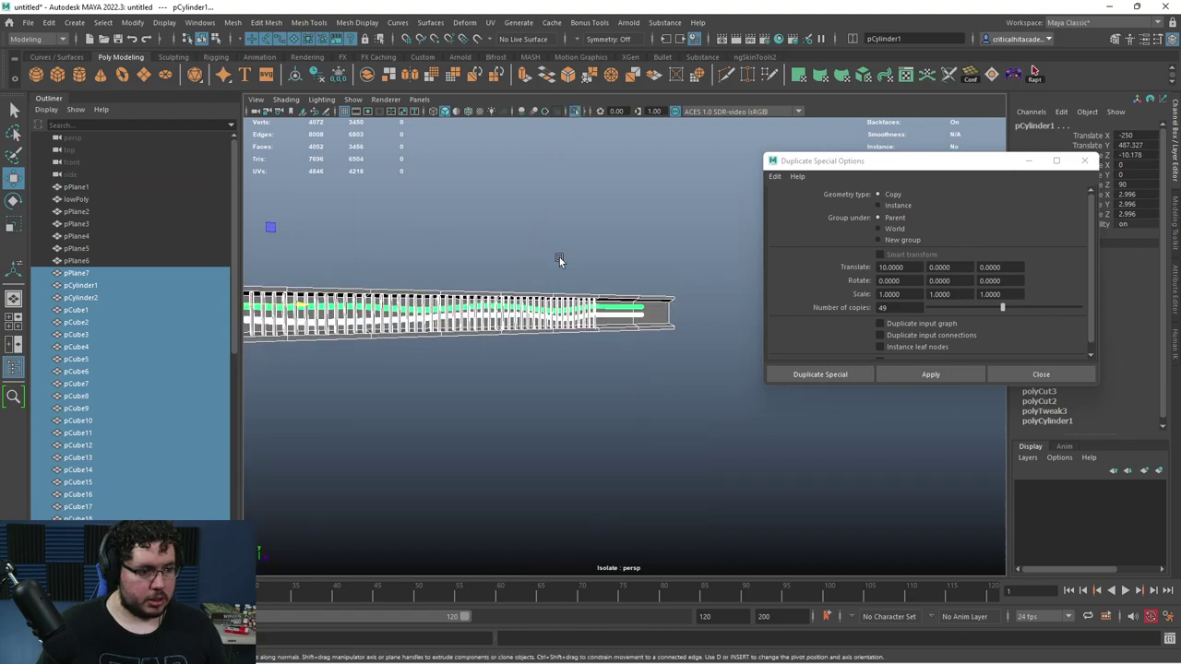
{"action": "left_click", "coordinate": [559, 260]}
{"action": "middle_click_drag", "start_coordinate": [546, 315], "coordinate": [634, 305], "text": "alt"}
{"action": "left_click_drag", "start_coordinate": [634, 300], "coordinate": [528, 153], "text": "alt"}
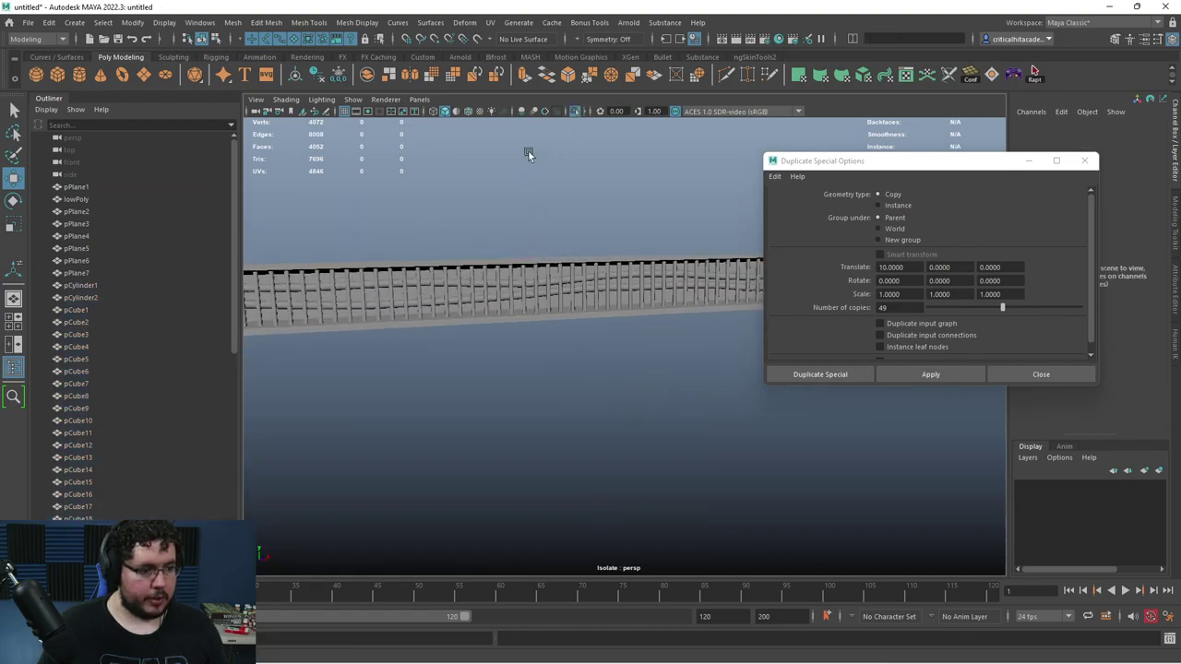
- Turn off isolation to show the whole wall assembly and close the Duplicate Special options
{"action": "left_click", "coordinate": [576, 112]}
{"action": "left_click_drag", "start_coordinate": [580, 243], "coordinate": [651, 219], "text": "alt"}
{"action": "left_click", "coordinate": [1085, 160]}
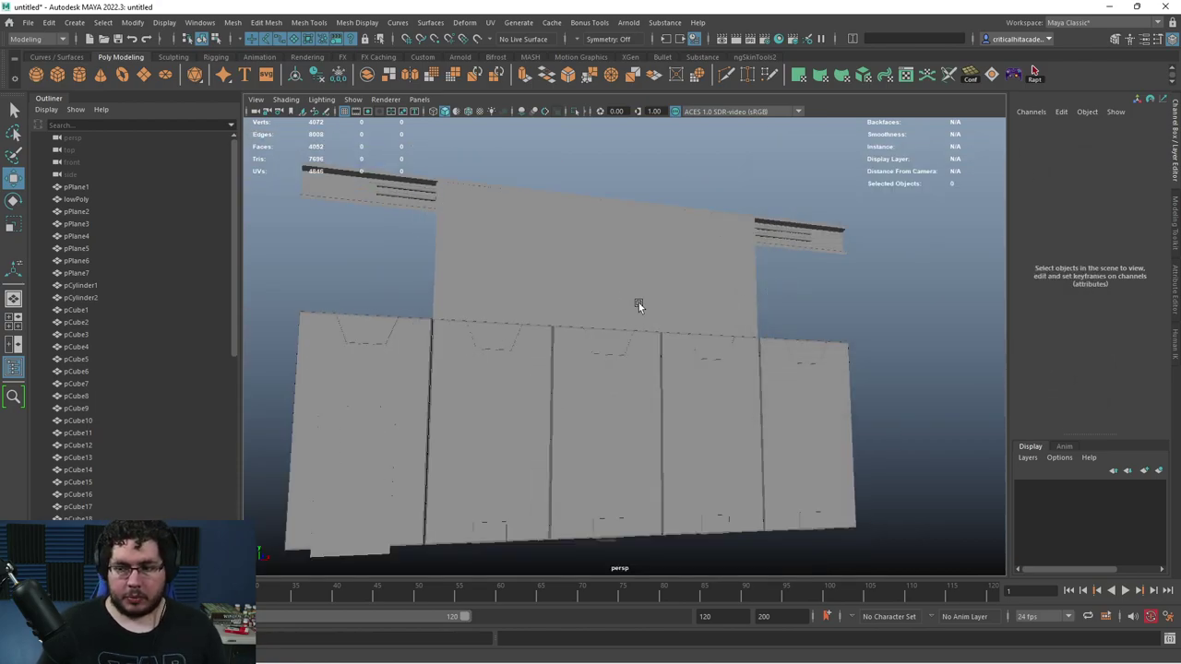
- Duplicate the large wall plane beneath the channel strip and isolate the copy
{"action": "middle_click_drag", "start_coordinate": [638, 304], "coordinate": [656, 379], "text": "alt"}
{"action": "scroll", "coordinate": [657, 379], "scroll_direction": "up", "scroll_amount": 2}
{"action": "left_click", "coordinate": [624, 345]}
{"action": "left_click_drag", "start_coordinate": [611, 297], "coordinate": [576, 307], "text": "alt"}
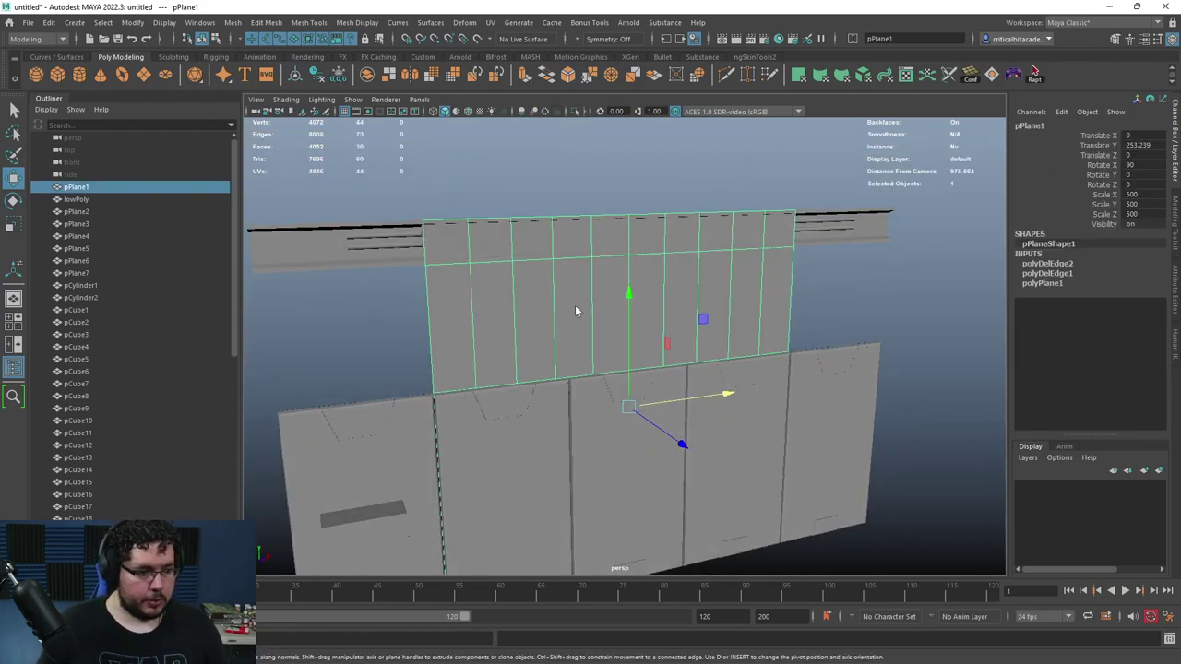
{"action": "right_click_drag", "start_coordinate": [574, 305], "coordinate": [565, 383]}
{"action": "left_click", "coordinate": [521, 330]}
{"action": "right_click_drag", "start_coordinate": [637, 297], "coordinate": [807, 212]}
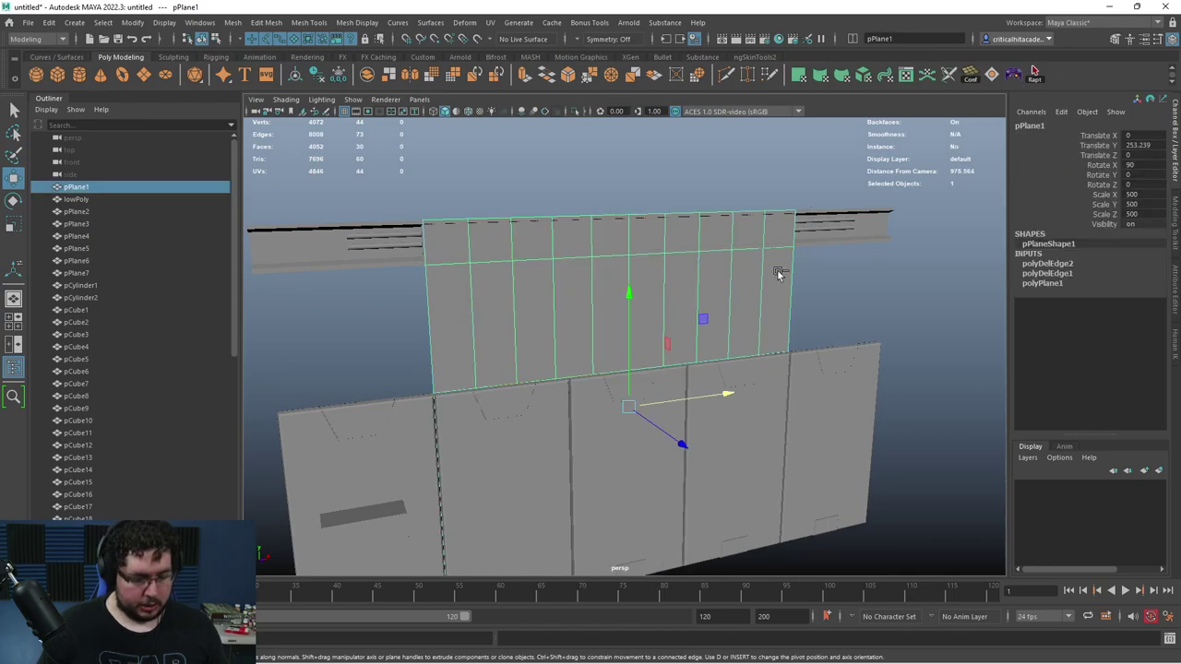
{"action": "left_click", "coordinate": [576, 112]}
- Delete the copied plane's top and bottom rows of faces, keeping only the middle row, and return to object mode
{"action": "key", "text": "F11"}
{"action": "left_click", "coordinate": [531, 236]}
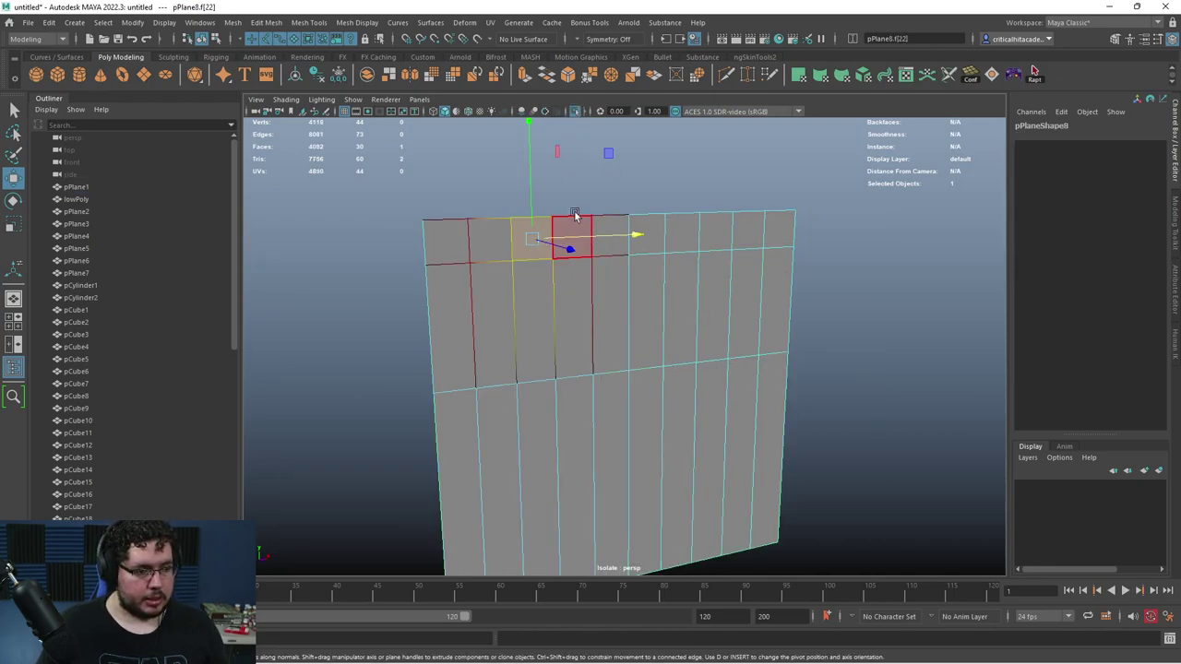
{"action": "key", "text": "q"}
{"action": "double_click", "coordinate": [560, 236]}
{"action": "key", "text": "Delete"}
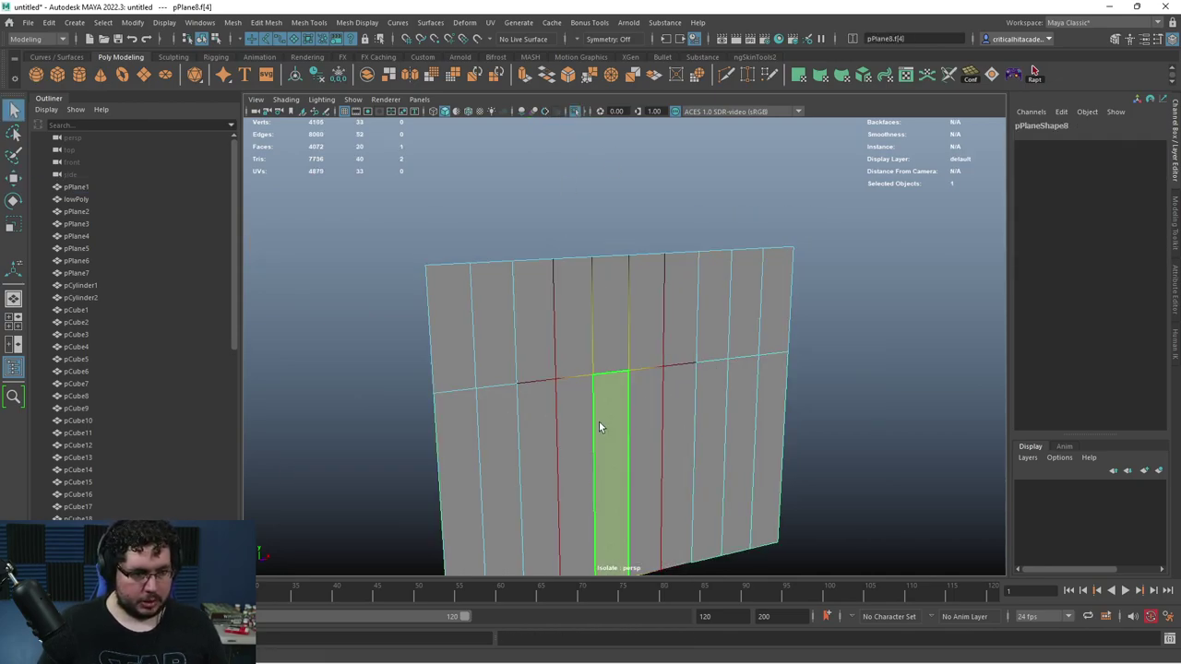
{"action": "double_click", "coordinate": [598, 422]}
{"action": "key", "text": "Delete"}
{"action": "key", "text": "F8"}
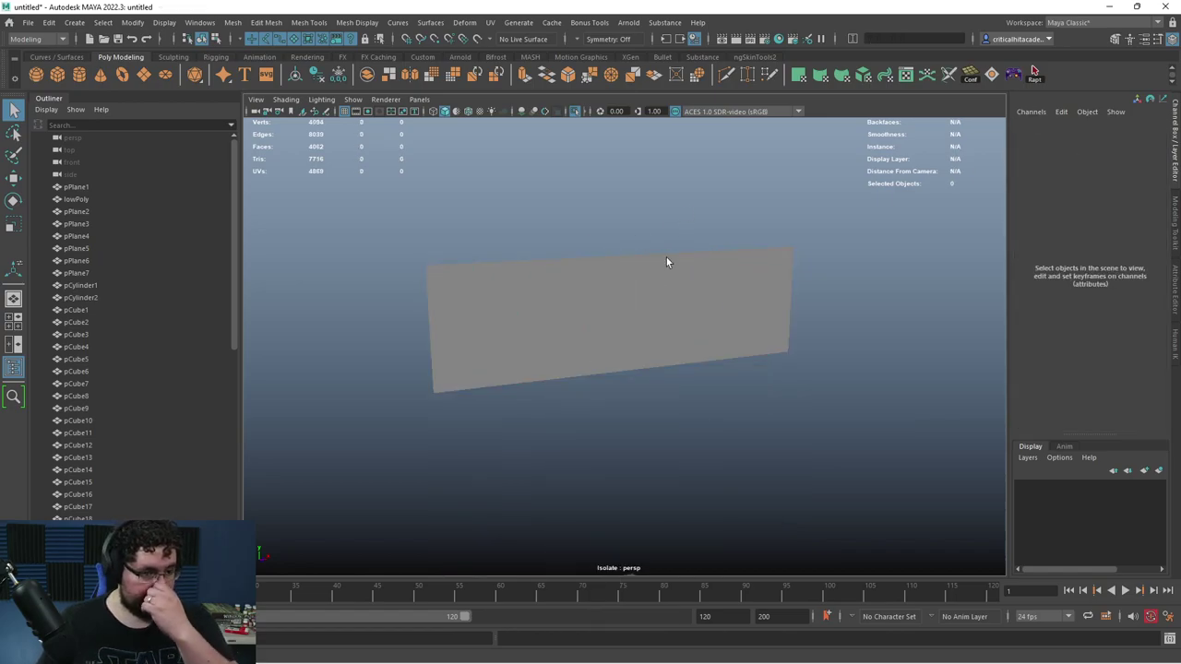
- Insert two horizontal edge loops across the isolated wall plane, dividing it into three rows of faces
{"action": "scroll", "coordinate": [566, 352], "scroll_direction": "up", "scroll_amount": 5}
{"action": "left_click", "coordinate": [537, 357]}
{"action": "left_click_drag", "start_coordinate": [537, 357], "coordinate": [694, 318], "text": "alt"}
{"action": "right_click", "coordinate": [635, 275]}
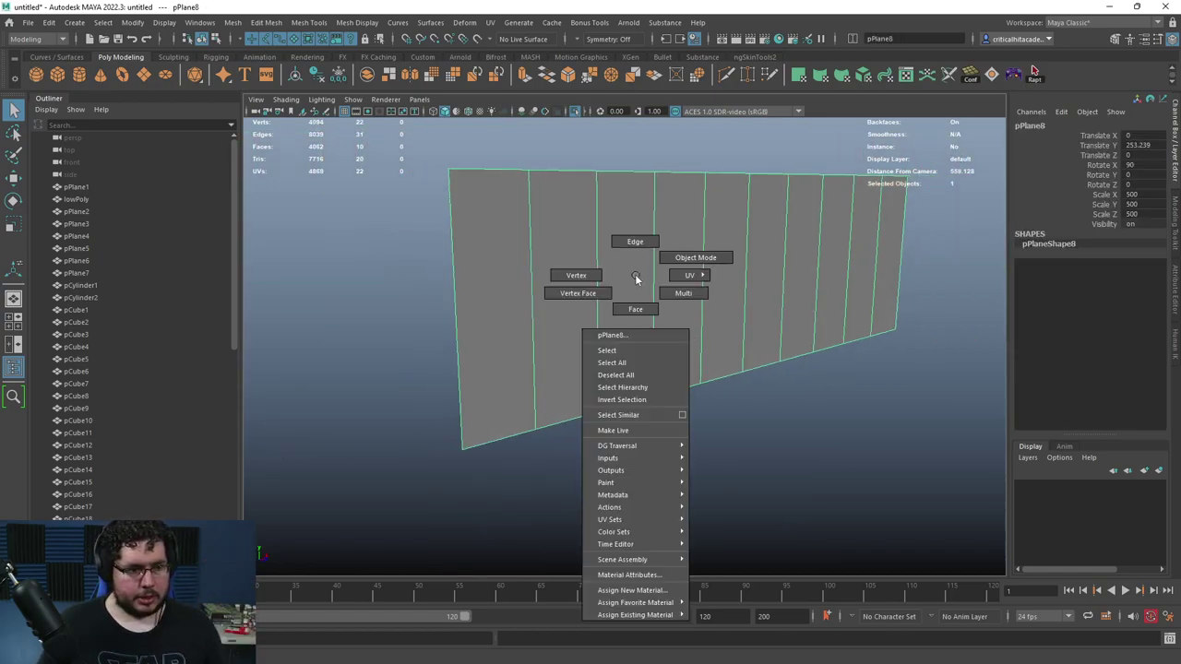
{"action": "right_click_drag", "start_coordinate": [635, 276], "coordinate": [634, 241]}
{"action": "left_click", "coordinate": [726, 74]}
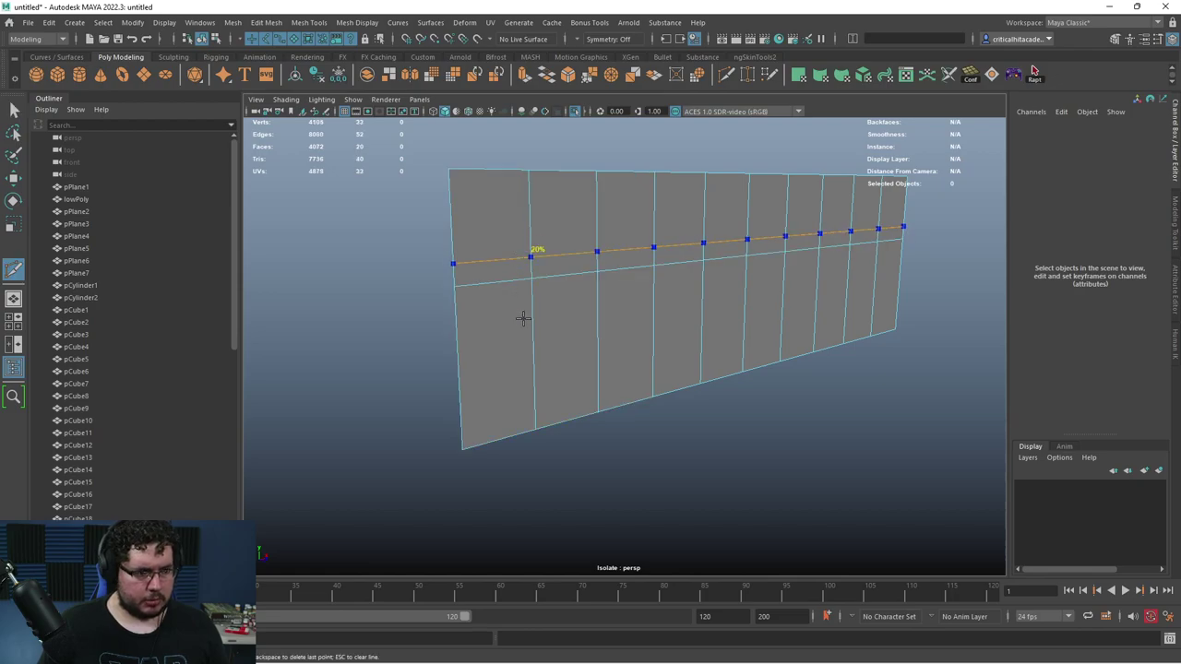
{"action": "left_click", "coordinate": [524, 351], "text": "ctrl"}
{"action": "key", "text": "q"}
- Extrude the middle row of faces outward into a ledge and scale its front vertically to slope the sides
{"action": "key", "text": "F11"}
{"action": "left_click", "coordinate": [517, 317]}
{"action": "left_click", "coordinate": [587, 316], "text": "shift"}
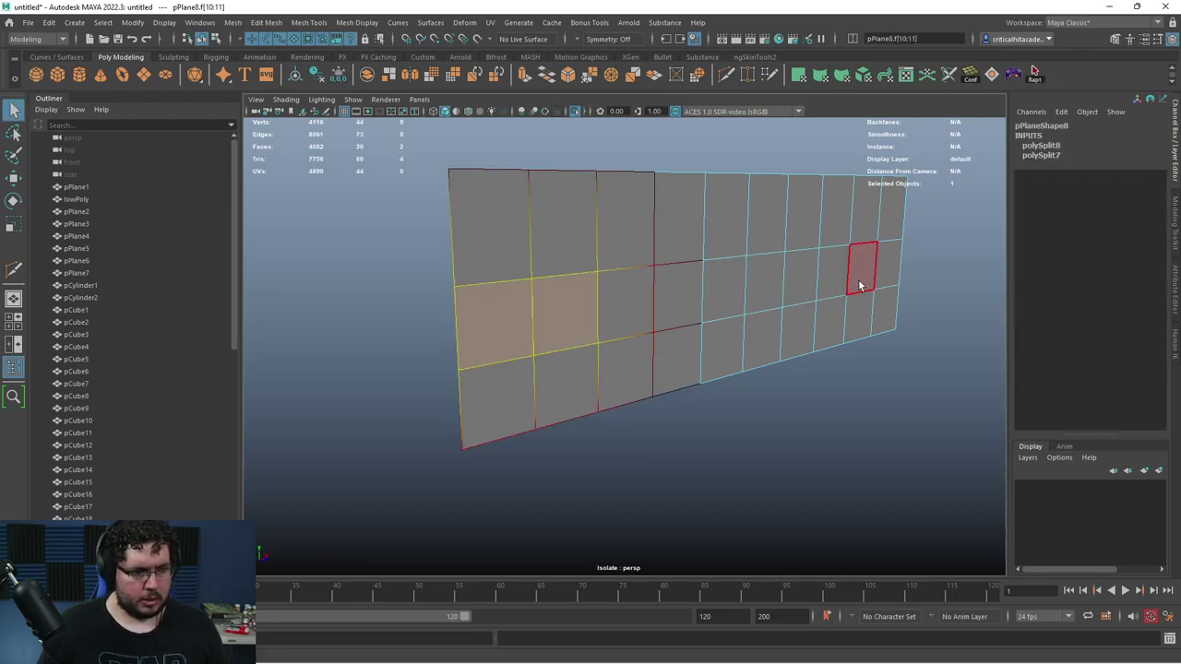
{"action": "left_click", "coordinate": [887, 270]}
{"action": "double_click", "coordinate": [464, 341], "text": "shift"}
{"action": "key", "text": "ctrl+e"}
{"action": "left_click_drag", "start_coordinate": [607, 383], "coordinate": [722, 331], "text": "alt"}
{"action": "mouse_move", "coordinate": [822, 292]}
{"action": "left_mouse_down"}
{"action": "mouse_move", "coordinate": [851, 285]}
{"action": "mouse_move", "coordinate": [840, 287]}
{"action": "left_mouse_up"}
{"action": "key", "text": "ctrl+z"}
{"action": "key", "text": "r"}
{"action": "left_click_drag", "start_coordinate": [732, 385], "coordinate": [742, 352]}
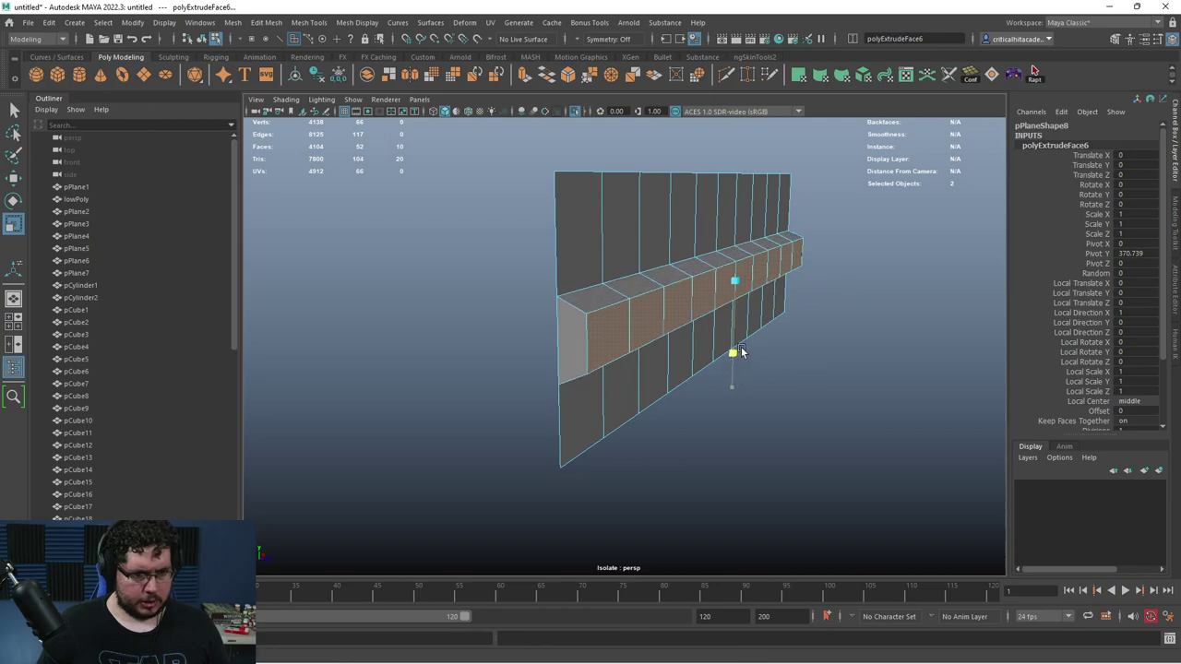
- Delete the two end cap faces of the extruded ledge and return to object mode
{"action": "left_click_drag", "start_coordinate": [572, 328], "coordinate": [743, 369], "text": "alt"}
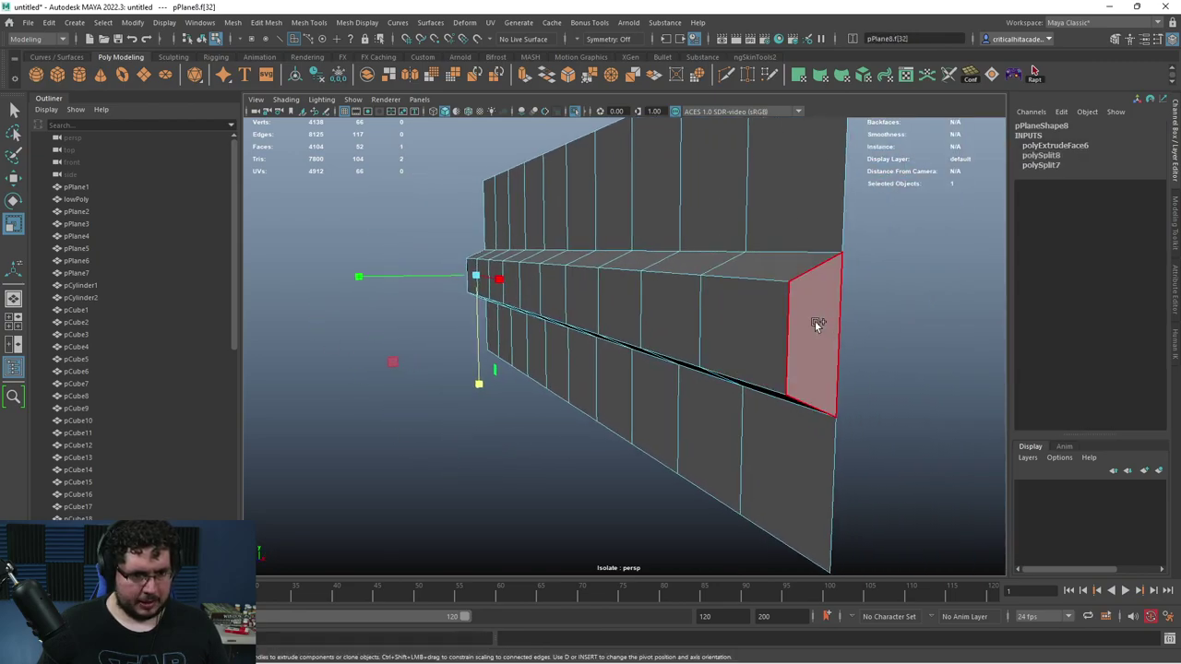
{"action": "left_click", "coordinate": [816, 323]}
{"action": "key", "text": "Delete"}
{"action": "key", "text": "F8"}
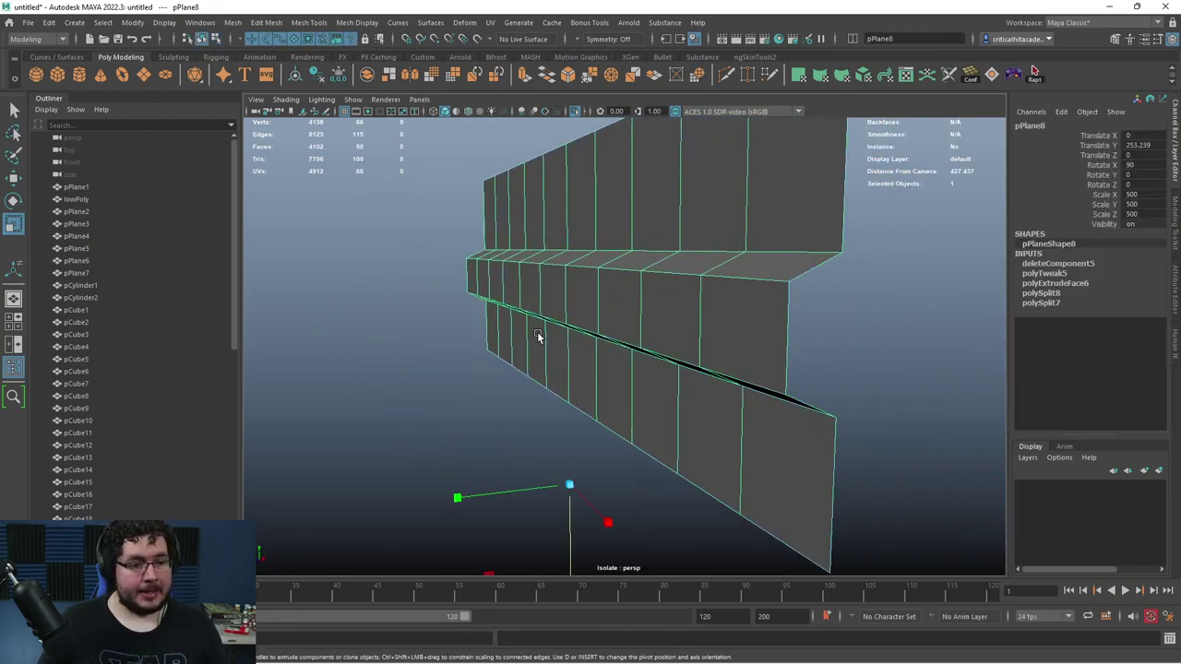
- Examine the extruded ledge's front faces and profile from the open end and from the front
{"action": "left_click_drag", "start_coordinate": [538, 335], "coordinate": [633, 353], "text": "alt"}
{"action": "right_click_drag", "start_coordinate": [633, 353], "coordinate": [634, 396]}
{"action": "left_click", "coordinate": [651, 356]}
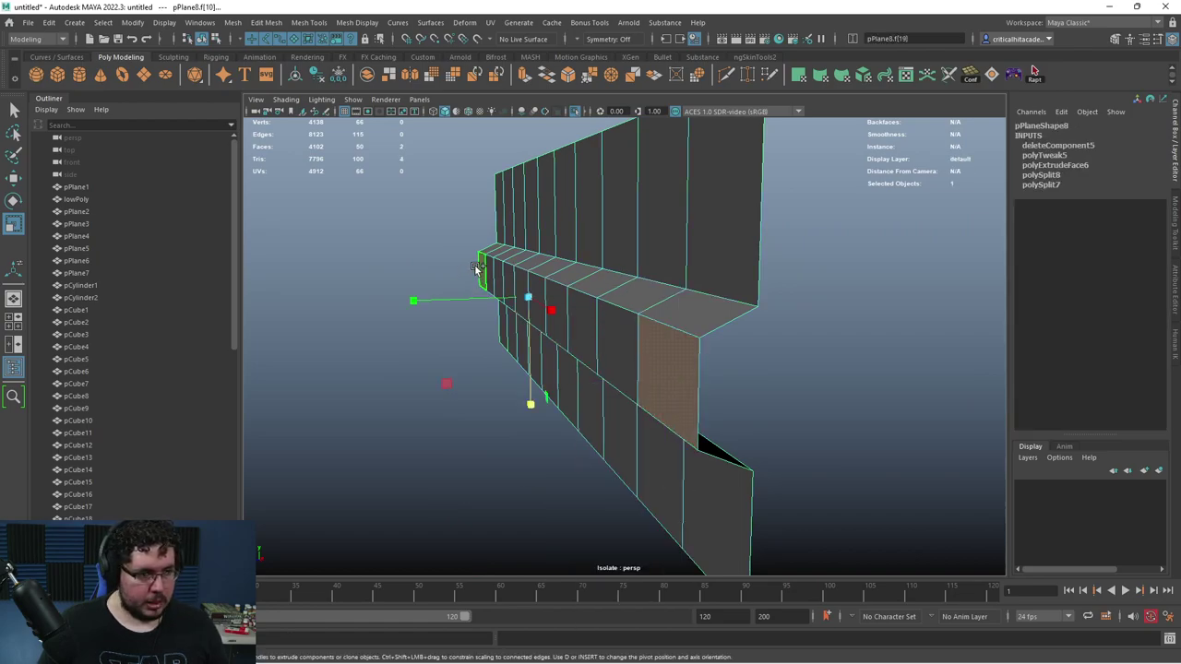
{"action": "double_click", "coordinate": [477, 268], "text": "shift"}
{"action": "key", "text": "w"}
{"action": "key", "text": "F8"}
{"action": "left_click", "coordinate": [432, 262]}
{"action": "left_click_drag", "start_coordinate": [431, 262], "coordinate": [624, 330], "text": "alt"}
{"action": "scroll", "coordinate": [625, 331], "scroll_direction": "down", "scroll_amount": 5}
{"action": "left_click", "coordinate": [660, 276]}
{"action": "scroll", "coordinate": [666, 306], "scroll_direction": "up", "scroll_amount": 4}
{"action": "left_click_drag", "start_coordinate": [659, 276], "coordinate": [614, 309], "text": "alt"}
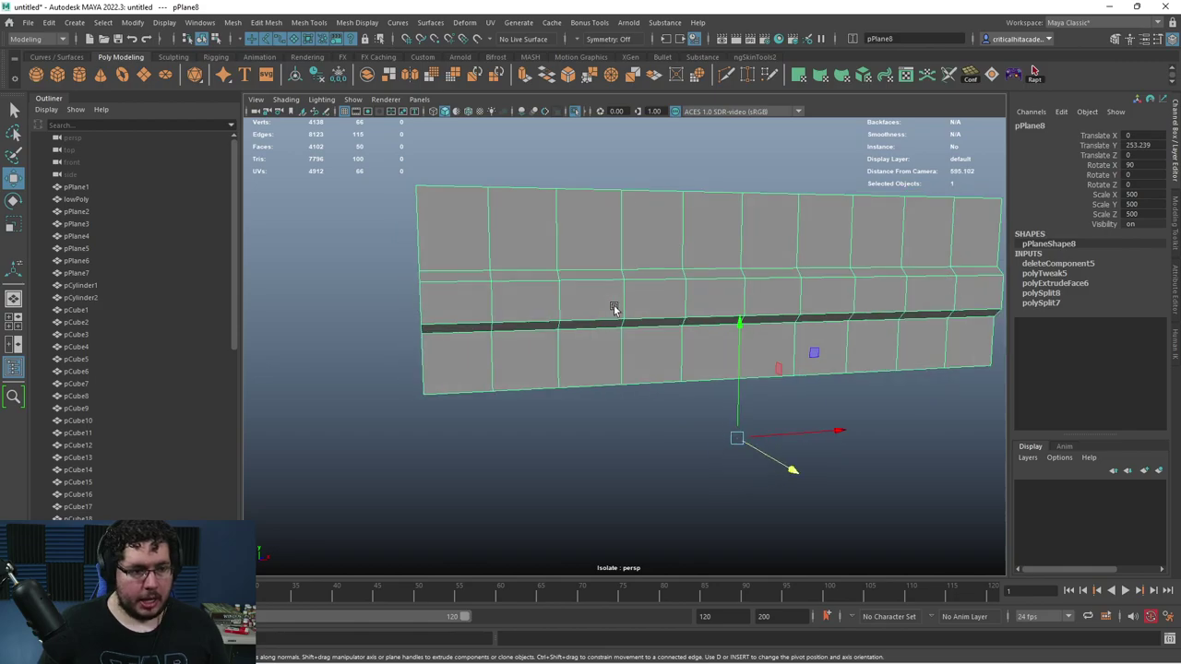
{"action": "scroll", "coordinate": [609, 314], "scroll_direction": "up", "scroll_amount": 2}
{"action": "left_click_drag", "start_coordinate": [496, 279], "coordinate": [553, 319], "text": "alt"}
{"action": "scroll", "coordinate": [592, 309], "scroll_direction": "down", "scroll_amount": 2}
{"action": "scroll", "coordinate": [553, 318], "scroll_direction": "up", "scroll_amount": 4}
{"action": "left_click", "coordinate": [537, 438]}
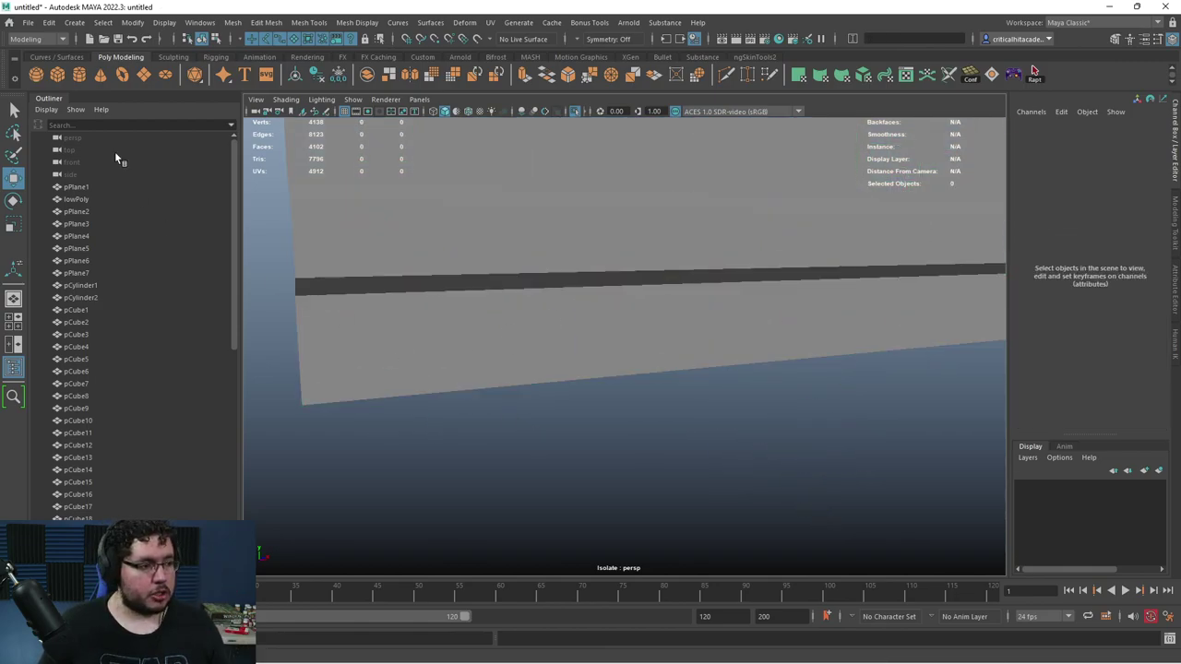
- Create a polygon cube and raise it to about Y 335 at the middle of the wall section
{"action": "left_click", "coordinate": [57, 74]}
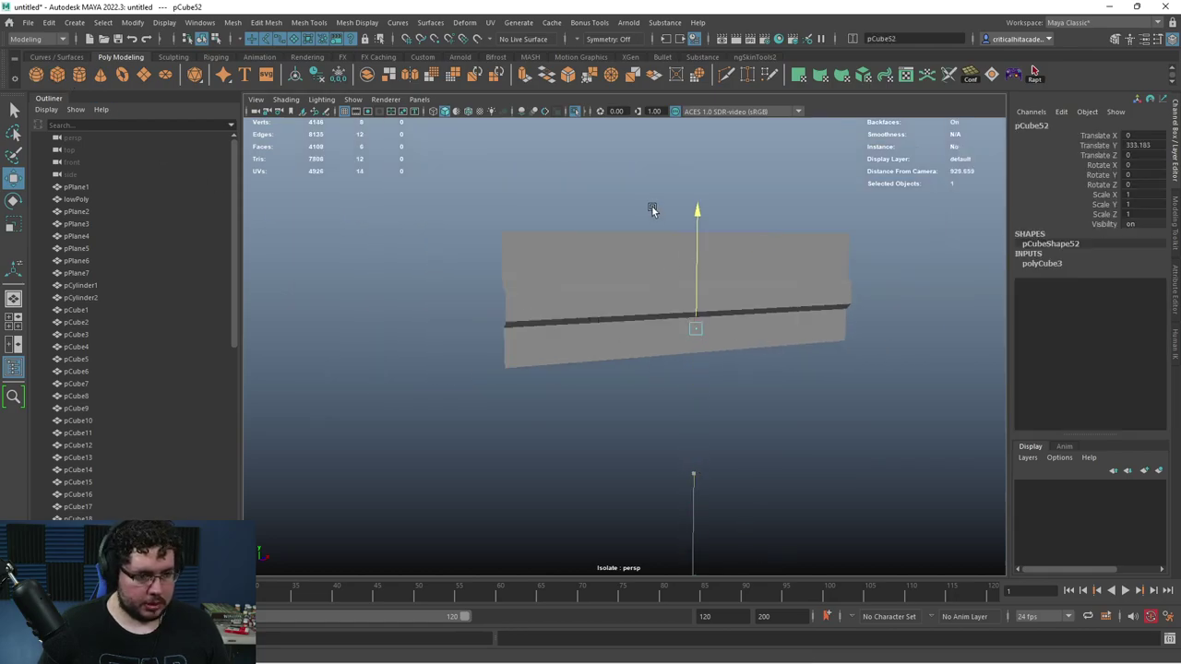
{"action": "key", "text": "f"}
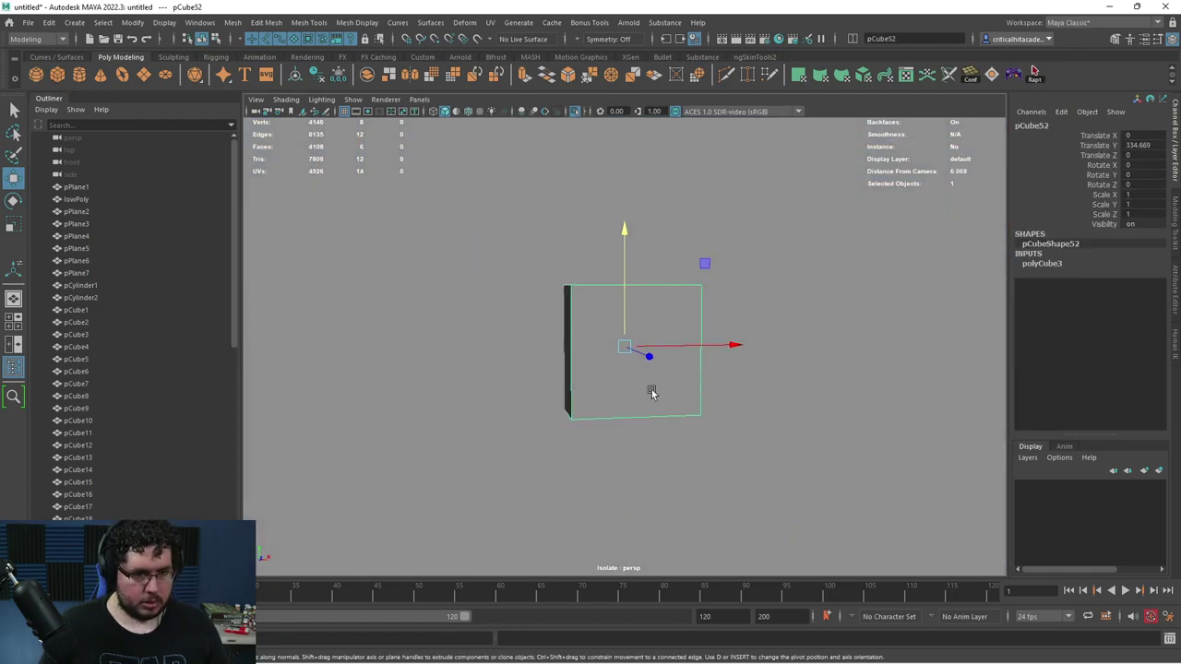
{"action": "left_click_drag", "start_coordinate": [652, 392], "coordinate": [691, 405], "text": "alt"}
{"action": "scroll", "coordinate": [637, 388], "scroll_direction": "down", "scroll_amount": 15}
{"action": "left_click", "coordinate": [870, 525]}
{"action": "scroll", "coordinate": [646, 353], "scroll_direction": "up", "scroll_amount": 3}
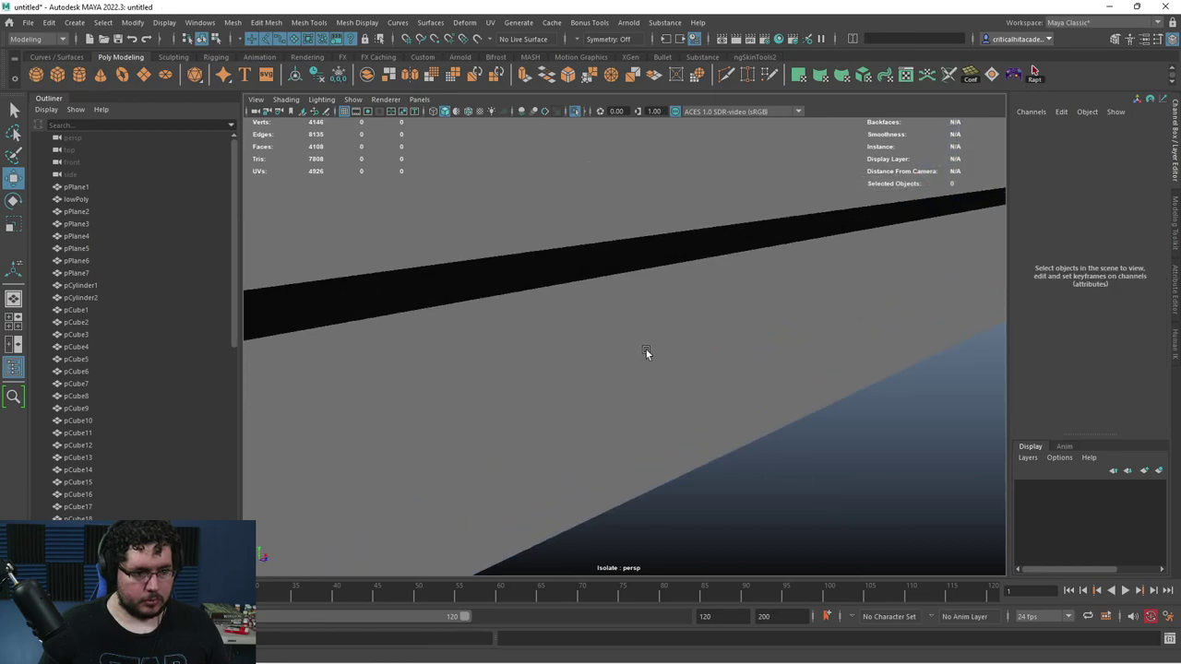
- Scale the cube uniformly to about 26.9 and raise it to about Y 357 so it overlaps the ledge
{"action": "left_click_drag", "start_coordinate": [646, 350], "coordinate": [577, 379]}
{"action": "key", "text": "4"}
{"action": "left_click_drag", "start_coordinate": [666, 287], "coordinate": [585, 295], "text": "ctrl"}
{"action": "key", "text": "r"}
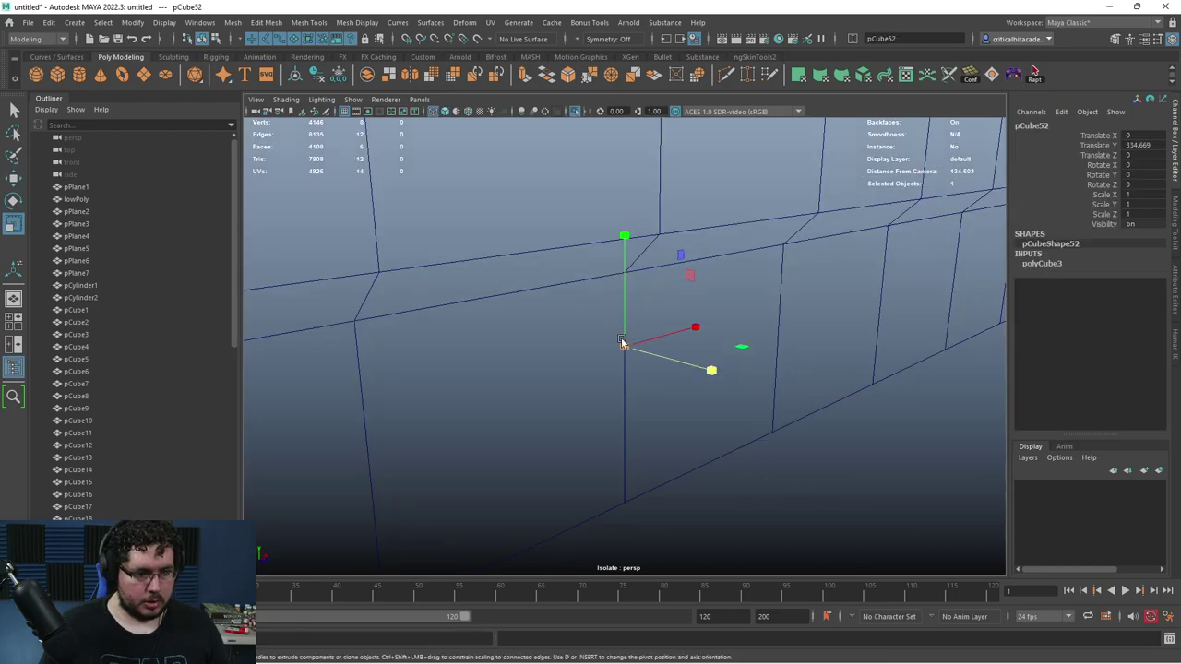
{"action": "mouse_move", "coordinate": [622, 343]}
{"action": "left_mouse_down"}
{"action": "mouse_move", "coordinate": [738, 377]}
{"action": "mouse_move", "coordinate": [618, 338]}
{"action": "left_mouse_up"}
{"action": "key", "text": "5"}
{"action": "key", "text": "w"}
{"action": "mouse_move", "coordinate": [627, 284]}
{"action": "left_mouse_down"}
{"action": "mouse_move", "coordinate": [601, 180]}
{"action": "mouse_move", "coordinate": [690, 253]}
{"action": "mouse_move", "coordinate": [652, 248]}
{"action": "left_mouse_up"}
{"action": "key", "text": "r"}
{"action": "left_click_drag", "start_coordinate": [651, 247], "coordinate": [766, 310], "text": "alt"}
- Extrude the cube's bottom face downward and pull it back toward the wall to form a slanted section
{"action": "left_click", "coordinate": [692, 333]}
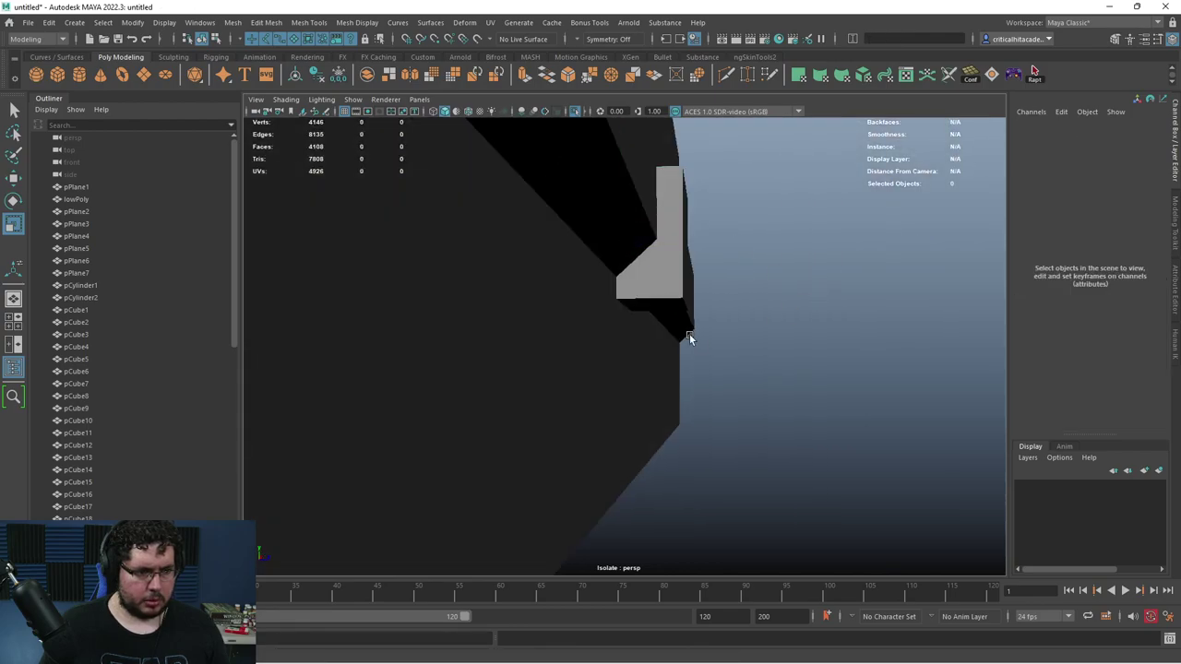
{"action": "left_click", "coordinate": [672, 309]}
{"action": "key", "text": "F11"}
{"action": "left_click", "coordinate": [674, 310]}
{"action": "key", "text": "ctrl+e"}
{"action": "key", "text": "w"}
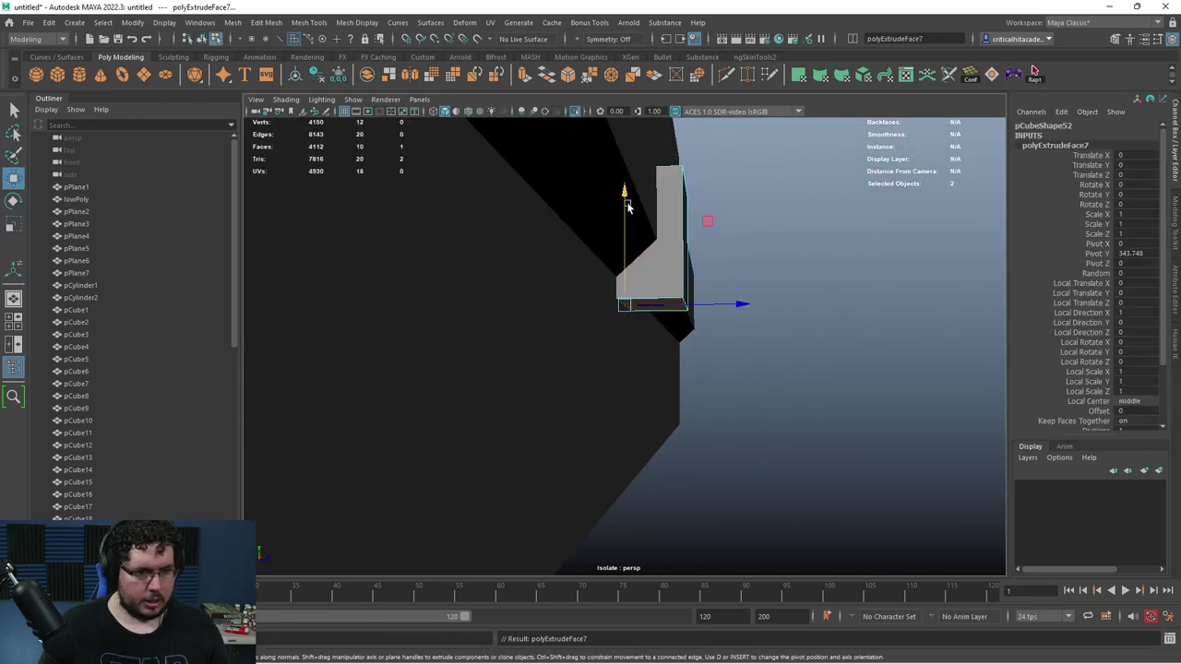
{"action": "left_click_drag", "start_coordinate": [626, 207], "coordinate": [623, 384]}
{"action": "left_click_drag", "start_coordinate": [741, 390], "coordinate": [698, 388]}
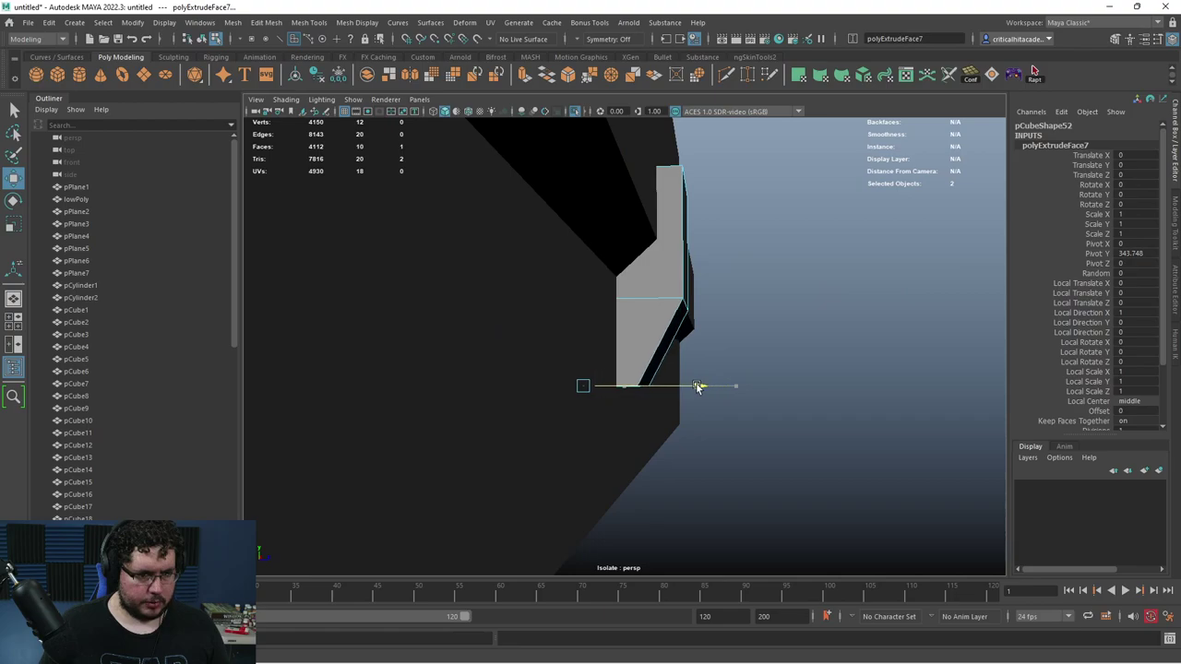
- Extrude the bracket's bottom face straight down once more and return to object mode
{"action": "key", "text": "ctrl+e"}
{"action": "left_click_drag", "start_coordinate": [587, 268], "coordinate": [590, 337]}
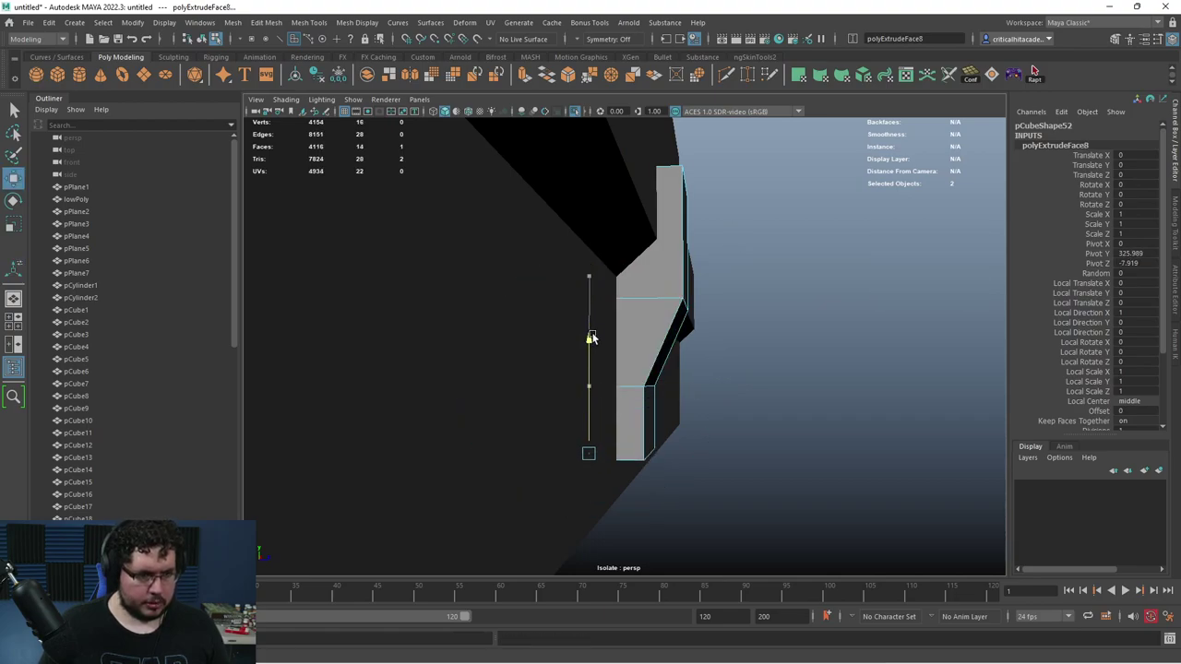
{"action": "left_click_drag", "start_coordinate": [656, 369], "coordinate": [710, 447], "text": "alt"}
{"action": "key", "text": "F8"}
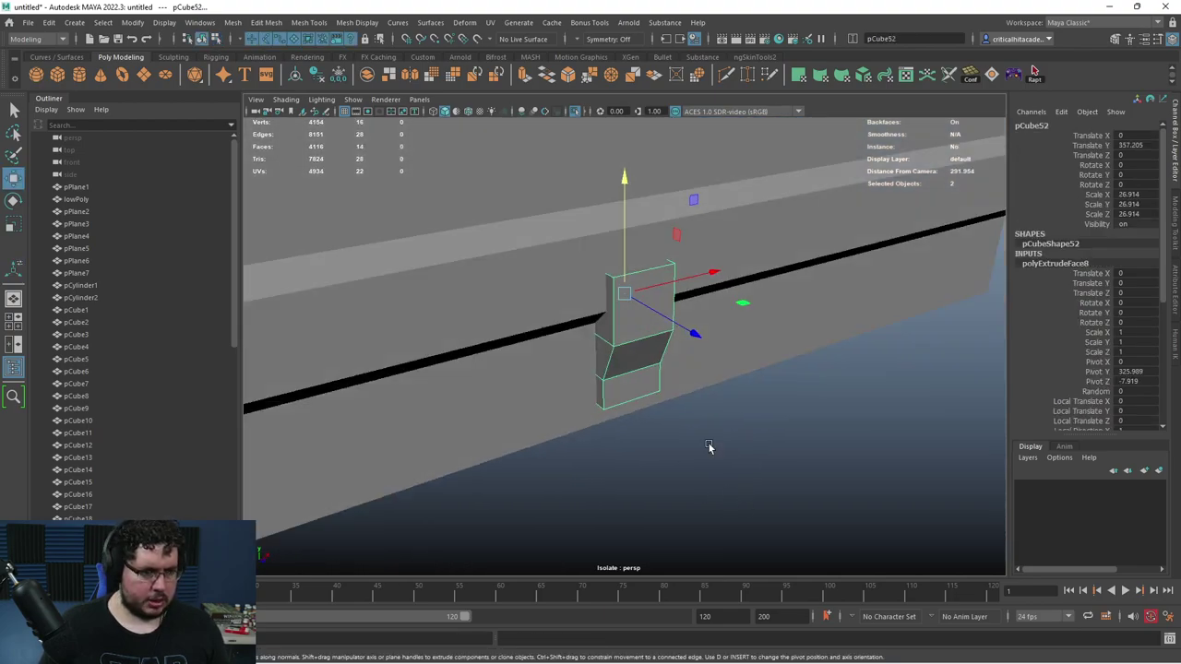
- Try bevelling the whole bracket with a fraction of 0.5, and undo it
{"action": "left_click", "coordinate": [569, 83]}
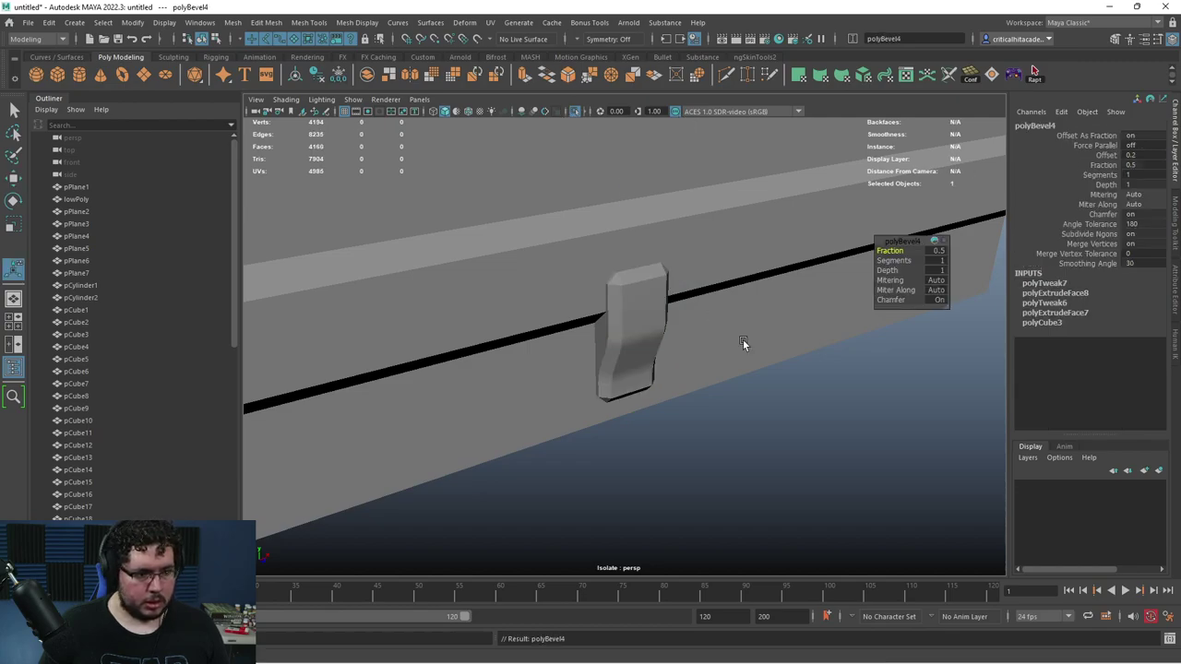
{"action": "left_click_drag", "start_coordinate": [742, 341], "coordinate": [734, 406], "text": "alt"}
{"action": "key", "text": "ctrl+z"}
{"action": "key", "text": "ctrl+z"}
{"action": "key", "text": "q"}
- Bevel the outline edges of the bracket's front faces with a fraction of 0.09 and return to object mode
{"action": "left_click_drag", "start_coordinate": [620, 303], "coordinate": [662, 361], "text": "alt"}
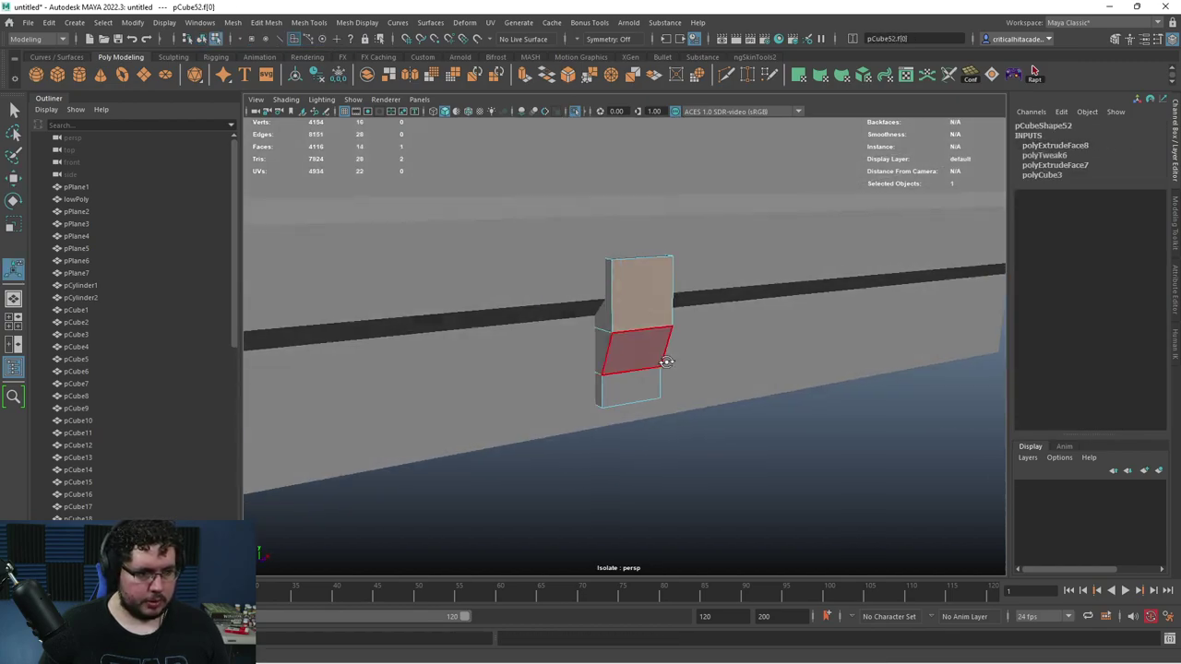
{"action": "right_click_drag", "start_coordinate": [638, 361], "coordinate": [624, 333]}
{"action": "left_click", "coordinate": [623, 281]}
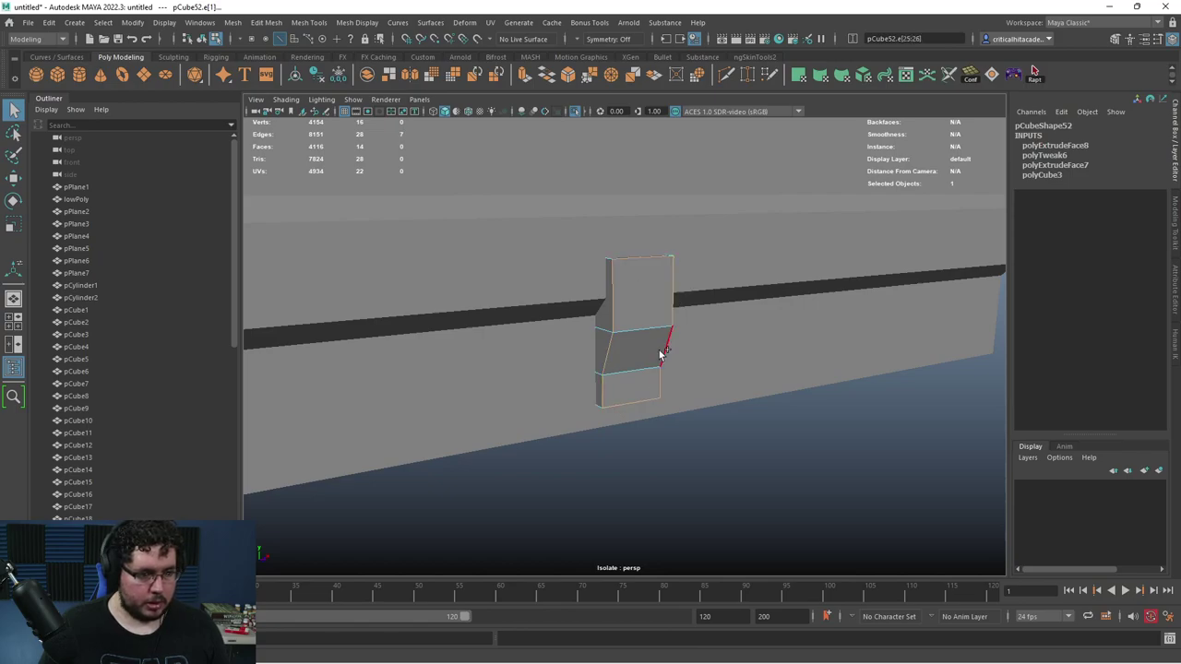
{"action": "left_click", "coordinate": [568, 75]}
{"action": "left_click_drag", "start_coordinate": [661, 266], "coordinate": [871, 251], "text": "alt"}
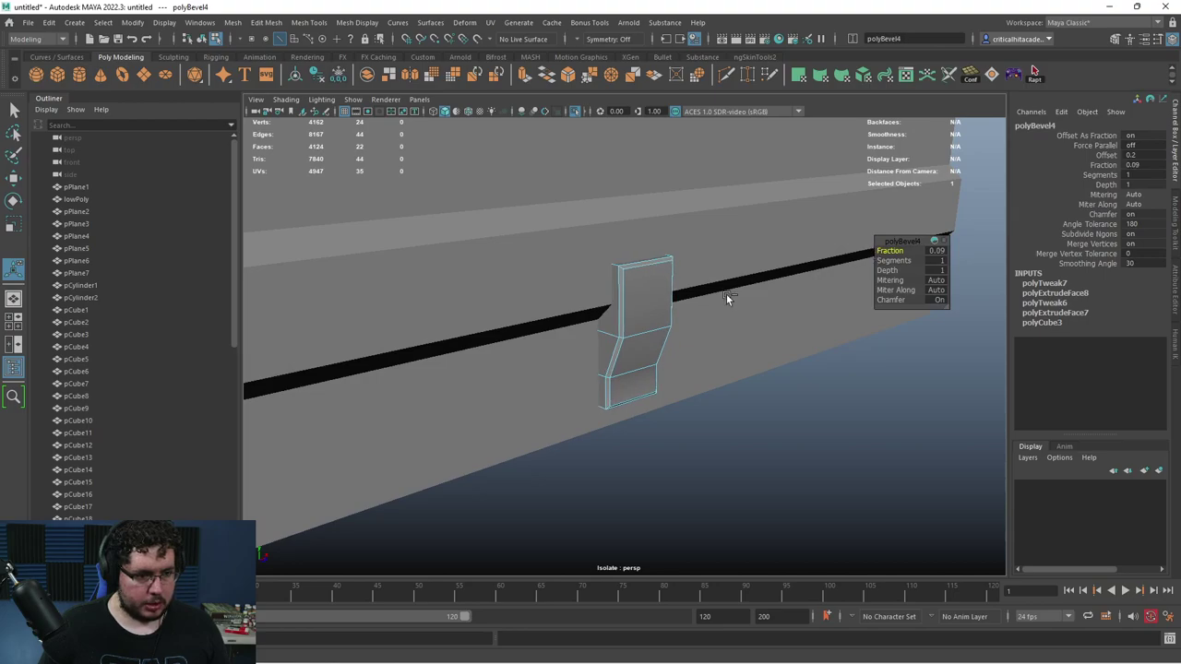
{"action": "key", "text": "q"}
{"action": "key", "text": "F8"}
{"action": "left_click", "coordinate": [710, 399]}
- Bevel the edge loop at the bracket's upper bend with a fraction of 0.02
{"action": "left_click_drag", "start_coordinate": [708, 396], "coordinate": [641, 326], "text": "alt"}
{"action": "scroll", "coordinate": [640, 325], "scroll_direction": "up", "scroll_amount": 4}
{"action": "left_click", "coordinate": [636, 321]}
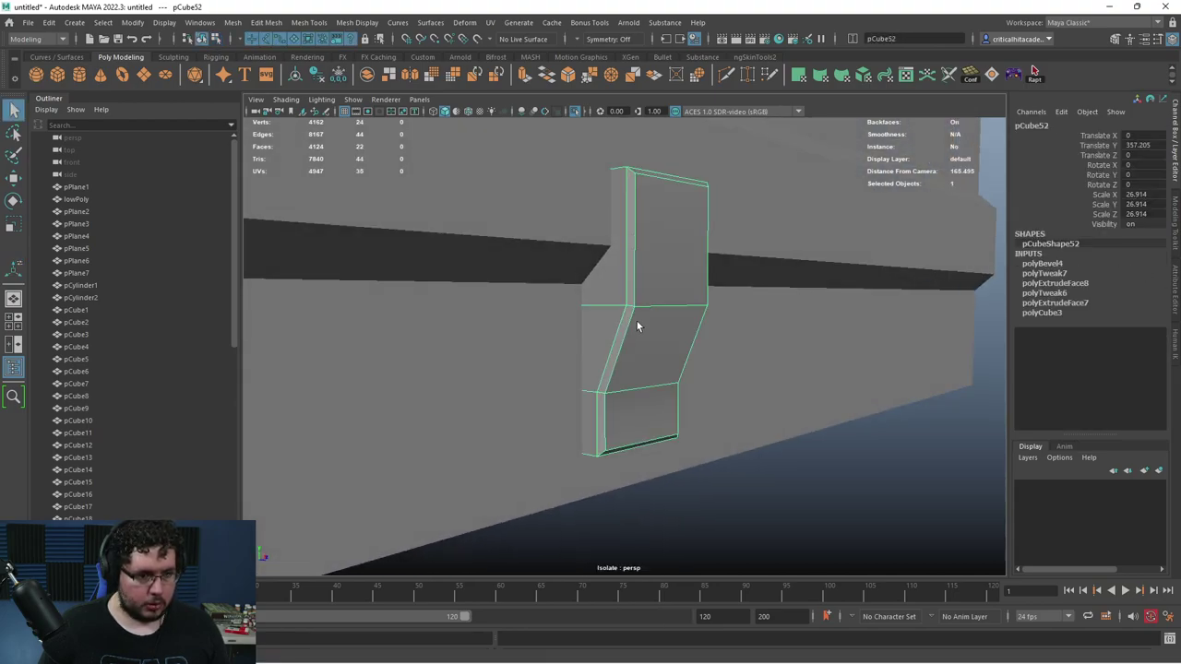
{"action": "scroll", "coordinate": [636, 321], "scroll_direction": "up", "scroll_amount": 2}
{"action": "right_click_drag", "start_coordinate": [637, 321], "coordinate": [664, 246]}
{"action": "double_click", "coordinate": [675, 293]}
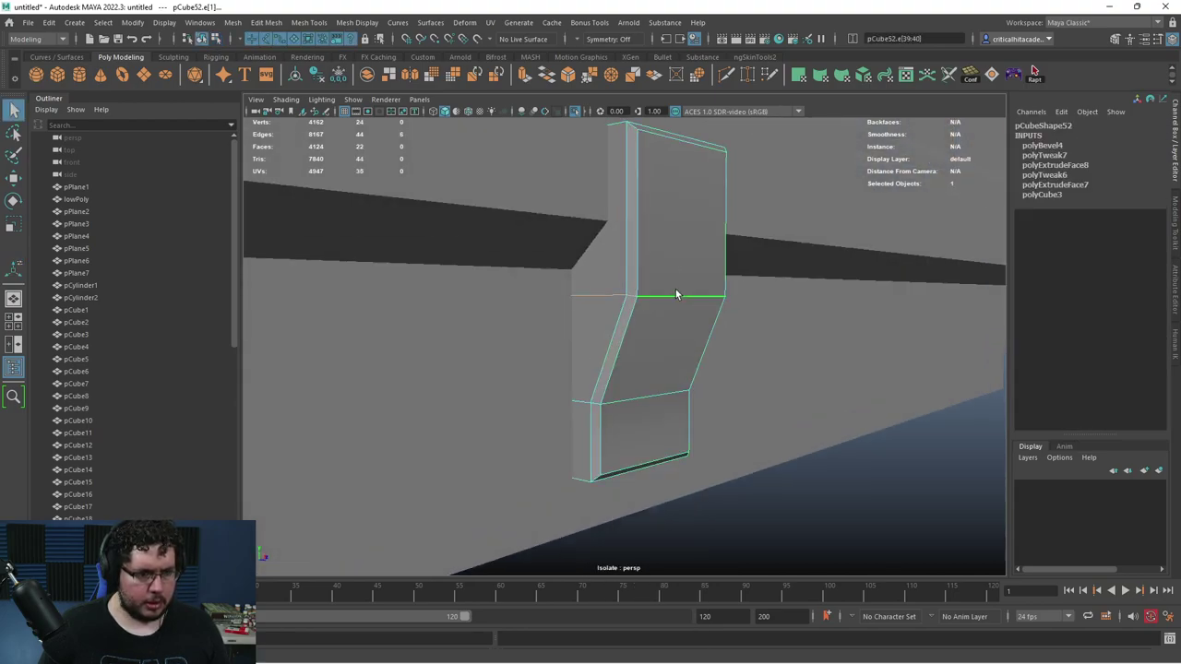
{"action": "left_click", "coordinate": [569, 75]}
{"action": "left_click_drag", "start_coordinate": [888, 251], "coordinate": [870, 251]}
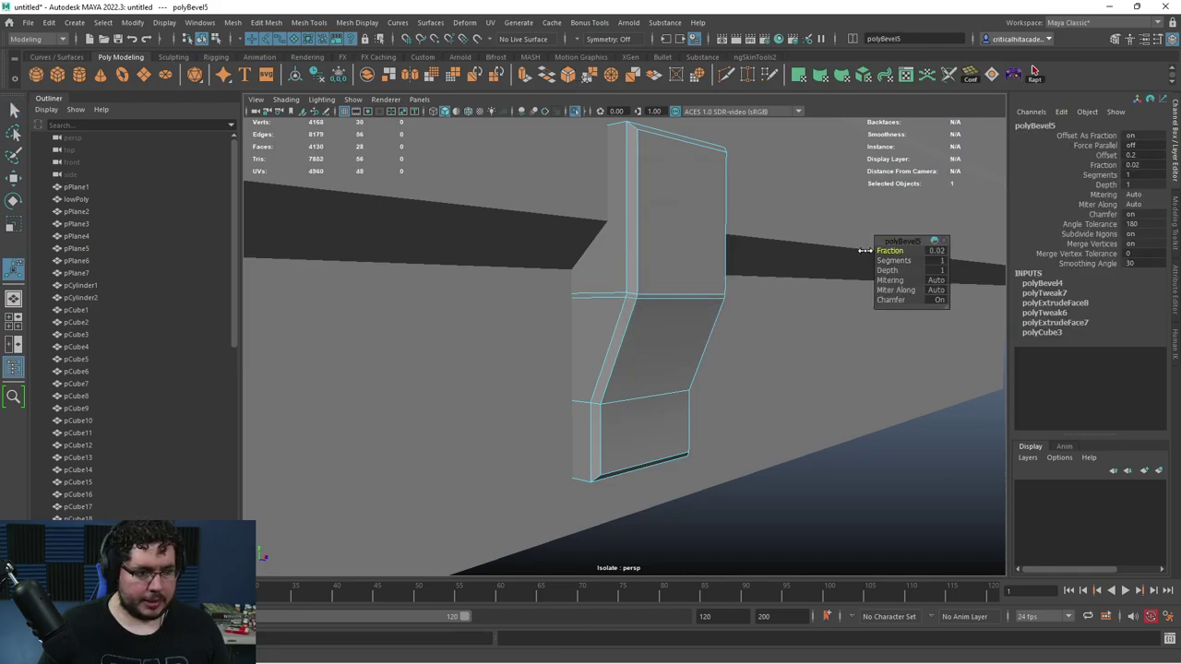
- Bevel the edge loop at the bracket's lower bend with a fraction of 0.02 and deselect the bracket
{"action": "left_click", "coordinate": [645, 392]}
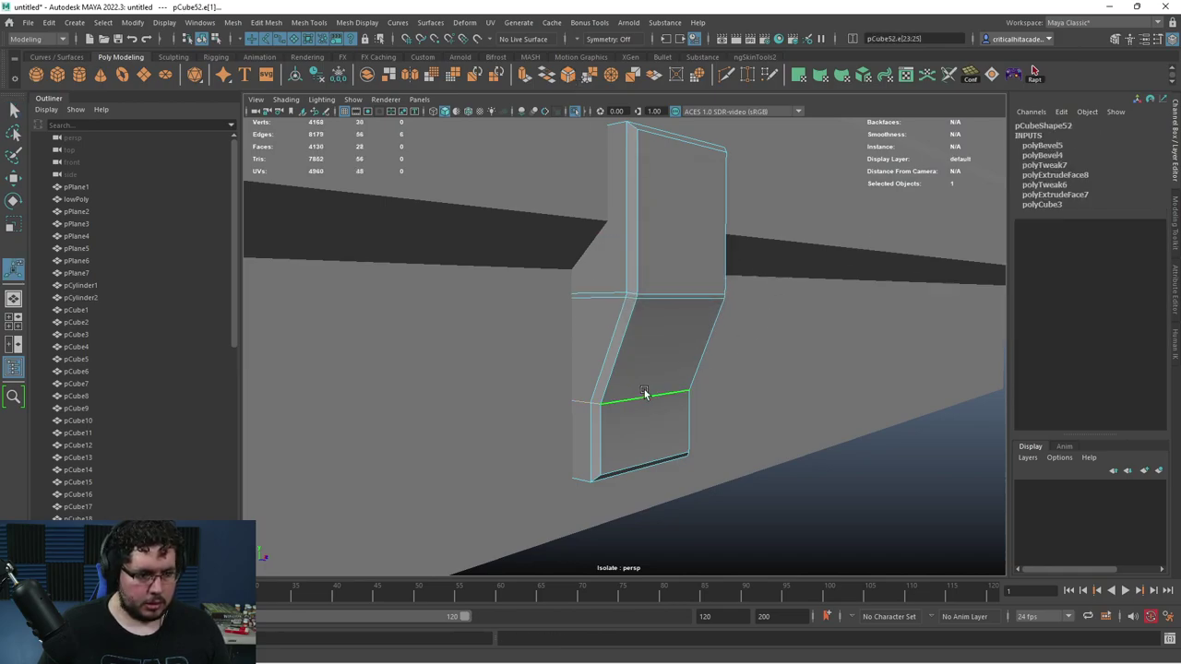
{"action": "left_click", "coordinate": [577, 80]}
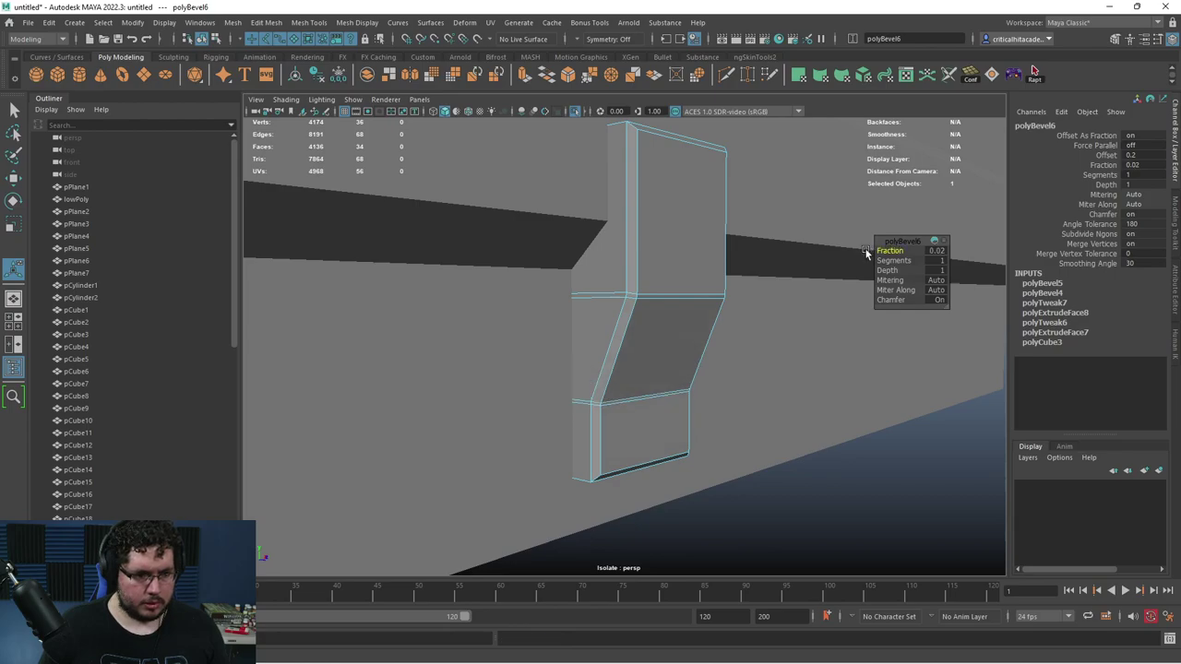
{"action": "key", "text": "q"}
{"action": "left_click", "coordinate": [825, 467]}
- Duplicate the bracket in the front view and move the copy along X to -250 at the wall section's end
{"action": "scroll", "coordinate": [825, 466], "scroll_direction": "down", "scroll_amount": 6}
{"action": "left_click_drag", "start_coordinate": [825, 467], "coordinate": [682, 505], "text": "alt"}
{"action": "key", "text": "space"}
{"action": "middle_click_drag", "start_coordinate": [646, 439], "coordinate": [866, 323], "text": "alt"}
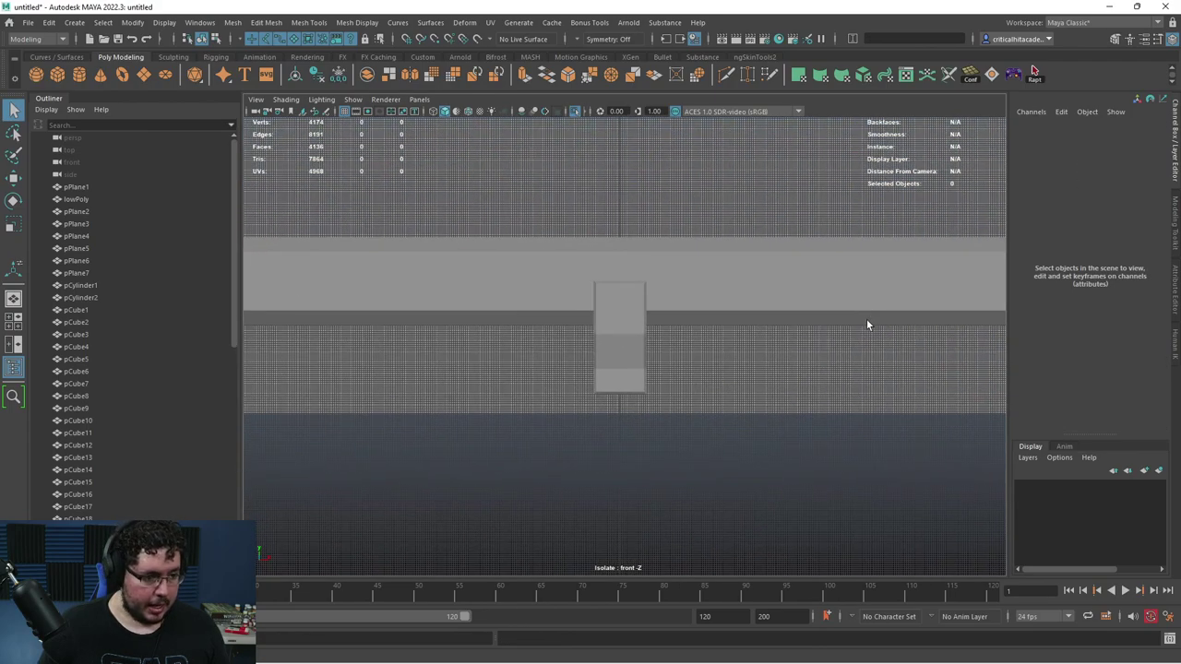
{"action": "left_click", "coordinate": [637, 332]}
{"action": "scroll", "coordinate": [692, 404], "scroll_direction": "down", "scroll_amount": 3}
{"action": "key", "text": "w"}
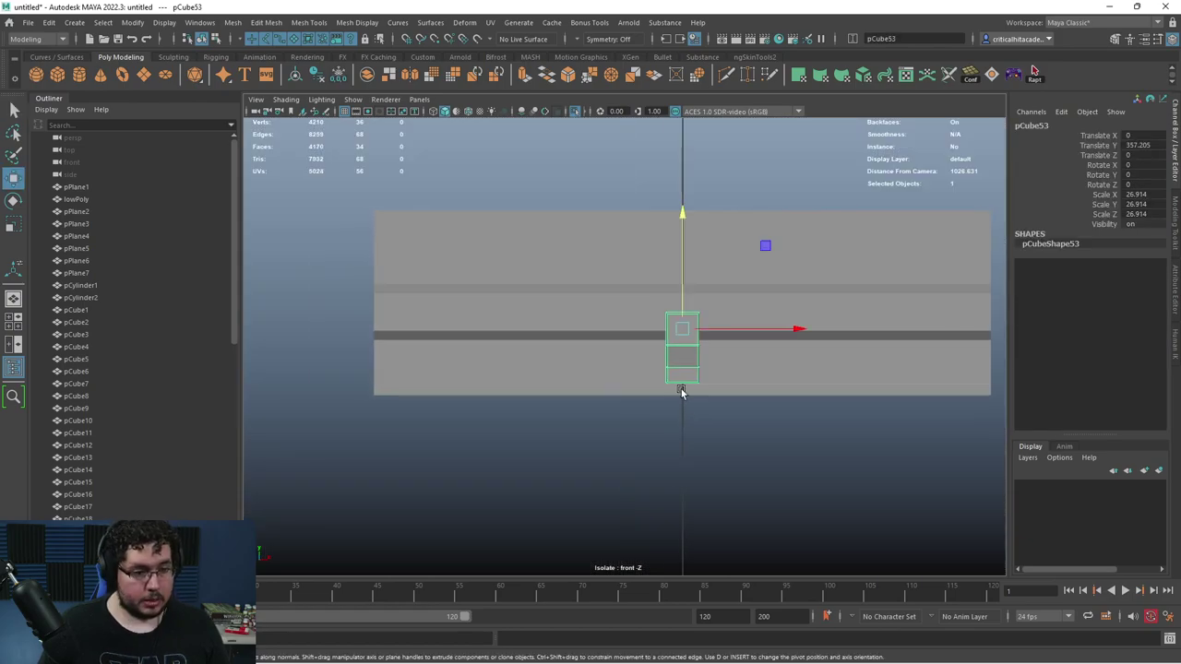
{"action": "left_click_drag", "start_coordinate": [801, 330], "coordinate": [400, 324]}
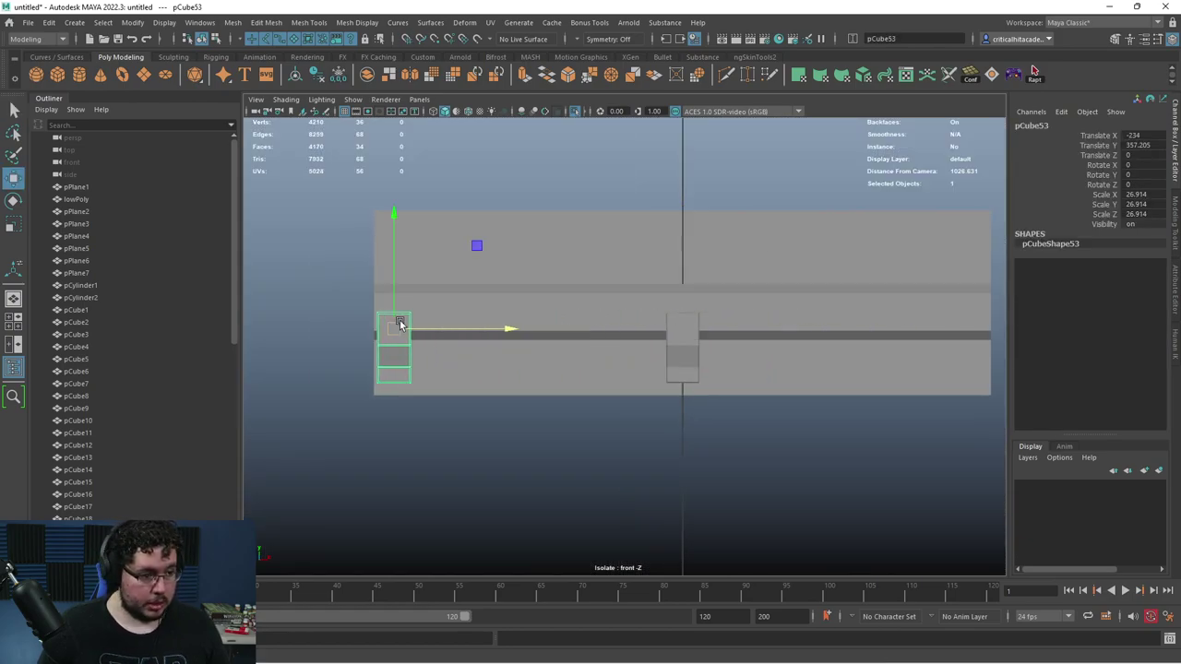
{"action": "scroll", "coordinate": [495, 372], "scroll_direction": "down", "scroll_amount": 1}
{"action": "middle_click_drag", "start_coordinate": [494, 372], "coordinate": [419, 354], "text": "alt"}
- Duplicate the end bracket and move the new copy to X 250 at the opposite end of the wall section
{"action": "key", "text": "ctrl+d"}
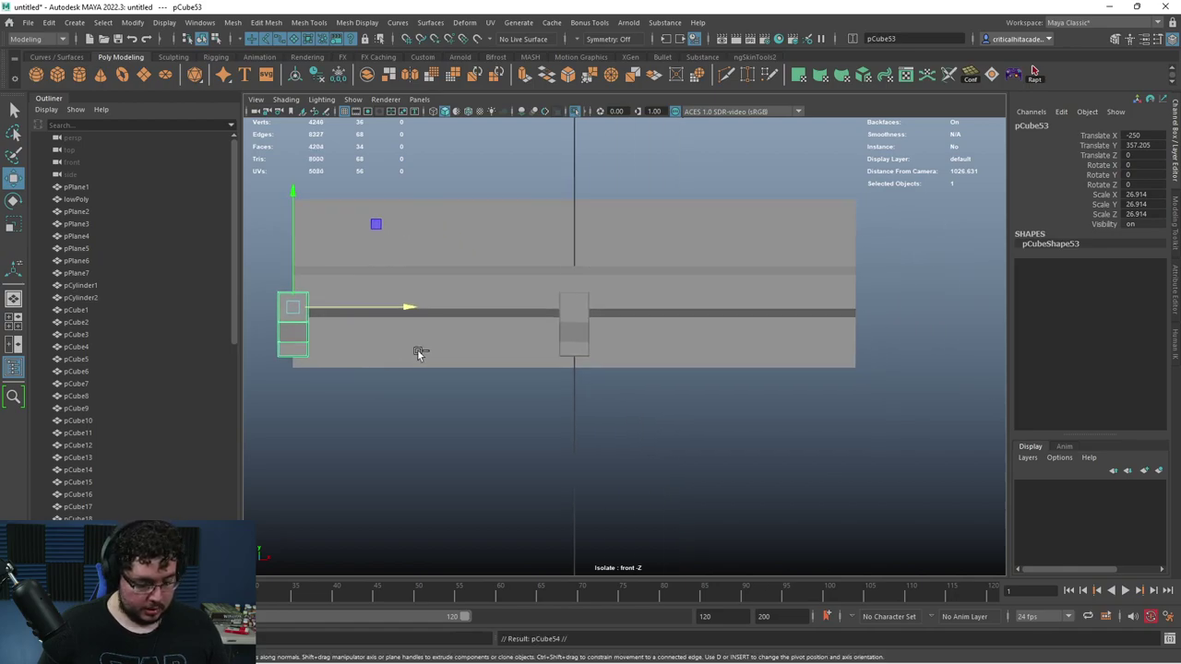
{"action": "middle_click_drag", "start_coordinate": [426, 307], "coordinate": [833, 295]}
{"action": "left_click", "coordinate": [851, 415]}
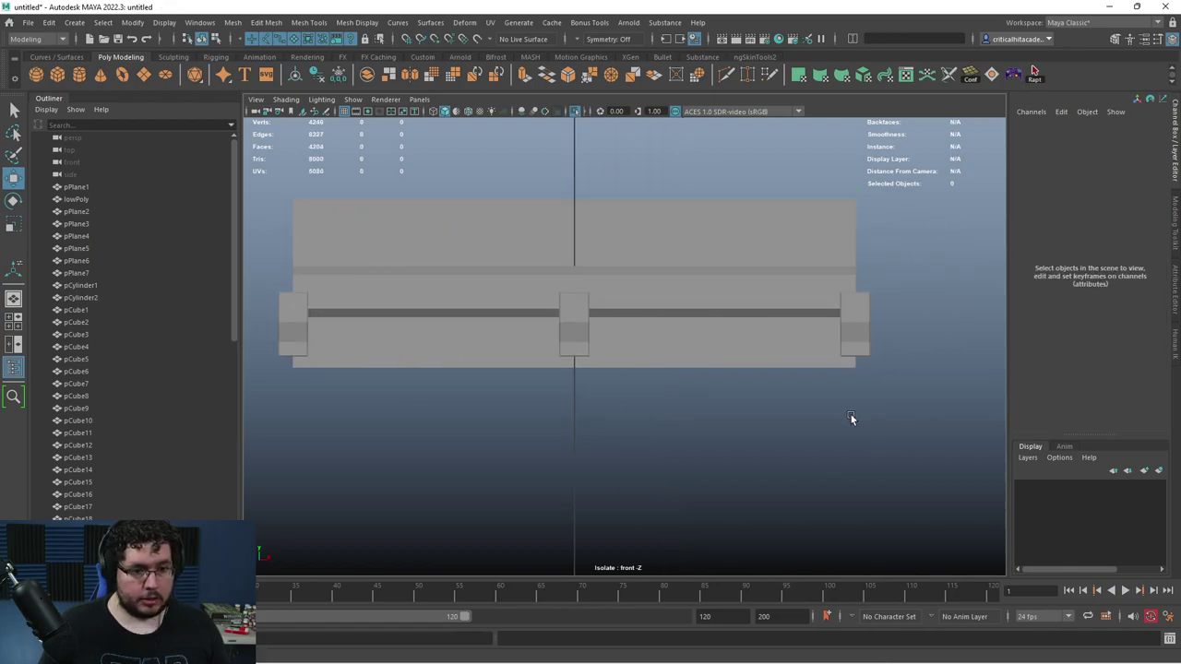
{"action": "scroll", "coordinate": [561, 382], "scroll_direction": "up", "scroll_amount": 1}
{"action": "left_click", "coordinate": [857, 311]}
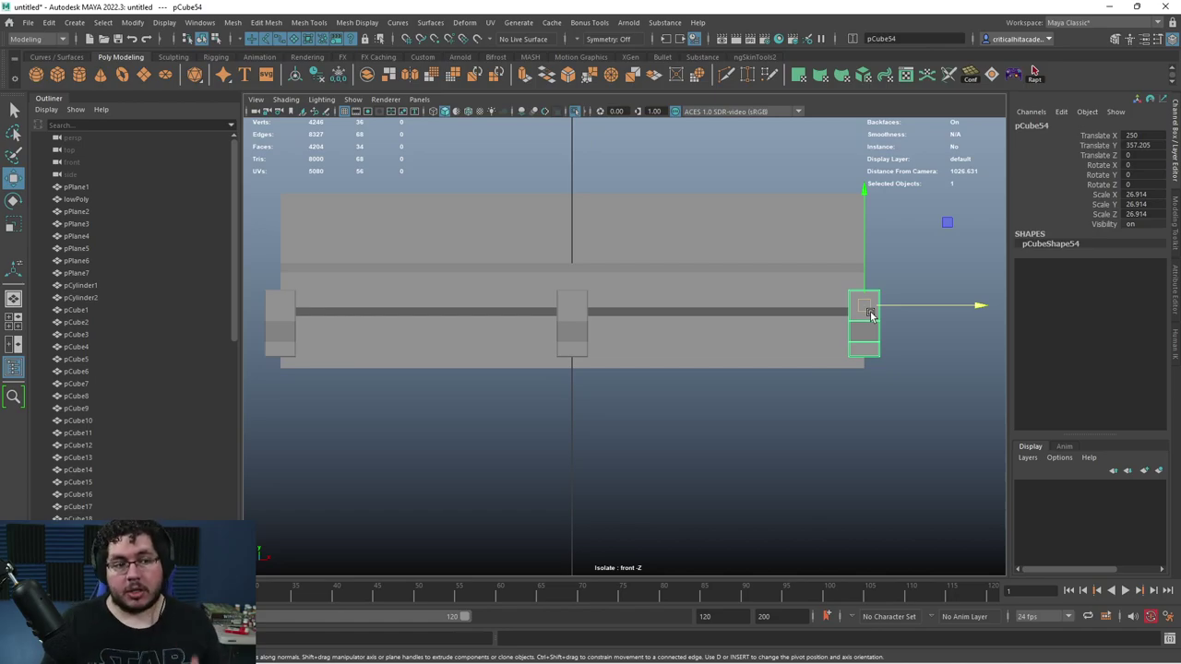
- Insert a horizontal edge loop across the wall section's upper panel, a short distance above the ledge
{"action": "left_click", "coordinate": [604, 243]}
{"action": "scroll", "coordinate": [714, 277], "scroll_direction": "up", "scroll_amount": 2}
{"action": "middle_click_drag", "start_coordinate": [517, 274], "coordinate": [574, 272], "text": "alt"}
{"action": "scroll", "coordinate": [544, 281], "scroll_direction": "down", "scroll_amount": 4}
{"action": "scroll", "coordinate": [620, 306], "scroll_direction": "up", "scroll_amount": 4}
{"action": "scroll", "coordinate": [603, 302], "scroll_direction": "down", "scroll_amount": 4}
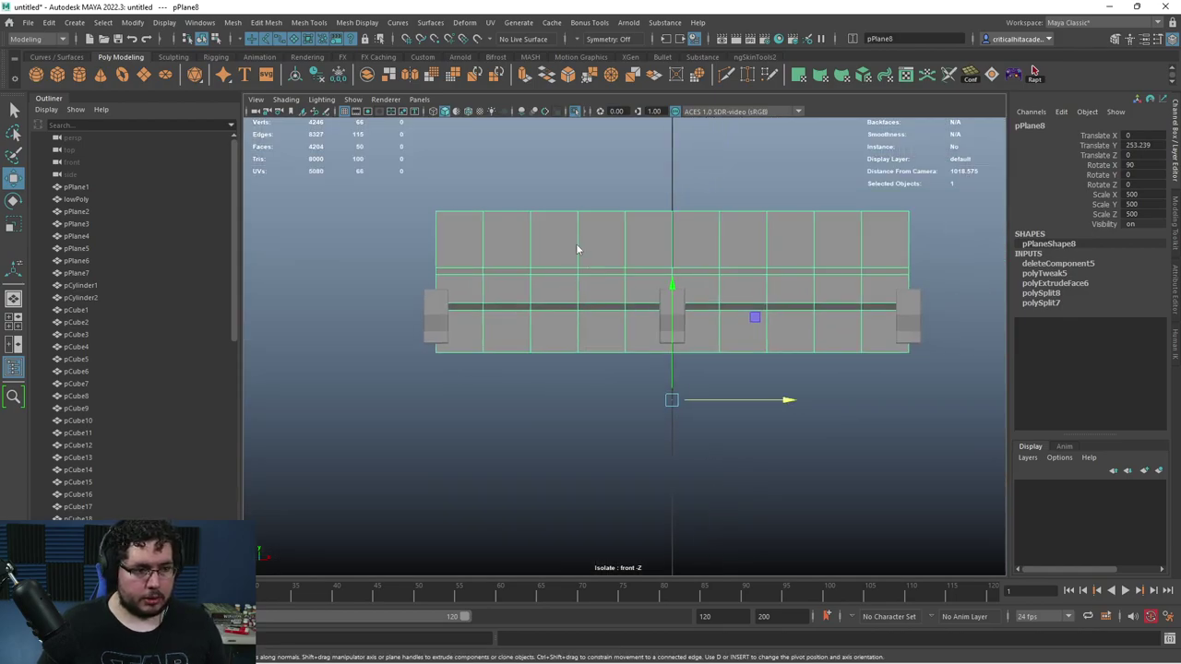
{"action": "key", "text": "F11"}
{"action": "left_click", "coordinate": [727, 76]}
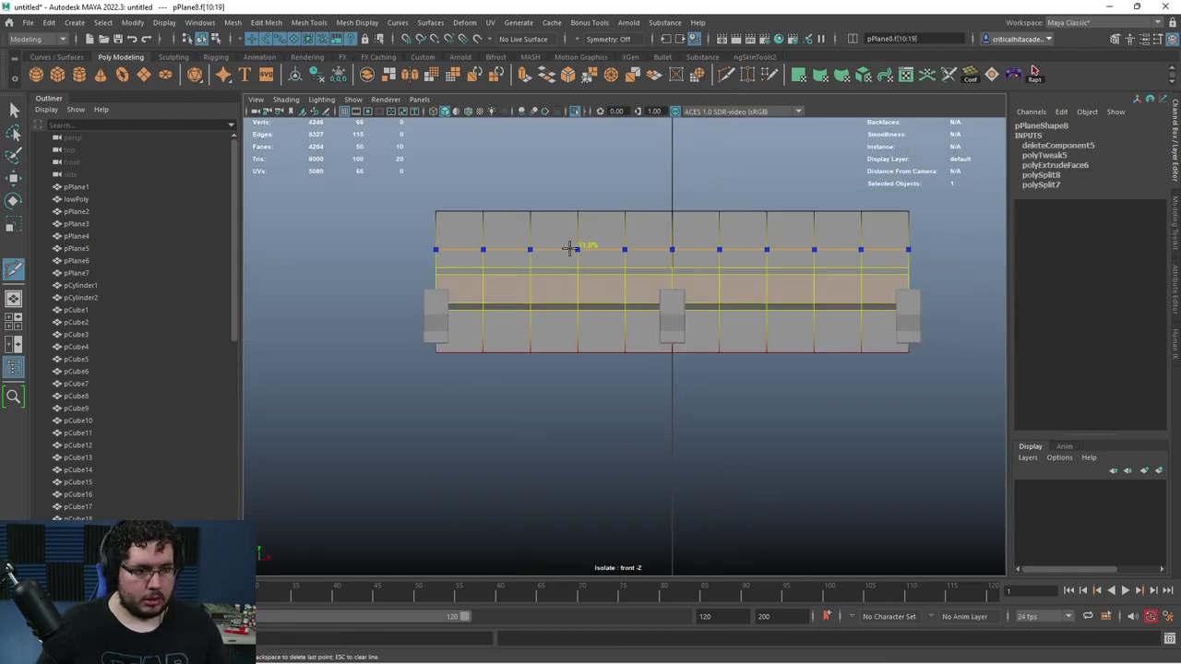
{"action": "left_click", "coordinate": [575, 239], "text": "ctrl"}
{"action": "key", "text": "q"}
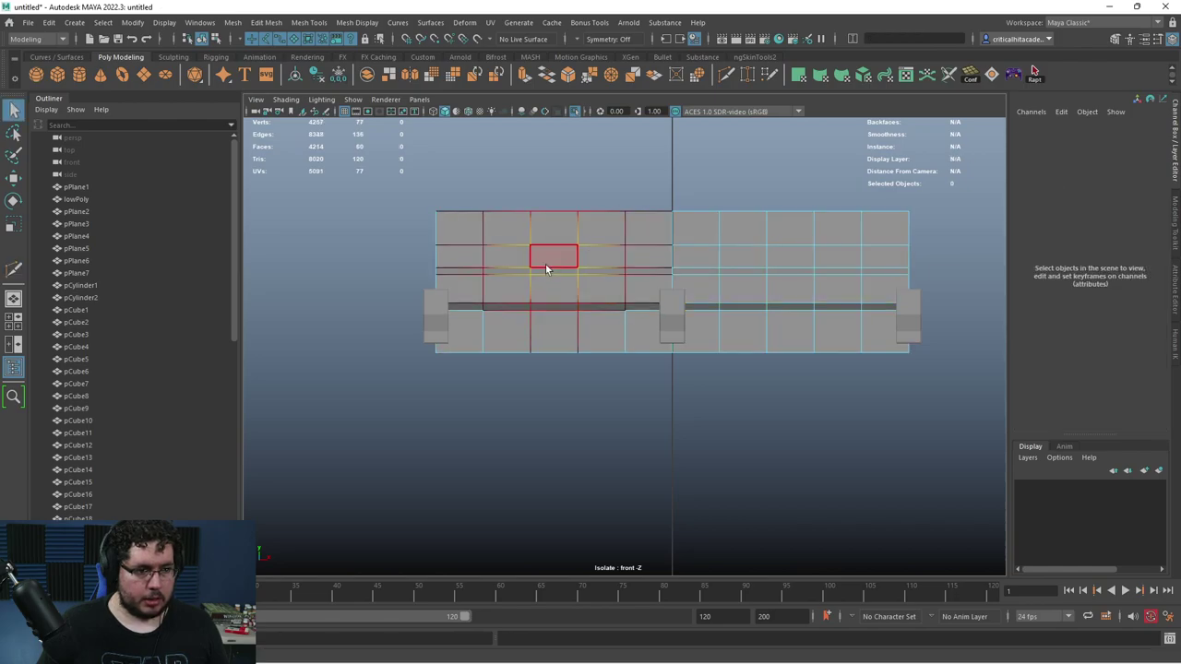
- Extrude the two matching faces just above the ledge on either side of the centre with an offset of 6.99
{"action": "left_click", "coordinate": [545, 263]}
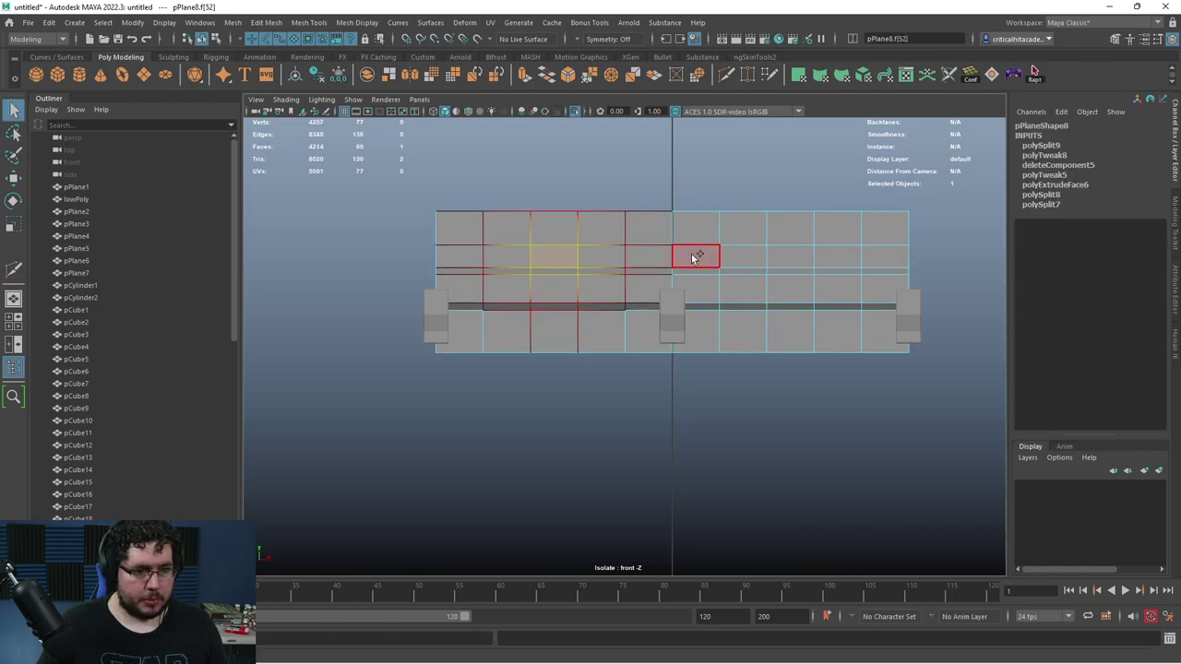
{"action": "left_click", "coordinate": [788, 258], "text": "shift"}
{"action": "key", "text": "b"}
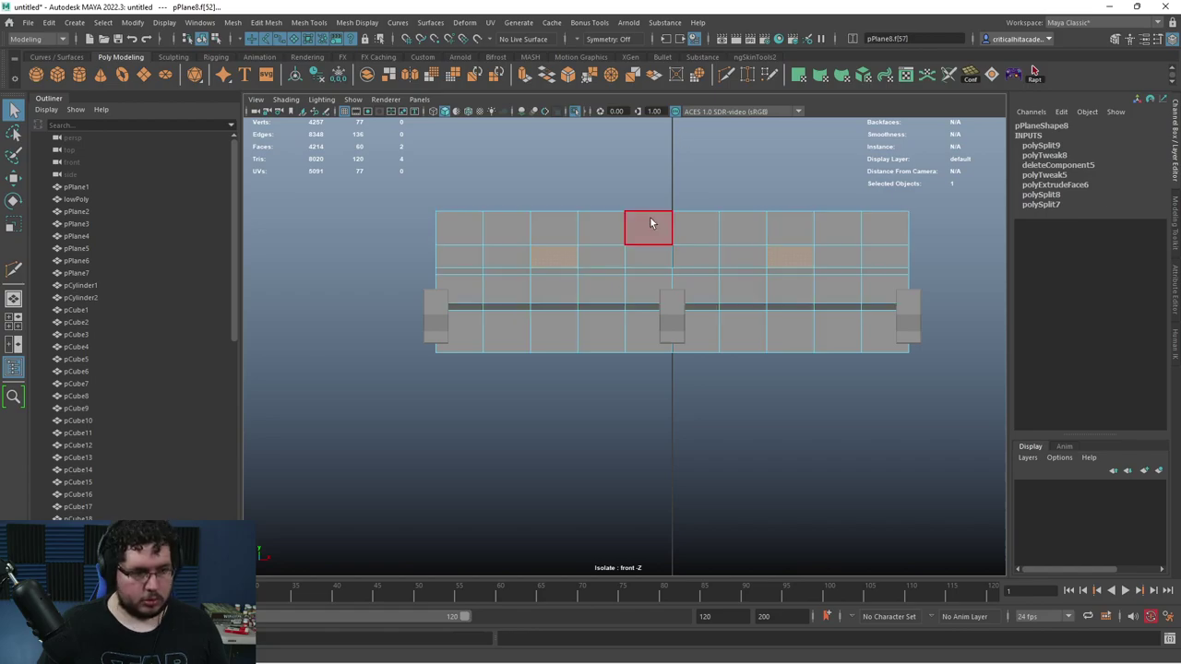
{"action": "key", "text": "space"}
{"action": "left_click", "coordinate": [647, 240]}
{"action": "left_click_drag", "start_coordinate": [646, 246], "coordinate": [682, 302], "text": "alt"}
{"action": "right_click_drag", "start_coordinate": [682, 303], "coordinate": [721, 378], "text": "alt"}
{"action": "scroll", "coordinate": [678, 356], "scroll_direction": "down", "scroll_amount": 2}
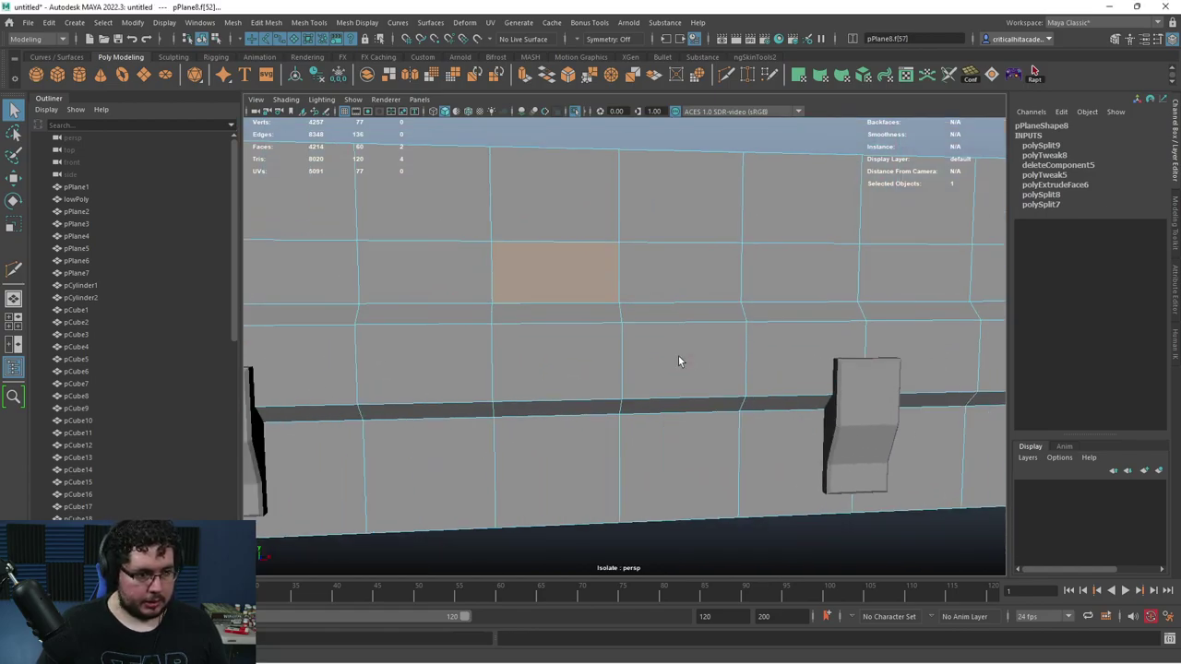
{"action": "key", "text": "ctrl+e"}
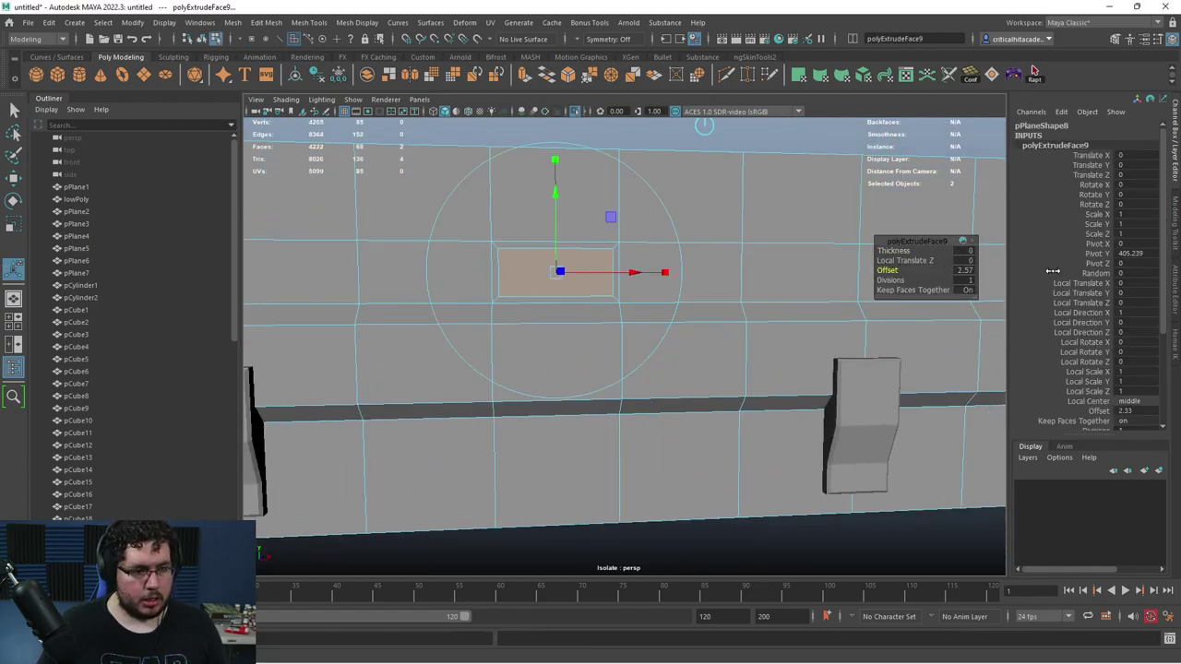
{"action": "middle_click_drag", "start_coordinate": [748, 235], "coordinate": [773, 241], "text": "alt"}
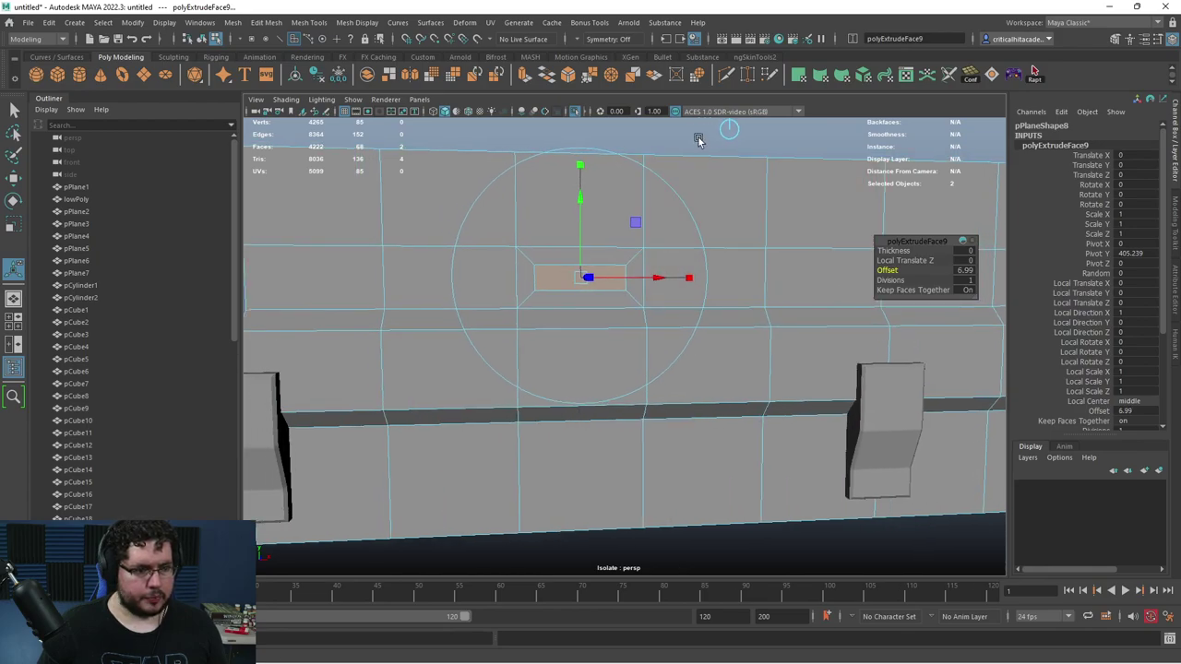
- Extrude the two inset faces again and push them back into the wall to form recesses
{"action": "left_click_drag", "start_coordinate": [673, 239], "coordinate": [764, 271], "text": "alt"}
{"action": "key", "text": "w"}
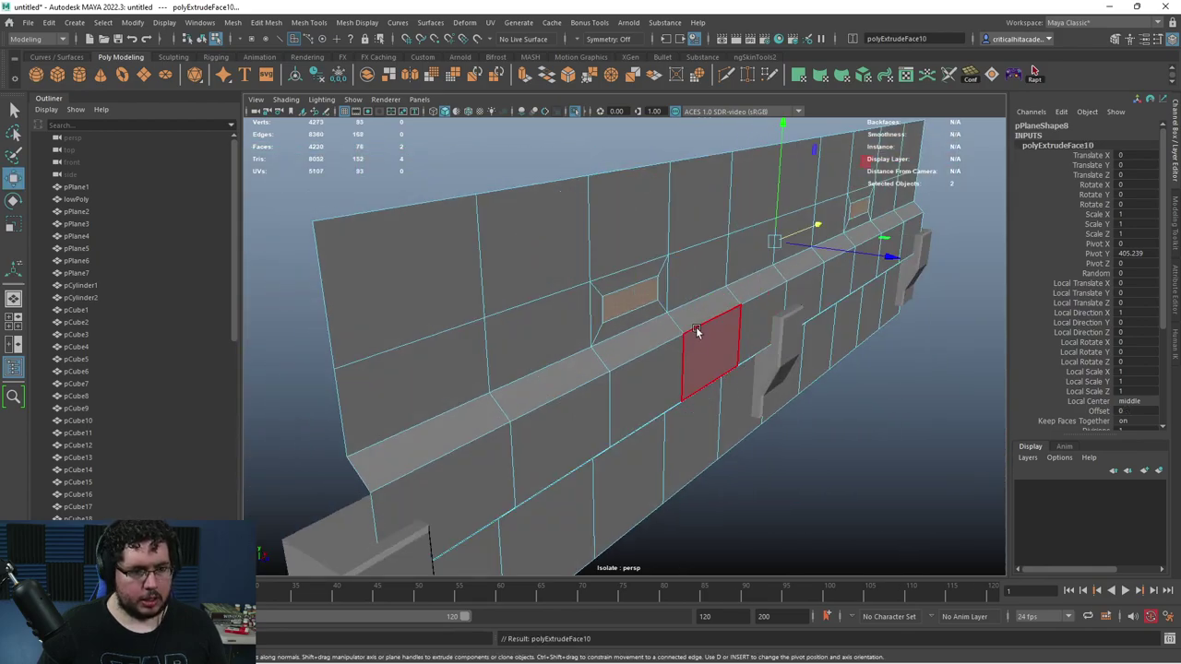
{"action": "mouse_move", "coordinate": [888, 255]}
{"action": "left_mouse_down"}
{"action": "mouse_move", "coordinate": [823, 271]}
{"action": "mouse_move", "coordinate": [900, 269]}
{"action": "left_mouse_up"}
{"action": "key", "text": "t"}
{"action": "left_click_drag", "start_coordinate": [805, 290], "coordinate": [651, 265], "text": "alt"}
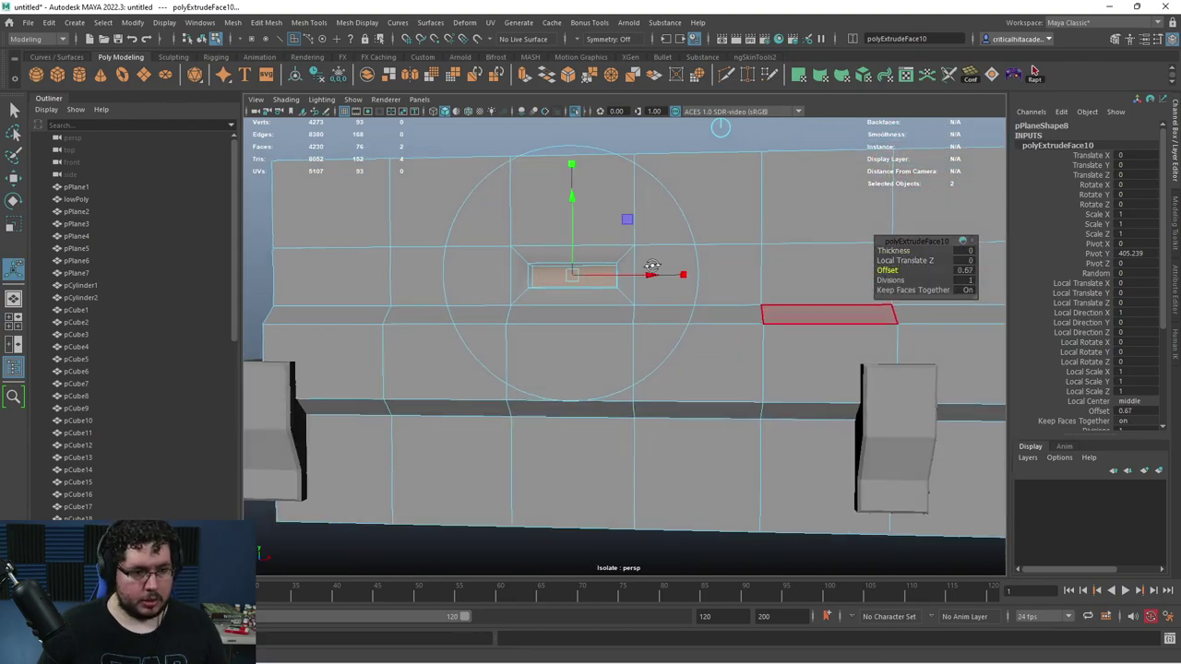
{"action": "right_click_drag", "start_coordinate": [652, 266], "coordinate": [671, 279], "text": "alt"}
{"action": "key", "text": "ctrl+z"}
{"action": "key", "text": "ctrl+z"}
{"action": "key", "text": "ctrl+z"}
{"action": "key", "text": "ctrl+z"}
{"action": "key", "text": "ctrl+z"}
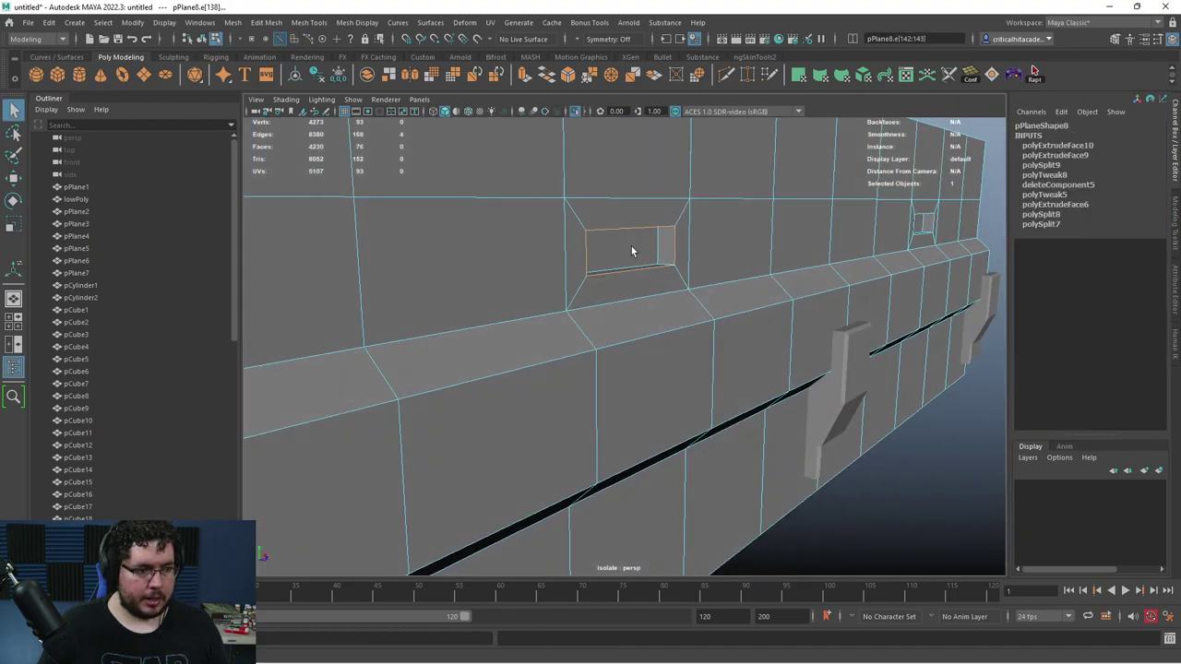
- Bevel the front opening edges of both recesses with a fraction of 0.5 and return to object mode
{"action": "left_click_drag", "start_coordinate": [775, 309], "coordinate": [714, 321], "text": "alt"}
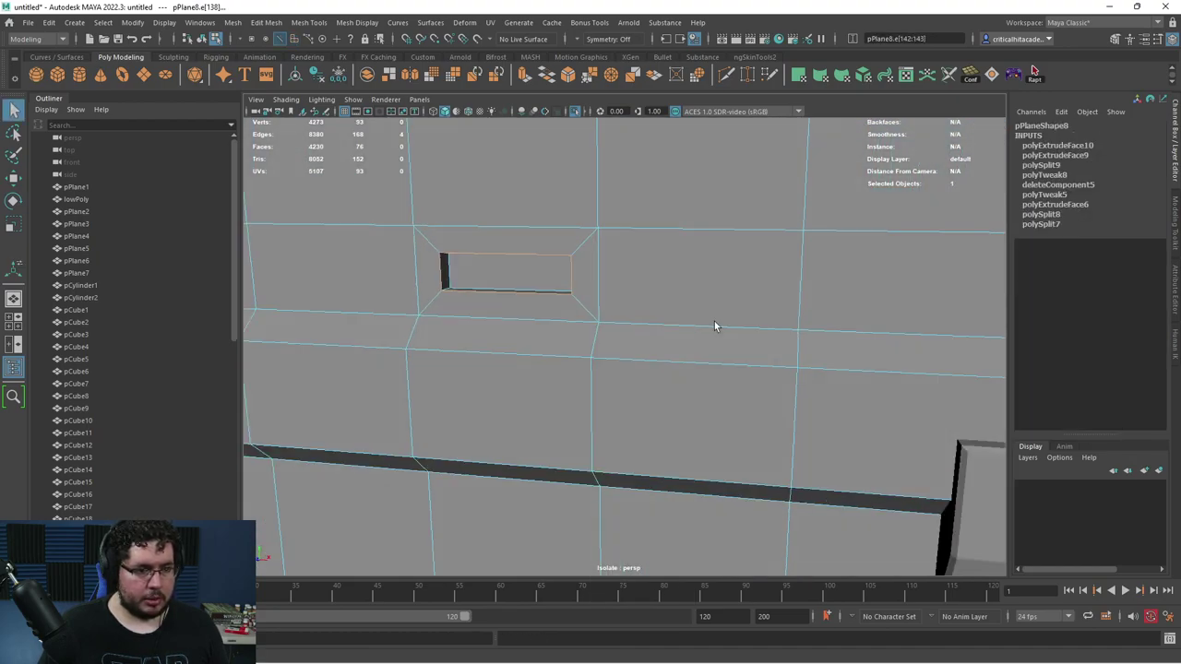
{"action": "middle_click_drag", "start_coordinate": [812, 309], "coordinate": [733, 287], "text": "alt"}
{"action": "right_click_drag", "start_coordinate": [734, 288], "coordinate": [654, 283], "text": "alt"}
{"action": "left_click", "coordinate": [654, 282], "text": "shift"}
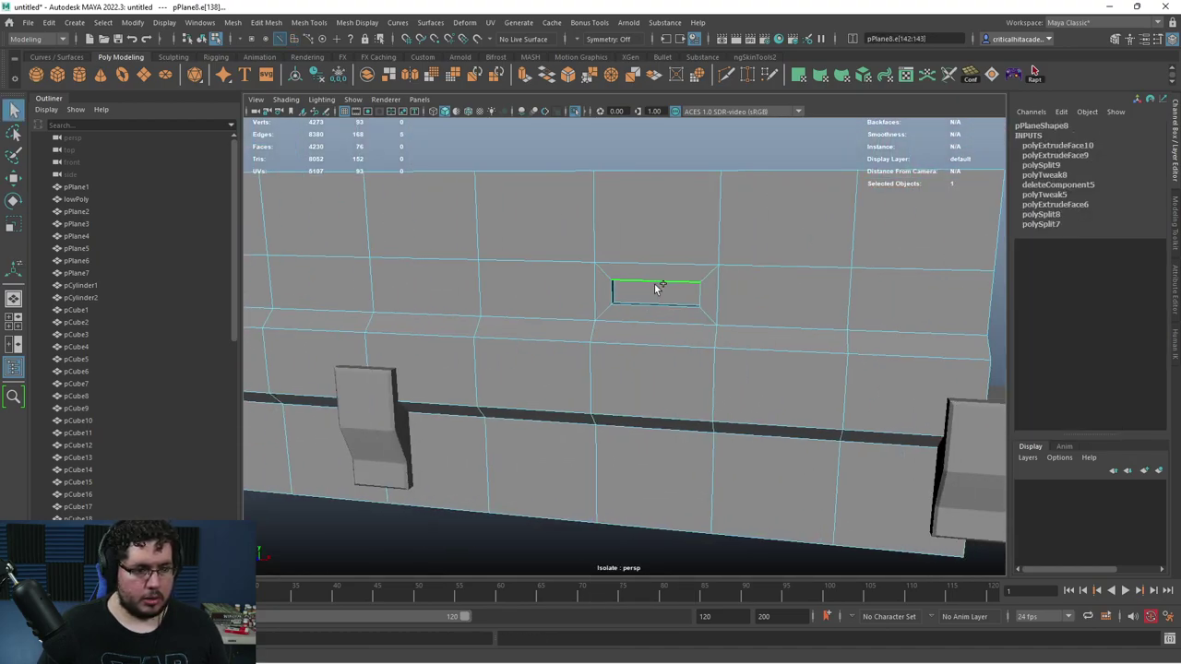
{"action": "left_click", "coordinate": [569, 77]}
{"action": "key", "text": "q"}
{"action": "mouse_move", "coordinate": [641, 235]}
{"action": "right_mouse_down"}
{"action": "mouse_move", "coordinate": [689, 206]}
{"action": "mouse_move", "coordinate": [630, 251]}
{"action": "right_mouse_up"}
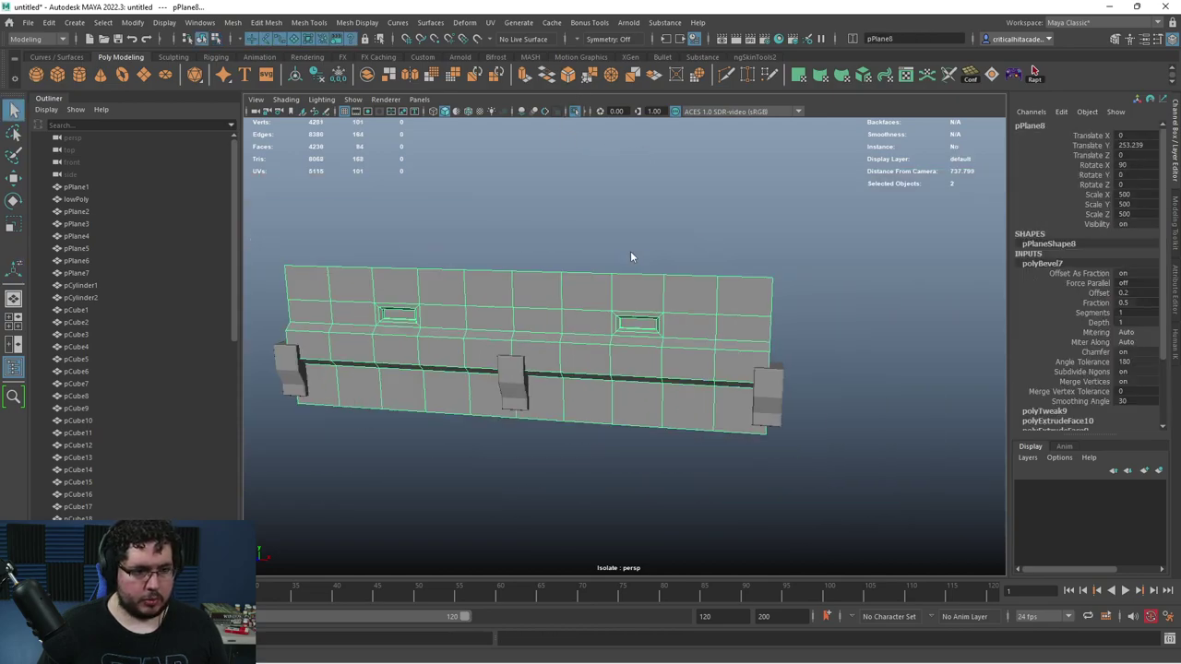
- Examine the wall section with its recesses and brackets from several angles
{"action": "left_click", "coordinate": [684, 222]}
{"action": "left_click_drag", "start_coordinate": [684, 227], "coordinate": [697, 330], "text": "alt"}
{"action": "left_click", "coordinate": [697, 329]}
{"action": "right_click_drag", "start_coordinate": [697, 329], "coordinate": [670, 327], "text": "alt"}
{"action": "key", "text": "f"}
{"action": "left_click_drag", "start_coordinate": [670, 326], "coordinate": [655, 319], "text": "alt"}
{"action": "middle_click_drag", "start_coordinate": [663, 318], "coordinate": [692, 271], "text": "alt"}
{"action": "left_click", "coordinate": [606, 163]}
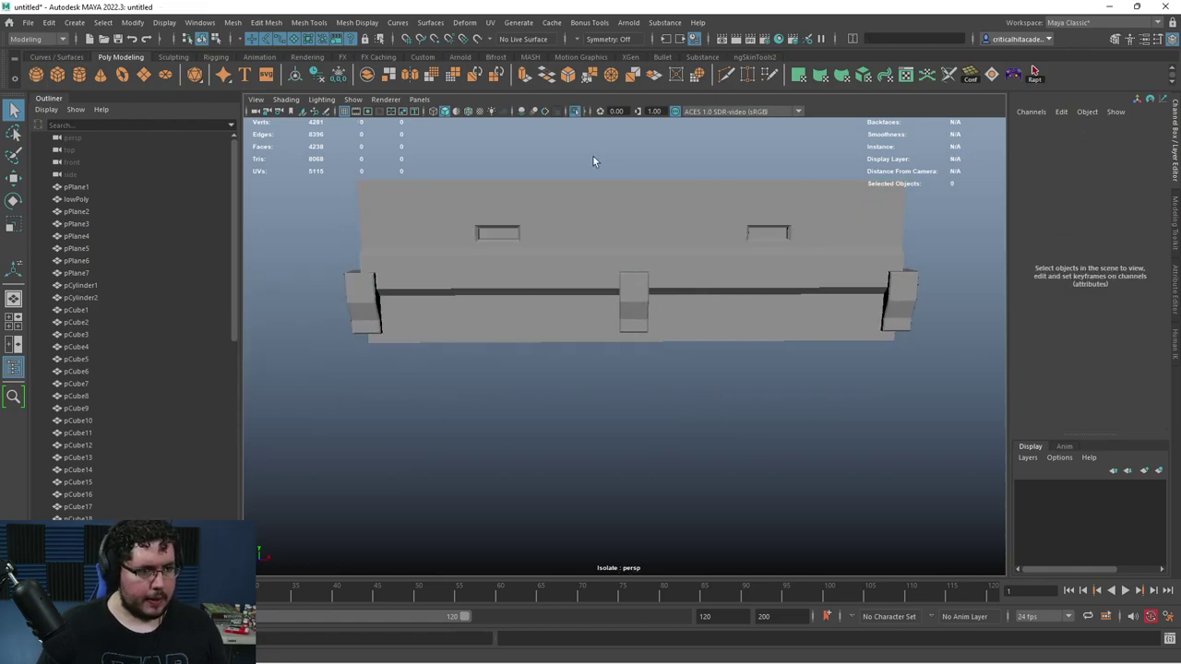
- Insert two closely spaced horizontal edge loops across the wall's upper panel, above the recesses
{"action": "left_click", "coordinate": [592, 198]}
{"action": "left_click_drag", "start_coordinate": [592, 198], "coordinate": [565, 218], "text": "alt"}
{"action": "scroll", "coordinate": [568, 218], "scroll_direction": "up", "scroll_amount": 4}
{"action": "middle_click_drag", "start_coordinate": [575, 221], "coordinate": [597, 266], "text": "alt"}
{"action": "left_click_drag", "start_coordinate": [598, 265], "coordinate": [634, 275], "text": "alt"}
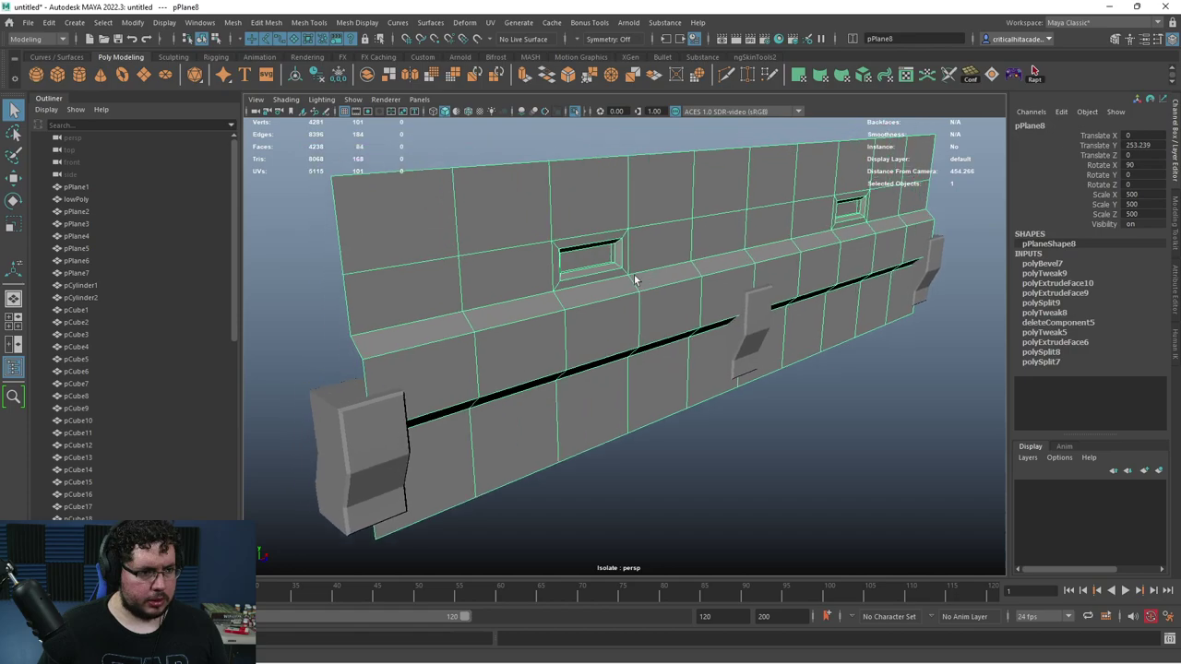
{"action": "left_click", "coordinate": [725, 81]}
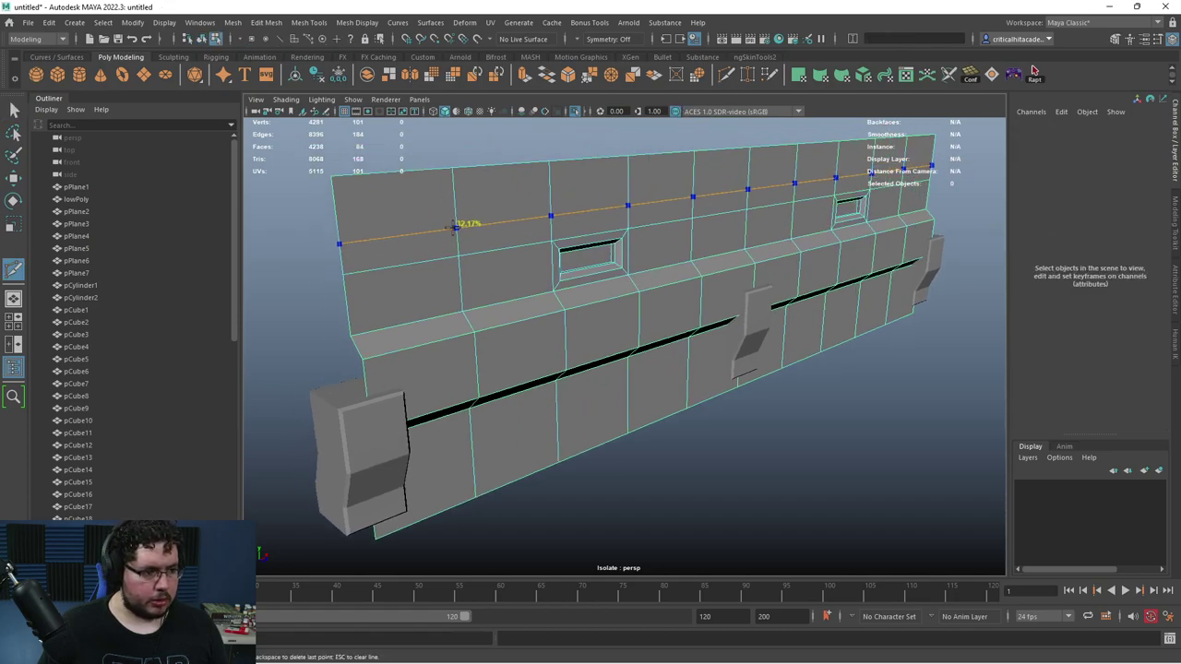
{"action": "left_click", "coordinate": [456, 222], "text": "ctrl"}
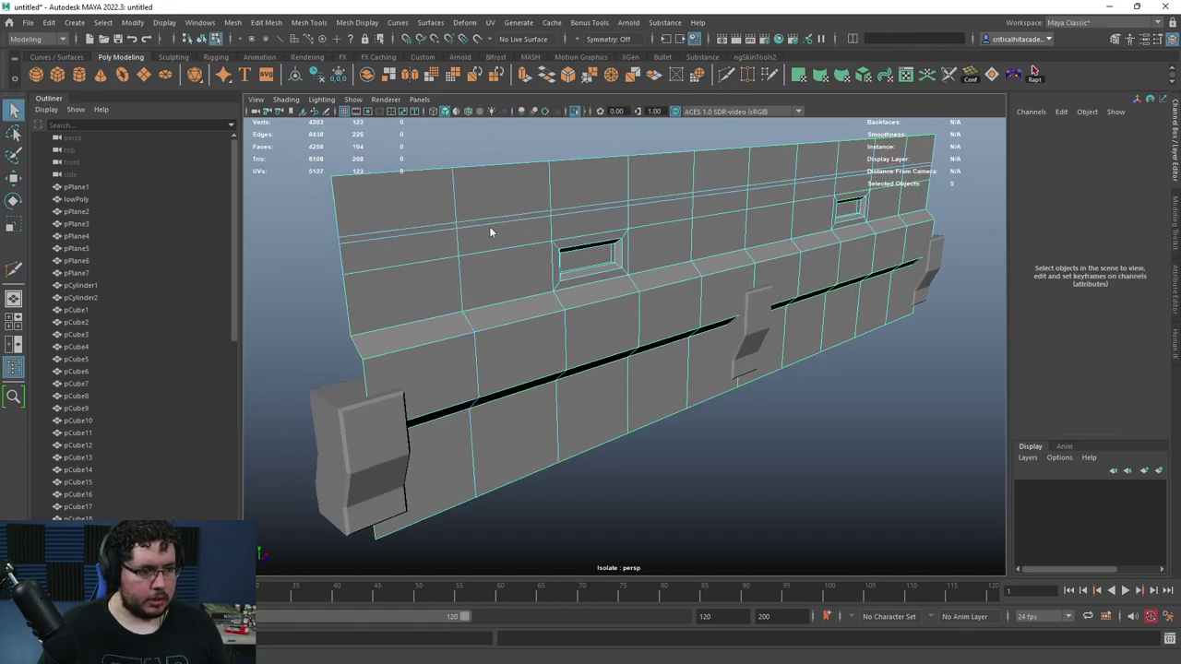
{"action": "key", "text": "q"}
- Extrude the narrow face strip between the two new edge loops inward to form a groove along the wall
{"action": "left_click", "coordinate": [425, 229]}
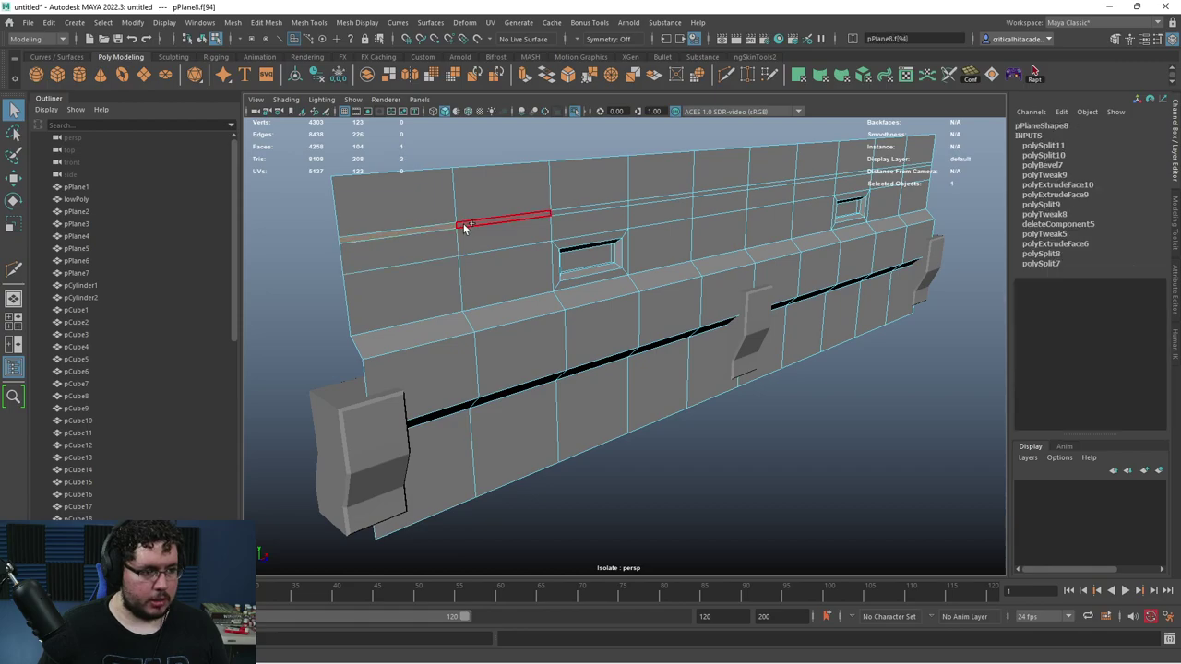
{"action": "double_click", "coordinate": [466, 226], "text": "shift"}
{"action": "key", "text": "ctrl+e"}
{"action": "left_click_drag", "start_coordinate": [574, 273], "coordinate": [674, 302], "text": "alt"}
{"action": "key", "text": "w"}
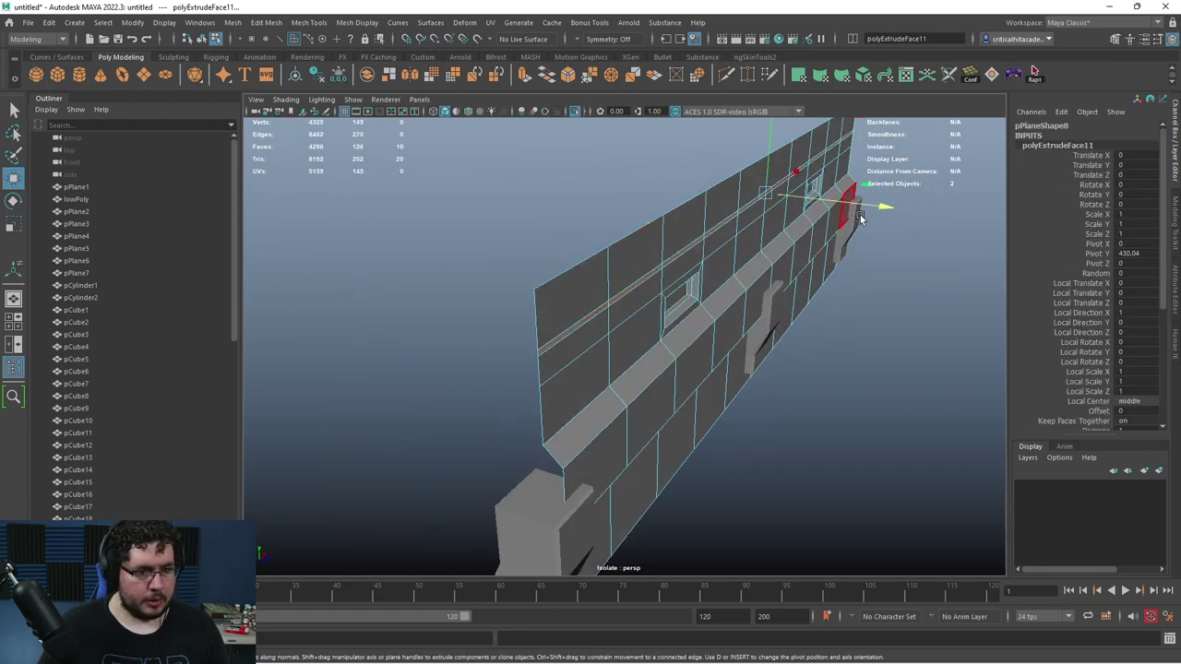
{"action": "left_click_drag", "start_coordinate": [874, 207], "coordinate": [434, 333], "text": "alt"}
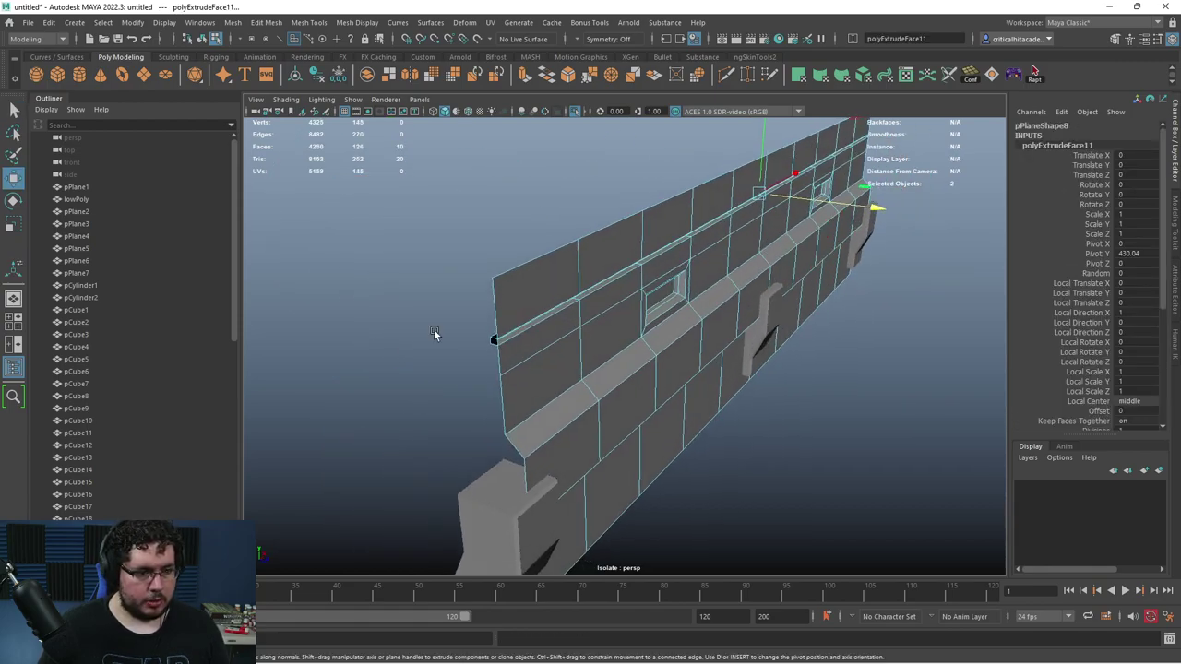
- Delete the groove's end cap faces at both ends of the wall section
{"action": "left_click", "coordinate": [491, 345]}
{"action": "key", "text": "Delete"}
{"action": "left_click_drag", "start_coordinate": [737, 344], "coordinate": [501, 317], "text": "alt"}
{"action": "left_click_drag", "start_coordinate": [830, 292], "coordinate": [738, 278], "text": "alt"}
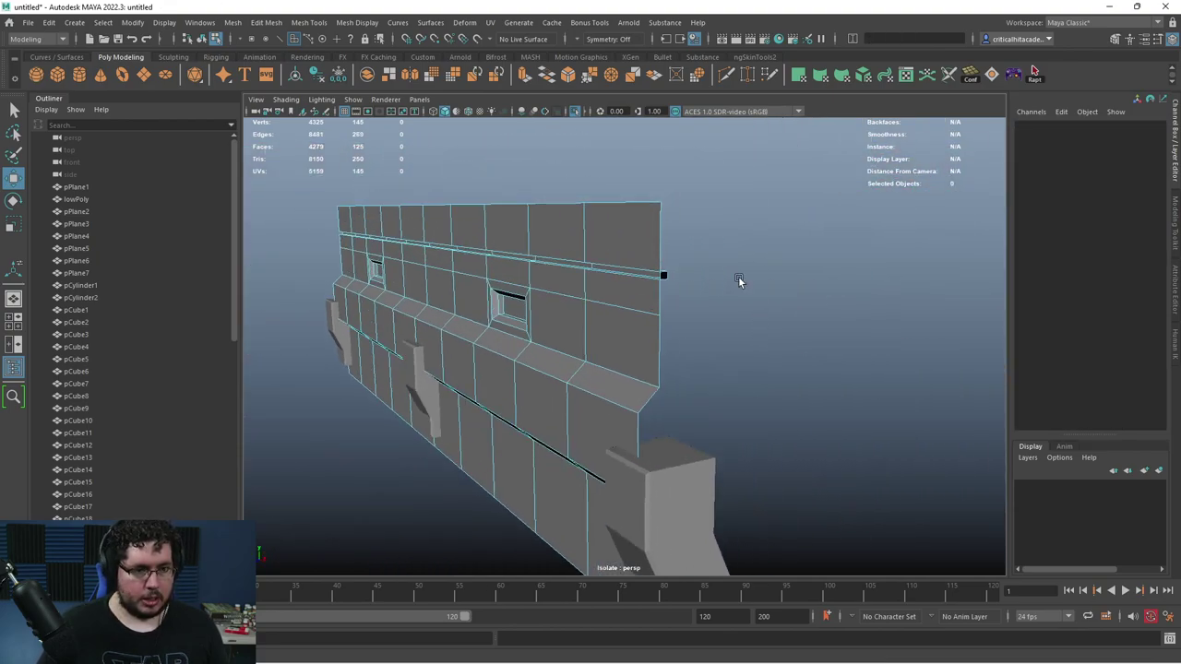
{"action": "left_click", "coordinate": [661, 275]}
{"action": "key", "text": "Delete"}
- Raise the groove's vertices above both recesses in the front view so it arches over them, and return to object mode
{"action": "left_click_drag", "start_coordinate": [660, 275], "coordinate": [711, 306], "text": "alt"}
{"action": "key", "text": "space"}
{"action": "scroll", "coordinate": [612, 364], "scroll_direction": "up", "scroll_amount": 4}
{"action": "right_click_drag", "start_coordinate": [554, 259], "coordinate": [517, 261]}
{"action": "left_click_drag", "start_coordinate": [517, 261], "coordinate": [478, 263]}
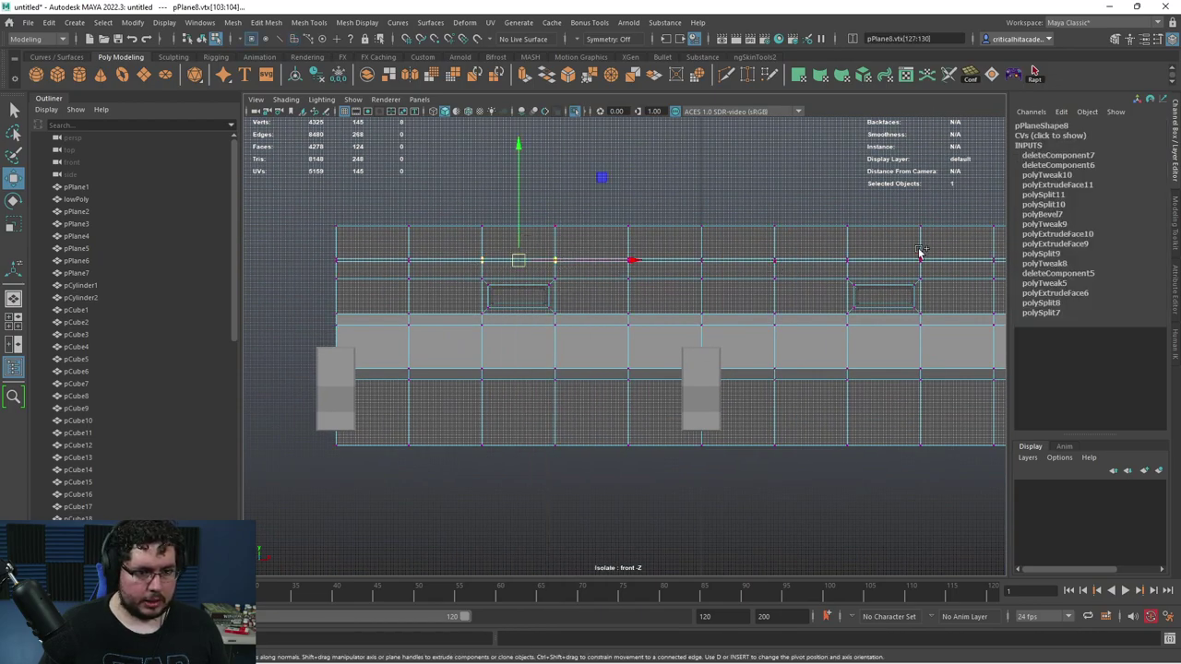
{"action": "left_click_drag", "start_coordinate": [701, 216], "coordinate": [697, 197]}
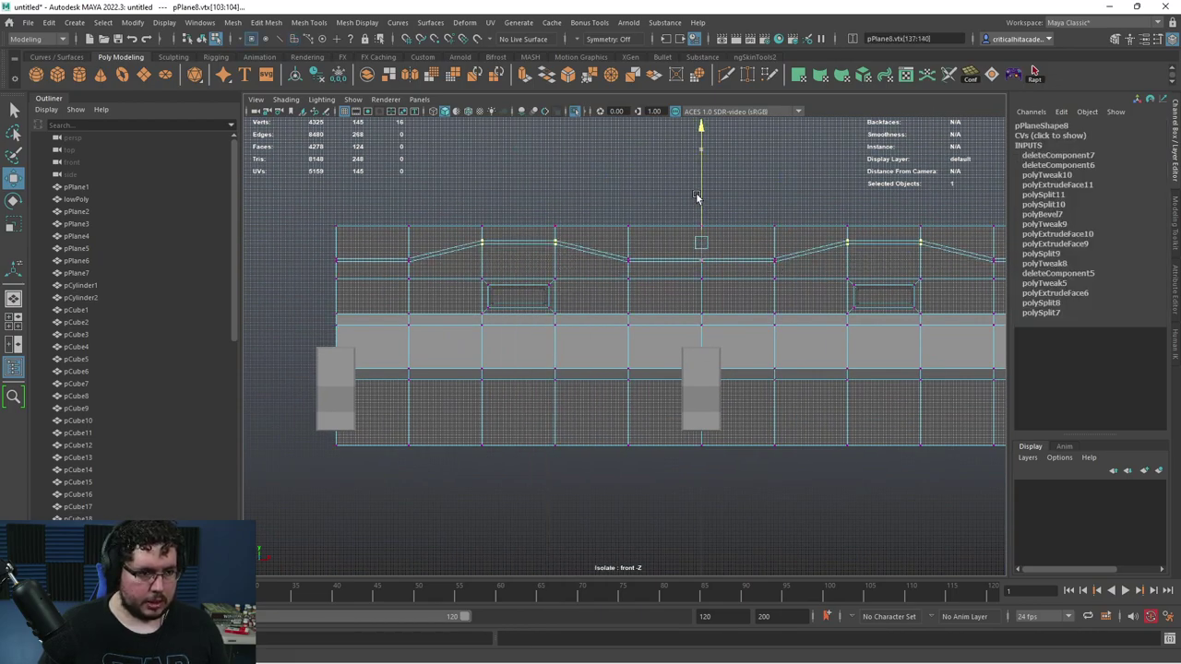
{"action": "right_click_drag", "start_coordinate": [685, 201], "coordinate": [710, 185]}
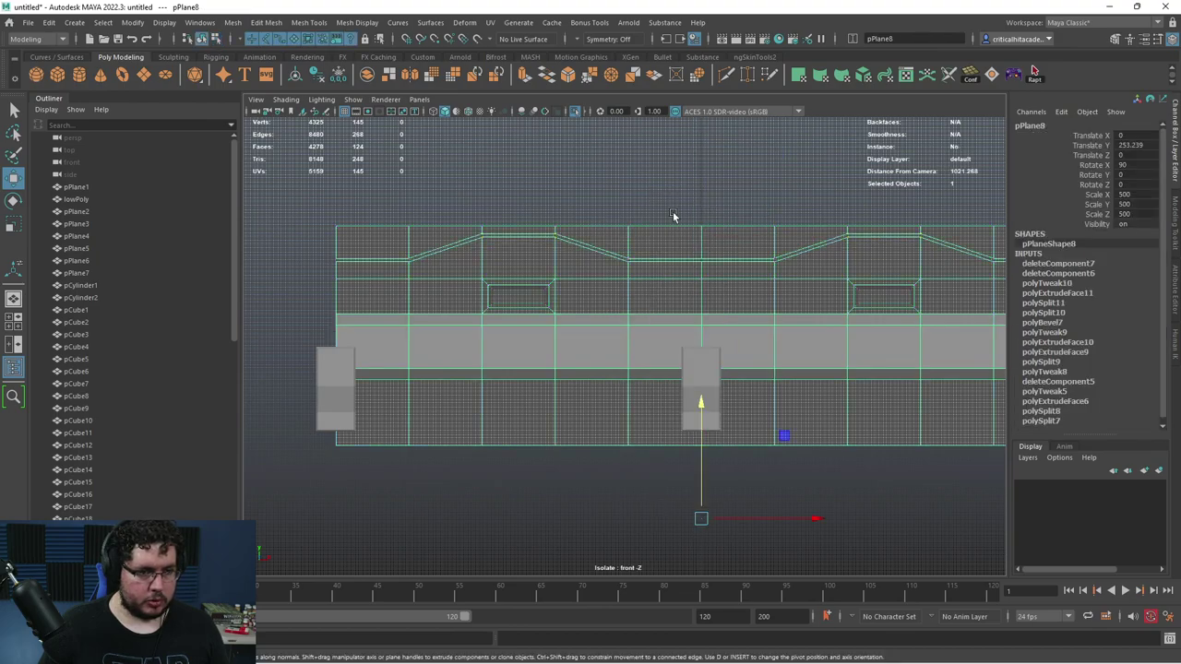
- Examine the reshaped groove in the perspective and front views and deselect the wall section
{"action": "scroll", "coordinate": [643, 223], "scroll_direction": "down", "scroll_amount": 1}
{"action": "left_click", "coordinate": [642, 222]}
{"action": "key", "text": "space"}
{"action": "left_click_drag", "start_coordinate": [670, 263], "coordinate": [679, 290]}
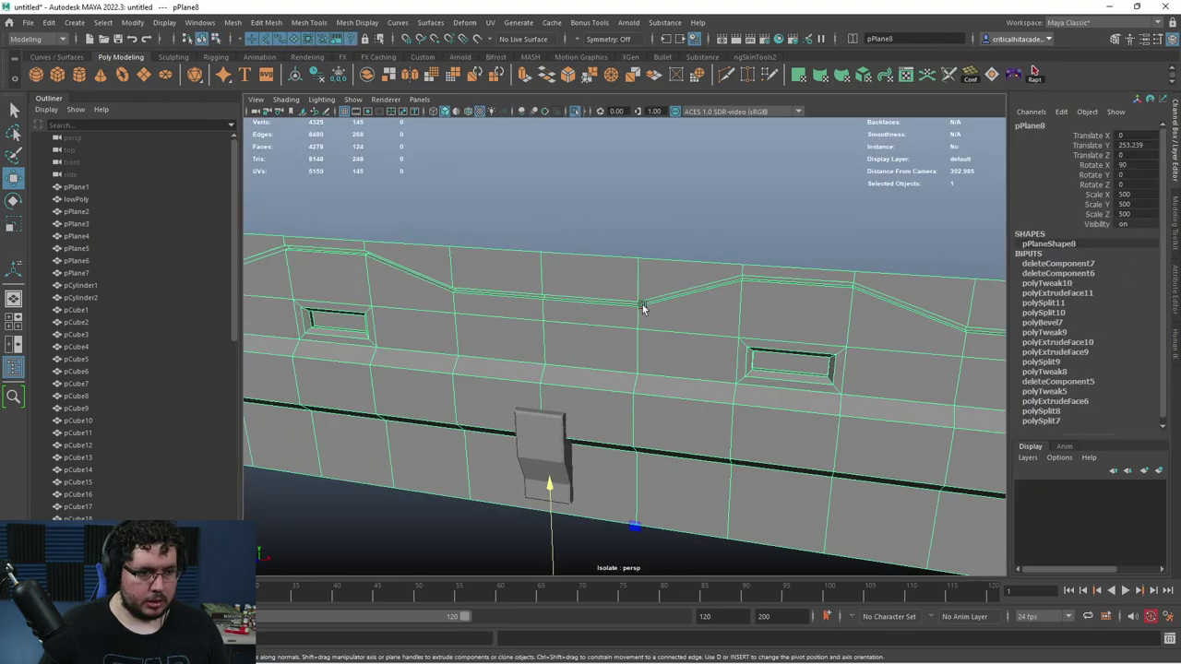
{"action": "key", "text": "space"}
{"action": "left_click", "coordinate": [626, 307]}
{"action": "scroll", "coordinate": [624, 314], "scroll_direction": "up", "scroll_amount": 3}
{"action": "scroll", "coordinate": [653, 248], "scroll_direction": "up", "scroll_amount": 2}
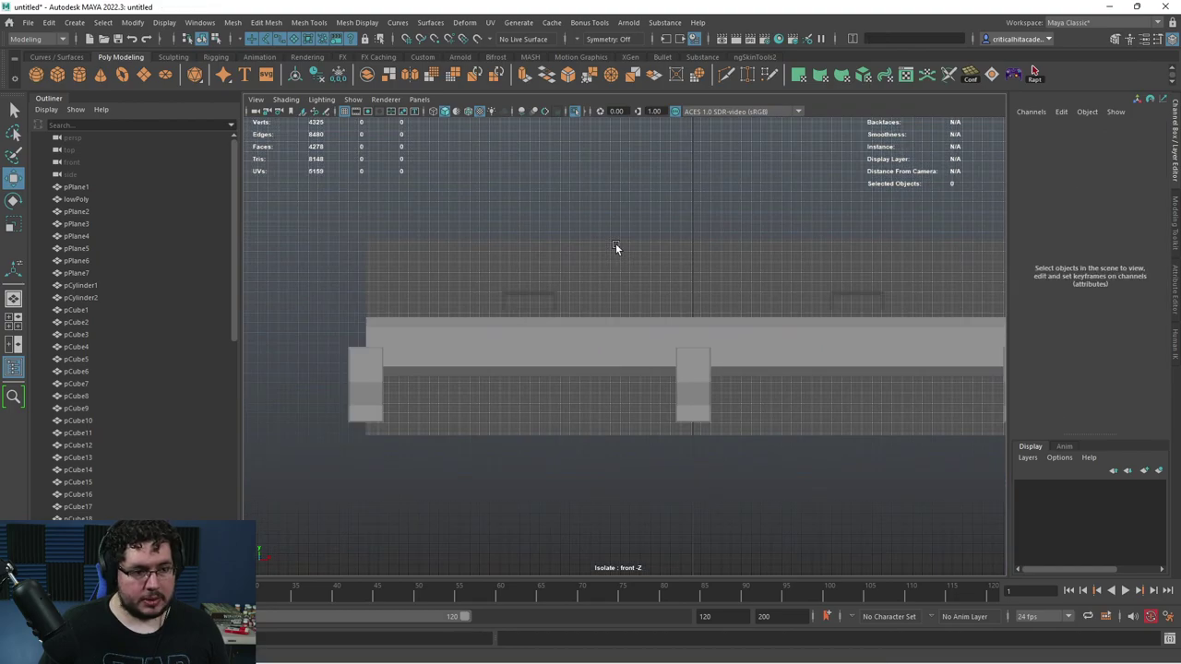
- Bevel the edge loops along the stepped groove near the panel's upper edge
{"action": "scroll", "coordinate": [607, 266], "scroll_direction": "down", "scroll_amount": 1}
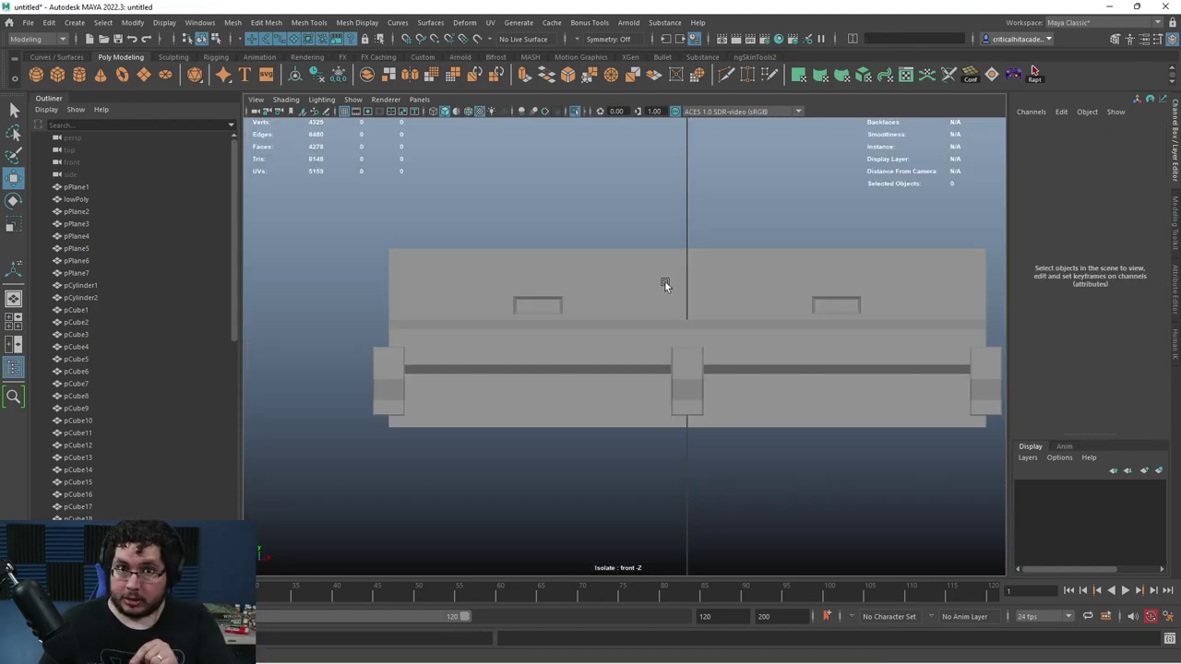
{"action": "left_click", "coordinate": [662, 278]}
{"action": "key", "text": "space"}
{"action": "left_click", "coordinate": [615, 274]}
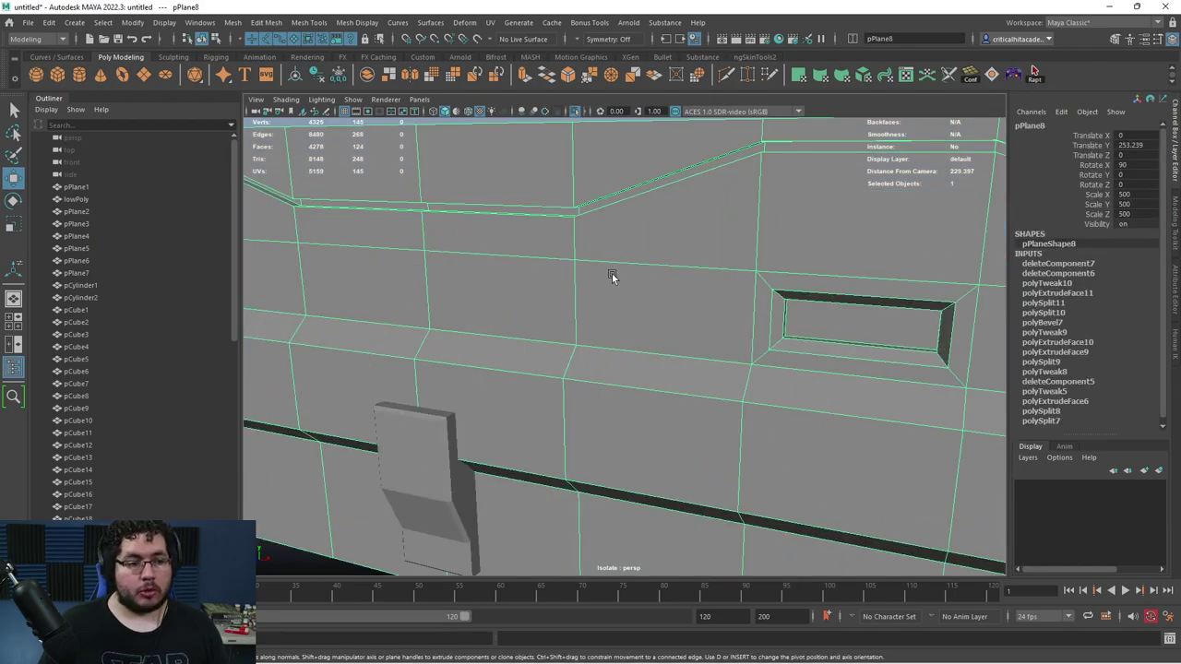
{"action": "middle_click_drag", "start_coordinate": [545, 280], "coordinate": [604, 364], "text": "alt"}
{"action": "right_click_drag", "start_coordinate": [530, 266], "coordinate": [530, 232]}
{"action": "double_click", "coordinate": [527, 259]}
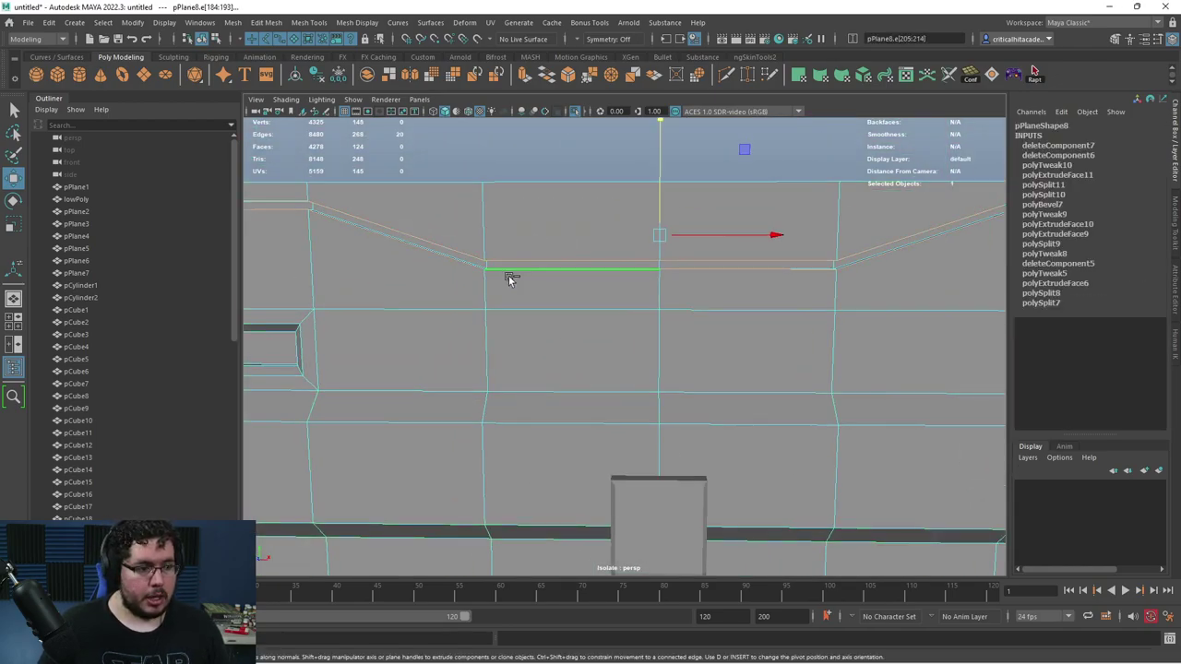
{"action": "middle_click_drag", "start_coordinate": [510, 280], "coordinate": [670, 258], "text": "alt"}
{"action": "scroll", "coordinate": [669, 258], "scroll_direction": "down", "scroll_amount": 1}
{"action": "left_click", "coordinate": [568, 77]}
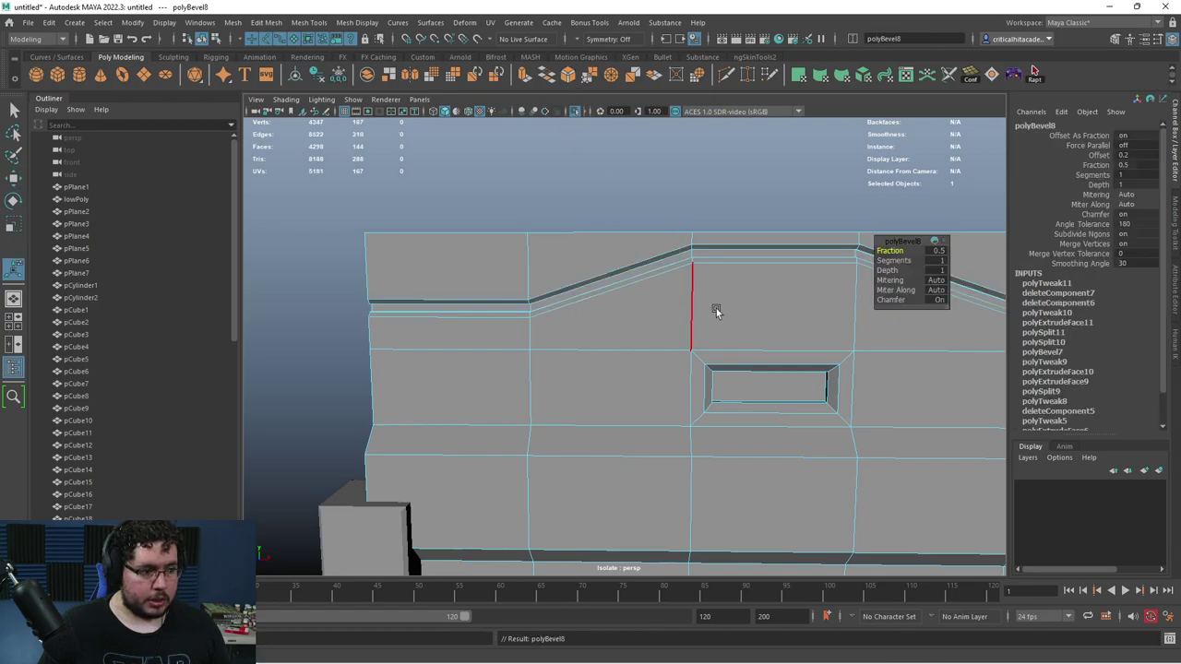
{"action": "key", "text": "q"}
{"action": "left_click", "coordinate": [762, 194]}
{"action": "middle_click_drag", "start_coordinate": [835, 269], "coordinate": [670, 227], "text": "alt"}
{"action": "scroll", "coordinate": [670, 227], "scroll_direction": "down", "scroll_amount": 3}
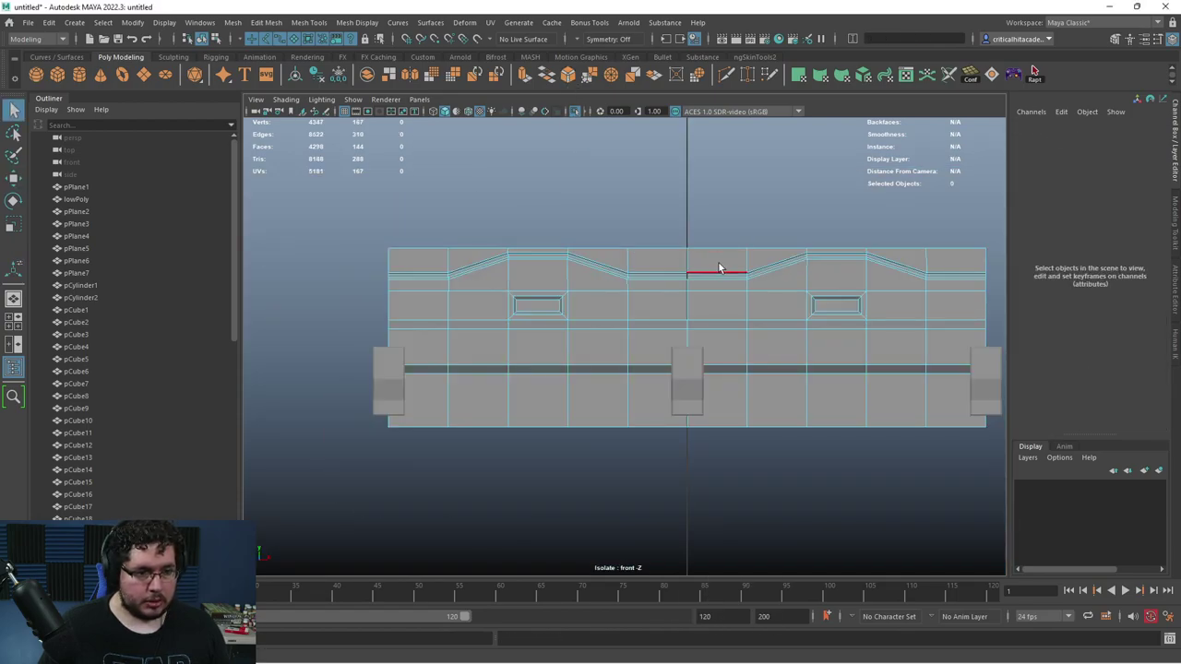
- Reduce the groove bevel's fraction to 0.33
{"action": "right_click_drag", "start_coordinate": [719, 266], "coordinate": [808, 247]}
{"action": "scroll", "coordinate": [869, 394], "scroll_direction": "down", "scroll_amount": 2}
{"action": "scroll", "coordinate": [869, 394], "scroll_direction": "up", "scroll_amount": 5}
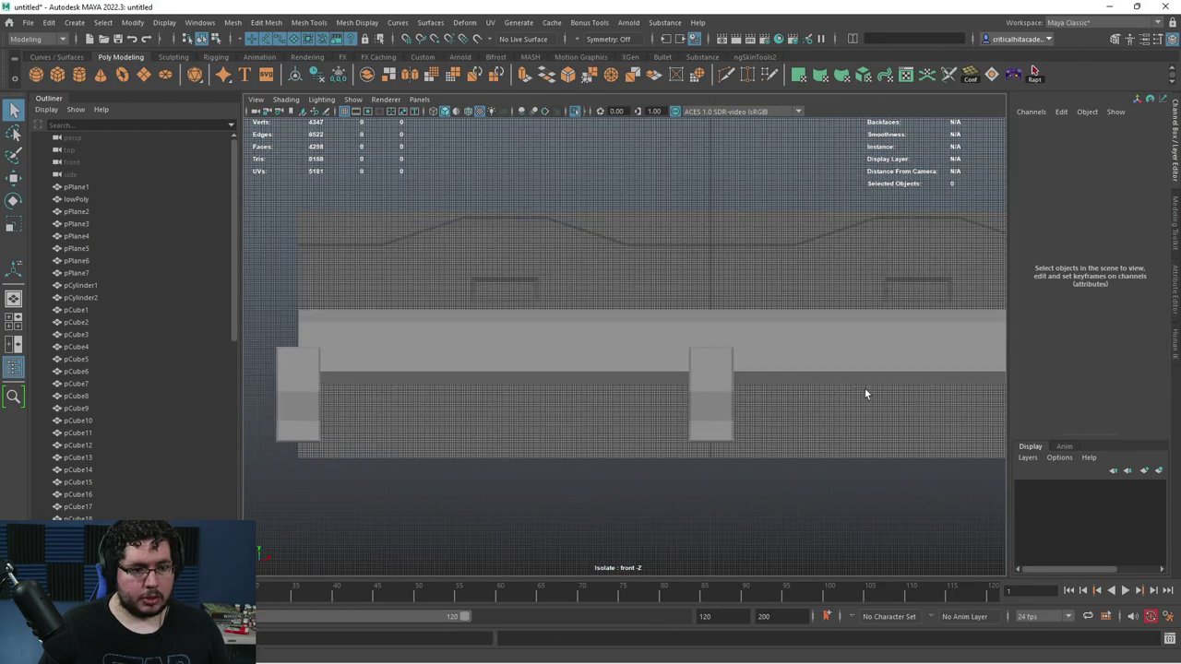
{"action": "scroll", "coordinate": [864, 394], "scroll_direction": "down", "scroll_amount": 3}
{"action": "left_click", "coordinate": [696, 309]}
{"action": "key", "text": "t"}
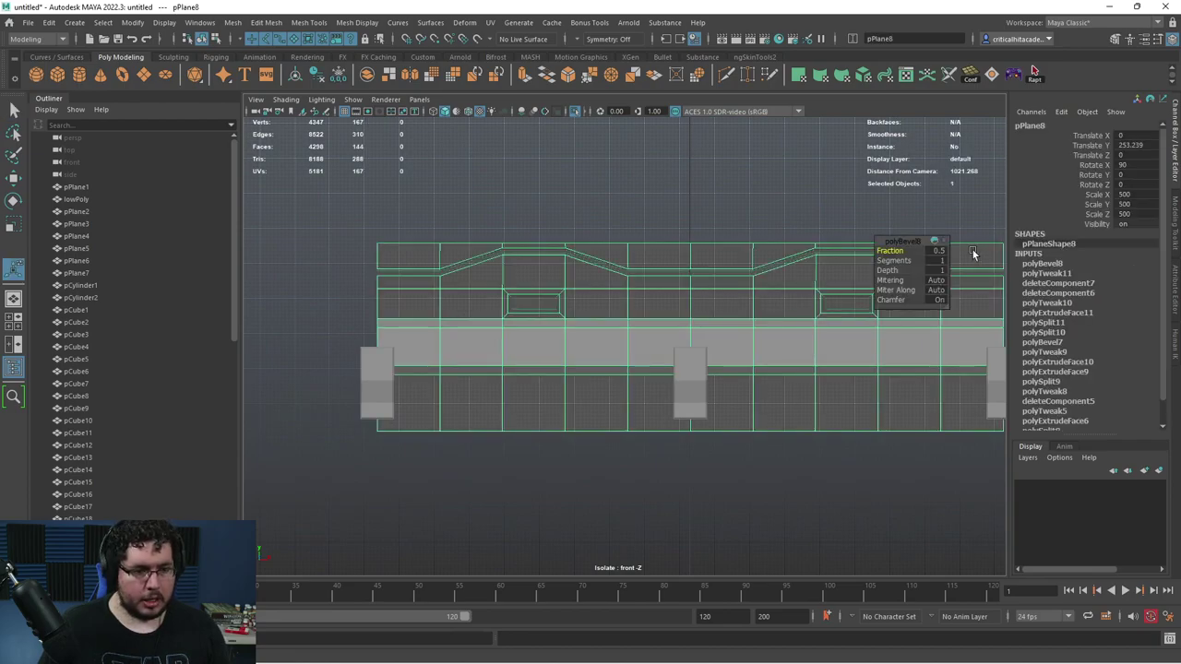
{"action": "left_click_drag", "start_coordinate": [892, 248], "coordinate": [886, 249]}
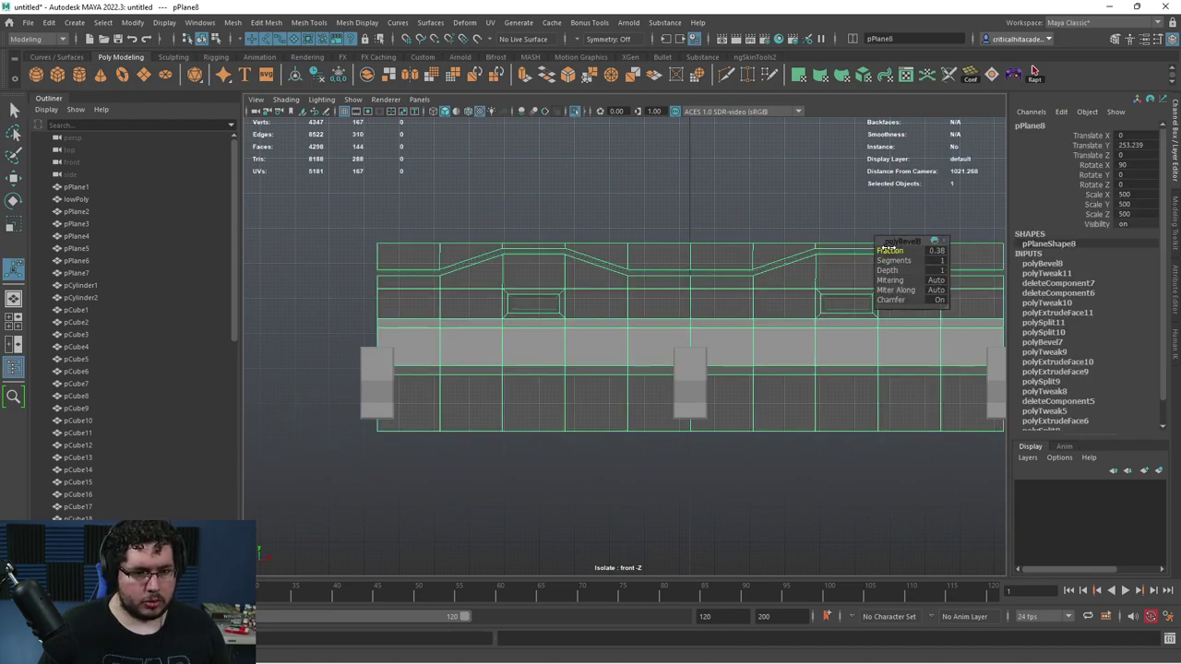
{"action": "left_click", "coordinate": [724, 185]}
- Examine the bevelled groove, recesses and brackets on the panel from several perspective angles
{"action": "left_click", "coordinate": [779, 259]}
{"action": "key", "text": "space"}
{"action": "left_click_drag", "start_coordinate": [777, 326], "coordinate": [791, 212]}
{"action": "left_click", "coordinate": [793, 222]}
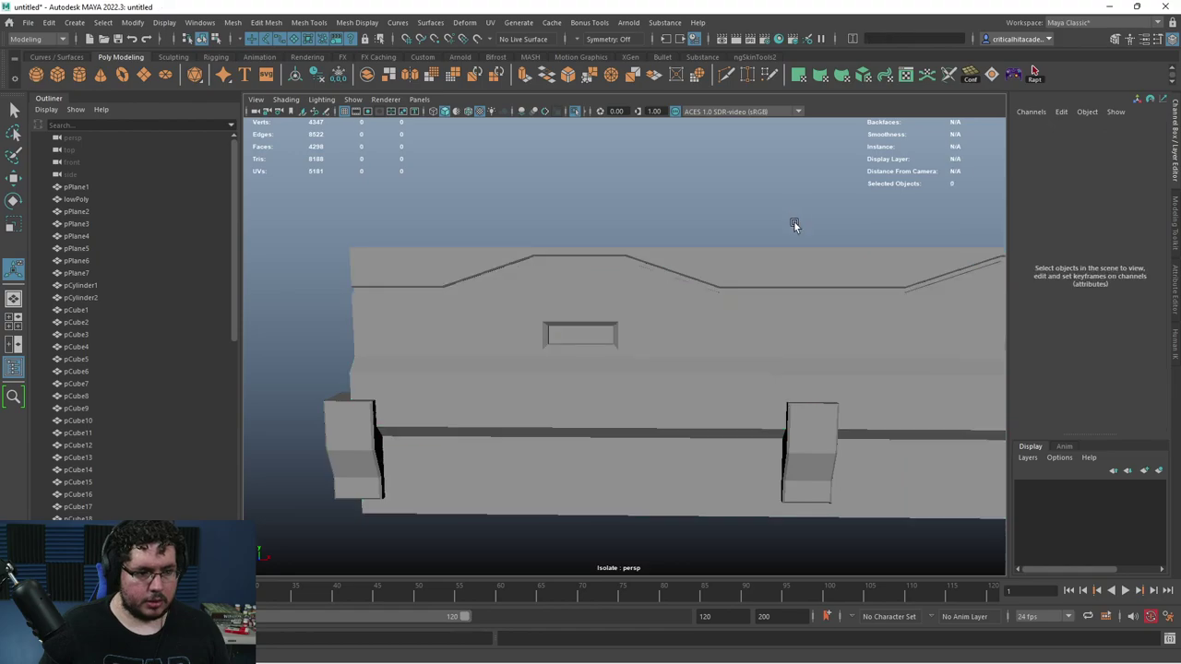
{"action": "right_click_drag", "start_coordinate": [794, 224], "coordinate": [722, 240], "text": "alt"}
{"action": "left_click_drag", "start_coordinate": [722, 239], "coordinate": [752, 276], "text": "alt"}
{"action": "left_click", "coordinate": [754, 287]}
{"action": "right_click_drag", "start_coordinate": [753, 287], "coordinate": [669, 338], "text": "alt"}
{"action": "left_click_drag", "start_coordinate": [670, 338], "coordinate": [636, 355], "text": "alt"}
{"action": "left_click", "coordinate": [625, 321]}
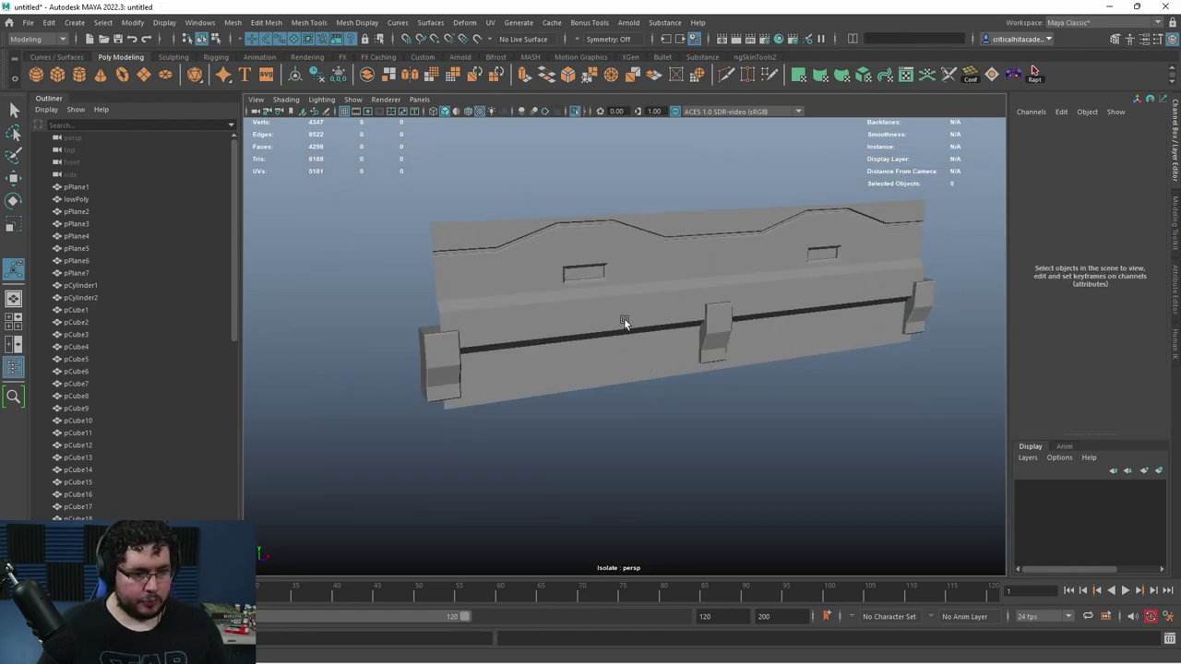
{"action": "left_click", "coordinate": [620, 319]}
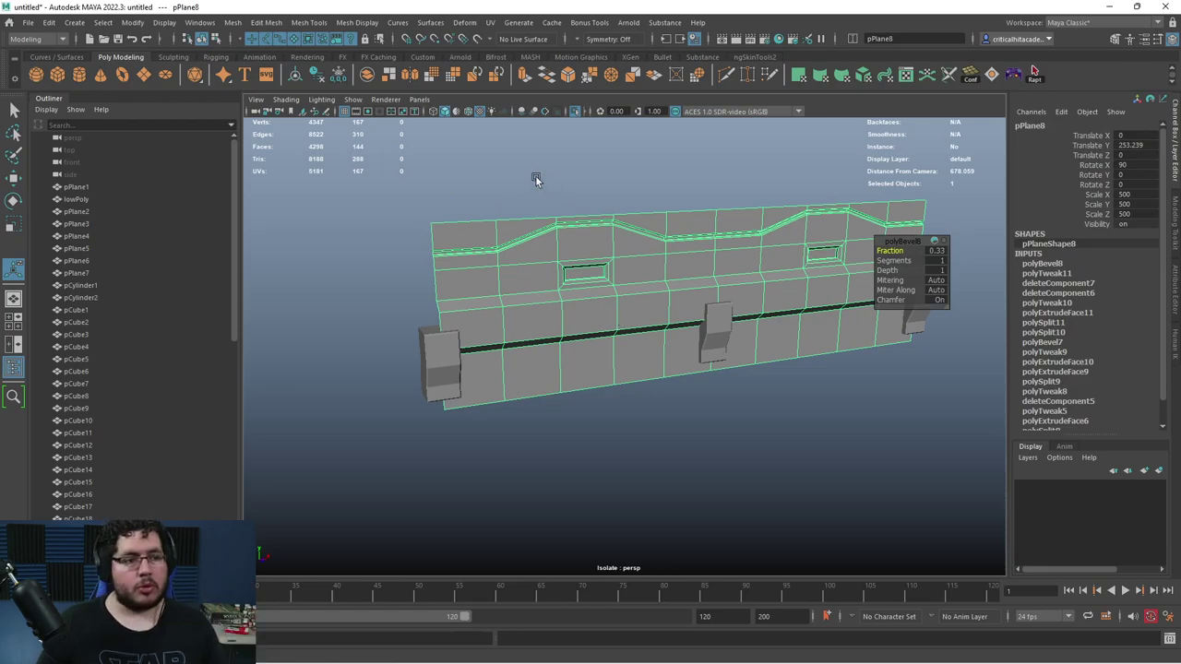
{"action": "right_click_drag", "start_coordinate": [557, 217], "coordinate": [600, 286], "text": "alt"}
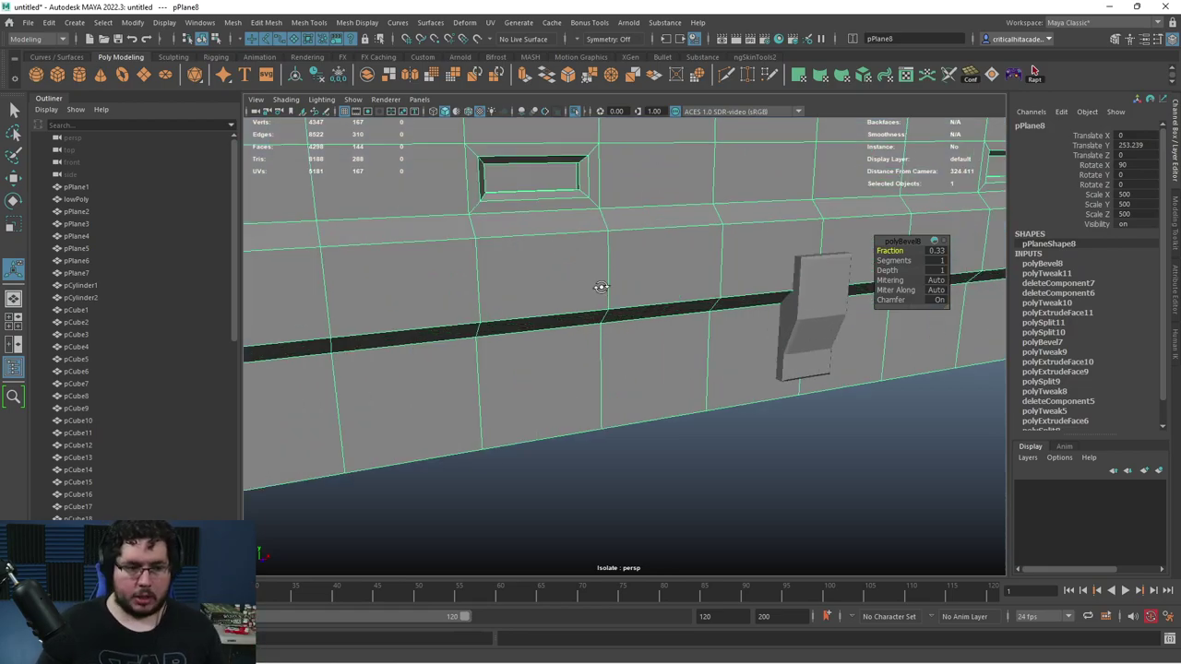
{"action": "left_click_drag", "start_coordinate": [600, 287], "coordinate": [609, 313], "text": "alt"}
{"action": "right_click_drag", "start_coordinate": [639, 330], "coordinate": [596, 326], "text": "alt"}
{"action": "left_click_drag", "start_coordinate": [596, 326], "coordinate": [580, 322], "text": "alt"}
- Duplicate the middle bracket, scale the copy uniformly to about 11.22 and snap it sideways to X -50
{"action": "left_click", "coordinate": [703, 318]}
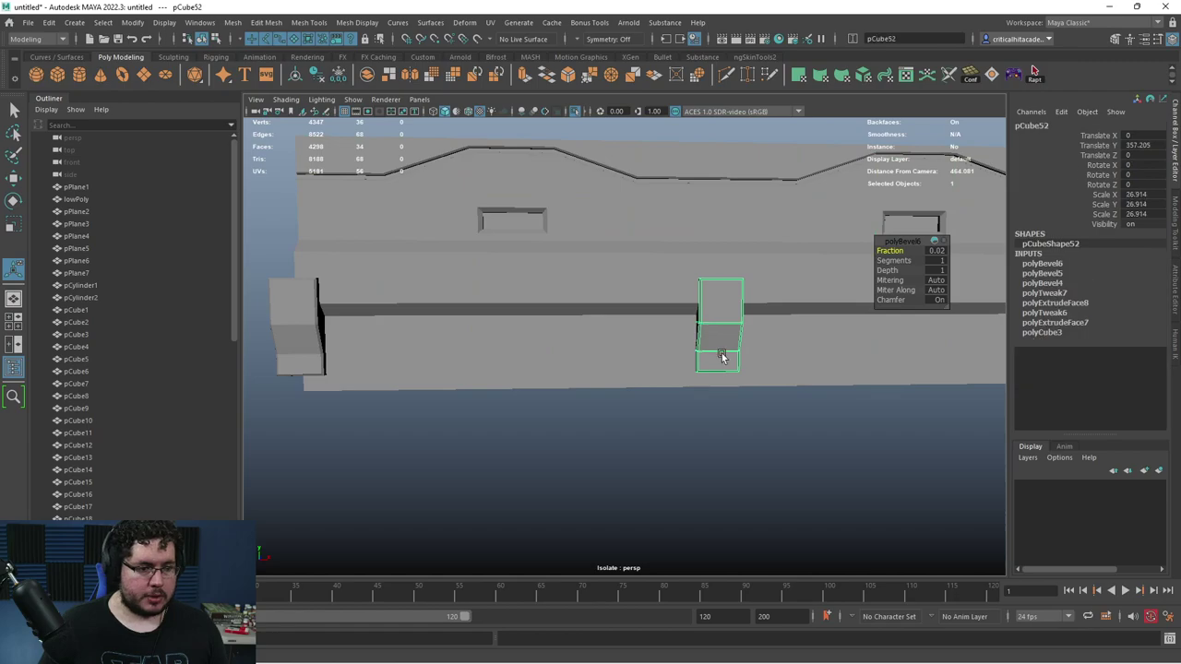
{"action": "key", "text": "w"}
{"action": "key", "text": "r"}
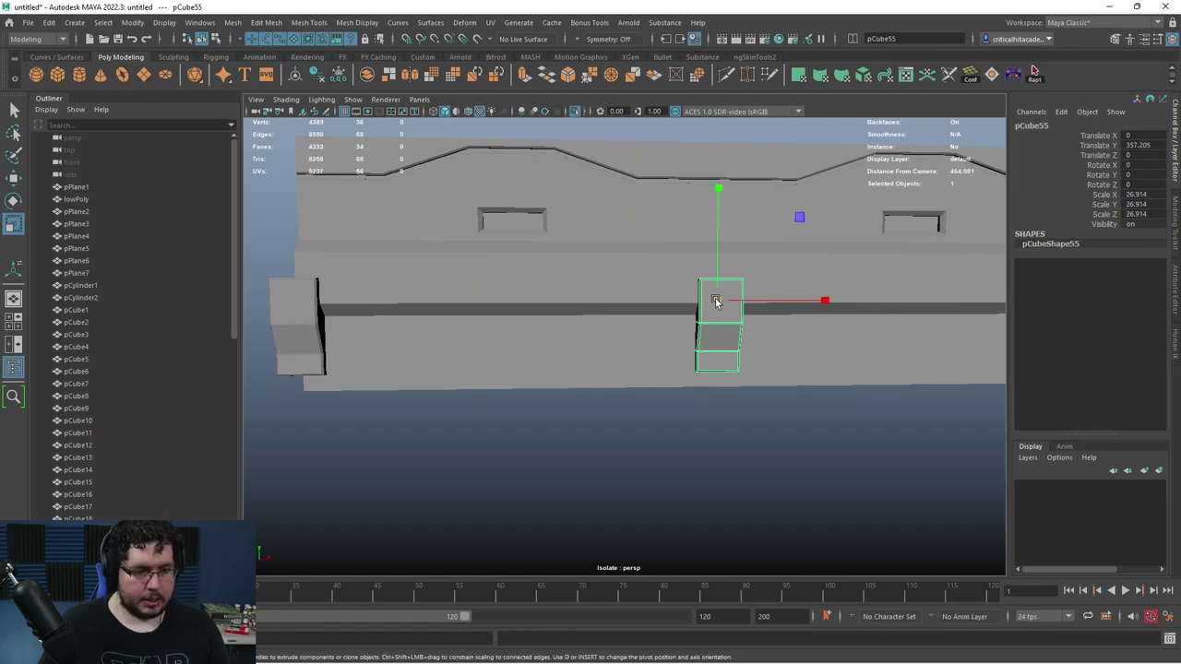
{"action": "left_click_drag", "start_coordinate": [717, 300], "coordinate": [678, 301]}
{"action": "key", "text": "w"}
{"action": "key", "text": "v"}
{"action": "left_click_drag", "start_coordinate": [781, 299], "coordinate": [726, 312]}
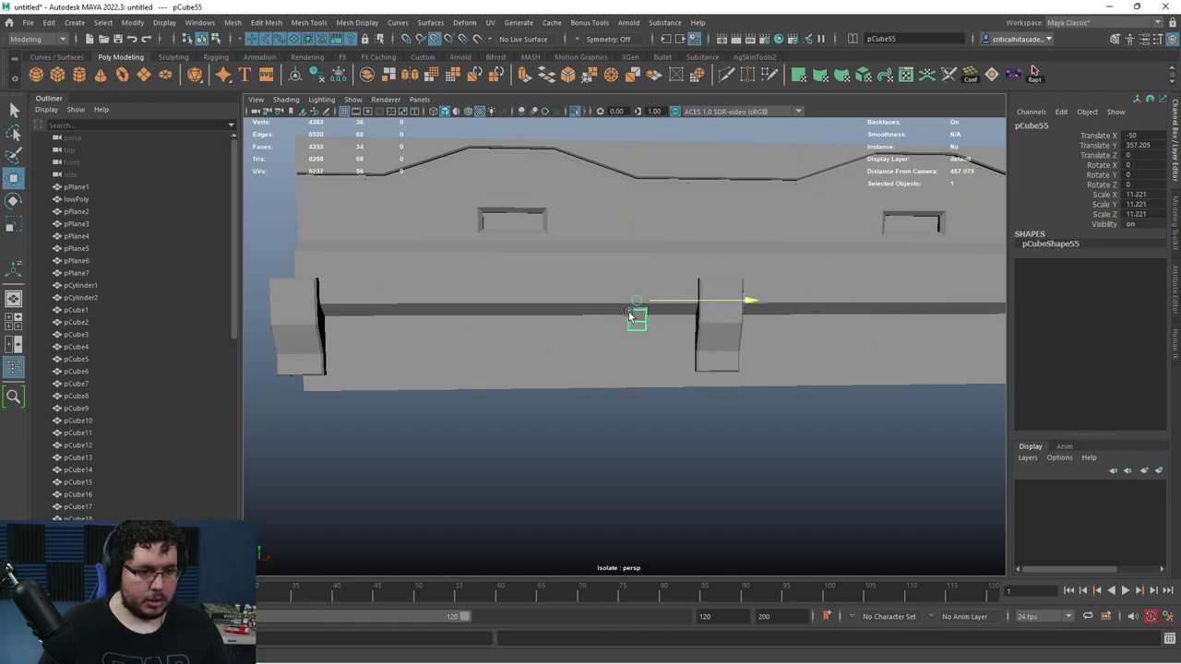
- In the front wireframe view, place copies of the small bracket along the groove at X -200, 50 and 200
{"action": "key", "text": "space"}
{"action": "left_click_drag", "start_coordinate": [653, 333], "coordinate": [662, 347]}
{"action": "key", "text": "4"}
{"action": "middle_click_drag", "start_coordinate": [661, 347], "coordinate": [680, 305], "text": "alt"}
{"action": "right_click_drag", "start_coordinate": [681, 306], "coordinate": [748, 347], "text": "alt"}
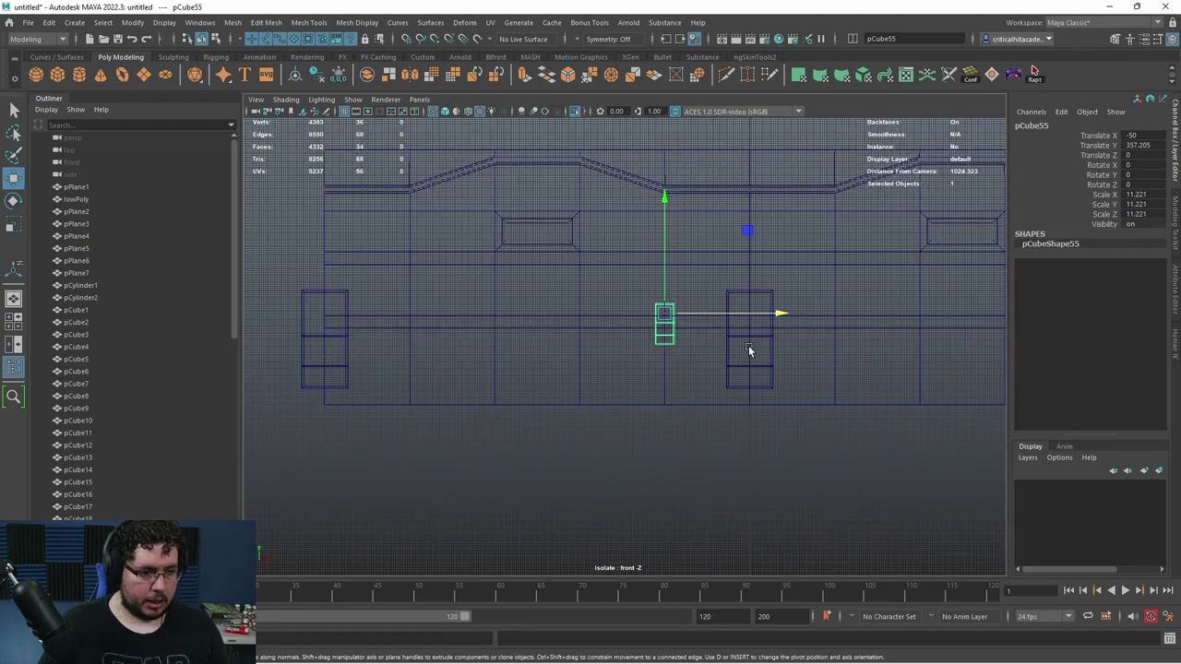
{"action": "left_click_drag", "start_coordinate": [780, 317], "coordinate": [526, 314], "text": "shift"}
{"action": "middle_click_drag", "start_coordinate": [685, 368], "coordinate": [572, 346], "text": "alt"}
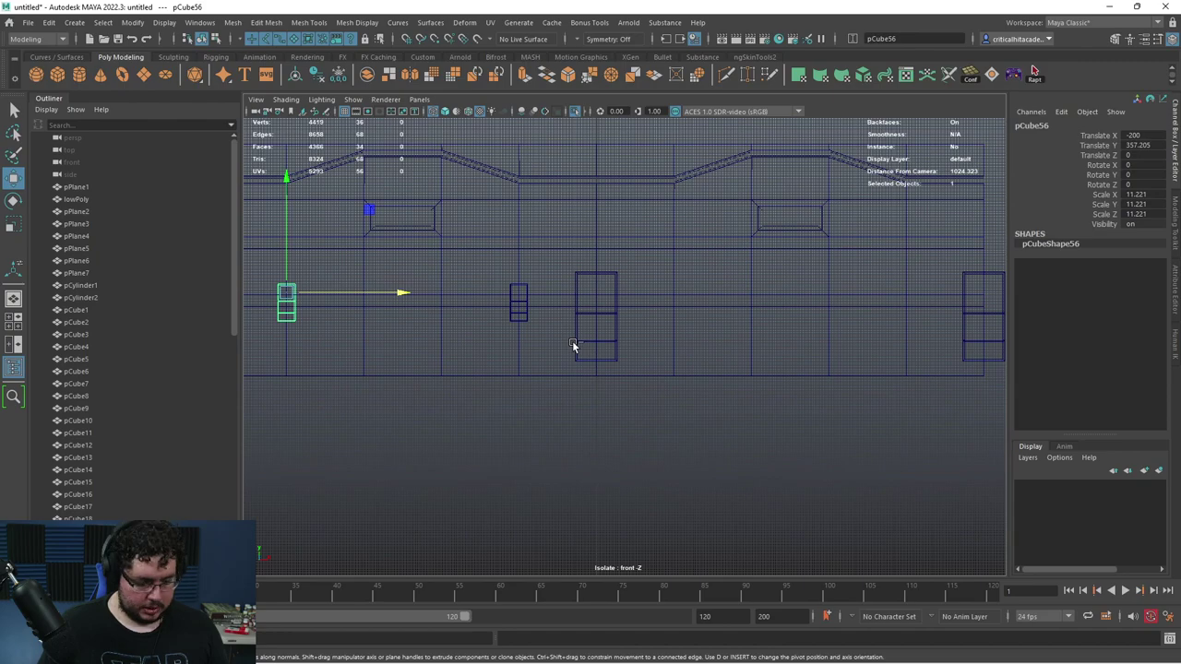
{"action": "left_click_drag", "start_coordinate": [406, 294], "coordinate": [677, 307], "text": "shift"}
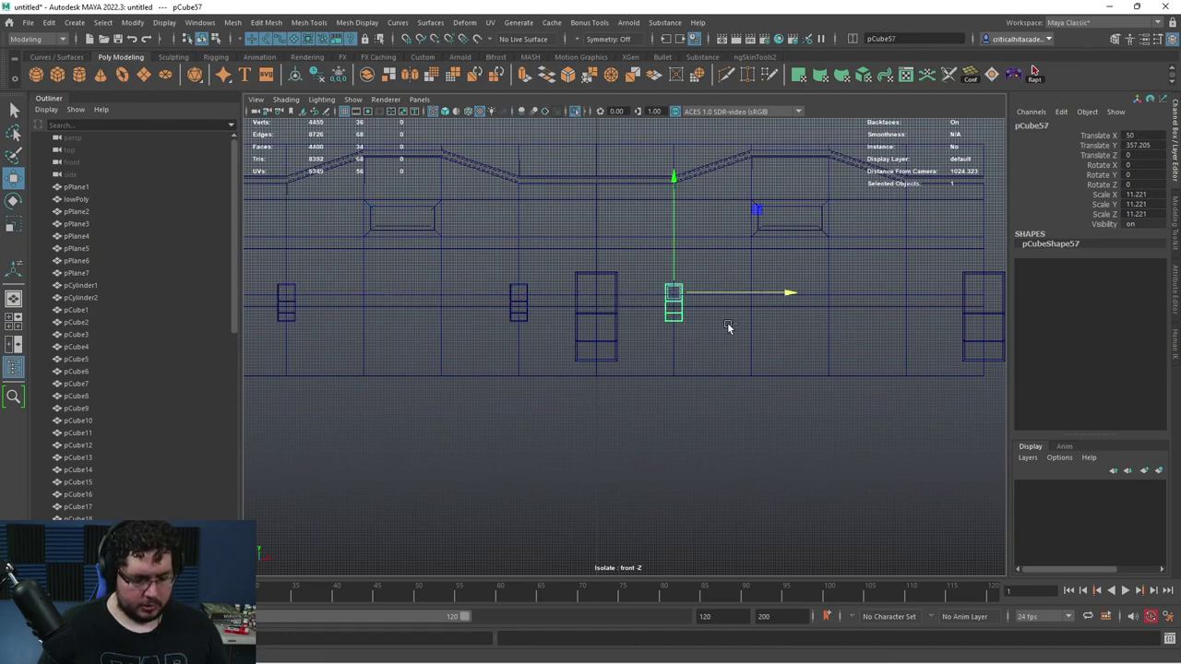
{"action": "middle_click_drag", "start_coordinate": [783, 292], "coordinate": [925, 315], "text": "shift"}
{"action": "key", "text": "5"}
{"action": "scroll", "coordinate": [881, 371], "scroll_direction": "down", "scroll_amount": 3}
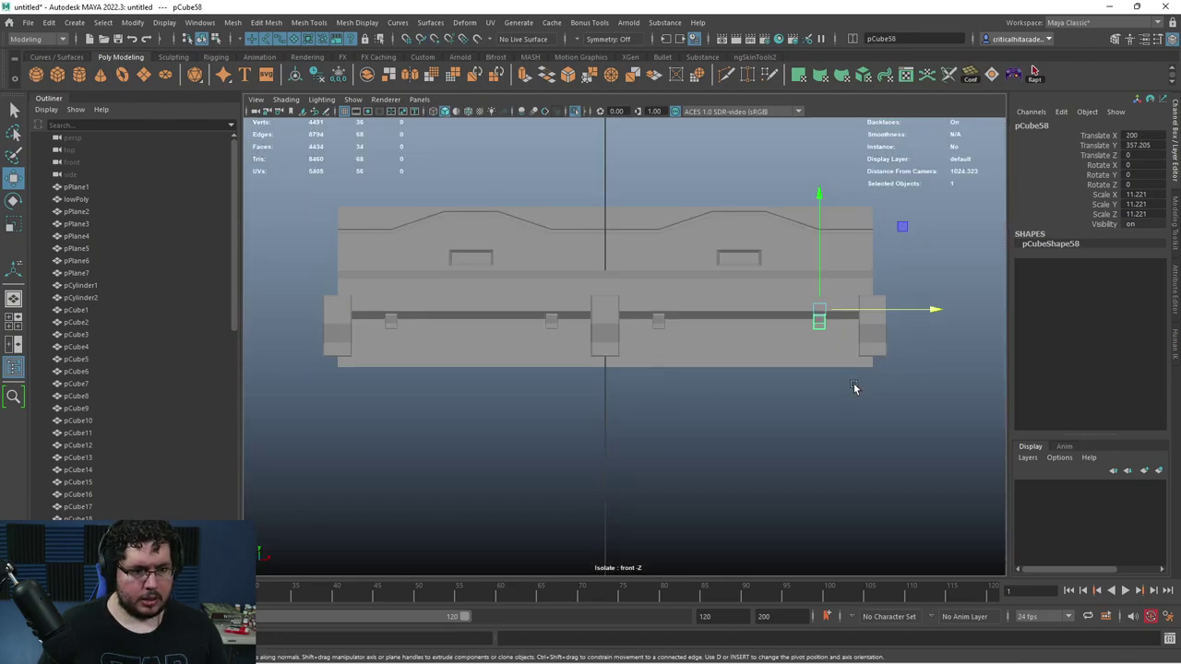
{"action": "left_click", "coordinate": [865, 420]}
{"action": "key", "text": "space"}
{"action": "mouse_move", "coordinate": [866, 420]}
{"action": "left_mouse_down"}
{"action": "mouse_move", "coordinate": [864, 383]}
{"action": "mouse_move", "coordinate": [801, 374]}
{"action": "mouse_move", "coordinate": [833, 389]}
{"action": "mouse_move", "coordinate": [695, 386]}
{"action": "mouse_move", "coordinate": [714, 380]}
{"action": "left_mouse_up"}
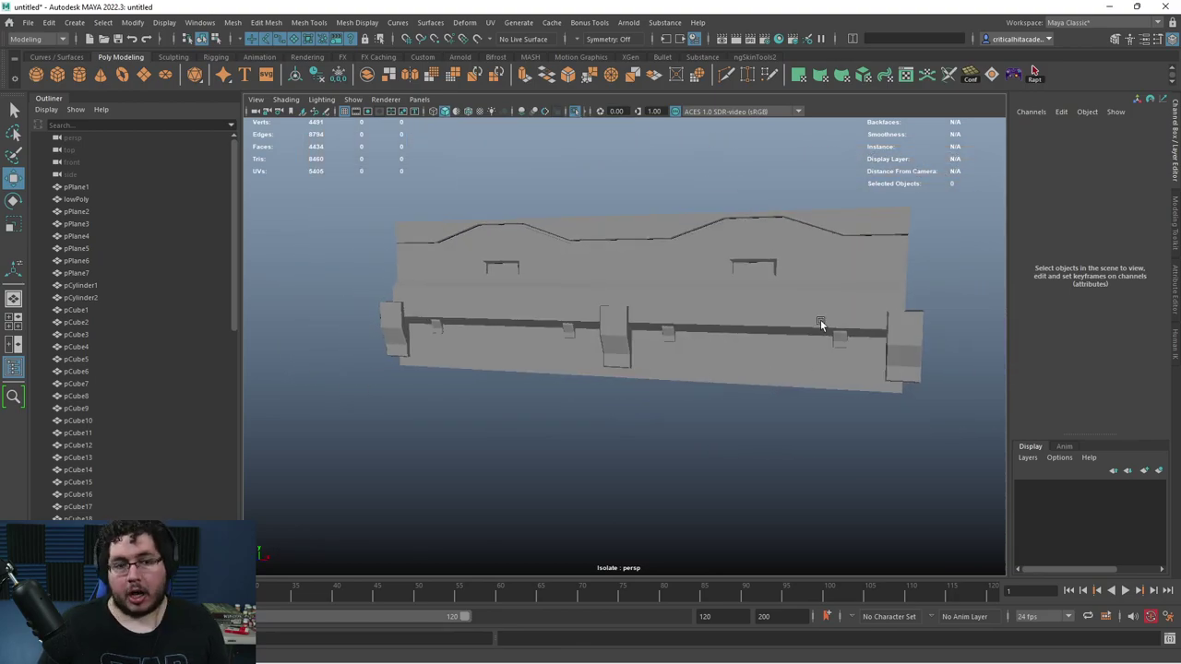
- Select the wide panel behind the brackets and isolate it on its own
{"action": "left_click", "coordinate": [838, 281]}
{"action": "left_click", "coordinate": [574, 111]}
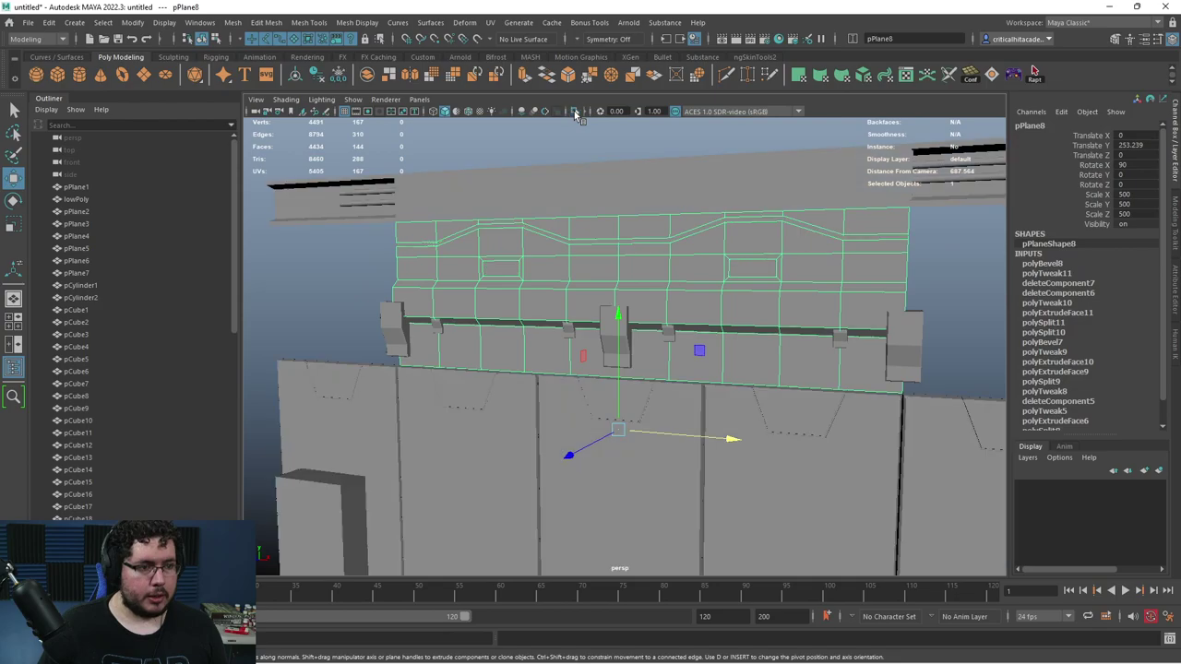
{"action": "left_click", "coordinate": [573, 110]}
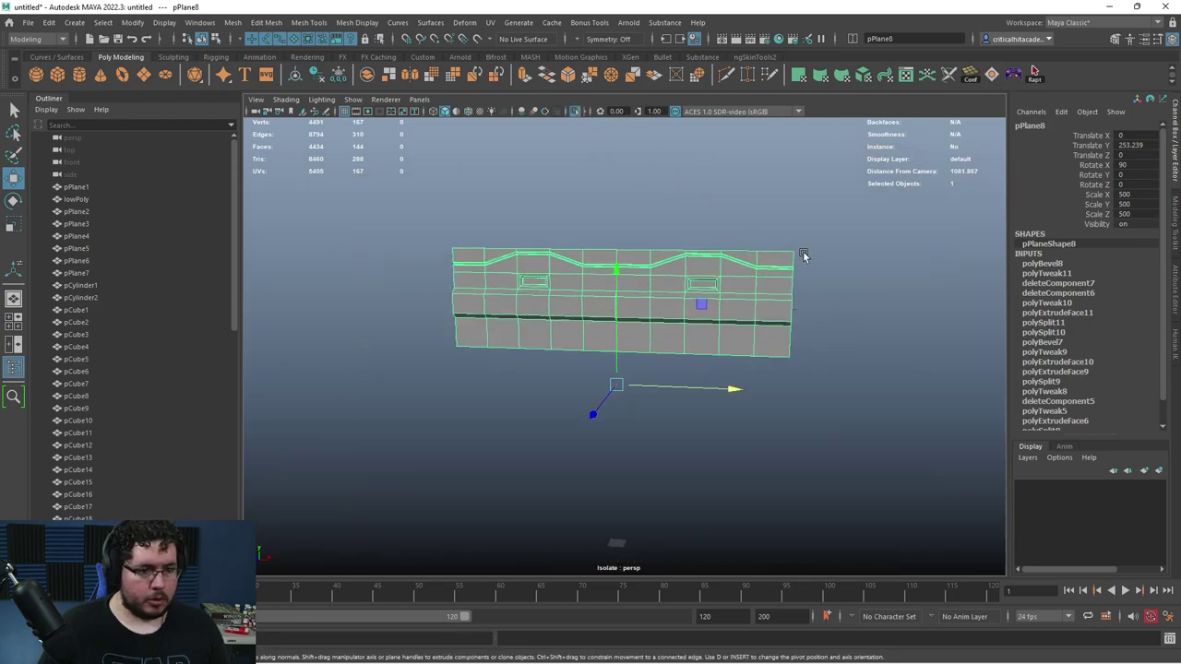
- Extrude the border edges at the panel's right end and pull them outward to lengthen the panel
{"action": "left_click", "coordinate": [835, 227]}
{"action": "left_click_drag", "start_coordinate": [791, 378], "coordinate": [794, 369]}
{"action": "scroll", "coordinate": [796, 250], "scroll_direction": "up", "scroll_amount": 6}
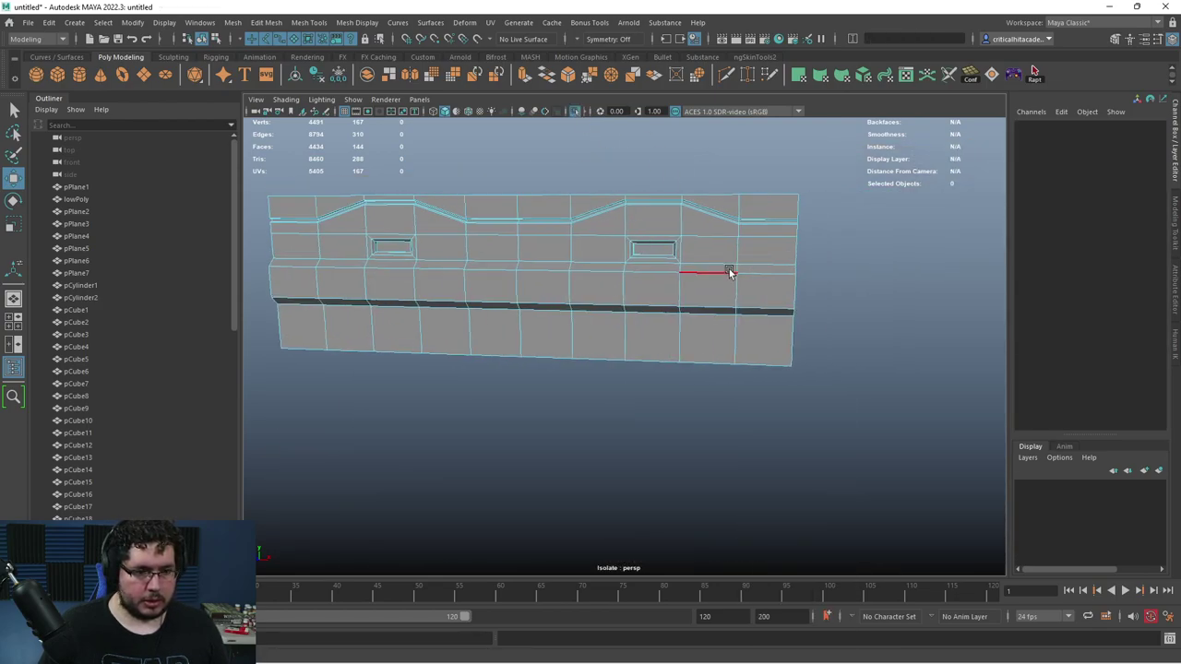
{"action": "double_click", "coordinate": [799, 345], "text": "shift"}
{"action": "scroll", "coordinate": [788, 345], "scroll_direction": "down", "scroll_amount": 6}
{"action": "middle_click_drag", "start_coordinate": [786, 345], "coordinate": [773, 384], "text": "alt"}
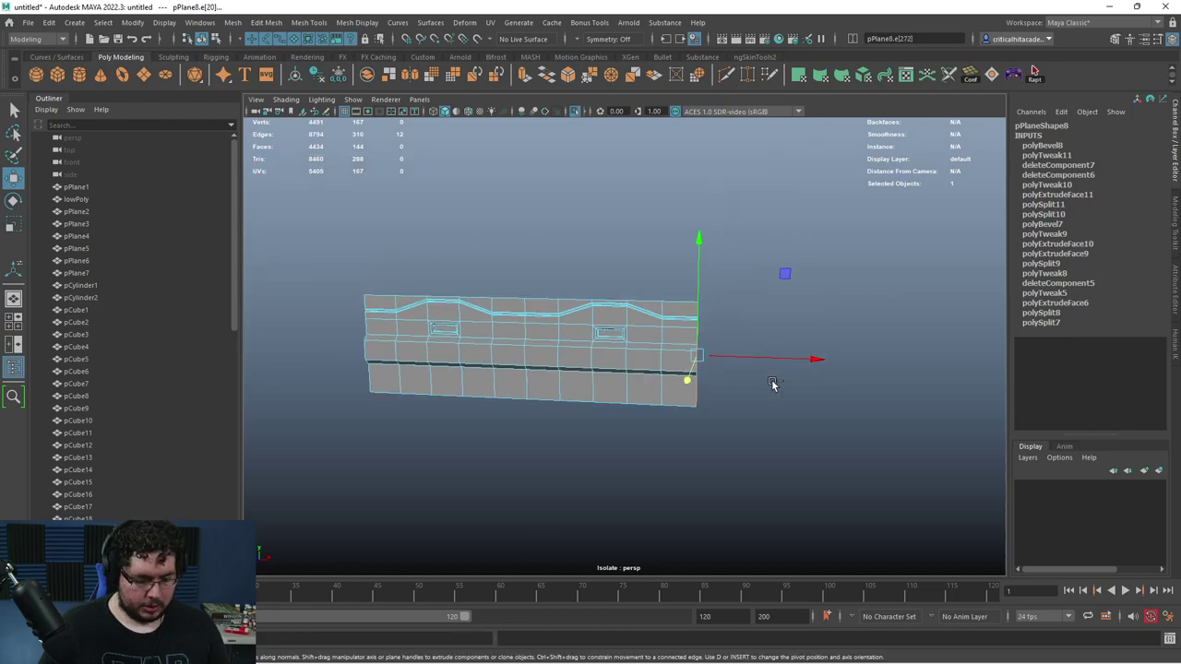
{"action": "key", "text": "ctrl+e"}
{"action": "key", "text": "w"}
{"action": "left_click_drag", "start_coordinate": [810, 364], "coordinate": [984, 368]}
{"action": "middle_click_drag", "start_coordinate": [609, 364], "coordinate": [747, 361], "text": "alt"}
{"action": "scroll", "coordinate": [590, 346], "scroll_direction": "up", "scroll_amount": 4}
- Extrude the border edges at the panel's left end outward and show the whole scene again
{"action": "left_click_drag", "start_coordinate": [498, 327], "coordinate": [534, 324], "text": "alt"}
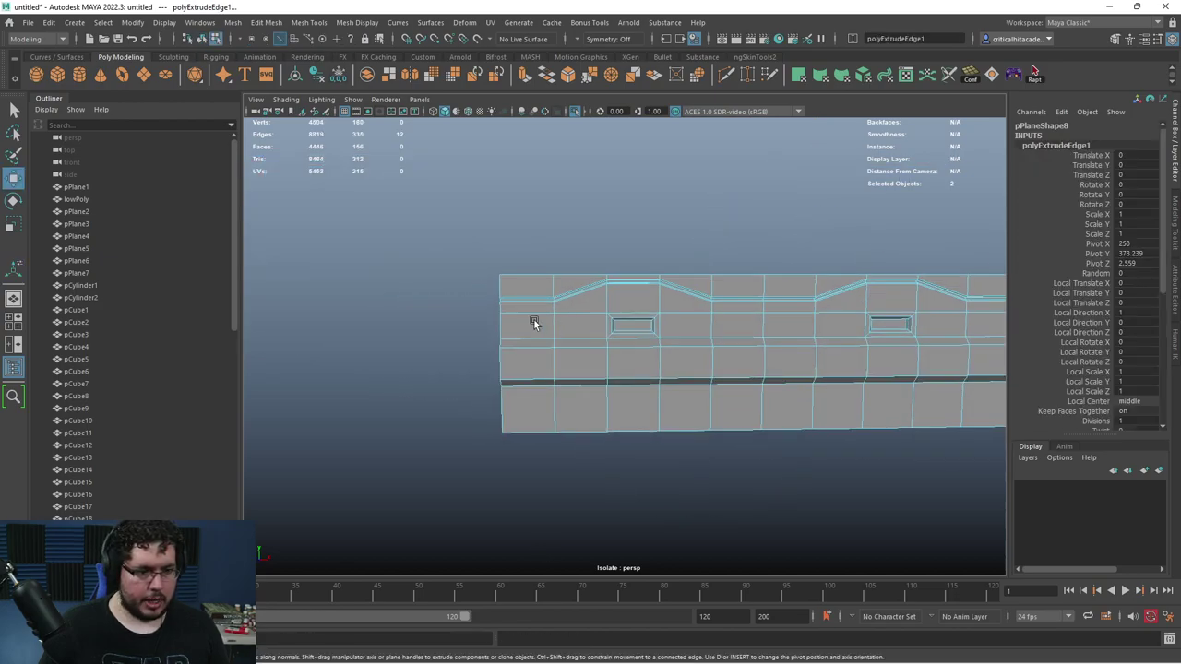
{"action": "left_click", "coordinate": [499, 286]}
{"action": "key", "text": "ctrl+e"}
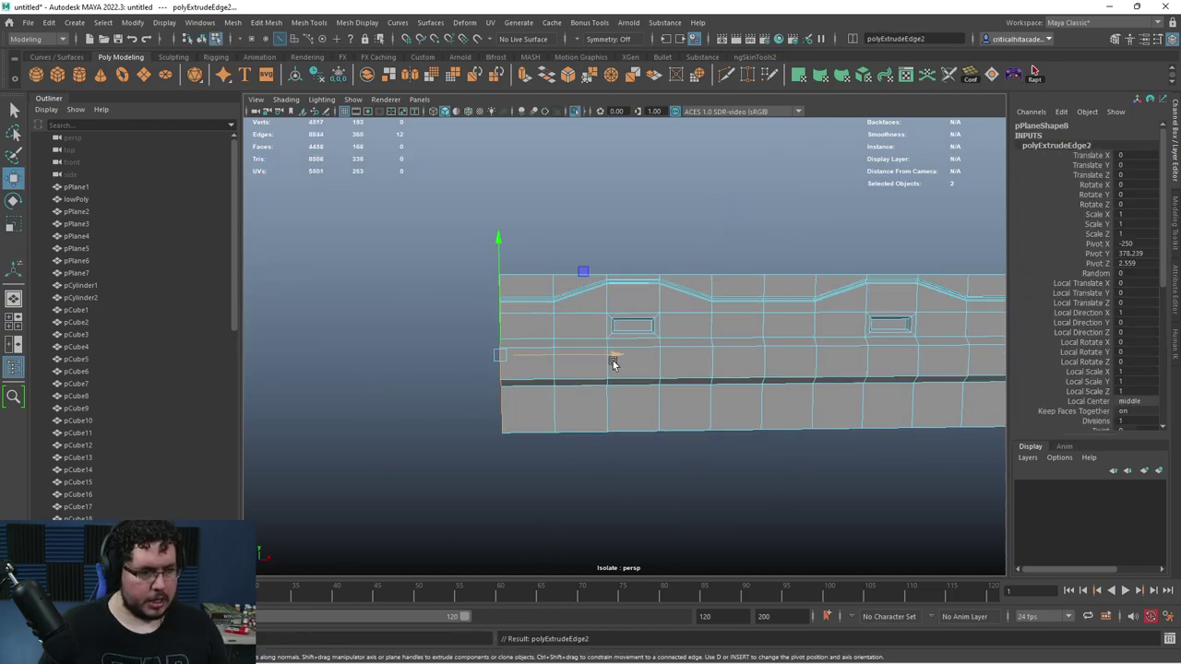
{"action": "left_click_drag", "start_coordinate": [615, 358], "coordinate": [382, 353]}
{"action": "left_click", "coordinate": [591, 164]}
{"action": "left_click", "coordinate": [576, 112]}
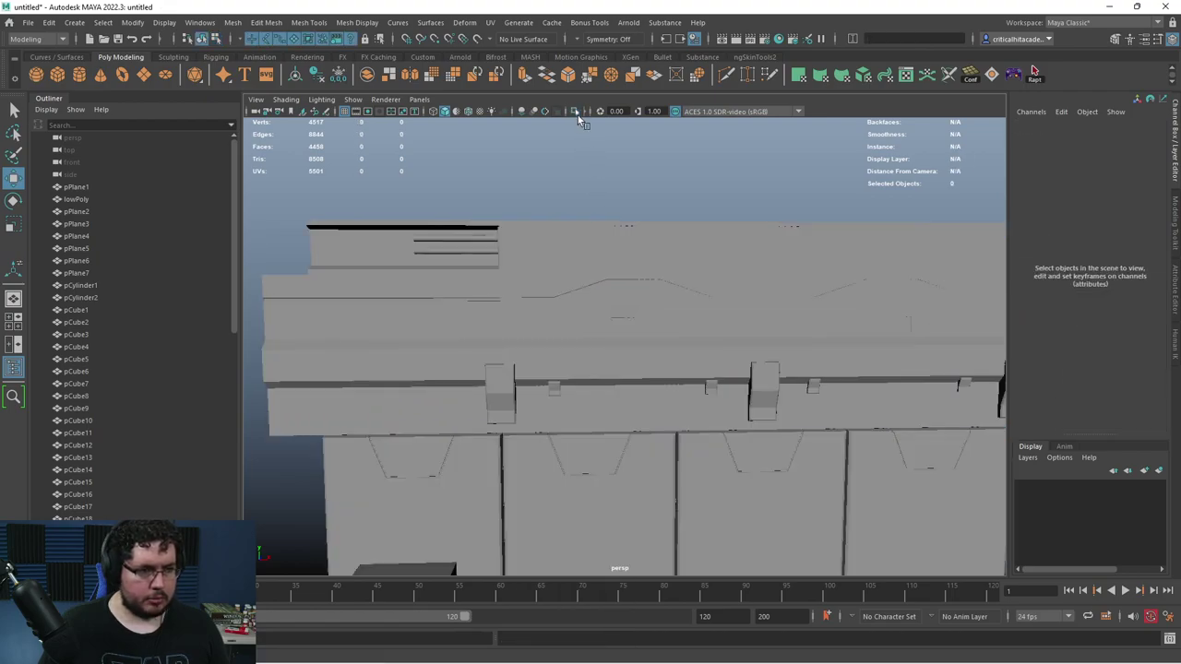
- Examine the lengthened panel against the rest of the wall from several angles and distances
{"action": "scroll", "coordinate": [624, 294], "scroll_direction": "down", "scroll_amount": 5}
{"action": "middle_click_drag", "start_coordinate": [823, 321], "coordinate": [699, 277], "text": "alt"}
{"action": "scroll", "coordinate": [699, 277], "scroll_direction": "up", "scroll_amount": 4}
{"action": "left_click_drag", "start_coordinate": [698, 277], "coordinate": [727, 251], "text": "alt"}
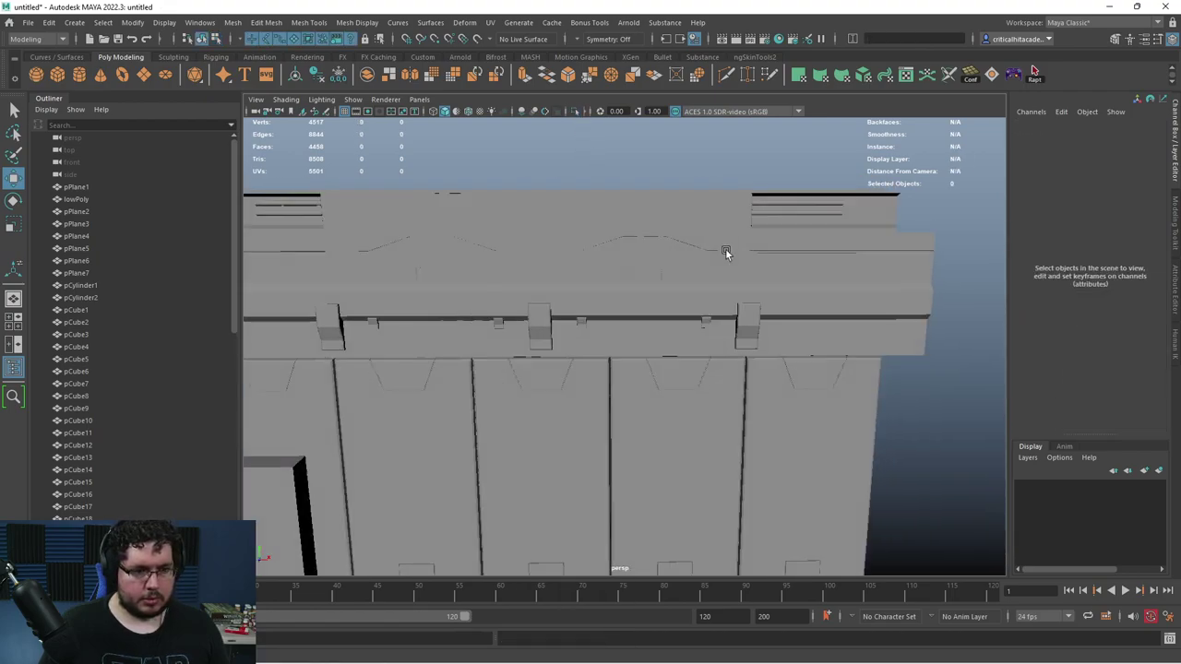
{"action": "scroll", "coordinate": [788, 307], "scroll_direction": "down", "scroll_amount": 3}
{"action": "scroll", "coordinate": [788, 307], "scroll_direction": "up", "scroll_amount": 3}
{"action": "middle_click_drag", "start_coordinate": [716, 331], "coordinate": [740, 293], "text": "alt"}
{"action": "scroll", "coordinate": [733, 298], "scroll_direction": "down", "scroll_amount": 6}
{"action": "left_click_drag", "start_coordinate": [733, 298], "coordinate": [711, 318], "text": "alt"}
{"action": "left_click", "coordinate": [627, 318]}
{"action": "left_click", "coordinate": [867, 304]}
{"action": "scroll", "coordinate": [819, 317], "scroll_direction": "down", "scroll_amount": 5}
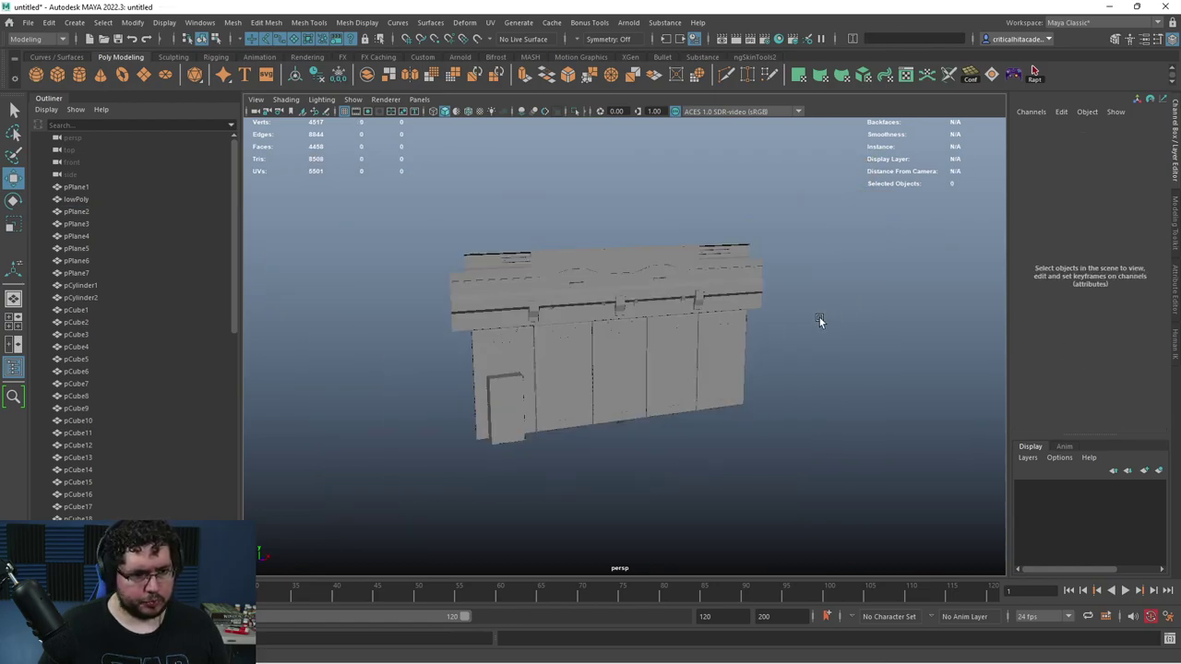
{"action": "left_click_drag", "start_coordinate": [819, 317], "coordinate": [705, 296], "text": "alt"}
{"action": "scroll", "coordinate": [705, 295], "scroll_direction": "up", "scroll_amount": 4}
{"action": "scroll", "coordinate": [701, 224], "scroll_direction": "down", "scroll_amount": 3}
{"action": "left_click", "coordinate": [702, 225]}
{"action": "left_click", "coordinate": [847, 287]}
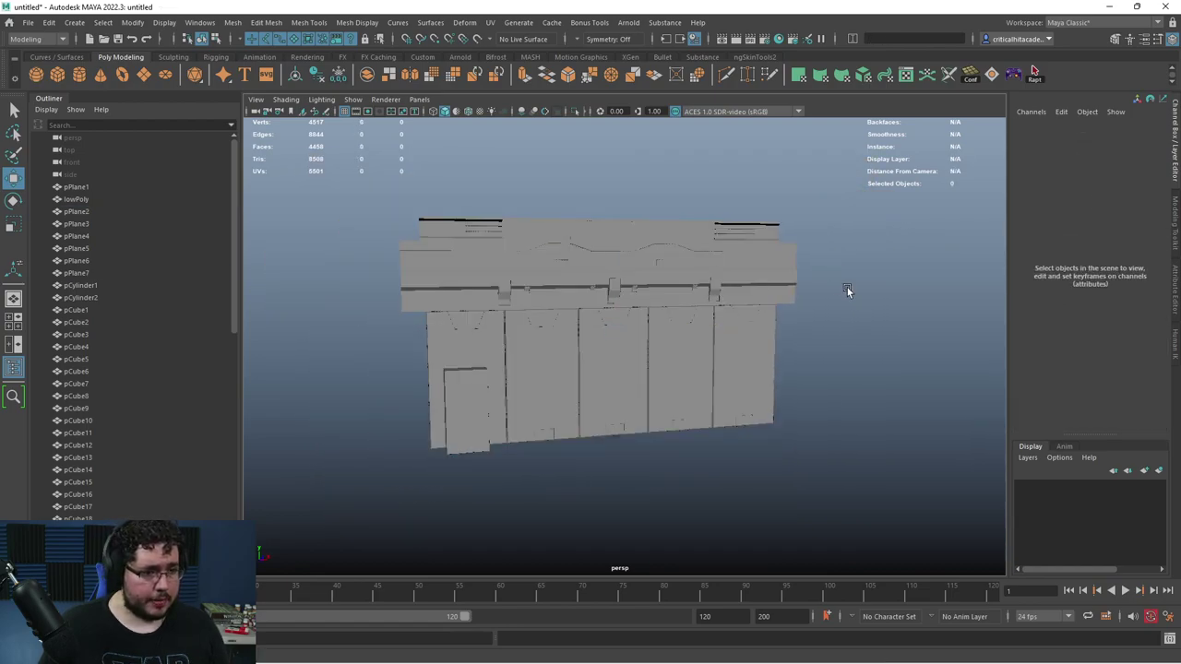
- Delete the door-sized reference block standing in front of the wall
{"action": "left_click_drag", "start_coordinate": [817, 221], "coordinate": [638, 391], "text": "alt"}
{"action": "left_click", "coordinate": [465, 489]}
{"action": "key", "text": "Delete"}
{"action": "right_click_drag", "start_coordinate": [638, 390], "coordinate": [686, 349], "text": "alt"}
- Select all the wall pieces, remove one object at the upper edge from the selection and isolate the rest
{"action": "left_click_drag", "start_coordinate": [879, 160], "coordinate": [348, 484]}
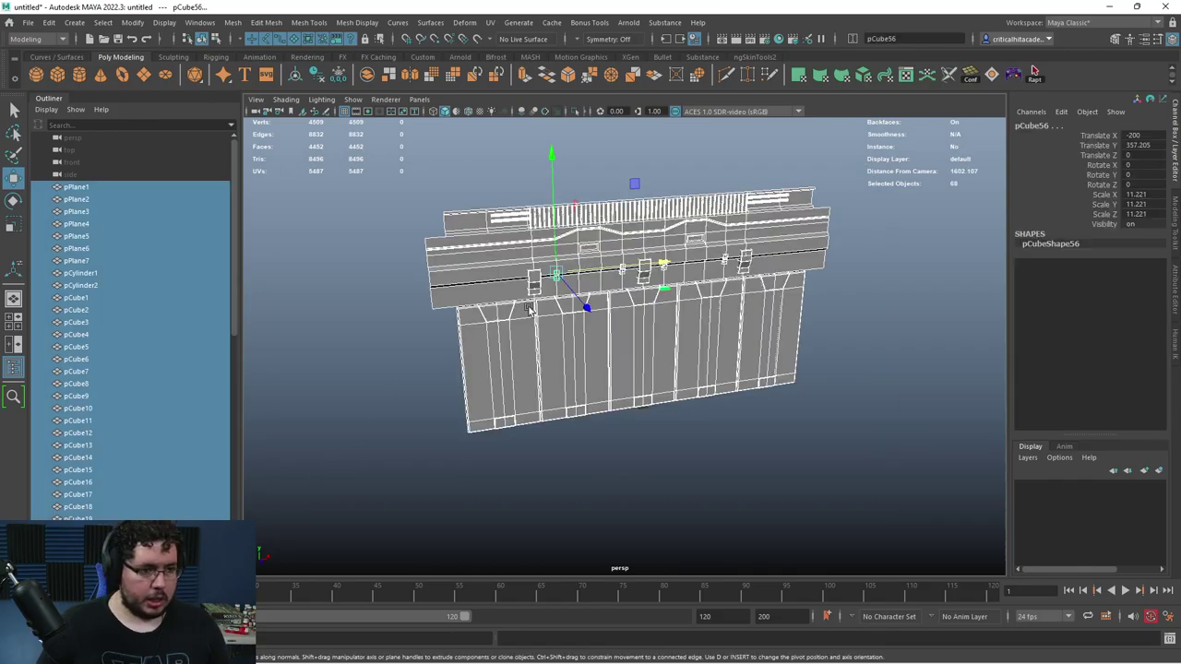
{"action": "right_click_drag", "start_coordinate": [420, 318], "coordinate": [480, 180], "text": "alt"}
{"action": "middle_click_drag", "start_coordinate": [480, 180], "coordinate": [490, 242], "text": "alt"}
{"action": "left_click", "coordinate": [466, 190], "text": "ctrl"}
{"action": "left_click_drag", "start_coordinate": [562, 259], "coordinate": [664, 282], "text": "alt"}
{"action": "scroll", "coordinate": [118, 221], "scroll_direction": "down", "scroll_amount": 13}
{"action": "right_click_drag", "start_coordinate": [516, 355], "coordinate": [461, 343], "text": "alt"}
{"action": "left_click_drag", "start_coordinate": [461, 343], "coordinate": [380, 350], "text": "alt"}
{"action": "key", "text": "4"}
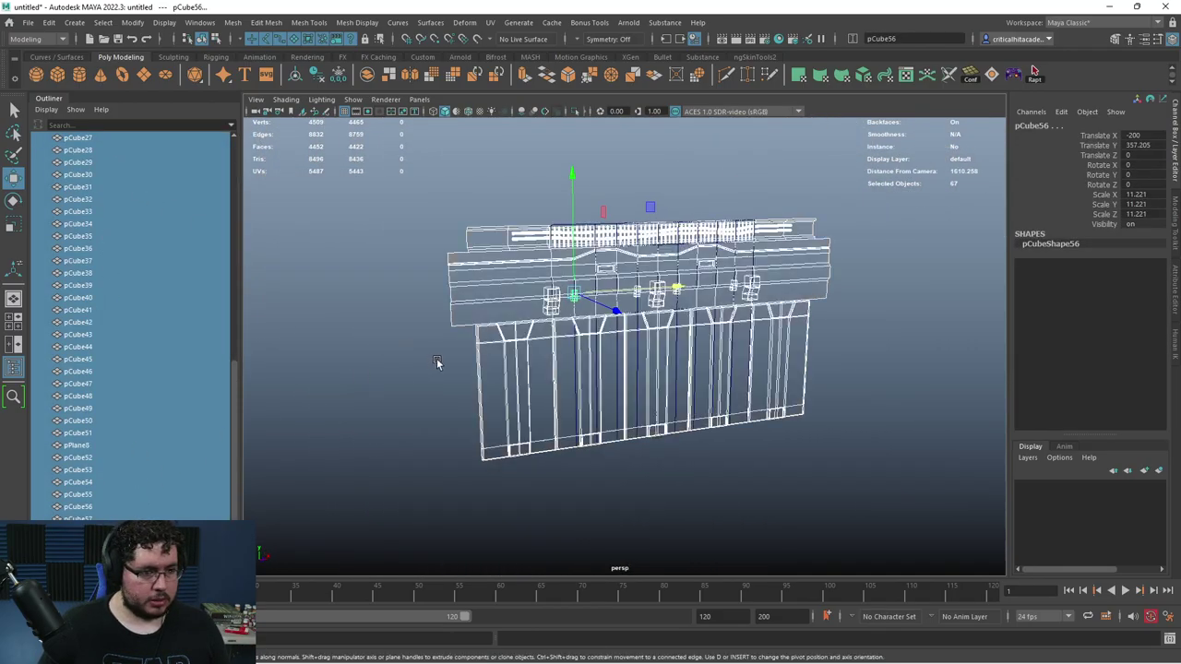
{"action": "left_click", "coordinate": [574, 111]}
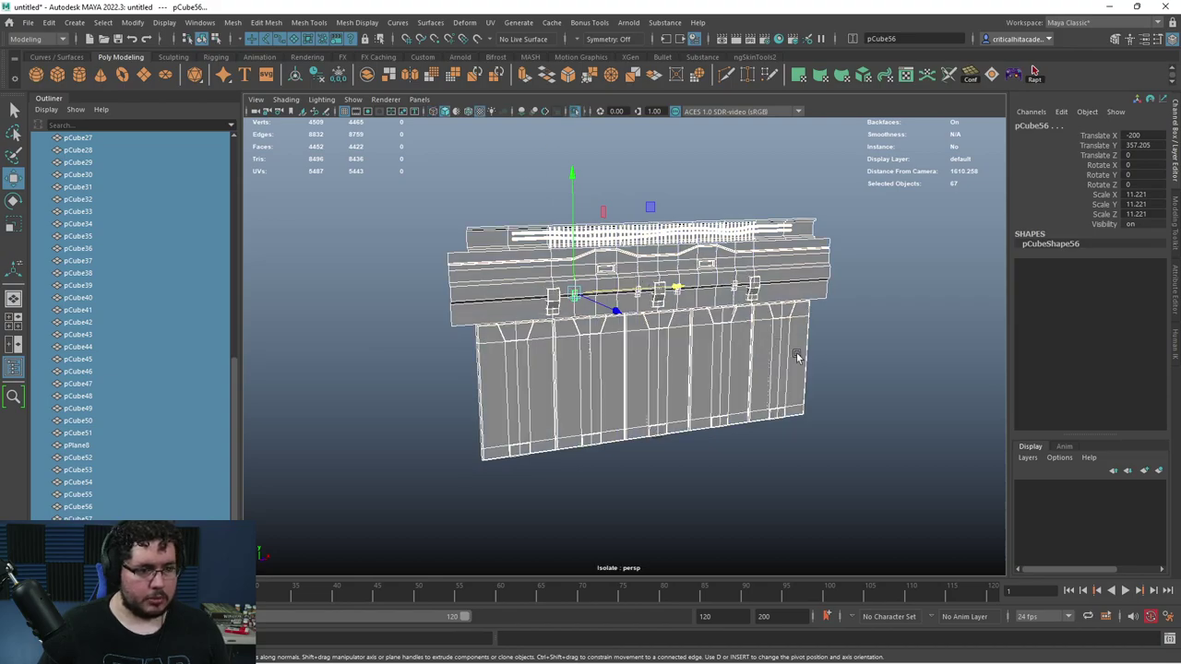
- Start exporting the selected wall pieces and browse to the assets folder of the Nextut_Live project
{"action": "left_click_drag", "start_coordinate": [797, 357], "coordinate": [735, 380], "text": "alt"}
{"action": "right_click_drag", "start_coordinate": [735, 380], "coordinate": [818, 400], "text": "alt"}
{"action": "left_click_drag", "start_coordinate": [817, 400], "coordinate": [846, 403], "text": "alt"}
{"action": "middle_click_drag", "start_coordinate": [666, 349], "coordinate": [664, 385], "text": "alt"}
{"action": "left_click_drag", "start_coordinate": [664, 385], "coordinate": [689, 370], "text": "alt"}
{"action": "right_click_drag", "start_coordinate": [688, 371], "coordinate": [653, 367], "text": "alt"}
{"action": "left_click", "coordinate": [28, 25]}
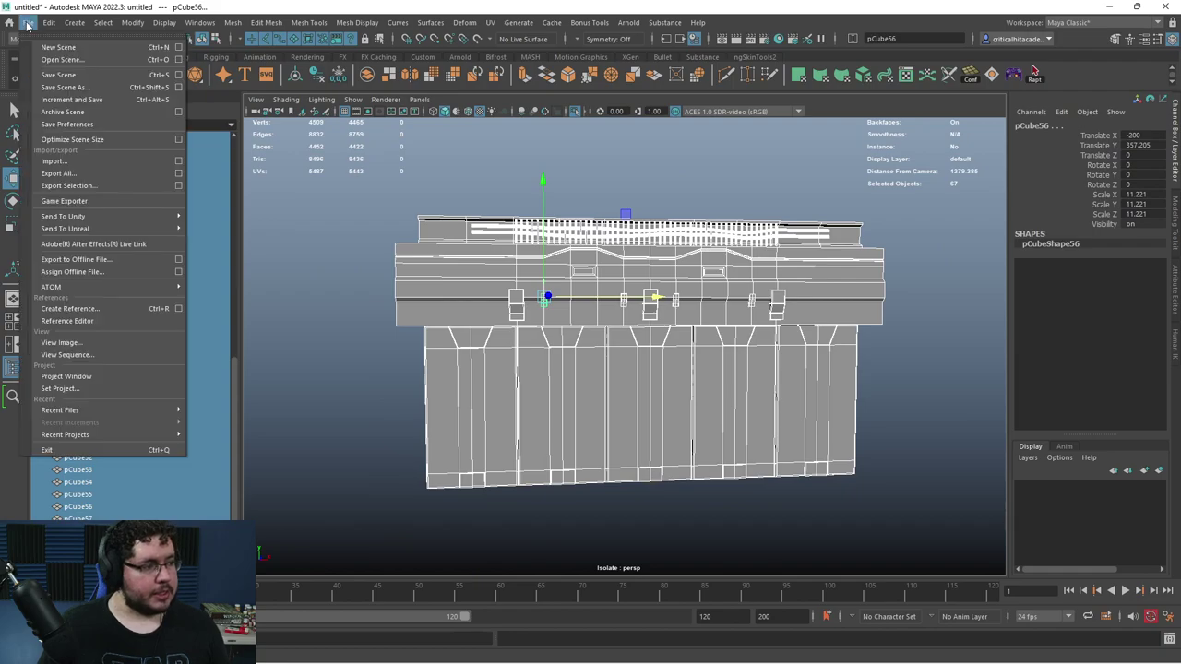
{"action": "left_click", "coordinate": [69, 185]}
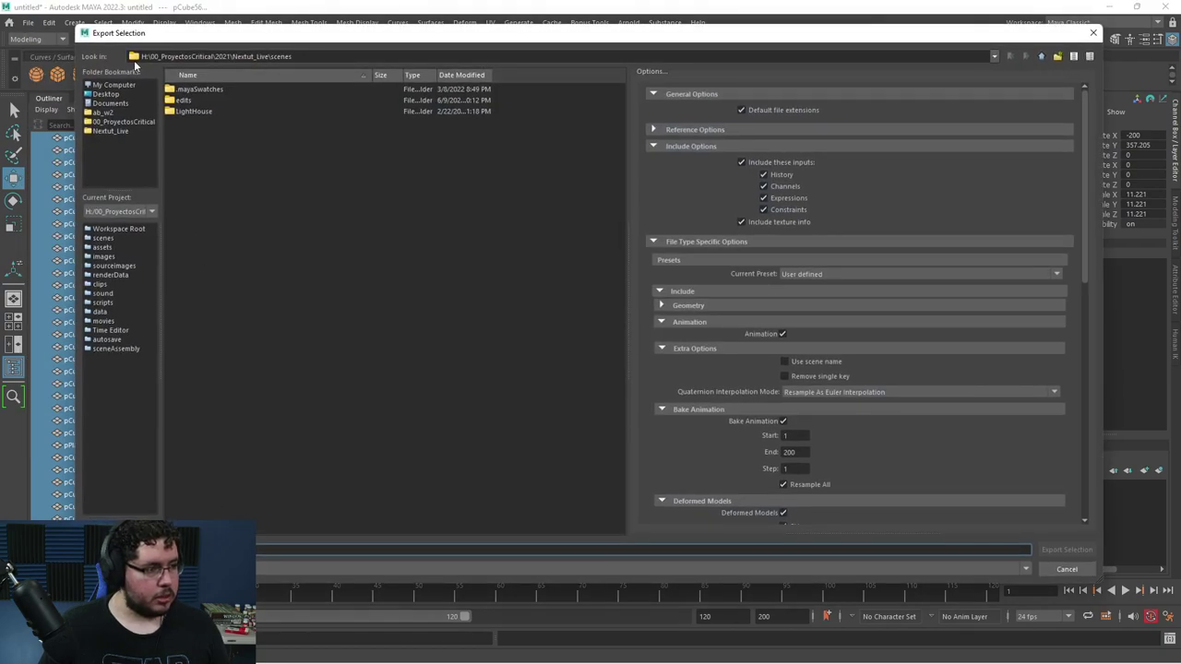
{"action": "left_click", "coordinate": [1043, 58]}
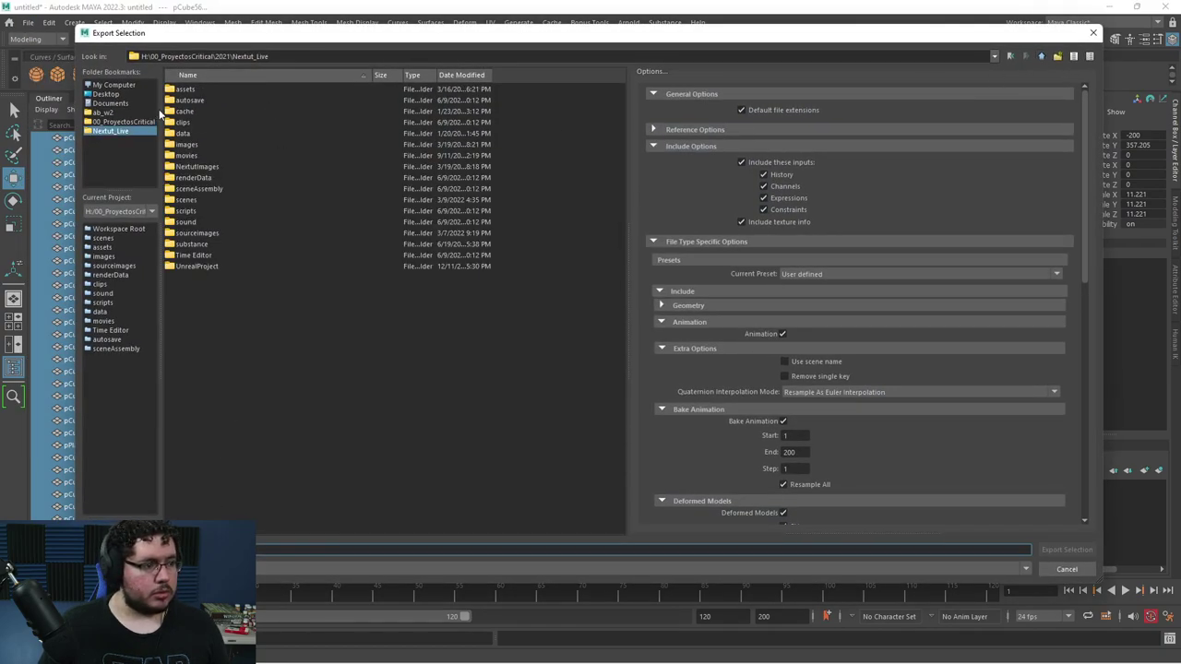
{"action": "double_click", "coordinate": [186, 89]}
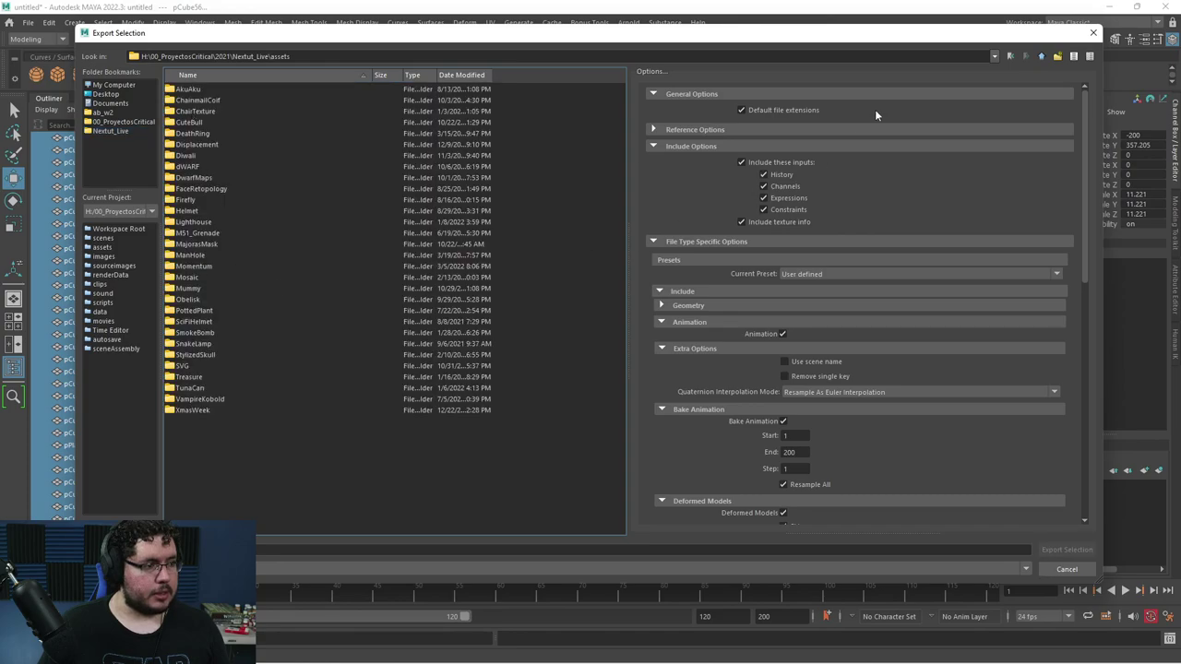
- Create a folder named TrimSheet in assets and export the selected wall pieces into it as SciFiTrimSheet_high.fbx
{"action": "left_click", "coordinate": [1057, 57]}
{"action": "type", "text": "TrimSheet"}
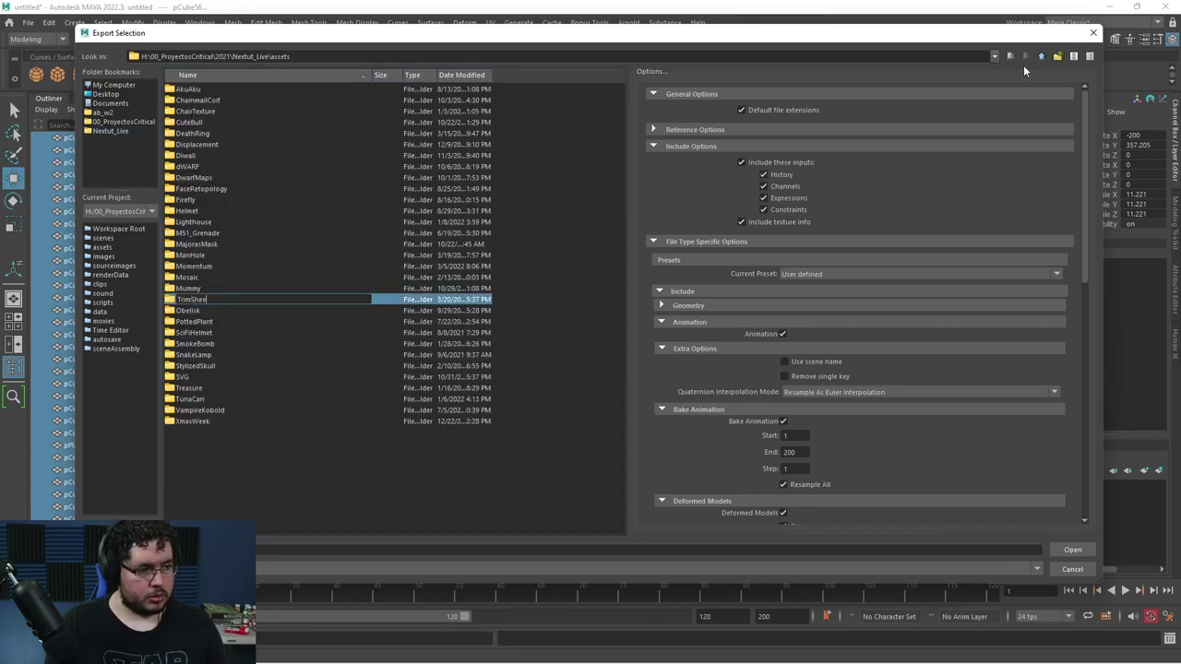
{"action": "key", "text": "Return"}
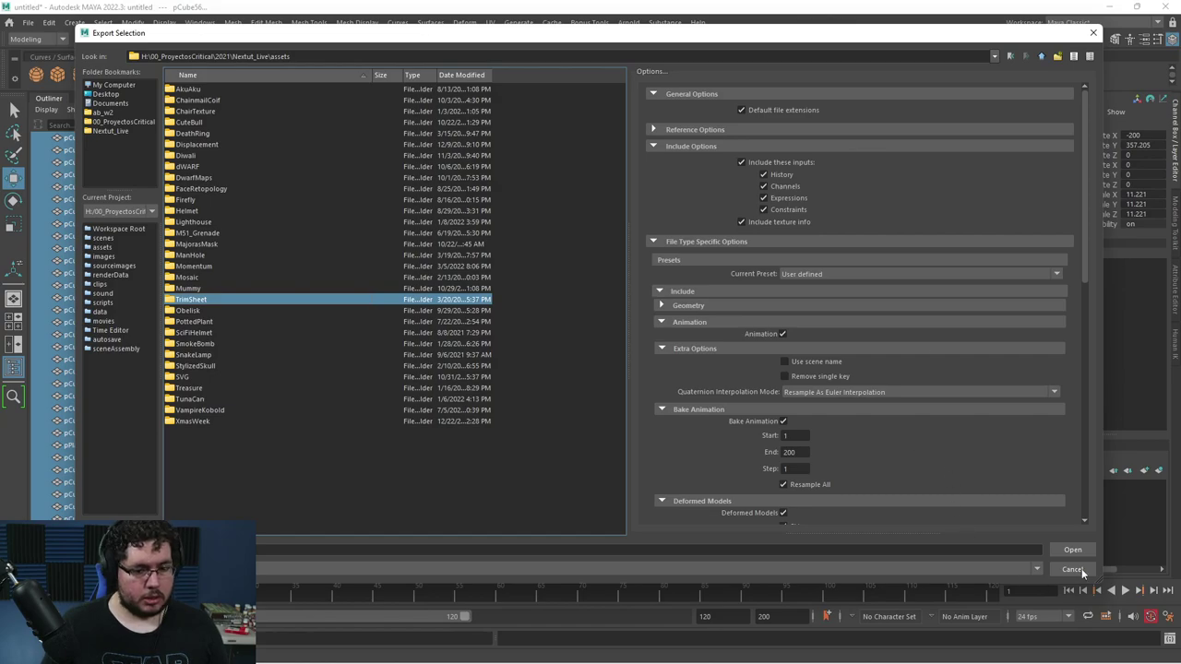
{"action": "left_click", "coordinate": [1072, 549]}
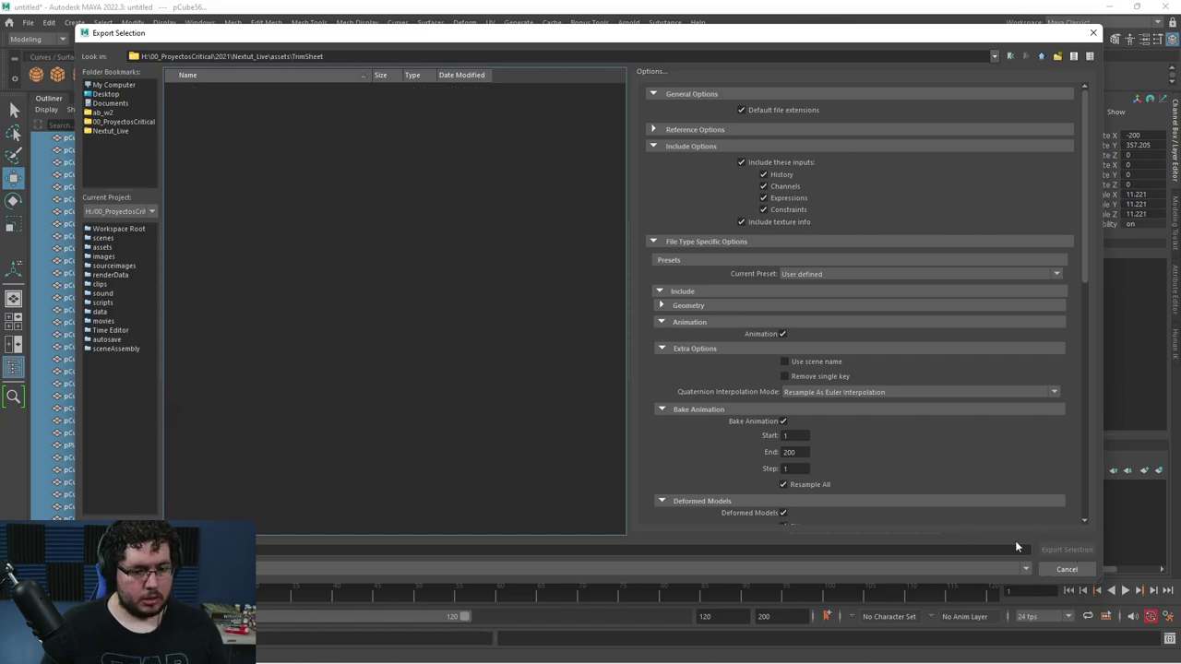
{"action": "left_click", "coordinate": [512, 550]}
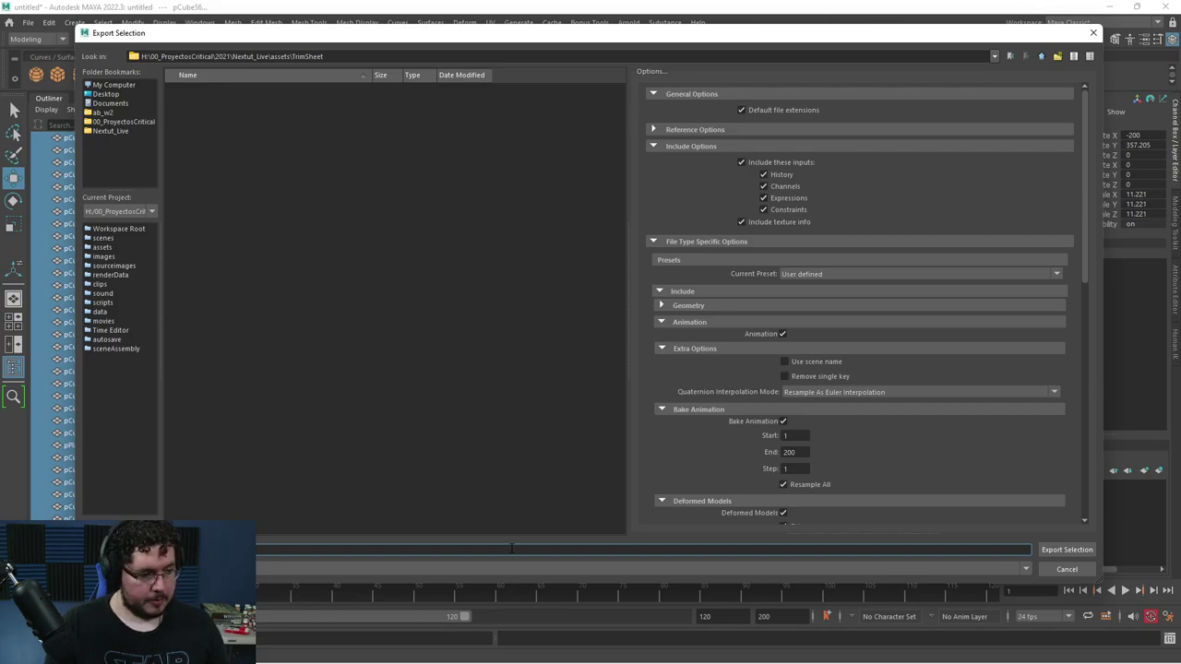
{"action": "key", "text": "Return"}
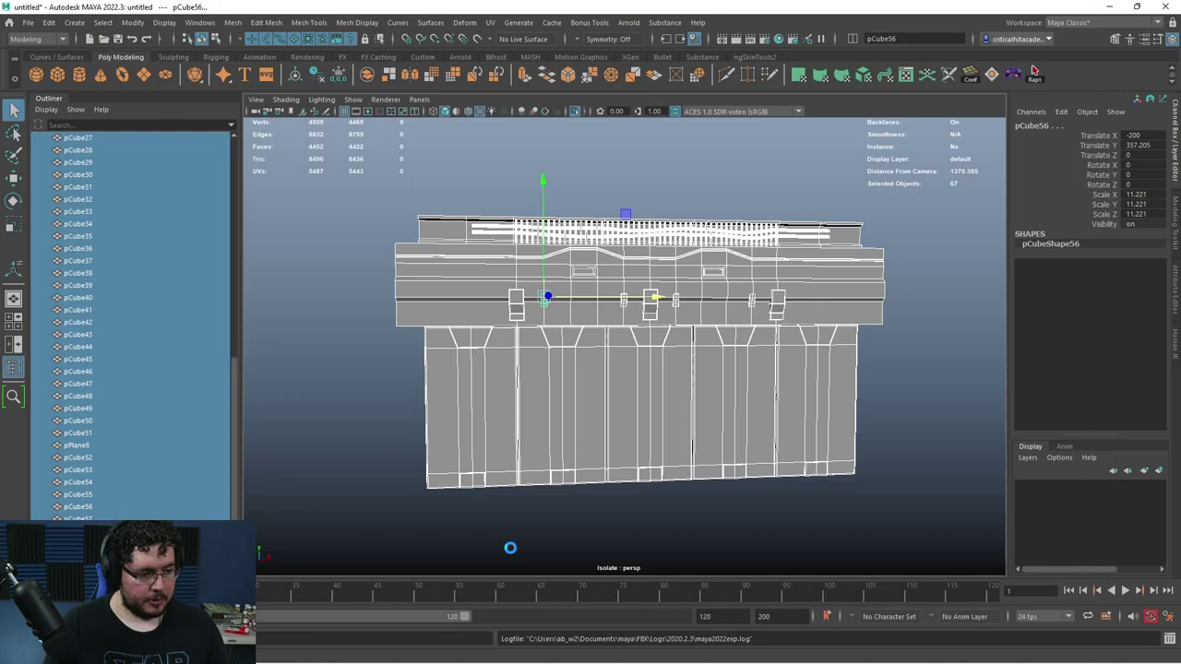
- Select only the base plane pPlane1 and isolate it in place of the wall pieces
{"action": "left_click", "coordinate": [723, 179]}
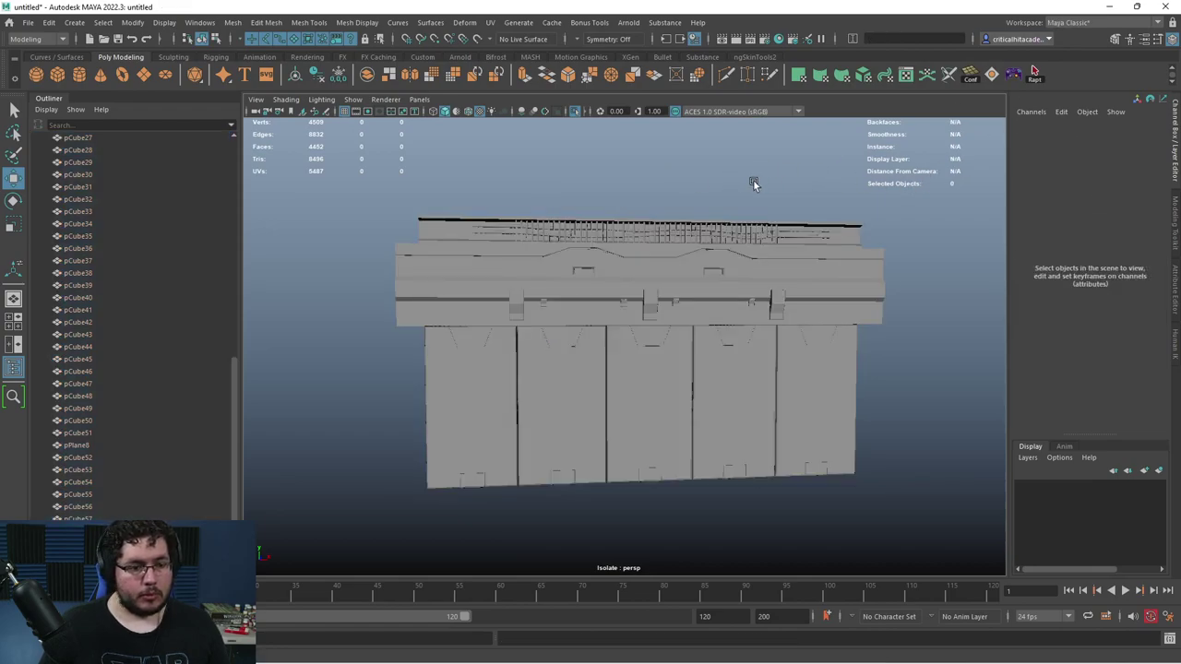
{"action": "scroll", "coordinate": [140, 232], "scroll_direction": "up", "scroll_amount": 10}
{"action": "left_click", "coordinate": [78, 186]}
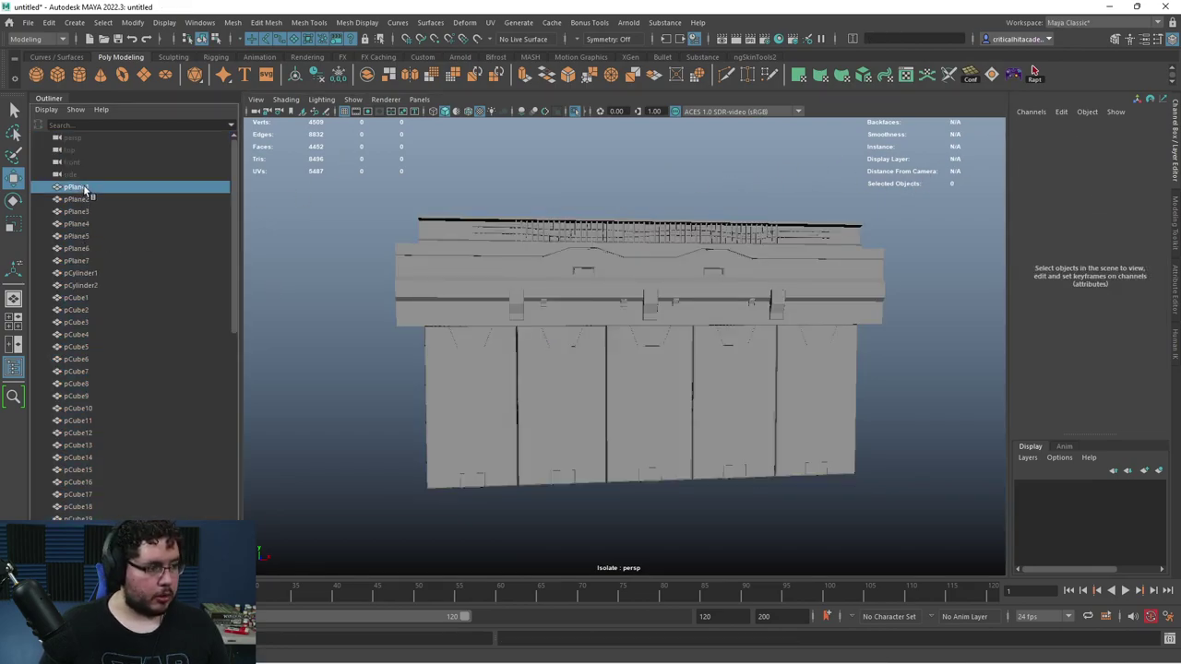
{"action": "left_click", "coordinate": [584, 141]}
{"action": "left_click", "coordinate": [575, 111]}
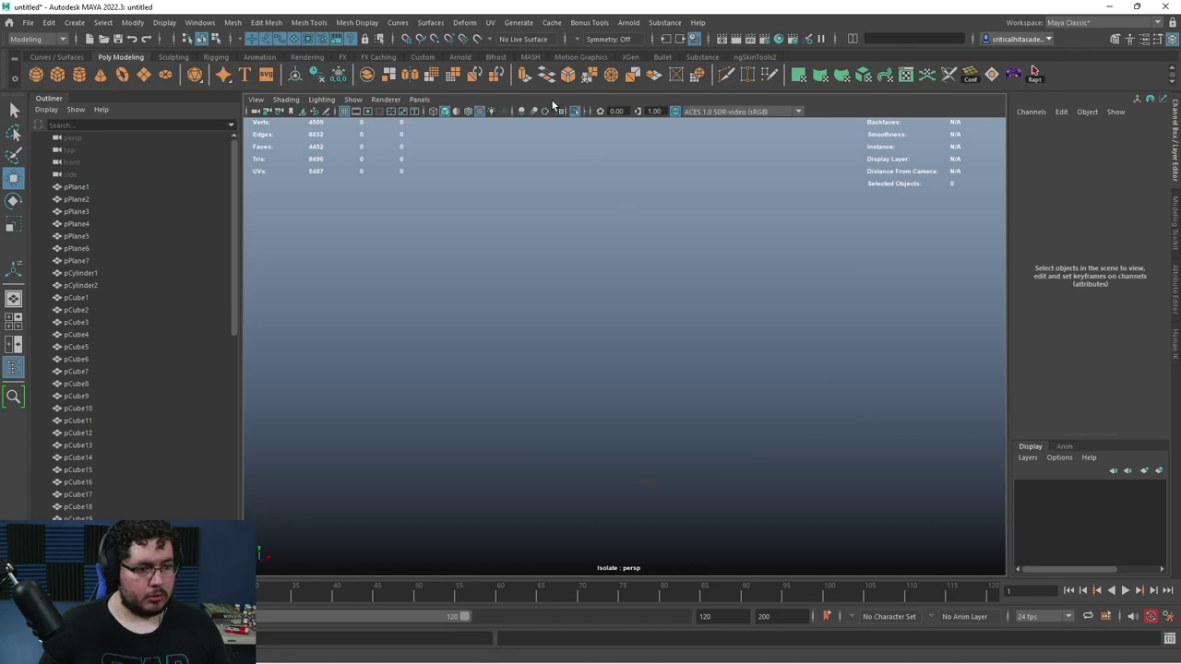
{"action": "left_click", "coordinate": [77, 186]}
{"action": "left_click", "coordinate": [574, 111]}
{"action": "left_click", "coordinate": [575, 110]}
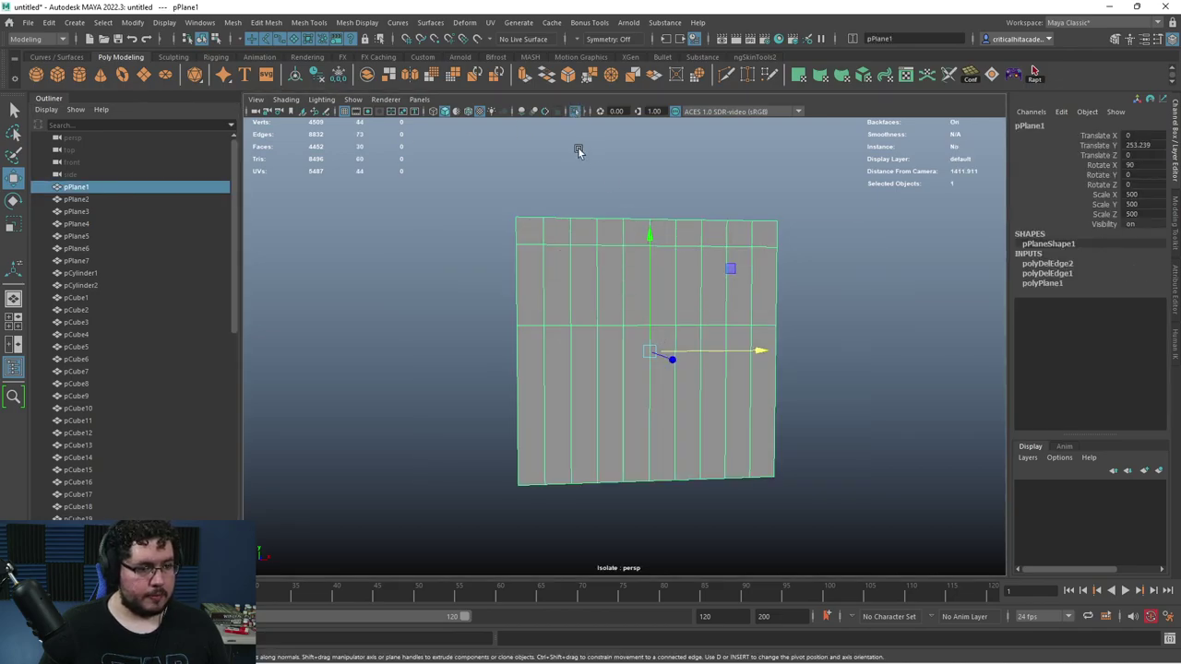
- Check the plane's UV layout in the UV Editor and close the editor windows
{"action": "left_click", "coordinate": [490, 22]}
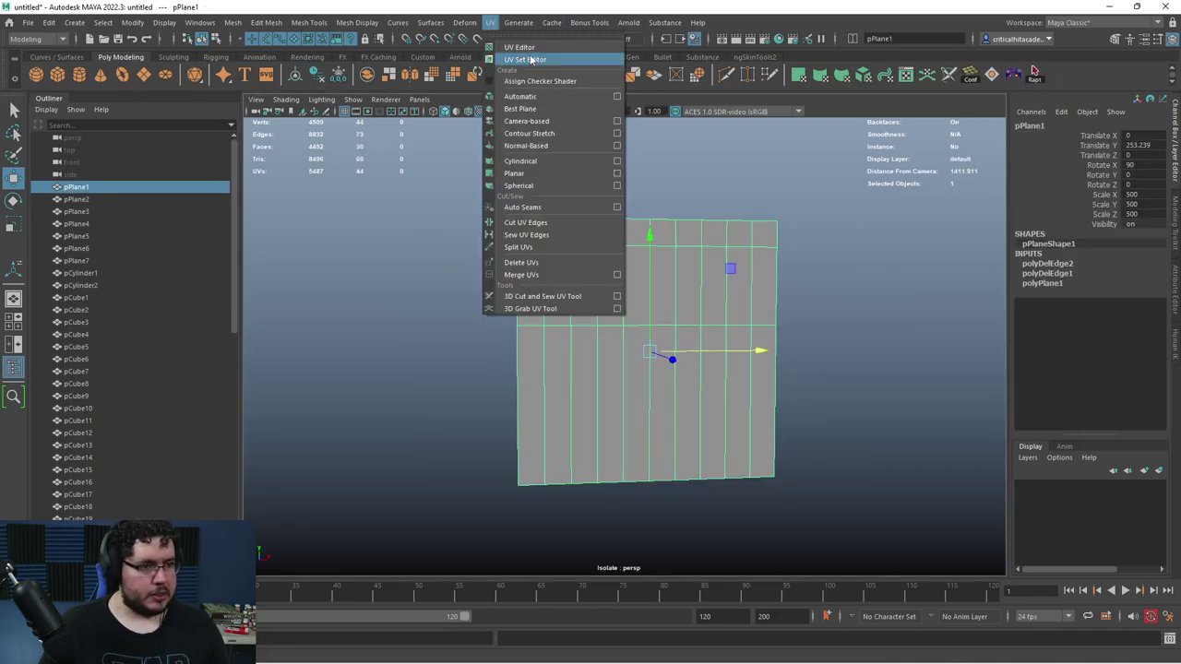
{"action": "left_click", "coordinate": [522, 50]}
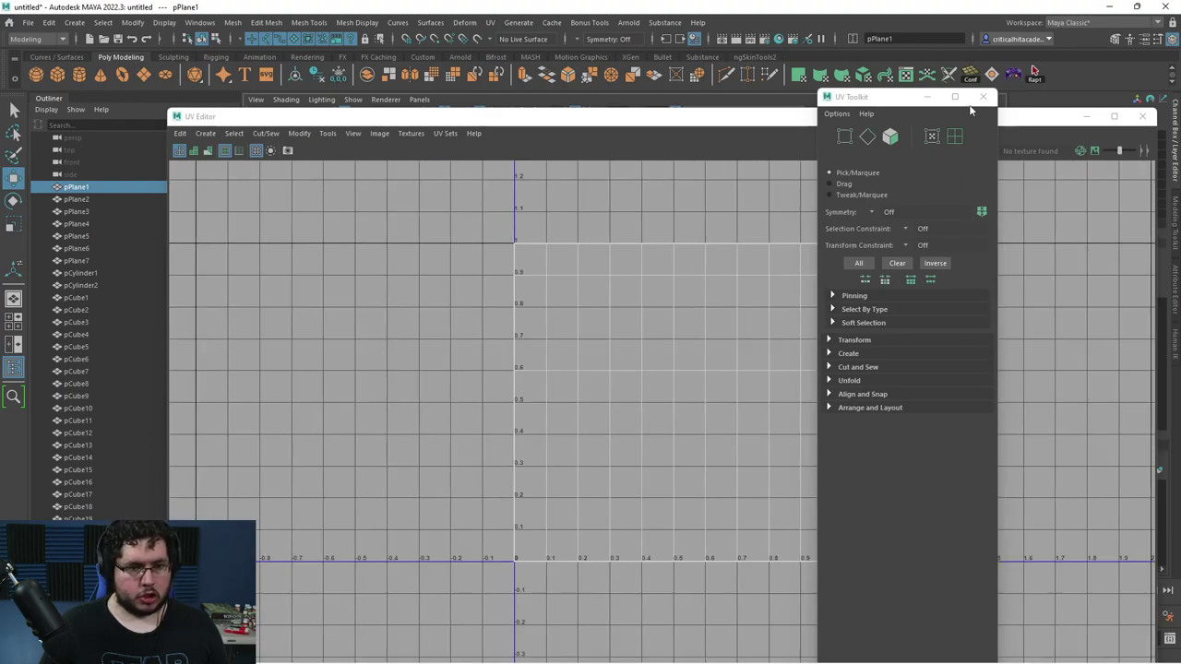
{"action": "left_click", "coordinate": [982, 96]}
{"action": "left_click", "coordinate": [1142, 116]}
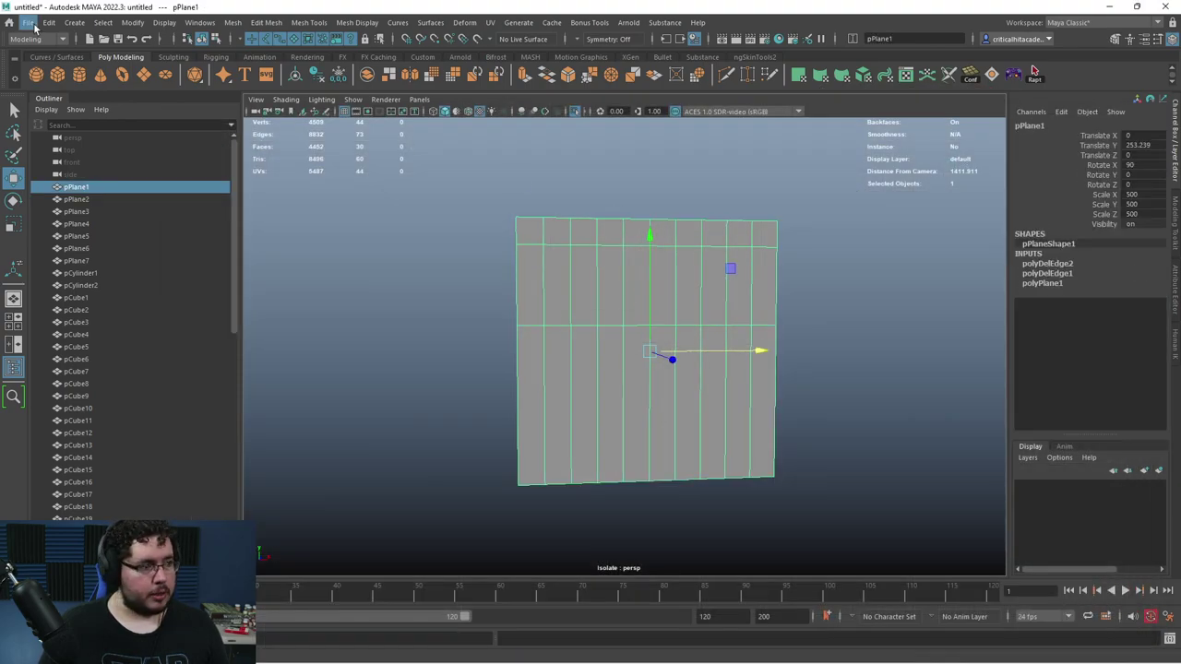
- Export the selected plane to the TrimSheet folder as SciFiTrimSheet_low.fbx and clear the selection
{"action": "left_click_drag", "start_coordinate": [618, 299], "coordinate": [588, 312], "text": "alt"}
{"action": "scroll", "coordinate": [590, 310], "scroll_direction": "up", "scroll_amount": 3}
{"action": "left_click_drag", "start_coordinate": [672, 281], "coordinate": [714, 299], "text": "alt"}
{"action": "scroll", "coordinate": [706, 304], "scroll_direction": "down", "scroll_amount": 5}
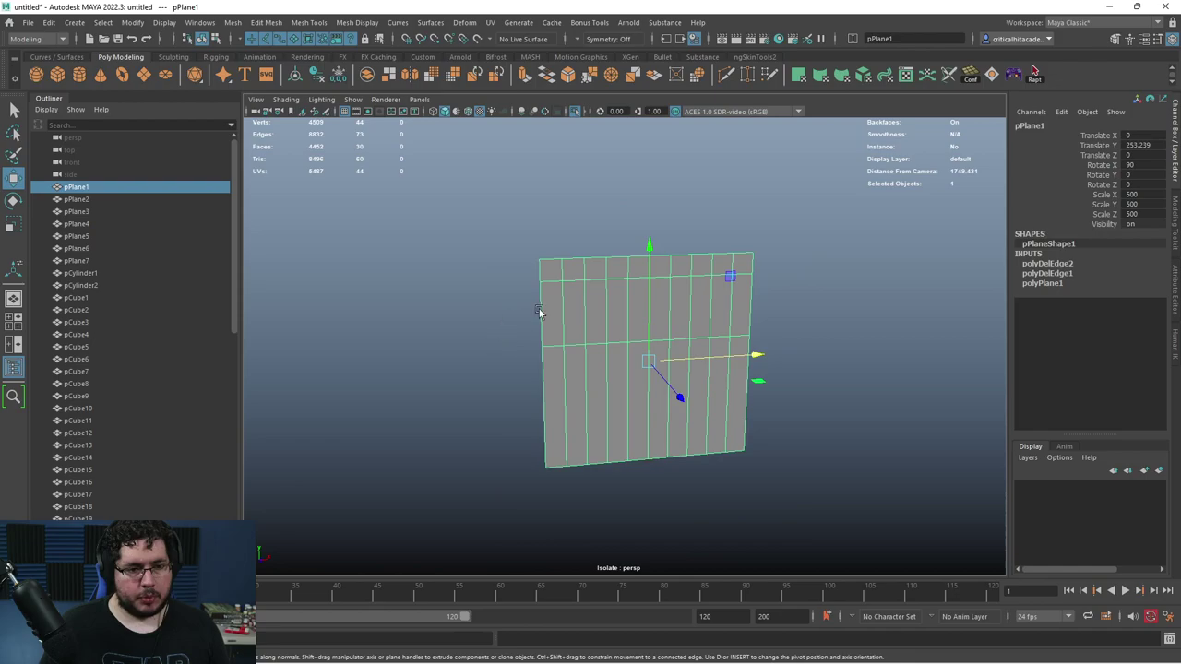
{"action": "left_click", "coordinate": [28, 23]}
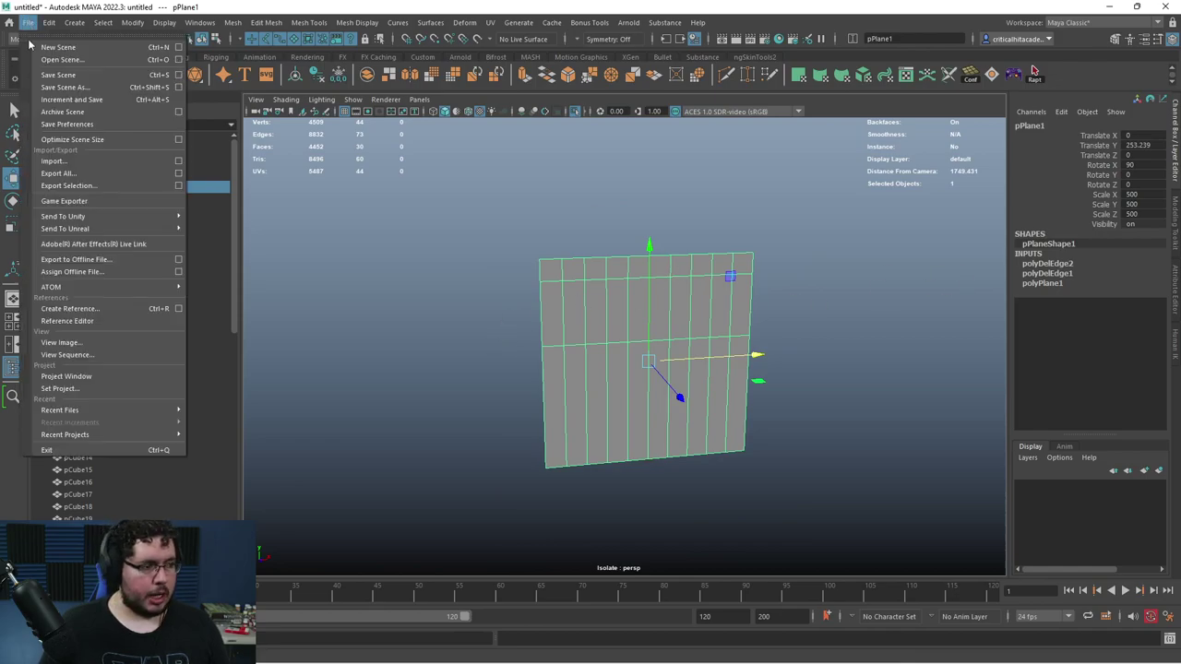
{"action": "left_click", "coordinate": [83, 188]}
{"action": "left_click", "coordinate": [200, 91]}
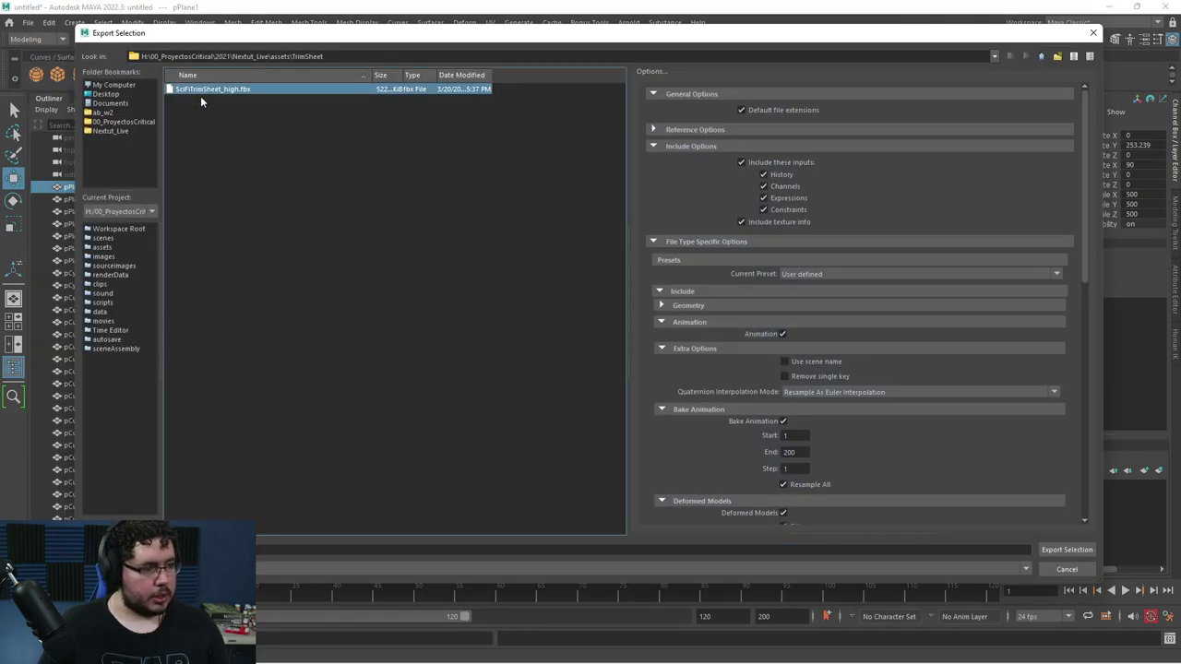
{"action": "left_click", "coordinate": [210, 550]}
{"action": "key", "text": "BackSpace"}
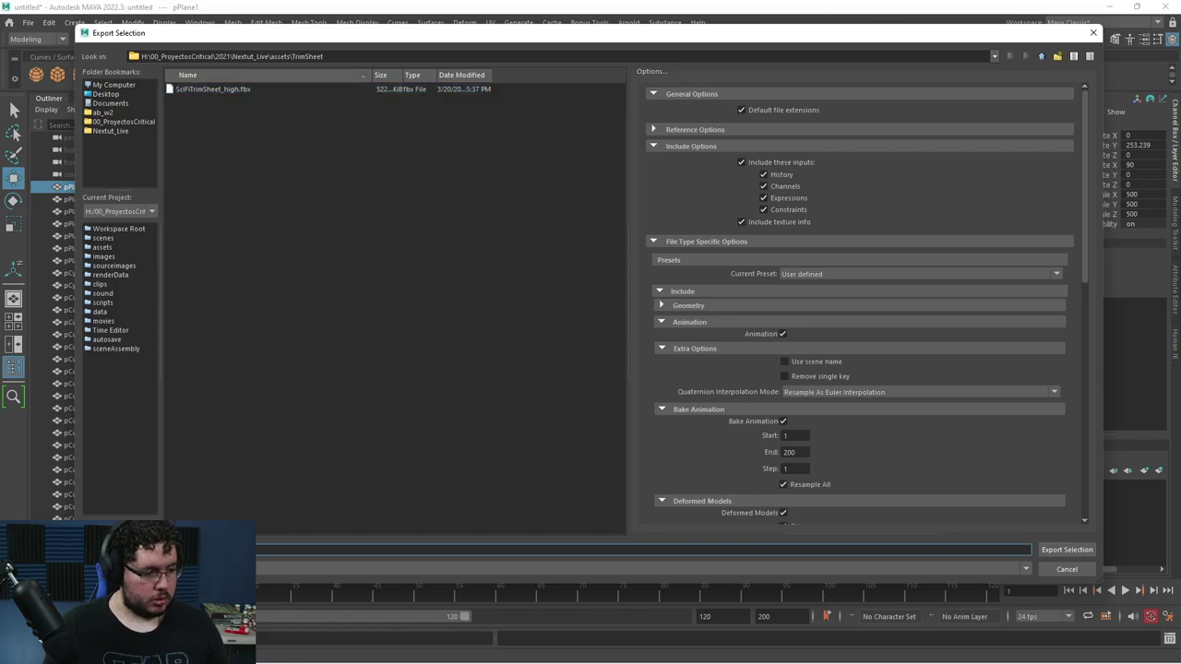
{"action": "key", "text": "Return"}
{"action": "left_click", "coordinate": [436, 452]}
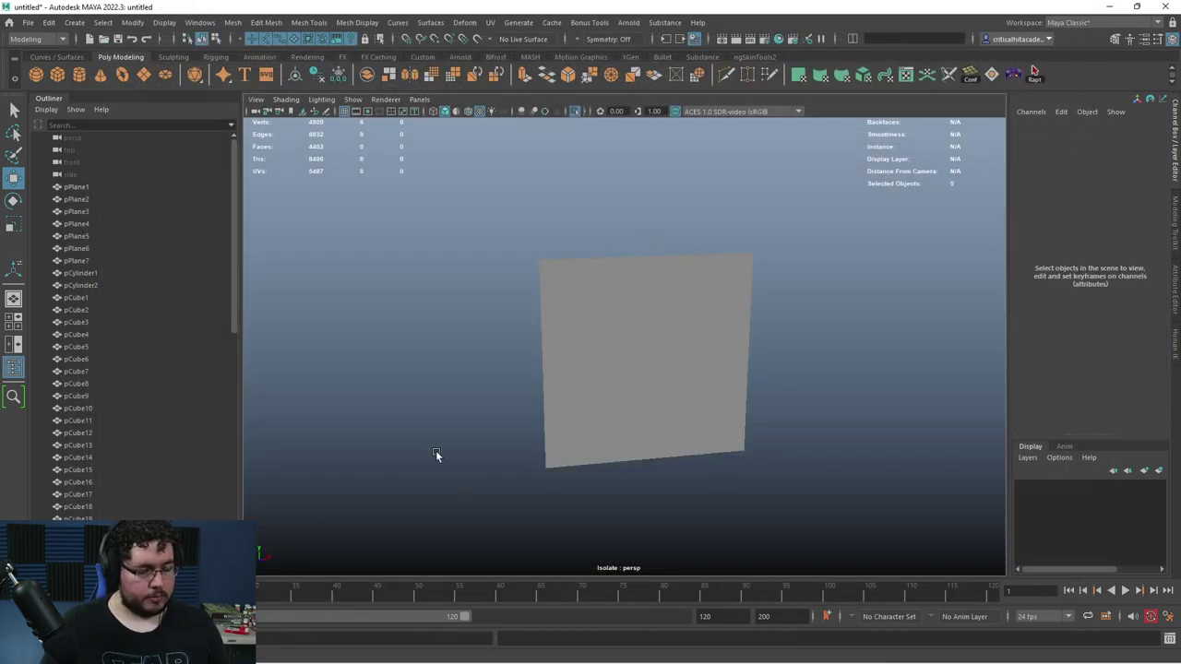
- Launch Adobe Substance 3D Painter and dismiss its welcome window
{"action": "key", "text": "super"}
{"action": "type", "text": "sub"}
{"action": "key", "text": "Return"}
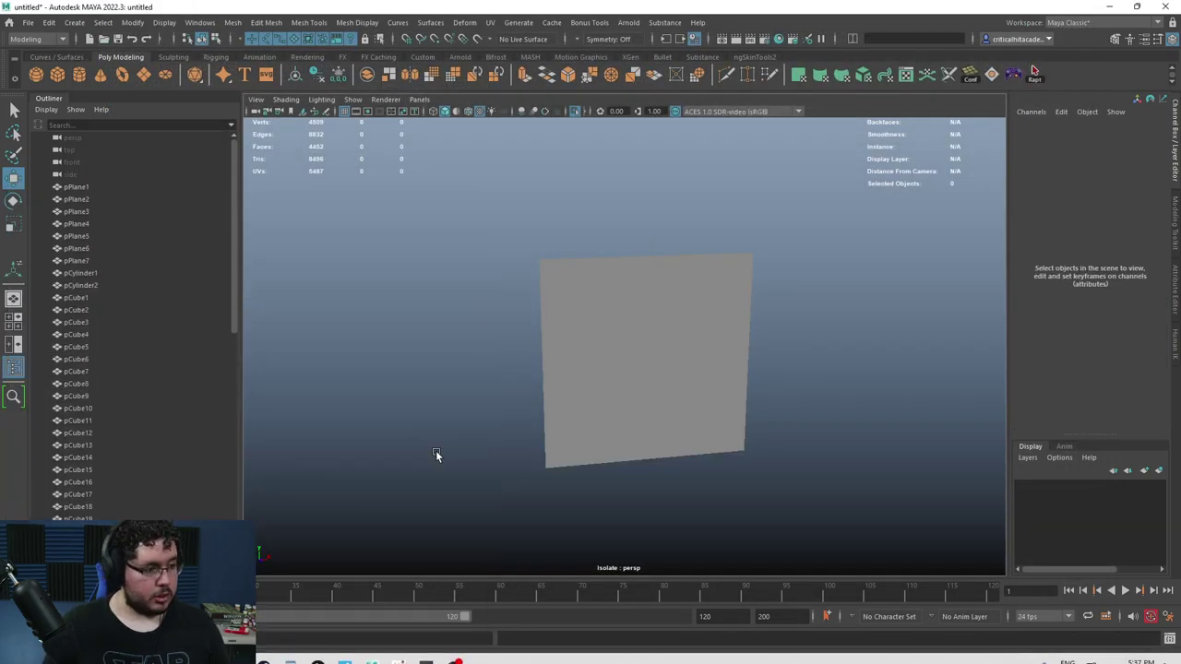
{"action": "right_click", "coordinate": [398, 653]}
{"action": "left_click", "coordinate": [395, 617]}
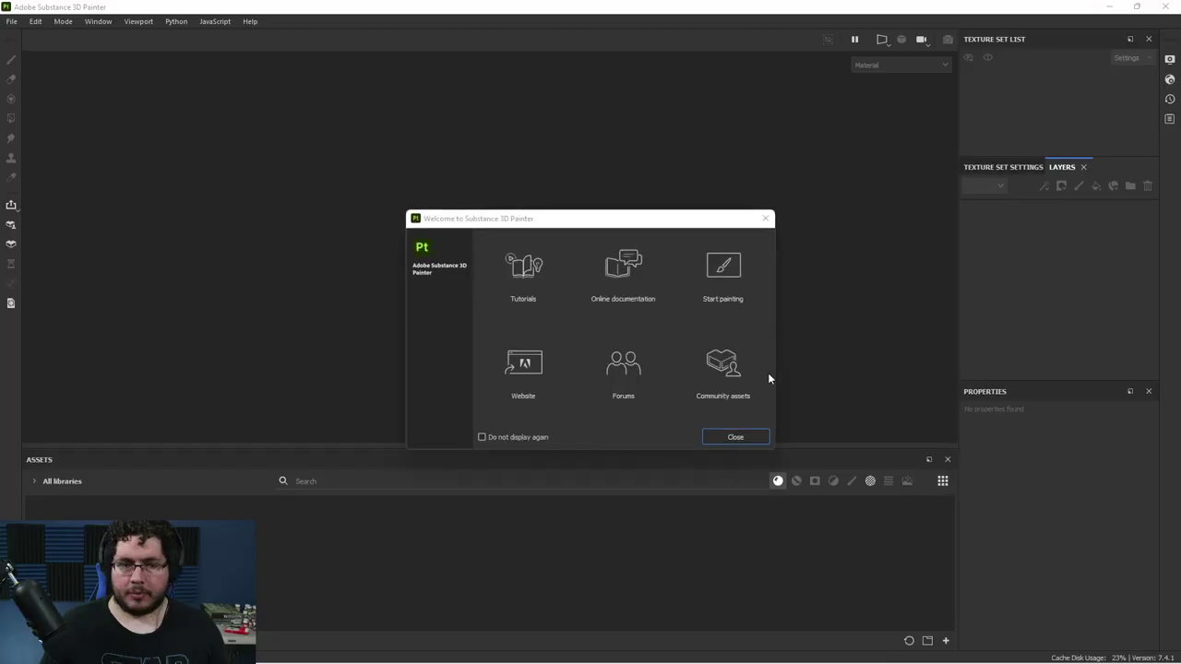
{"action": "left_click", "coordinate": [751, 436]}
- Create a new project from SciFiTrimSheet_low.fbx in the assets/TrimSheet folder, keeping 4096 resolution and the OpenGL normal format
{"action": "left_click", "coordinate": [11, 20]}
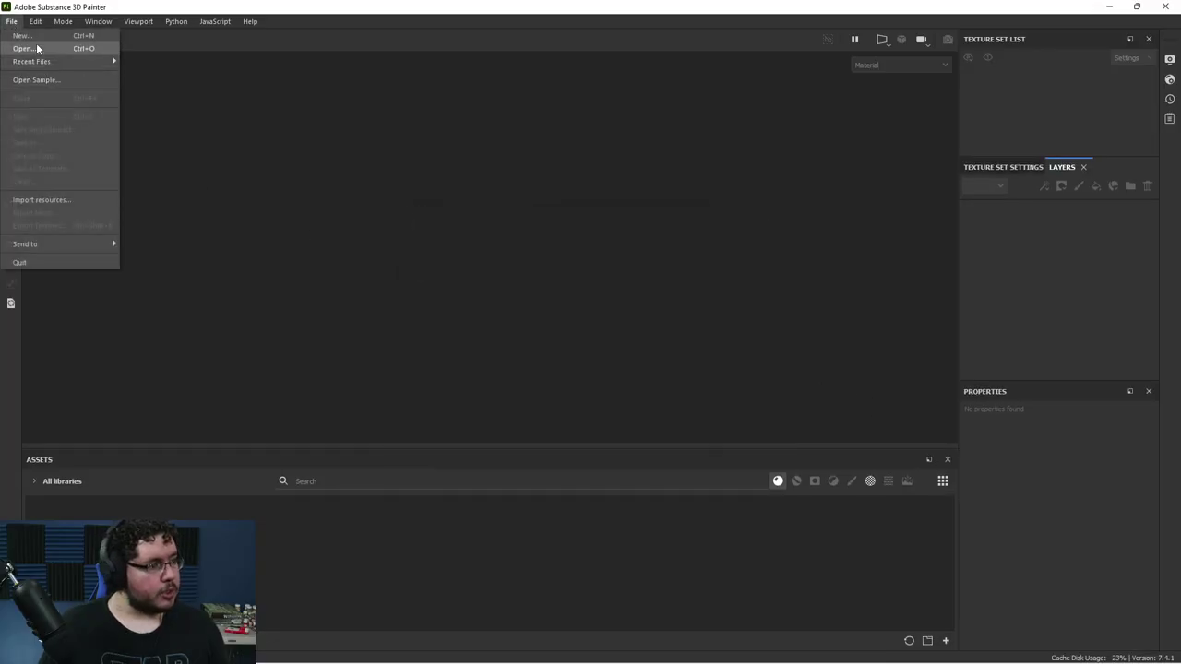
{"action": "left_click", "coordinate": [23, 35]}
{"action": "left_click", "coordinate": [729, 198]}
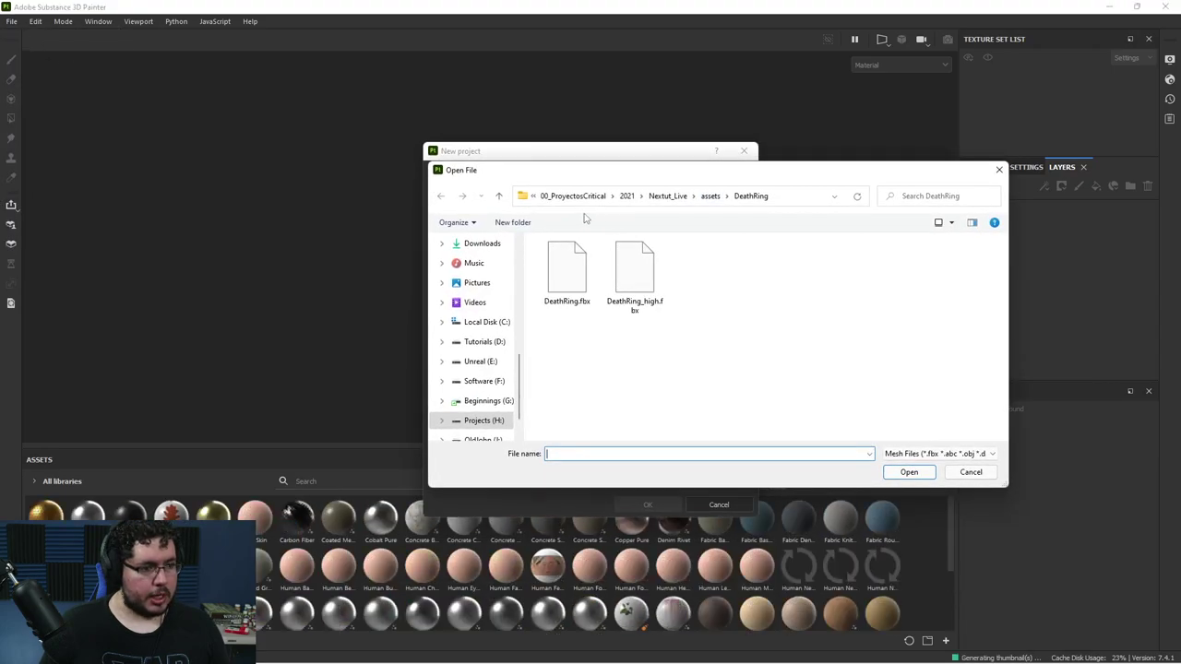
{"action": "left_click", "coordinate": [710, 199]}
{"action": "scroll", "coordinate": [600, 369], "scroll_direction": "down", "scroll_amount": 3}
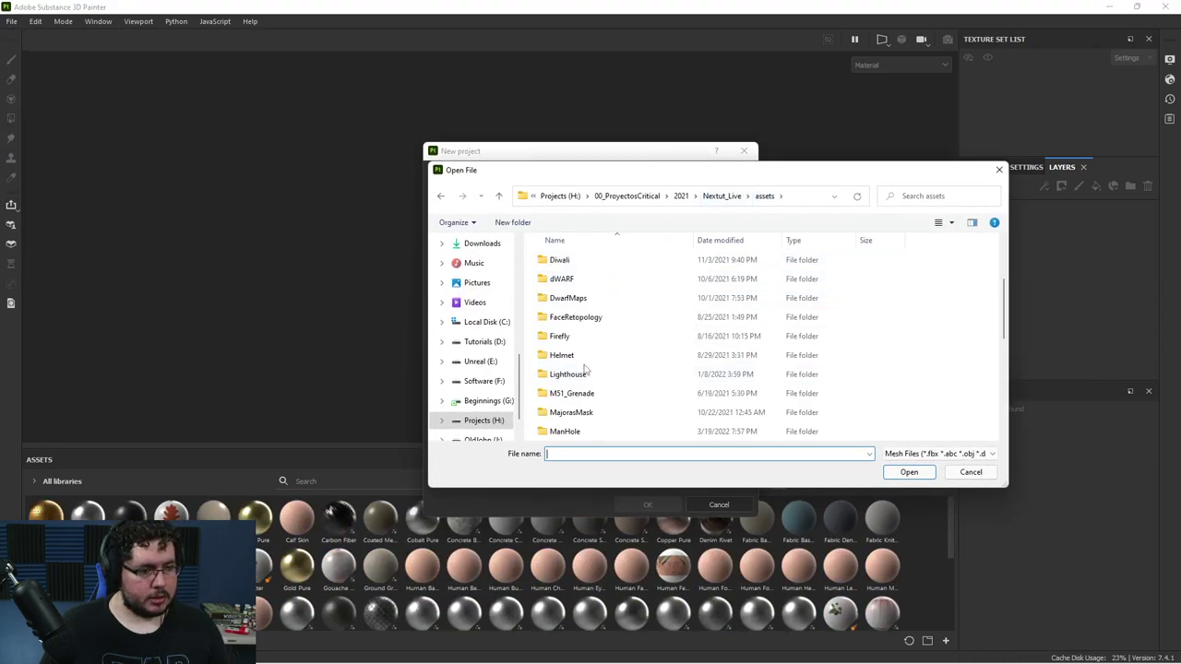
{"action": "scroll", "coordinate": [583, 369], "scroll_direction": "down", "scroll_amount": 4}
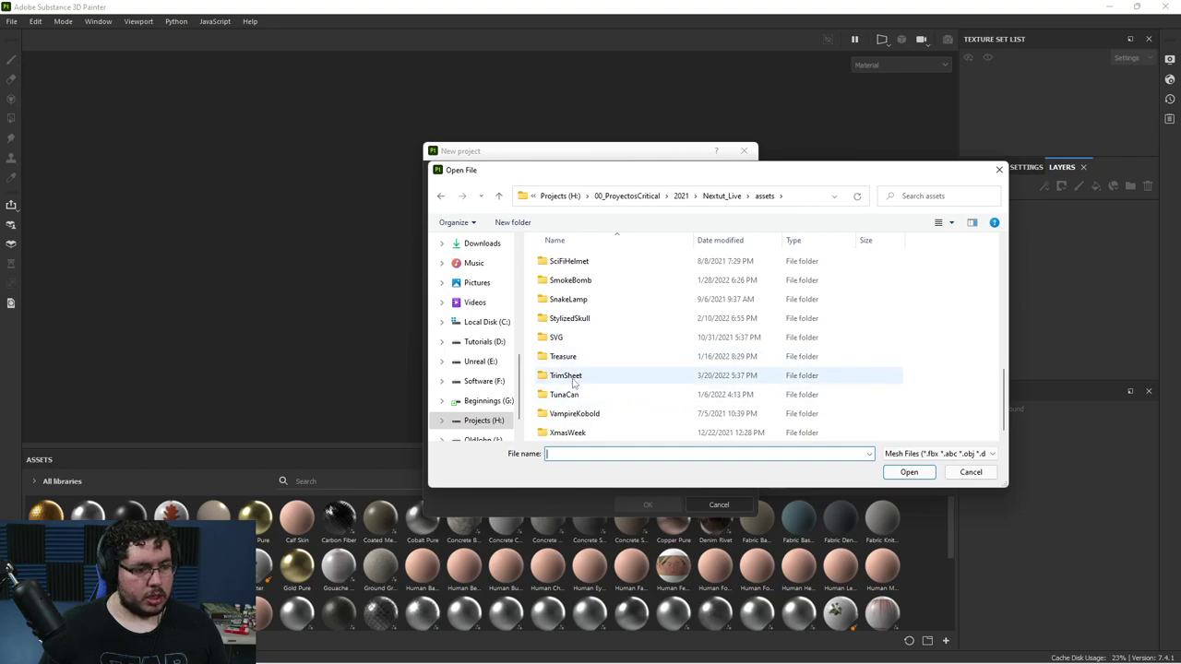
{"action": "double_click", "coordinate": [582, 374]}
{"action": "left_click", "coordinate": [586, 278]}
{"action": "left_click", "coordinate": [908, 472]}
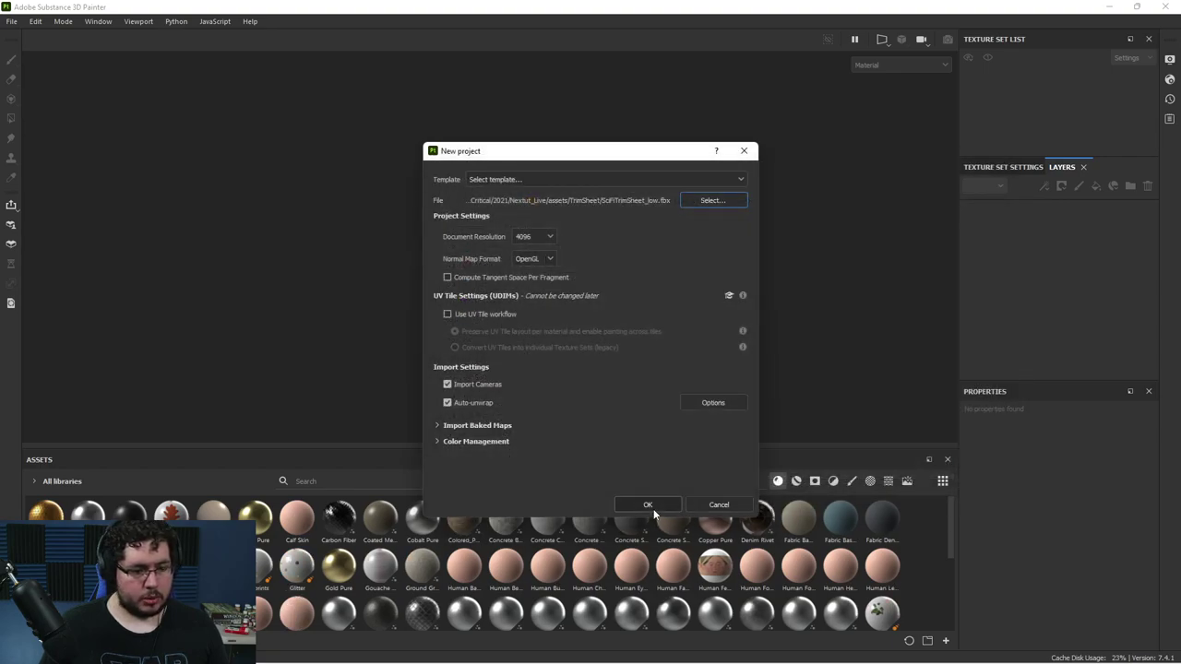
{"action": "left_click", "coordinate": [650, 505]}
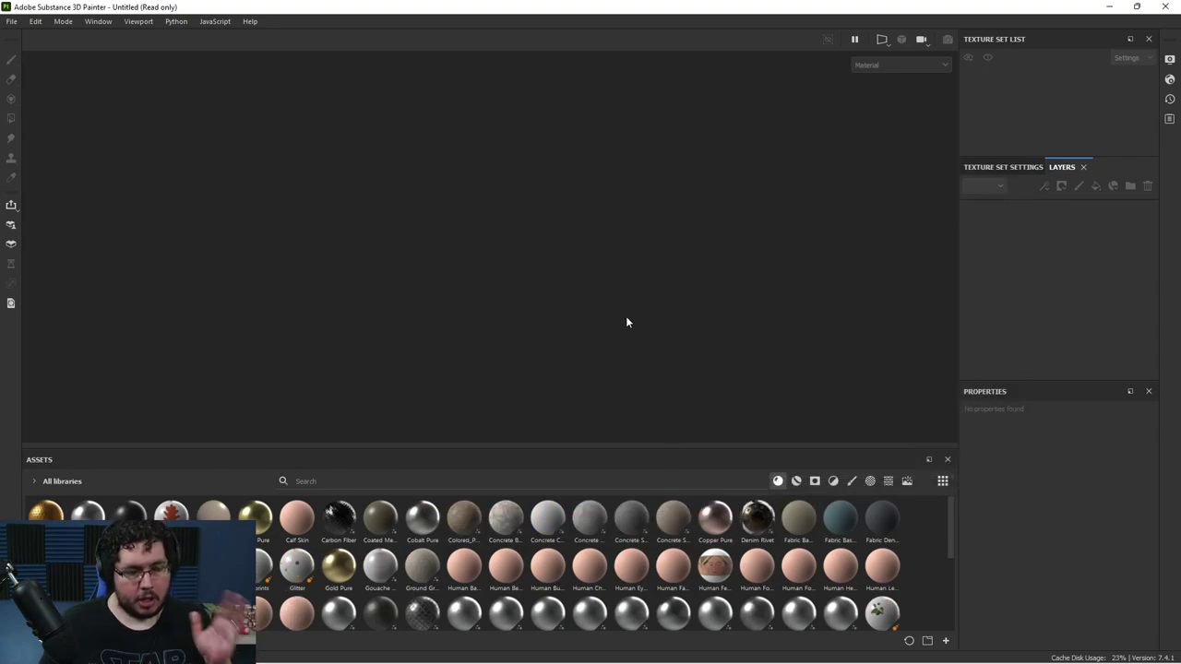
- Inspect the imported plane and open the mesh map baking settings for the lambert1 texture set
{"action": "right_click_drag", "start_coordinate": [719, 329], "coordinate": [646, 283], "text": "alt"}
{"action": "left_click_drag", "start_coordinate": [645, 282], "coordinate": [704, 301], "text": "alt"}
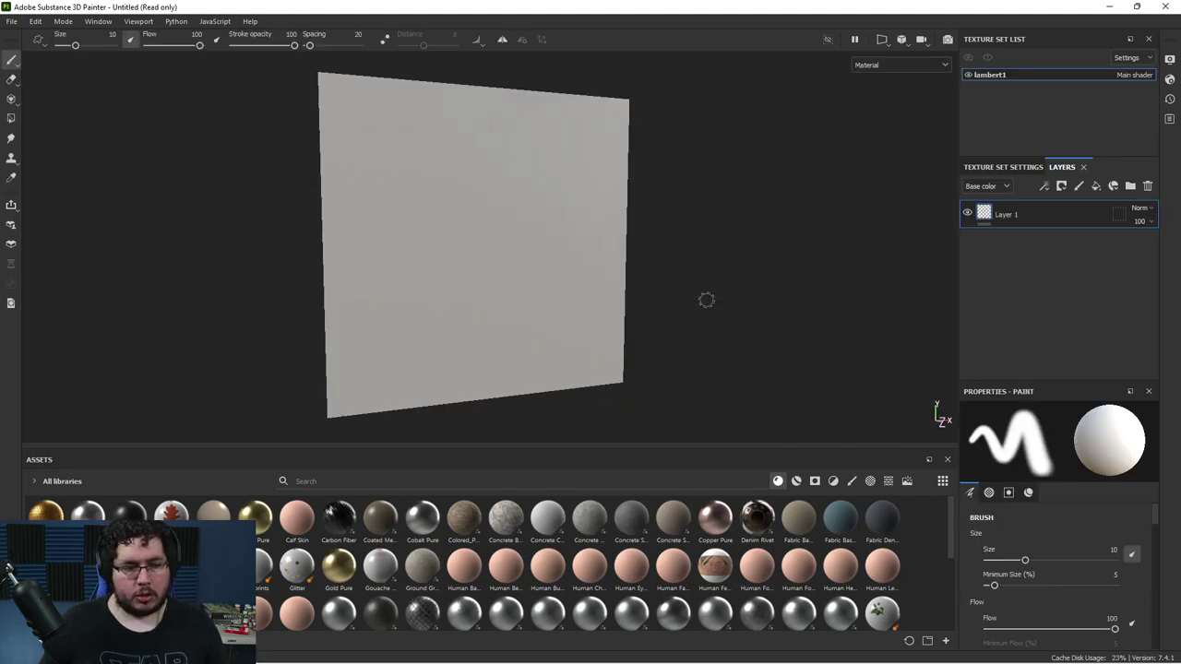
{"action": "right_click_drag", "start_coordinate": [704, 300], "coordinate": [641, 279], "text": "alt"}
{"action": "middle_click_drag", "start_coordinate": [641, 278], "coordinate": [709, 299], "text": "alt"}
{"action": "right_click_drag", "start_coordinate": [709, 299], "coordinate": [638, 270], "text": "alt"}
{"action": "left_click", "coordinate": [994, 167]}
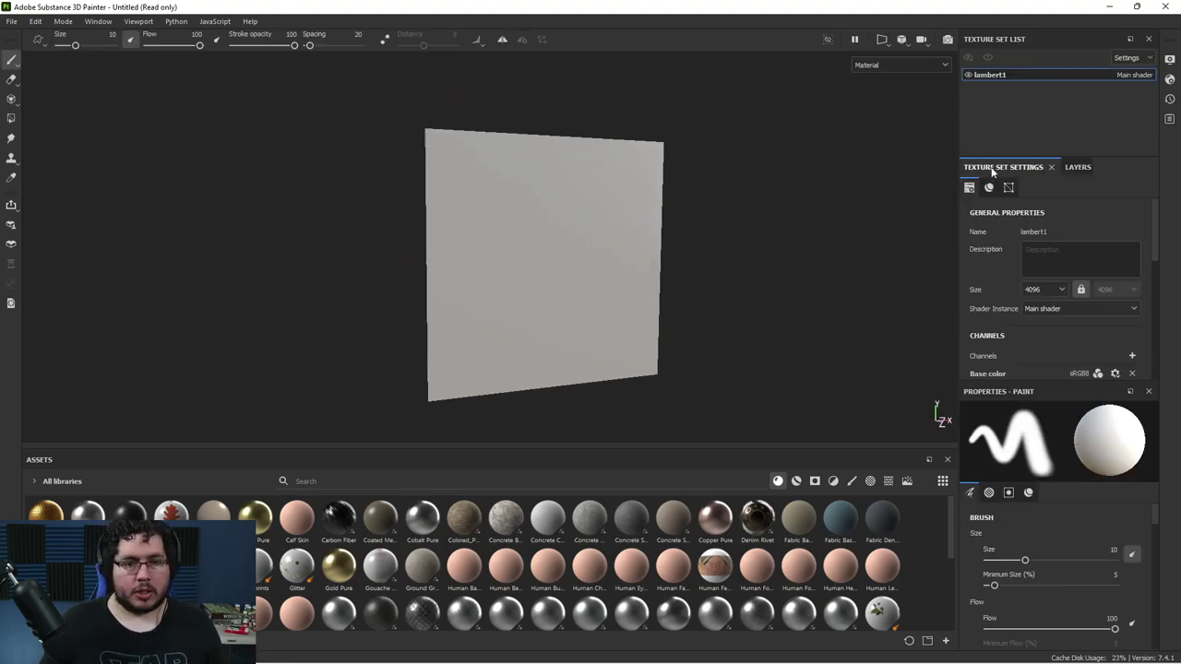
{"action": "scroll", "coordinate": [1122, 320], "scroll_direction": "down", "scroll_amount": 5}
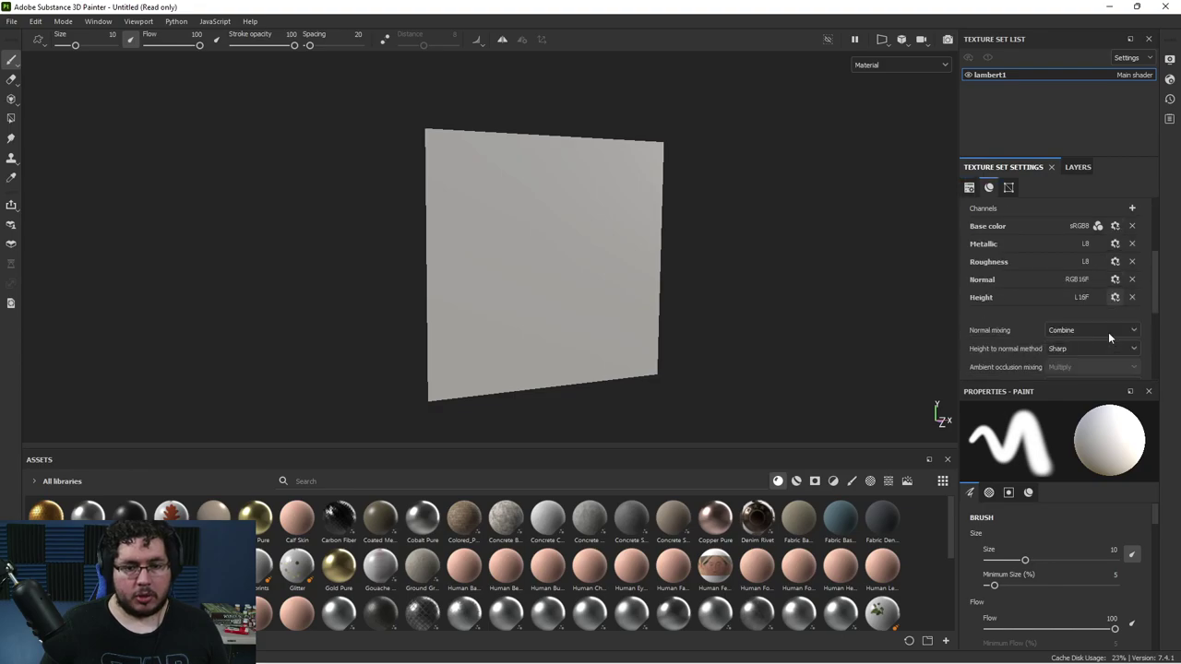
{"action": "left_click", "coordinate": [1105, 321]}
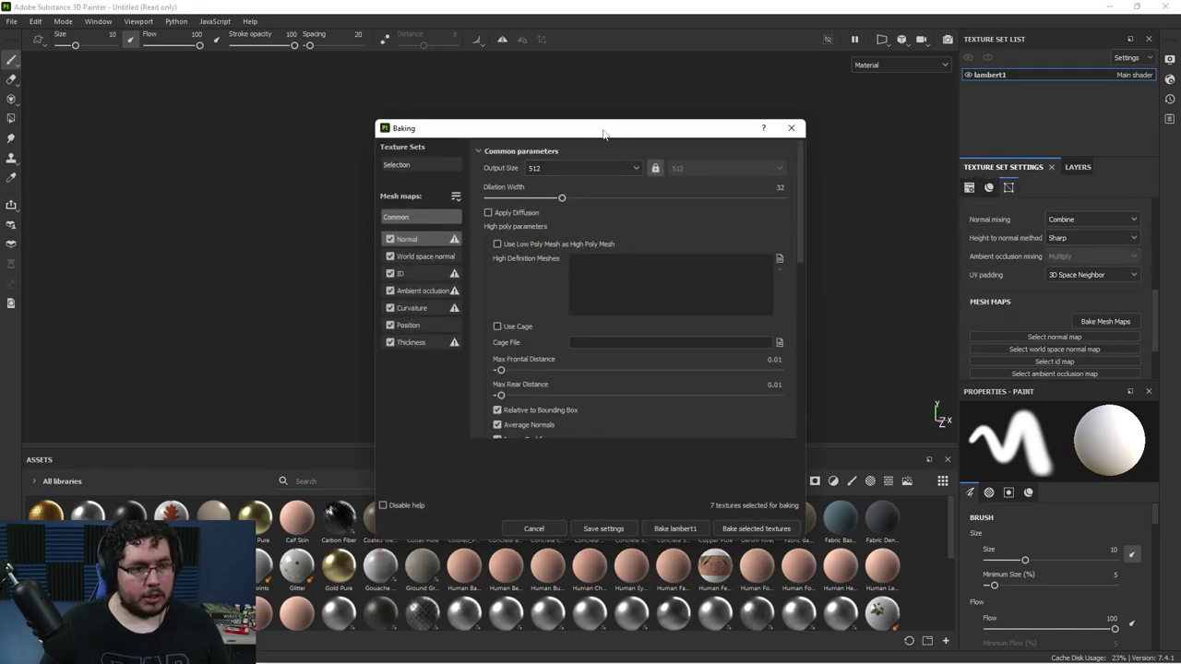
- Set the bake output size to 4096 and add SciFiTrimSheet_high.fbx as the high definition mesh
{"action": "left_click_drag", "start_coordinate": [606, 134], "coordinate": [965, 132]}
{"action": "left_click", "coordinate": [932, 171]}
{"action": "left_click", "coordinate": [916, 274]}
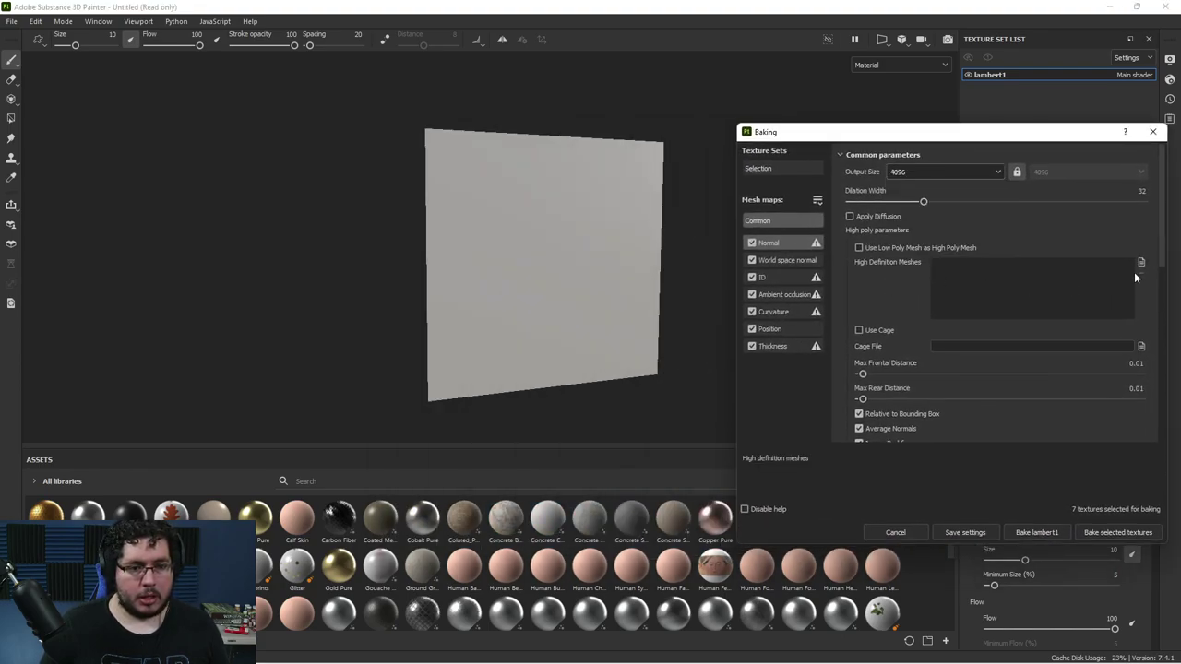
{"action": "left_click", "coordinate": [1140, 265]}
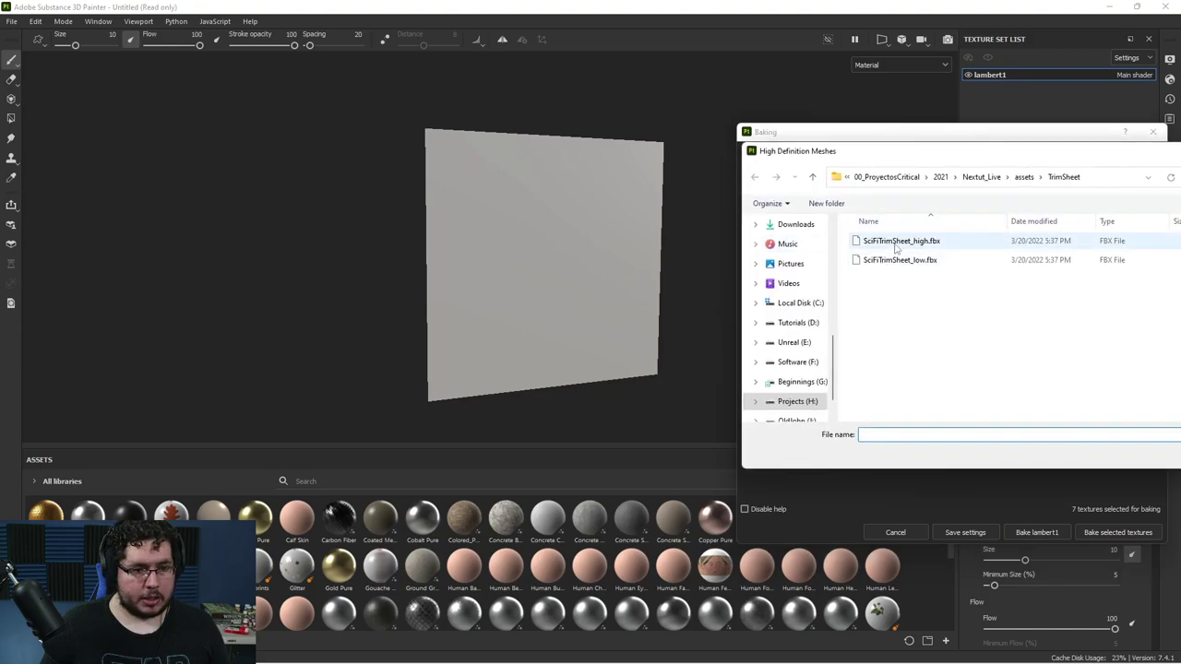
{"action": "left_click", "coordinate": [902, 241]}
{"action": "key", "text": "Return"}
- Bake all seven lambert1 mesh maps with the default frontal and rear distances and close the bake report
{"action": "left_click_drag", "start_coordinate": [938, 134], "coordinate": [200, 135]}
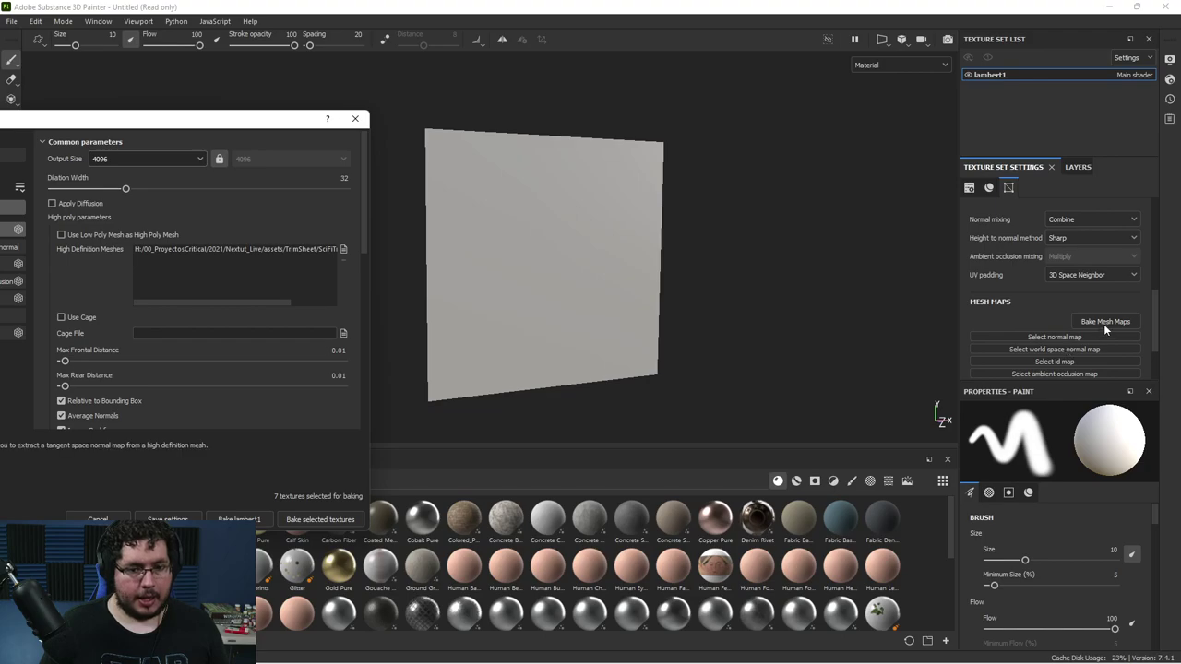
{"action": "left_click", "coordinate": [260, 522]}
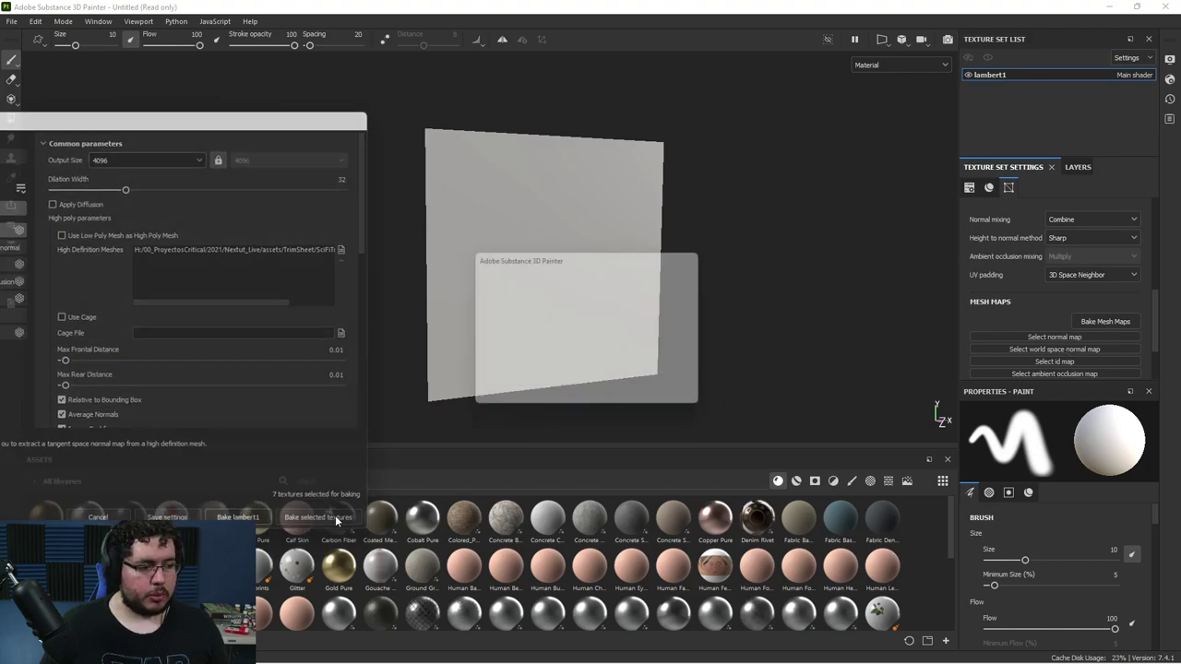
{"action": "left_click_drag", "start_coordinate": [790, 300], "coordinate": [1005, 309]}
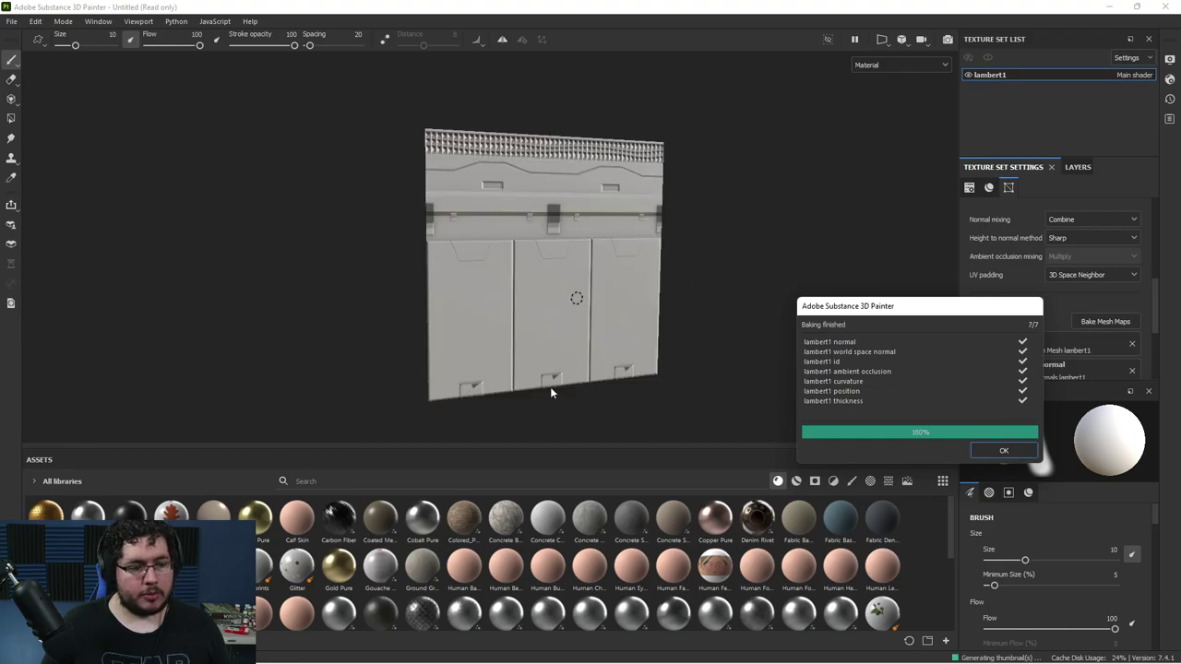
{"action": "left_click", "coordinate": [1002, 450]}
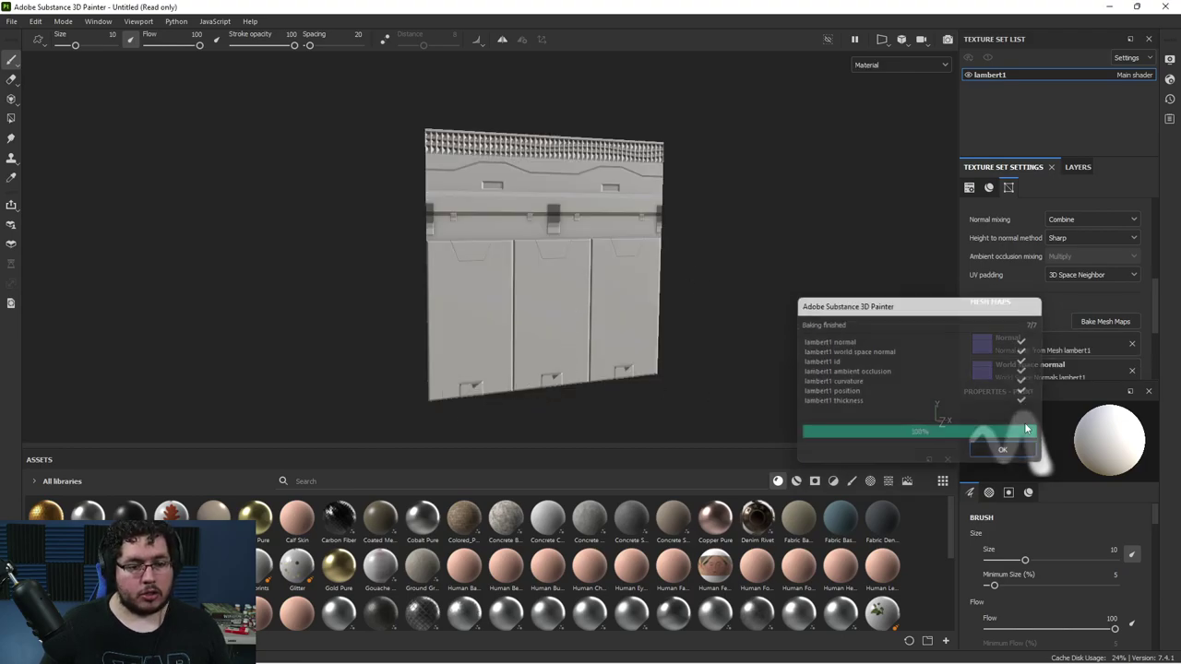
- Rebake the lambert1 mesh maps with a Max Frontal Distance of 0.044 and a Max Rear Distance of 0.035
{"action": "left_click", "coordinate": [1107, 323]}
{"action": "left_click_drag", "start_coordinate": [604, 127], "coordinate": [196, 128]}
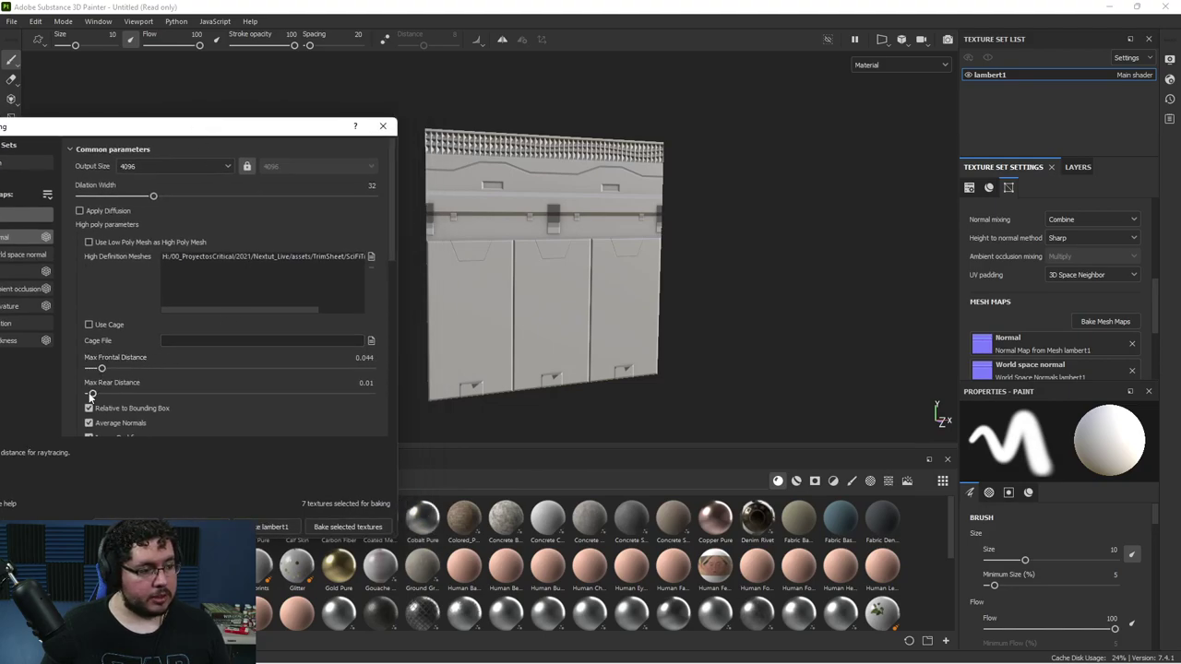
{"action": "left_click", "coordinate": [310, 522]}
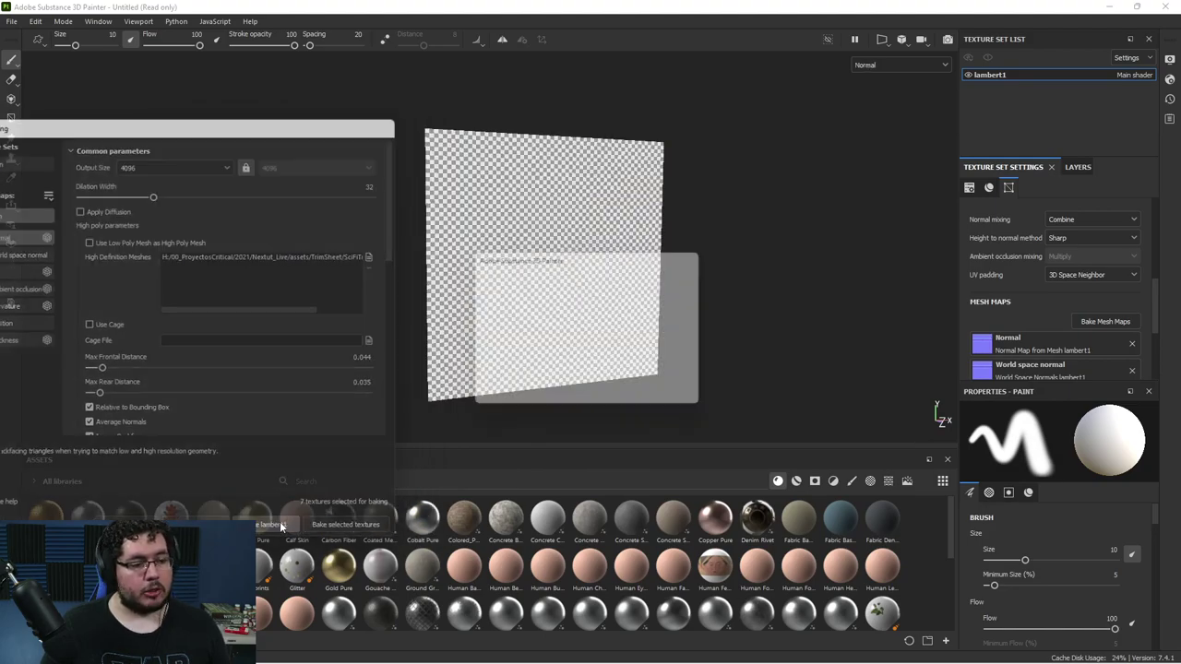
{"action": "left_click_drag", "start_coordinate": [633, 259], "coordinate": [872, 295]}
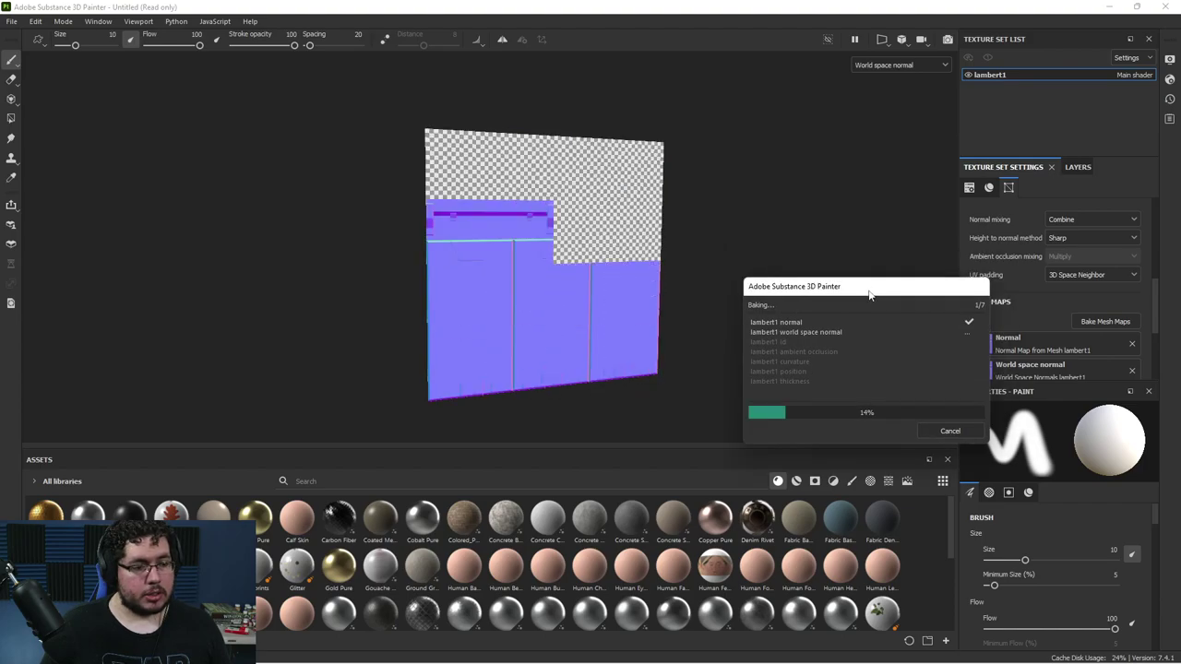
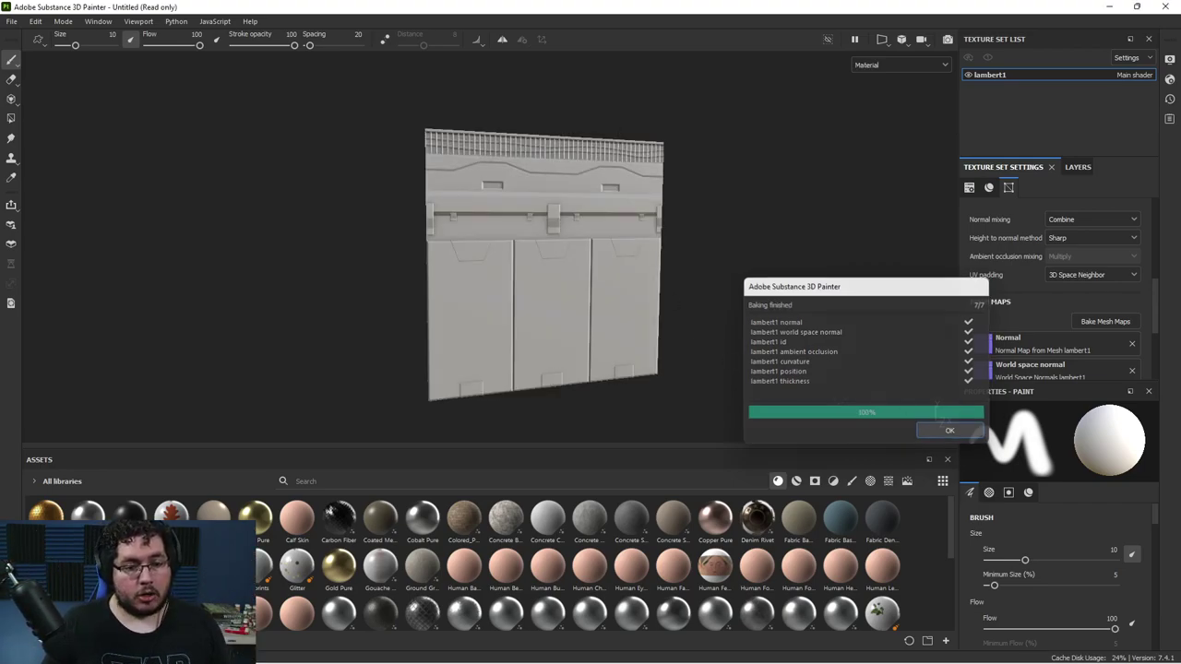
{"action": "left_click", "coordinate": [950, 430]}
- Add the Machinery smart material to the layer stack above Layer 1
{"action": "scroll", "coordinate": [637, 305], "scroll_direction": "up", "scroll_amount": 5}
{"action": "right_click_drag", "start_coordinate": [658, 317], "coordinate": [87, 121], "text": "alt"}
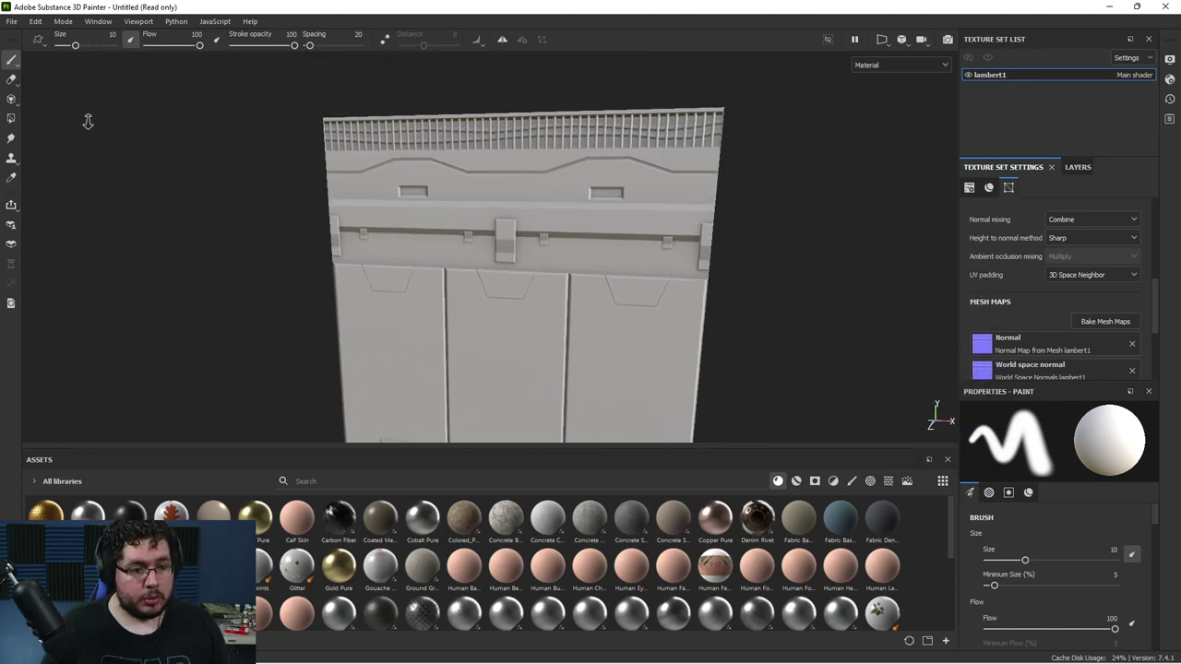
{"action": "left_click_drag", "start_coordinate": [553, 305], "coordinate": [578, 320], "text": "alt"}
{"action": "middle_click_drag", "start_coordinate": [577, 319], "coordinate": [521, 264], "text": "alt"}
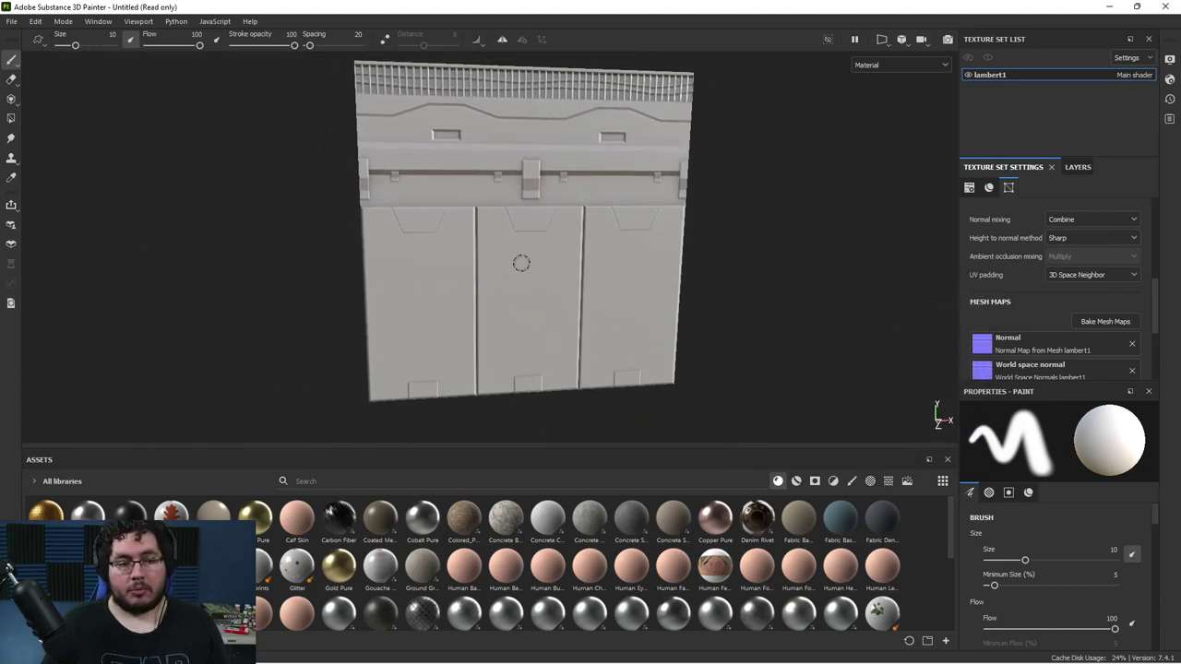
{"action": "left_click", "coordinate": [1077, 168]}
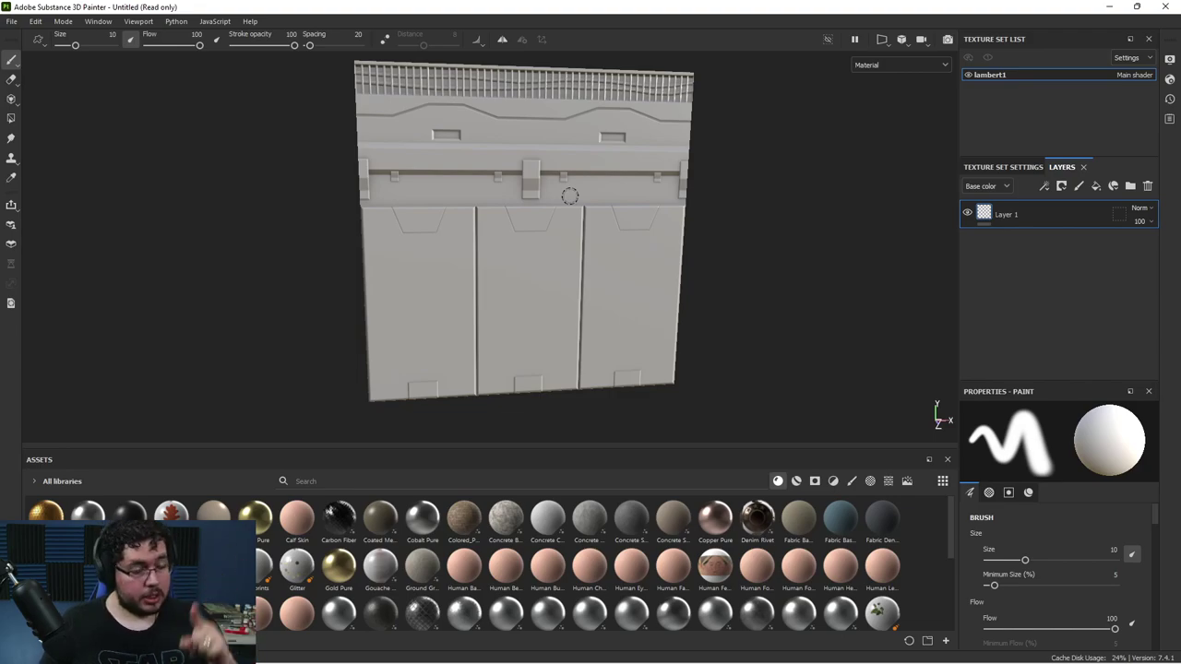
{"action": "scroll", "coordinate": [791, 539], "scroll_direction": "down", "scroll_amount": 10}
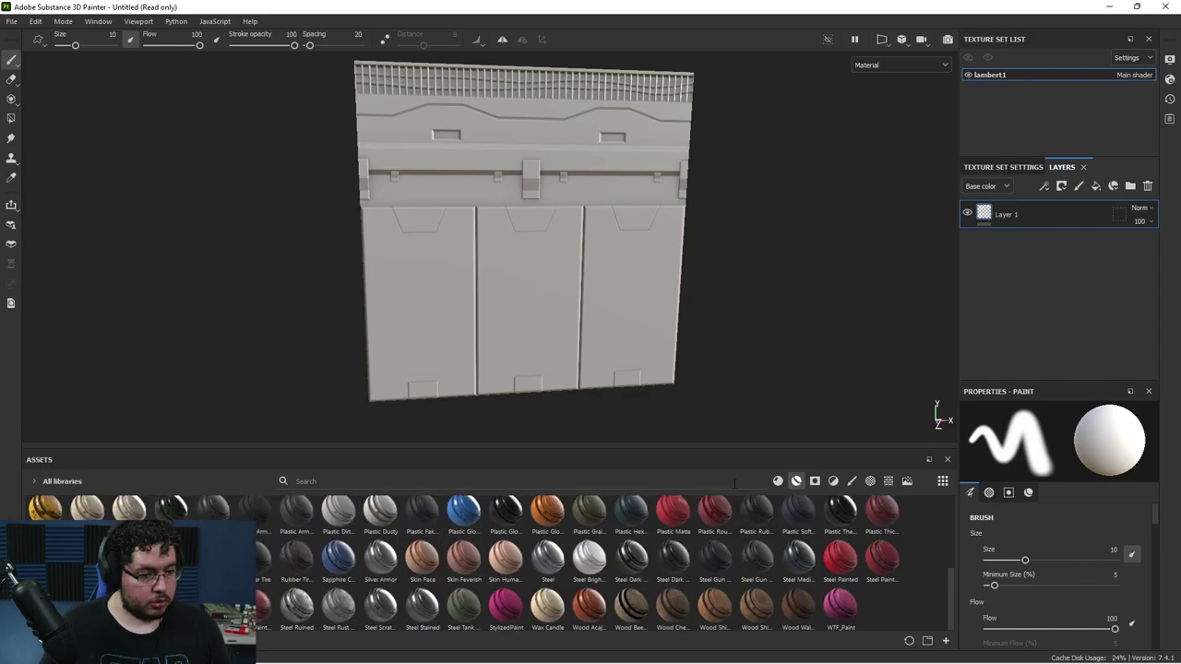
{"action": "left_click_drag", "start_coordinate": [44, 508], "coordinate": [987, 218]}
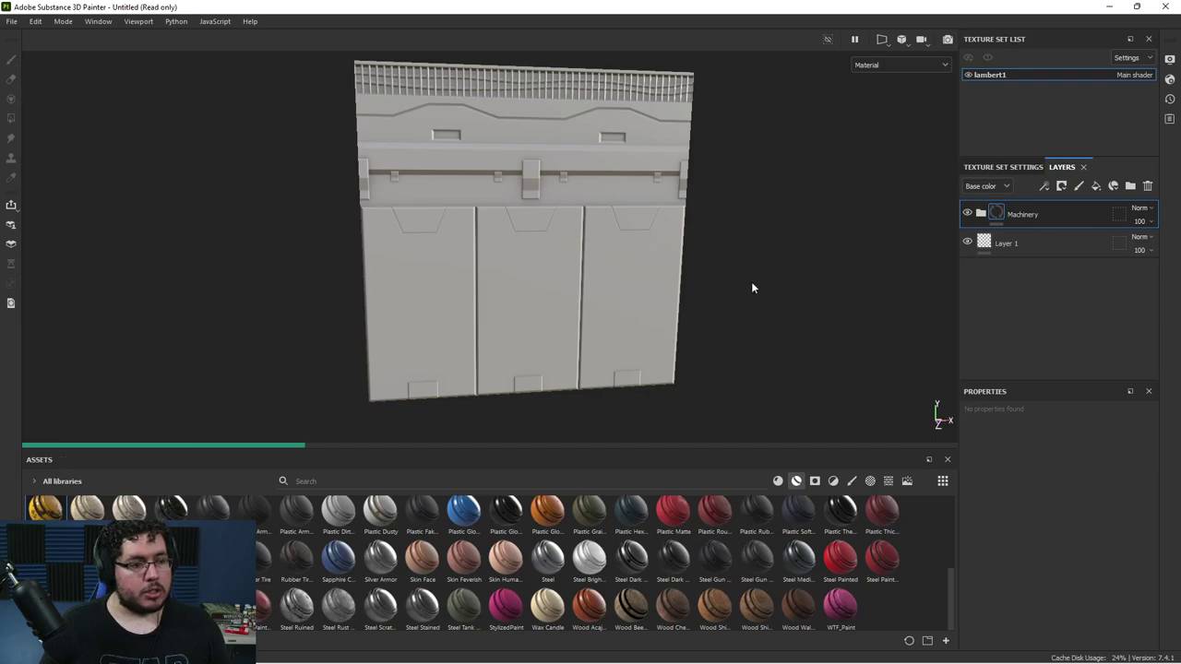
- Examine the Machinery material's wear and edge detail up close across the wall's clamps, grooves and panels
{"action": "right_click_drag", "start_coordinate": [618, 262], "coordinate": [823, 365], "text": "alt"}
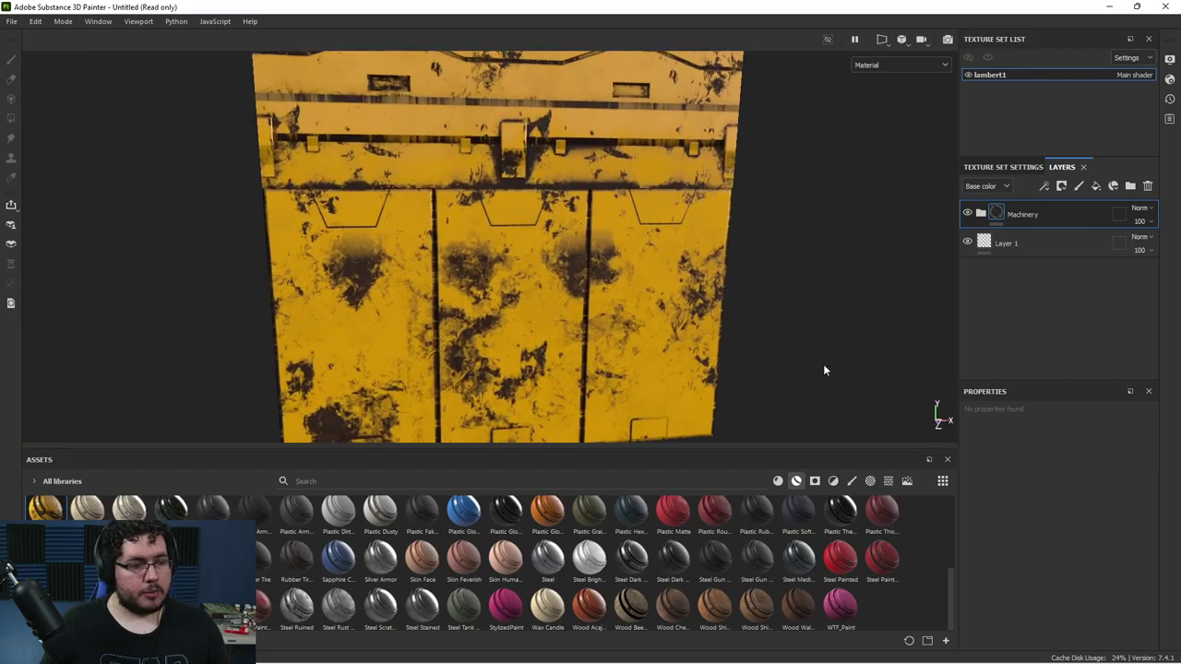
{"action": "left_click_drag", "start_coordinate": [822, 365], "coordinate": [841, 298], "text": "alt"}
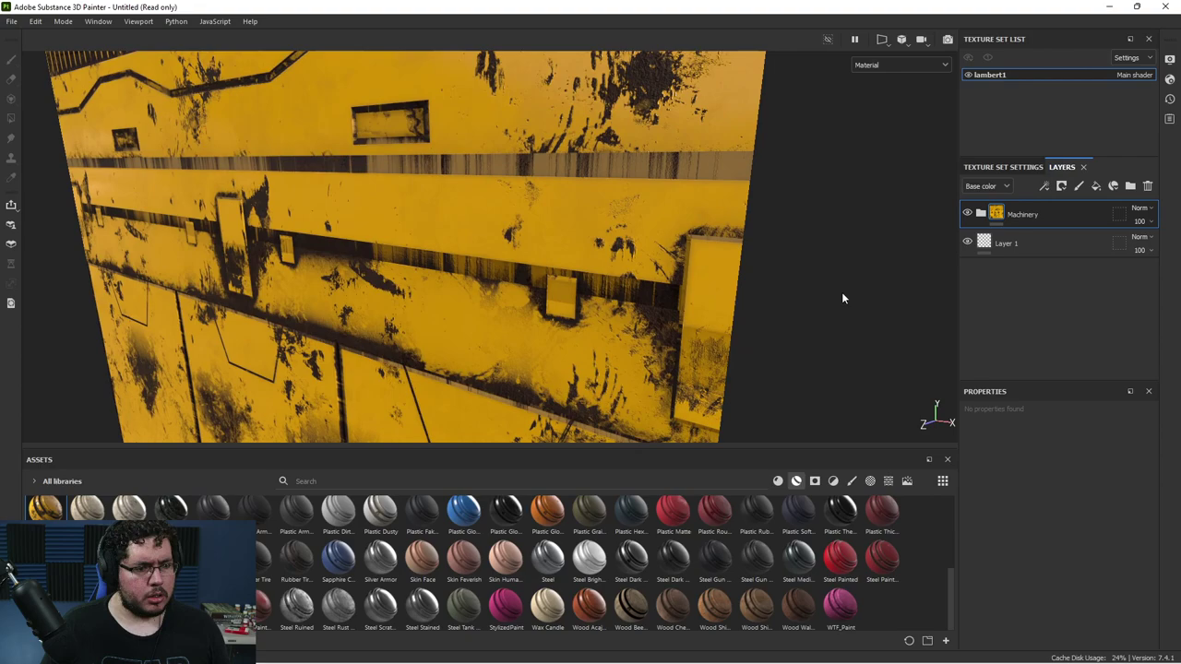
{"action": "left_click", "coordinate": [980, 214]}
{"action": "left_click", "coordinate": [980, 214]}
{"action": "left_click_drag", "start_coordinate": [757, 245], "coordinate": [549, 334], "text": "alt"}
{"action": "right_click_drag", "start_coordinate": [549, 333], "coordinate": [559, 222], "text": "alt"}
{"action": "middle_click_drag", "start_coordinate": [559, 221], "coordinate": [604, 92], "text": "alt"}
{"action": "right_click_drag", "start_coordinate": [604, 93], "coordinate": [608, 318], "text": "alt"}
{"action": "left_click_drag", "start_coordinate": [607, 319], "coordinate": [849, 295], "text": "alt"}
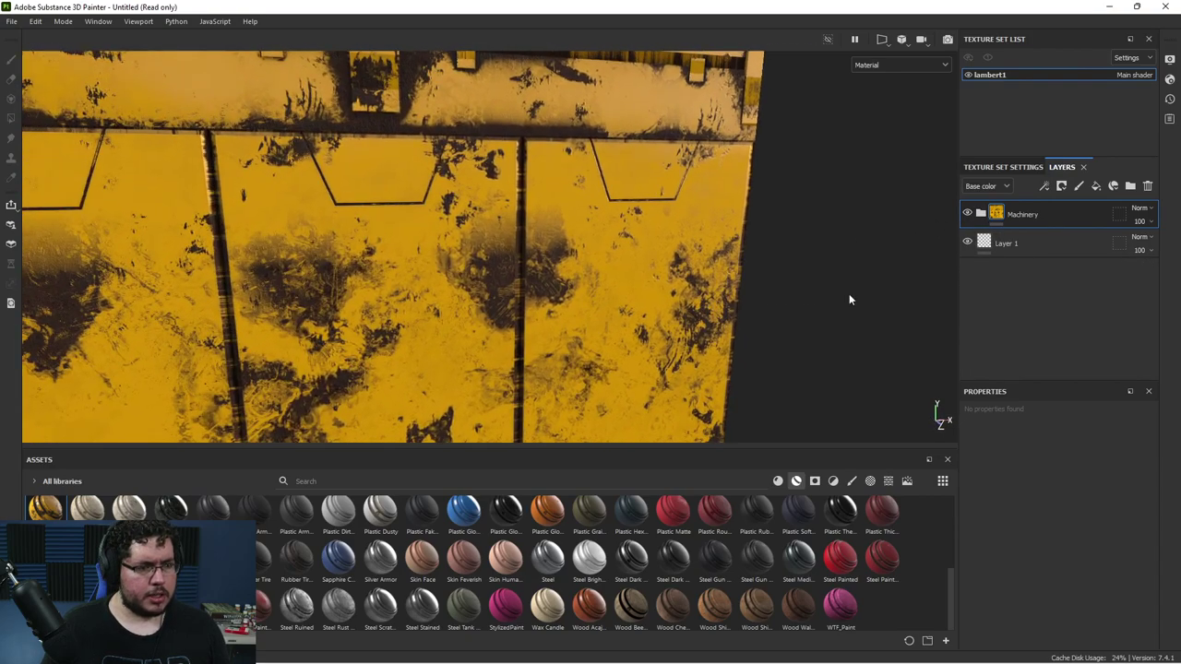
{"action": "left_click_drag", "start_coordinate": [664, 243], "coordinate": [389, 237], "text": "alt"}
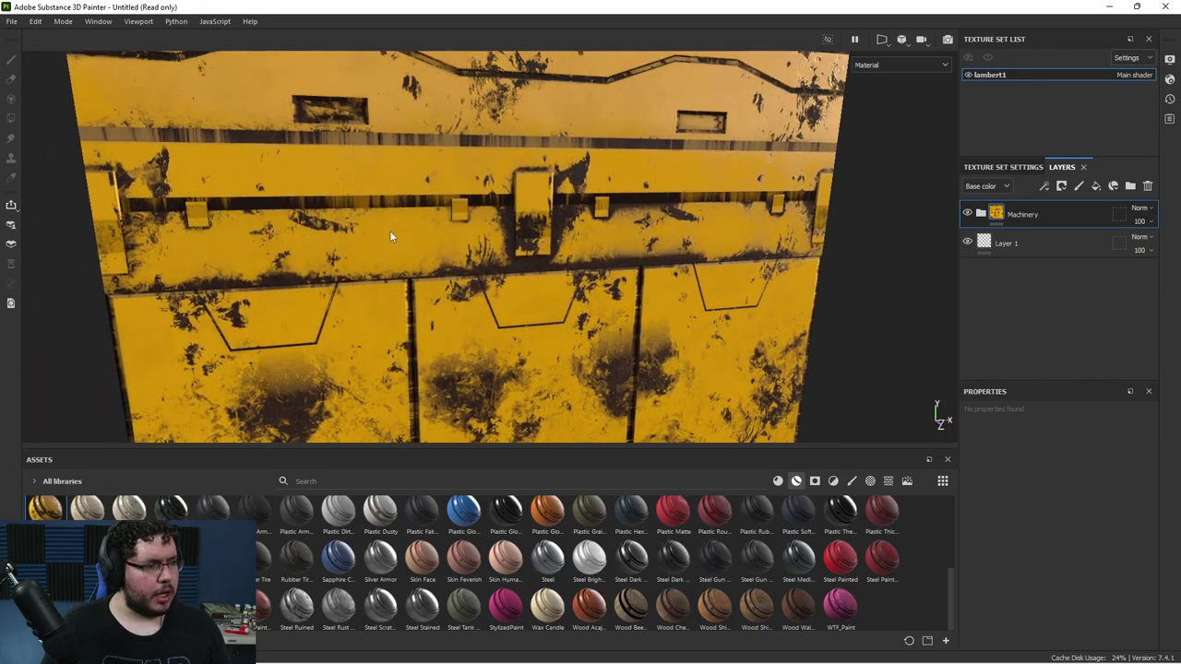
- Show the 3D and 2D views side by side and display the Metallic channel
{"action": "left_click", "coordinate": [850, 234]}
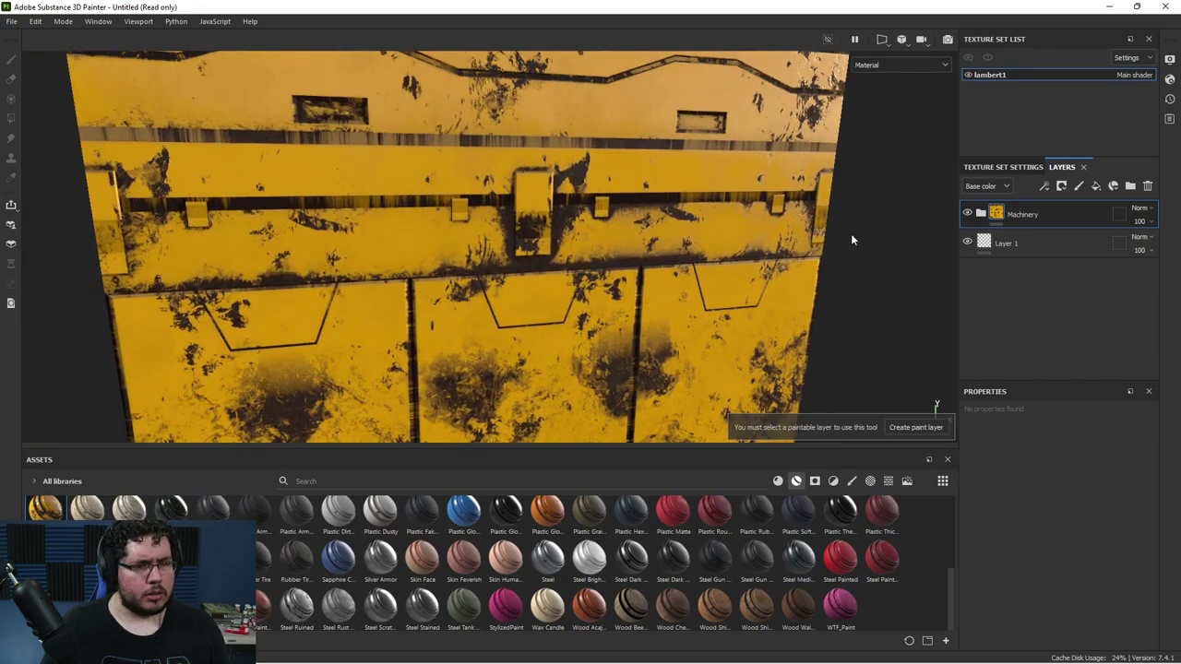
{"action": "key", "text": "F1"}
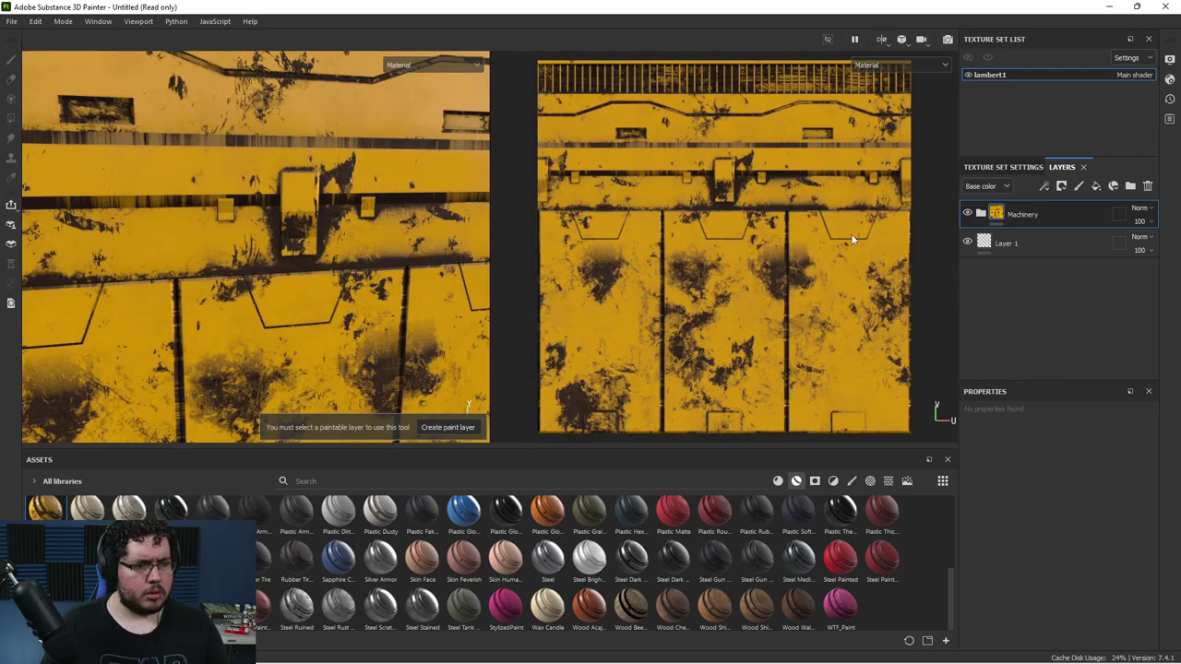
{"action": "key", "text": "c"}
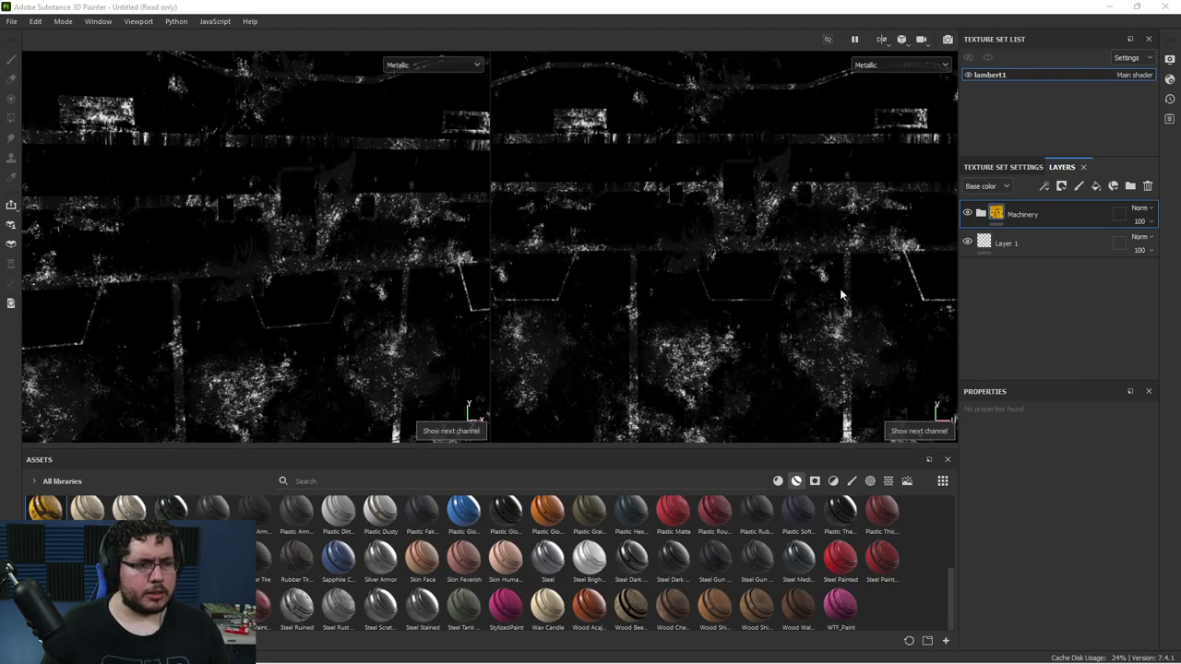
- Switch to Maya and check pPlane1's UV layout in the UV Editor with the checker map on
{"action": "key", "text": "super+Tab"}
{"action": "left_click", "coordinate": [488, 230]}
{"action": "left_click", "coordinate": [633, 271]}
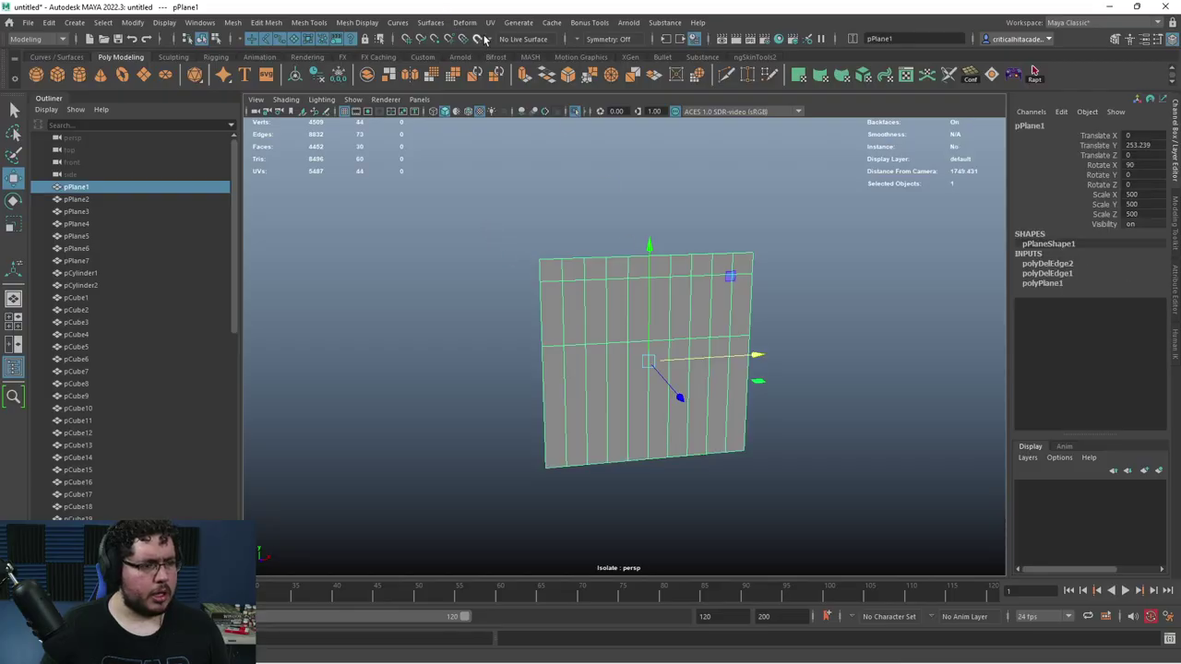
{"action": "left_click", "coordinate": [490, 22]}
{"action": "left_click", "coordinate": [513, 47]}
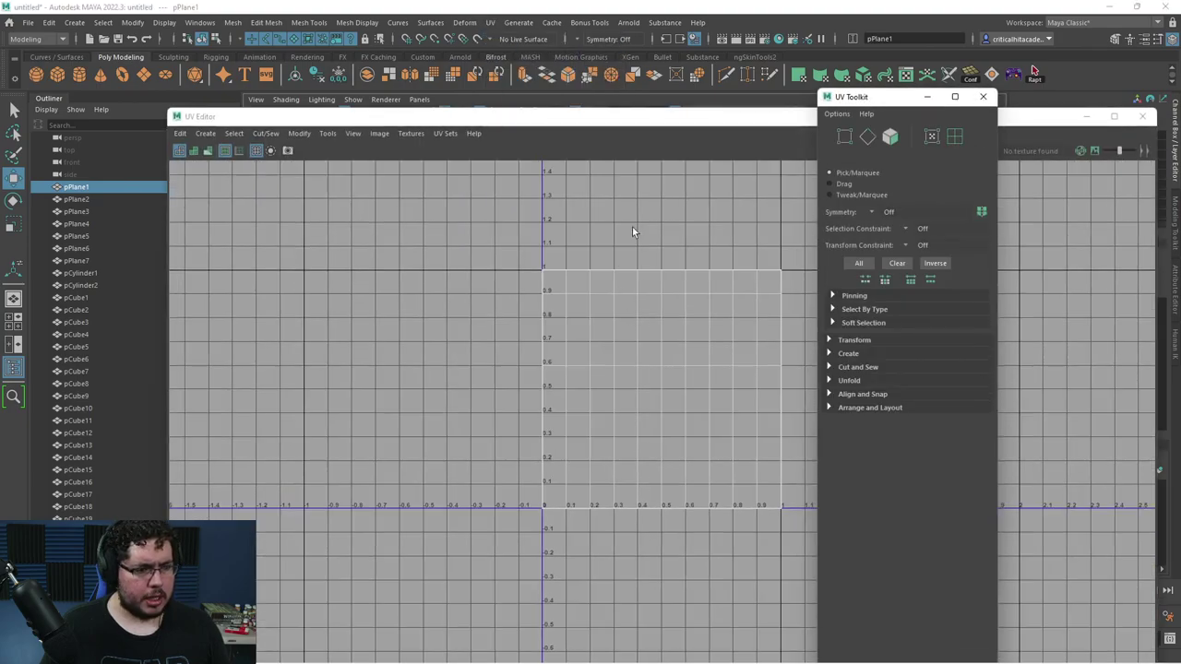
{"action": "left_click_drag", "start_coordinate": [1015, 119], "coordinate": [470, 182]}
{"action": "left_click", "coordinate": [439, 215]}
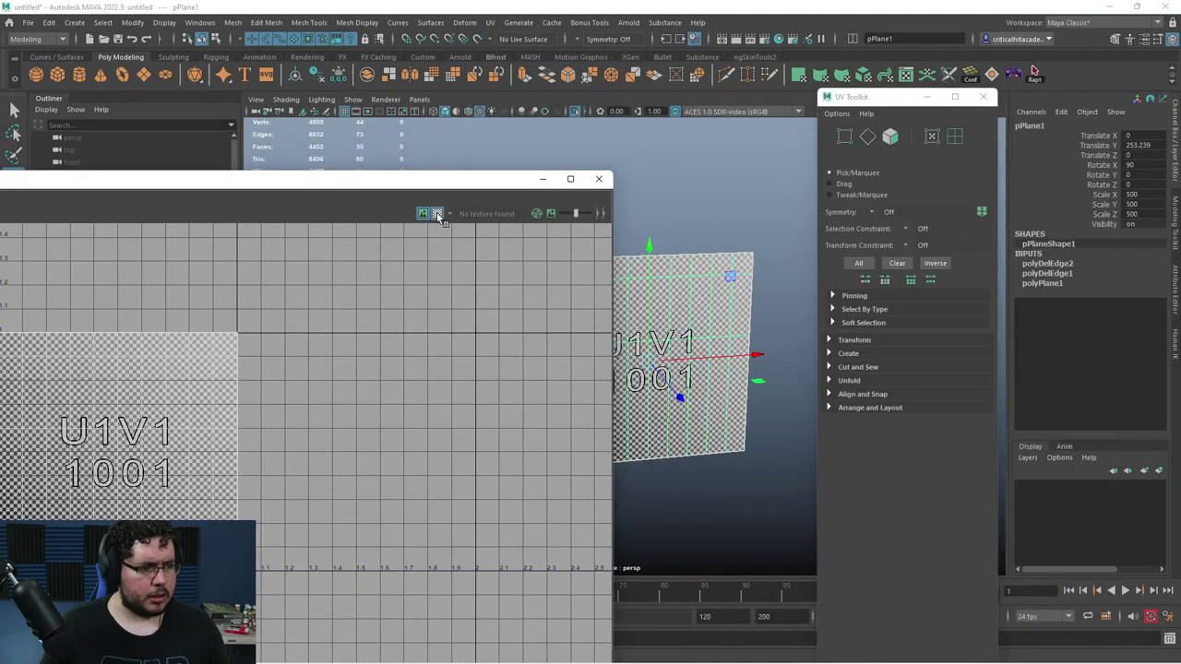
{"action": "right_click_drag", "start_coordinate": [746, 249], "coordinate": [906, 429], "text": "alt"}
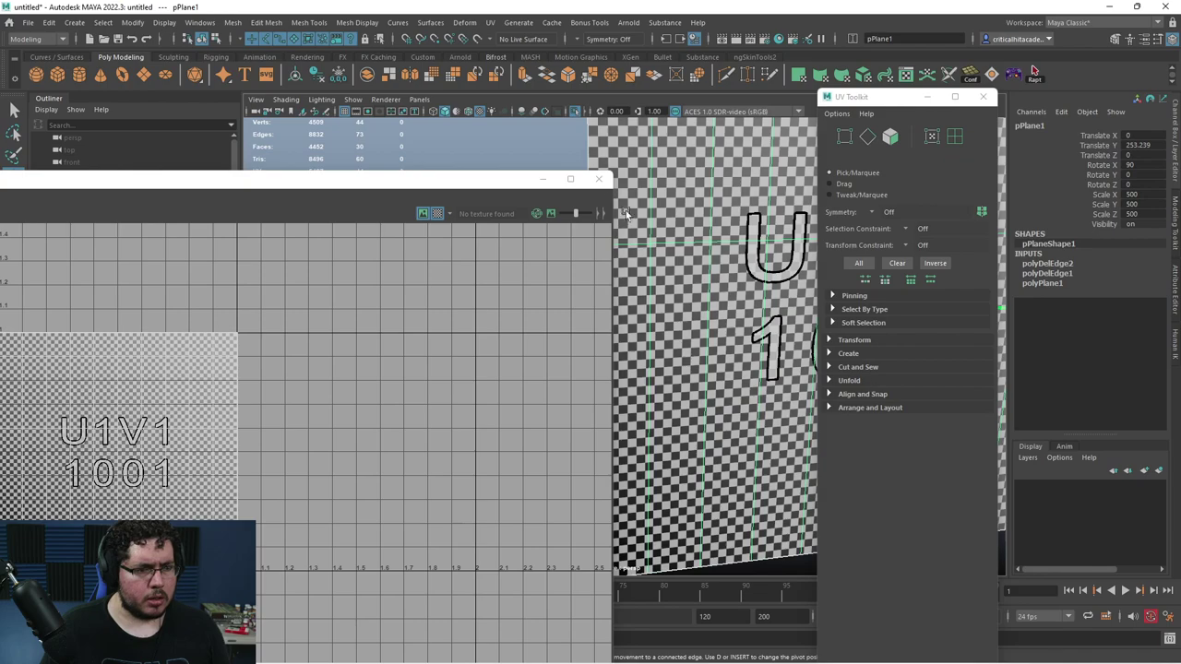
{"action": "left_click", "coordinate": [598, 178]}
{"action": "left_click", "coordinate": [982, 96]}
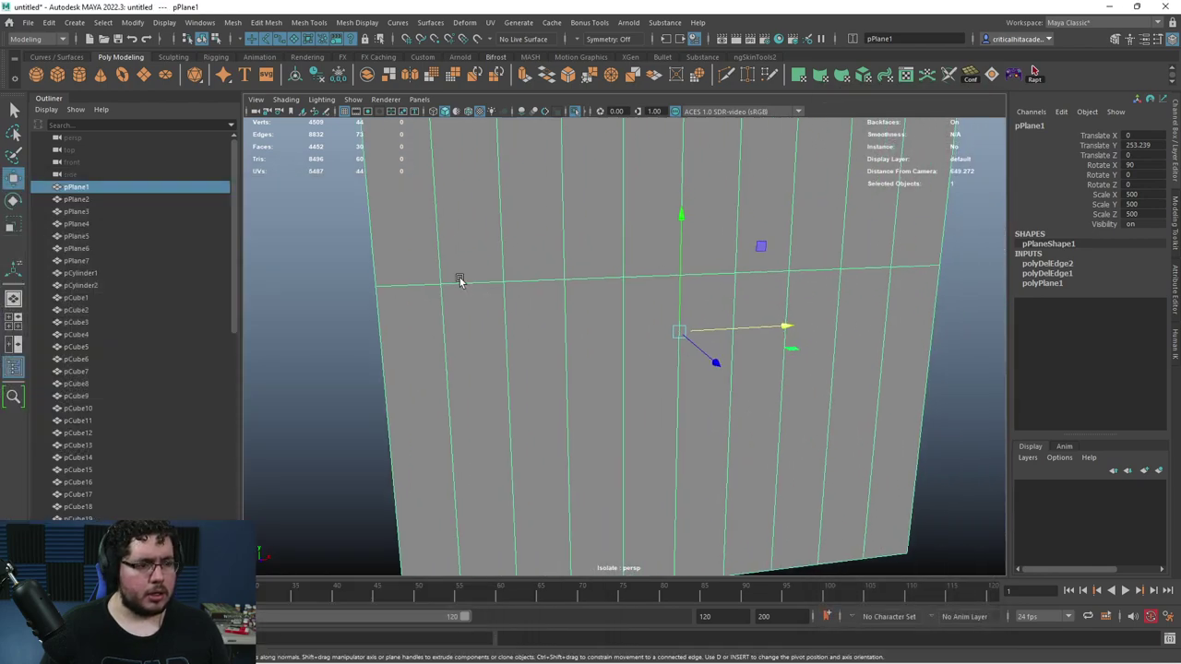
- Turn off the isolated view and examine the depth of the full wall geometry from the side
{"action": "left_click", "coordinate": [573, 111]}
{"action": "left_click_drag", "start_coordinate": [572, 127], "coordinate": [617, 253], "text": "alt"}
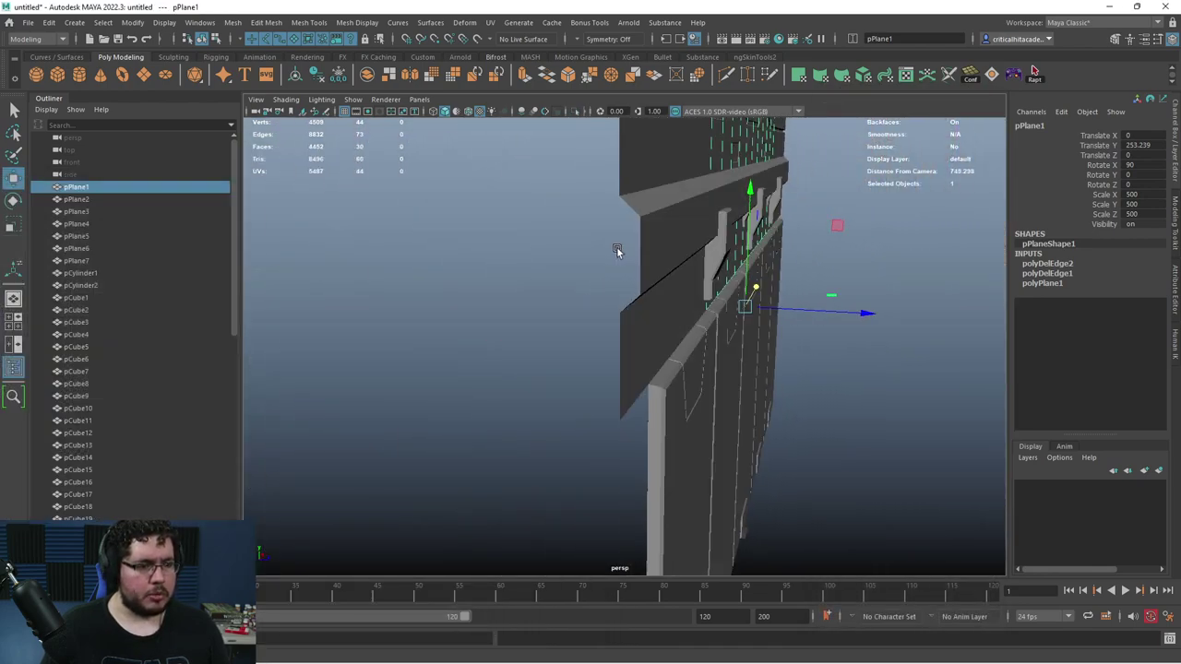
{"action": "left_click", "coordinate": [689, 227]}
{"action": "left_click_drag", "start_coordinate": [689, 227], "coordinate": [542, 229], "text": "alt"}
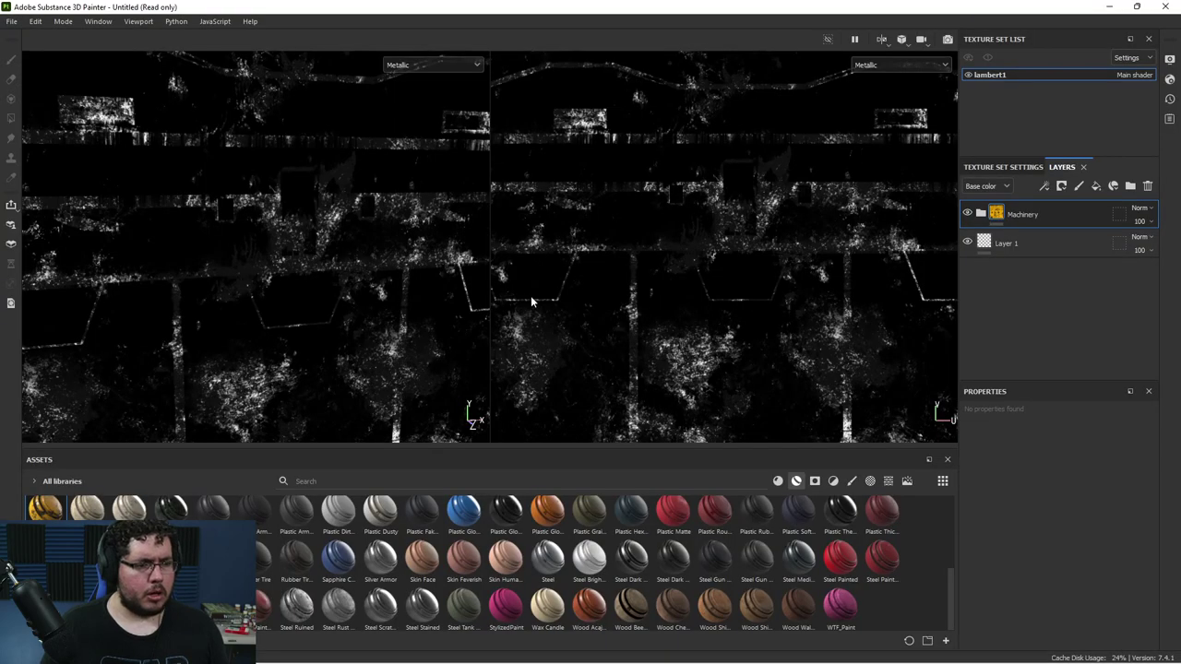
- Switch back to Substance 3D Painter, restore the material display and hide the Rust layer inside the Machinery folder
{"action": "key", "text": "m"}
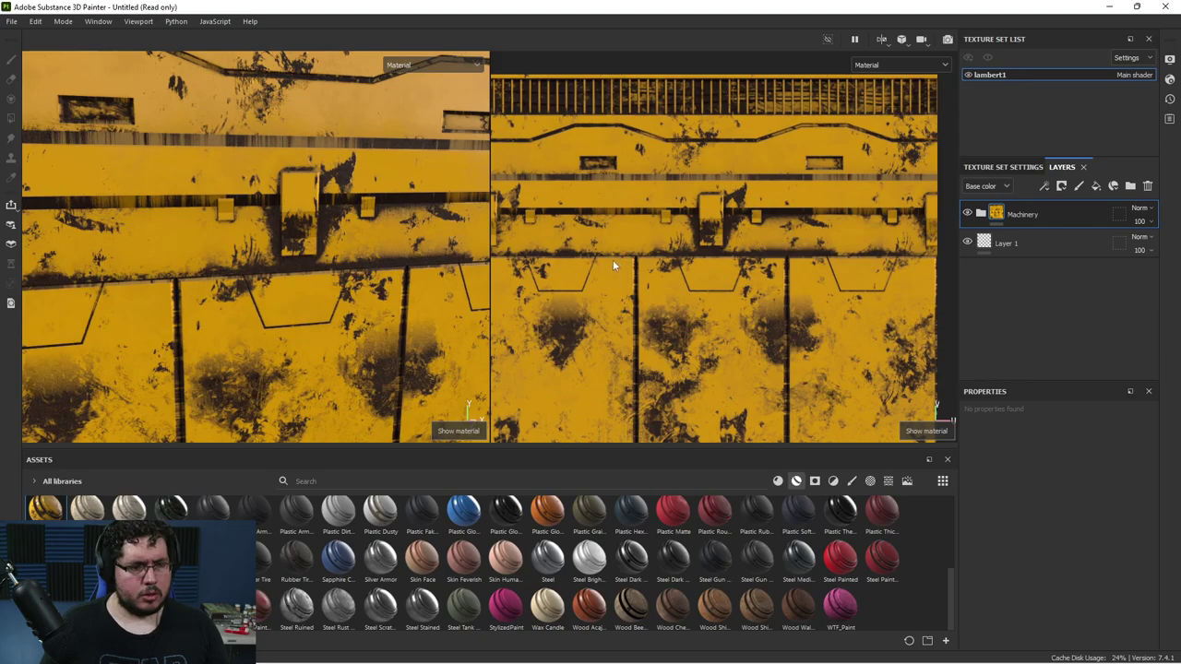
{"action": "left_click_drag", "start_coordinate": [612, 261], "coordinate": [591, 277], "text": "alt"}
{"action": "left_click_drag", "start_coordinate": [323, 288], "coordinate": [286, 189], "text": "alt"}
{"action": "left_click", "coordinate": [980, 214]}
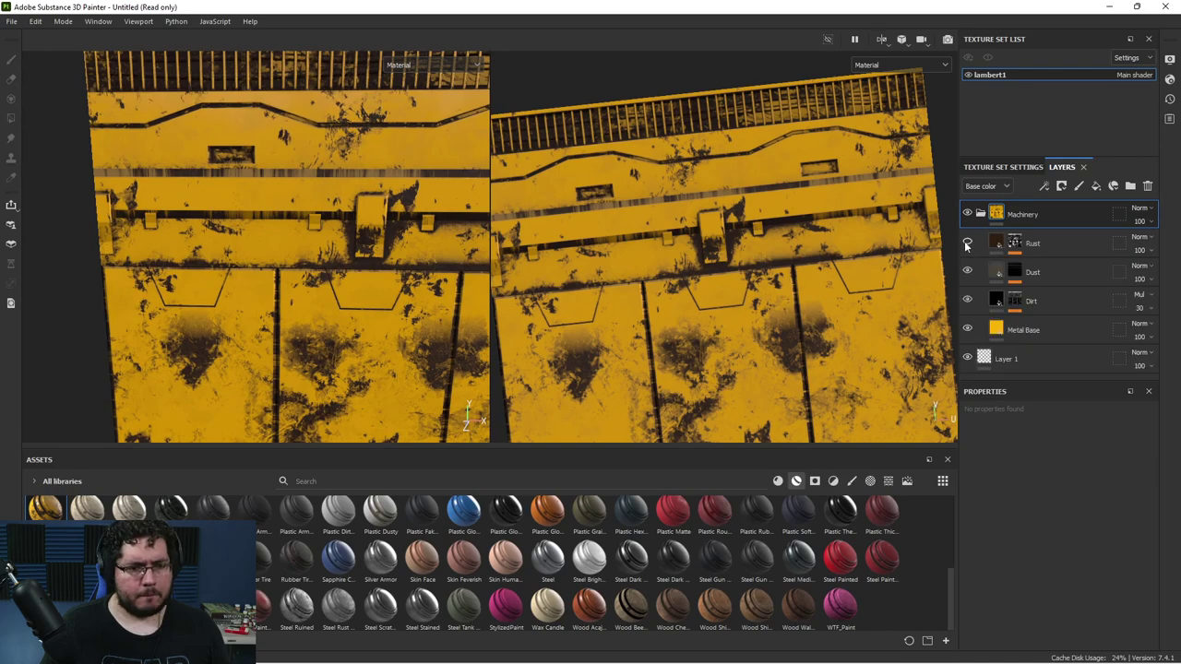
{"action": "left_click", "coordinate": [967, 244]}
- Set the base color of the Metal Base fill layer to light grey C5C5C5
{"action": "left_click_drag", "start_coordinate": [358, 202], "coordinate": [277, 231], "text": "alt"}
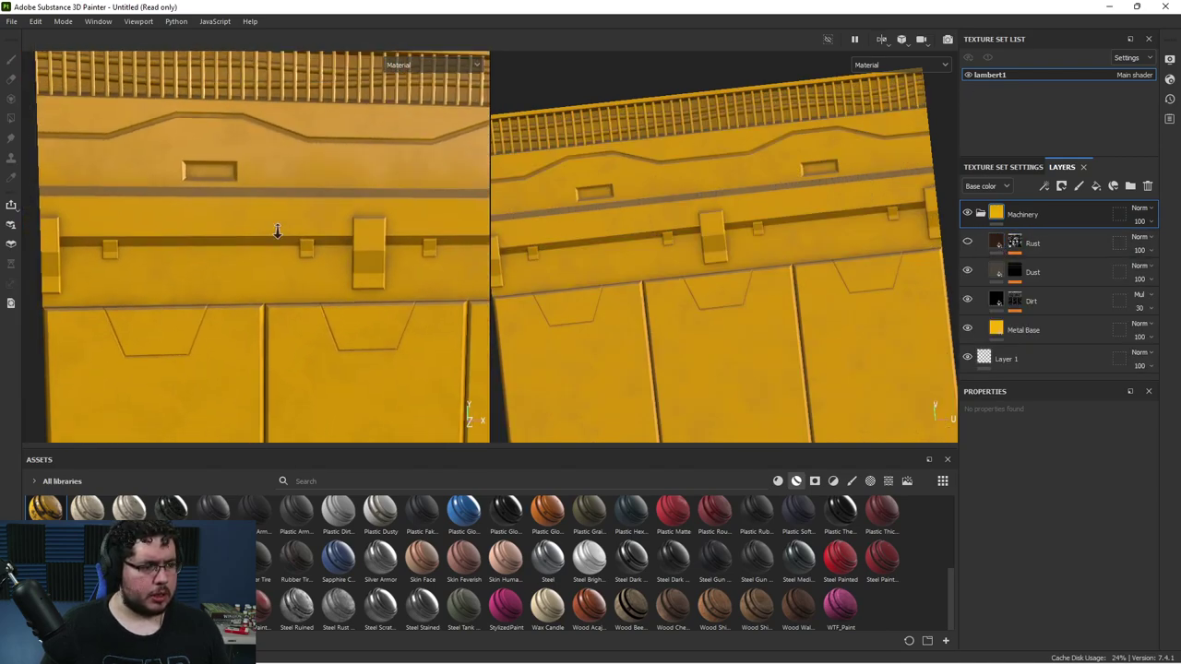
{"action": "right_click_drag", "start_coordinate": [277, 231], "coordinate": [72, 148], "text": "alt"}
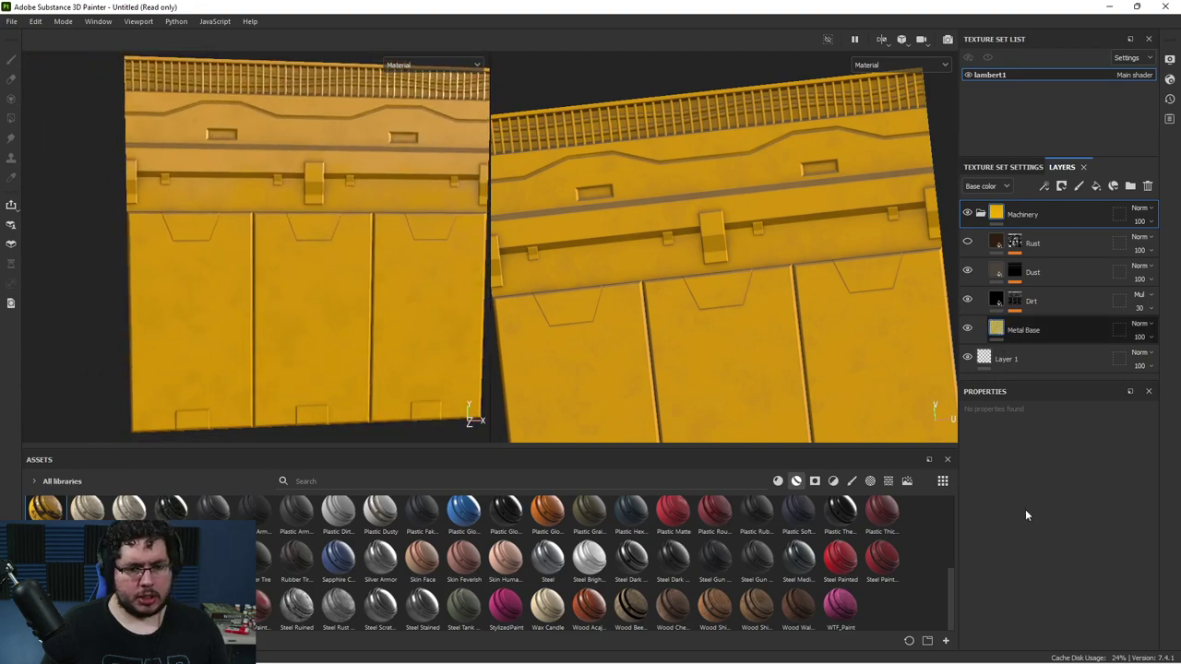
{"action": "left_click", "coordinate": [1033, 329]}
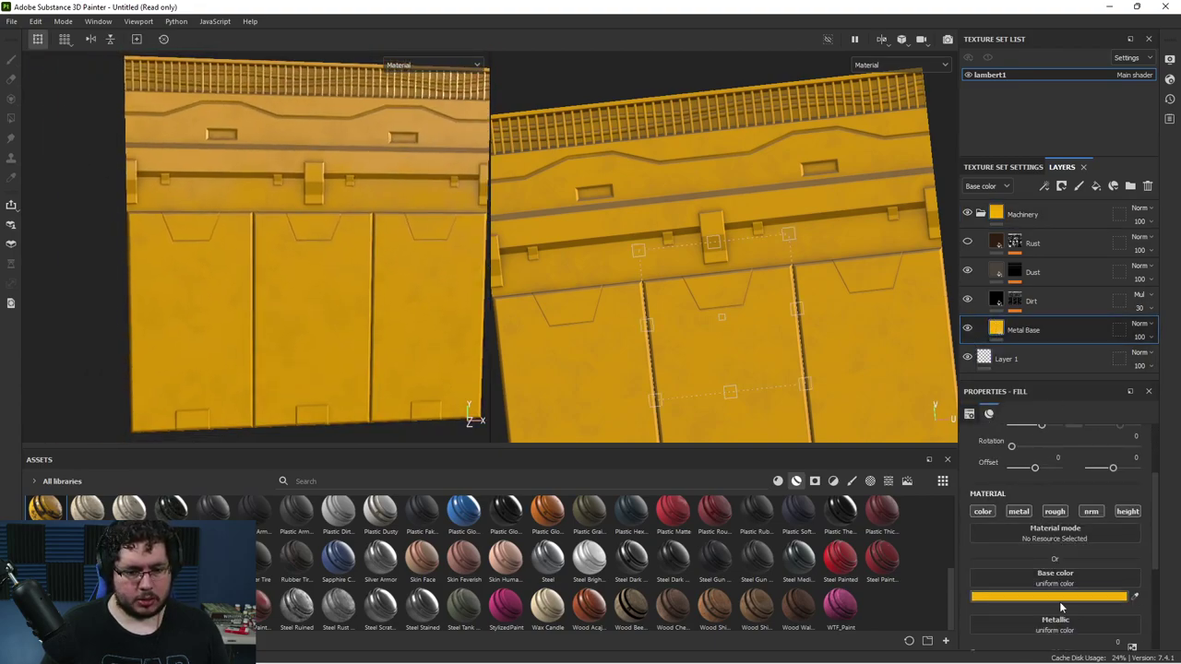
{"action": "left_click", "coordinate": [1059, 601]}
{"action": "left_click_drag", "start_coordinate": [961, 506], "coordinate": [873, 480]}
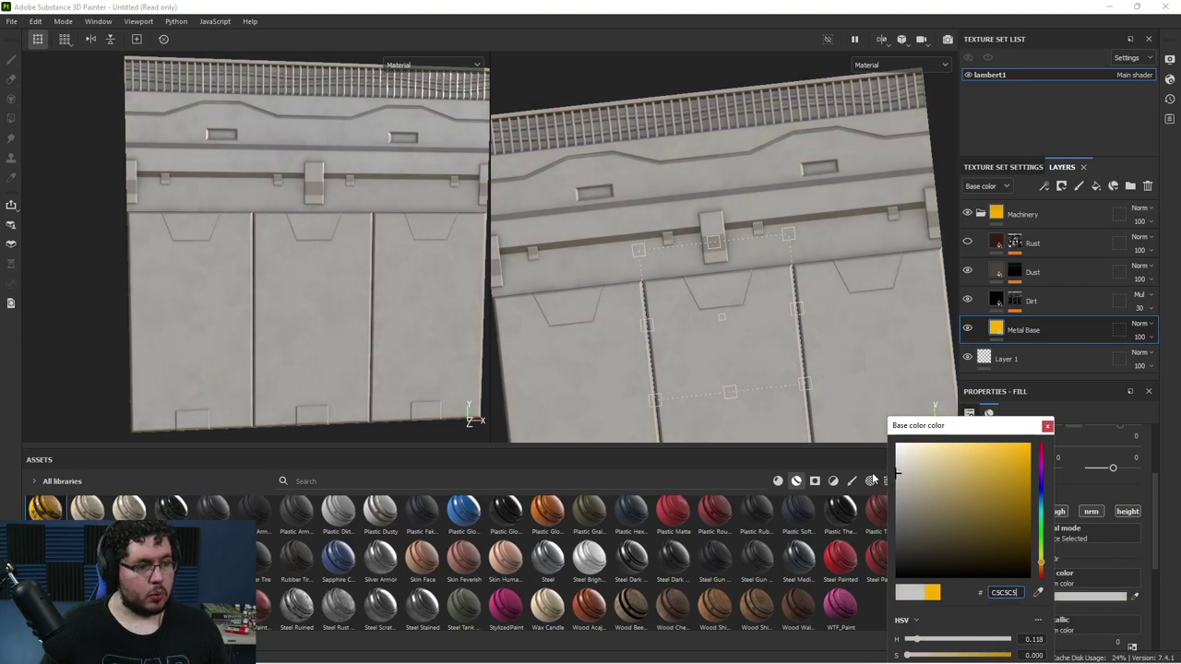
- Close the base color picker and examine the light grey trim sheet material in the 3D and 2D views
{"action": "left_click", "coordinate": [1046, 426]}
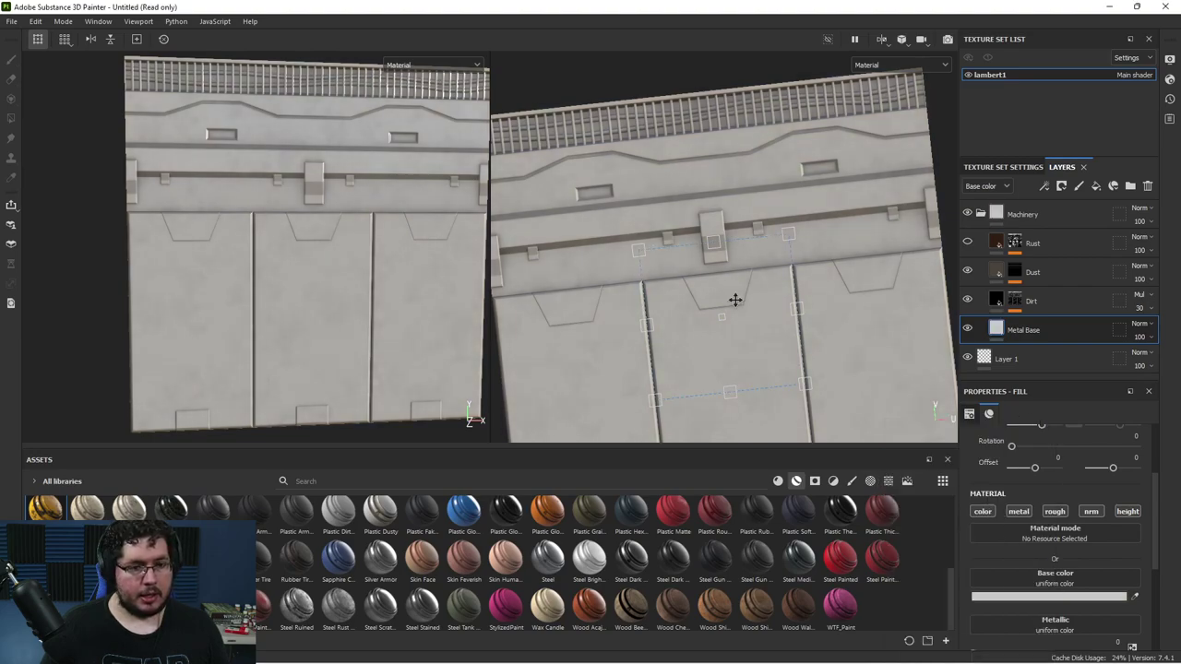
{"action": "left_click_drag", "start_coordinate": [735, 300], "coordinate": [572, 248], "text": "alt"}
{"action": "middle_click_drag", "start_coordinate": [390, 179], "coordinate": [369, 240], "text": "alt"}
{"action": "left_click_drag", "start_coordinate": [636, 250], "coordinate": [623, 246], "text": "alt+shift"}
{"action": "middle_click_drag", "start_coordinate": [671, 292], "coordinate": [704, 261], "text": "alt"}
{"action": "right_click_drag", "start_coordinate": [704, 261], "coordinate": [525, 231], "text": "alt"}
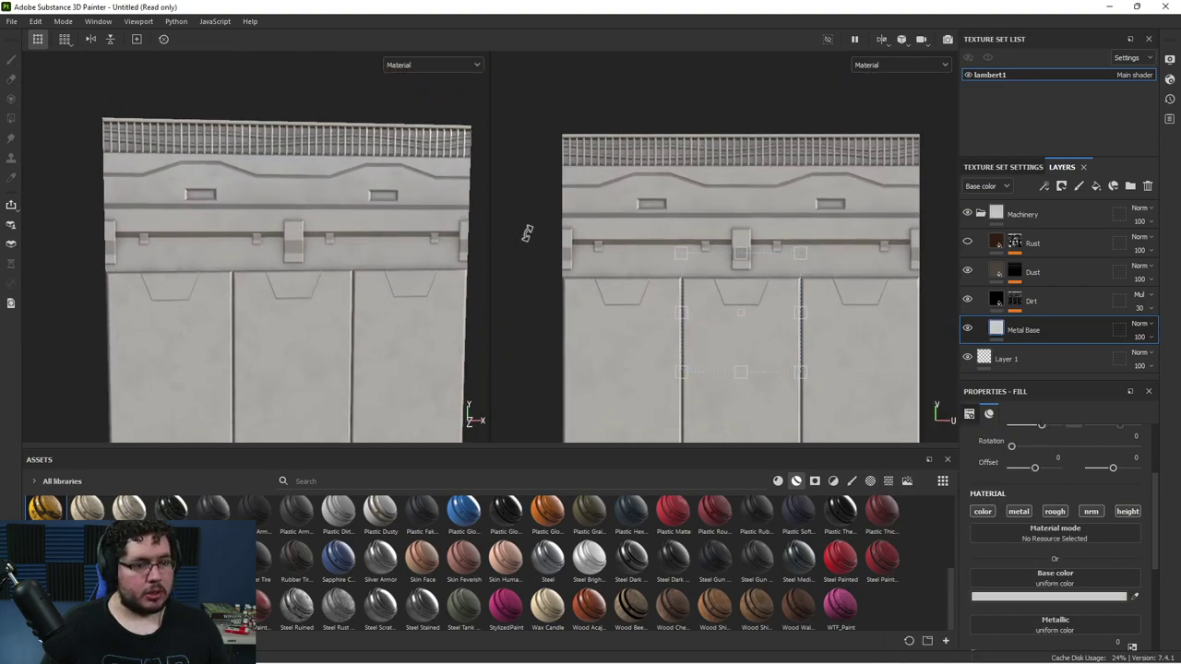
{"action": "middle_click_drag", "start_coordinate": [369, 249], "coordinate": [424, 199], "text": "alt"}
{"action": "right_click_drag", "start_coordinate": [424, 198], "coordinate": [287, 200], "text": "alt"}
{"action": "middle_click_drag", "start_coordinate": [287, 200], "coordinate": [306, 206], "text": "alt"}
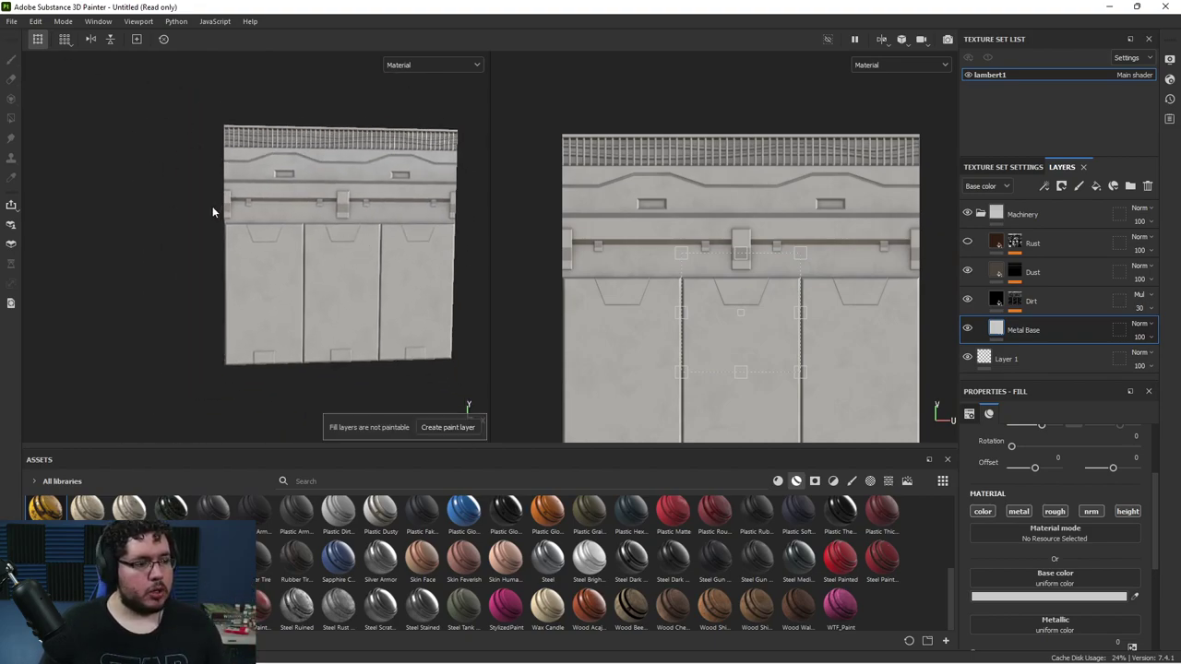
- Open the texture export settings and set the output directory to the Nextut_Live/assets/TrimSheet folder in the 2021 projects
{"action": "left_click", "coordinate": [11, 21]}
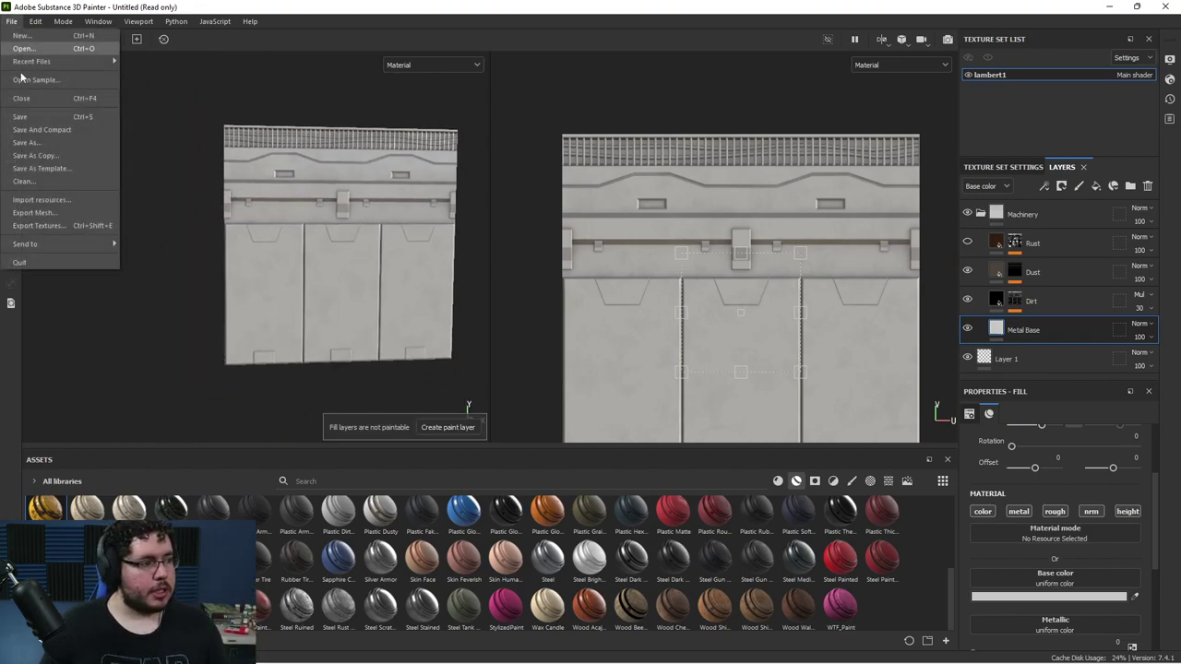
{"action": "left_click", "coordinate": [53, 228]}
{"action": "left_click", "coordinate": [808, 182]}
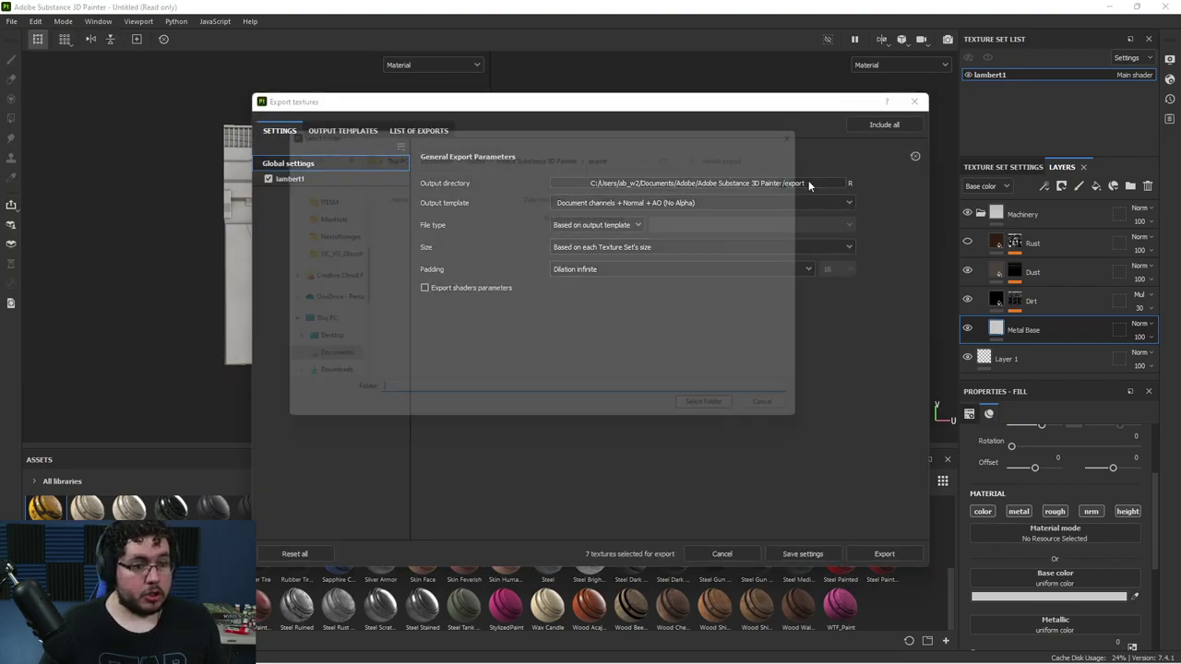
{"action": "scroll", "coordinate": [285, 265], "scroll_direction": "up", "scroll_amount": 3}
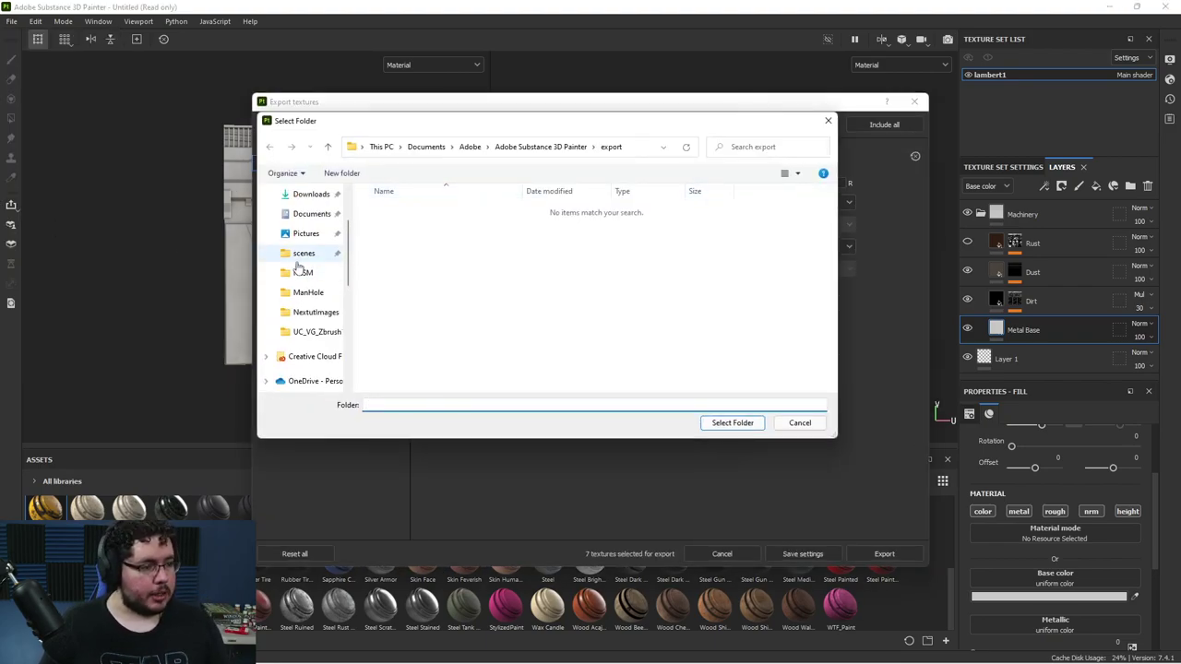
{"action": "left_click", "coordinate": [312, 219]}
{"action": "left_click", "coordinate": [403, 228]}
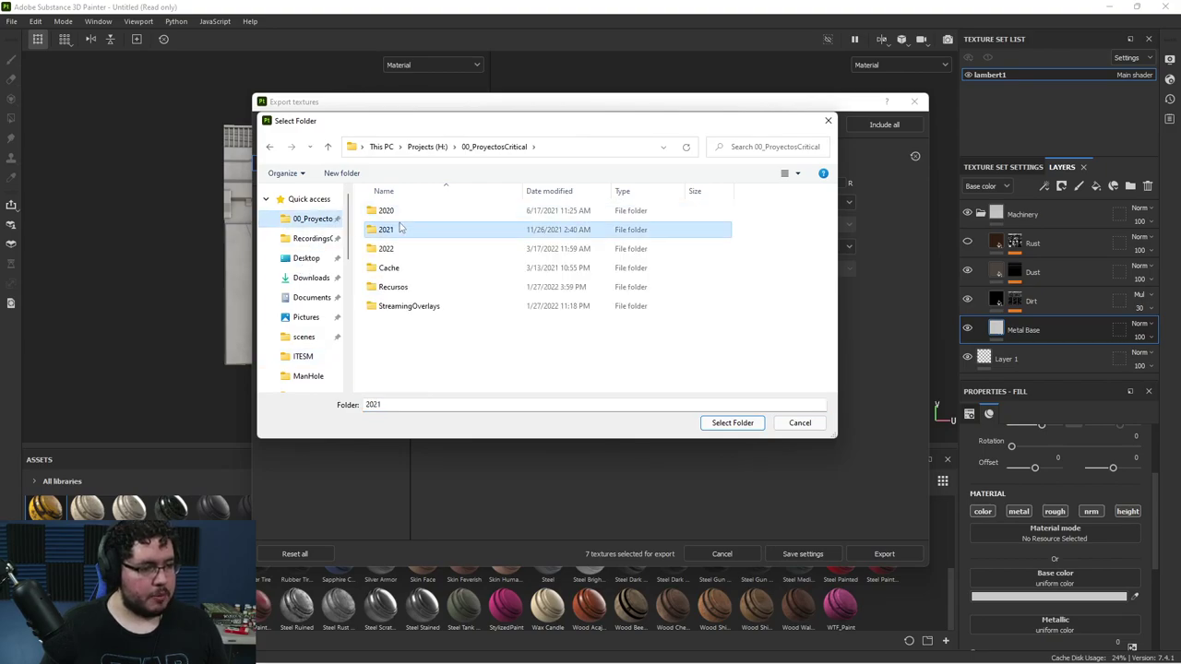
{"action": "double_click", "coordinate": [401, 230]}
{"action": "double_click", "coordinate": [395, 210]}
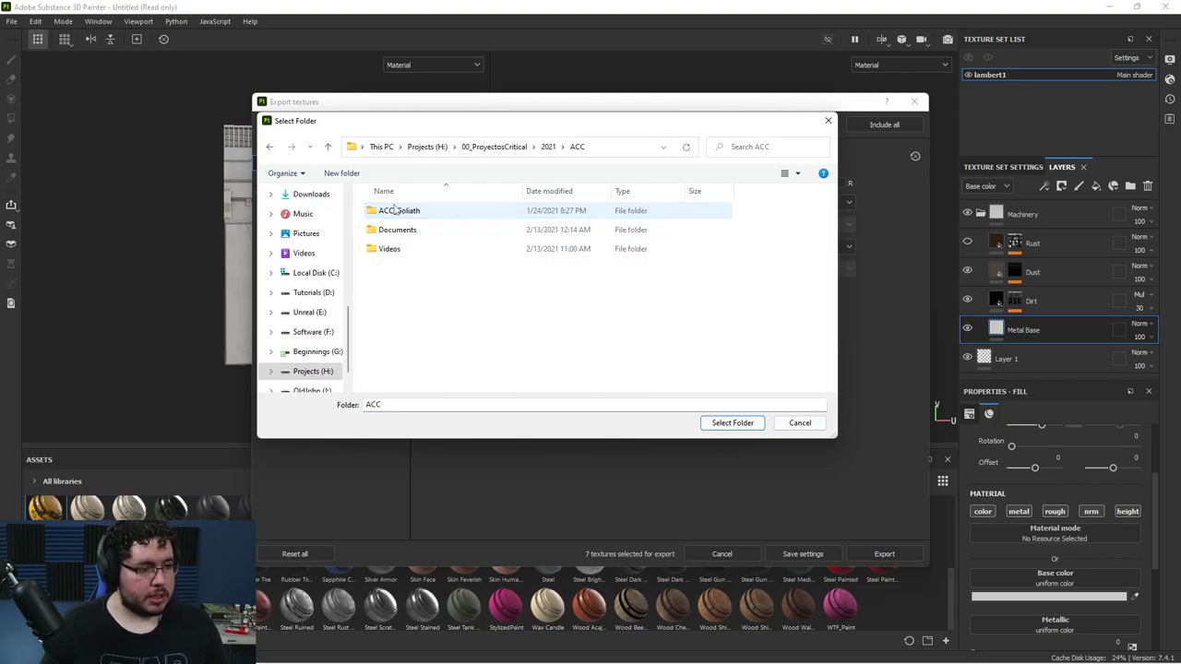
{"action": "left_click", "coordinate": [548, 147]}
{"action": "scroll", "coordinate": [417, 295], "scroll_direction": "down", "scroll_amount": 5}
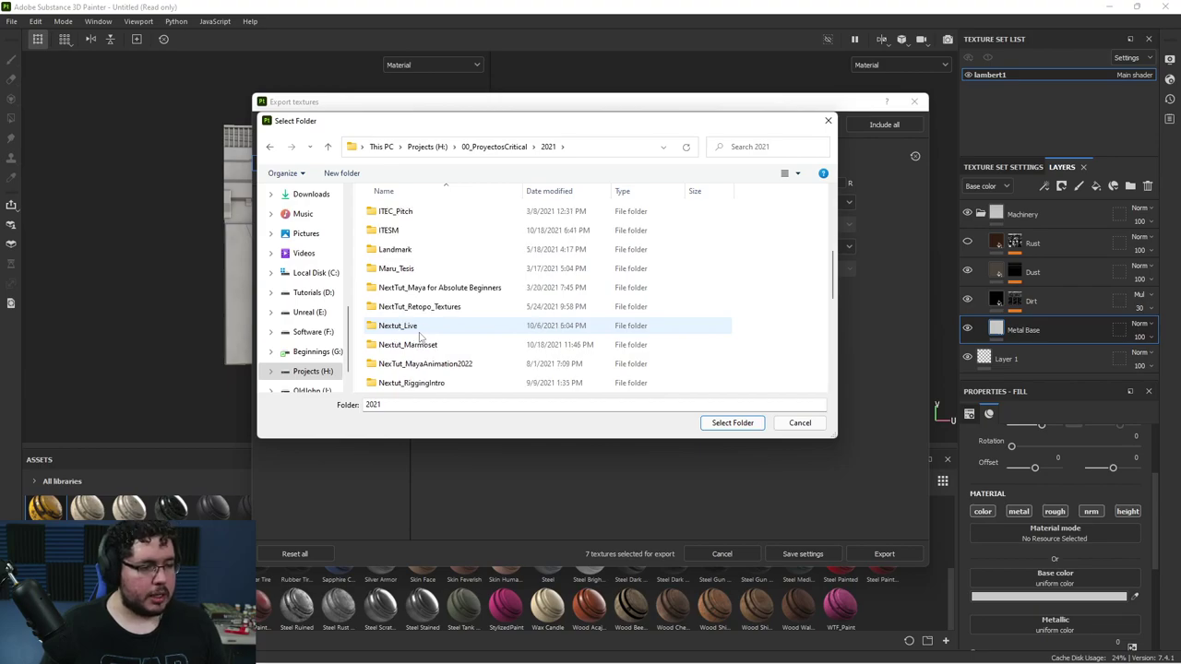
{"action": "double_click", "coordinate": [411, 327]}
{"action": "double_click", "coordinate": [387, 211]}
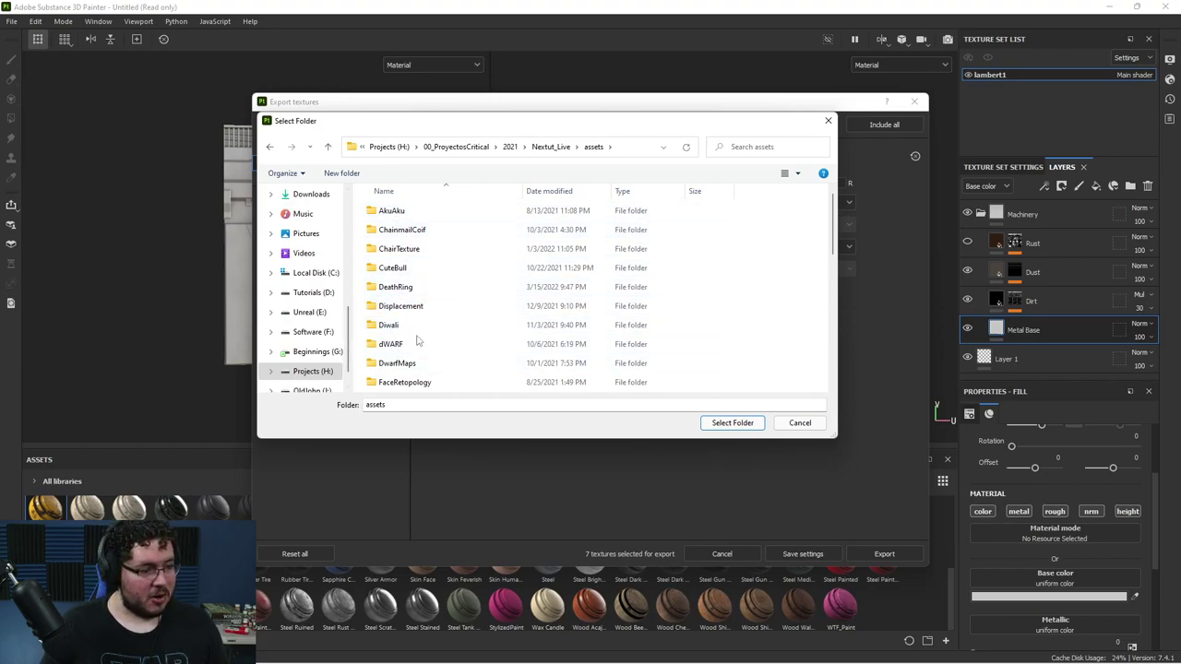
{"action": "scroll", "coordinate": [416, 342], "scroll_direction": "down", "scroll_amount": 10}
{"action": "double_click", "coordinate": [404, 382]}
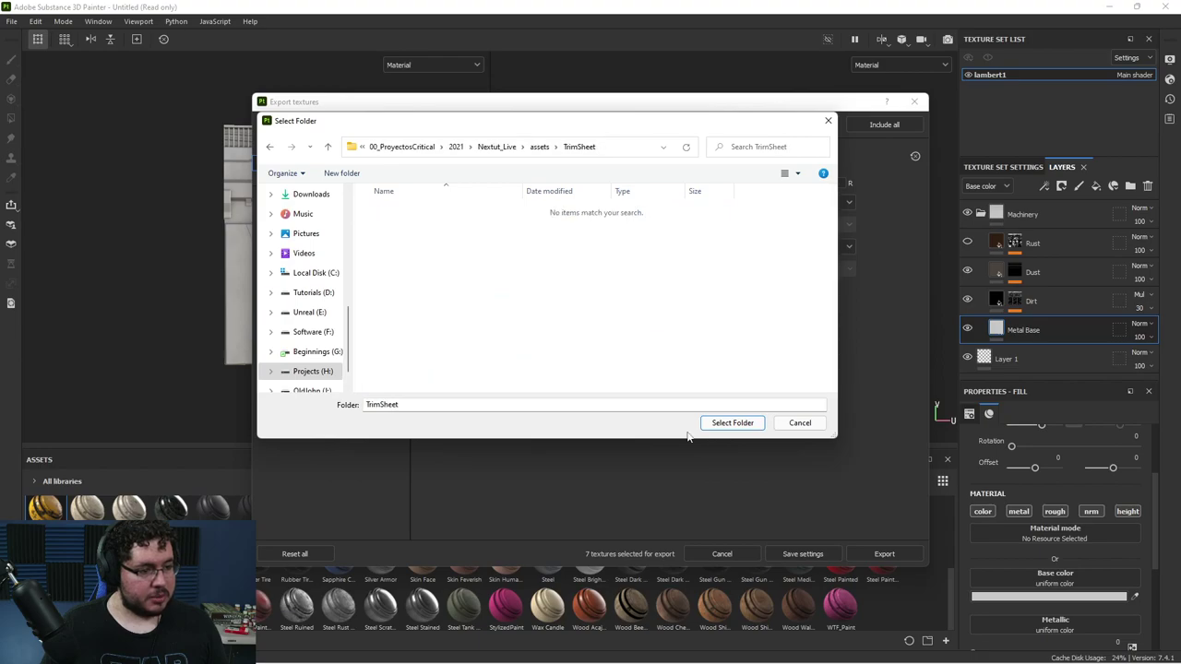
{"action": "left_click", "coordinate": [731, 423]}
- Choose the Unreal Engine 4 (Packed) output template and export the textures
{"action": "left_click", "coordinate": [612, 207]}
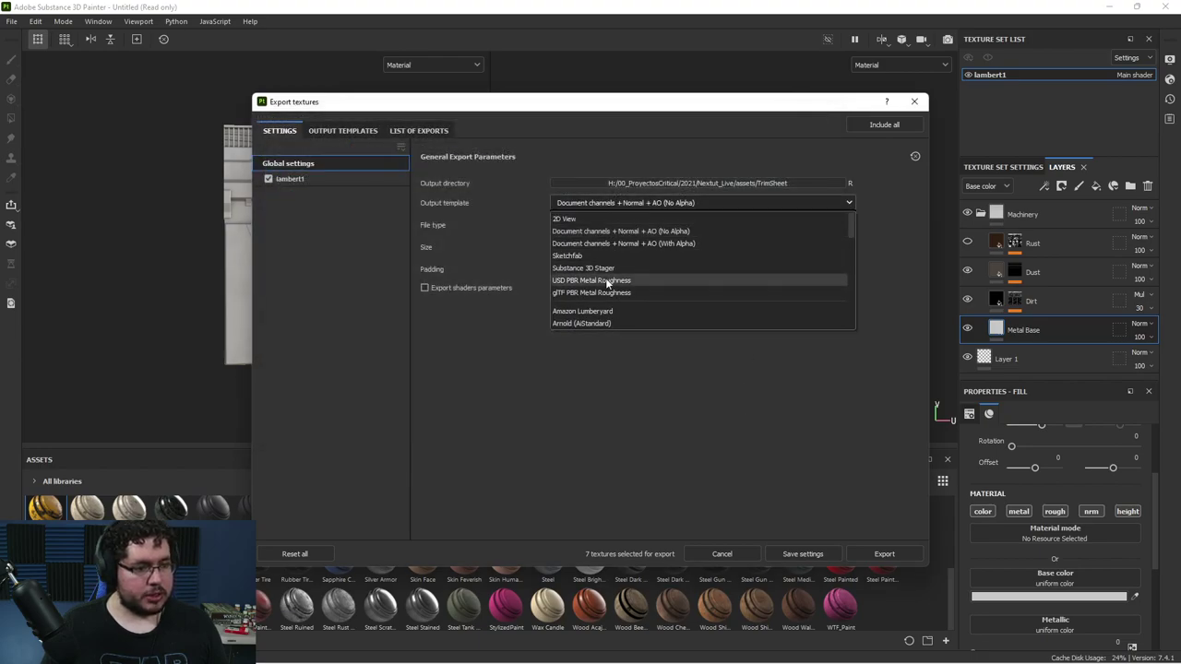
{"action": "scroll", "coordinate": [591, 281], "scroll_direction": "down", "scroll_amount": 6}
{"action": "scroll", "coordinate": [605, 270], "scroll_direction": "down", "scroll_amount": 3}
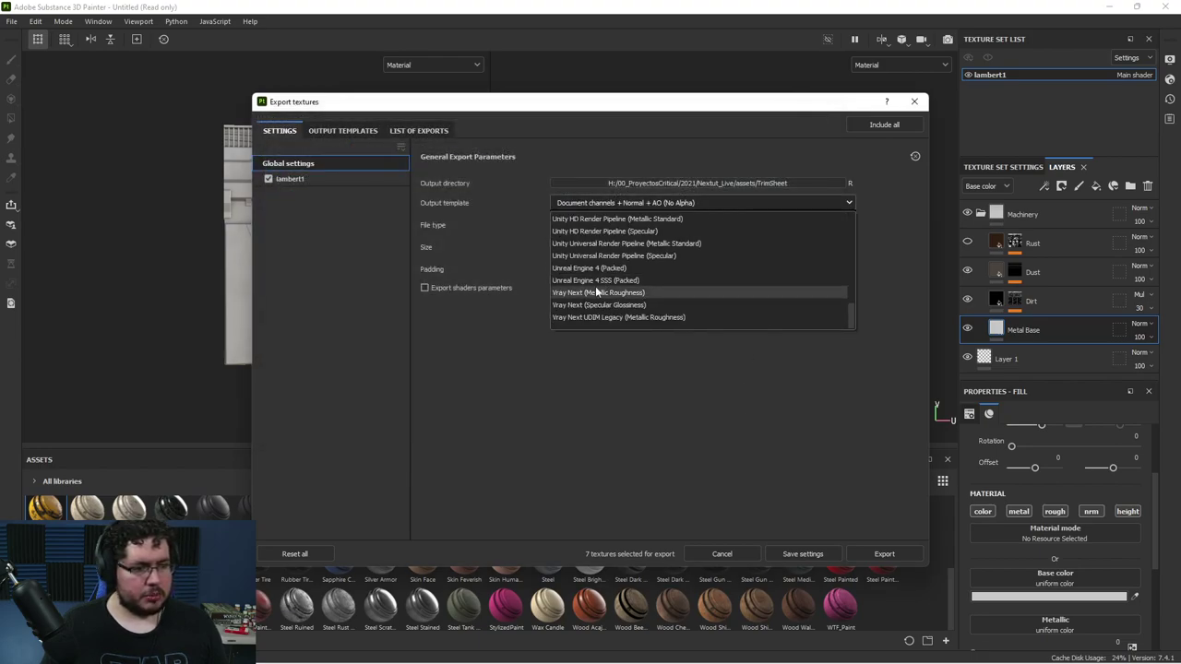
{"action": "left_click", "coordinate": [606, 267]}
{"action": "left_click", "coordinate": [884, 554]}
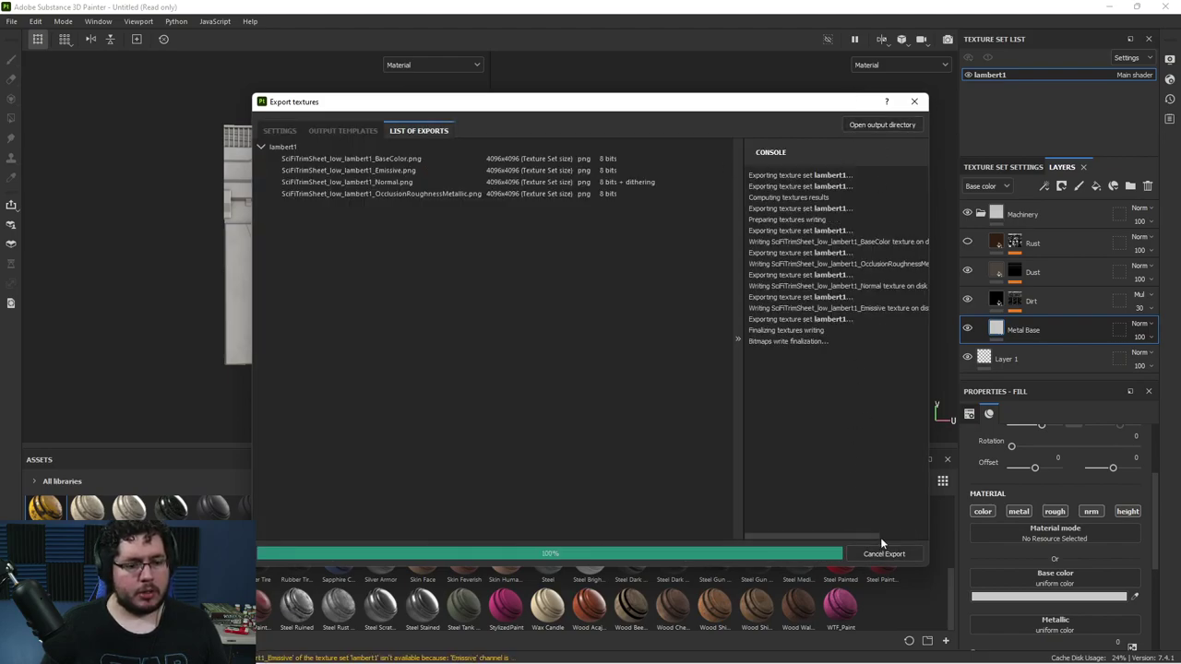
- Switch to Maya, group all the wall objects together and hide the group
{"action": "key", "text": "alt+Tab"}
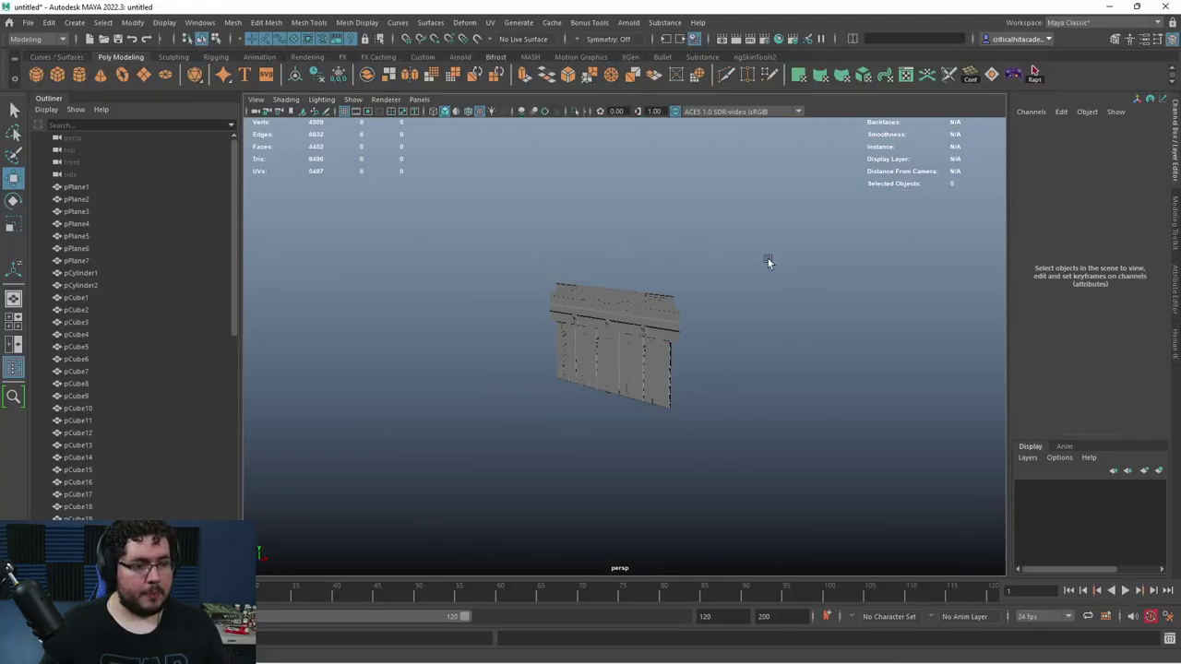
{"action": "left_click_drag", "start_coordinate": [768, 262], "coordinate": [535, 356]}
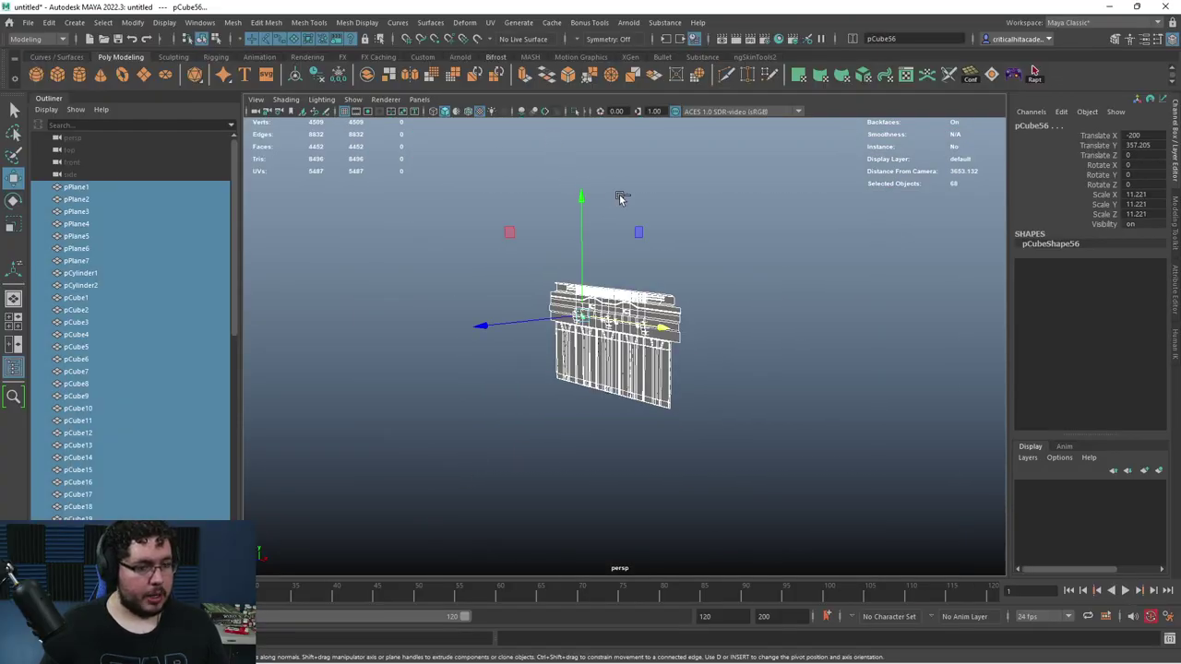
{"action": "key", "text": "ctrl+g"}
{"action": "key", "text": "ctrl+h"}
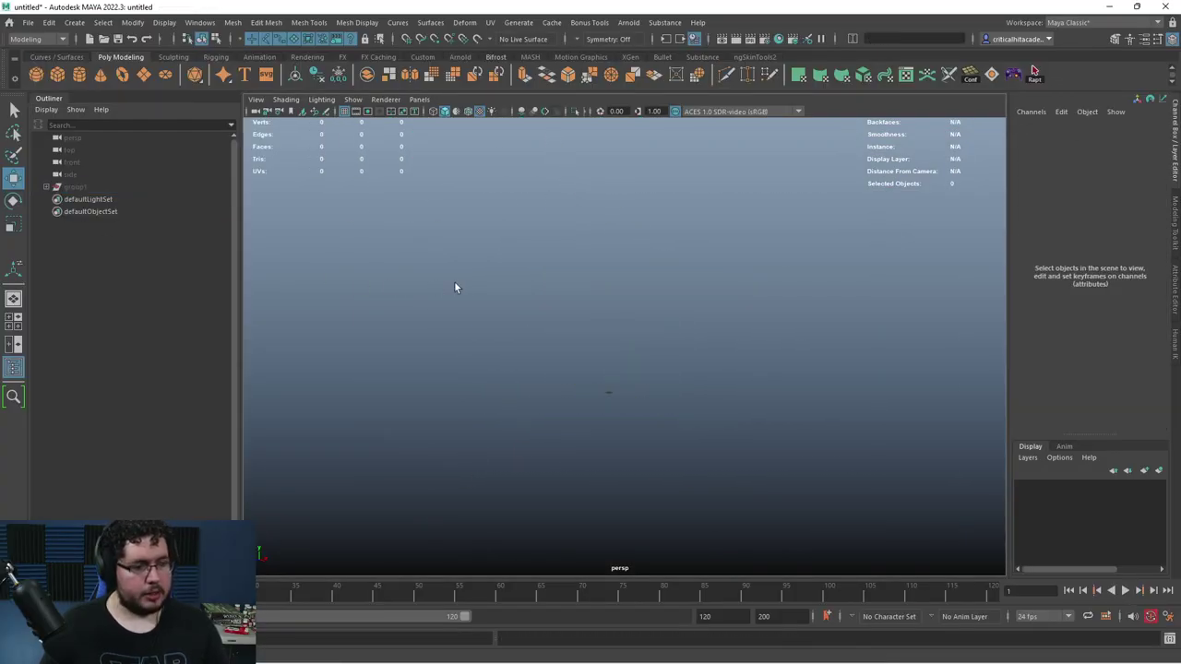
- Find pPlane1 inside the hidden group and unparent it so it stands on its own in the scene
{"action": "left_click", "coordinate": [45, 187]}
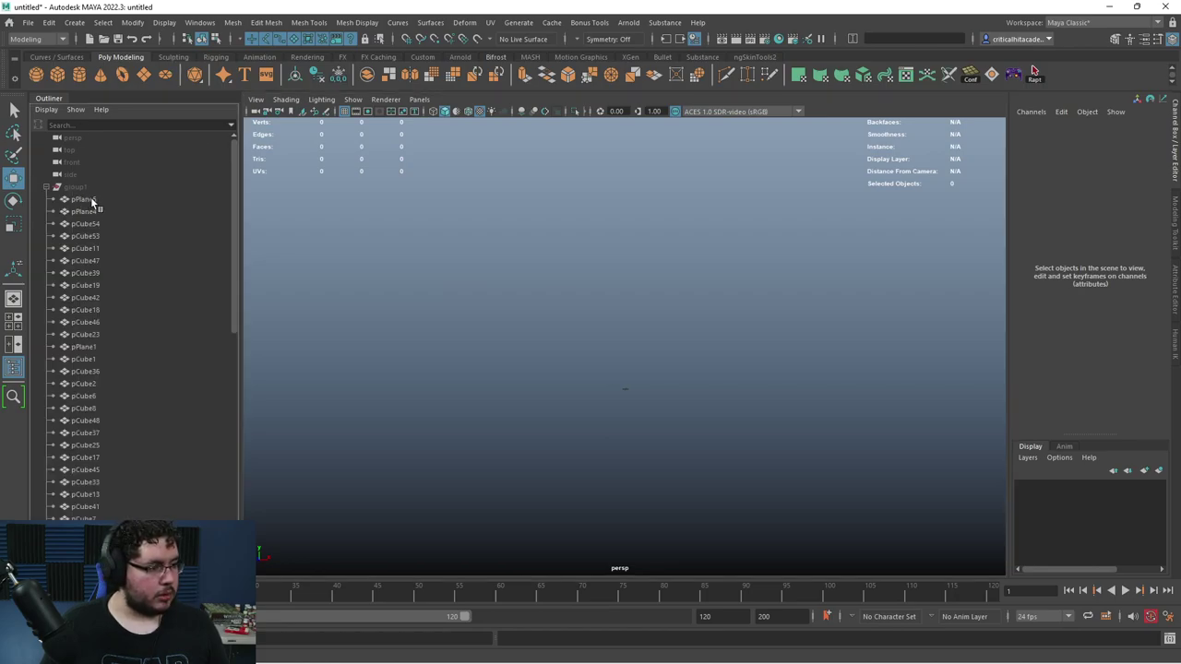
{"action": "scroll", "coordinate": [90, 228], "scroll_direction": "down", "scroll_amount": 12}
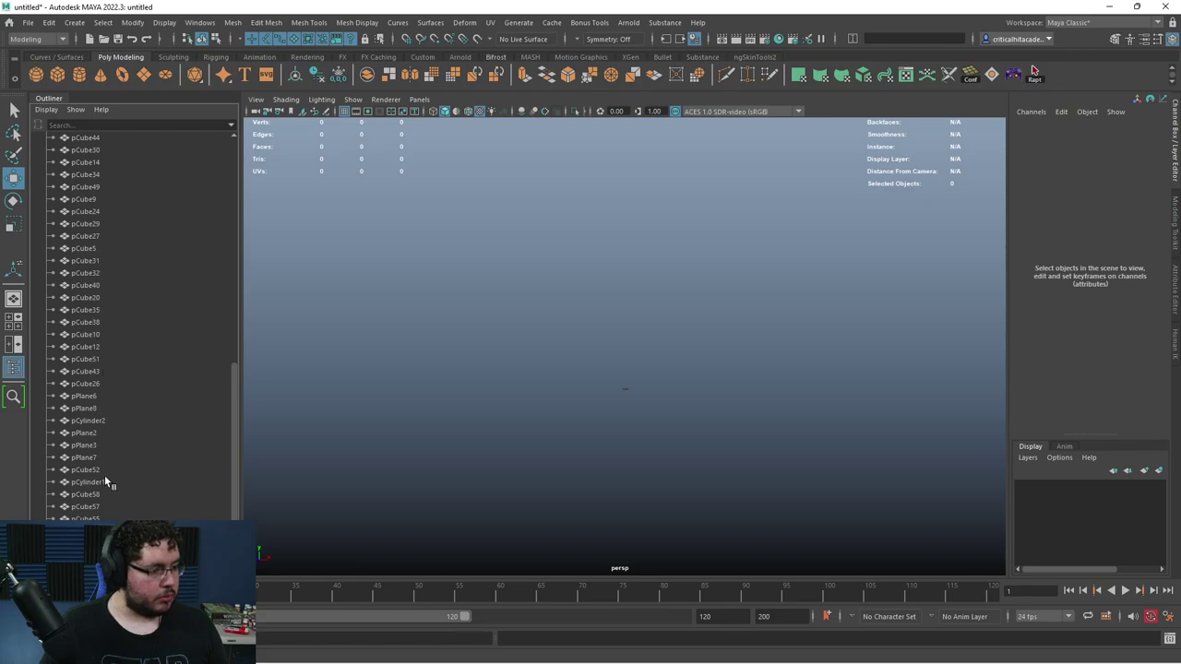
{"action": "scroll", "coordinate": [89, 421], "scroll_direction": "up", "scroll_amount": 15}
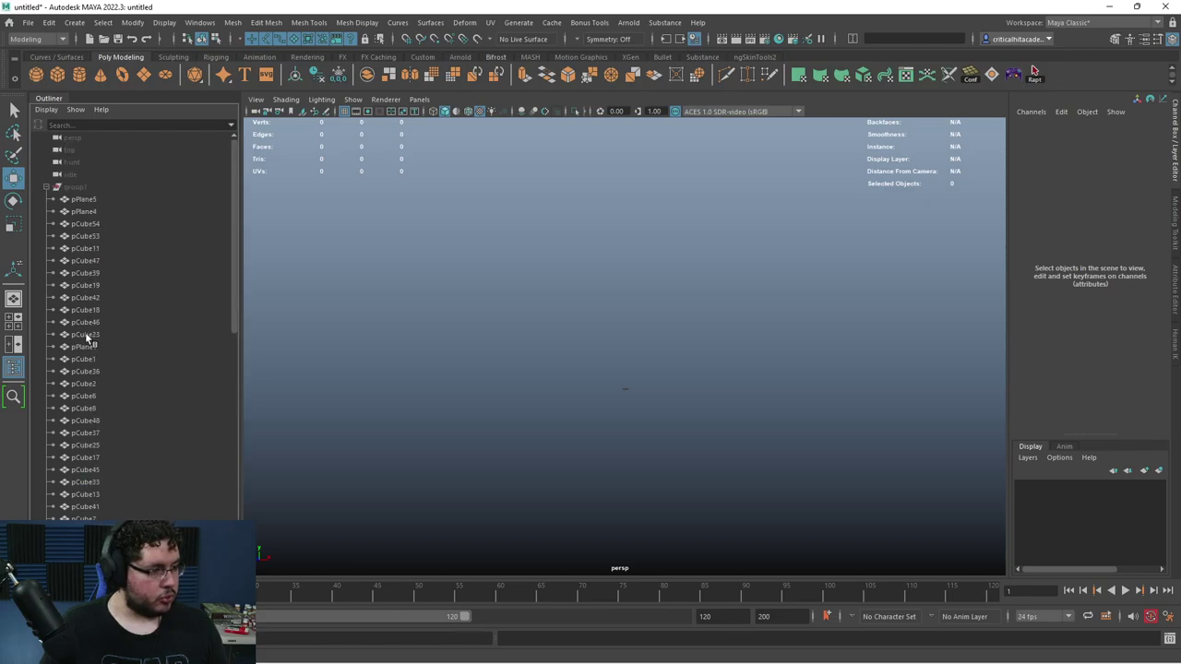
{"action": "left_click", "coordinate": [87, 346]}
{"action": "key", "text": "shift+p"}
{"action": "left_click", "coordinate": [739, 334]}
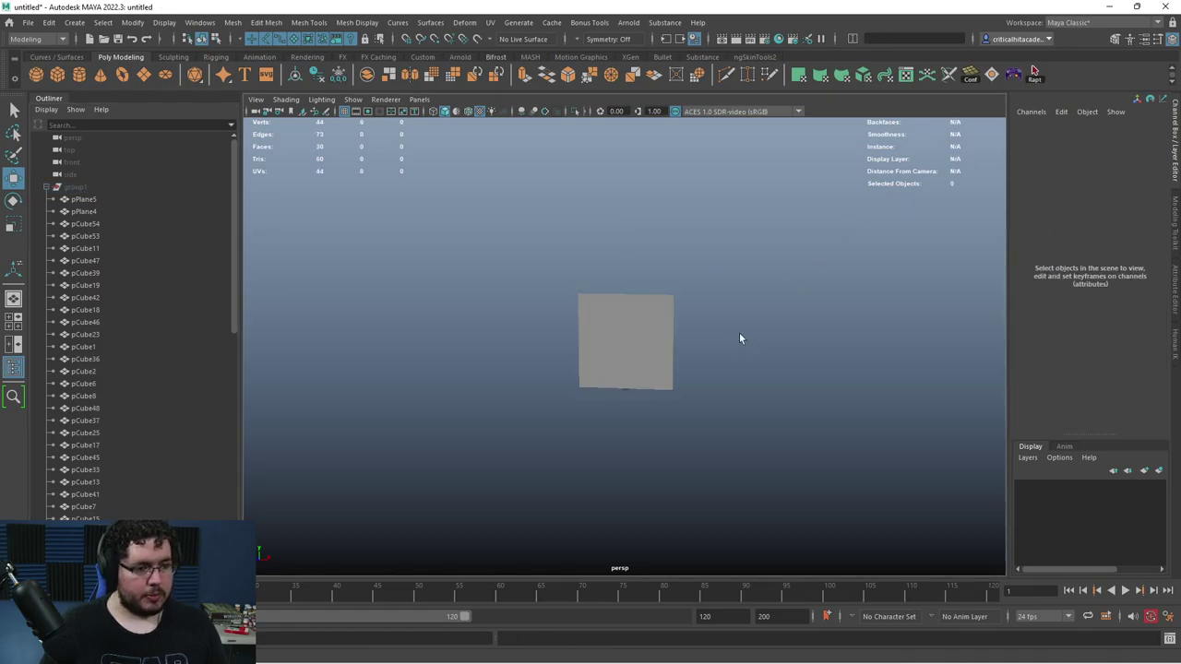
- Assign a new Lambert material to pPlane1
{"action": "left_click", "coordinate": [665, 294]}
{"action": "right_click_drag", "start_coordinate": [665, 294], "coordinate": [665, 613]}
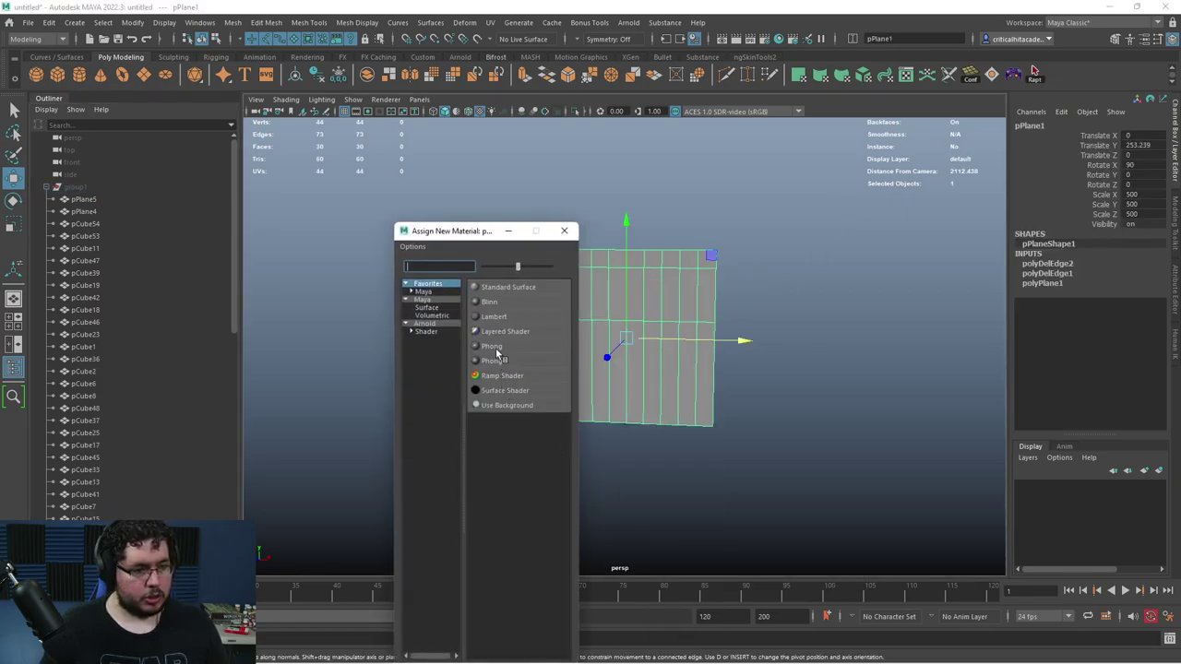
{"action": "left_click", "coordinate": [499, 318]}
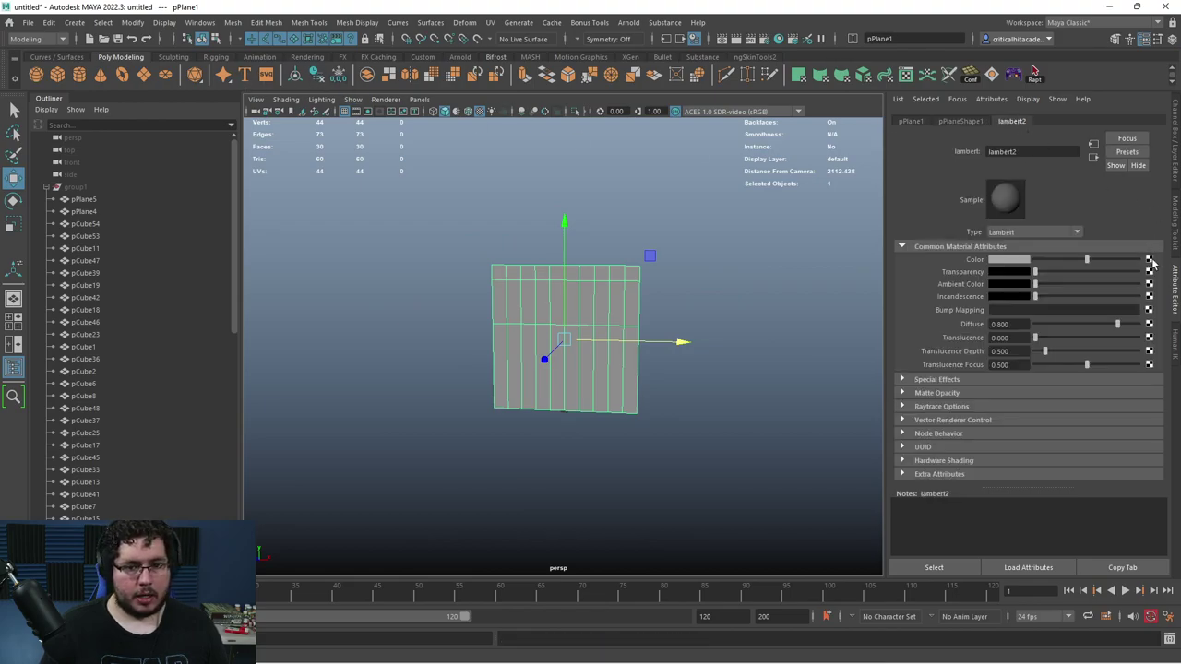
- Connect a file texture to the Lambert's color and load the exported BaseColor image from the assets/TrimSheet folder
{"action": "left_click", "coordinate": [1149, 260]}
{"action": "left_click", "coordinate": [512, 335]}
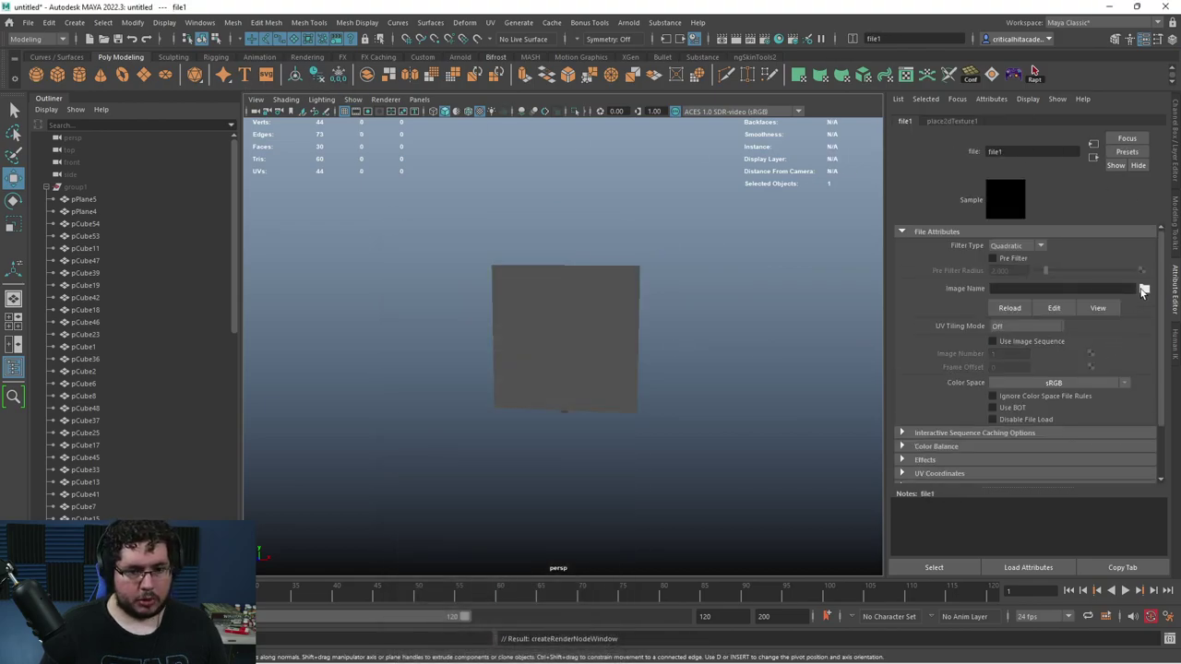
{"action": "left_click", "coordinate": [1144, 289]}
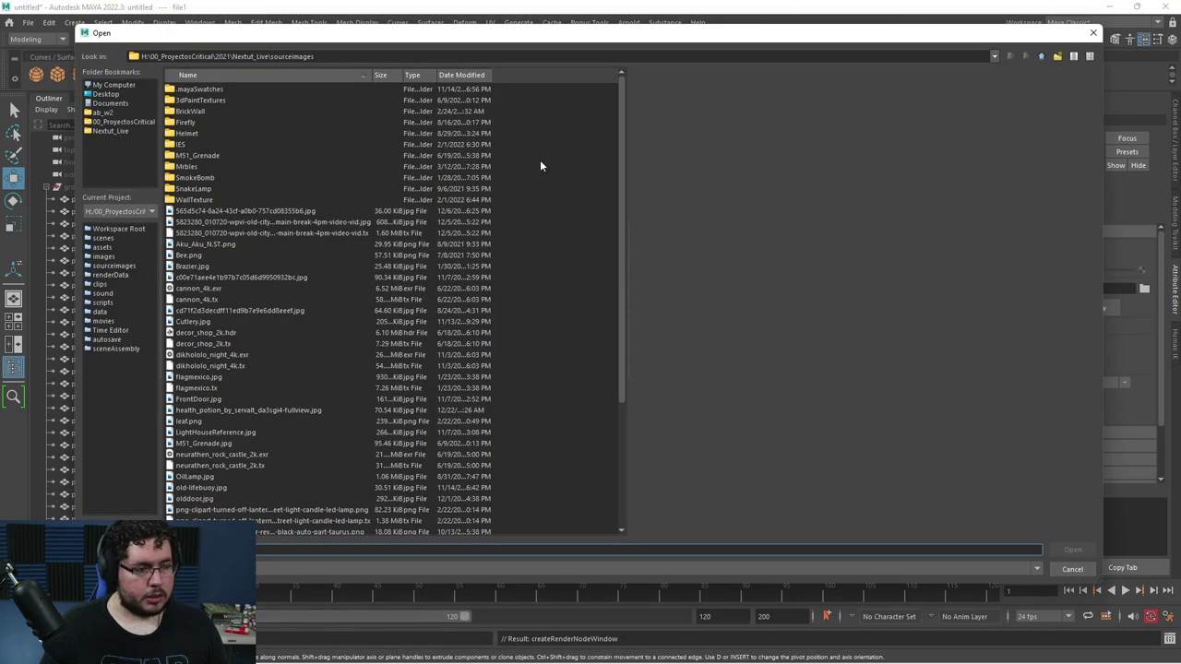
{"action": "left_click", "coordinate": [1041, 57]}
{"action": "double_click", "coordinate": [211, 91]}
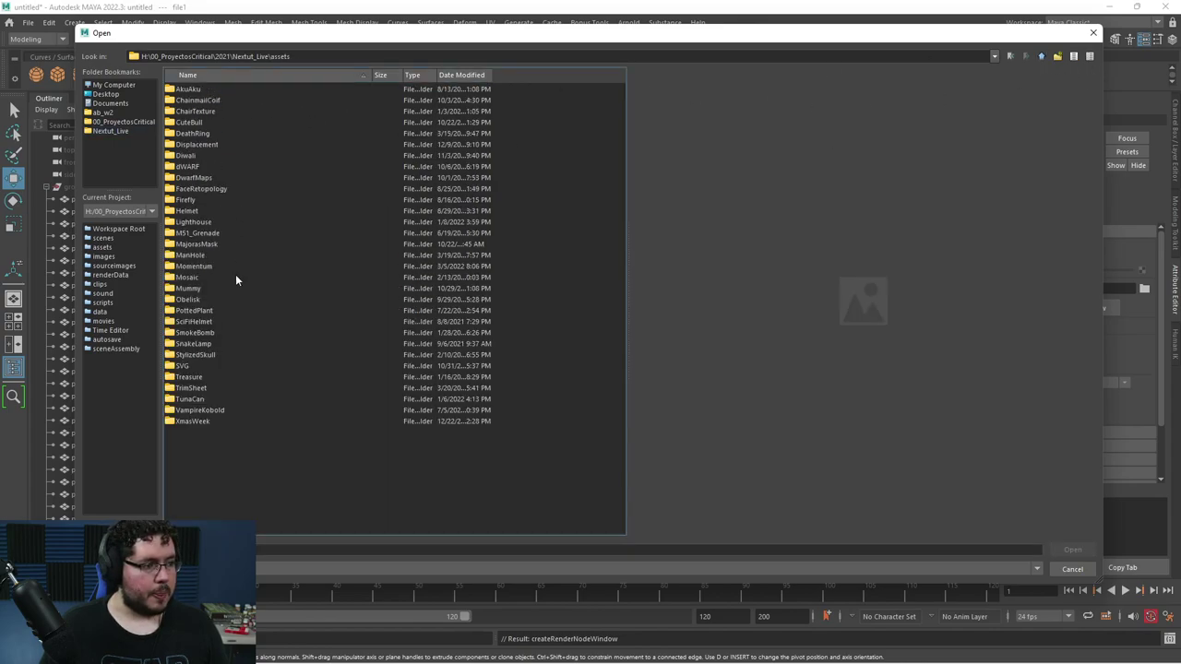
{"action": "double_click", "coordinate": [190, 388]}
{"action": "double_click", "coordinate": [253, 89]}
- Connect a file texture to the plane material's bump mapping and set the bump to be used as Tangent Space Normals
{"action": "right_click_drag", "start_coordinate": [506, 276], "coordinate": [617, 312], "text": "alt"}
{"action": "left_click", "coordinate": [694, 287]}
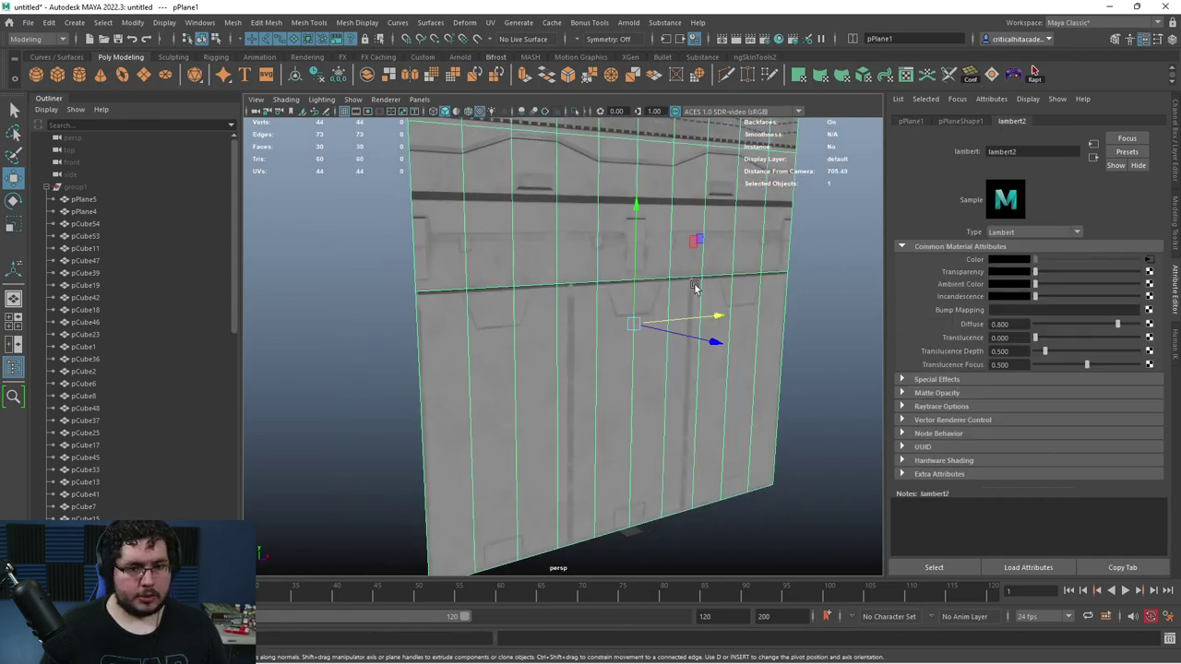
{"action": "left_click", "coordinate": [1148, 312]}
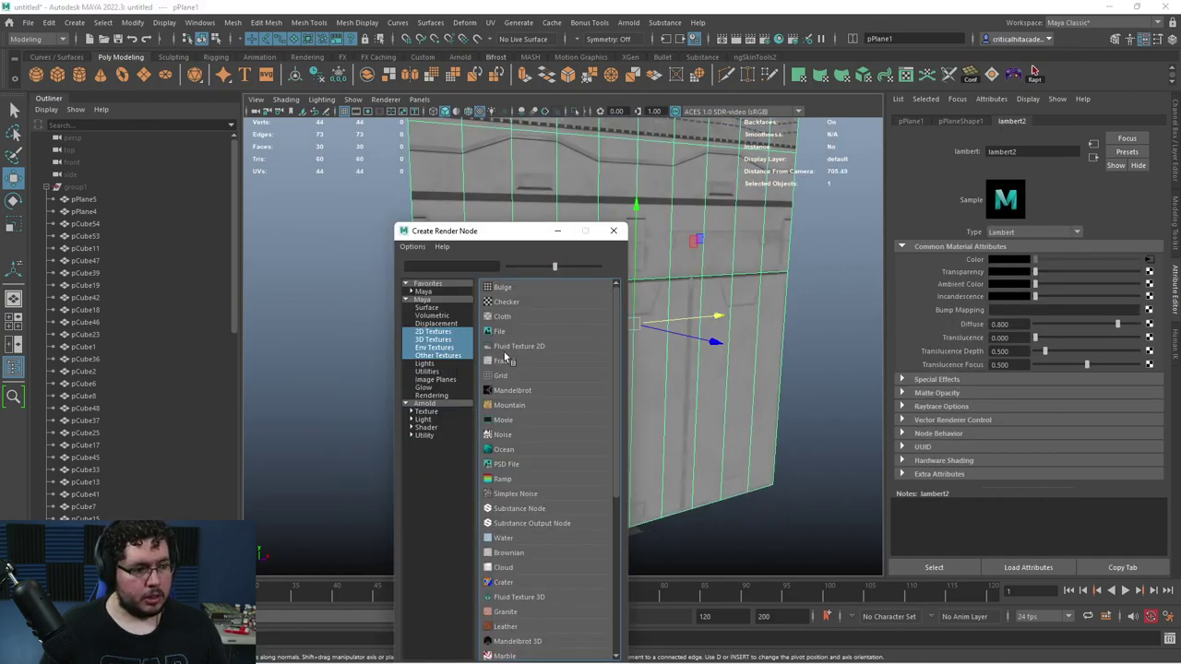
{"action": "left_click", "coordinate": [499, 332]}
{"action": "left_click", "coordinate": [1078, 272]}
{"action": "left_click", "coordinate": [1035, 296]}
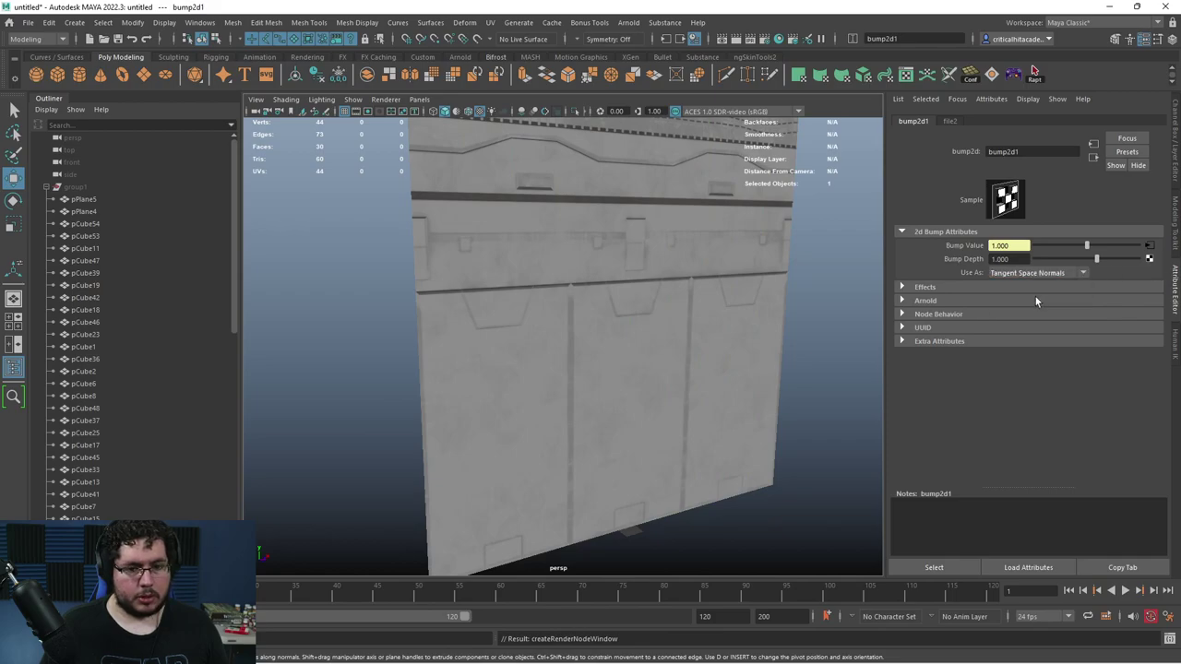
- Load SciFiTrimSheet_low_lambert1_Normal.png from the assets/TrimSheet folder into the bump's file texture
{"action": "left_click", "coordinate": [950, 122]}
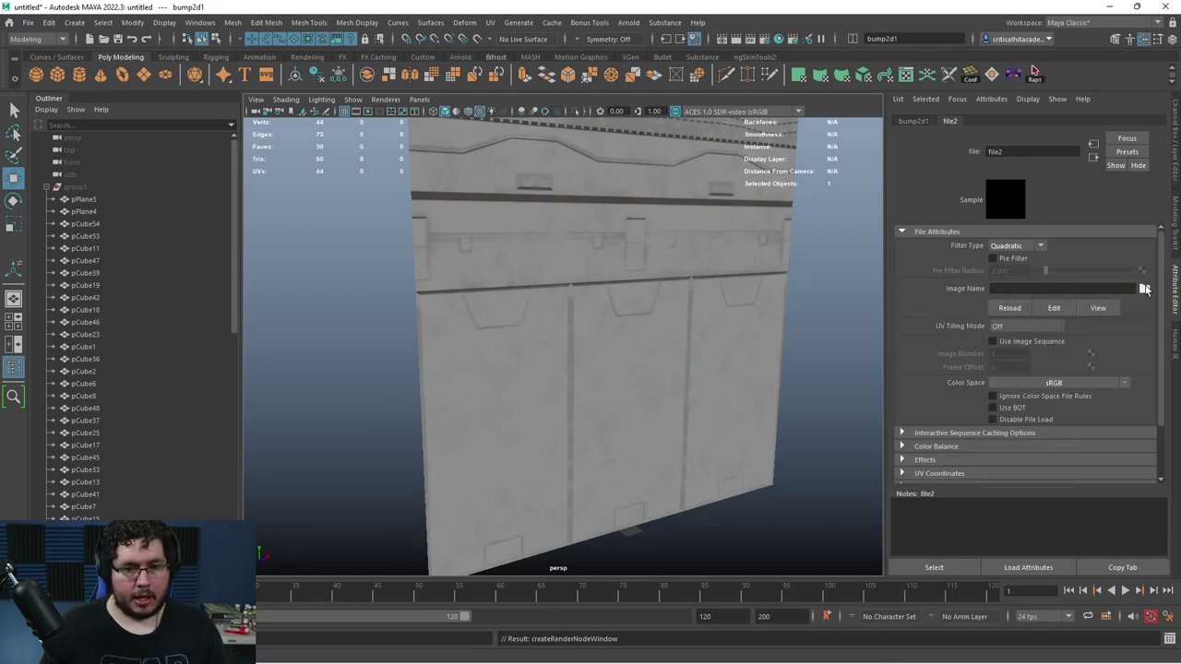
{"action": "left_click", "coordinate": [1144, 289]}
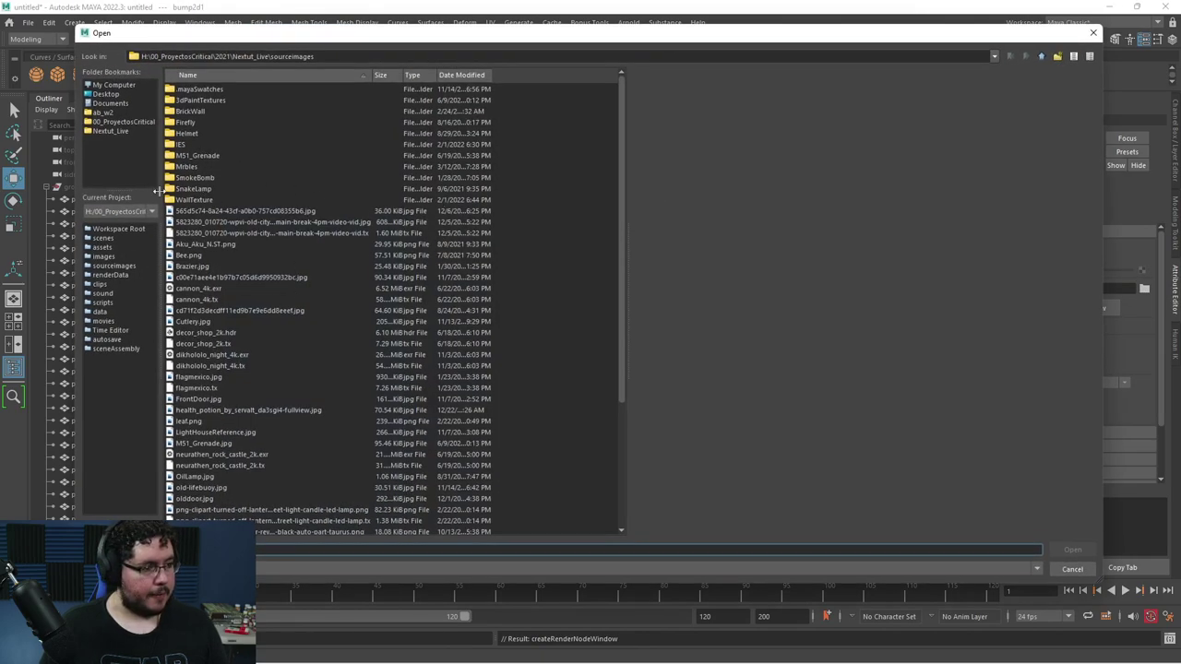
{"action": "left_click", "coordinate": [1041, 58]}
{"action": "double_click", "coordinate": [197, 89]}
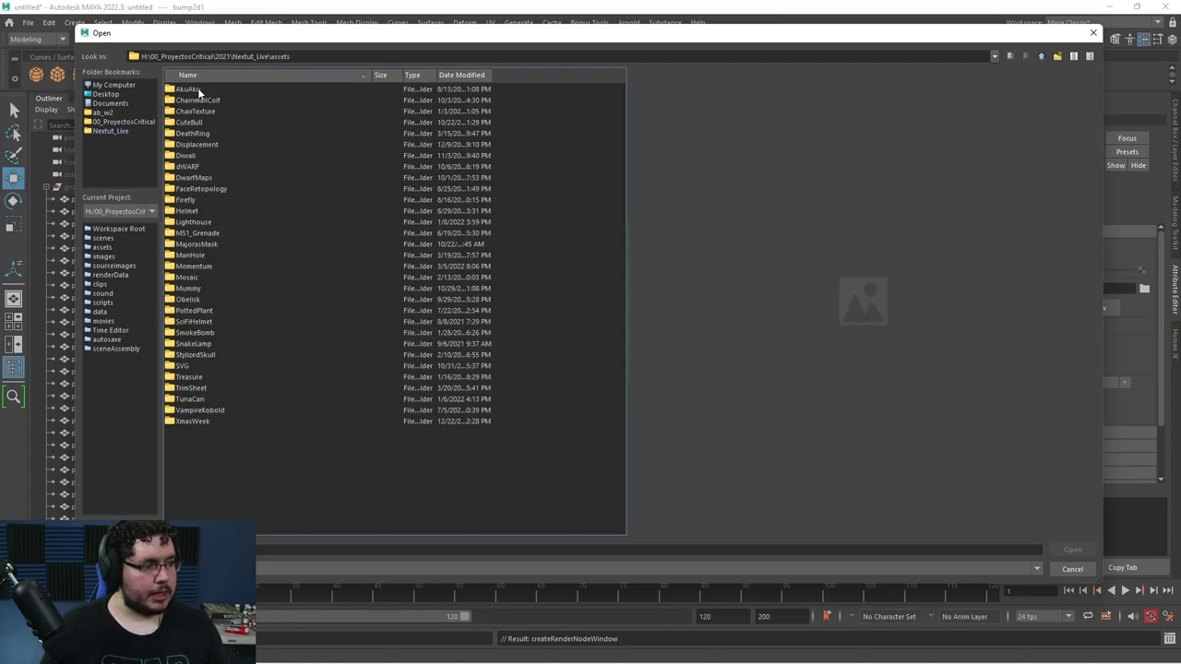
{"action": "double_click", "coordinate": [190, 388]}
{"action": "double_click", "coordinate": [268, 101]}
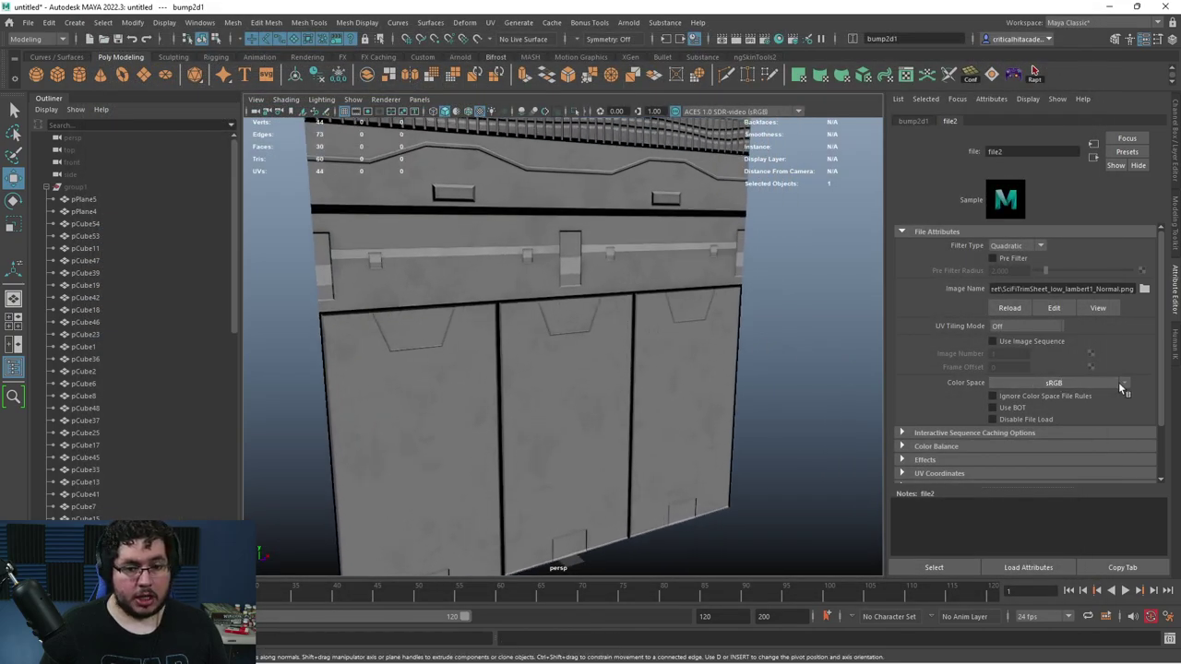
- Change the color space of the normal map's file texture and check the shading on the plane
{"action": "left_click", "coordinate": [1121, 384]}
{"action": "left_click", "coordinate": [1032, 418]}
{"action": "left_click", "coordinate": [845, 364]}
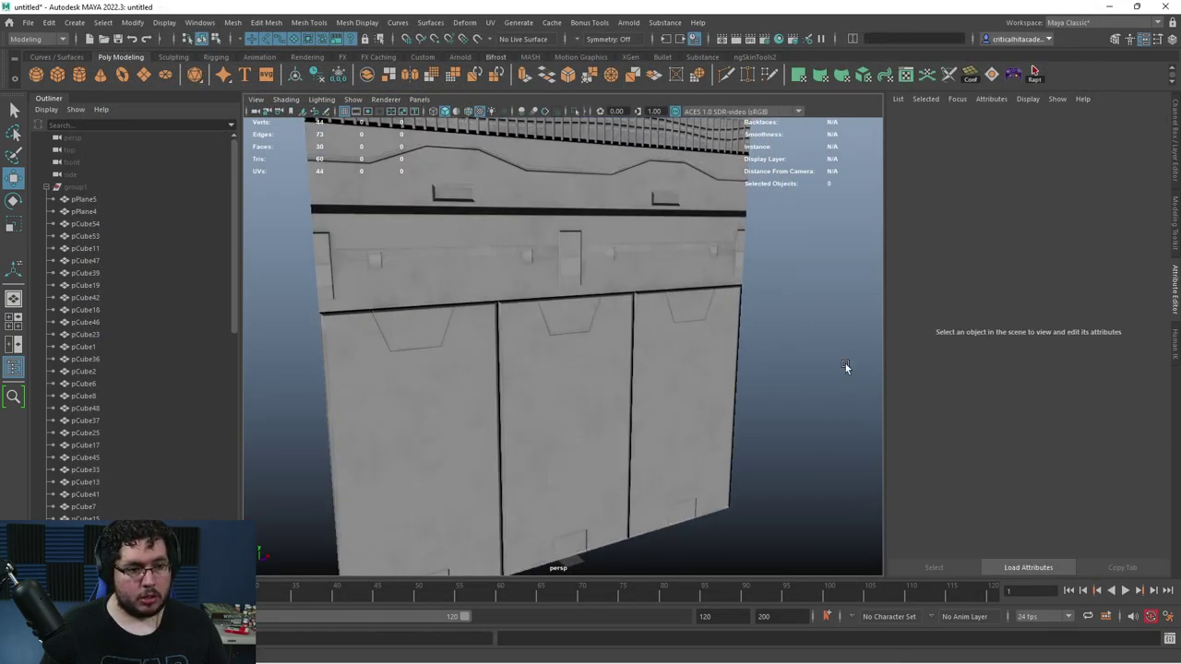
{"action": "left_click_drag", "start_coordinate": [845, 363], "coordinate": [797, 363], "text": "alt"}
{"action": "scroll", "coordinate": [530, 316], "scroll_direction": "down", "scroll_amount": 9}
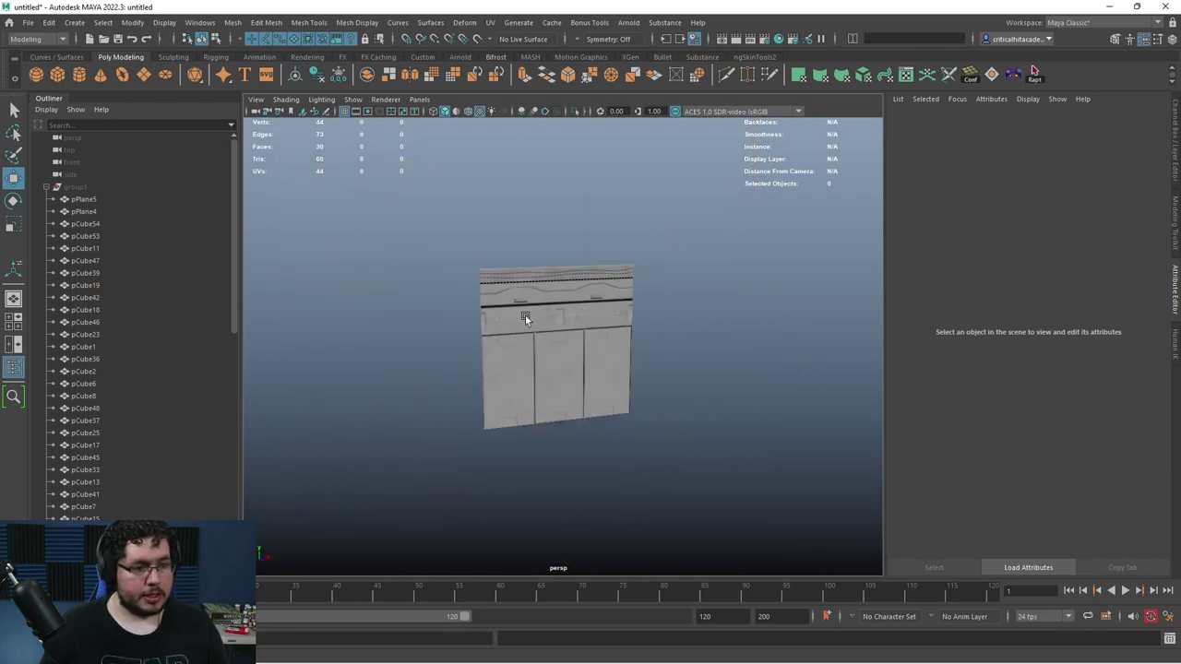
- Examine the base color and normal map detail on the textured low-poly plane from several angles and distances
{"action": "scroll", "coordinate": [524, 314], "scroll_direction": "up", "scroll_amount": 3}
{"action": "left_click", "coordinate": [573, 339]}
{"action": "scroll", "coordinate": [646, 380], "scroll_direction": "down", "scroll_amount": 4}
{"action": "middle_click_drag", "start_coordinate": [651, 385], "coordinate": [645, 365], "text": "alt"}
{"action": "scroll", "coordinate": [646, 367], "scroll_direction": "up", "scroll_amount": 5}
{"action": "left_click_drag", "start_coordinate": [646, 365], "coordinate": [578, 369], "text": "alt"}
{"action": "scroll", "coordinate": [624, 342], "scroll_direction": "down", "scroll_amount": 4}
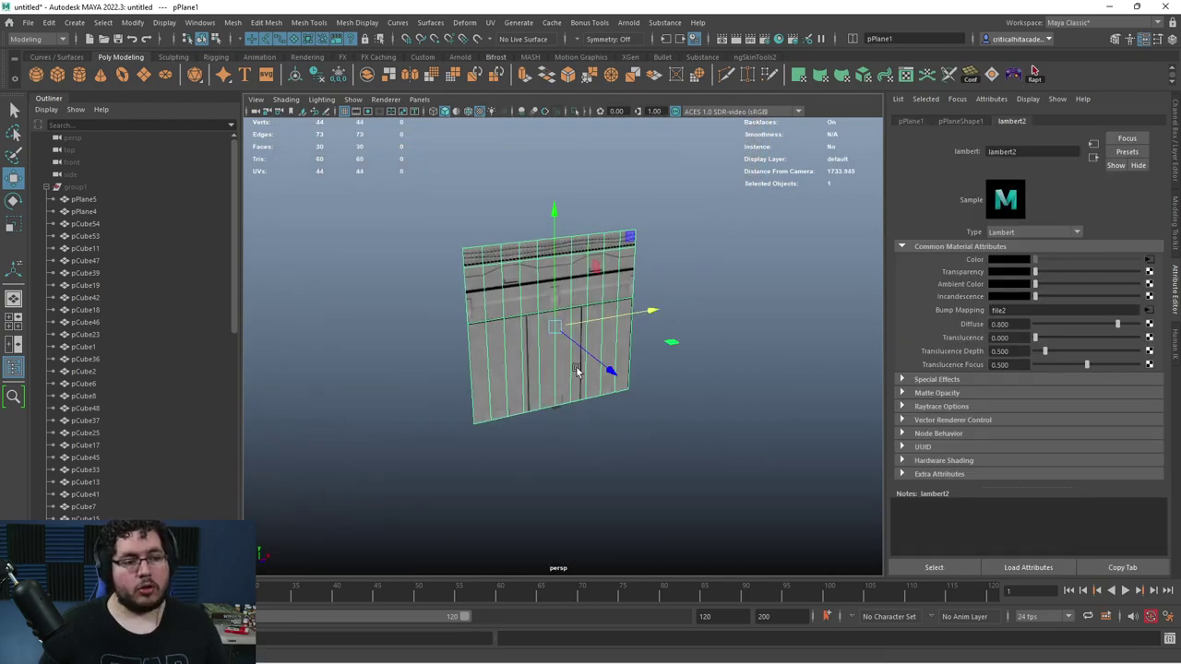
{"action": "scroll", "coordinate": [556, 296], "scroll_direction": "up", "scroll_amount": 4}
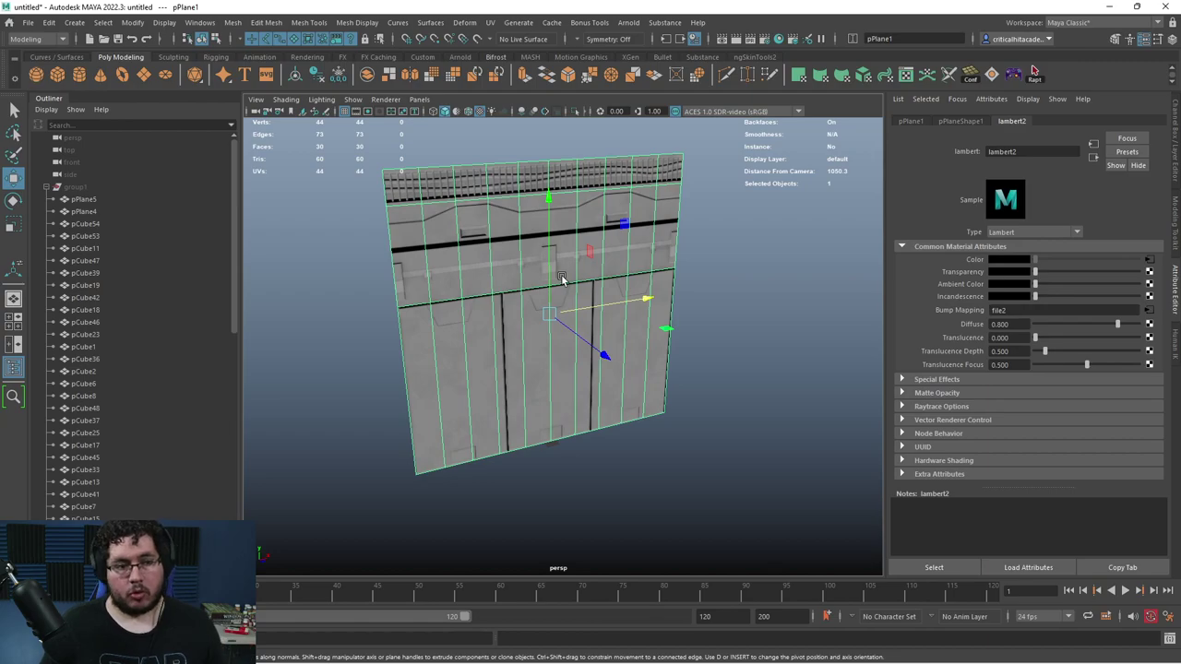
{"action": "scroll", "coordinate": [515, 200], "scroll_direction": "up", "scroll_amount": 3}
{"action": "middle_click_drag", "start_coordinate": [480, 196], "coordinate": [493, 259], "text": "alt"}
{"action": "scroll", "coordinate": [478, 250], "scroll_direction": "down", "scroll_amount": 2}
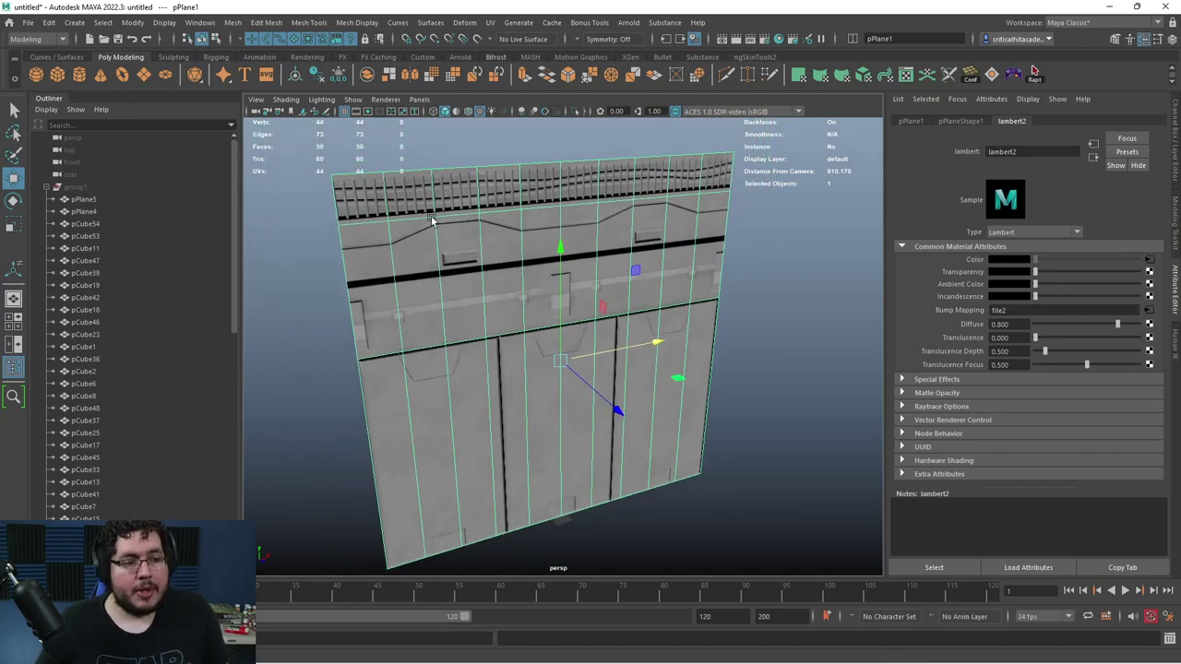
{"action": "scroll", "coordinate": [437, 197], "scroll_direction": "down", "scroll_amount": 1}
{"action": "left_click_drag", "start_coordinate": [467, 216], "coordinate": [479, 192], "text": "alt"}
{"action": "scroll", "coordinate": [498, 217], "scroll_direction": "up", "scroll_amount": 2}
{"action": "middle_click_drag", "start_coordinate": [508, 224], "coordinate": [512, 268], "text": "alt"}
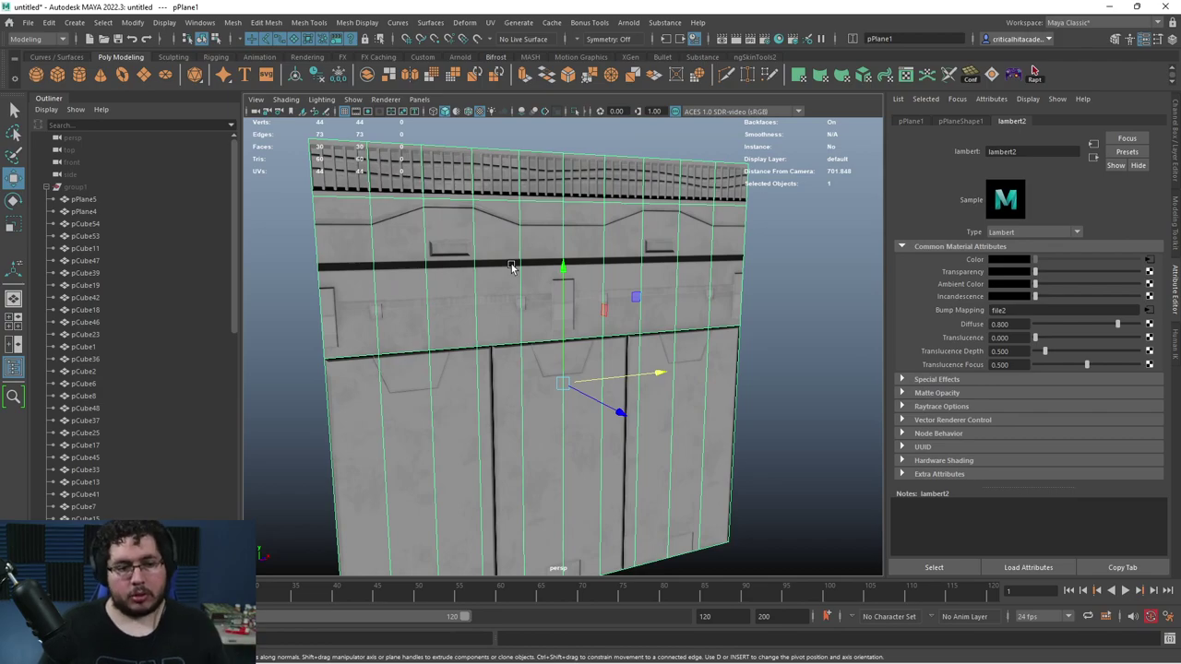
{"action": "scroll", "coordinate": [512, 267], "scroll_direction": "down", "scroll_amount": 6}
{"action": "middle_click_drag", "start_coordinate": [552, 329], "coordinate": [578, 314], "text": "alt"}
{"action": "scroll", "coordinate": [580, 316], "scroll_direction": "up", "scroll_amount": 6}
{"action": "left_click_drag", "start_coordinate": [595, 351], "coordinate": [545, 351], "text": "alt"}
{"action": "right_click_drag", "start_coordinate": [551, 353], "coordinate": [608, 351], "text": "alt"}
{"action": "left_click_drag", "start_coordinate": [609, 350], "coordinate": [586, 341], "text": "alt"}
{"action": "right_click_drag", "start_coordinate": [586, 342], "coordinate": [632, 297], "text": "alt"}
- Duplicate the textured plane and move the copy forward along Z, in front of the original
{"action": "key", "text": "ctrl+d"}
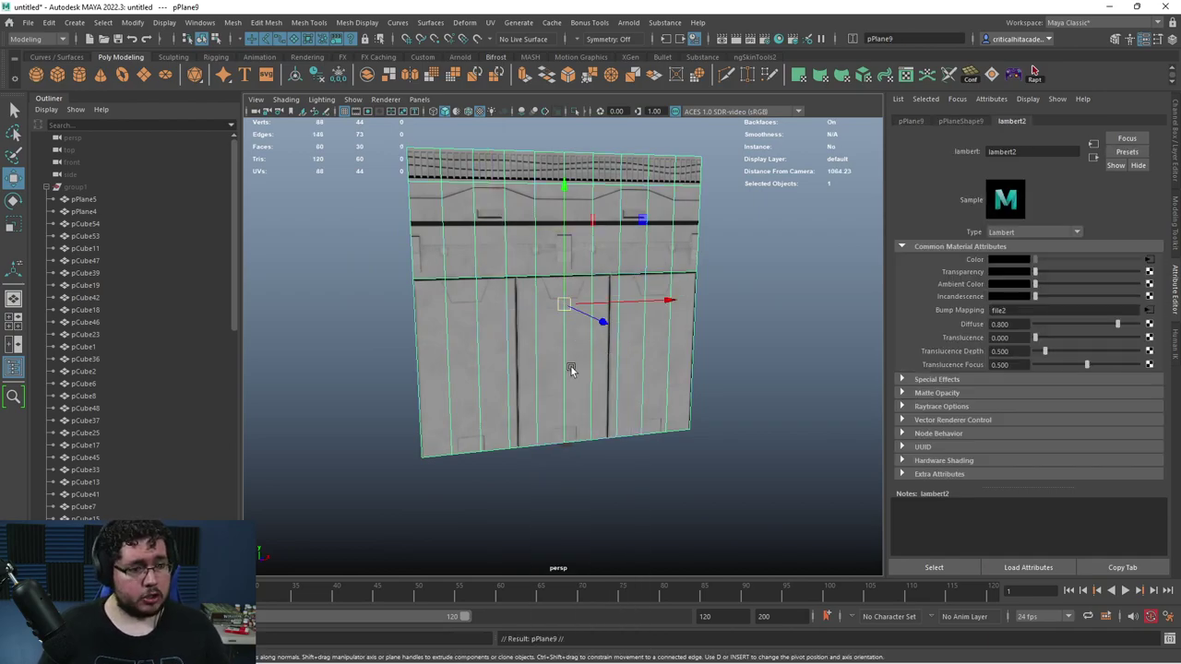
{"action": "left_click_drag", "start_coordinate": [572, 369], "coordinate": [817, 378], "text": "alt"}
{"action": "middle_click_drag", "start_coordinate": [818, 378], "coordinate": [796, 368], "text": "alt"}
{"action": "left_click_drag", "start_coordinate": [796, 368], "coordinate": [823, 379], "text": "alt"}
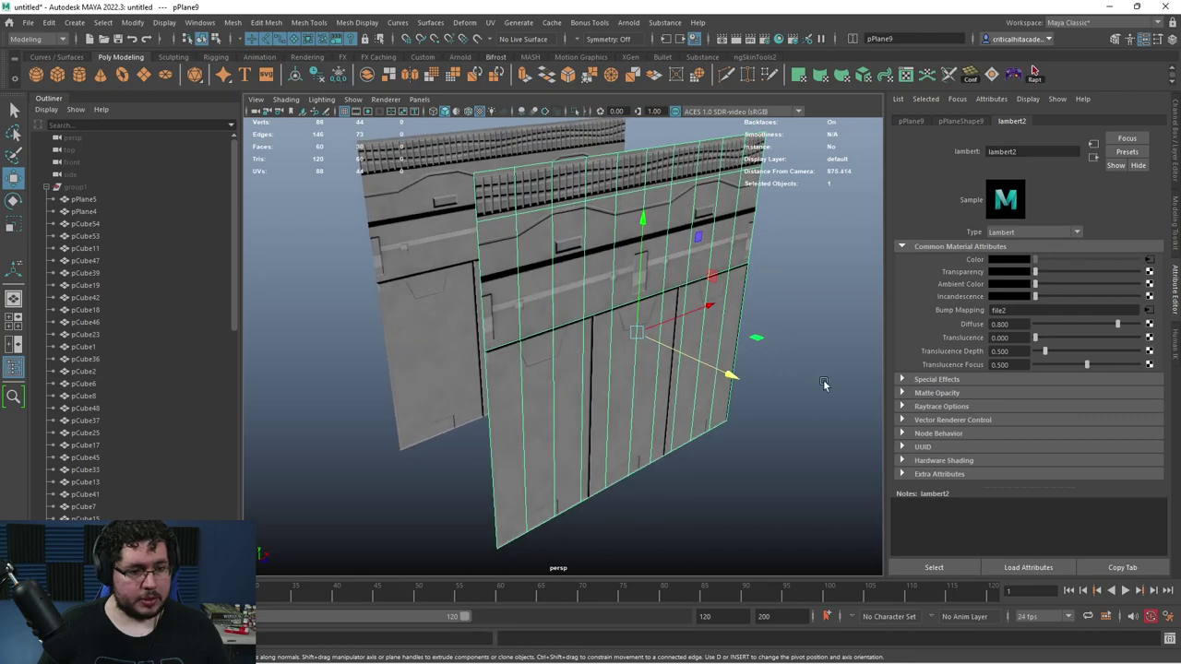
- Delete the upper two rows of faces from the copied plane, keeping only the lower row of door panels
{"action": "right_click_drag", "start_coordinate": [653, 295], "coordinate": [653, 330]}
{"action": "double_click", "coordinate": [546, 295]}
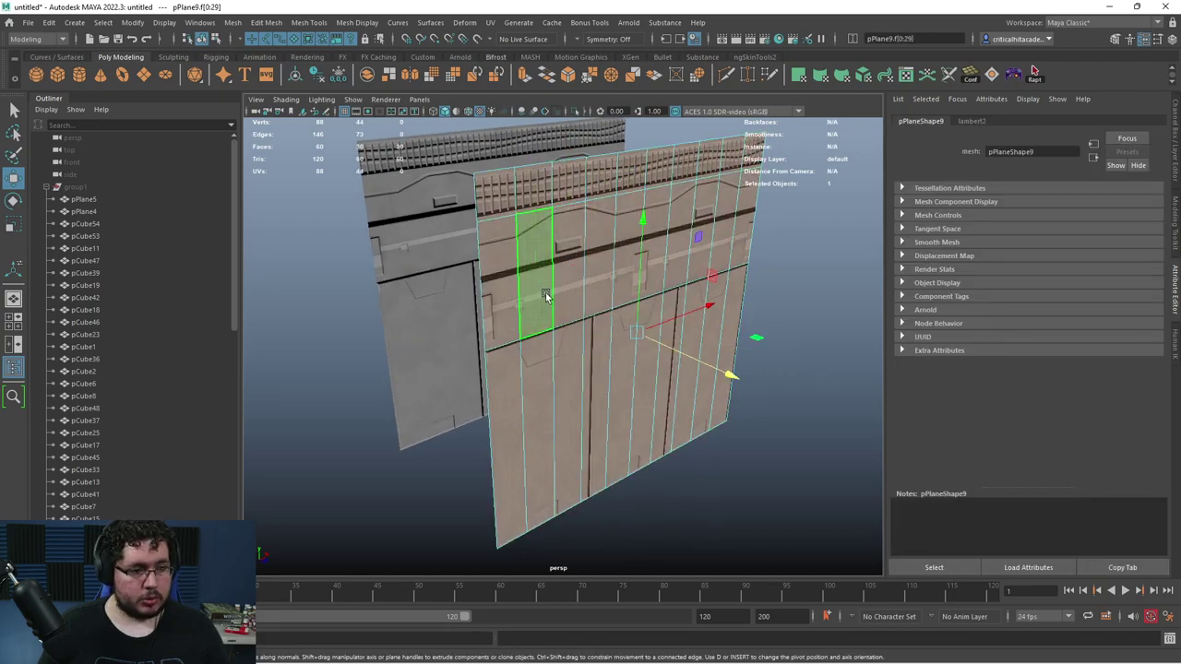
{"action": "left_click", "coordinate": [546, 296]}
{"action": "double_click", "coordinate": [568, 315]}
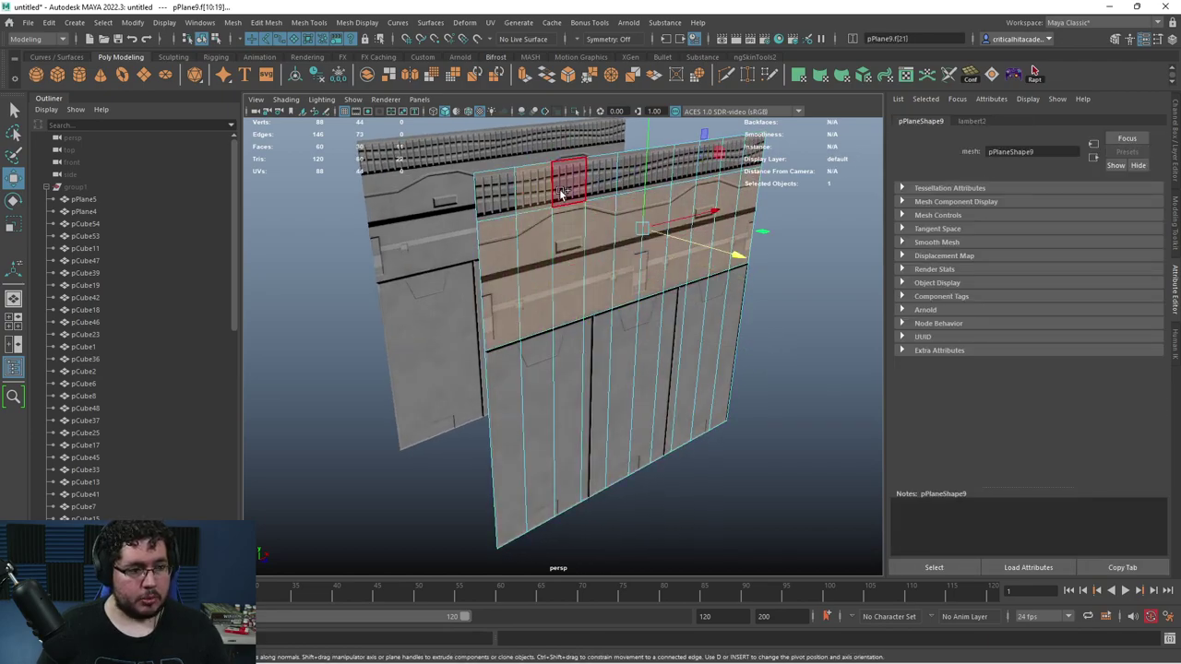
{"action": "key", "text": "Delete"}
{"action": "left_click", "coordinate": [698, 304]}
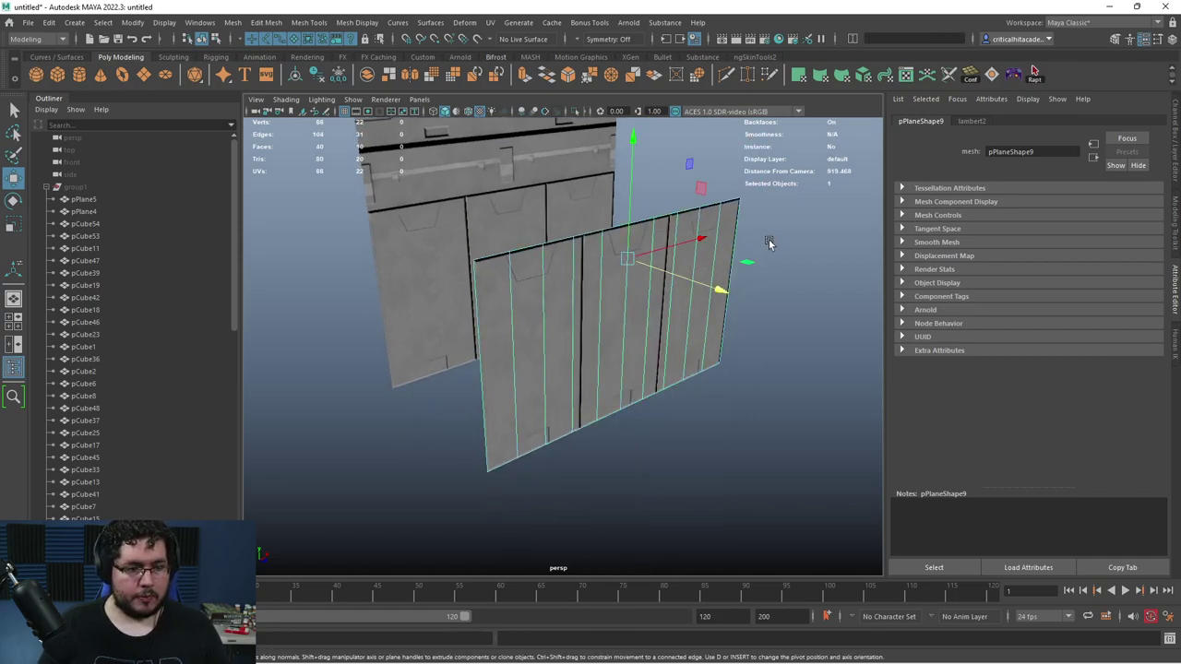
- Snap the panel strip's pivot to a vertex on its side edge and duplicate the strip
{"action": "left_click_drag", "start_coordinate": [654, 316], "coordinate": [539, 335], "text": "alt"}
{"action": "key", "text": "d"}
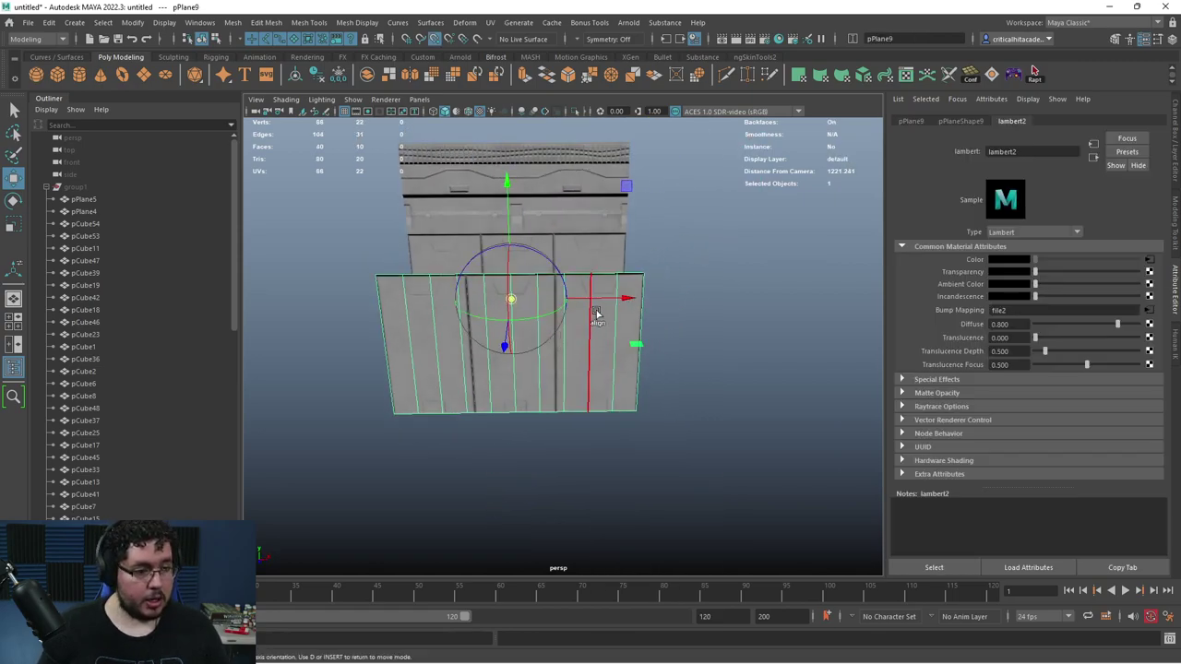
{"action": "key", "text": "v"}
{"action": "left_click_drag", "start_coordinate": [603, 299], "coordinate": [595, 303]}
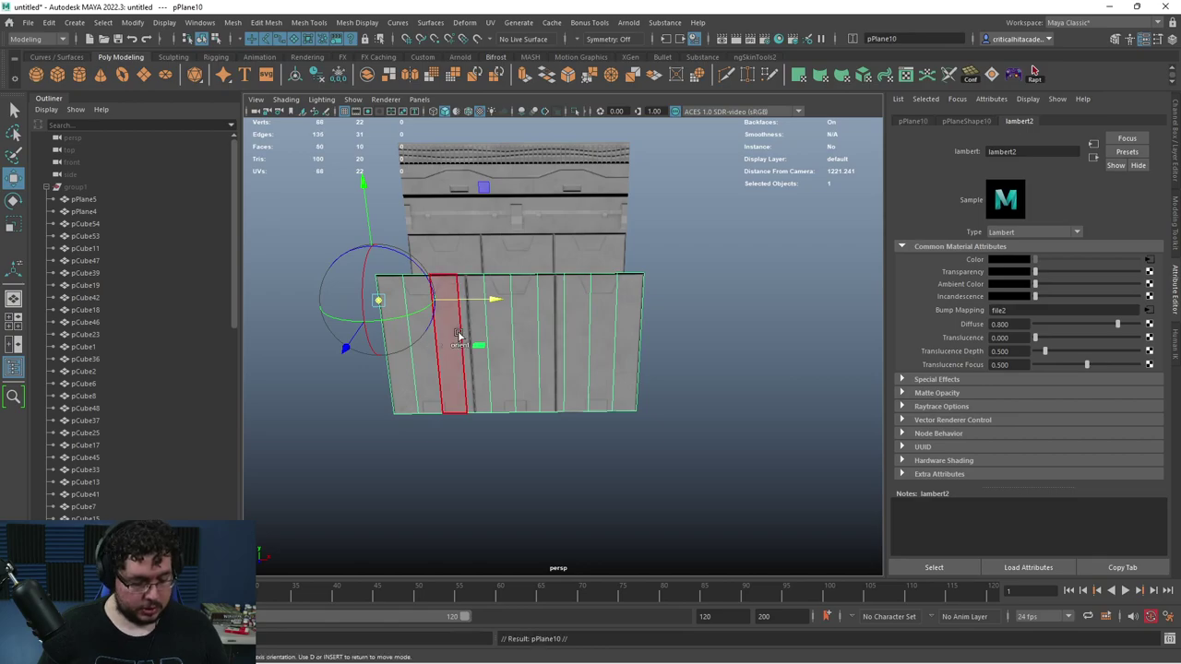
{"action": "left_click", "coordinate": [489, 295]}
{"action": "key", "text": "ctrl+shift+s"}
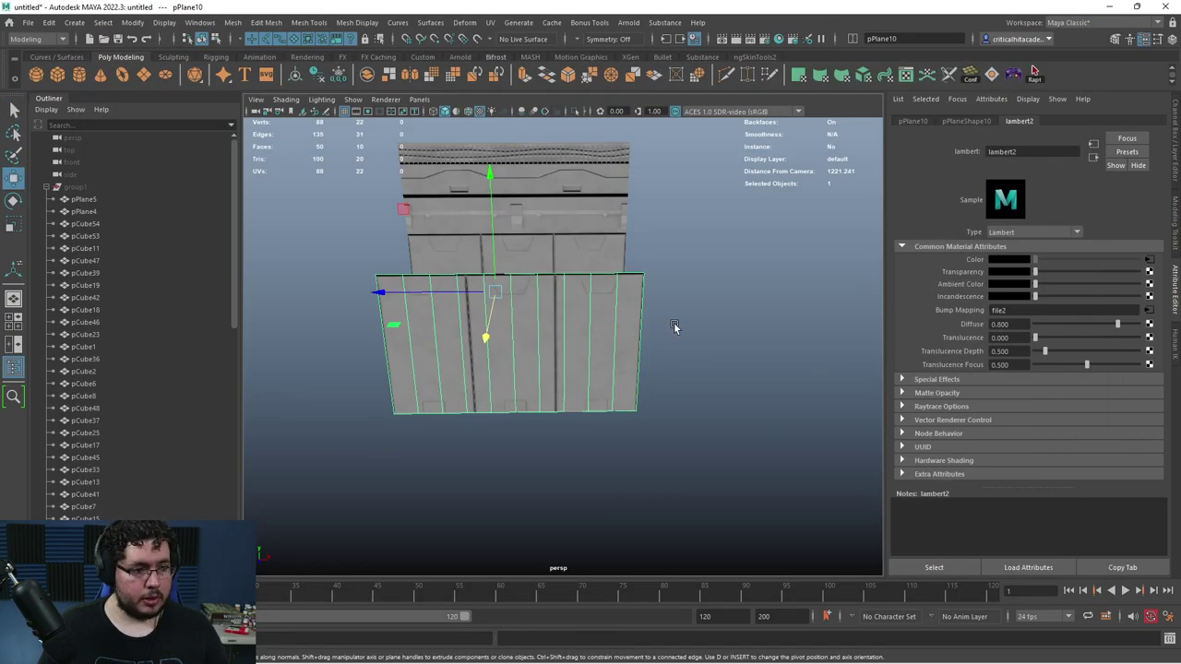
{"action": "key", "text": "ctrl+z"}
{"action": "left_click", "coordinate": [572, 357]}
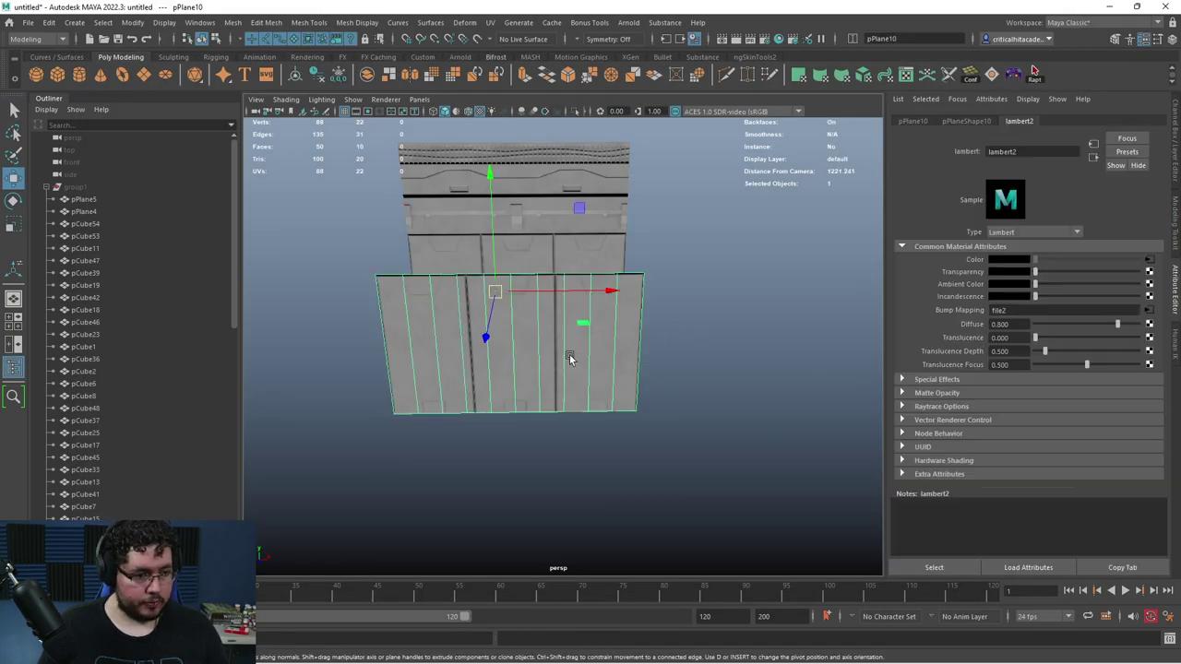
{"action": "key", "text": "ctrl+z"}
{"action": "left_click", "coordinate": [517, 397]}
{"action": "left_click_drag", "start_coordinate": [596, 390], "coordinate": [643, 309], "text": "alt"}
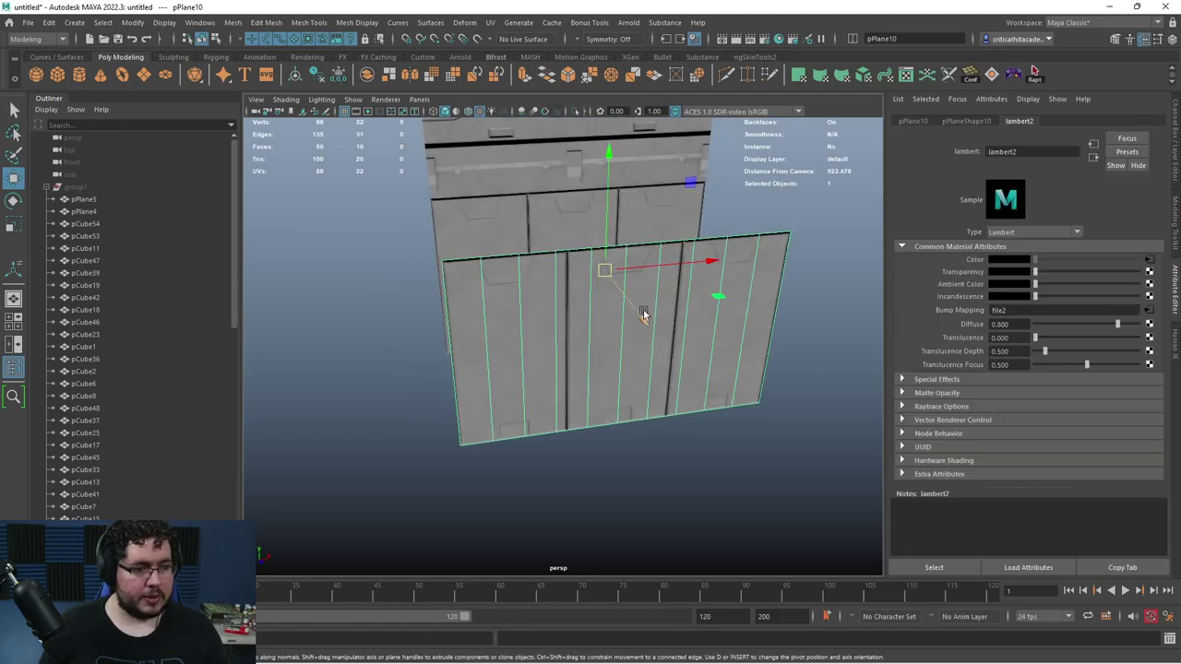
- Try adding a nonlinear Bend deformer to the single copied panel strip with a curvature of 180
{"action": "left_click", "coordinate": [466, 23]}
{"action": "mouse_move", "coordinate": [595, 249]}
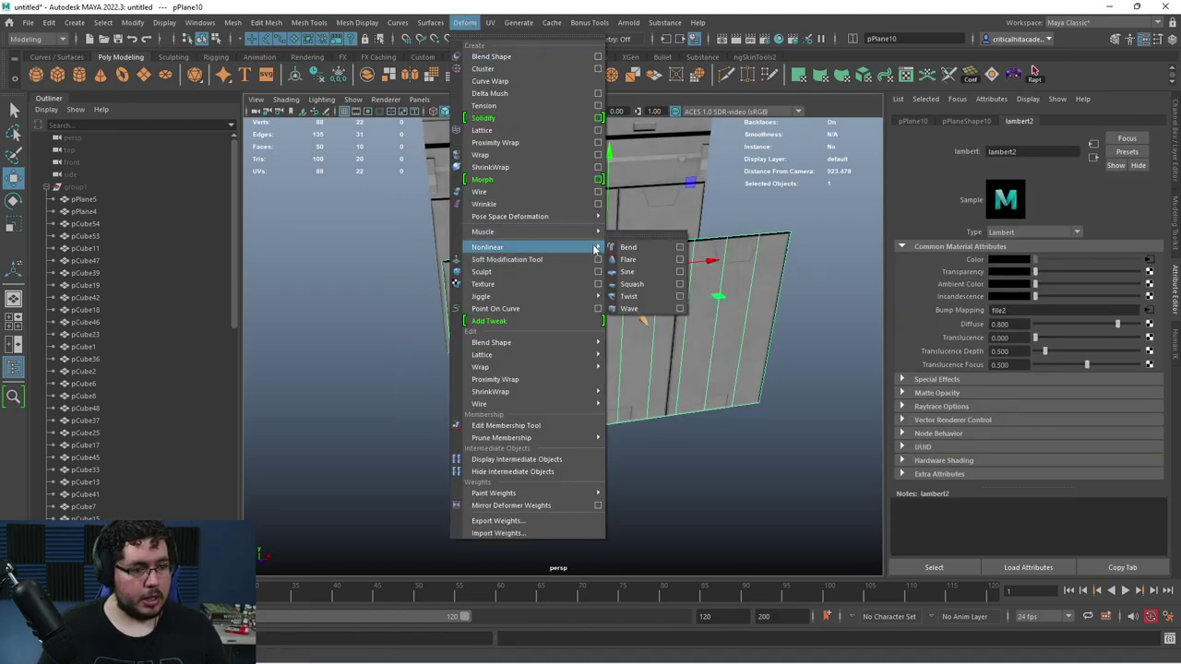
{"action": "left_click", "coordinate": [654, 251]}
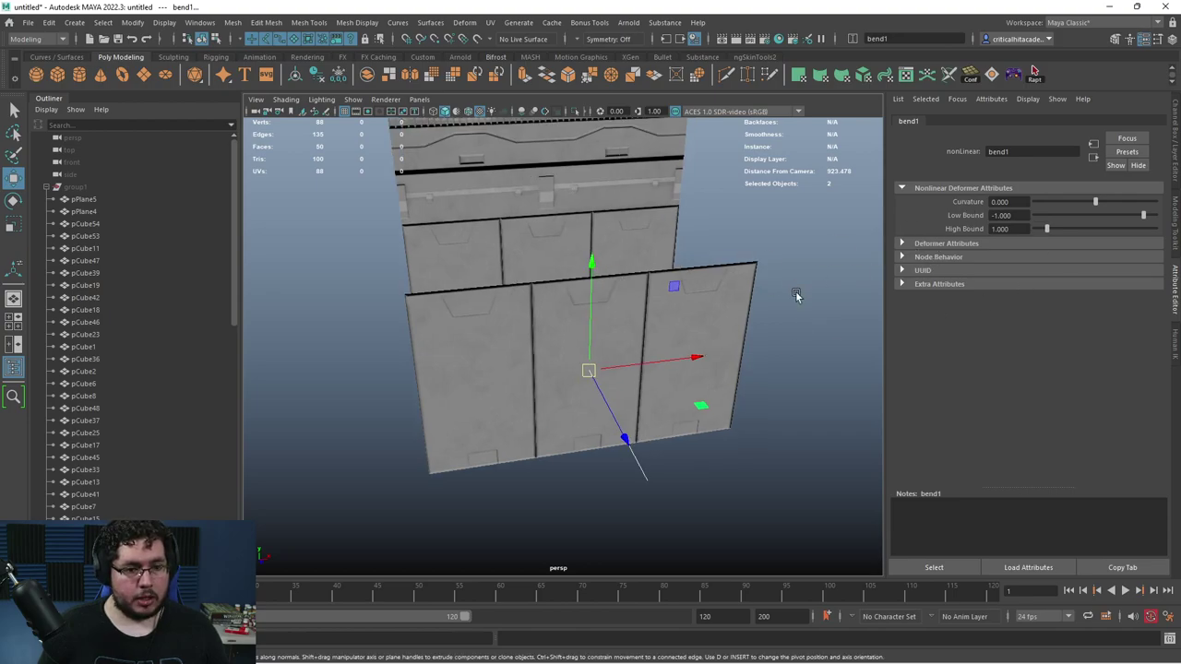
{"action": "key", "text": "ctrl+a"}
{"action": "left_click", "coordinate": [1098, 292]}
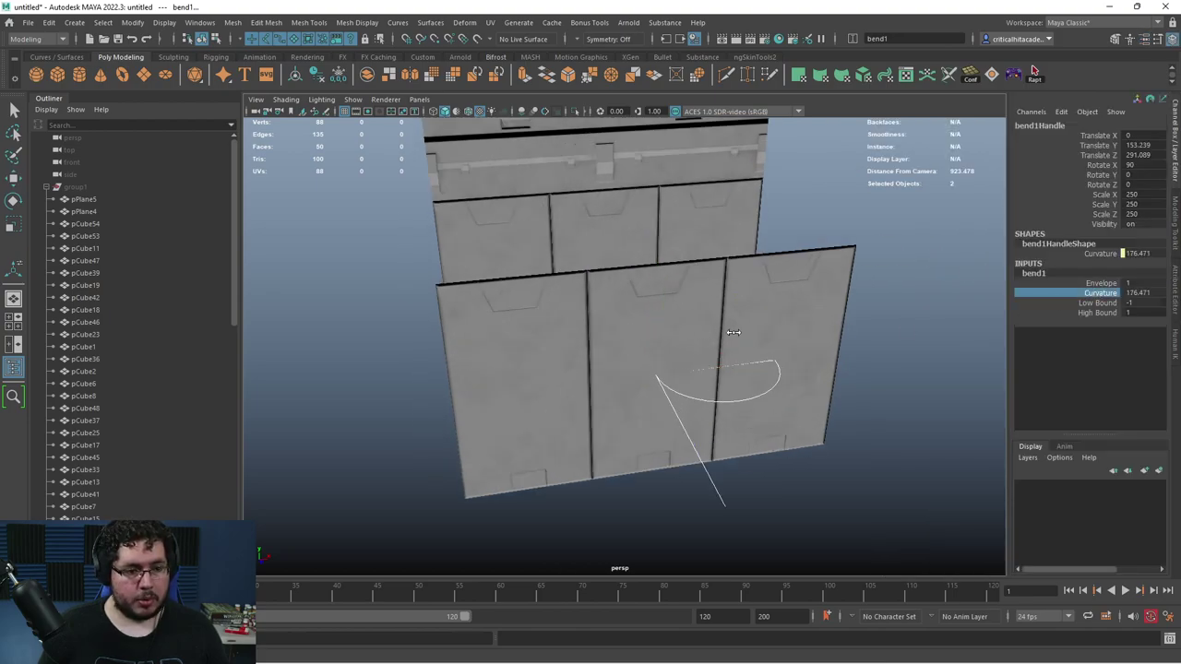
- Rotate the bend handle about its Y axis to roll the single strip into a tube
{"action": "left_click_drag", "start_coordinate": [801, 383], "coordinate": [749, 392], "text": "alt"}
{"action": "key", "text": "e"}
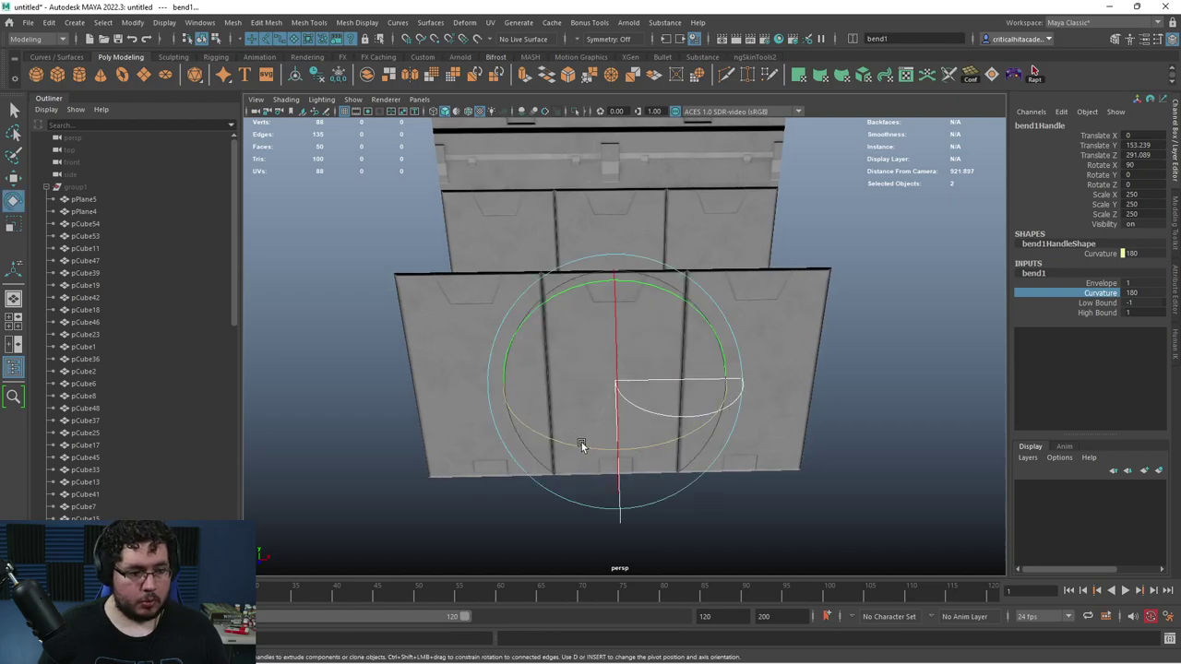
{"action": "left_click_drag", "start_coordinate": [587, 448], "coordinate": [819, 385]}
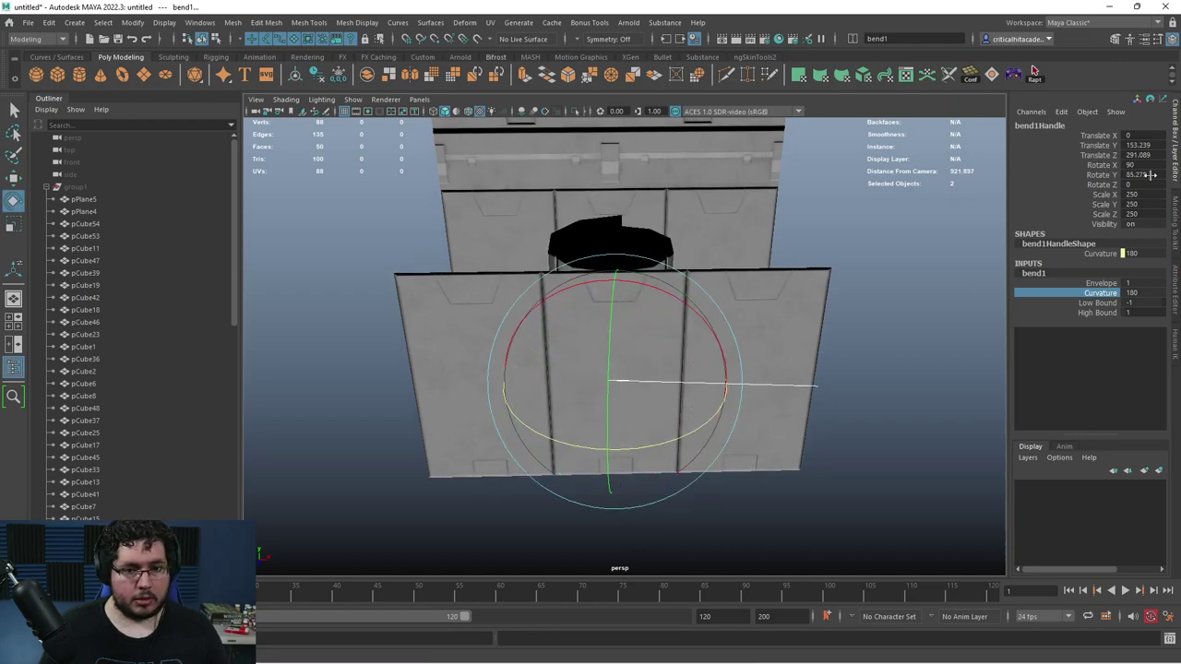
{"action": "left_click", "coordinate": [872, 310]}
- Delete the flat panel strip in front and look over the bent tube up close
{"action": "left_click", "coordinate": [809, 309]}
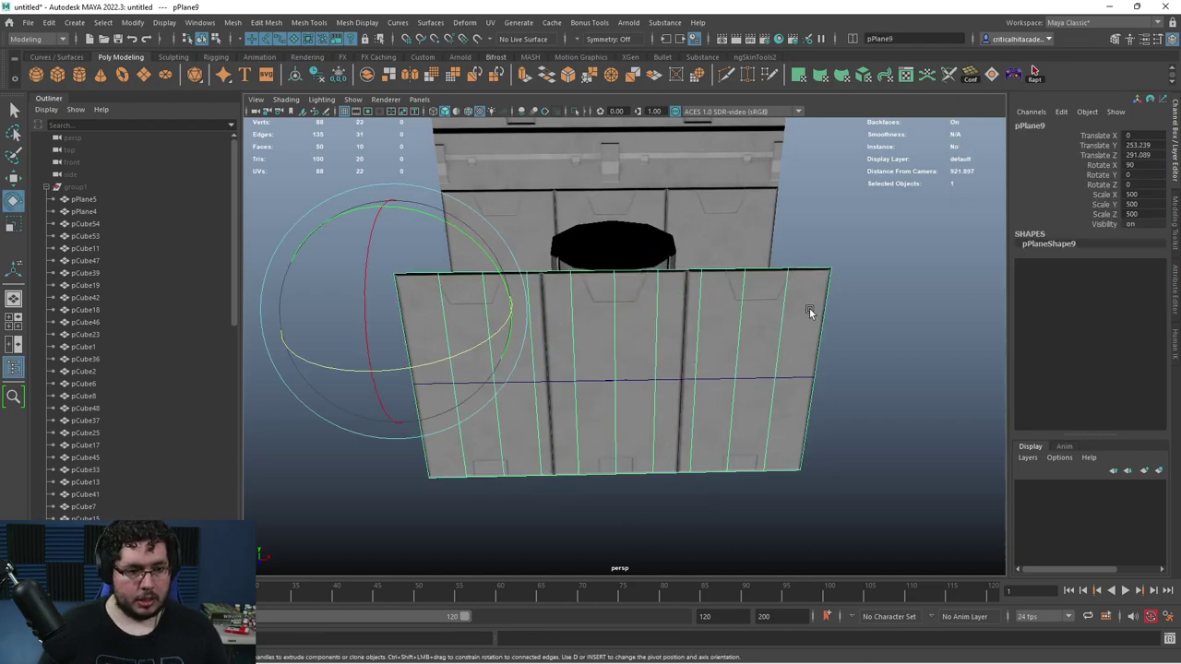
{"action": "key", "text": "Delete"}
{"action": "left_click_drag", "start_coordinate": [809, 309], "coordinate": [734, 400], "text": "alt"}
{"action": "scroll", "coordinate": [769, 260], "scroll_direction": "up", "scroll_amount": 3}
{"action": "left_click", "coordinate": [769, 261]}
{"action": "scroll", "coordinate": [733, 399], "scroll_direction": "up", "scroll_amount": 1}
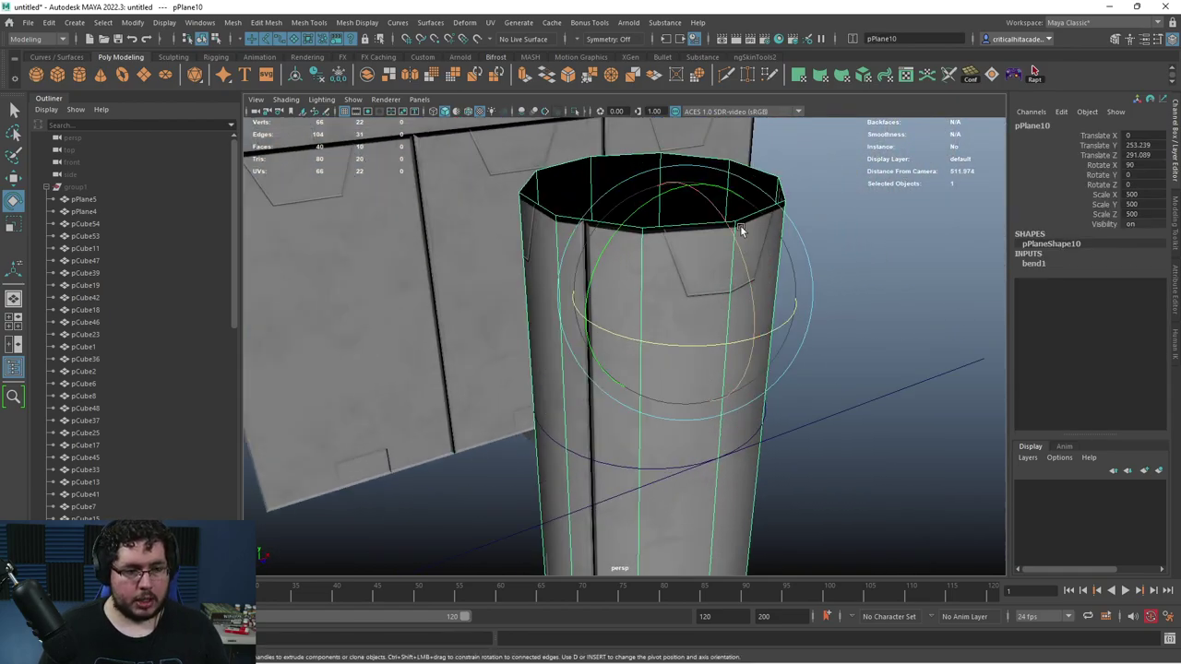
{"action": "scroll", "coordinate": [771, 284], "scroll_direction": "down", "scroll_amount": 4}
- Undo the deletion of the flat panel strip
{"action": "left_click", "coordinate": [825, 343]}
{"action": "key", "text": "ctrl+z"}
{"action": "key", "text": "ctrl+z"}
{"action": "key", "text": "ctrl+z"}
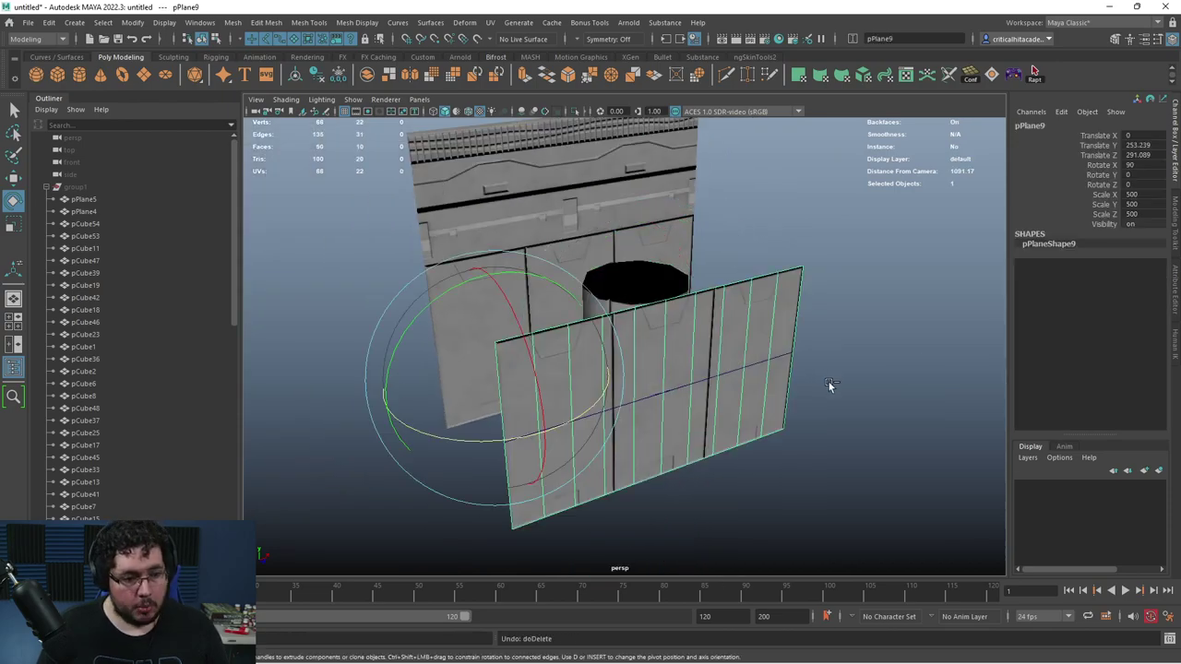
{"action": "left_click", "coordinate": [833, 384]}
{"action": "left_click", "coordinate": [791, 358]}
- Examine the roundness and panel seams of the bent tube beside the flat strip from behind
{"action": "mouse_move", "coordinate": [791, 358]}
{"action": "left_mouse_down", "text": "alt"}
{"action": "mouse_move", "coordinate": [876, 283]}
{"action": "mouse_move", "coordinate": [775, 328]}
{"action": "mouse_move", "coordinate": [717, 297]}
{"action": "mouse_move", "coordinate": [799, 347]}
{"action": "left_mouse_up", "text": "alt"}
{"action": "left_click", "coordinate": [876, 283]}
{"action": "scroll", "coordinate": [775, 327], "scroll_direction": "up", "scroll_amount": 4}
{"action": "left_click", "coordinate": [718, 297]}
{"action": "scroll", "coordinate": [799, 347], "scroll_direction": "down", "scroll_amount": 2}
{"action": "left_click", "coordinate": [830, 340]}
{"action": "key", "text": "ctrl+z"}
{"action": "key", "text": "ctrl+z"}
{"action": "key", "text": "ctrl+z"}
{"action": "key", "text": "ctrl+z"}
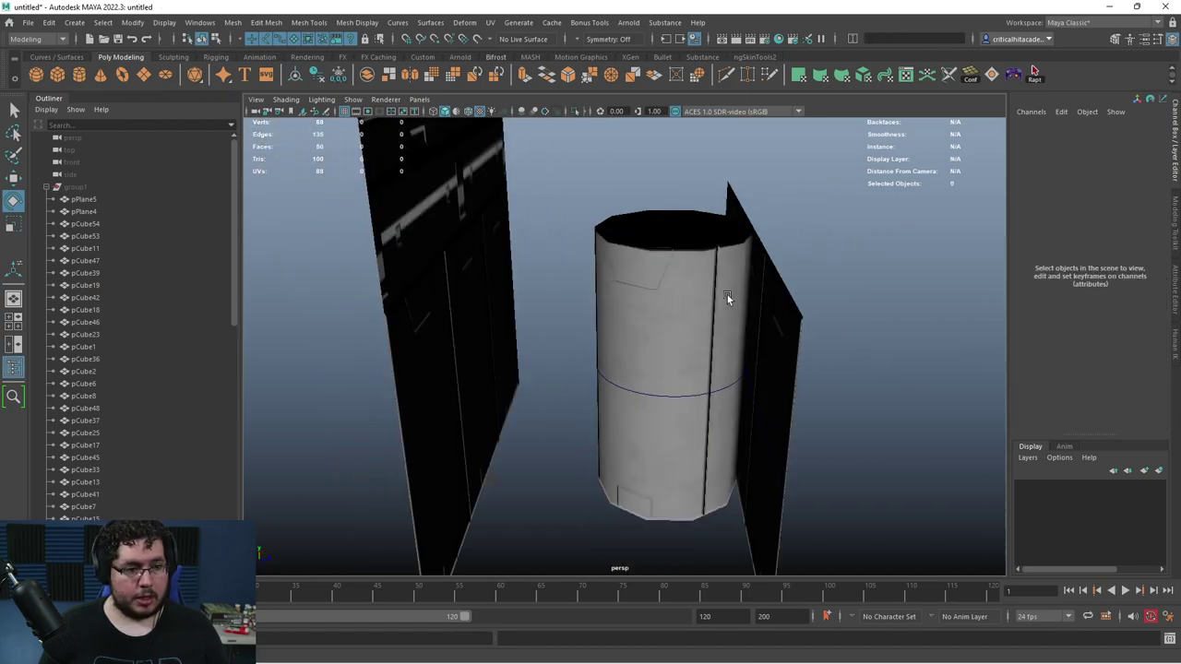
- Undo the Bend deformer and the extra pivot changes on the copied panel strip
{"action": "left_click", "coordinate": [754, 283]}
{"action": "left_click_drag", "start_coordinate": [754, 282], "coordinate": [698, 337], "text": "alt"}
{"action": "key", "text": "ctrl+d"}
{"action": "right_click_drag", "start_coordinate": [692, 342], "coordinate": [600, 347], "text": "alt"}
{"action": "key", "text": "ctrl+z"}
{"action": "key", "text": "ctrl+z"}
{"action": "key", "text": "ctrl+z"}
{"action": "key", "text": "ctrl+z"}
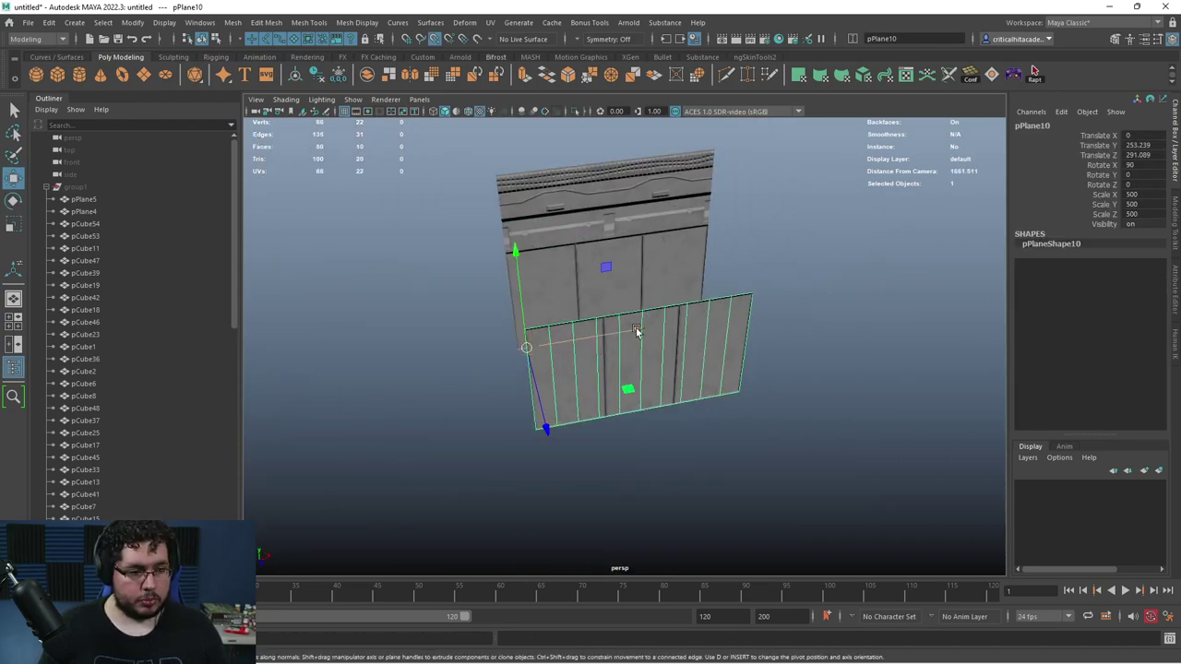
- Snap the copied panel strip end to end with the first one, at Translate X 500
{"action": "key", "text": "ctrl+z"}
{"action": "key", "text": "ctrl+z"}
{"action": "key", "text": "ctrl+z"}
{"action": "key", "text": "ctrl+z"}
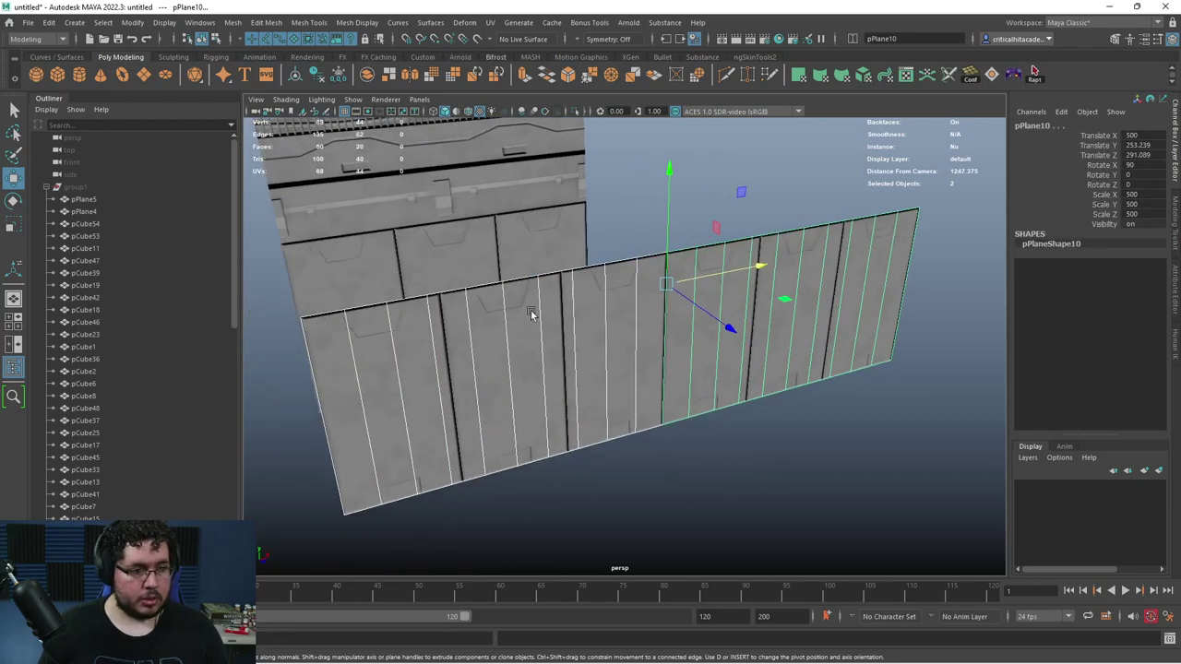
- Combine the two panel strips into one mesh and merge the vertices along their shared seam
{"action": "key", "text": "ctrl+z"}
{"action": "key", "text": "ctrl+z"}
{"action": "key", "text": "ctrl+z"}
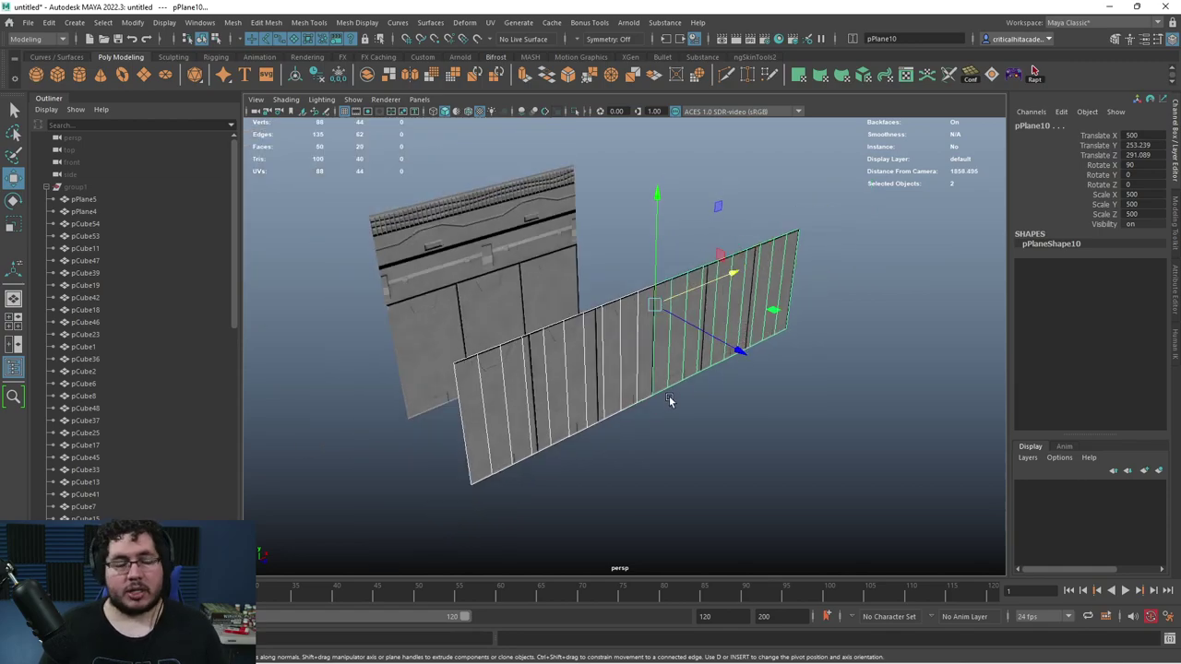
{"action": "left_click", "coordinate": [368, 78]}
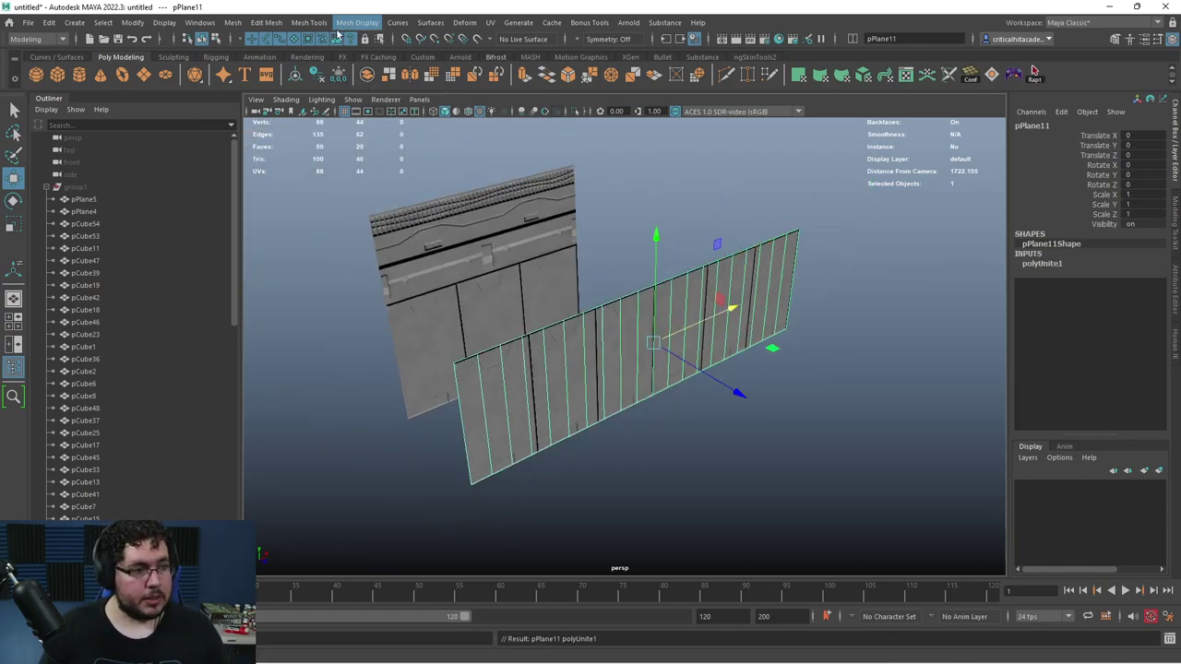
{"action": "left_click", "coordinate": [266, 22]}
{"action": "left_click", "coordinate": [281, 155]}
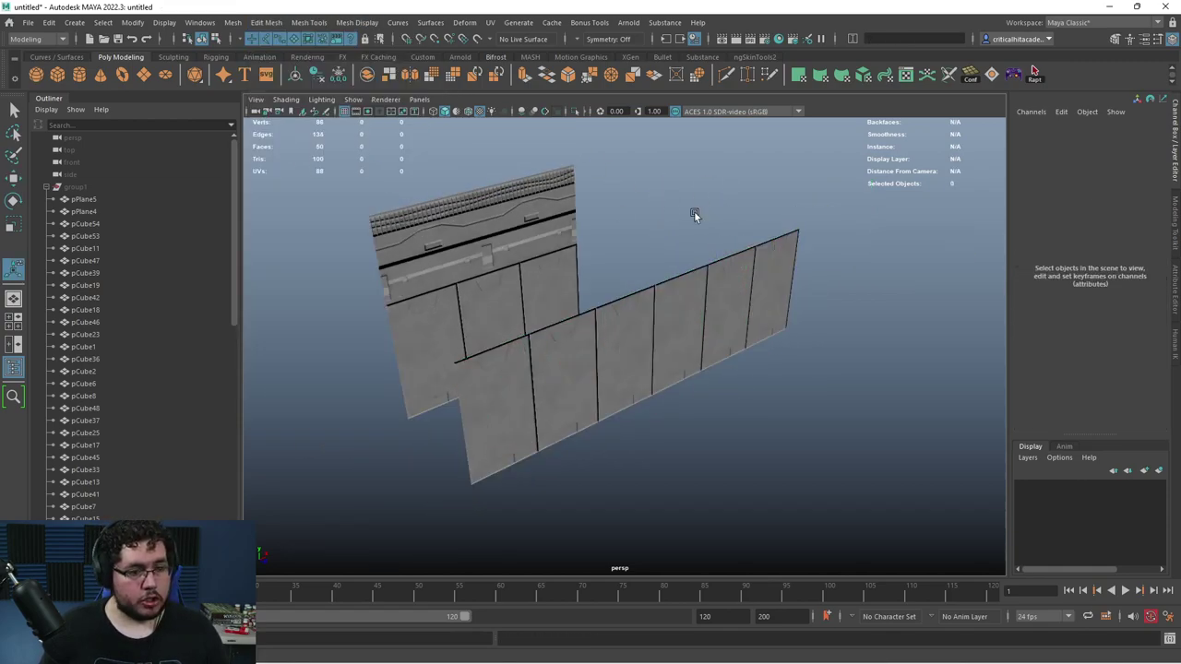
- Add a nonlinear Bend deformer to the combined strip and set its curvature to 180
{"action": "left_click", "coordinate": [465, 23]}
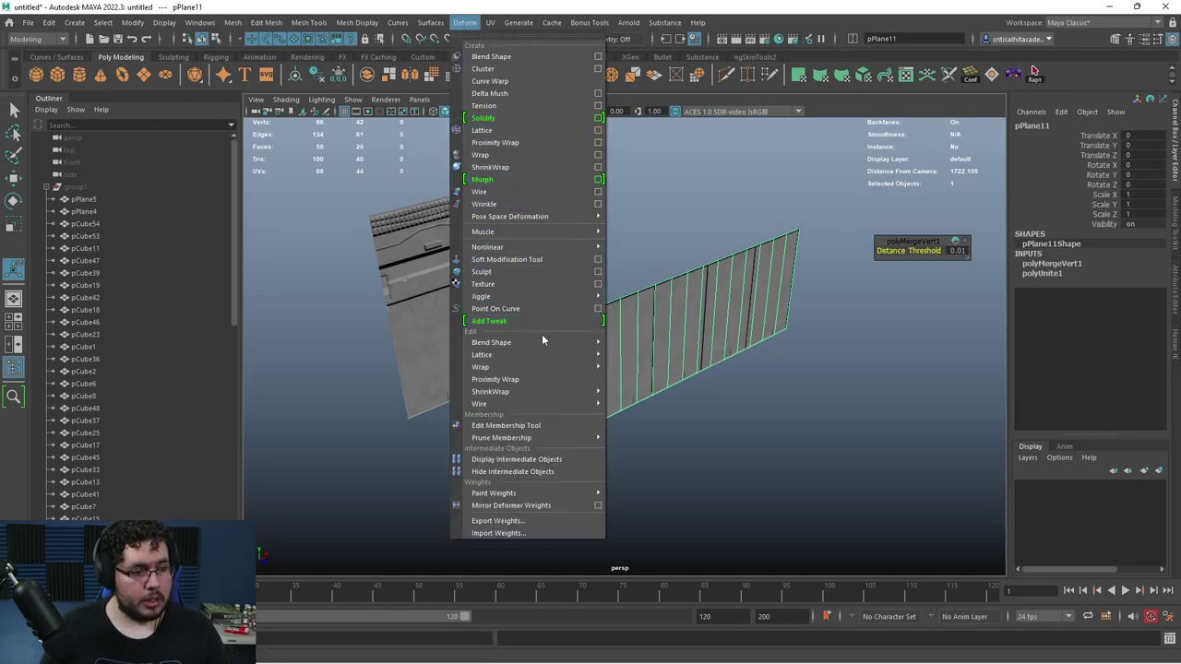
{"action": "mouse_move", "coordinate": [564, 245]}
{"action": "left_click", "coordinate": [641, 246]}
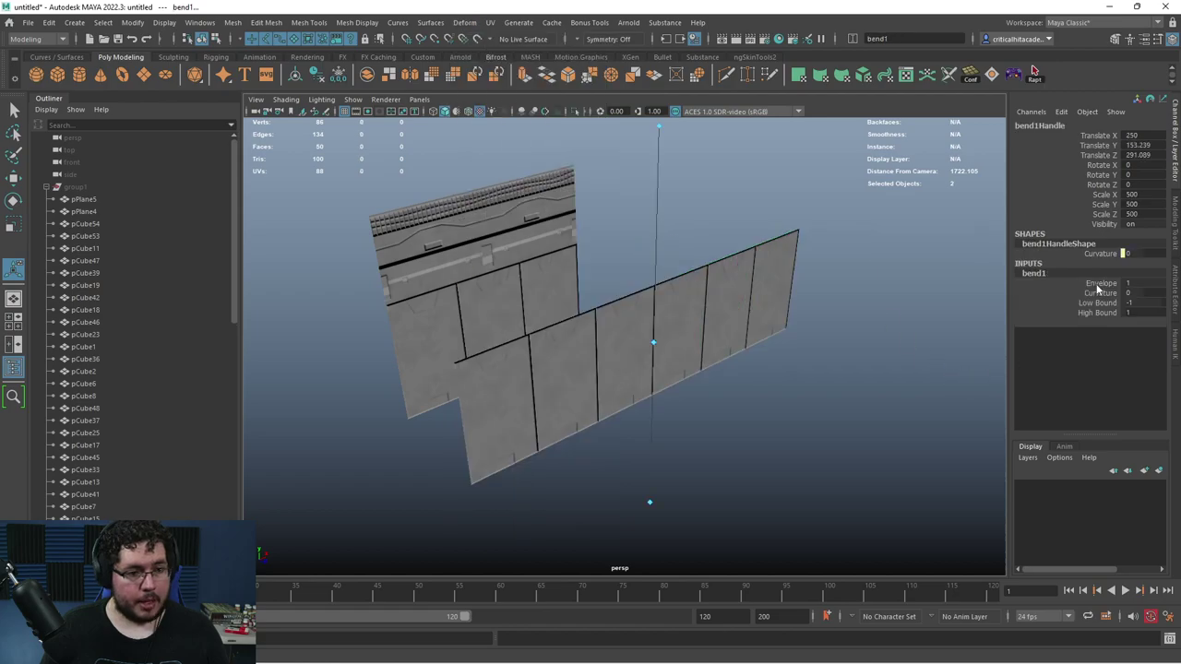
{"action": "left_click_drag", "start_coordinate": [748, 352], "coordinate": [708, 352], "text": "alt"}
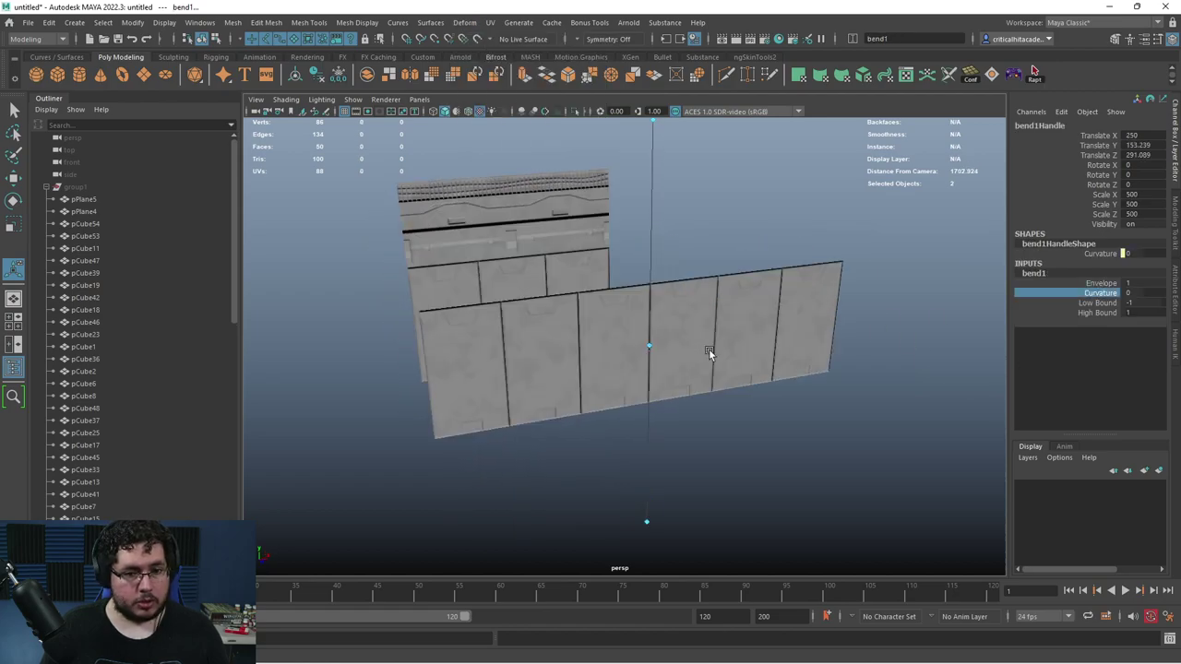
{"action": "left_click", "coordinate": [733, 329]}
{"action": "left_click", "coordinate": [654, 210]}
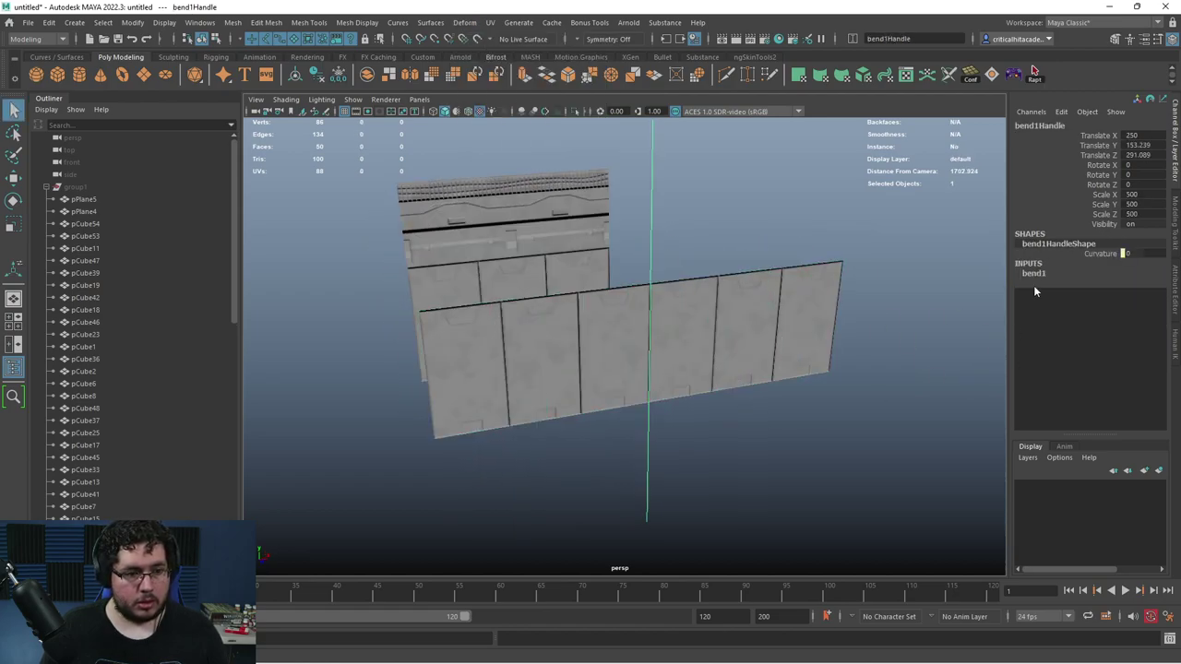
{"action": "left_click", "coordinate": [1028, 274]}
{"action": "middle_click_drag", "start_coordinate": [780, 320], "coordinate": [909, 319]}
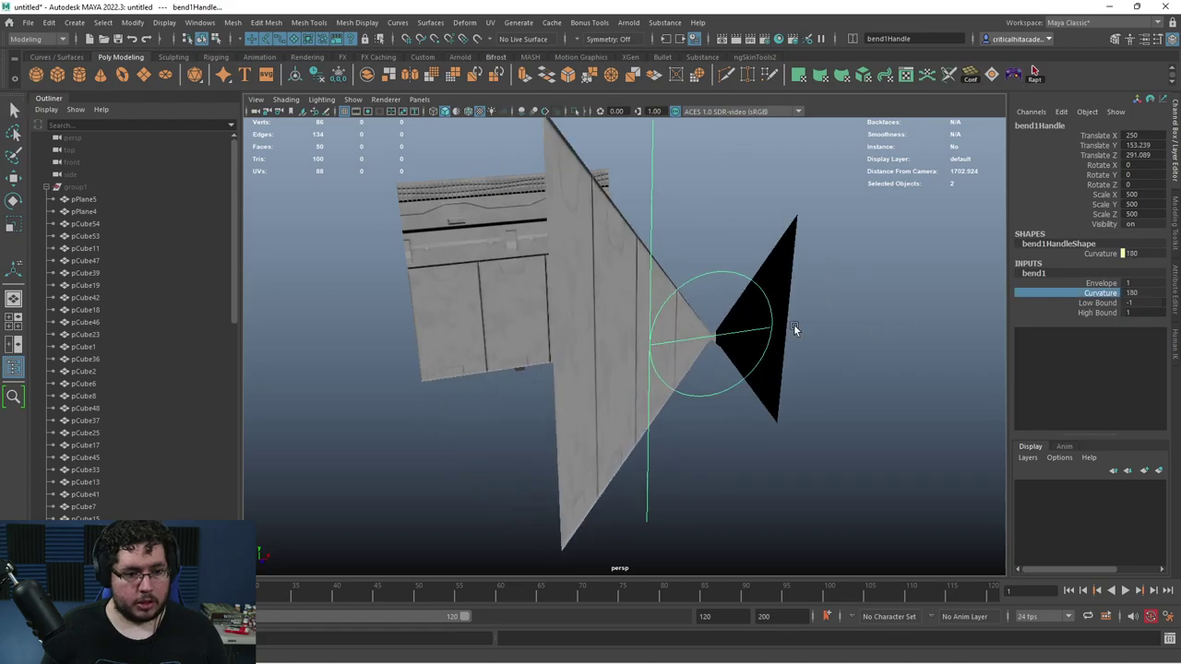
- Rotate the bend handle to -90 on X and turn it about the vertical axis to roll the strip into a cylinder, and select the cylinder
{"action": "key", "text": "e"}
{"action": "left_click_drag", "start_coordinate": [668, 265], "coordinate": [640, 242]}
{"action": "key", "text": "ctrl+z"}
{"action": "right_click", "coordinate": [669, 325], "text": "ctrl+shift"}
{"action": "left_click", "coordinate": [709, 343]}
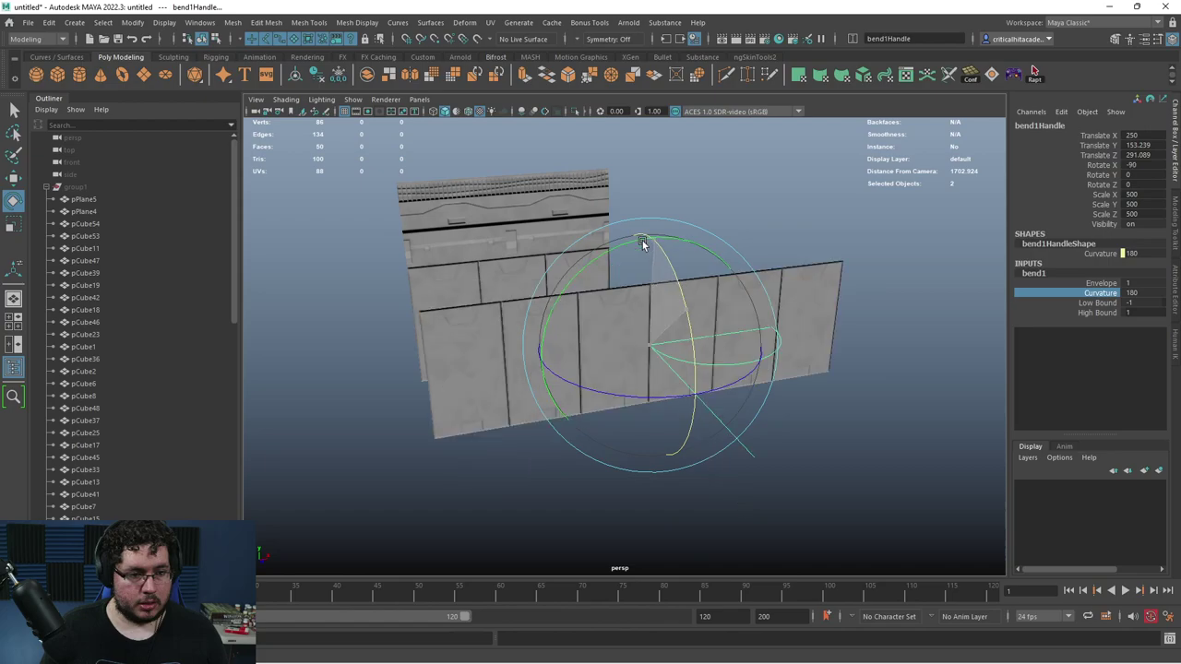
{"action": "left_click_drag", "start_coordinate": [617, 399], "coordinate": [784, 397]}
{"action": "left_click", "coordinate": [843, 400]}
{"action": "left_click_drag", "start_coordinate": [620, 288], "coordinate": [617, 304], "text": "alt"}
{"action": "left_click", "coordinate": [618, 307]}
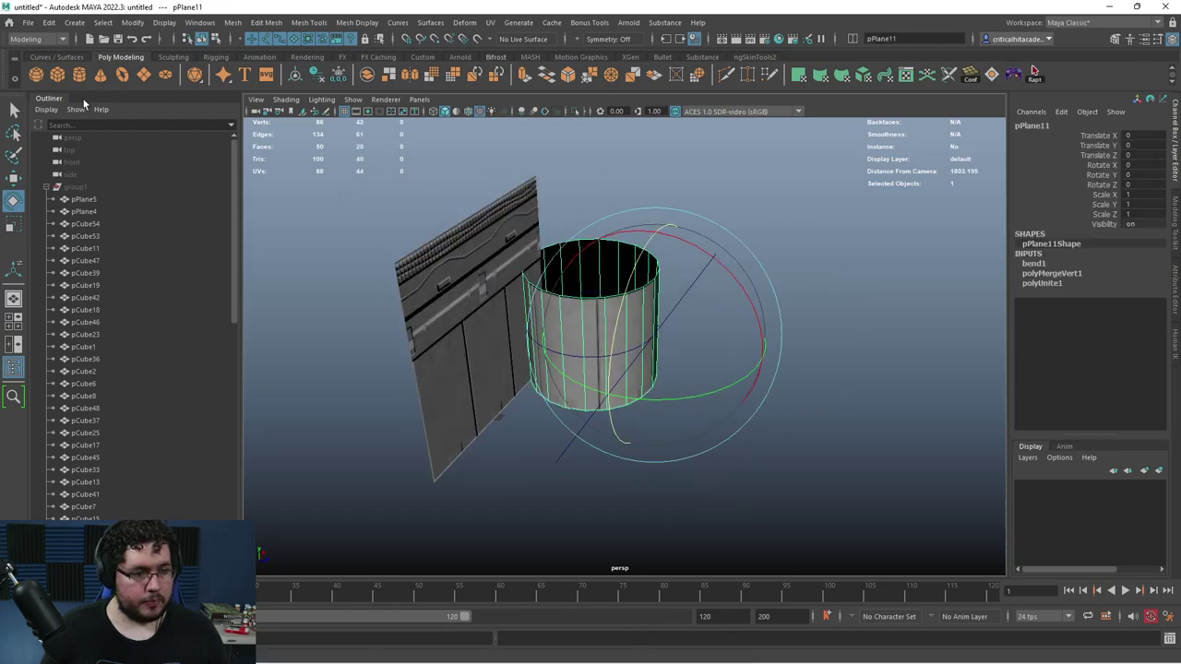
- Delete the cylinder's construction history and move it away from the plane, to Translate Z about 314
{"action": "left_click", "coordinate": [317, 76]}
{"action": "key", "text": "w"}
{"action": "left_click_drag", "start_coordinate": [709, 356], "coordinate": [815, 385]}
{"action": "left_click", "coordinate": [908, 364]}
{"action": "left_click", "coordinate": [815, 386]}
- Merge the cylinder's overlapping seam vertices with a distance threshold of 0.01
{"action": "left_click", "coordinate": [233, 23]}
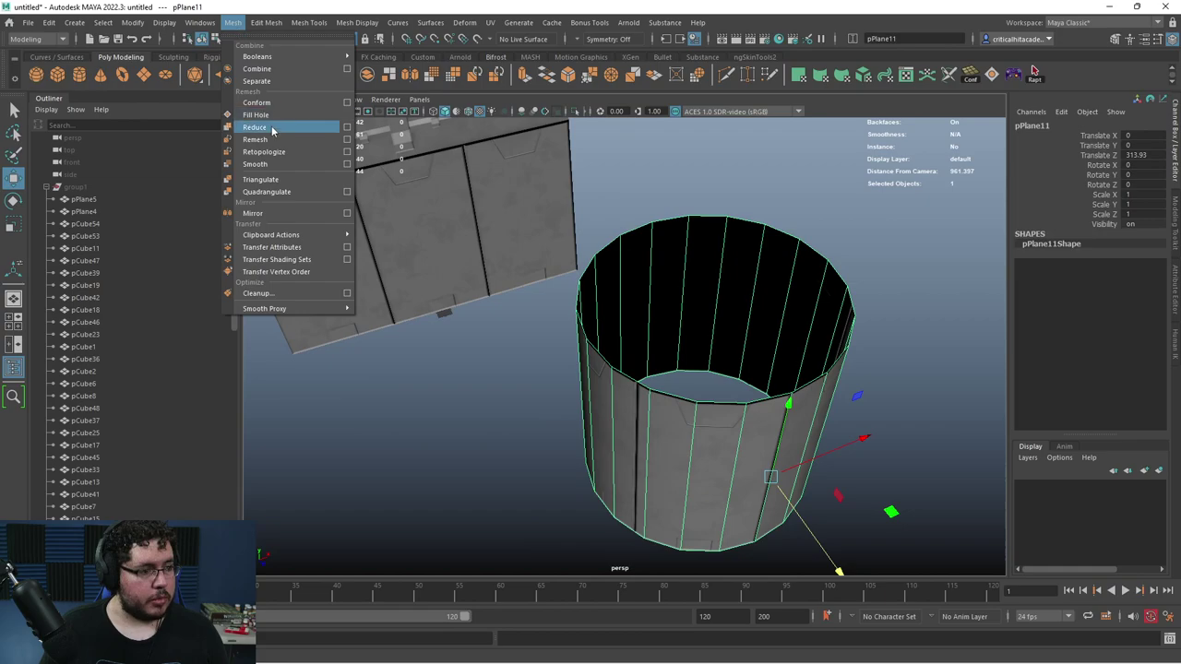
{"action": "mouse_move", "coordinate": [268, 28]}
{"action": "left_click", "coordinate": [289, 155]}
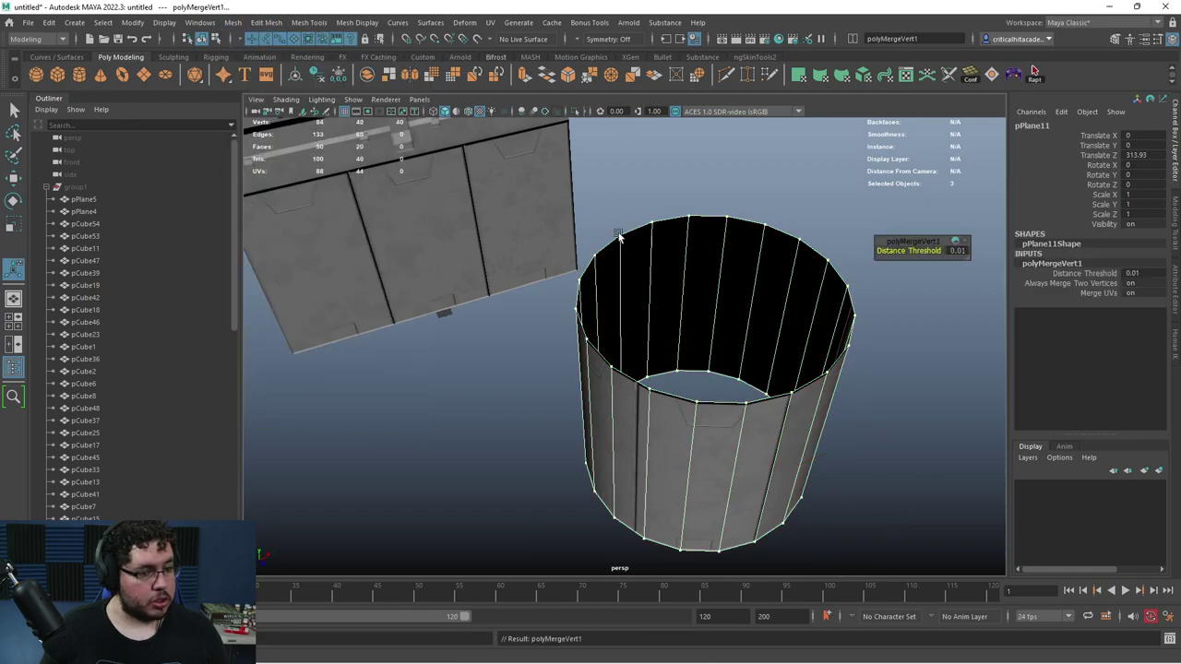
{"action": "left_click_drag", "start_coordinate": [701, 304], "coordinate": [516, 266], "text": "alt"}
{"action": "left_click", "coordinate": [601, 427]}
- Duplicate the full textured plane and move the copy forward to Translate Z about 737
{"action": "left_click", "coordinate": [542, 215]}
{"action": "left_click_drag", "start_coordinate": [597, 305], "coordinate": [808, 280], "text": "alt"}
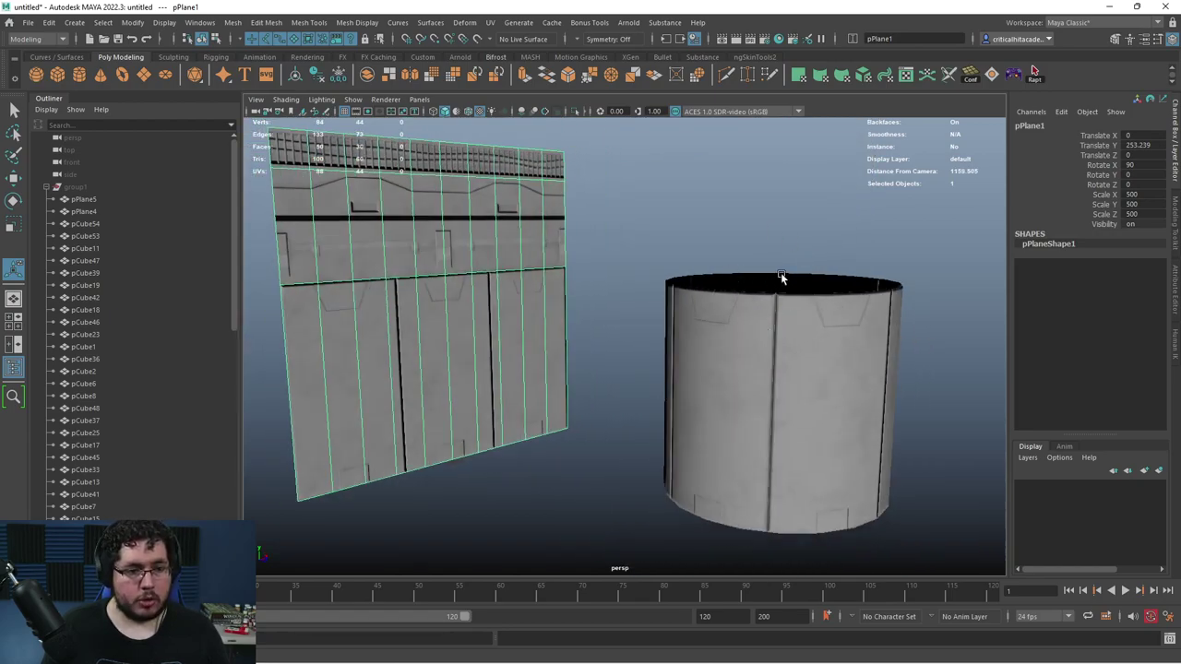
{"action": "scroll", "coordinate": [415, 229], "scroll_direction": "down", "scroll_amount": 5}
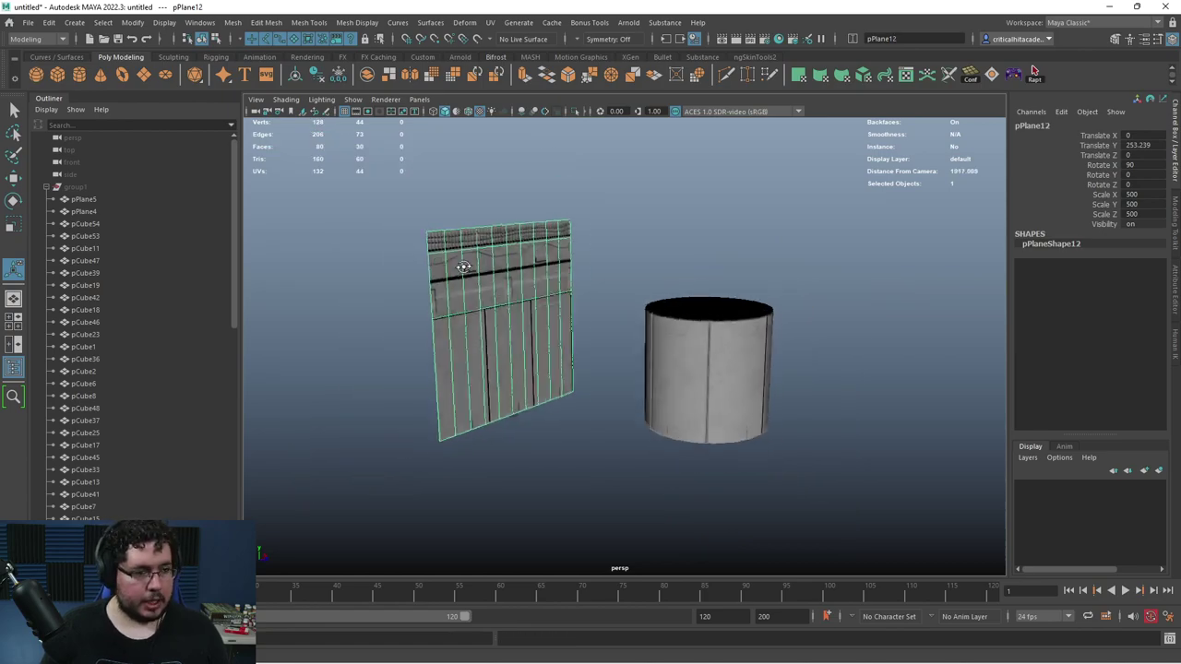
{"action": "key", "text": "ctrl+d"}
{"action": "key", "text": "w"}
{"action": "left_click_drag", "start_coordinate": [600, 340], "coordinate": [672, 329]}
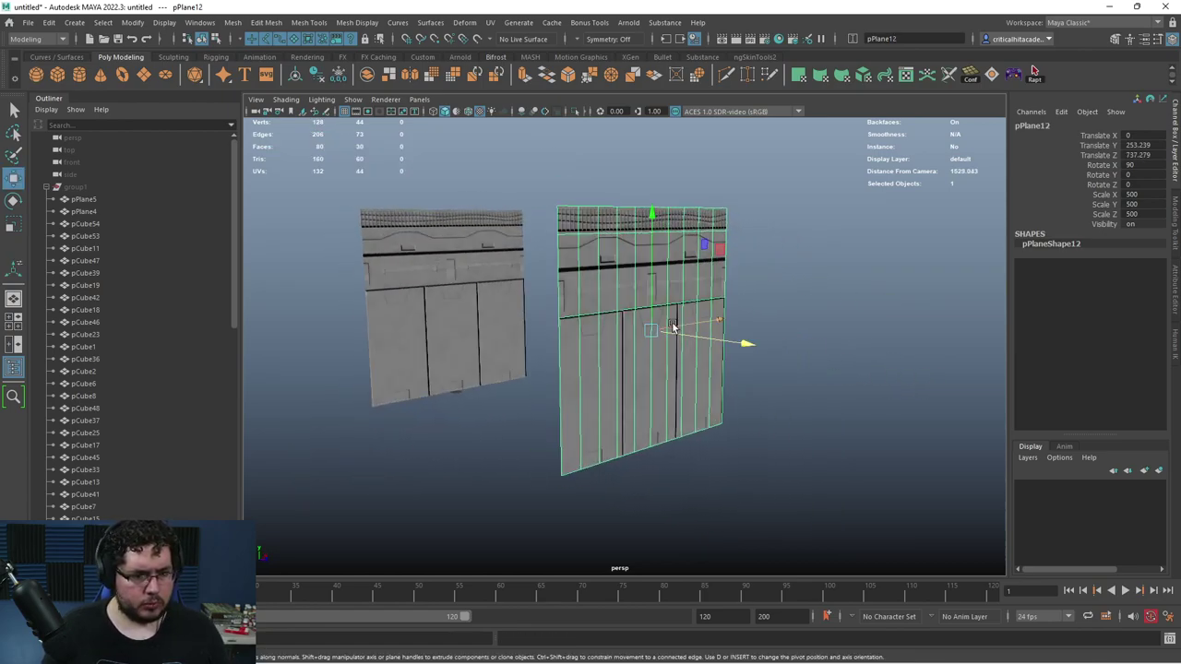
- Delete the lower panel row and the top grille row of faces from the duplicated plane
{"action": "right_click_drag", "start_coordinate": [671, 330], "coordinate": [683, 360]}
{"action": "left_click", "coordinate": [568, 360]}
{"action": "double_click", "coordinate": [590, 365], "text": "shift"}
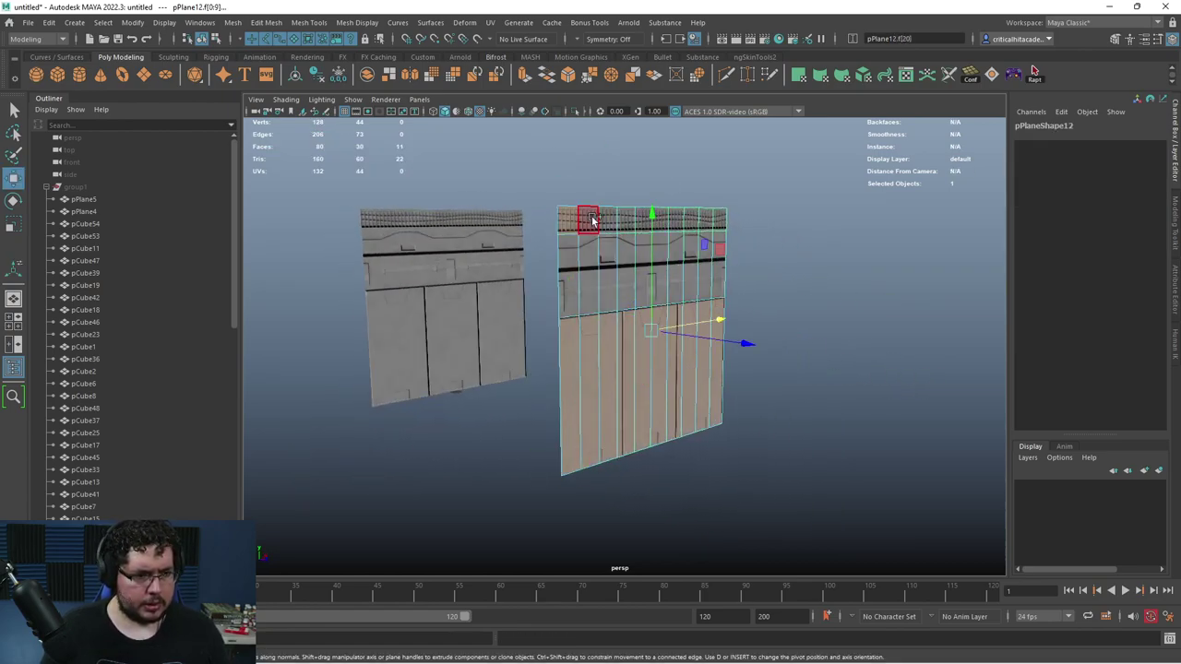
{"action": "double_click", "coordinate": [591, 218], "text": "shift"}
{"action": "key", "text": "Delete"}
{"action": "right_click_drag", "start_coordinate": [628, 265], "coordinate": [745, 190]}
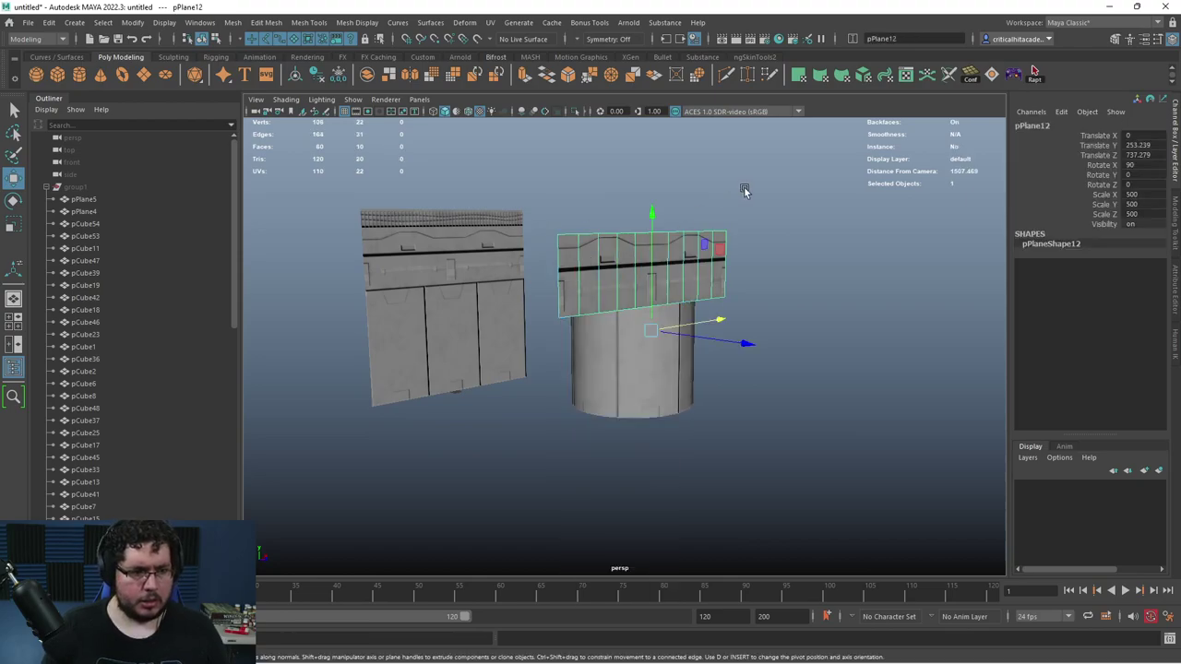
- Cut a horizontal edge loop across the duplicated strip just below its thick dark line with Multi-Cut
{"action": "middle_click_drag", "start_coordinate": [654, 263], "coordinate": [655, 316], "text": "alt"}
{"action": "scroll", "coordinate": [656, 317], "scroll_direction": "up", "scroll_amount": 4}
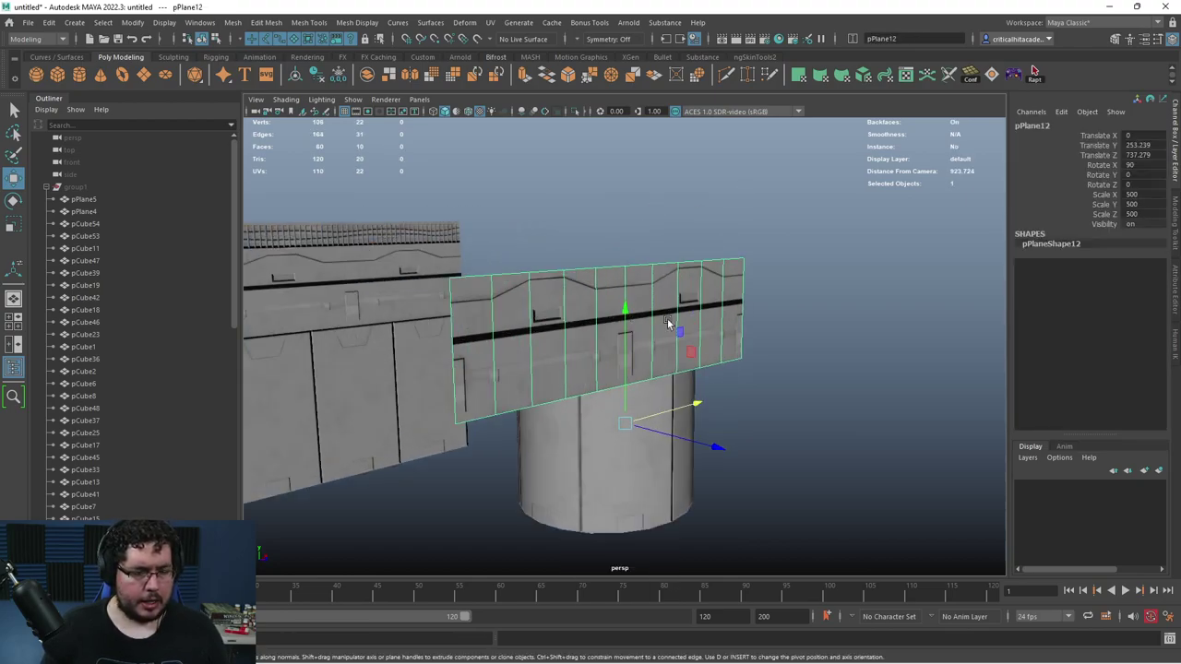
{"action": "scroll", "coordinate": [667, 319], "scroll_direction": "down", "scroll_amount": 3}
{"action": "scroll", "coordinate": [667, 319], "scroll_direction": "up", "scroll_amount": 3}
{"action": "mouse_move", "coordinate": [667, 319]}
{"action": "left_mouse_down", "text": "alt"}
{"action": "mouse_move", "coordinate": [705, 335]}
{"action": "mouse_move", "coordinate": [675, 304]}
{"action": "mouse_move", "coordinate": [677, 322]}
{"action": "left_mouse_up", "text": "alt"}
{"action": "left_click_drag", "start_coordinate": [489, 330], "coordinate": [722, 335], "text": "alt"}
{"action": "scroll", "coordinate": [648, 319], "scroll_direction": "up", "scroll_amount": 5}
{"action": "left_click_drag", "start_coordinate": [680, 288], "coordinate": [722, 309], "text": "alt"}
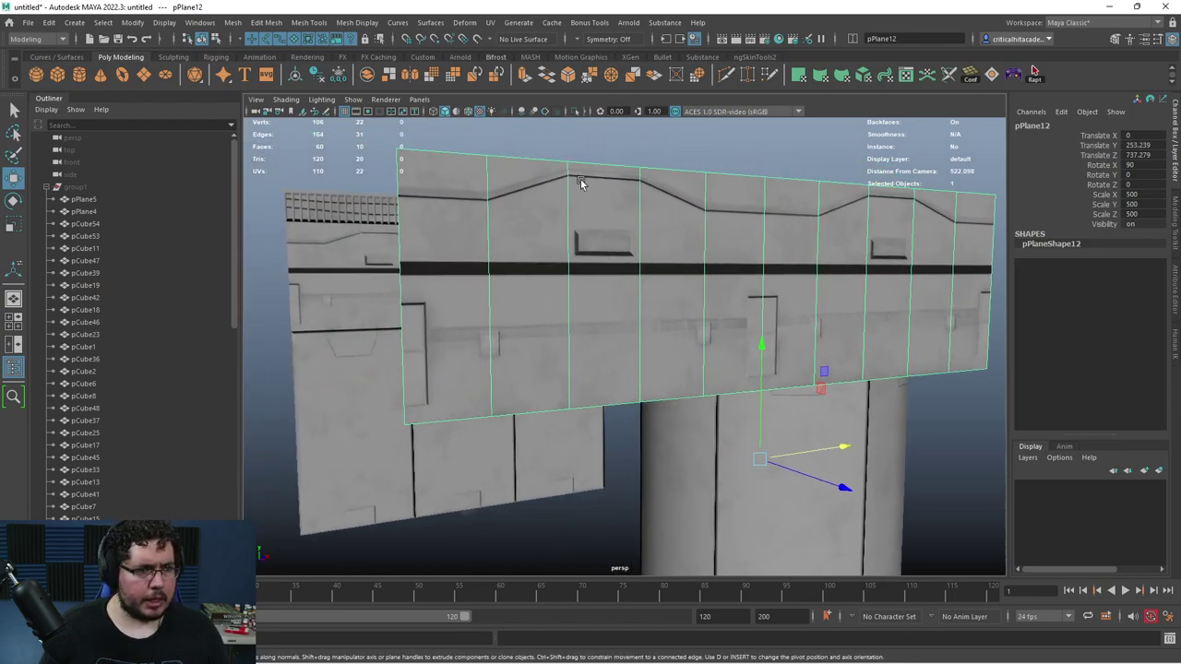
{"action": "key", "text": "ctrl+shift+x"}
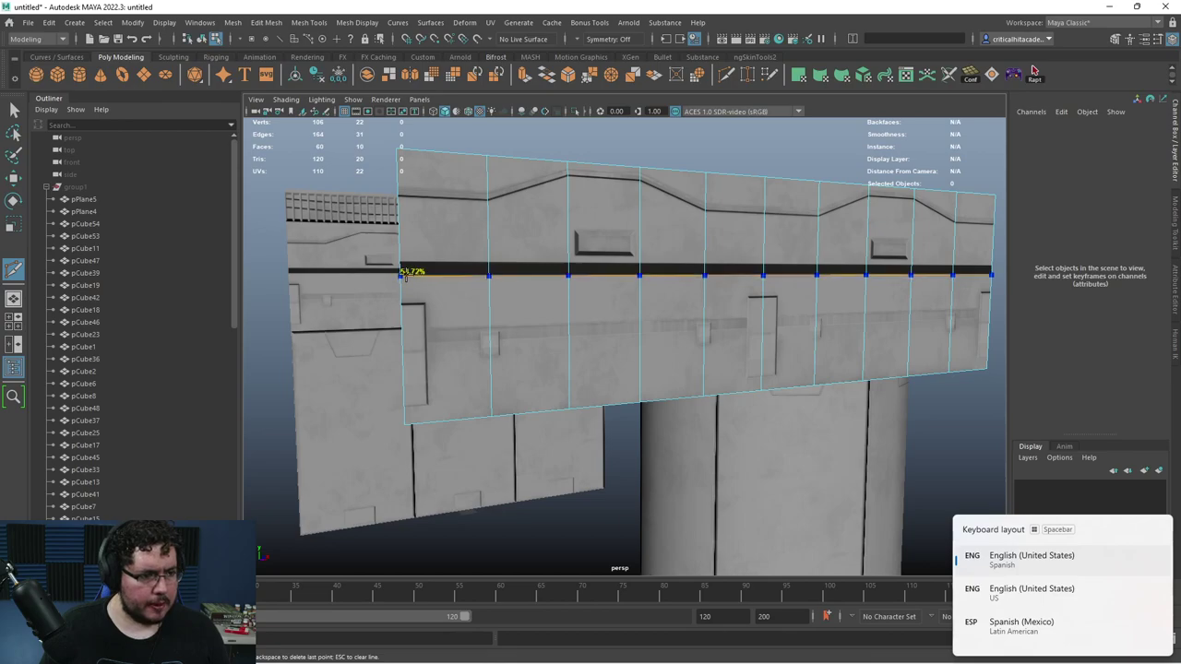
{"action": "key", "text": "q"}
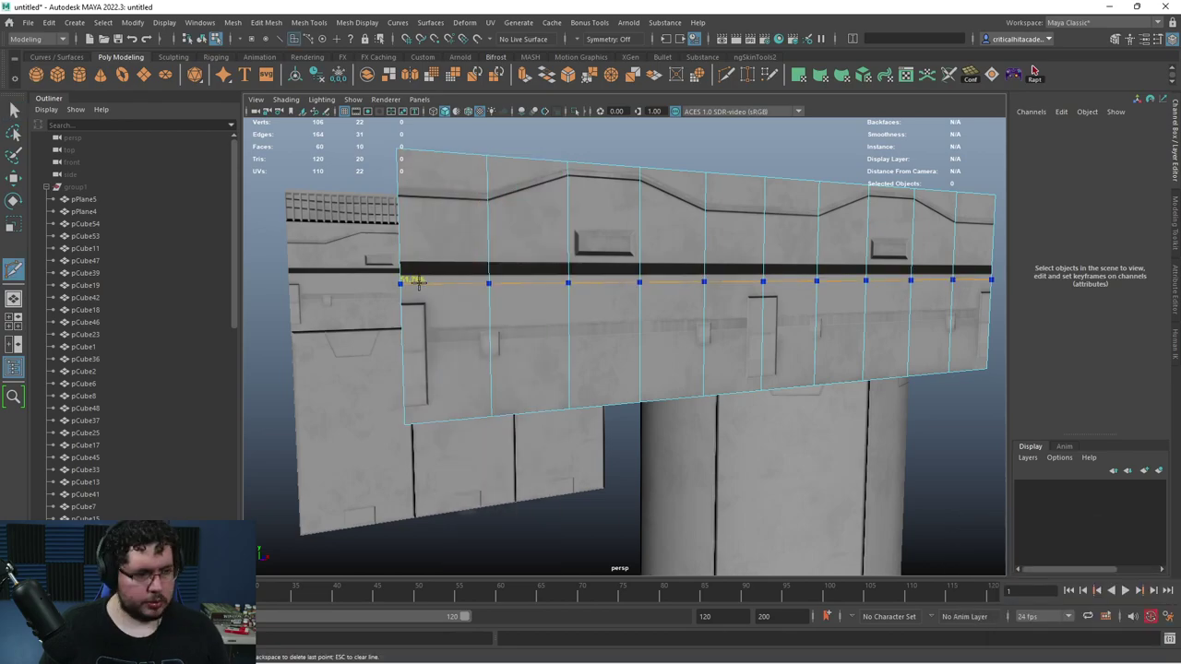
{"action": "key", "text": "q"}
- Delete the row of faces above the new edge loop and return to object selection
{"action": "right_click_drag", "start_coordinate": [469, 218], "coordinate": [461, 236]}
{"action": "left_click", "coordinate": [461, 233]}
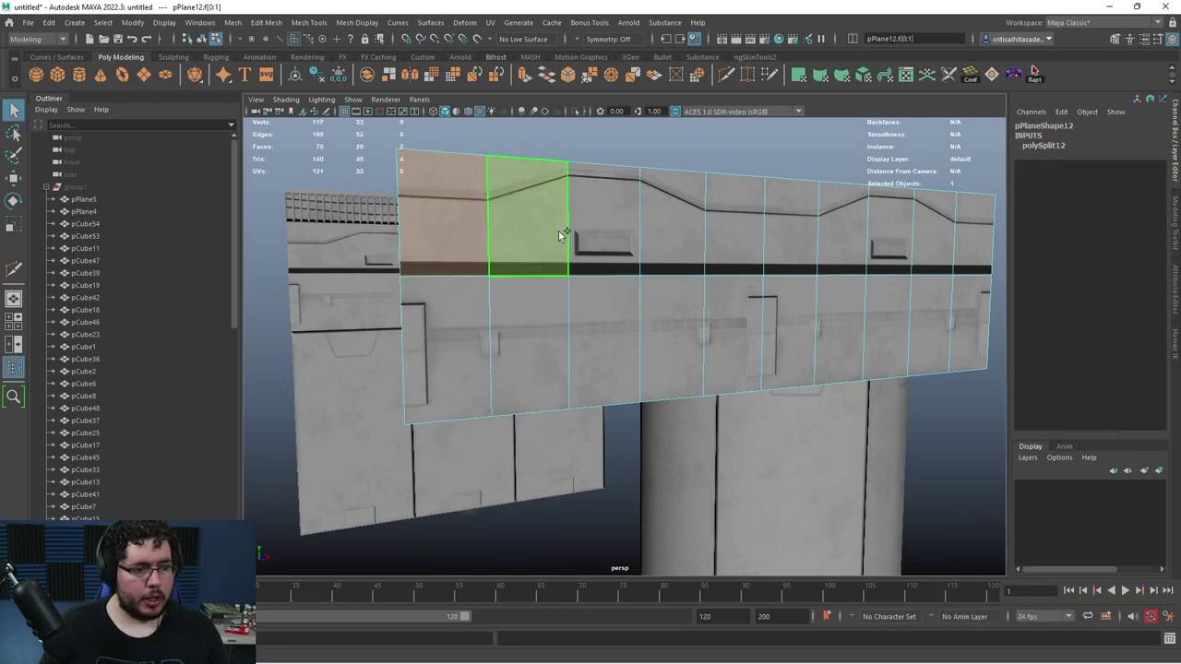
{"action": "double_click", "coordinate": [558, 231], "text": "shift"}
{"action": "key", "text": "Delete"}
{"action": "right_click_drag", "start_coordinate": [712, 286], "coordinate": [778, 211]}
{"action": "left_click", "coordinate": [778, 210]}
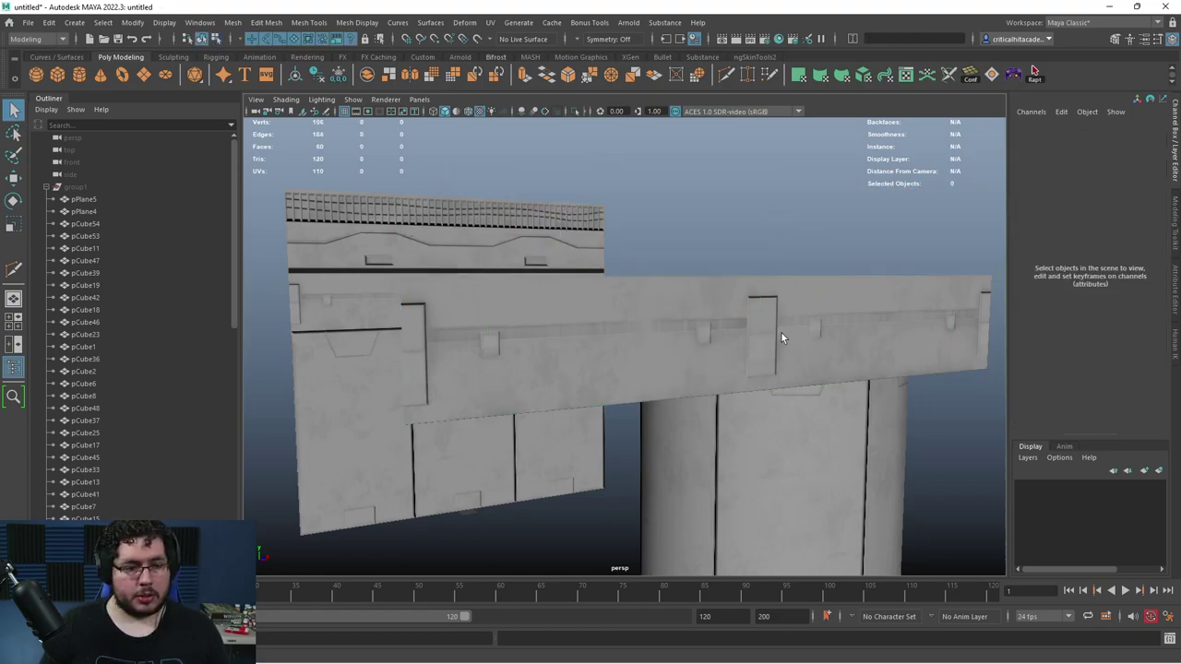
- Snap the thin strip's pivot to its lower-left corner, then duplicate the strip and snap the copy end to end
{"action": "left_click_drag", "start_coordinate": [780, 331], "coordinate": [683, 329], "text": "alt"}
{"action": "left_click", "coordinate": [638, 327]}
{"action": "right_click_drag", "start_coordinate": [683, 328], "coordinate": [696, 280], "text": "alt"}
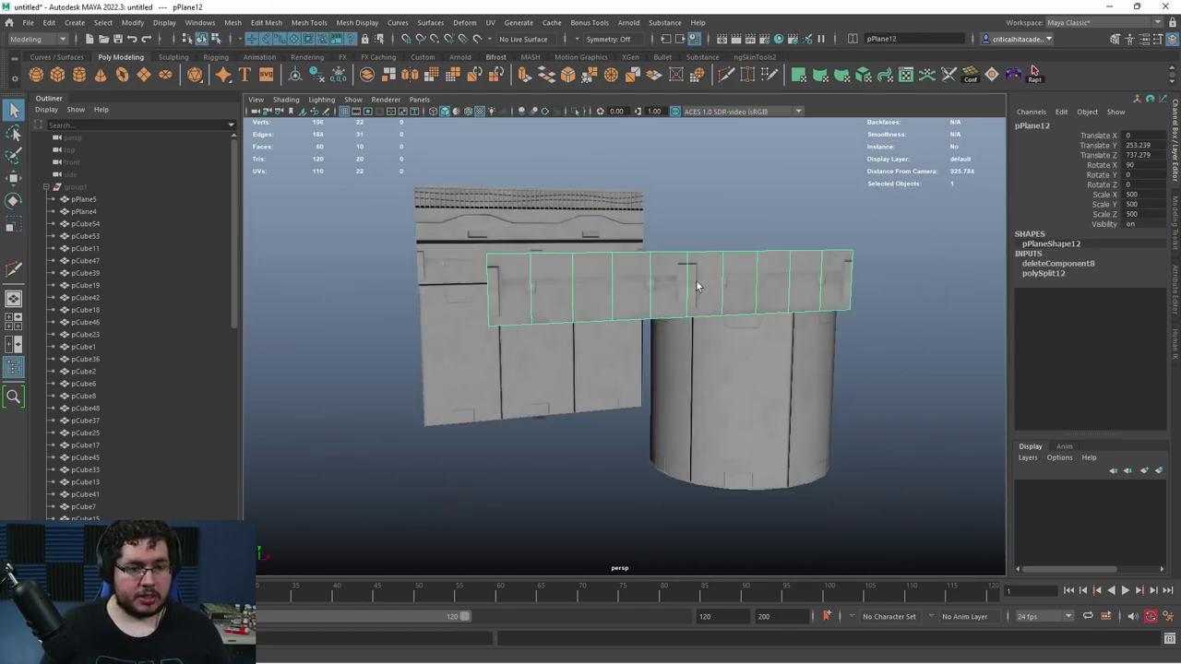
{"action": "key", "text": "w"}
{"action": "key", "text": "d"}
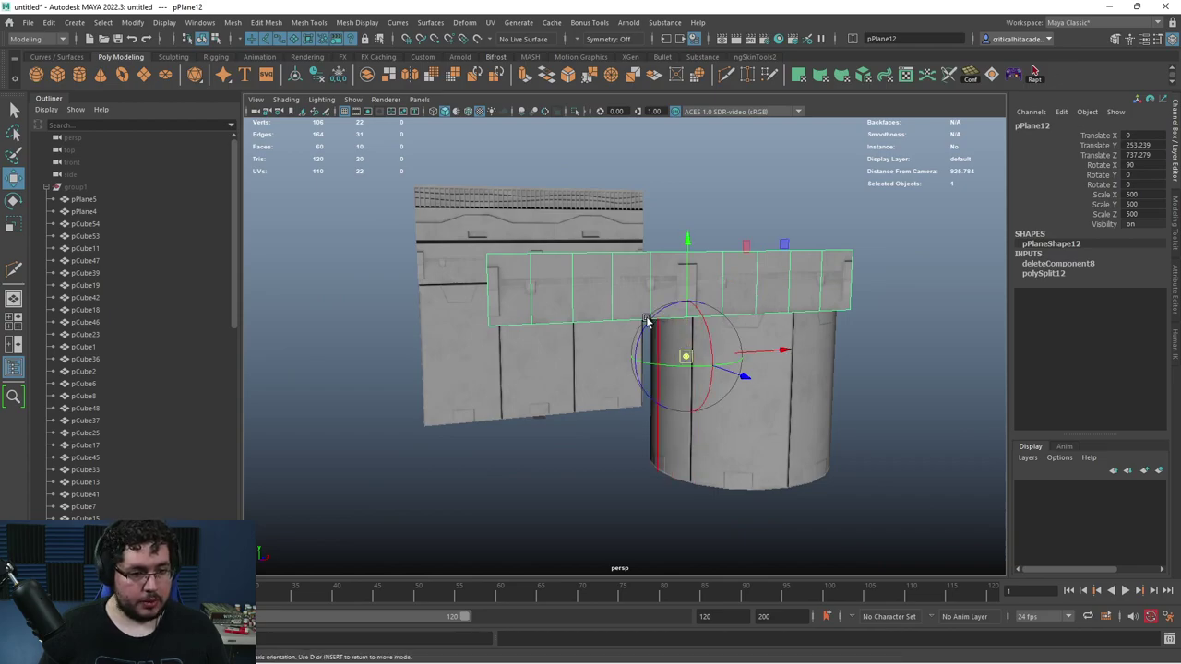
{"action": "left_click", "coordinate": [487, 327]}
{"action": "key", "text": "ctrl+d"}
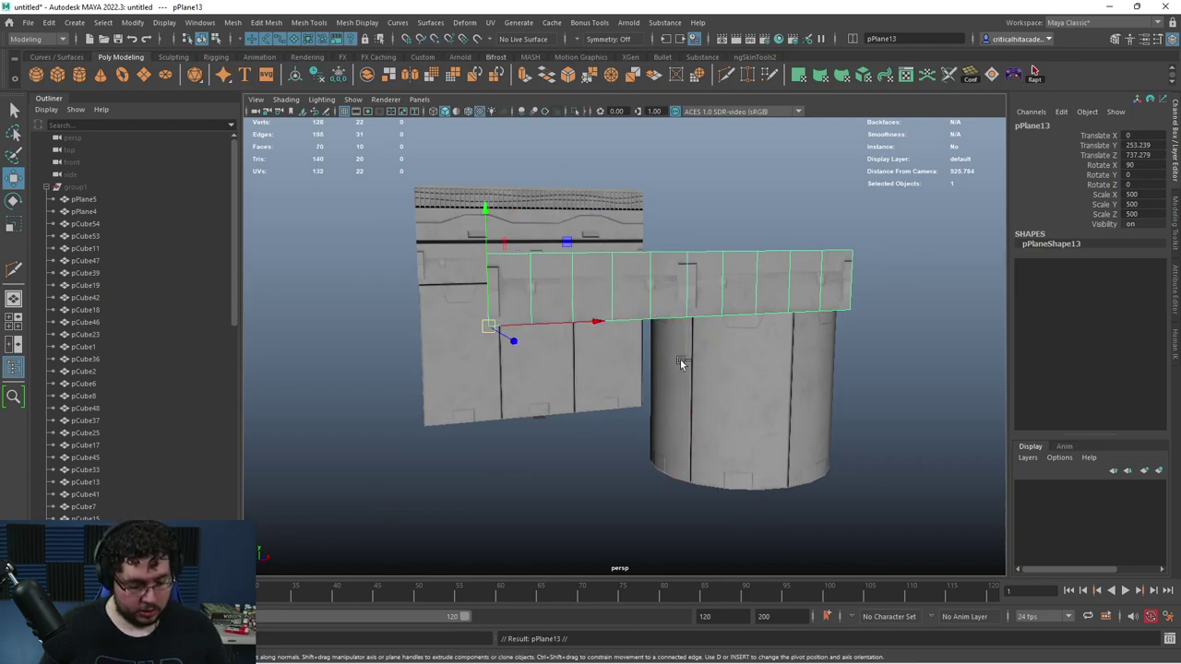
{"action": "left_click_drag", "start_coordinate": [590, 330], "coordinate": [867, 310]}
- Examine up close how the texture lines up at the seam between the two thin strips
{"action": "left_click", "coordinate": [786, 288], "text": "shift"}
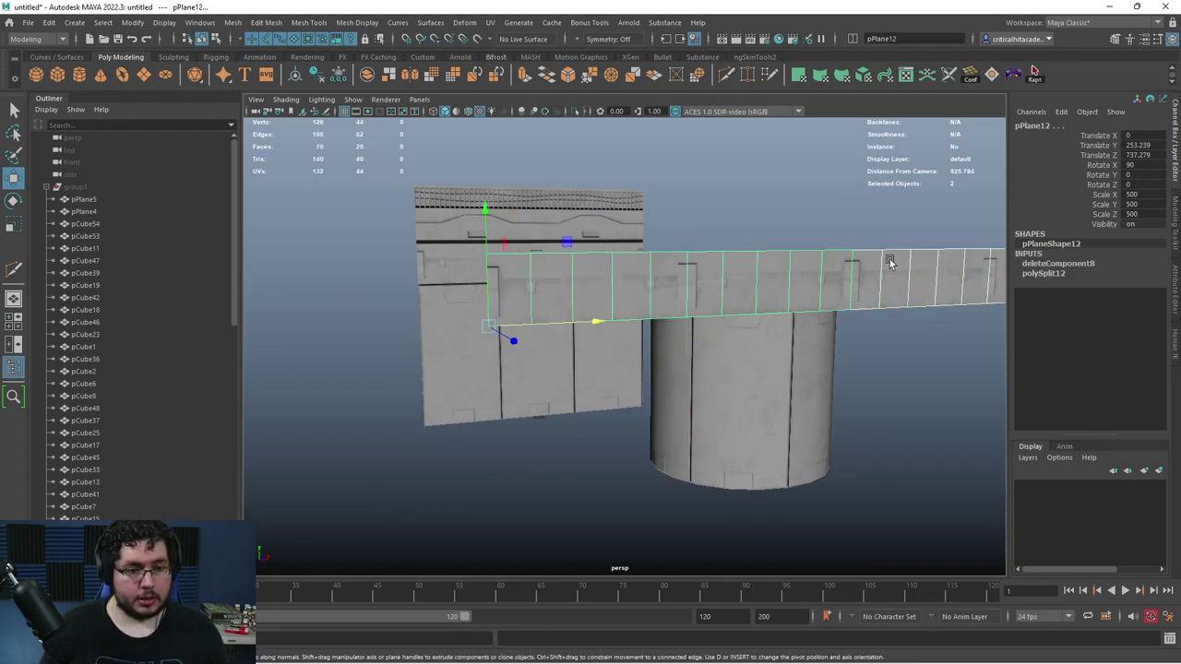
{"action": "left_click", "coordinate": [892, 261], "text": "shift"}
{"action": "middle_click_drag", "start_coordinate": [887, 293], "coordinate": [775, 328], "text": "alt"}
{"action": "right_click_drag", "start_coordinate": [775, 329], "coordinate": [821, 344], "text": "alt"}
{"action": "middle_click_drag", "start_coordinate": [821, 344], "coordinate": [758, 378], "text": "alt"}
{"action": "right_click_drag", "start_coordinate": [758, 376], "coordinate": [684, 404], "text": "alt"}
{"action": "left_click", "coordinate": [684, 404]}
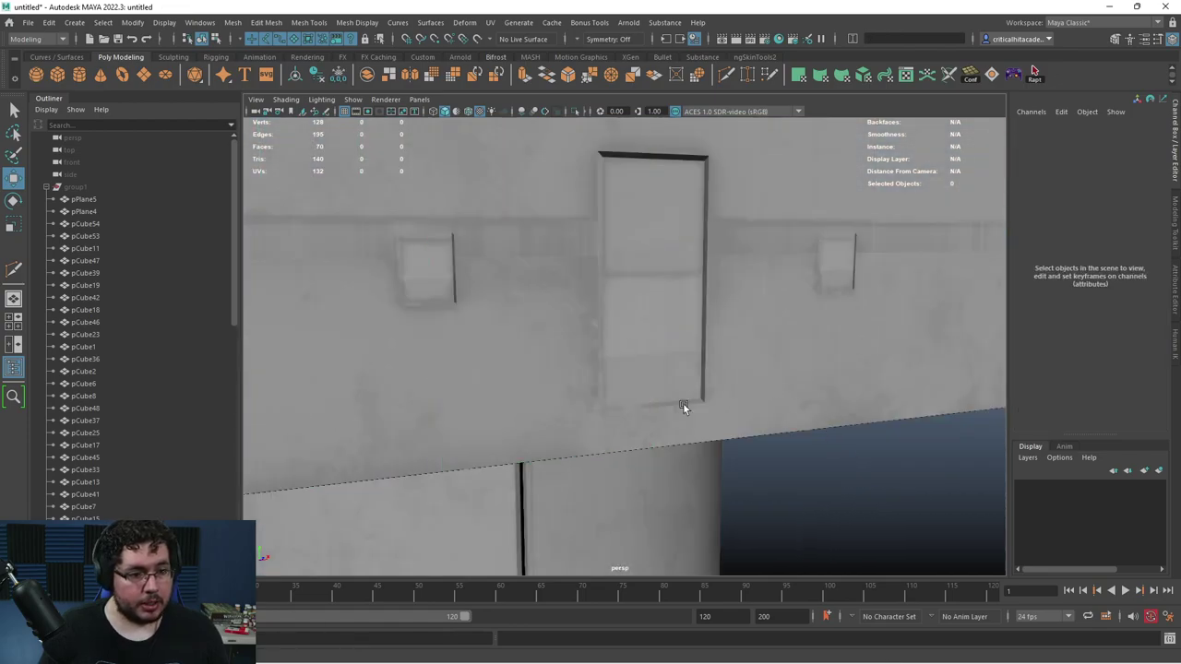
- Combine the two thin strips into one mesh and merge the vertices along their shared seam
{"action": "scroll", "coordinate": [696, 290], "scroll_direction": "down", "scroll_amount": 5}
{"action": "left_click", "coordinate": [736, 320]}
{"action": "left_click", "coordinate": [612, 325], "text": "shift"}
{"action": "scroll", "coordinate": [611, 325], "scroll_direction": "down", "scroll_amount": 6}
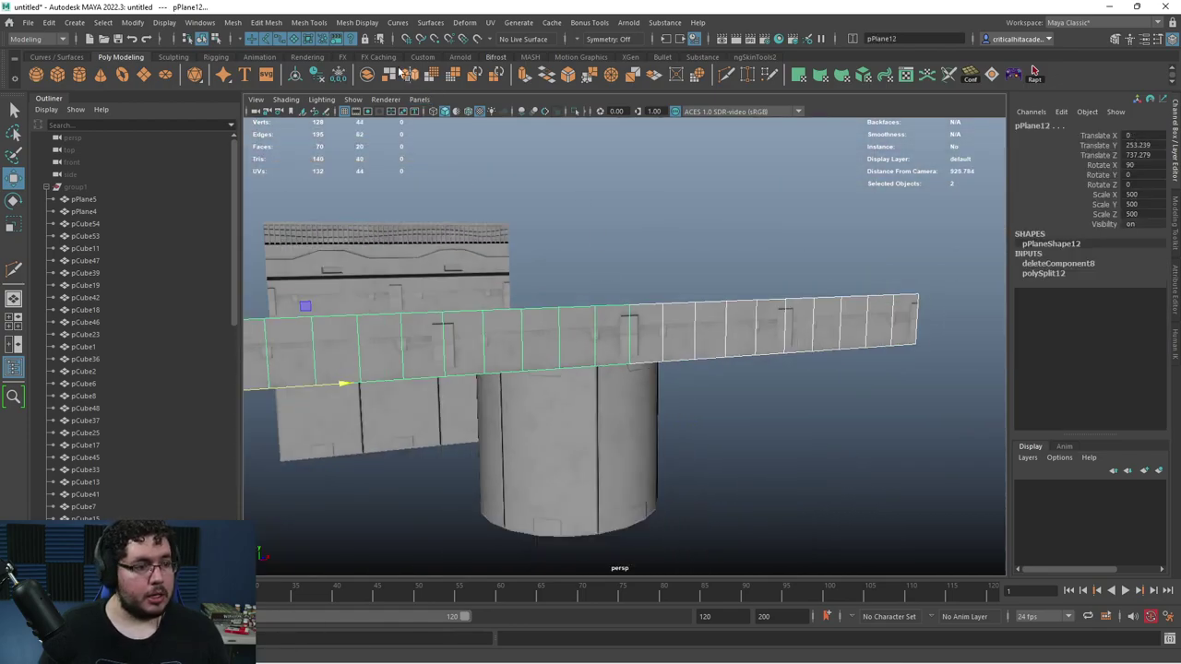
{"action": "left_click", "coordinate": [363, 73]}
{"action": "left_click", "coordinate": [265, 22]}
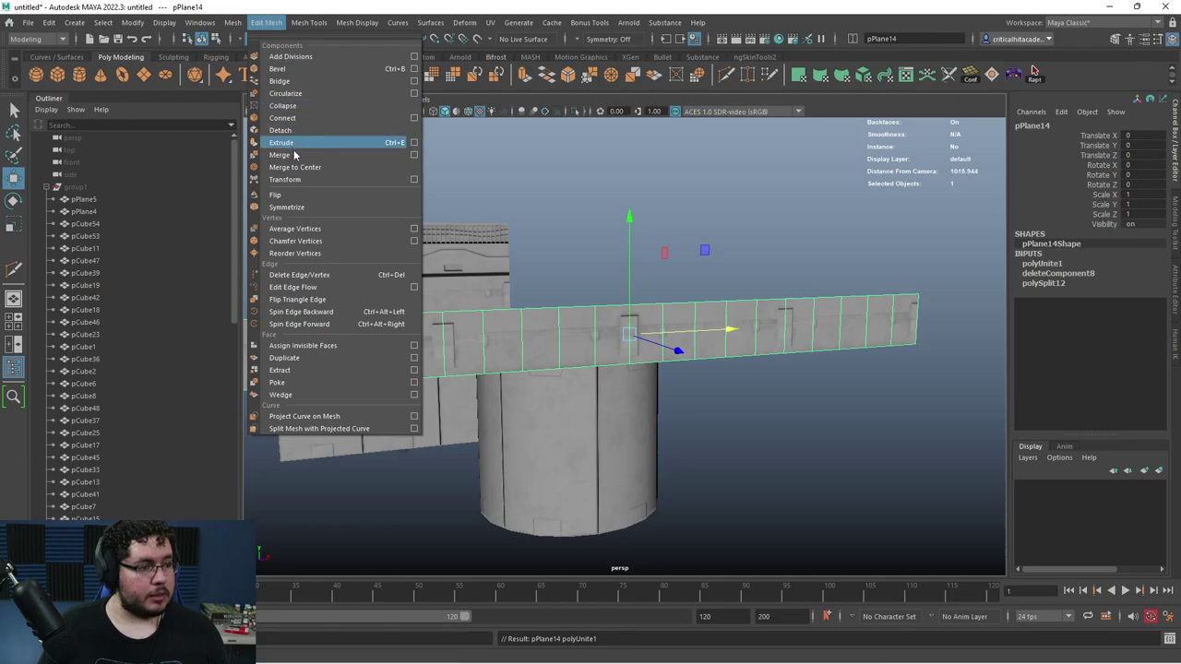
{"action": "left_click", "coordinate": [296, 145]}
{"action": "left_click_drag", "start_coordinate": [704, 271], "coordinate": [514, 331], "text": "alt"}
{"action": "key", "text": "F8"}
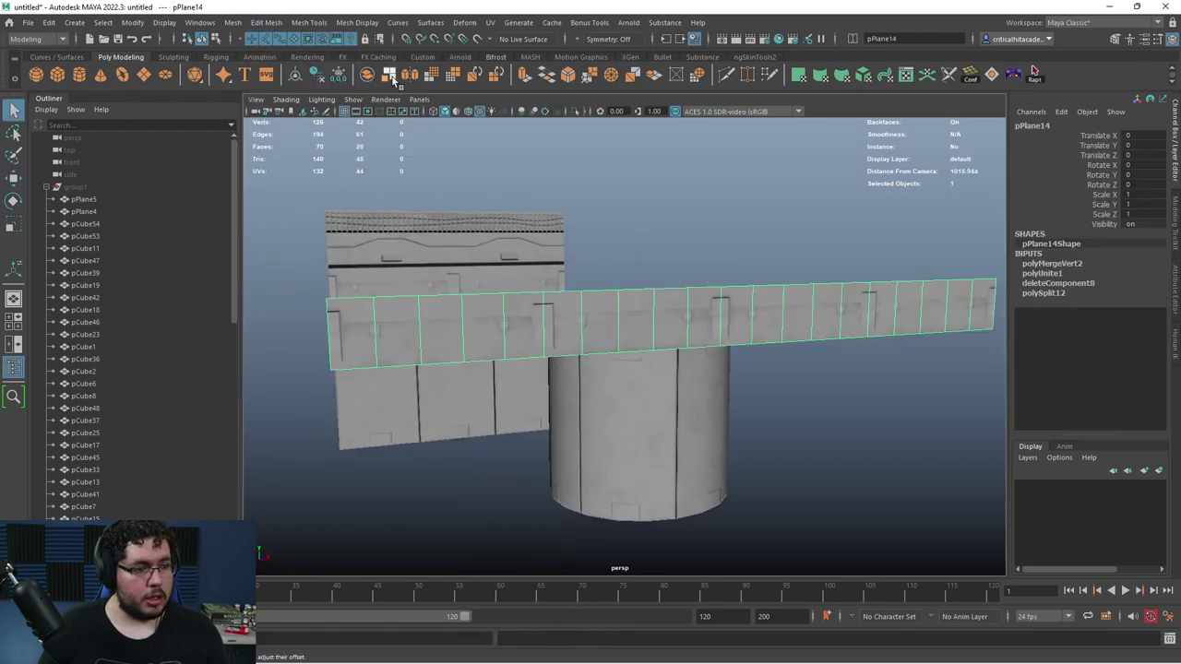
- Add a nonlinear Bend deformer to the combined thin strip and set its curvature to 180
{"action": "left_click", "coordinate": [356, 23]}
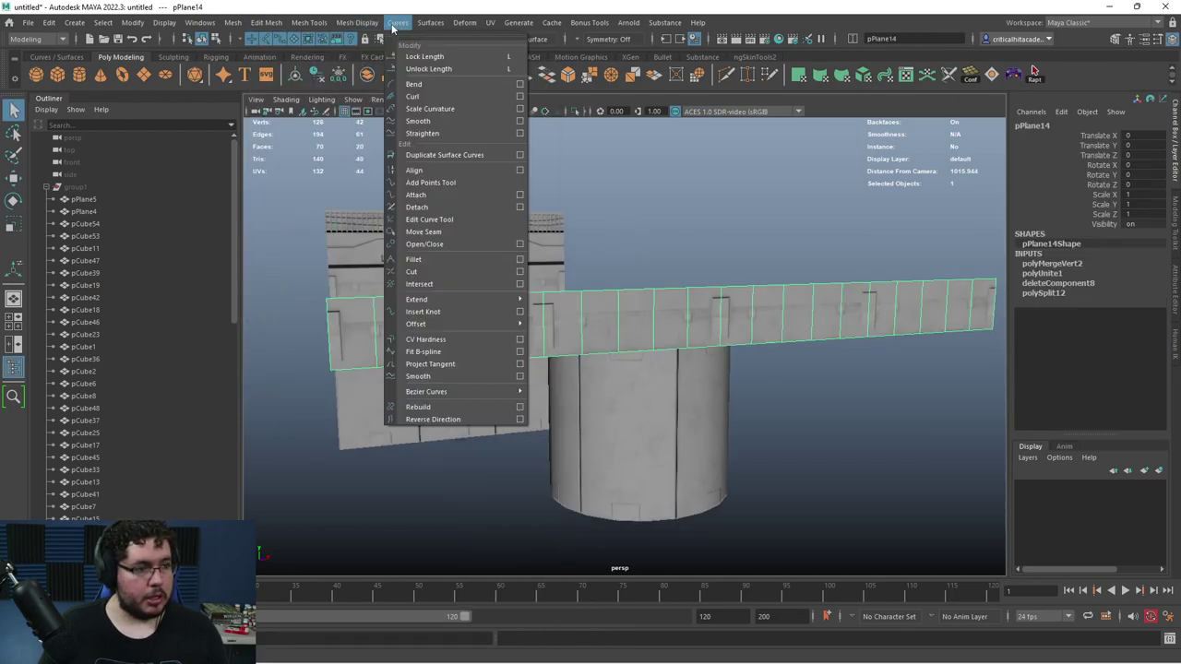
{"action": "left_click", "coordinate": [466, 22]}
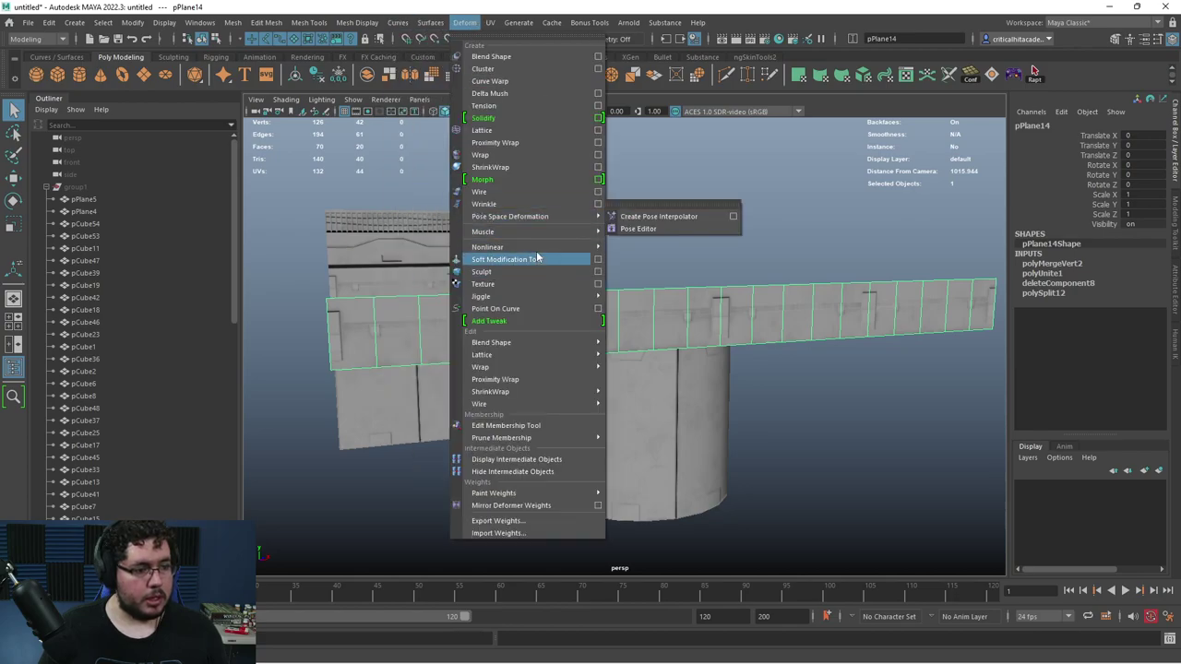
{"action": "mouse_move", "coordinate": [563, 247]}
{"action": "left_click", "coordinate": [627, 248]}
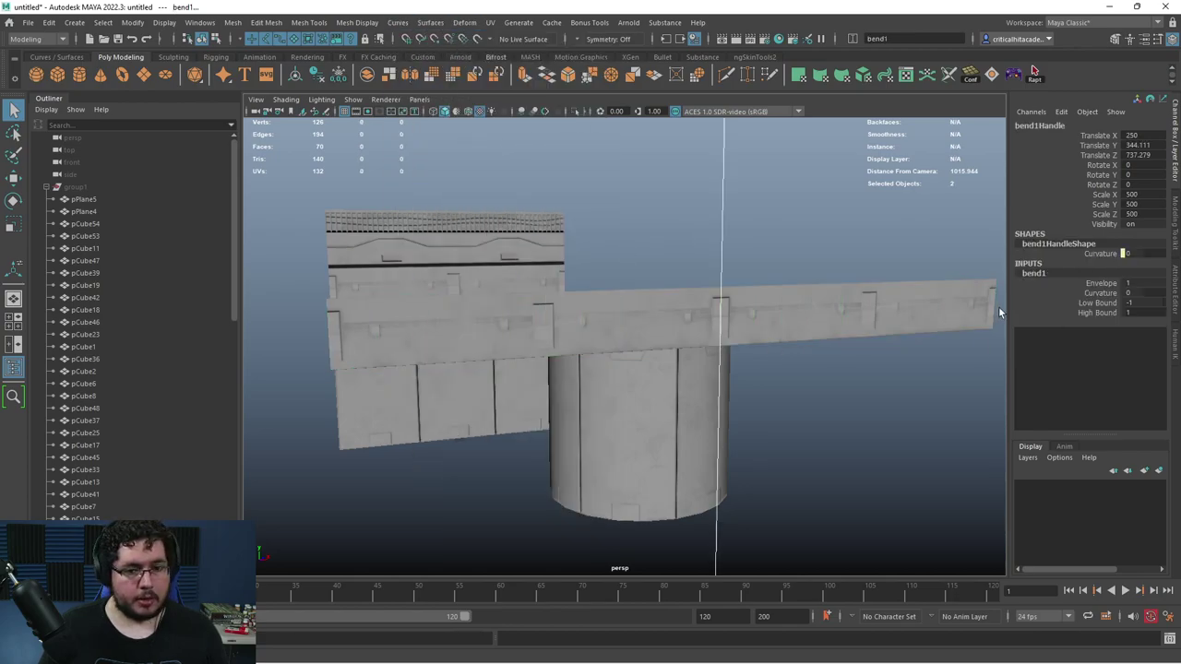
{"action": "middle_click_drag", "start_coordinate": [748, 309], "coordinate": [835, 313]}
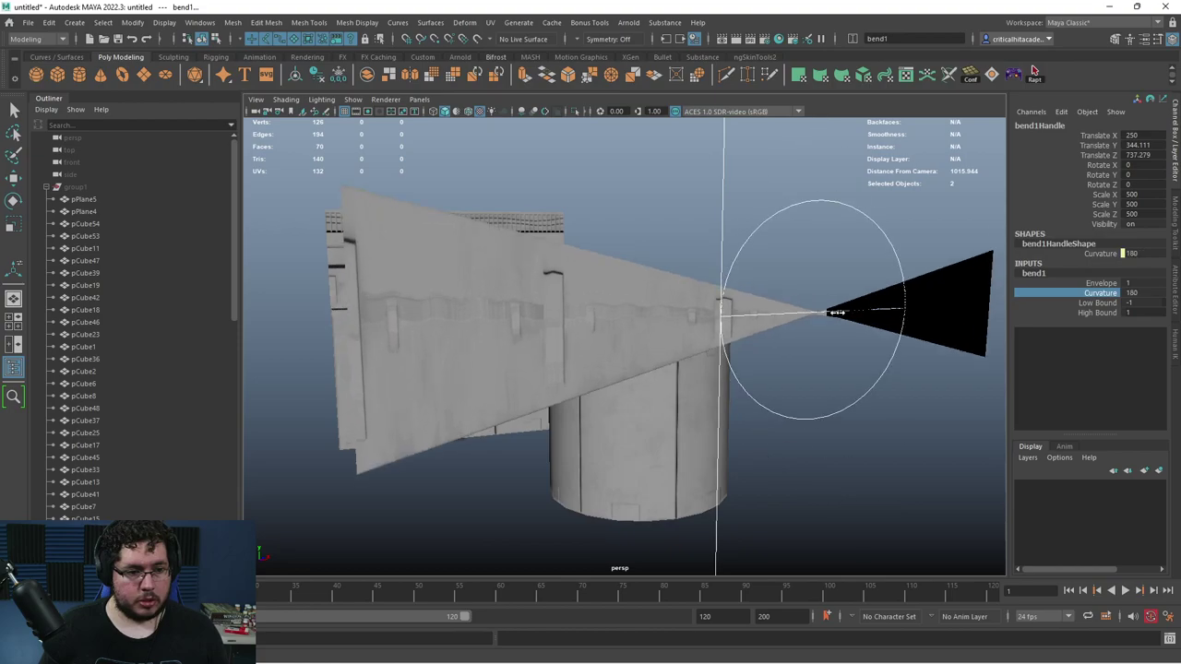
- Rotate the bend handle to -90 on X and 90 on Y to roll the thin strip into a ring
{"action": "key", "text": "e"}
{"action": "left_click_drag", "start_coordinate": [774, 304], "coordinate": [757, 326]}
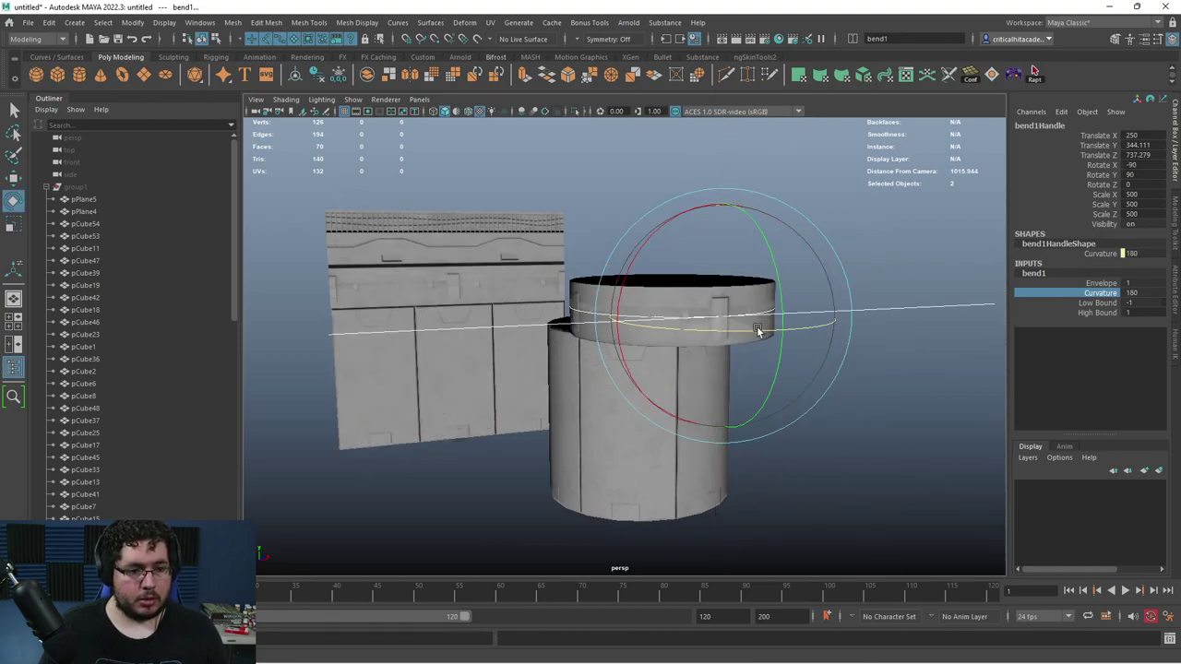
{"action": "left_click_drag", "start_coordinate": [789, 369], "coordinate": [862, 469], "text": "alt"}
{"action": "left_click", "coordinate": [862, 470]}
- Delete the ring's construction history and merge its vertices to close the seam
{"action": "left_click", "coordinate": [718, 359]}
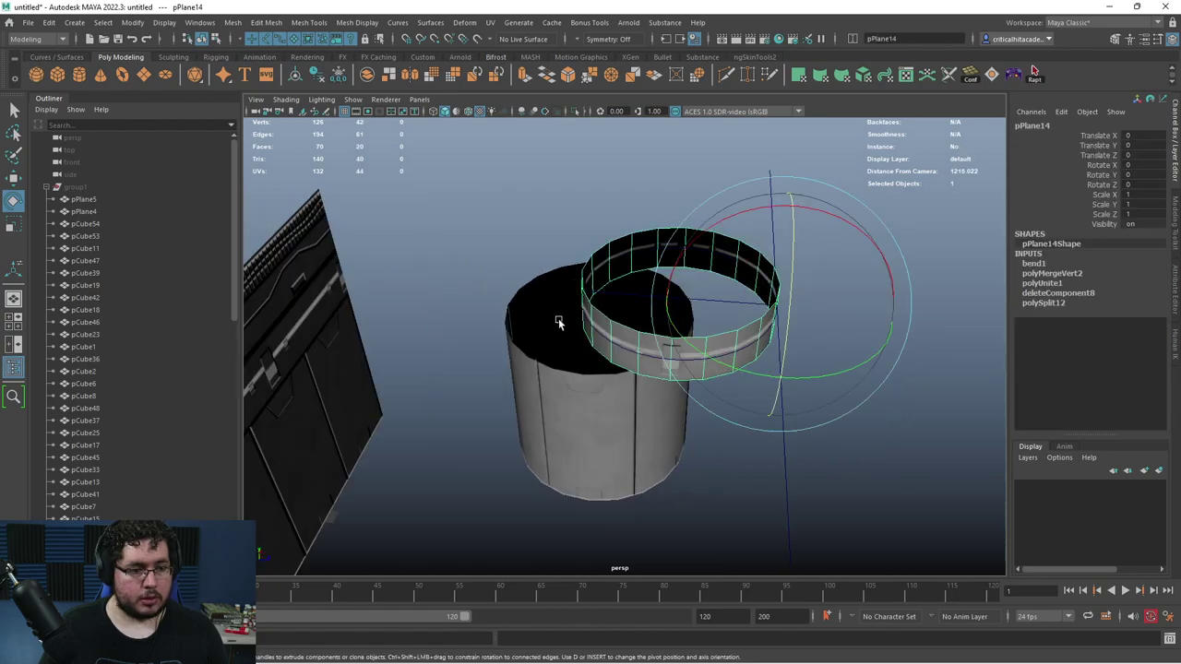
{"action": "left_click", "coordinate": [316, 76]}
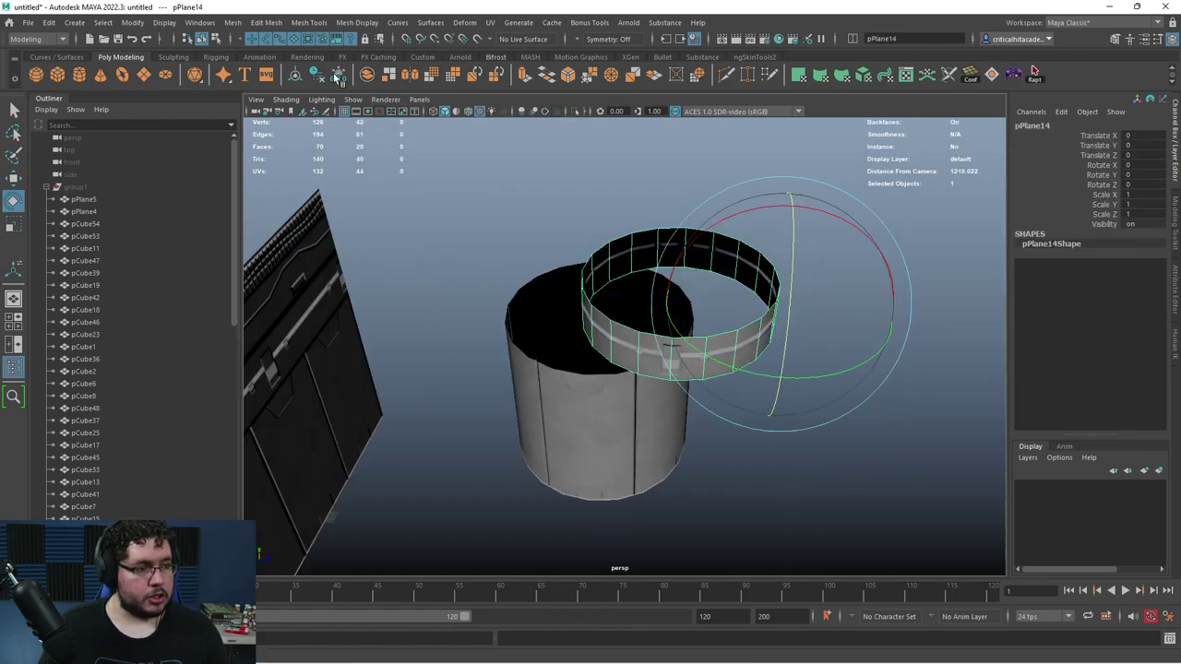
{"action": "left_click", "coordinate": [267, 22]}
{"action": "left_click", "coordinate": [295, 156]}
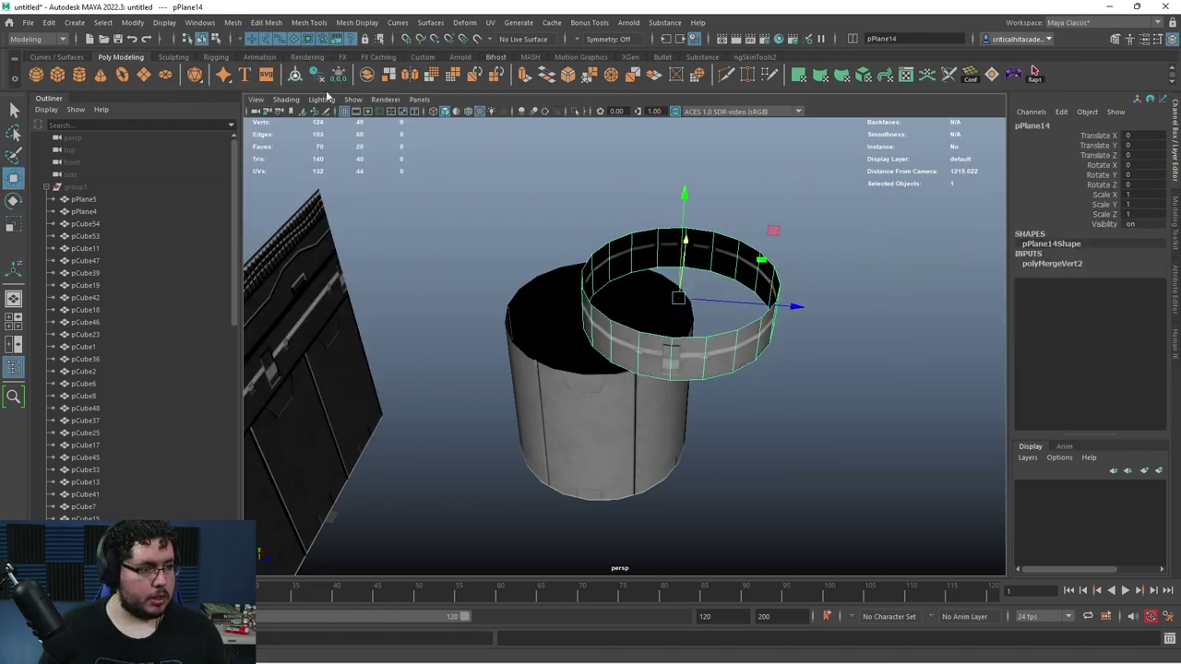
- Move the ring over the top of the cylinder, to Translate Z about -132
{"action": "left_click_drag", "start_coordinate": [691, 301], "coordinate": [537, 264]}
{"action": "scroll", "coordinate": [557, 268], "scroll_direction": "up", "scroll_amount": 3}
{"action": "left_click", "coordinate": [868, 203]}
{"action": "left_click_drag", "start_coordinate": [774, 272], "coordinate": [782, 275], "text": "alt"}
{"action": "left_click", "coordinate": [773, 276]}
- Scale the ring to 1.238 on X and Z, keeping its height
{"action": "key", "text": "r"}
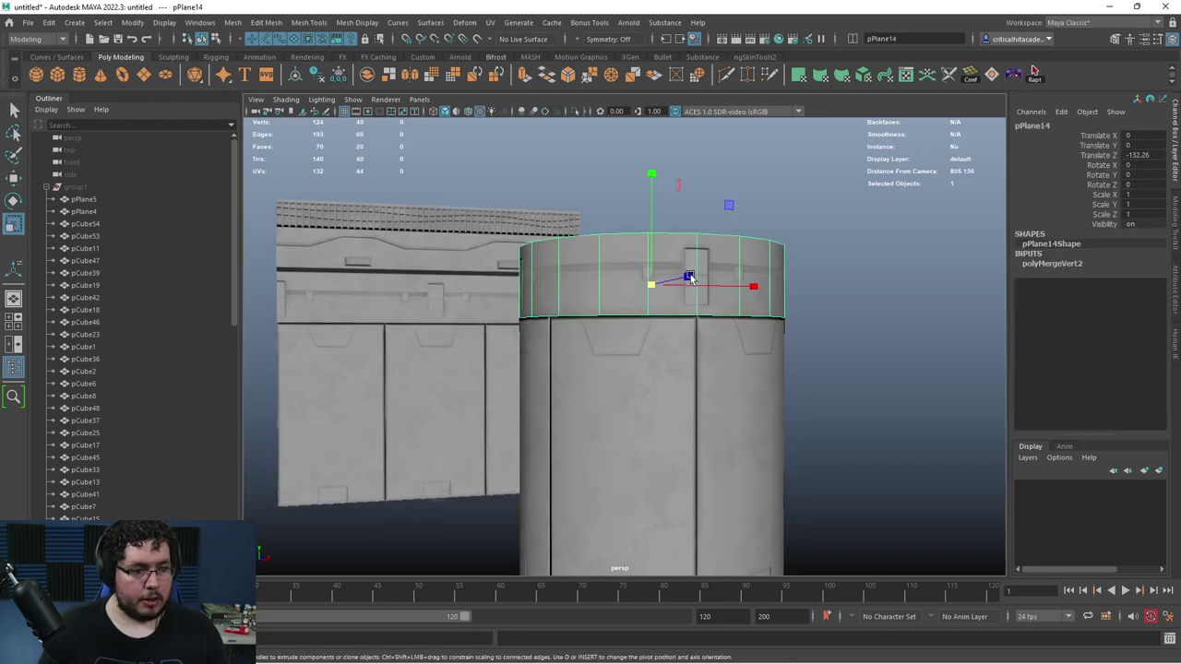
{"action": "left_click_drag", "start_coordinate": [648, 175], "coordinate": [629, 148], "text": "ctrl"}
{"action": "left_click_drag", "start_coordinate": [742, 253], "coordinate": [785, 257], "text": "alt"}
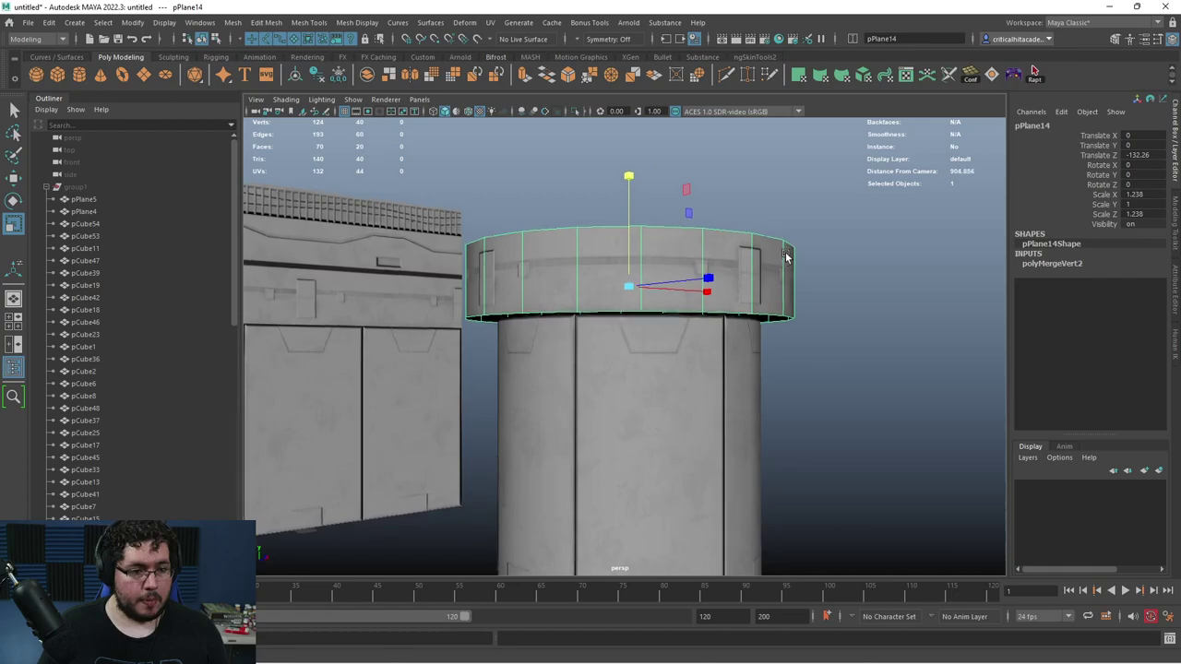
- Raise the enlarged ring above the cylinder's rim, to Translate Y about 36
{"action": "left_click_drag", "start_coordinate": [782, 338], "coordinate": [785, 308], "text": "alt"}
{"action": "key", "text": "w"}
{"action": "left_click_drag", "start_coordinate": [643, 227], "coordinate": [510, 261]}
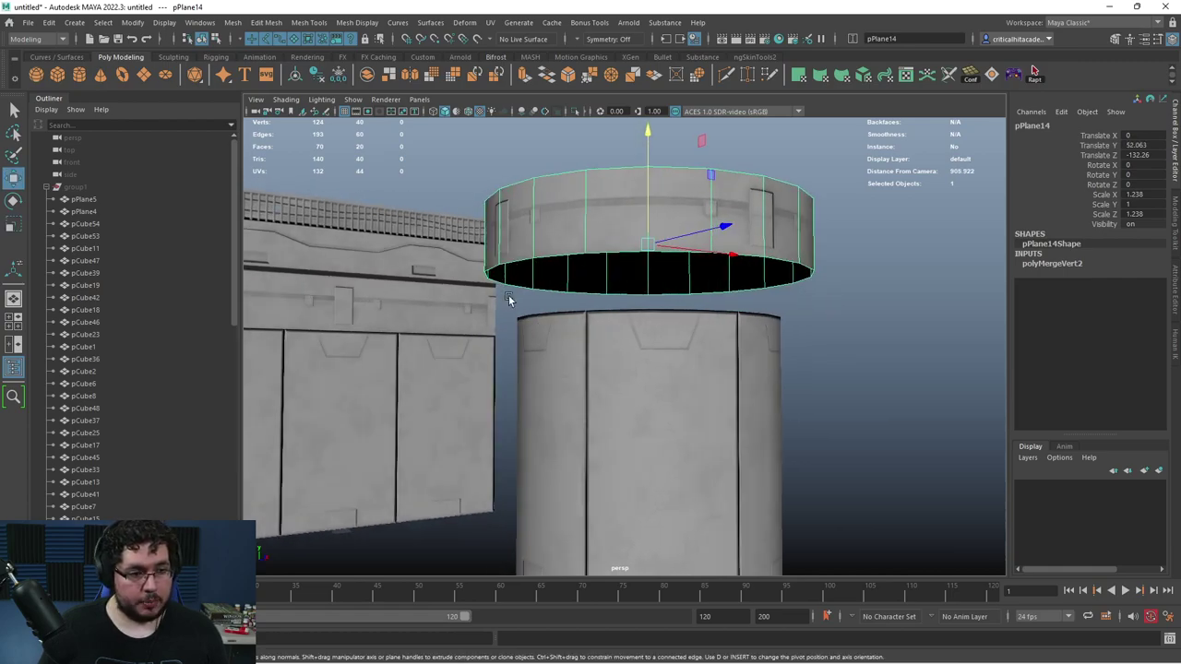
{"action": "left_click", "coordinate": [387, 234]}
{"action": "left_click_drag", "start_coordinate": [402, 222], "coordinate": [459, 246], "text": "alt"}
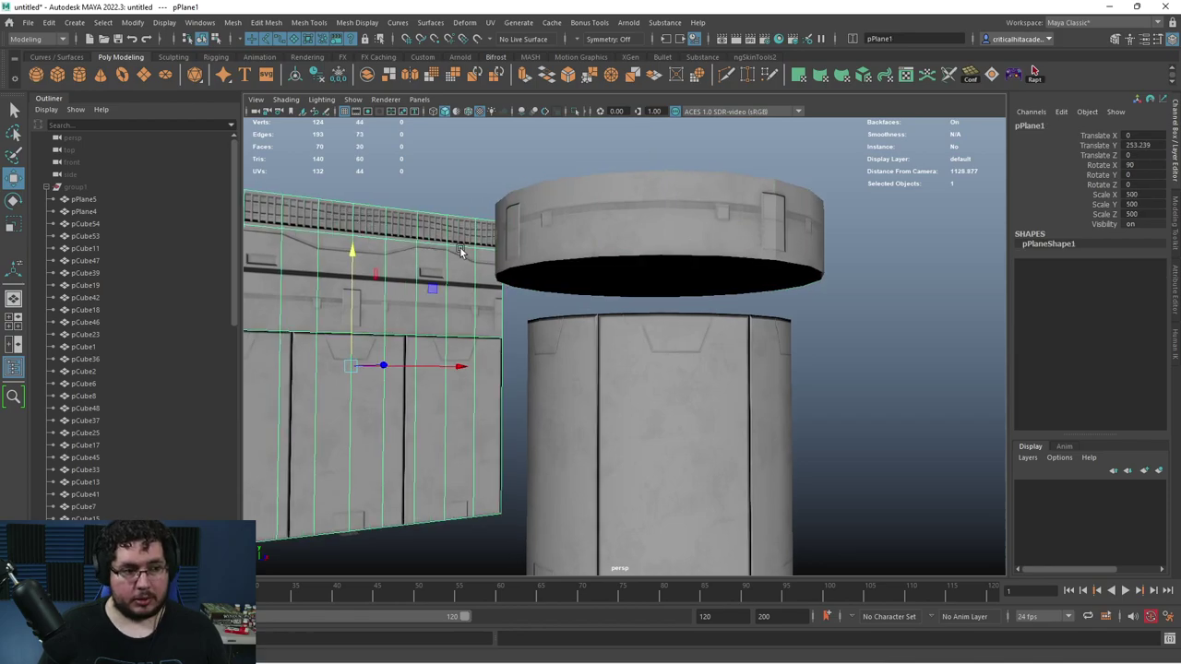
{"action": "left_click", "coordinate": [658, 184]}
{"action": "left_click_drag", "start_coordinate": [659, 173], "coordinate": [660, 172]}
{"action": "left_click", "coordinate": [847, 282]}
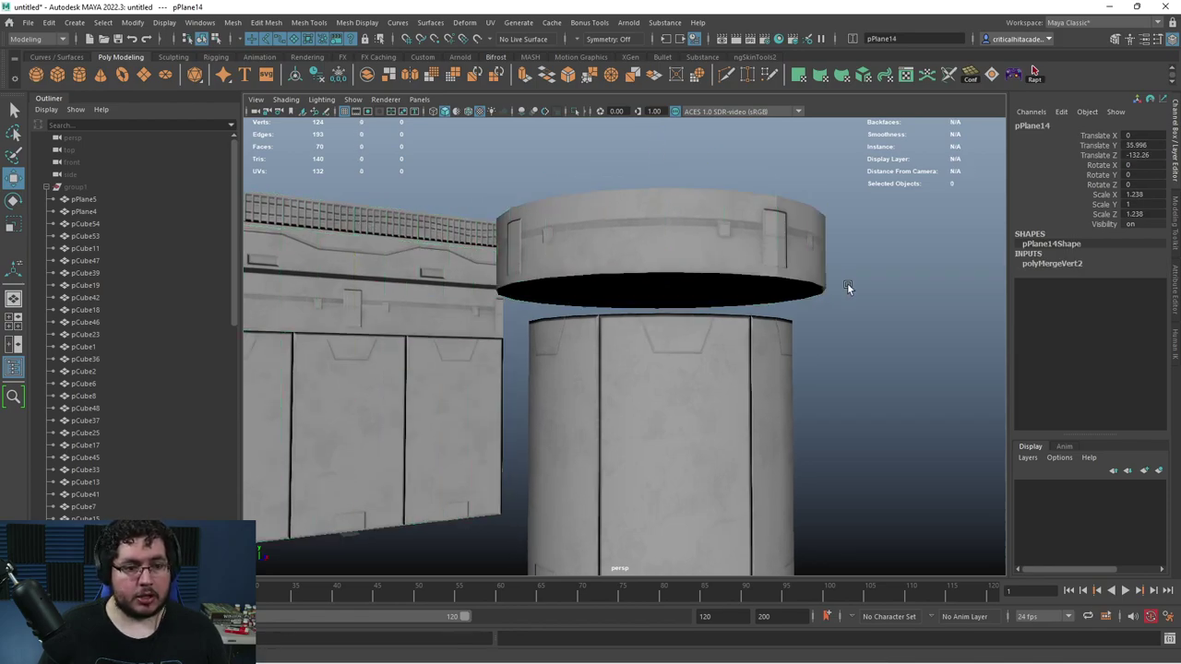
- Soften the edges of the wide trim ring above the cylinder
{"action": "left_click_drag", "start_coordinate": [847, 282], "coordinate": [861, 353], "text": "alt"}
{"action": "left_click", "coordinate": [837, 277]}
{"action": "left_click_drag", "start_coordinate": [862, 292], "coordinate": [884, 351], "text": "alt"}
{"action": "left_click", "coordinate": [355, 22]}
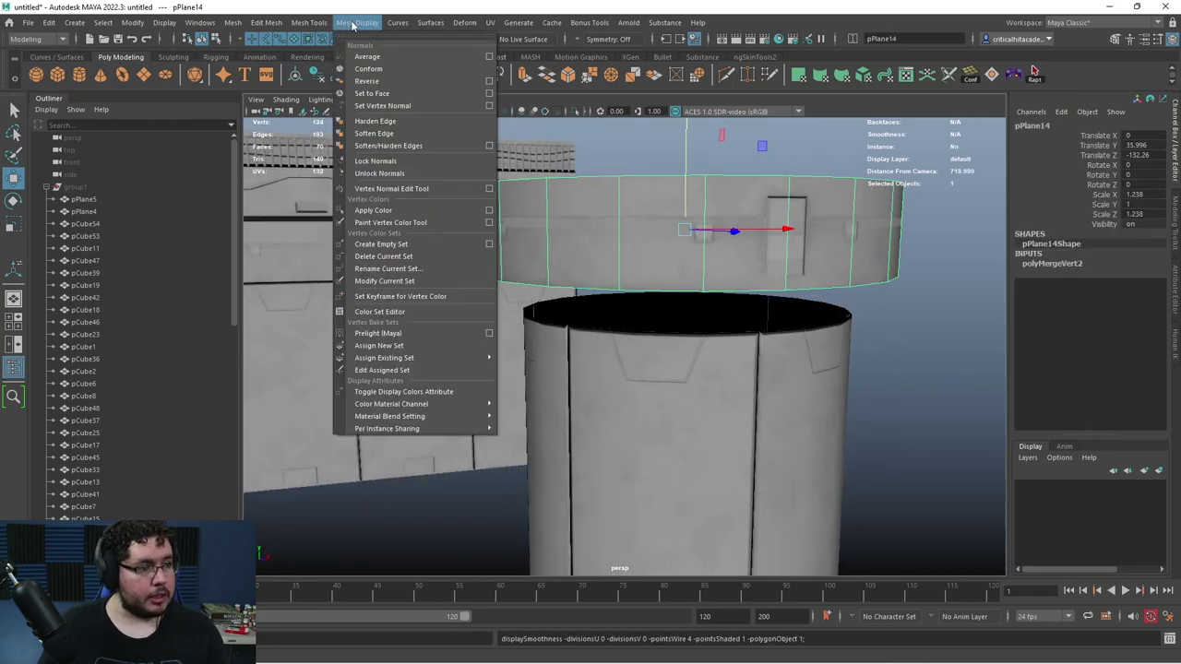
{"action": "left_click", "coordinate": [374, 134]}
{"action": "left_click", "coordinate": [695, 159]}
{"action": "left_click_drag", "start_coordinate": [695, 159], "coordinate": [812, 308], "text": "alt"}
{"action": "left_click", "coordinate": [915, 303]}
{"action": "right_click_drag", "start_coordinate": [812, 308], "coordinate": [654, 292], "text": "alt"}
{"action": "left_click_drag", "start_coordinate": [655, 292], "coordinate": [795, 310], "text": "alt"}
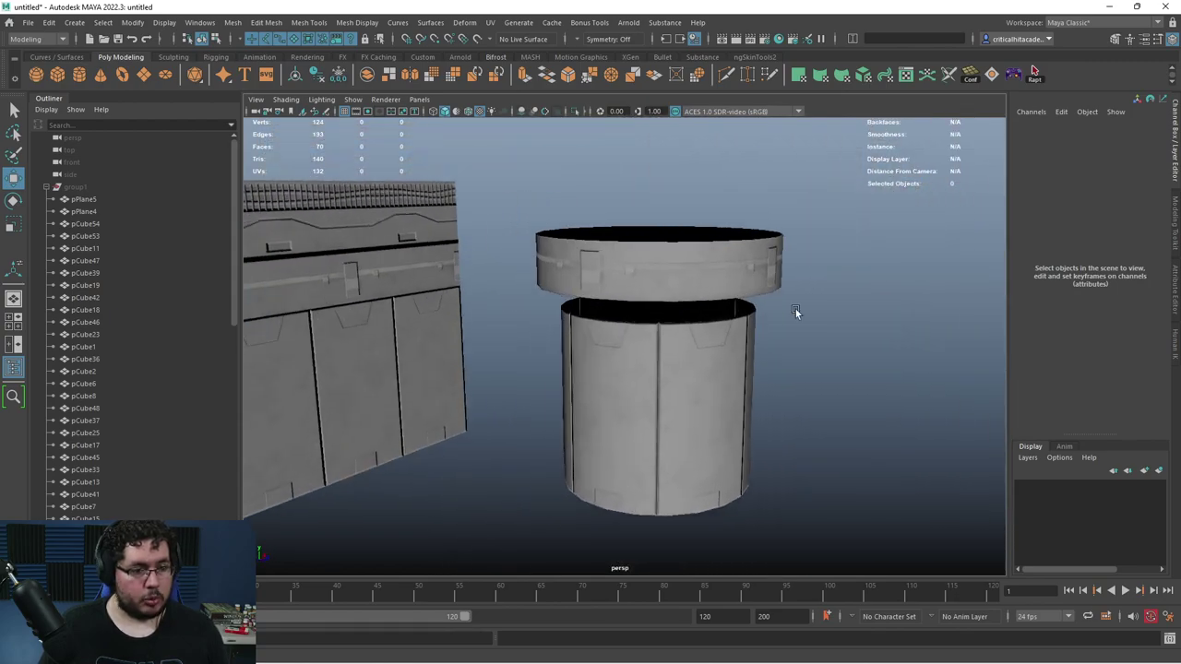
- Duplicate the trim sheet plane and move the copy out in front, to Translate X about -308 and Z about 492
{"action": "middle_click_drag", "start_coordinate": [795, 310], "coordinate": [883, 280], "text": "alt"}
{"action": "left_click", "coordinate": [438, 217]}
{"action": "left_click_drag", "start_coordinate": [438, 212], "coordinate": [593, 265], "text": "alt"}
{"action": "left_click_drag", "start_coordinate": [649, 325], "coordinate": [606, 379]}
- Delete every face of the copied plane except its uppermost row, leaving only the ribbed strip
{"action": "right_click_drag", "start_coordinate": [435, 300], "coordinate": [436, 343]}
{"action": "left_click", "coordinate": [415, 323]}
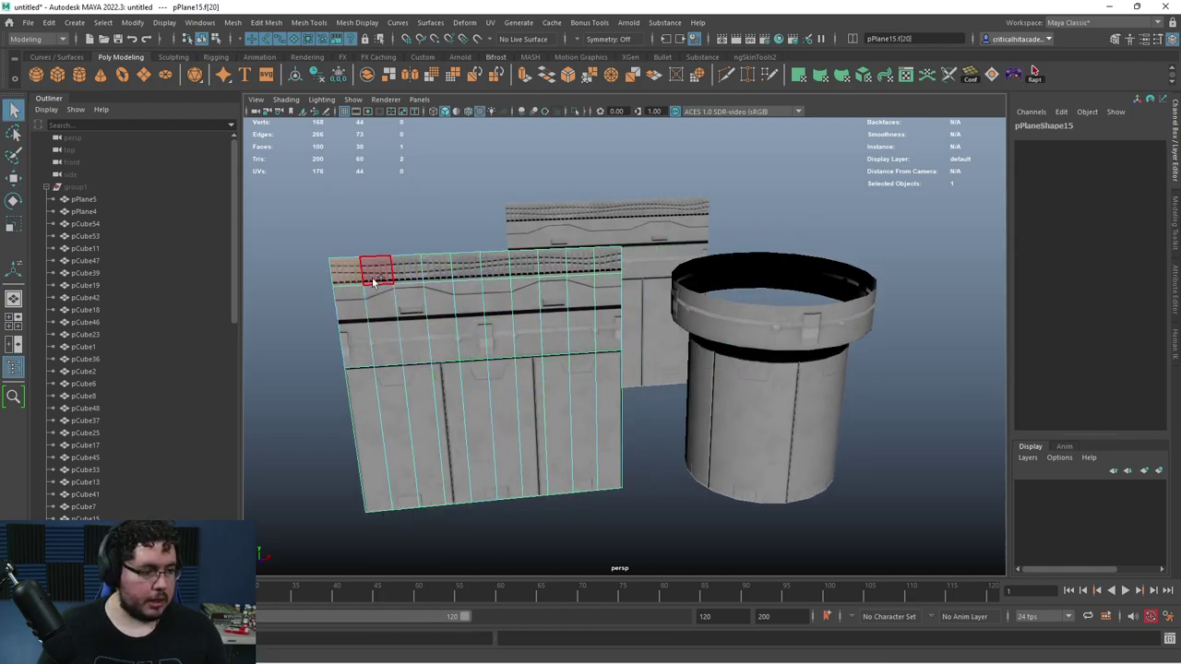
{"action": "double_click", "coordinate": [374, 282], "text": "shift"}
{"action": "left_click_drag", "start_coordinate": [649, 205], "coordinate": [251, 539], "text": "shift"}
{"action": "key", "text": "Delete"}
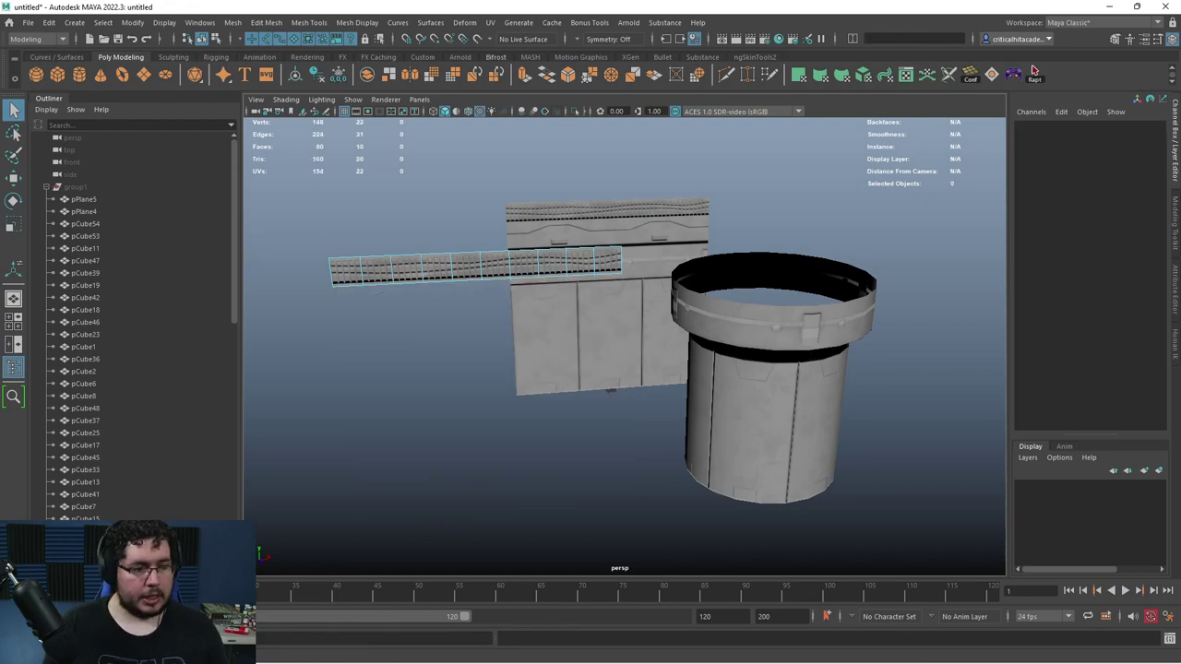
{"action": "key", "text": "F8"}
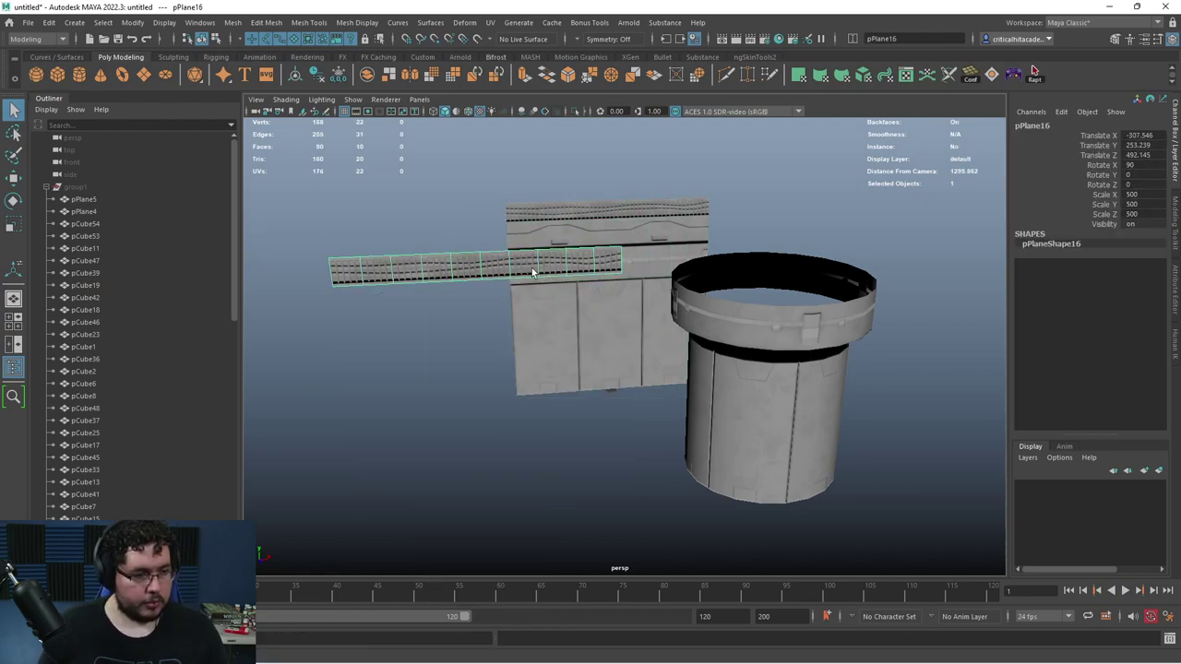
- Duplicate the ribbed strip and snap the copy end to end with it, at Translate X -7.546
{"action": "scroll", "coordinate": [528, 269], "scroll_direction": "down", "scroll_amount": 5}
{"action": "scroll", "coordinate": [527, 269], "scroll_direction": "up", "scroll_amount": 5}
{"action": "key", "text": "w"}
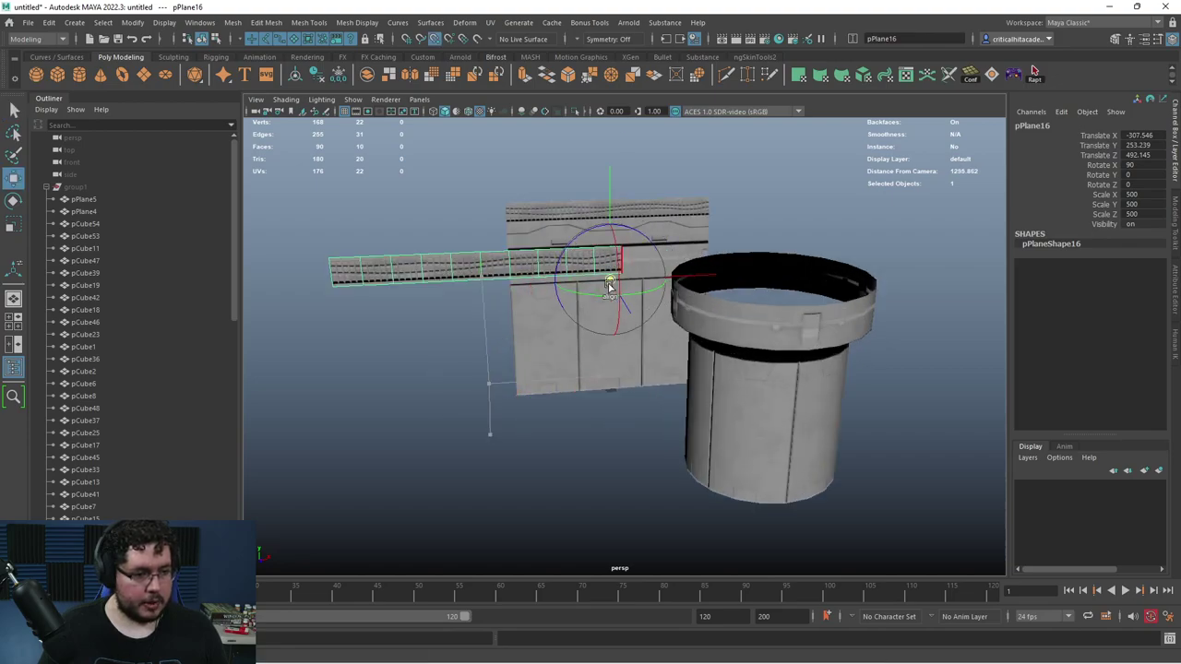
{"action": "left_click_drag", "start_coordinate": [393, 292], "coordinate": [542, 274]}
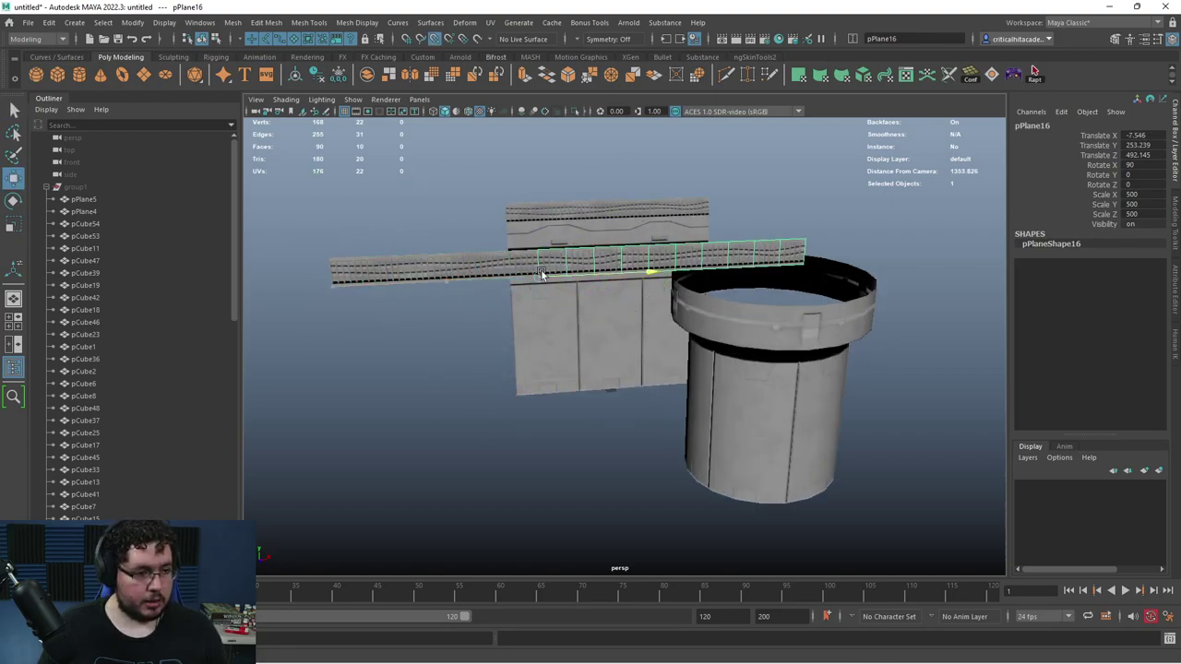
- Combine the two strips into one mesh and merge their vertices at the shared edge
{"action": "left_click", "coordinate": [564, 265], "text": "shift"}
{"action": "middle_click_drag", "start_coordinate": [668, 269], "coordinate": [582, 289], "text": "alt"}
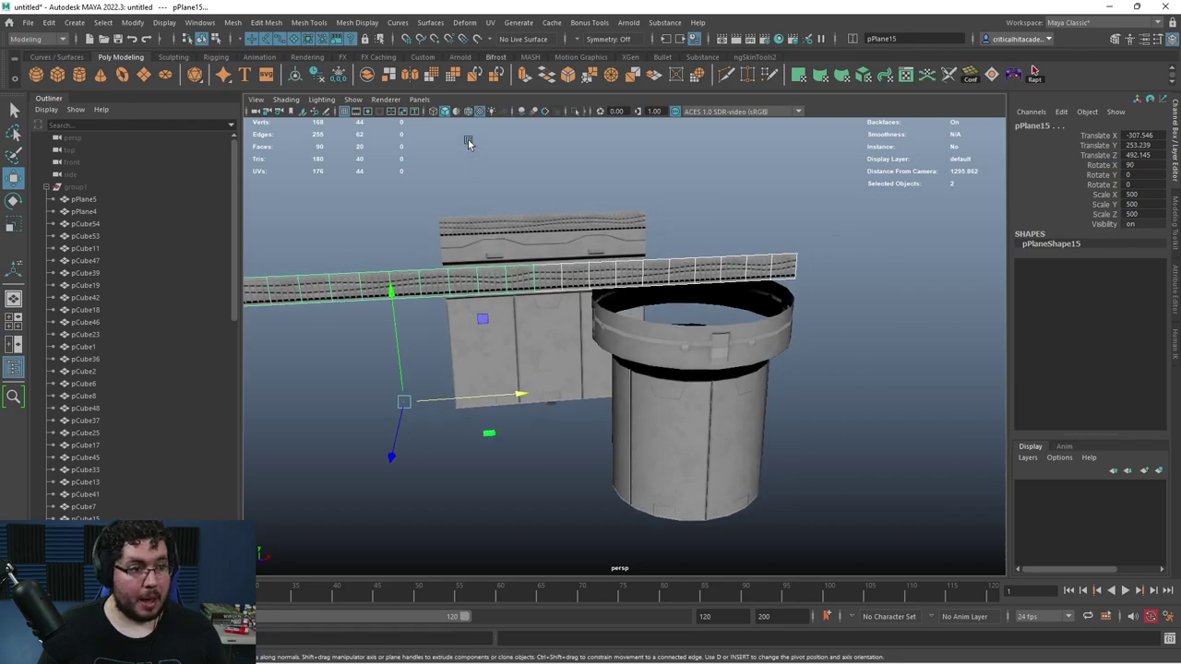
{"action": "left_click", "coordinate": [266, 22]}
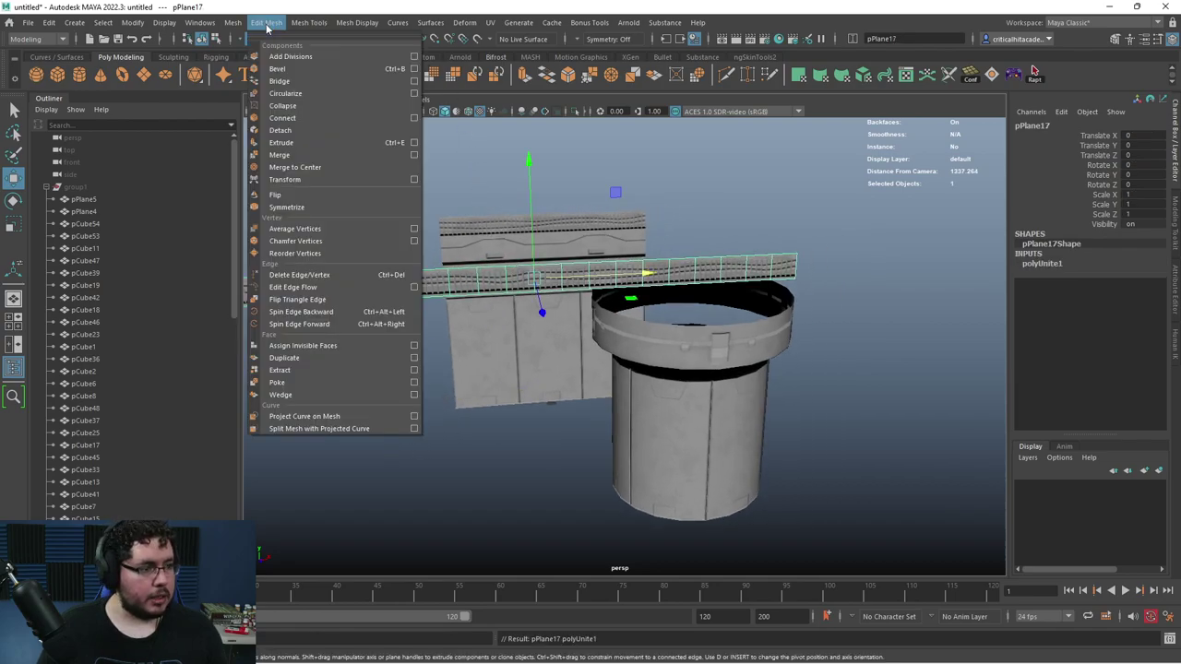
{"action": "left_click", "coordinate": [294, 160]}
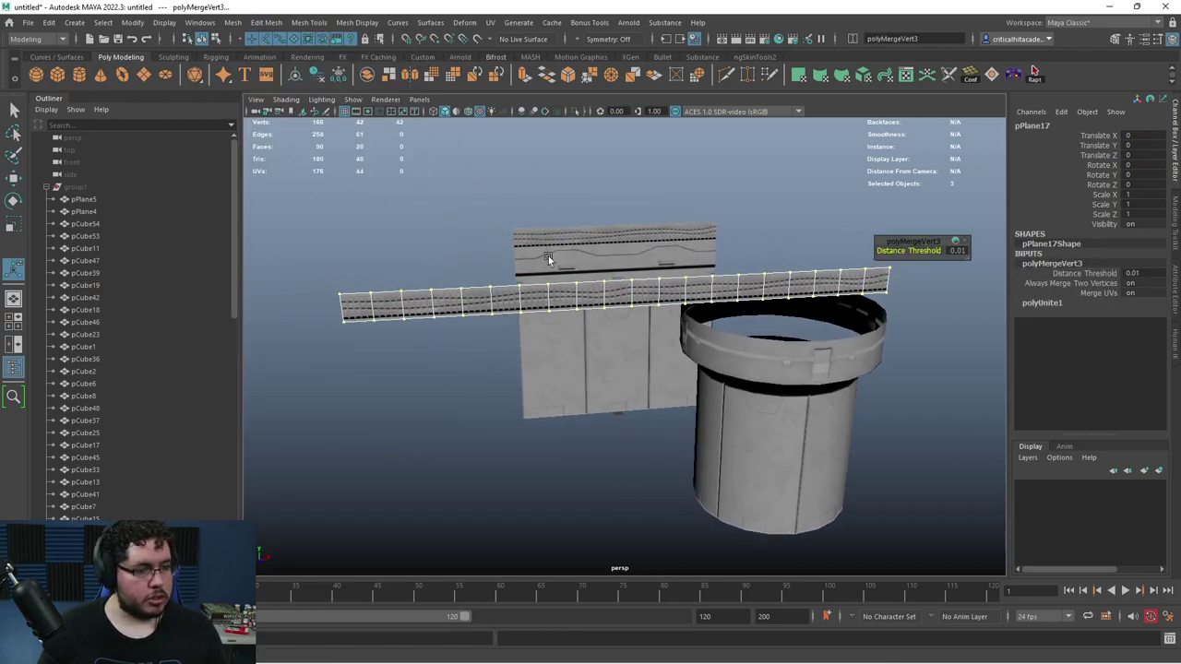
{"action": "key", "text": "F8"}
{"action": "left_click_drag", "start_coordinate": [596, 296], "coordinate": [690, 302], "text": "alt"}
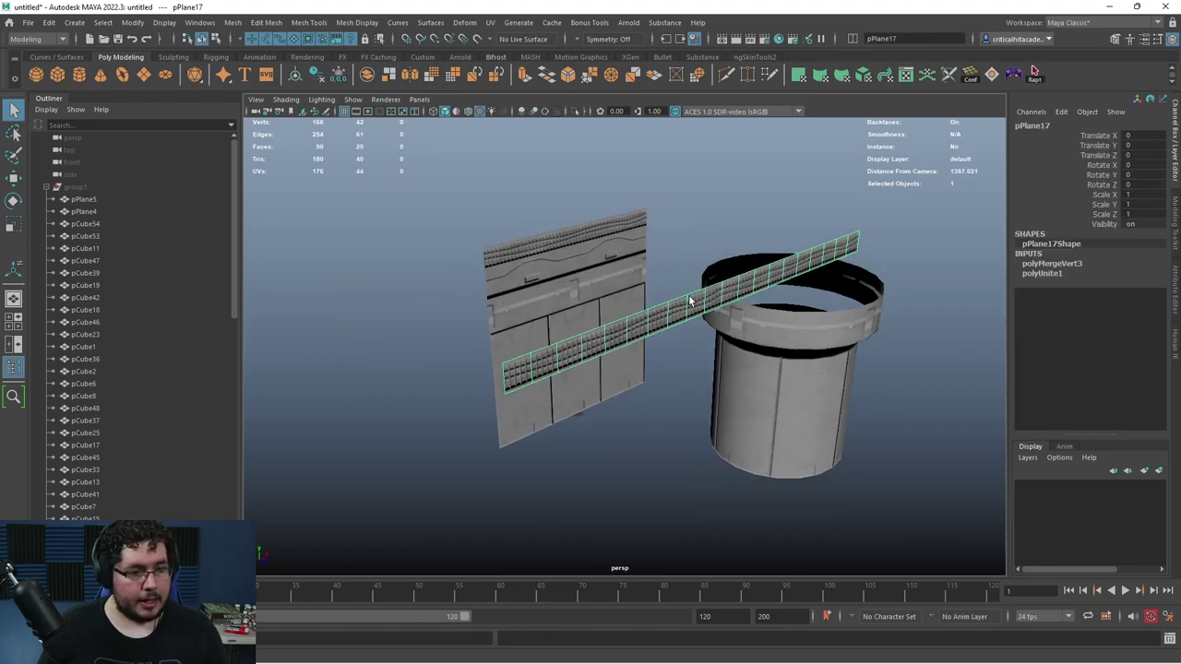
- Lay the combined strip flat by rotating it to -90 on X
{"action": "key", "text": "e"}
{"action": "left_click_drag", "start_coordinate": [788, 245], "coordinate": [712, 189]}
{"action": "left_click_drag", "start_coordinate": [759, 234], "coordinate": [734, 199], "text": "alt"}
- Add a nonlinear Bend deformer to the flat strip with a Curvature of 180
{"action": "left_click", "coordinate": [364, 26]}
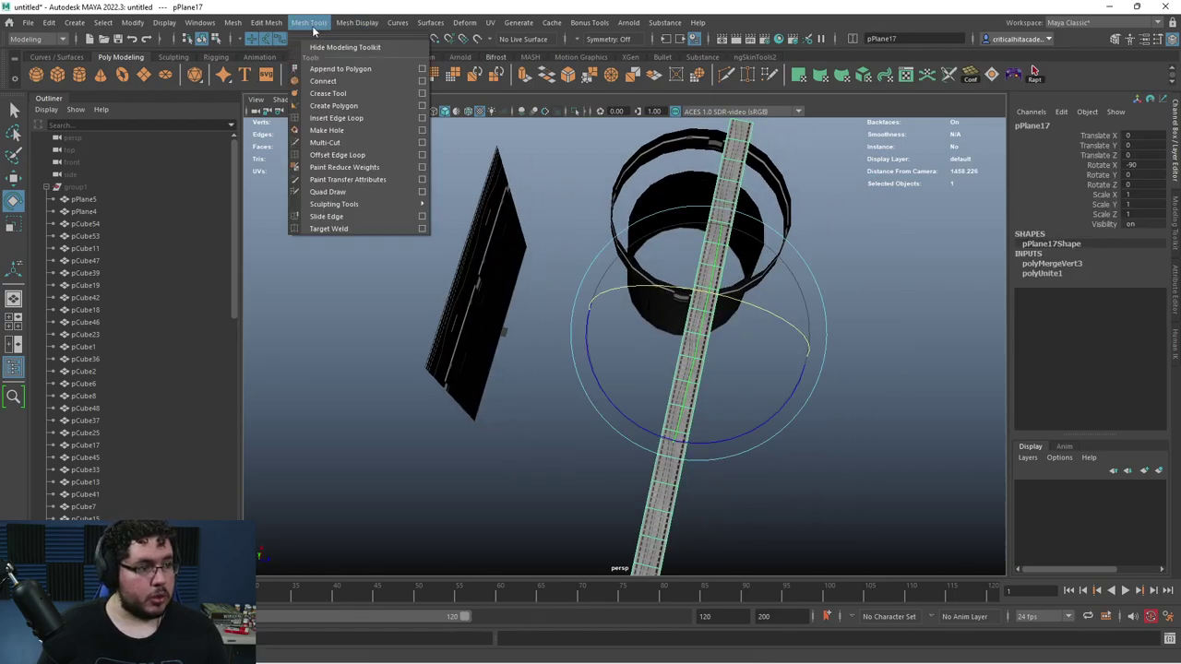
{"action": "mouse_move", "coordinate": [460, 25]}
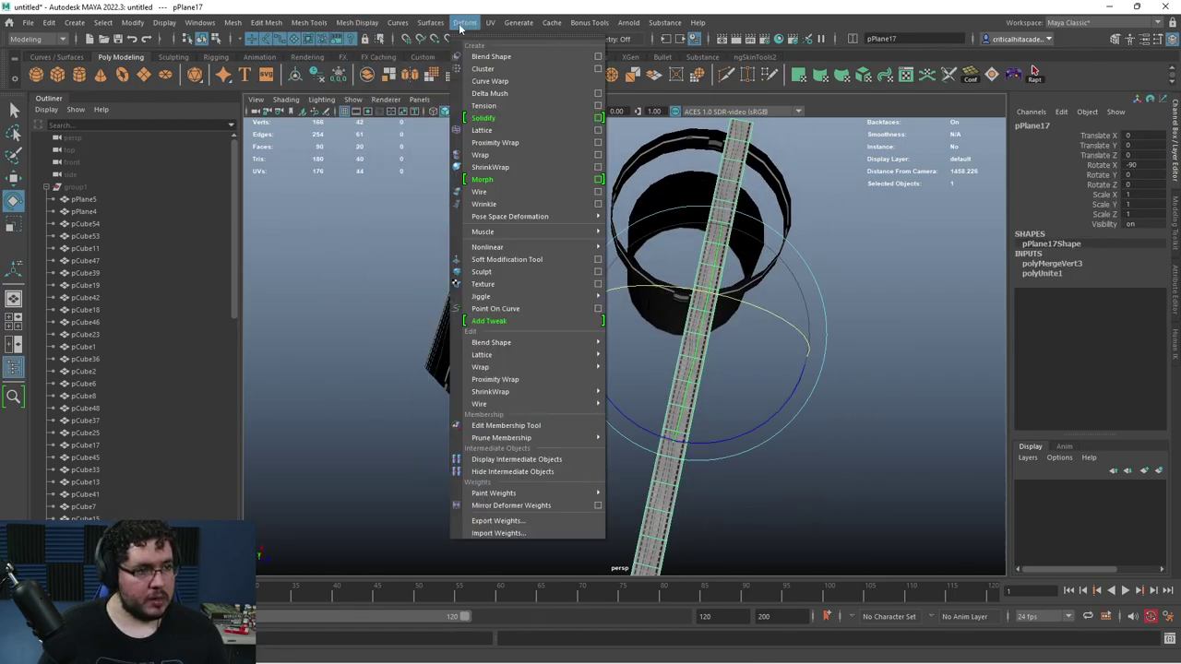
{"action": "mouse_move", "coordinate": [565, 246]}
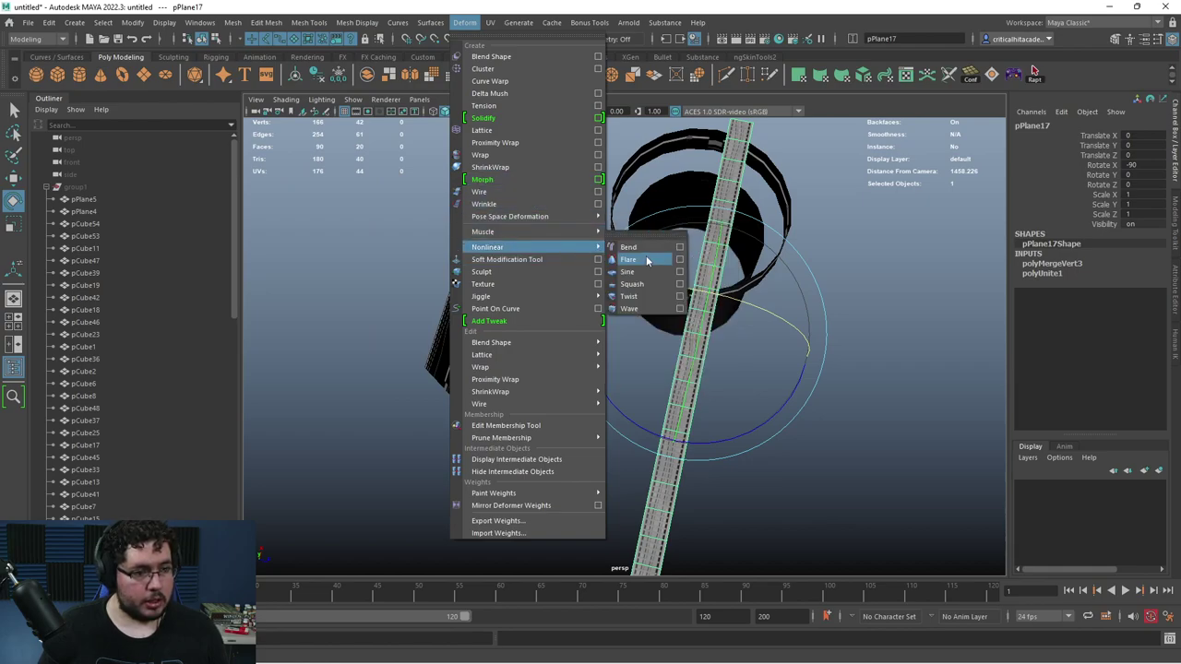
{"action": "left_click", "coordinate": [635, 250]}
{"action": "left_click", "coordinate": [1092, 294]}
{"action": "middle_click_drag", "start_coordinate": [646, 349], "coordinate": [840, 319]}
- Rotate the bend handle to -90 on X and Y so the strip curls into a flat ring
{"action": "key", "text": "e"}
{"action": "left_click_drag", "start_coordinate": [783, 394], "coordinate": [667, 438]}
{"action": "key", "text": "f"}
{"action": "right_click_drag", "start_coordinate": [644, 370], "coordinate": [781, 293], "text": "alt"}
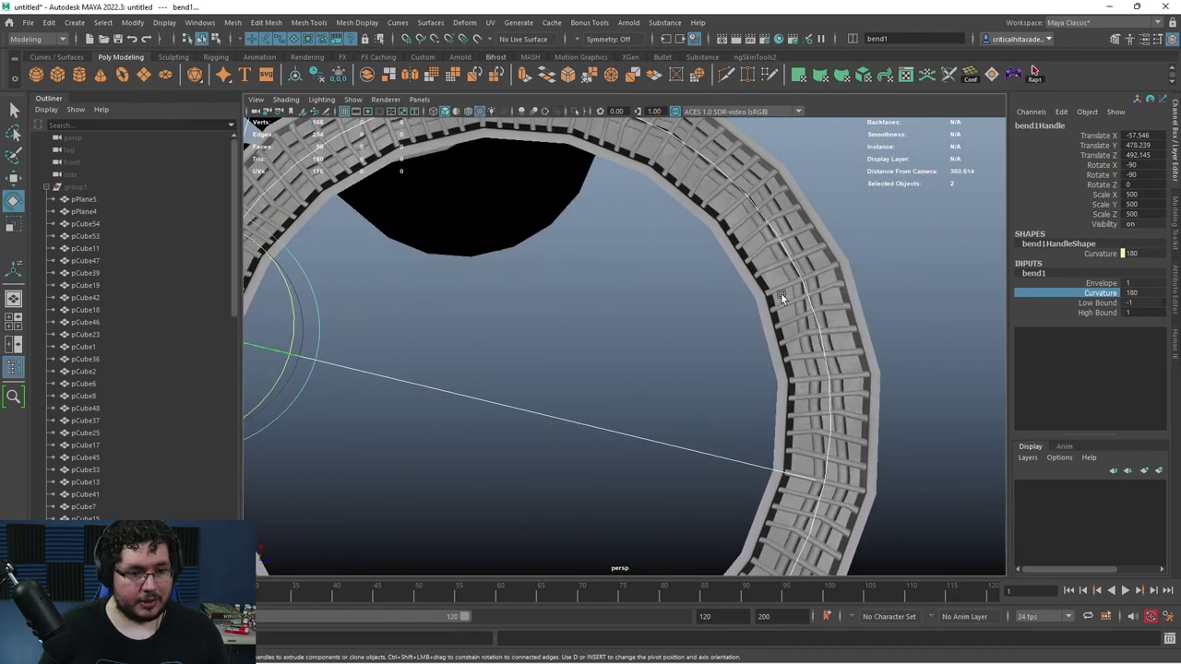
- Examine how the ribbed trim texture follows the segments around the flat ring
{"action": "left_click", "coordinate": [779, 294]}
{"action": "left_click_drag", "start_coordinate": [735, 366], "coordinate": [716, 350], "text": "alt"}
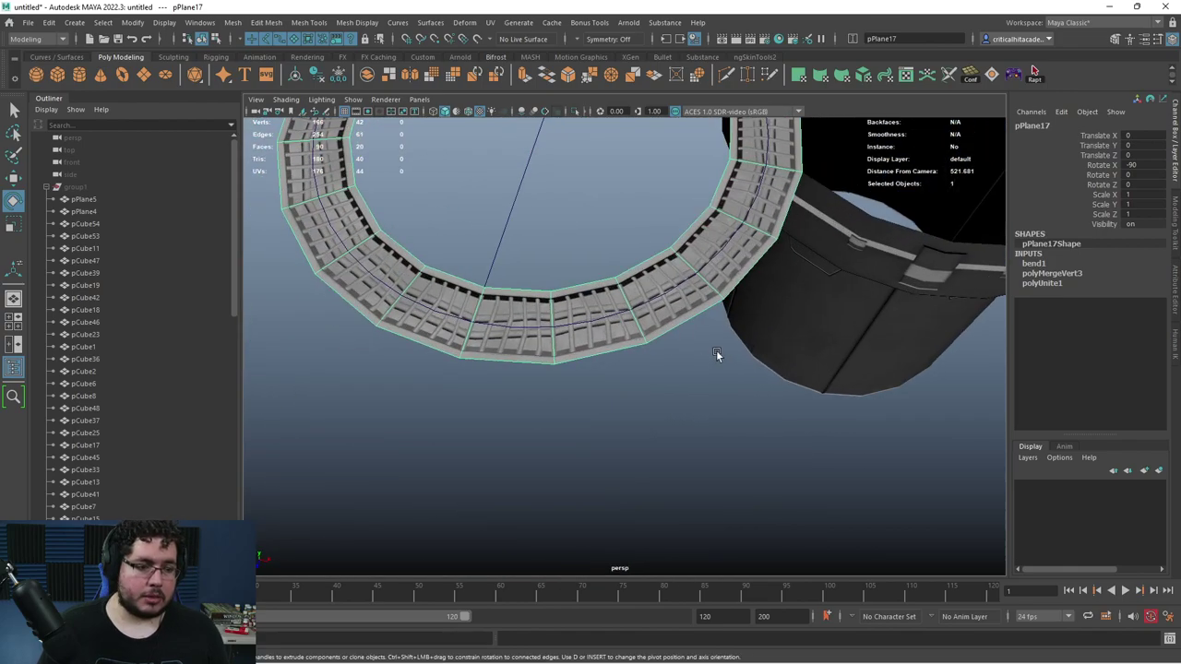
{"action": "scroll", "coordinate": [541, 332], "scroll_direction": "up", "scroll_amount": 2}
{"action": "right_click_drag", "start_coordinate": [540, 332], "coordinate": [581, 352], "text": "alt"}
{"action": "left_click_drag", "start_coordinate": [581, 358], "coordinate": [664, 374], "text": "alt"}
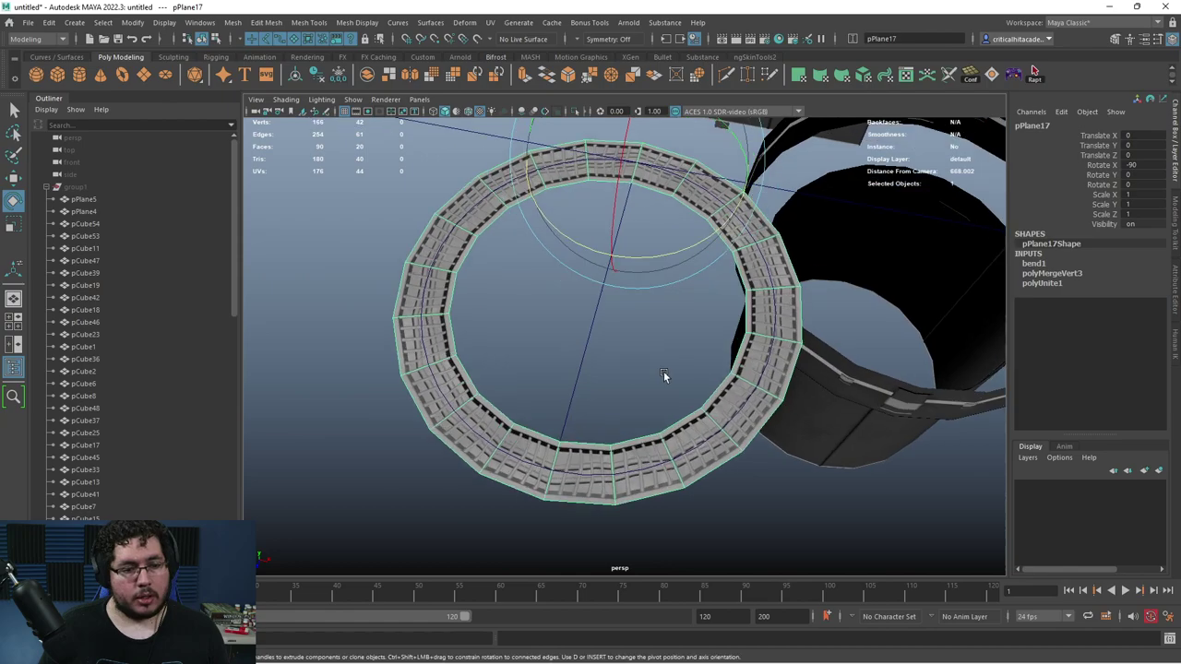
{"action": "left_click", "coordinate": [663, 375]}
{"action": "left_click", "coordinate": [766, 265]}
{"action": "left_click", "coordinate": [752, 276]}
{"action": "left_click_drag", "start_coordinate": [752, 277], "coordinate": [715, 294], "text": "alt"}
- Open the UV Editor for the flat ring and place it beside the viewport
{"action": "left_click", "coordinate": [490, 22]}
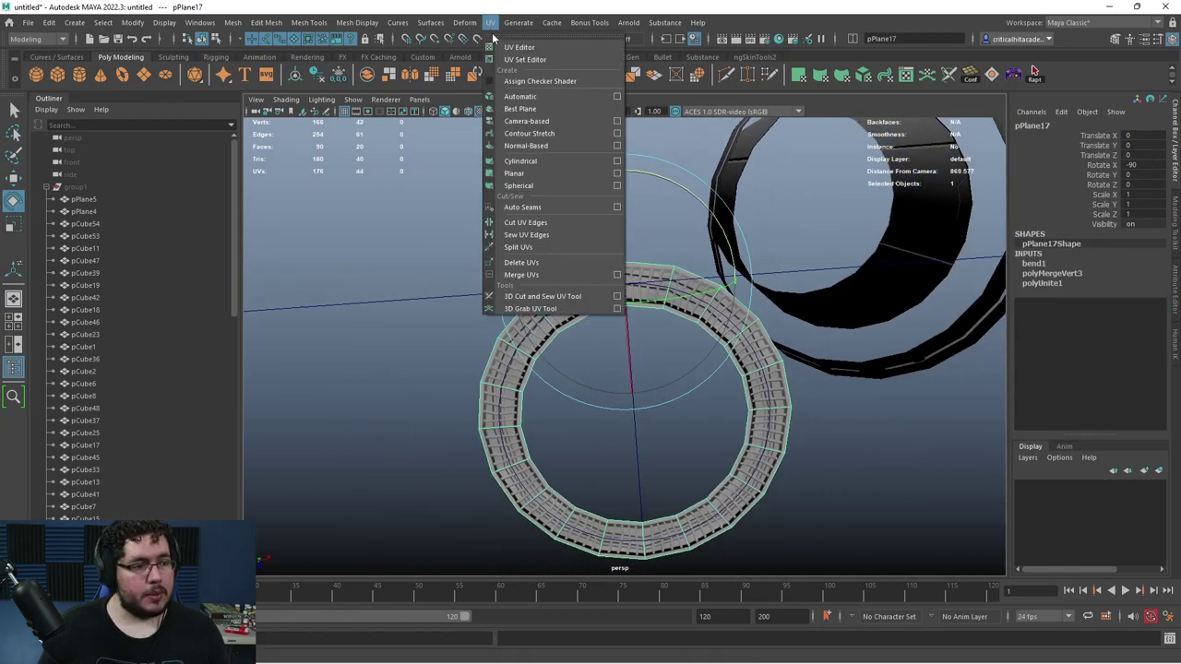
{"action": "left_click", "coordinate": [515, 44]}
{"action": "left_click_drag", "start_coordinate": [400, 183], "coordinate": [632, 97]}
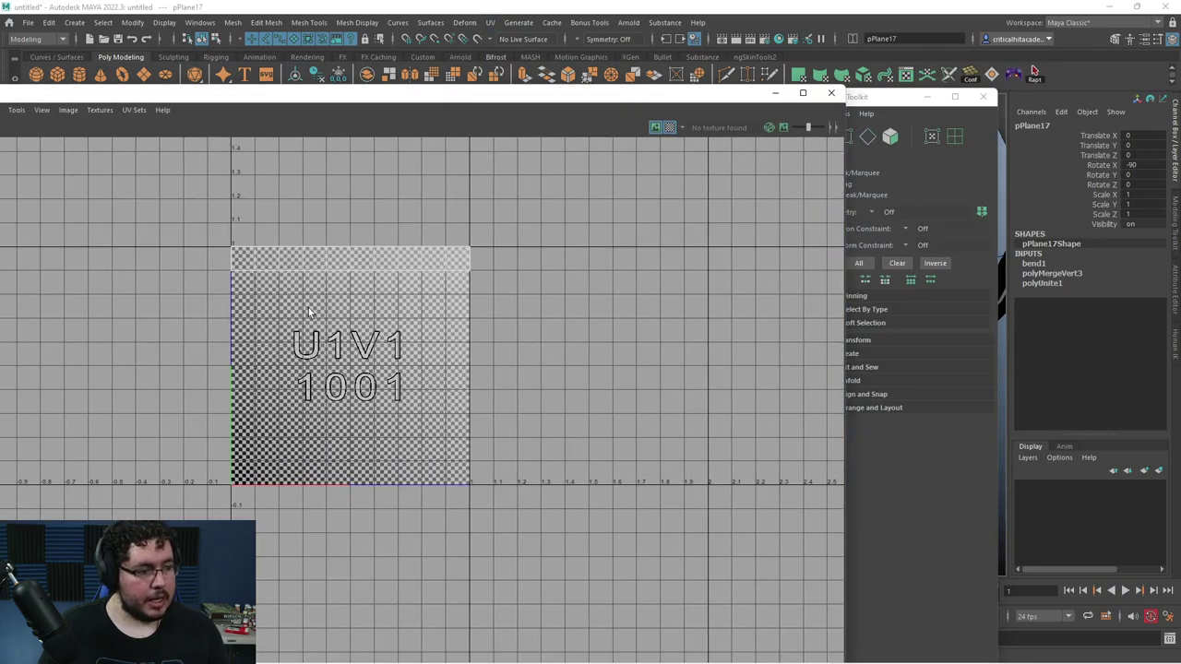
{"action": "scroll", "coordinate": [321, 277], "scroll_direction": "up", "scroll_amount": 4}
{"action": "middle_click_drag", "start_coordinate": [326, 265], "coordinate": [387, 329], "text": "alt"}
{"action": "scroll", "coordinate": [389, 328], "scroll_direction": "up", "scroll_amount": 3}
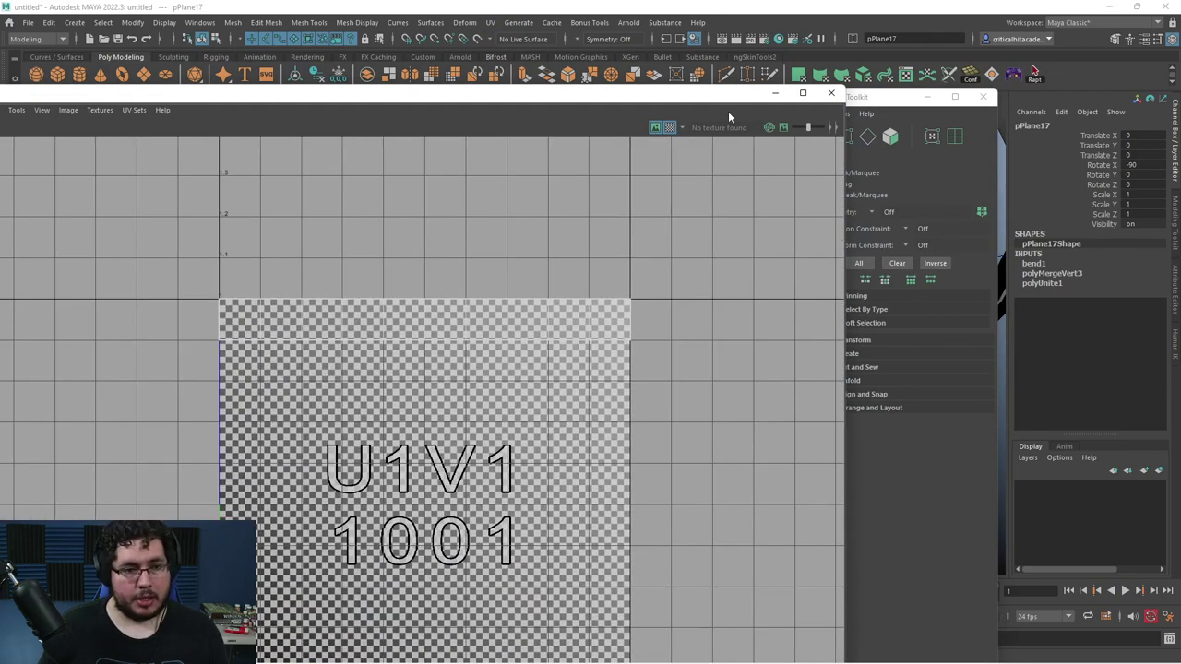
{"action": "left_click_drag", "start_coordinate": [700, 99], "coordinate": [355, 129]}
{"action": "scroll", "coordinate": [612, 300], "scroll_direction": "up", "scroll_amount": 5}
- Delete the flat ring's construction history to bake in the bend
{"action": "left_click", "coordinate": [637, 363]}
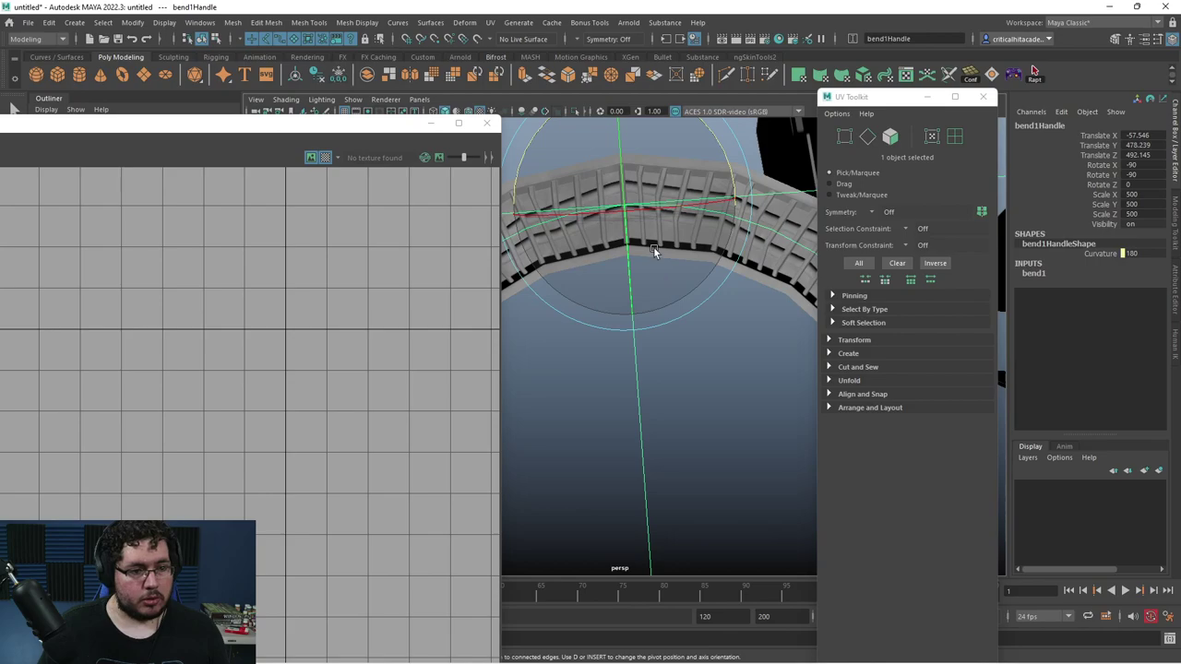
{"action": "left_click", "coordinate": [683, 247]}
{"action": "left_click", "coordinate": [314, 81]}
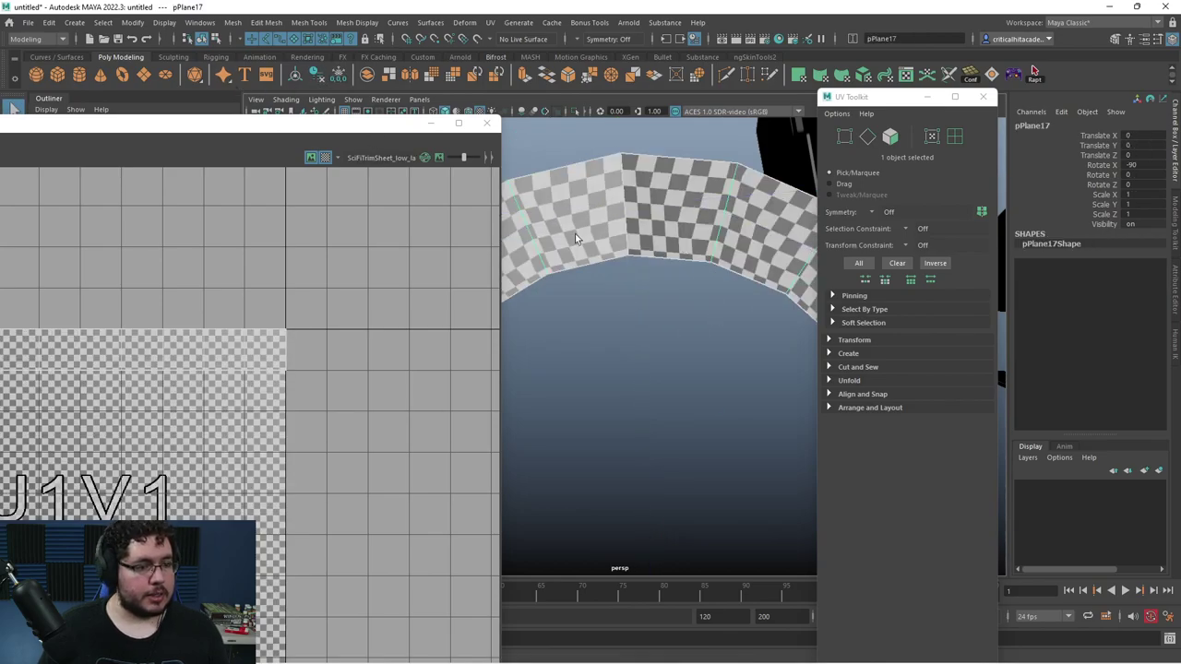
{"action": "scroll", "coordinate": [664, 308], "scroll_direction": "down", "scroll_amount": 5}
{"action": "left_click", "coordinate": [679, 362]}
{"action": "scroll", "coordinate": [688, 263], "scroll_direction": "up", "scroll_amount": 2}
{"action": "left_click", "coordinate": [690, 253]}
{"action": "scroll", "coordinate": [654, 295], "scroll_direction": "up", "scroll_amount": 3}
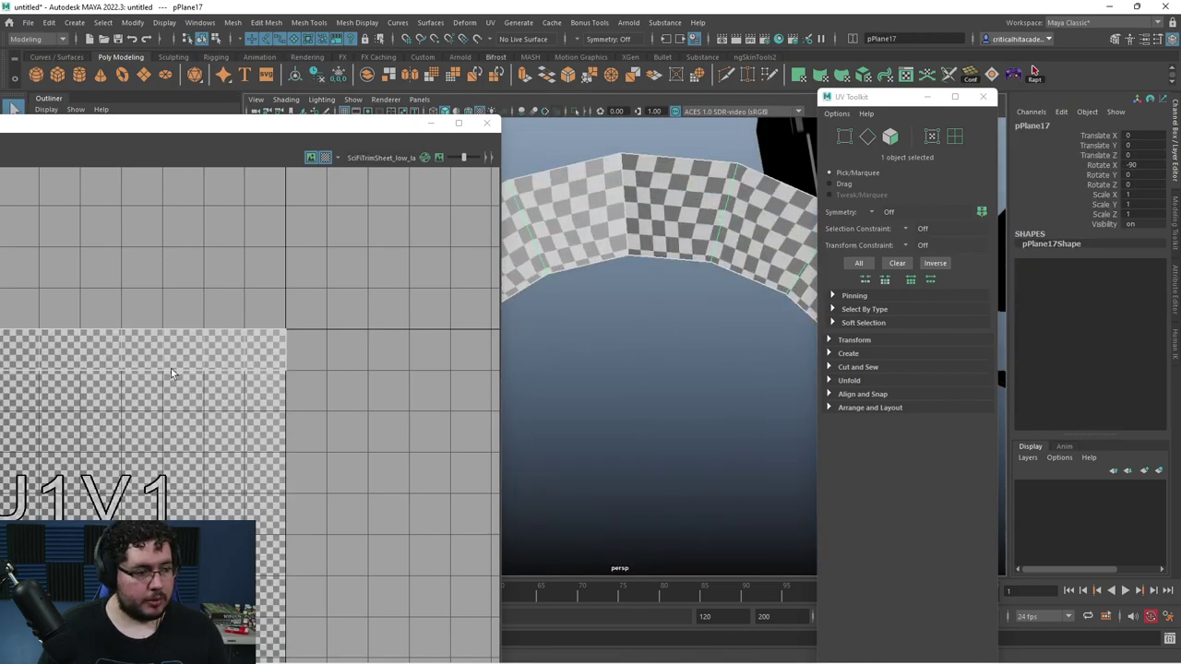
- Select one of the ring's overlapping UV shells and check which part of the ring it covers
{"action": "scroll", "coordinate": [171, 374], "scroll_direction": "down", "scroll_amount": 1}
{"action": "middle_click_drag", "start_coordinate": [172, 373], "coordinate": [404, 350], "text": "alt"}
{"action": "right_click_drag", "start_coordinate": [348, 327], "coordinate": [297, 310]}
{"action": "left_click", "coordinate": [314, 332]}
{"action": "scroll", "coordinate": [545, 254], "scroll_direction": "down", "scroll_amount": 4}
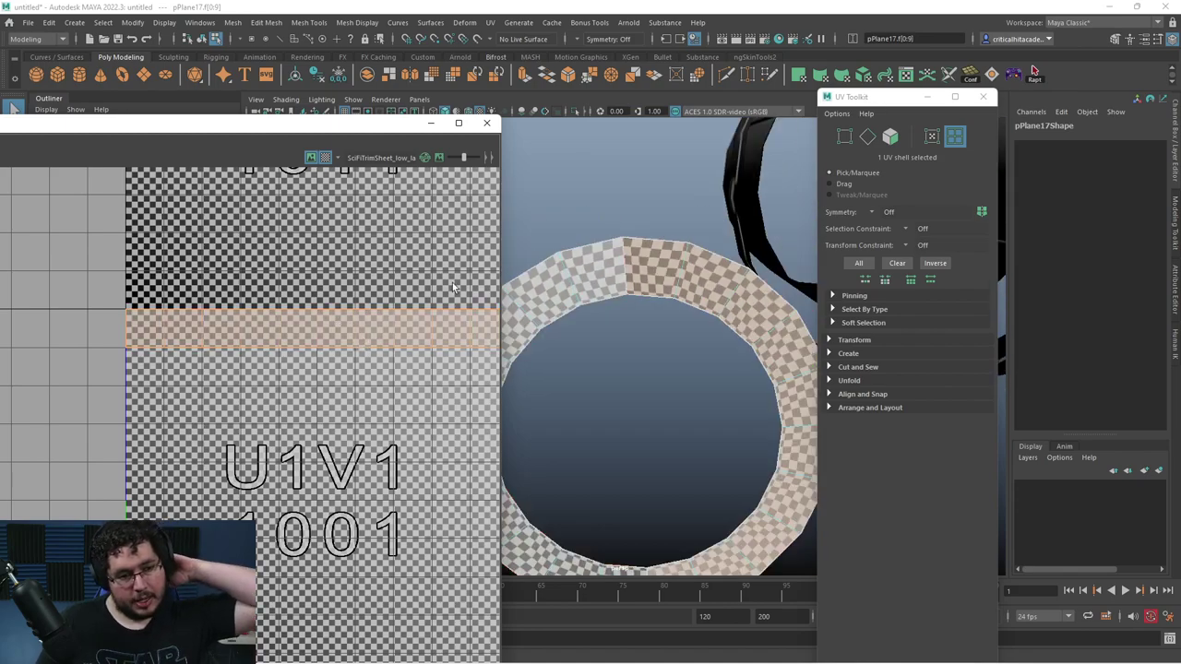
{"action": "left_click", "coordinate": [731, 317]}
{"action": "scroll", "coordinate": [699, 344], "scroll_direction": "down", "scroll_amount": 3}
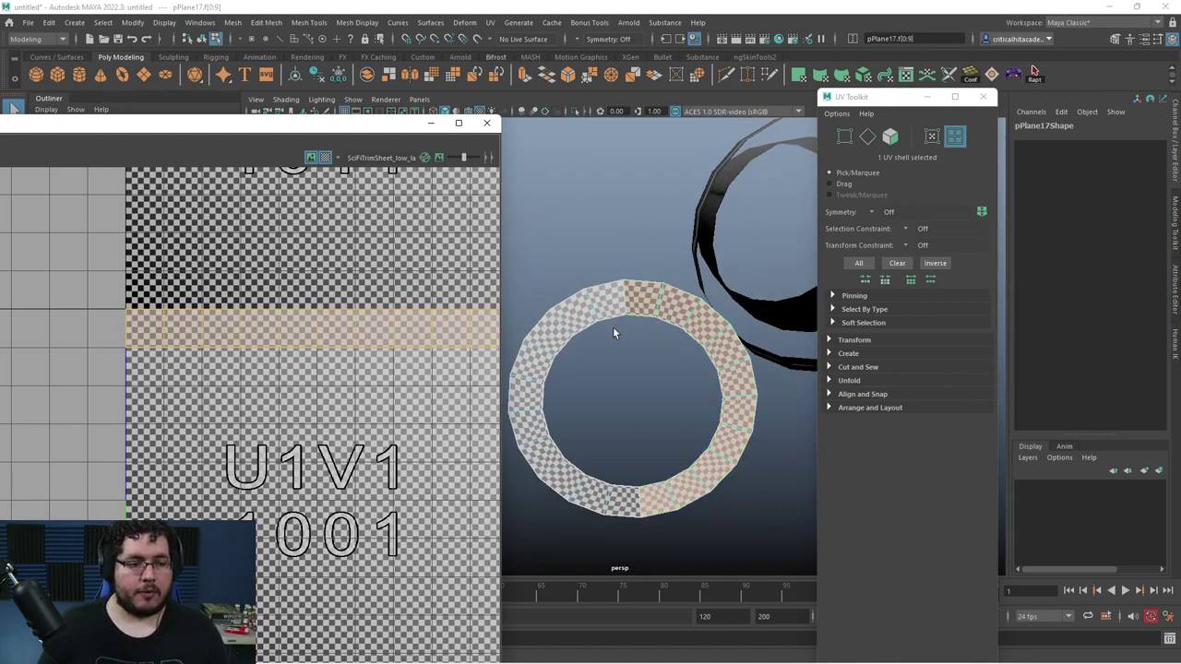
{"action": "middle_click_drag", "start_coordinate": [614, 333], "coordinate": [644, 265], "text": "alt"}
- Close the UV Toolkit and turn off the checker map so the trim texture shows behind the UVs
{"action": "left_click", "coordinate": [980, 100]}
{"action": "middle_click_drag", "start_coordinate": [427, 307], "coordinate": [353, 288], "text": "alt"}
{"action": "left_click", "coordinate": [326, 158]}
{"action": "scroll", "coordinate": [376, 305], "scroll_direction": "down", "scroll_amount": 1}
{"action": "scroll", "coordinate": [376, 305], "scroll_direction": "down", "scroll_amount": 1}
{"action": "left_click", "coordinate": [369, 242]}
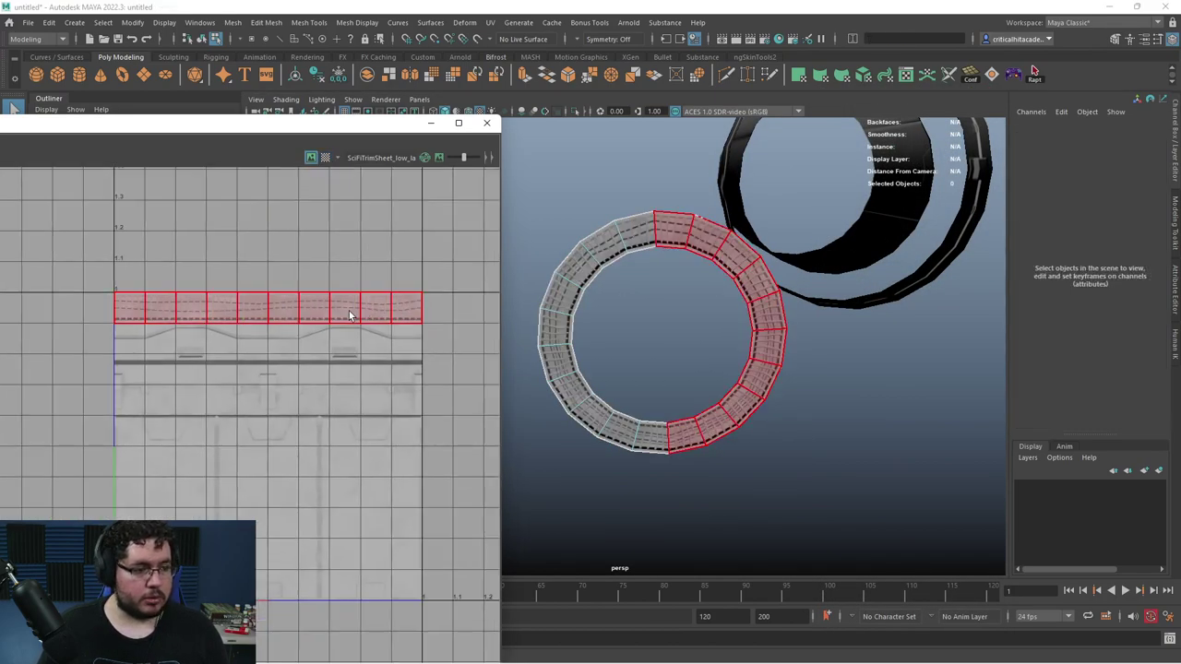
- Select both of the ring's UV shells and scale them horizontally to about two thirds of the tile width
{"action": "left_click", "coordinate": [350, 311]}
{"action": "scroll", "coordinate": [383, 312], "scroll_direction": "down", "scroll_amount": 2}
{"action": "scroll", "coordinate": [384, 312], "scroll_direction": "up", "scroll_amount": 3}
{"action": "left_click_drag", "start_coordinate": [465, 245], "coordinate": [127, 354]}
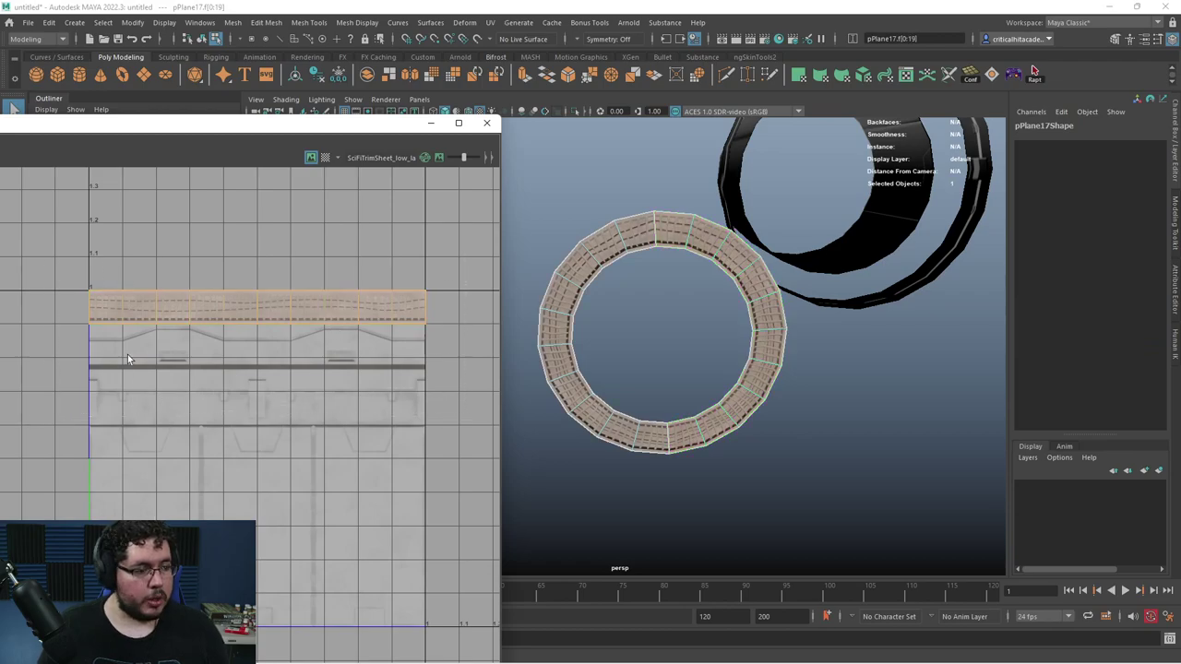
{"action": "key", "text": "r"}
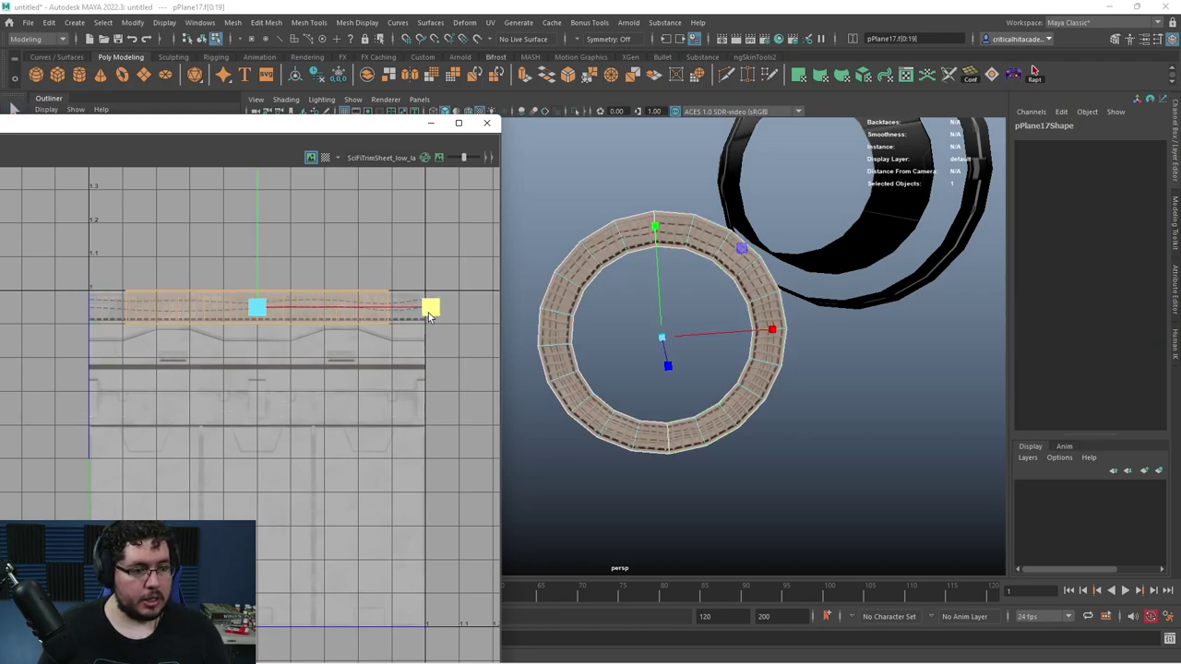
{"action": "left_click_drag", "start_coordinate": [414, 320], "coordinate": [404, 319]}
{"action": "scroll", "coordinate": [691, 290], "scroll_direction": "up", "scroll_amount": 7}
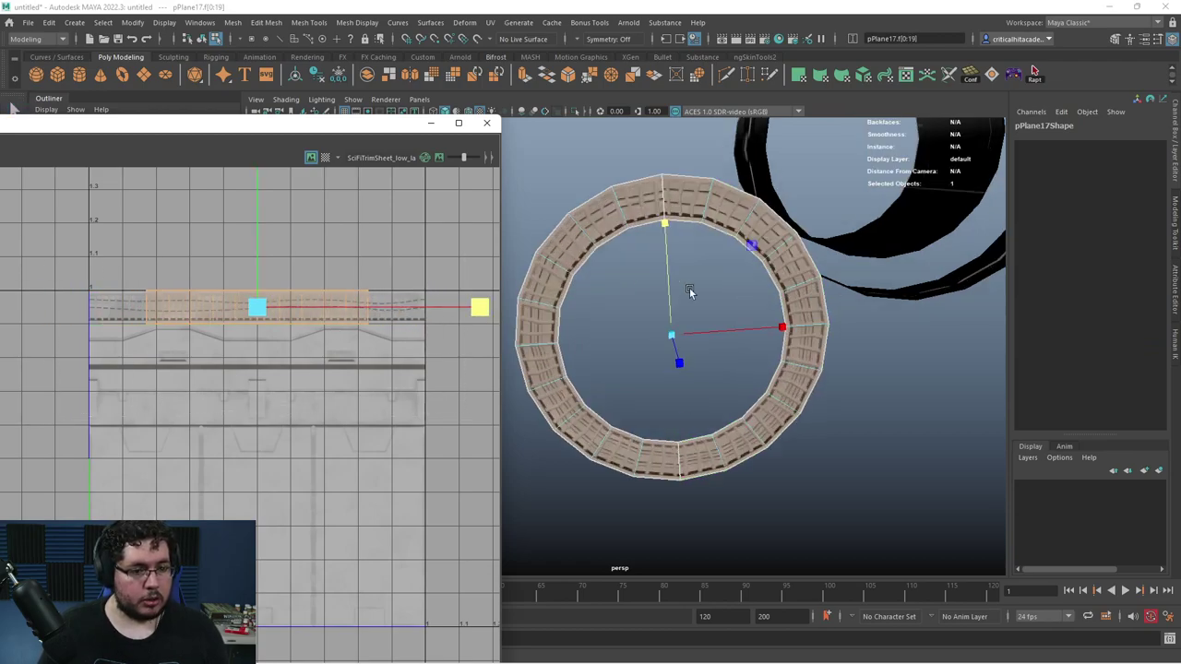
{"action": "middle_click_drag", "start_coordinate": [749, 277], "coordinate": [756, 391], "text": "alt"}
{"action": "left_click_drag", "start_coordinate": [756, 391], "coordinate": [680, 354], "text": "alt"}
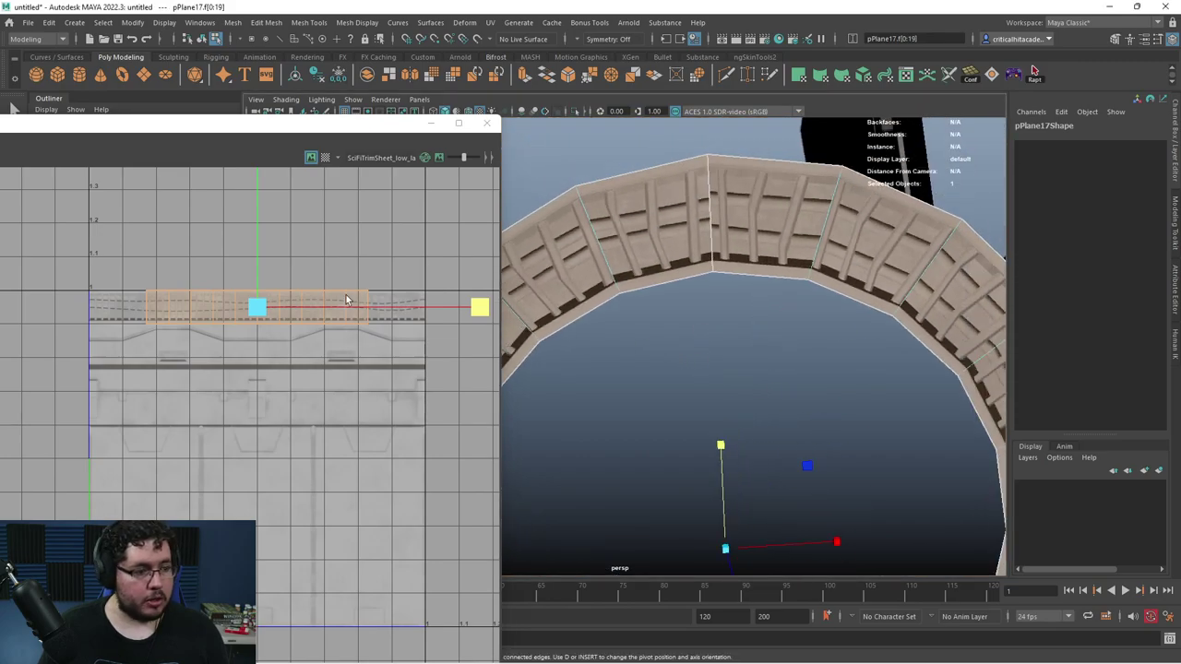
- Try to scale both whole UV shells wider horizontally and undo that scaling
{"action": "right_click_drag", "start_coordinate": [346, 294], "coordinate": [286, 305]}
{"action": "left_click_drag", "start_coordinate": [401, 274], "coordinate": [122, 307]}
{"action": "right_click_drag", "start_coordinate": [241, 297], "coordinate": [168, 279]}
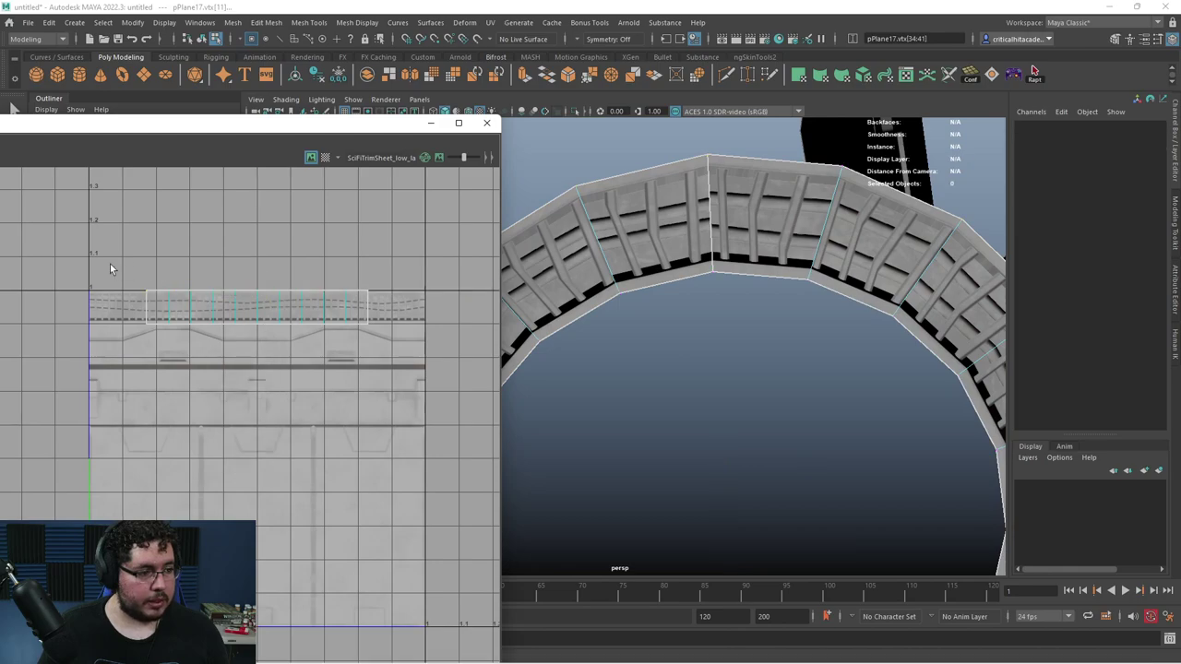
{"action": "left_click", "coordinate": [396, 307]}
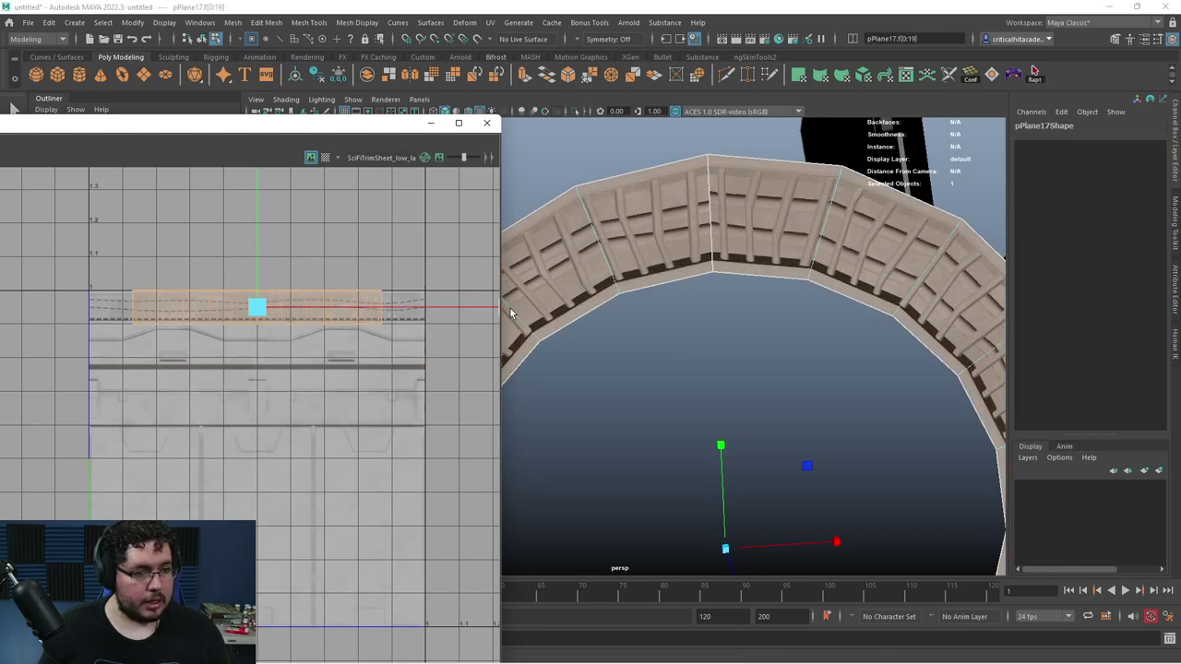
{"action": "left_click_drag", "start_coordinate": [526, 308], "coordinate": [580, 313]}
{"action": "middle_click_drag", "start_coordinate": [579, 313], "coordinate": [590, 311]}
{"action": "key", "text": "ctrl+z"}
- Try small horizontal rescales of the ring's upper UV row, then its lower UV row, to straighten the rib texture
{"action": "right_click", "coordinate": [377, 294]}
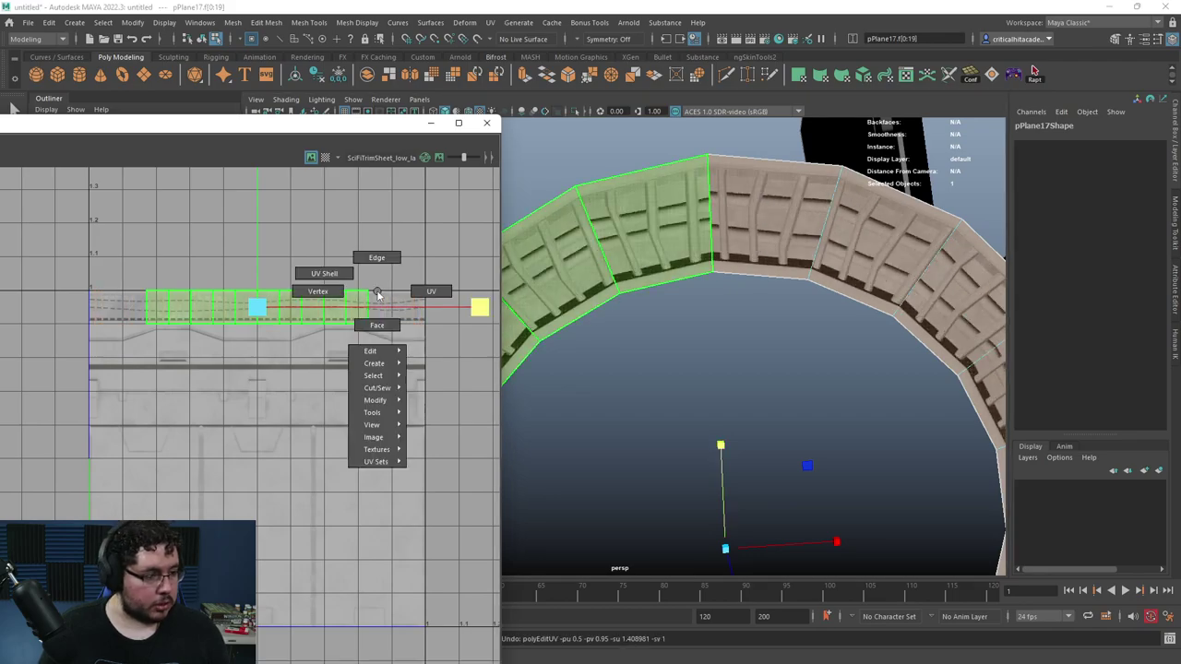
{"action": "left_click", "coordinate": [446, 293]}
{"action": "left_click_drag", "start_coordinate": [149, 310], "coordinate": [127, 311]}
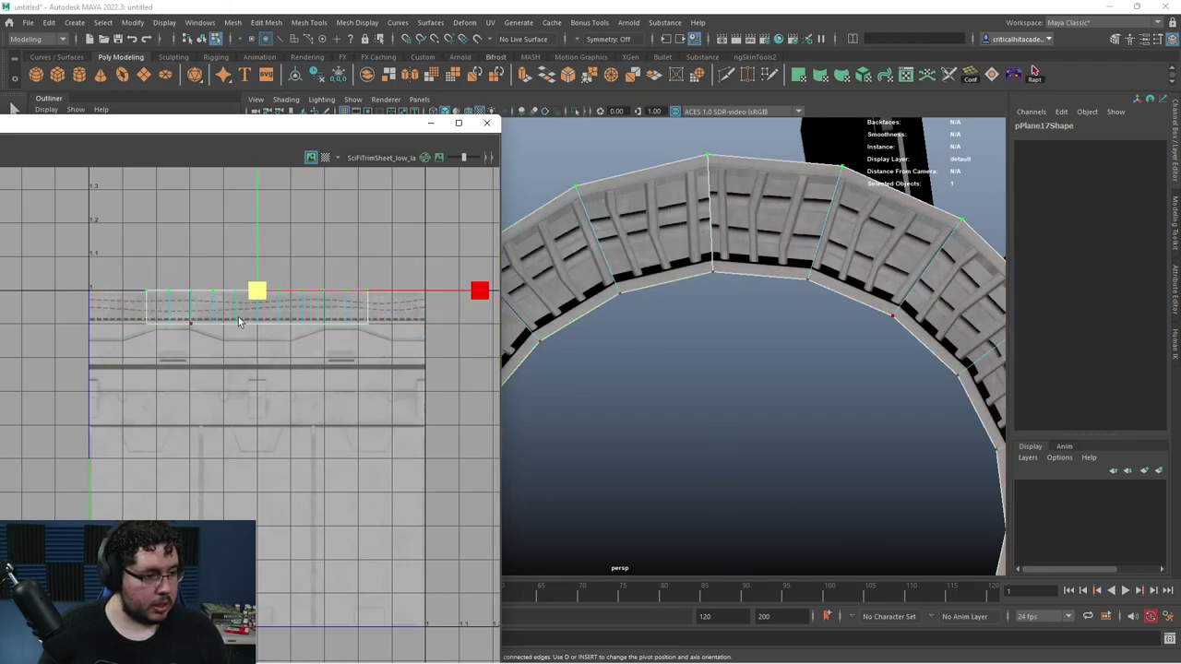
{"action": "left_click", "coordinate": [482, 292]}
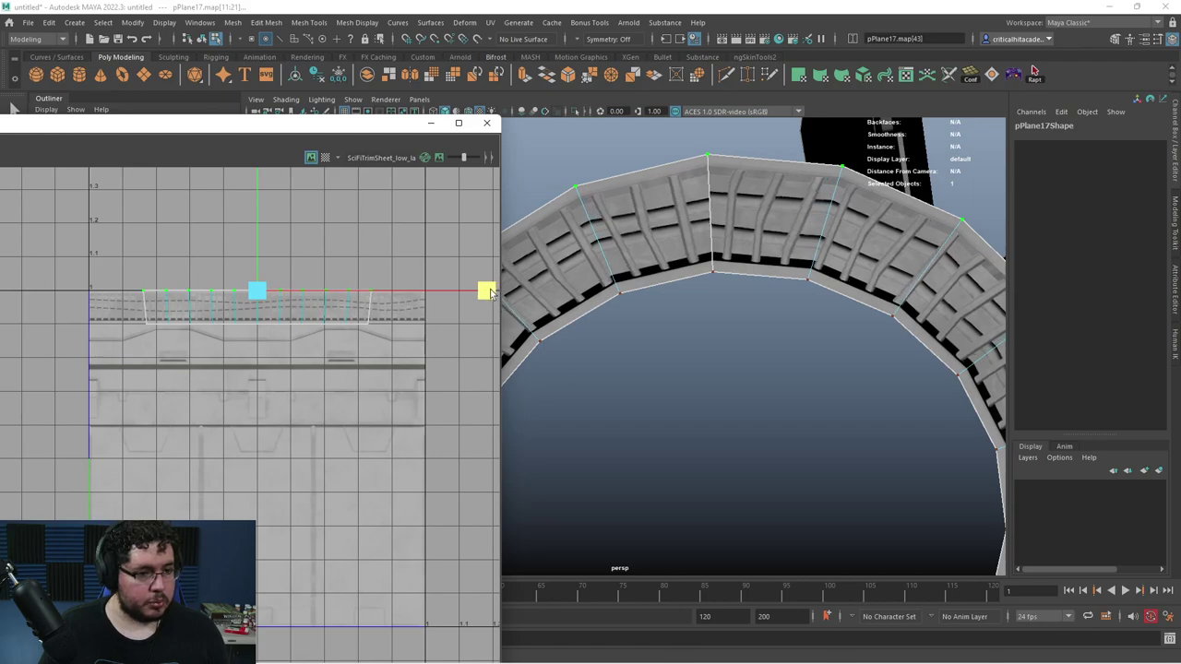
{"action": "left_click_drag", "start_coordinate": [484, 292], "coordinate": [478, 292]}
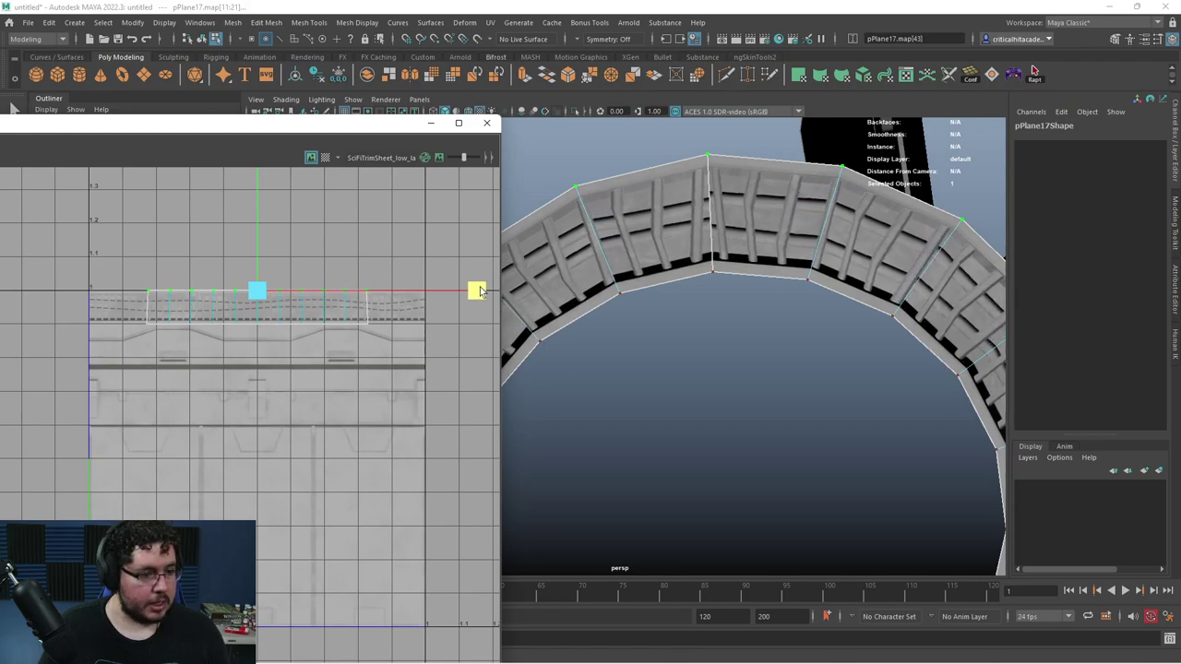
{"action": "left_click", "coordinate": [465, 330]}
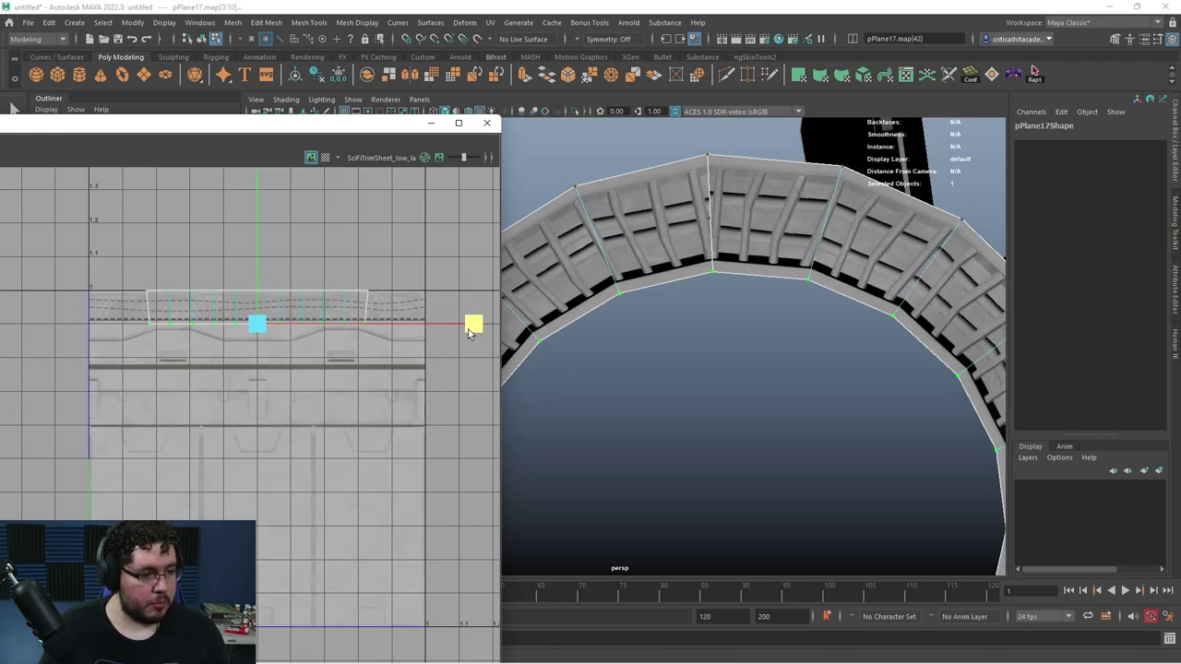
{"action": "left_click_drag", "start_coordinate": [477, 333], "coordinate": [473, 330]}
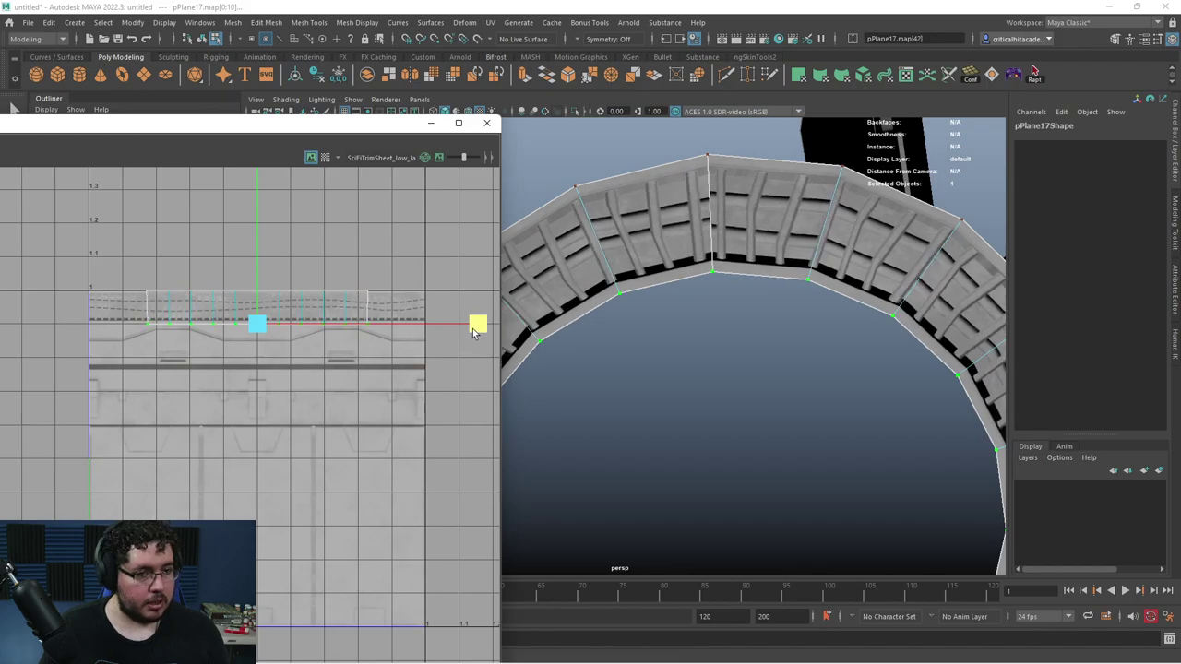
- Undo the flat ring's UV edits back to the bent ring with full-width UV shells
{"action": "key", "text": "ctrl+z"}
{"action": "key", "text": "ctrl+z"}
{"action": "scroll", "coordinate": [705, 324], "scroll_direction": "down", "scroll_amount": 6}
{"action": "key", "text": "ctrl+z"}
{"action": "key", "text": "ctrl+z"}
{"action": "key", "text": "ctrl+z"}
{"action": "key", "text": "ctrl+z"}
{"action": "key", "text": "ctrl+z"}
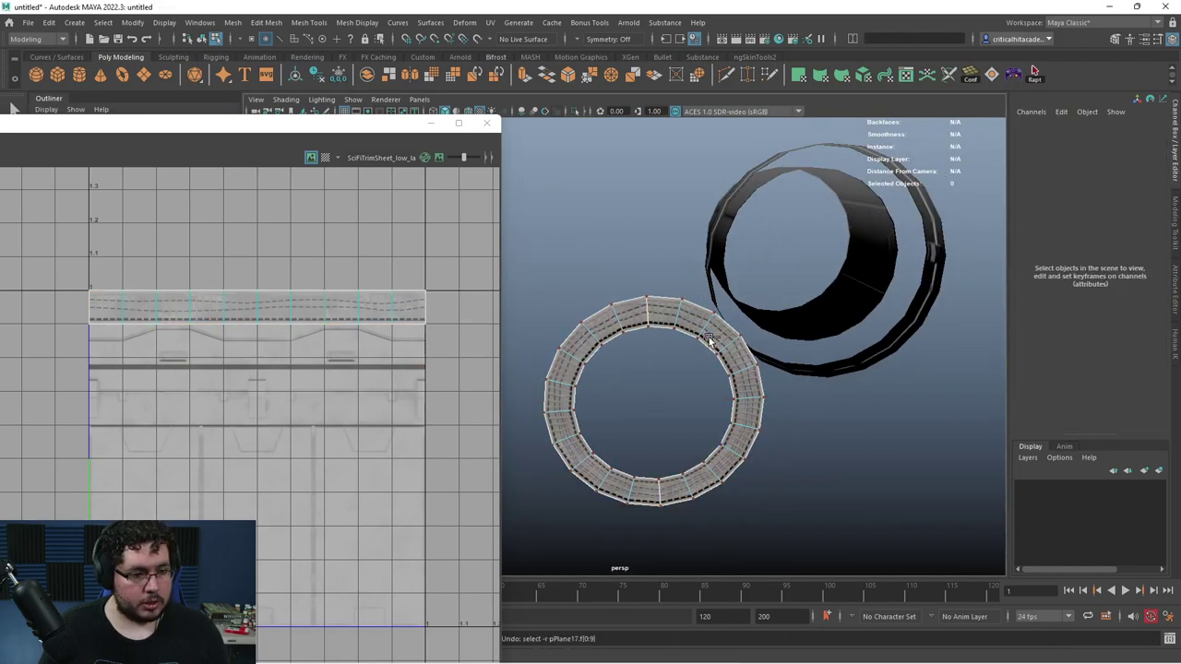
{"action": "key", "text": "ctrl+z"}
{"action": "key", "text": "ctrl+z"}
{"action": "key", "text": "ctrl+z"}
{"action": "key", "text": "ctrl+z"}
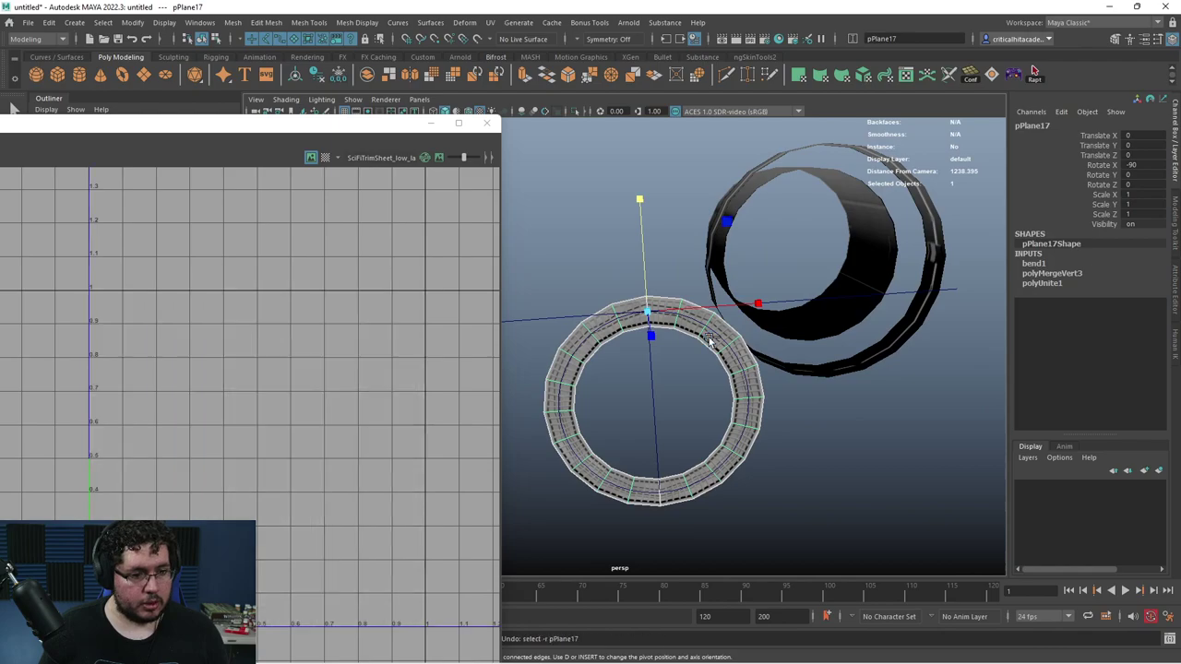
- Undo the flat ring bend back to the straight ribbed strip with its bend handle in place
{"action": "key", "text": "ctrl+z"}
{"action": "key", "text": "ctrl+z"}
{"action": "key", "text": "ctrl+z"}
{"action": "key", "text": "ctrl+z"}
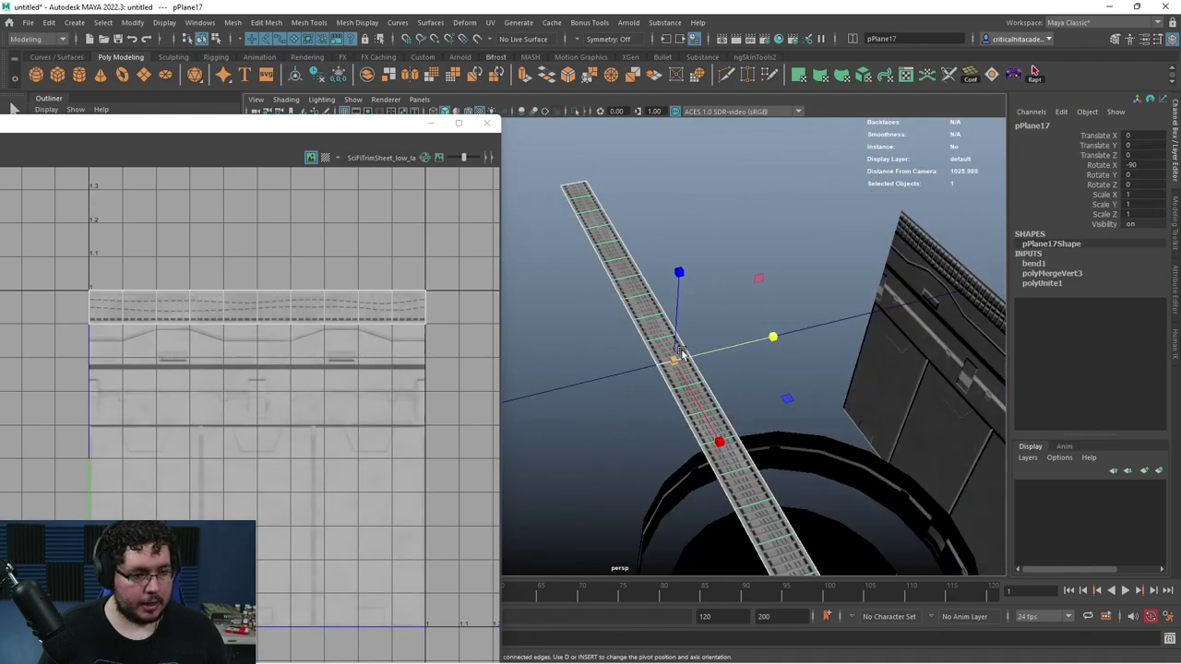
{"action": "key", "text": "ctrl+z"}
{"action": "key", "text": "ctrl+z"}
{"action": "key", "text": "ctrl+z"}
{"action": "key", "text": "ctrl+z"}
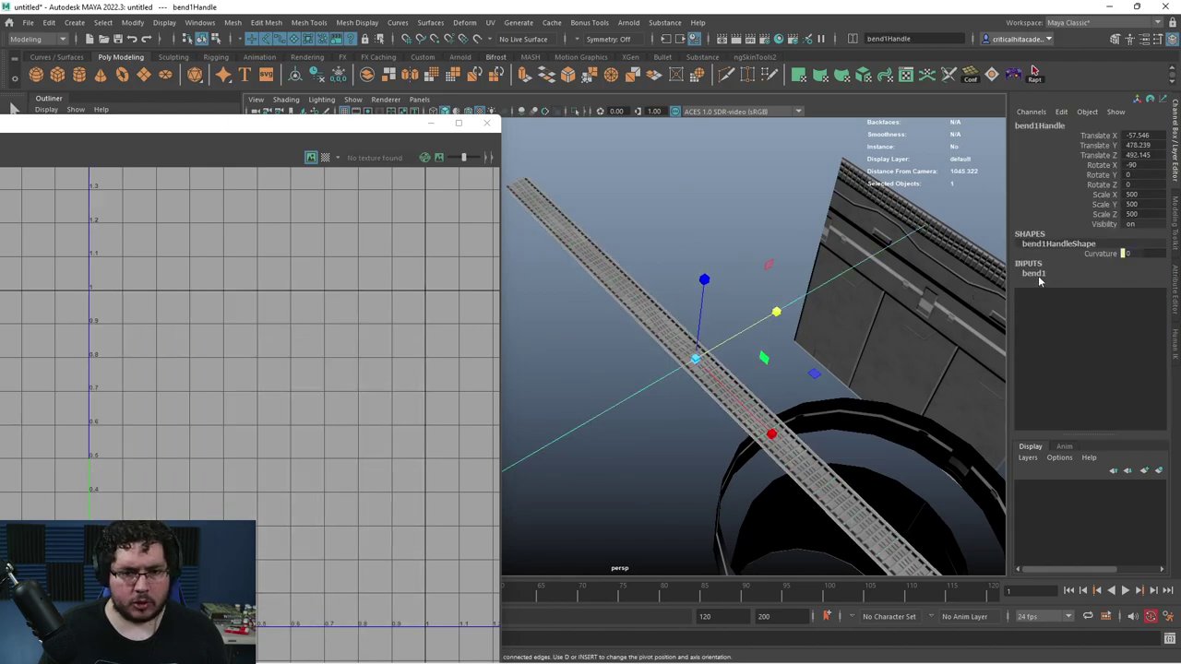
{"action": "key", "text": "ctrl+z"}
{"action": "key", "text": "ctrl+z"}
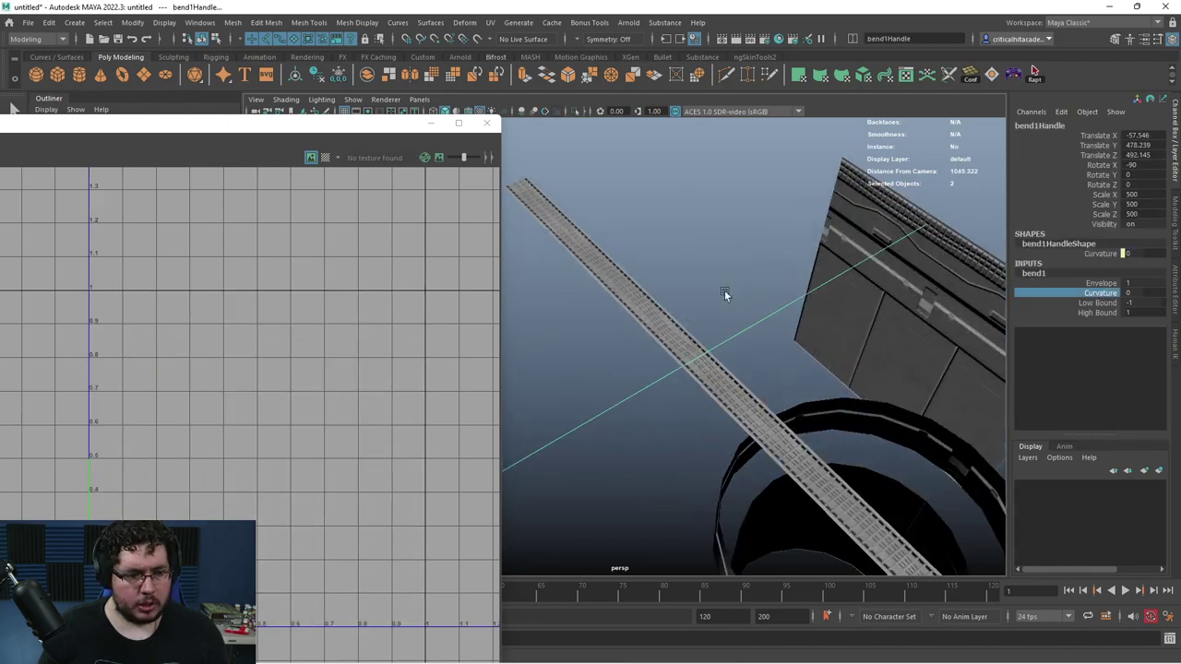
{"action": "key", "text": "ctrl+z"}
{"action": "key", "text": "ctrl+z"}
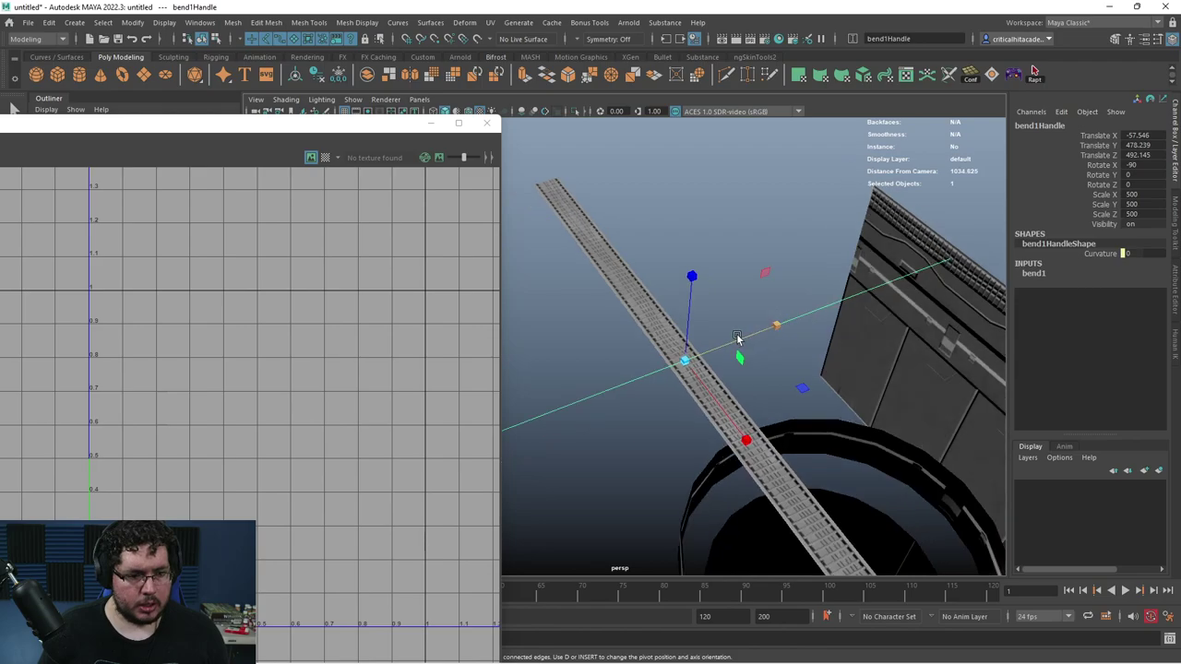
- Return the straight ribbed strip's X rotation to 0 so it stands upright
{"action": "left_click", "coordinate": [609, 293]}
{"action": "left_click", "coordinate": [619, 296]}
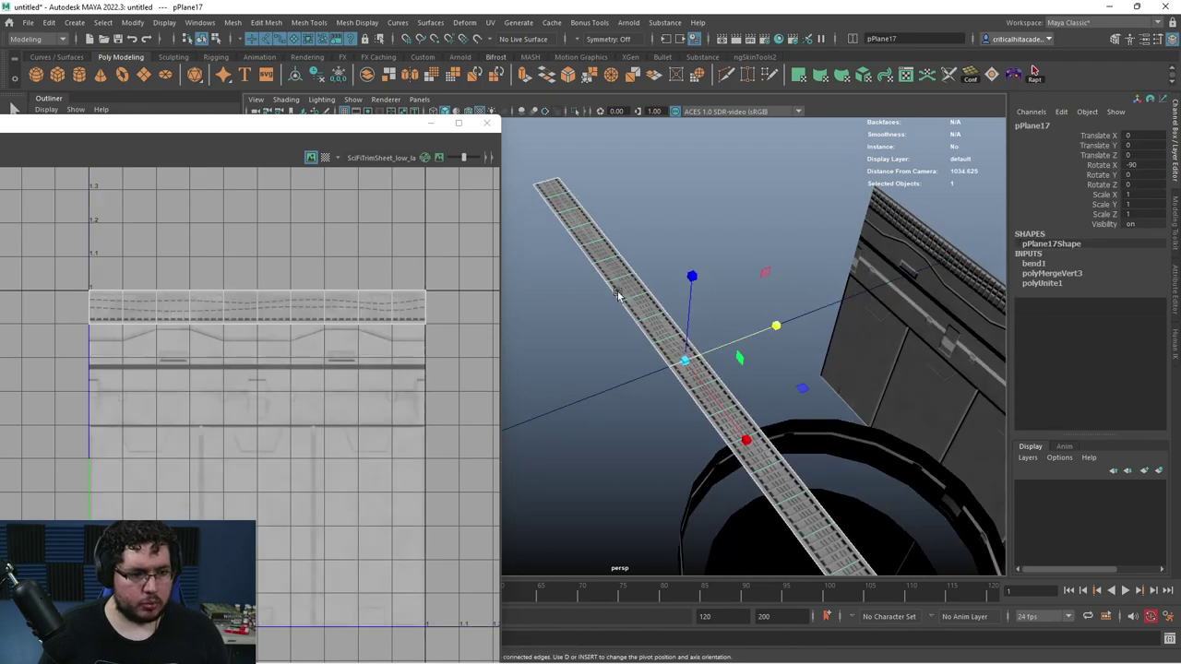
{"action": "key", "text": "e"}
{"action": "left_click_drag", "start_coordinate": [666, 287], "coordinate": [595, 336]}
{"action": "key", "text": "ctrl+z"}
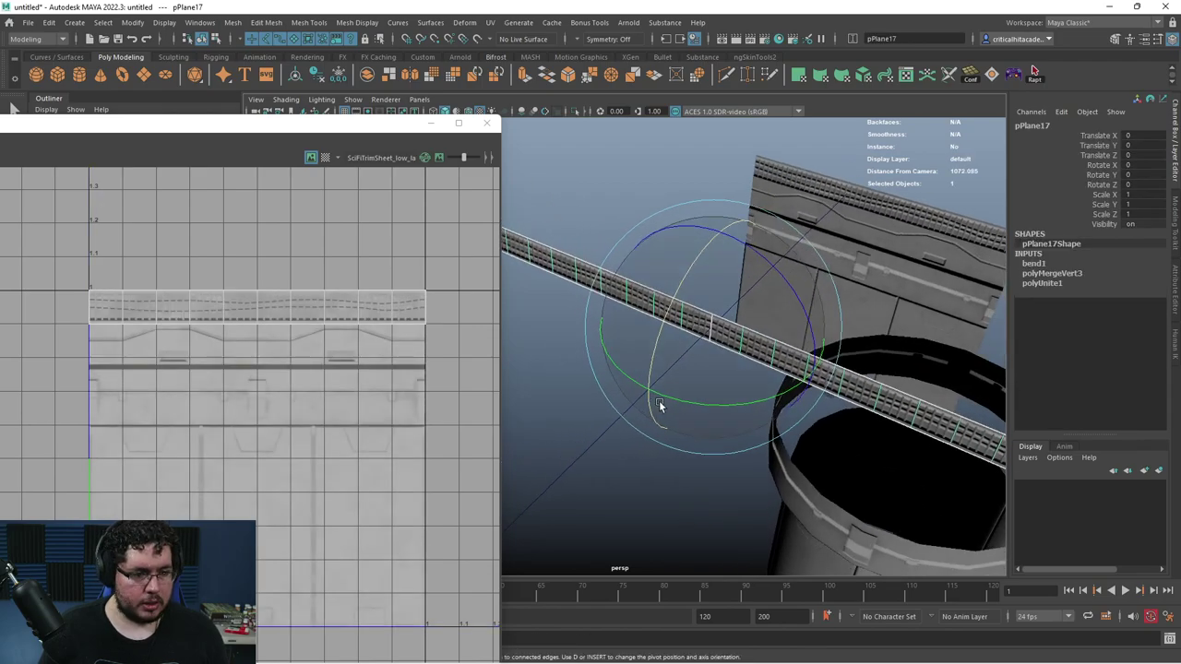
- Set the bend deformer's curvature to 180 and rotate its handle to curl the upright strip into a closed ring
{"action": "key", "text": "ctrl+z"}
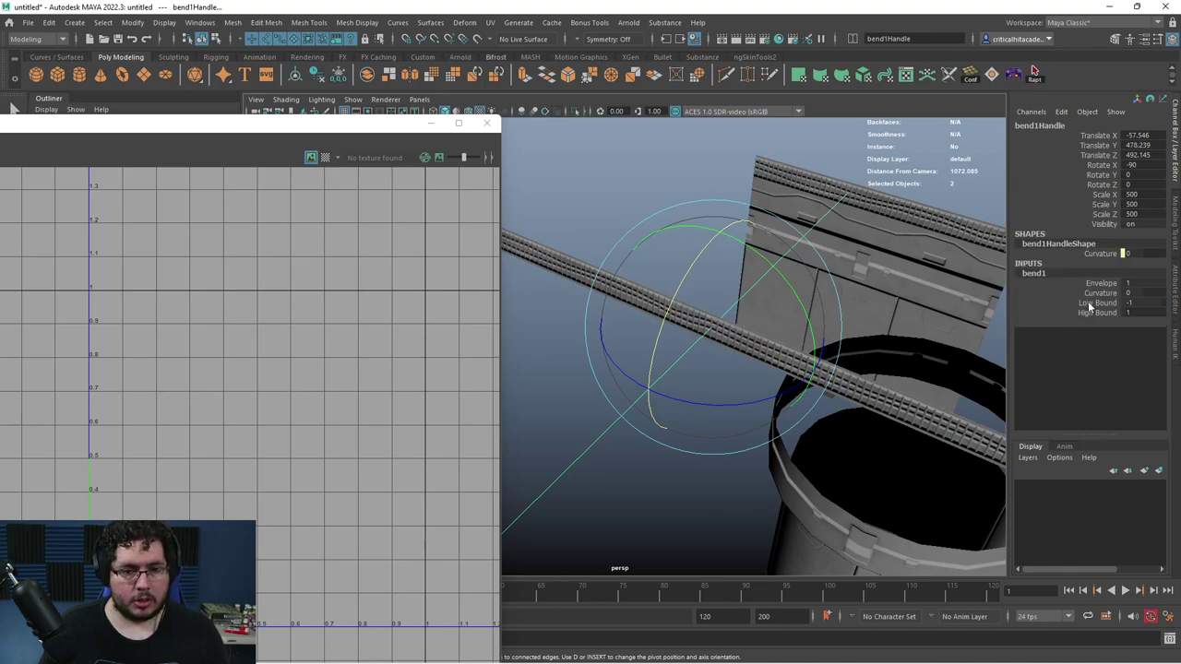
{"action": "left_click", "coordinate": [1098, 293]}
{"action": "middle_click_drag", "start_coordinate": [609, 350], "coordinate": [679, 351]}
{"action": "key", "text": "e"}
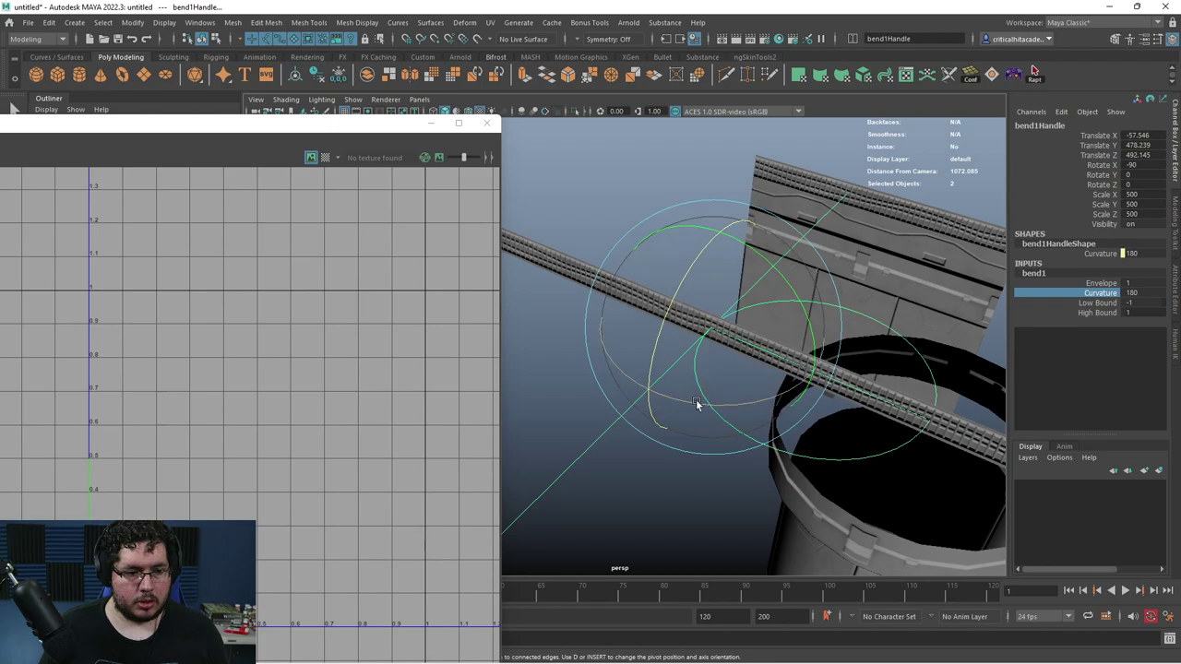
{"action": "left_click_drag", "start_coordinate": [695, 403], "coordinate": [769, 250]}
- Delete the upright ribbed ring's construction history and center its pivot
{"action": "left_click", "coordinate": [671, 222]}
{"action": "left_click", "coordinate": [774, 244]}
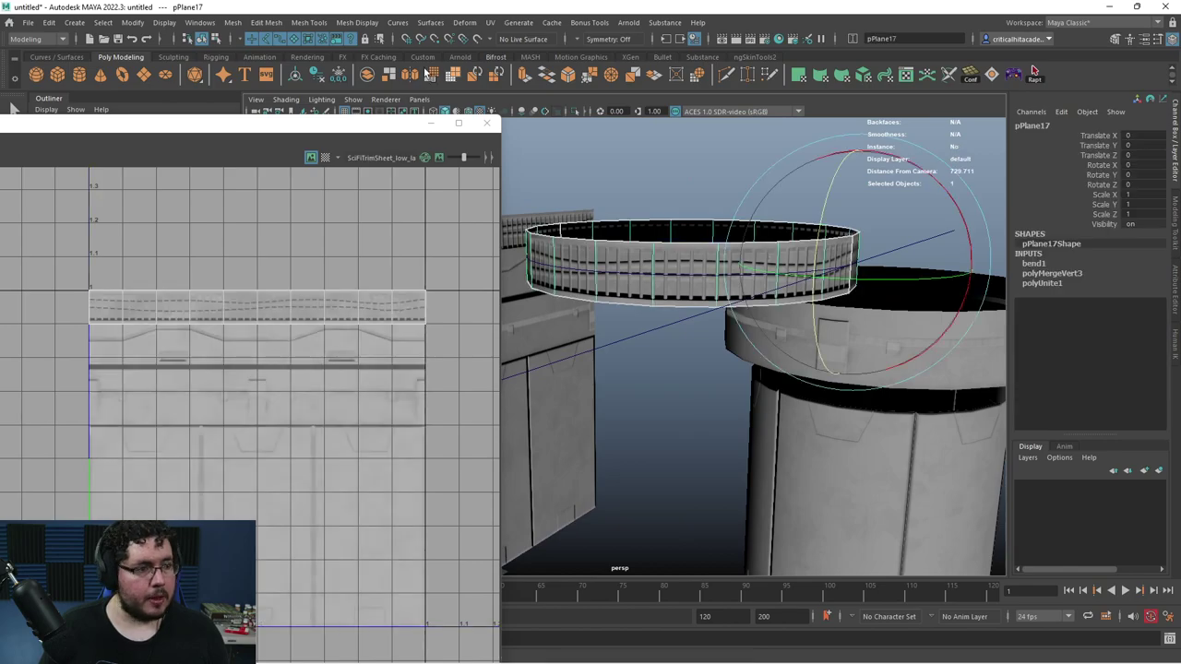
{"action": "left_click", "coordinate": [318, 75]}
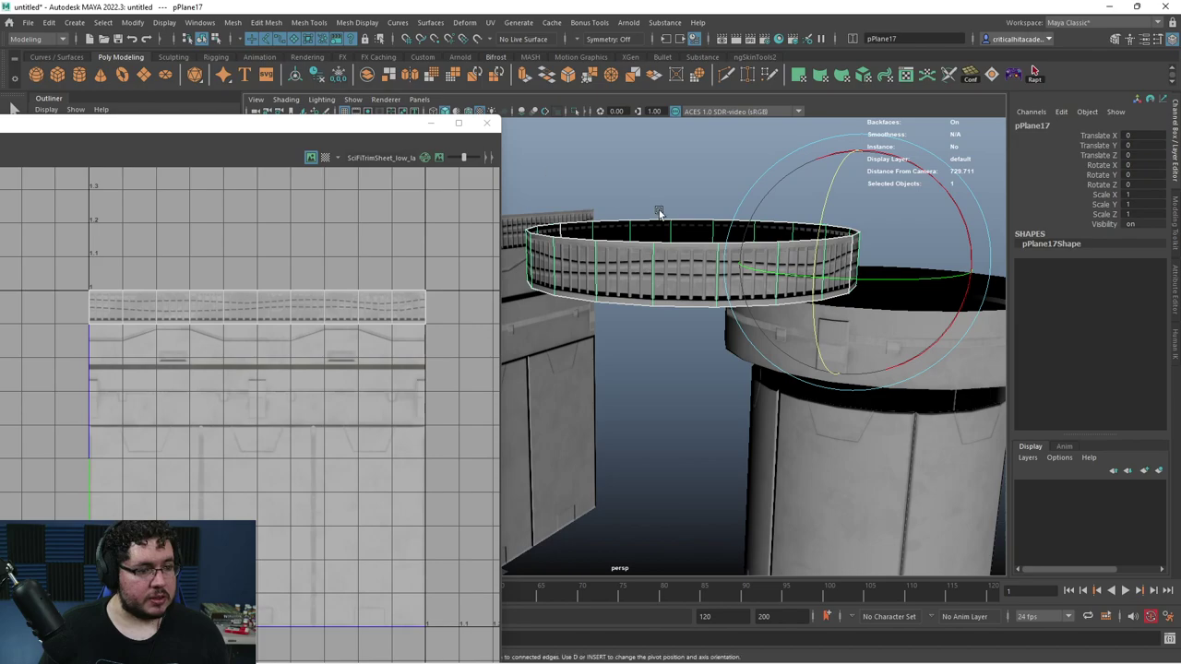
{"action": "left_click_drag", "start_coordinate": [659, 212], "coordinate": [770, 236], "text": "alt"}
{"action": "right_click_drag", "start_coordinate": [581, 376], "coordinate": [535, 386], "text": "alt"}
{"action": "middle_click_drag", "start_coordinate": [738, 402], "coordinate": [817, 410], "text": "alt"}
{"action": "left_click", "coordinate": [927, 417]}
{"action": "left_click", "coordinate": [737, 268]}
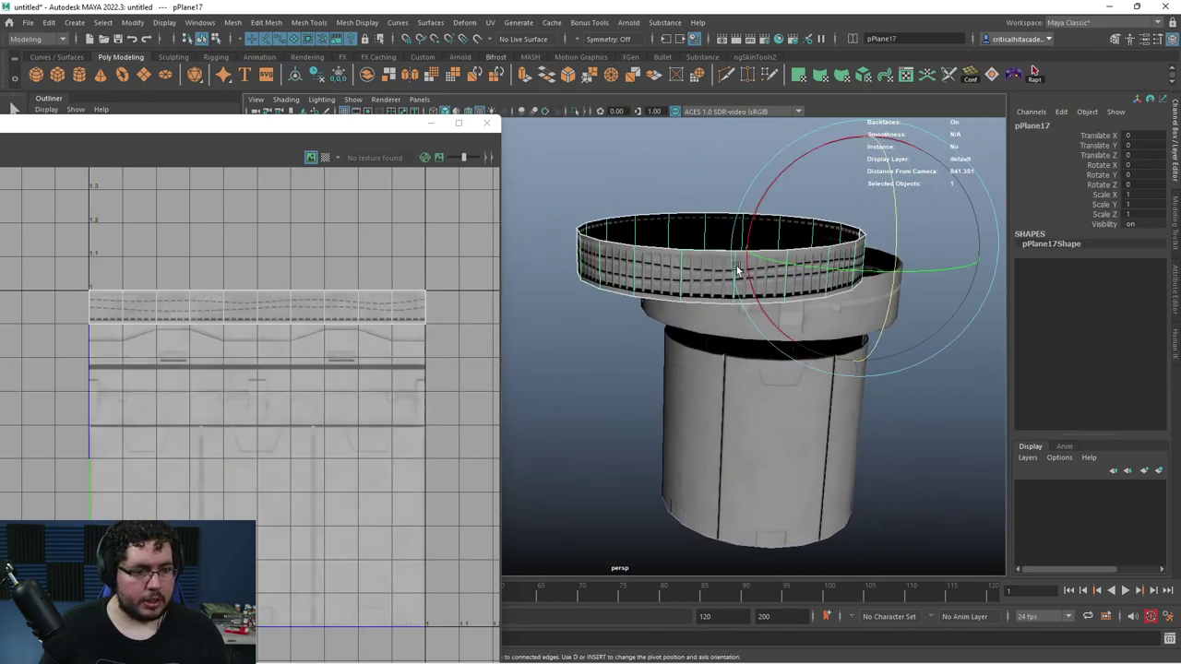
{"action": "key", "text": "w"}
{"action": "left_click", "coordinate": [294, 80]}
- Move the ribbed ring around the top of the cylinder, just below the trim ring, at X 307.546, Y -151.113, Z 112.874
{"action": "left_click_drag", "start_coordinate": [563, 153], "coordinate": [677, 324], "text": "alt"}
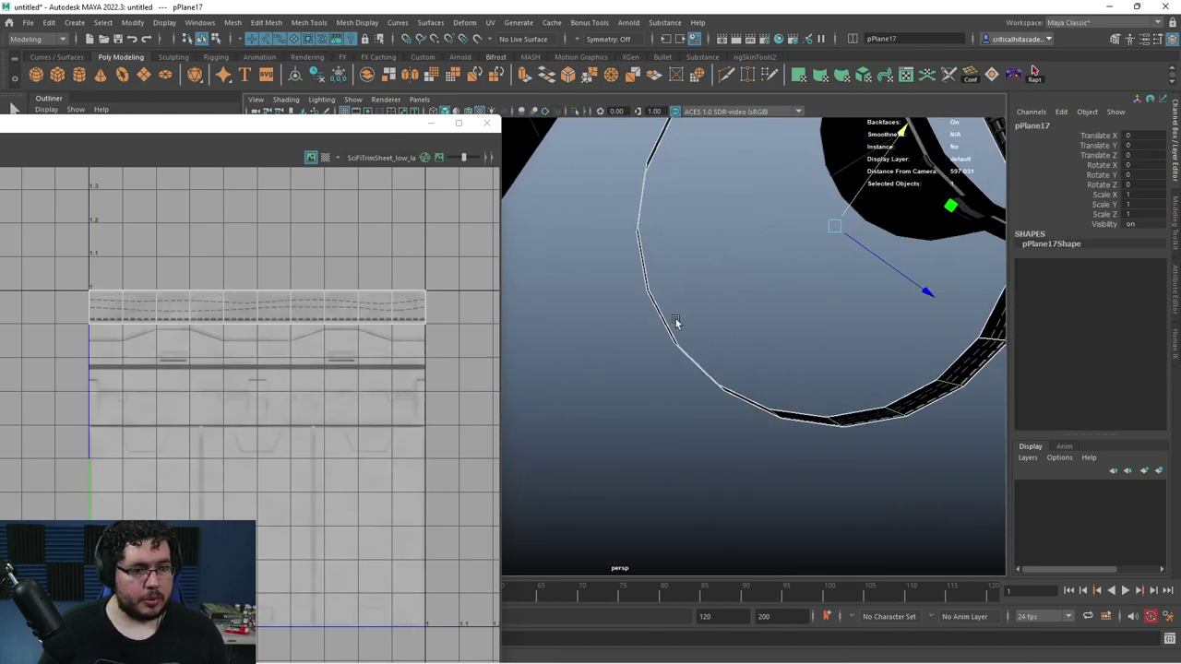
{"action": "right_click_drag", "start_coordinate": [793, 328], "coordinate": [618, 339], "text": "alt"}
{"action": "left_click_drag", "start_coordinate": [619, 343], "coordinate": [713, 291]}
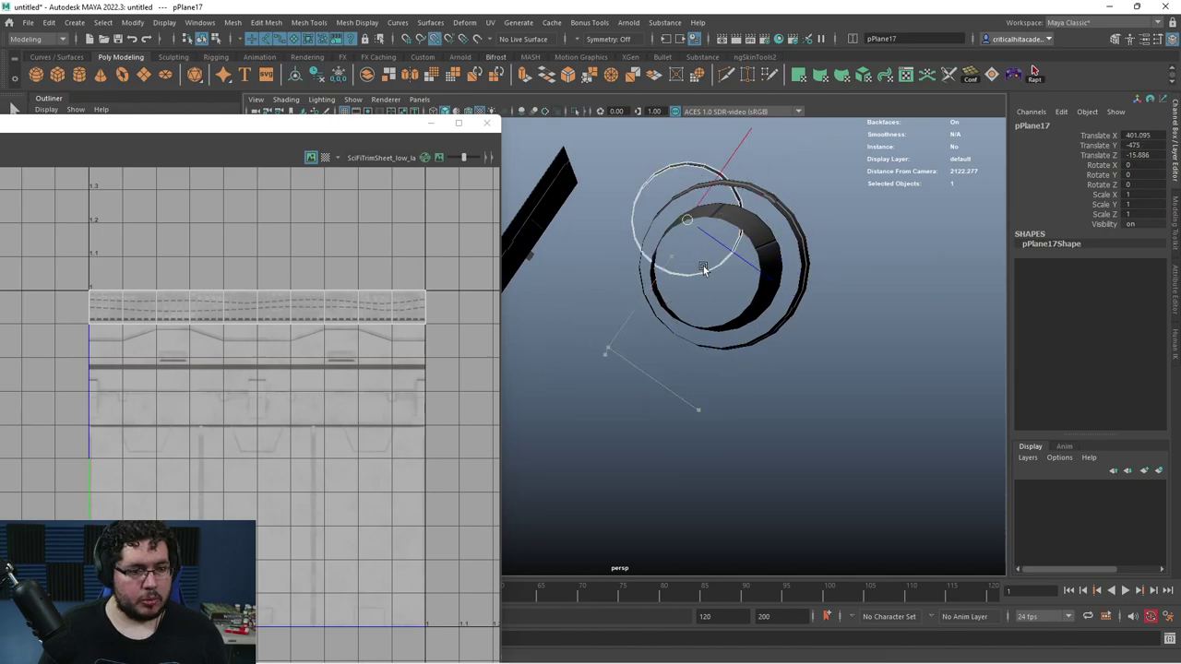
{"action": "left_click_drag", "start_coordinate": [820, 291], "coordinate": [811, 436], "text": "alt"}
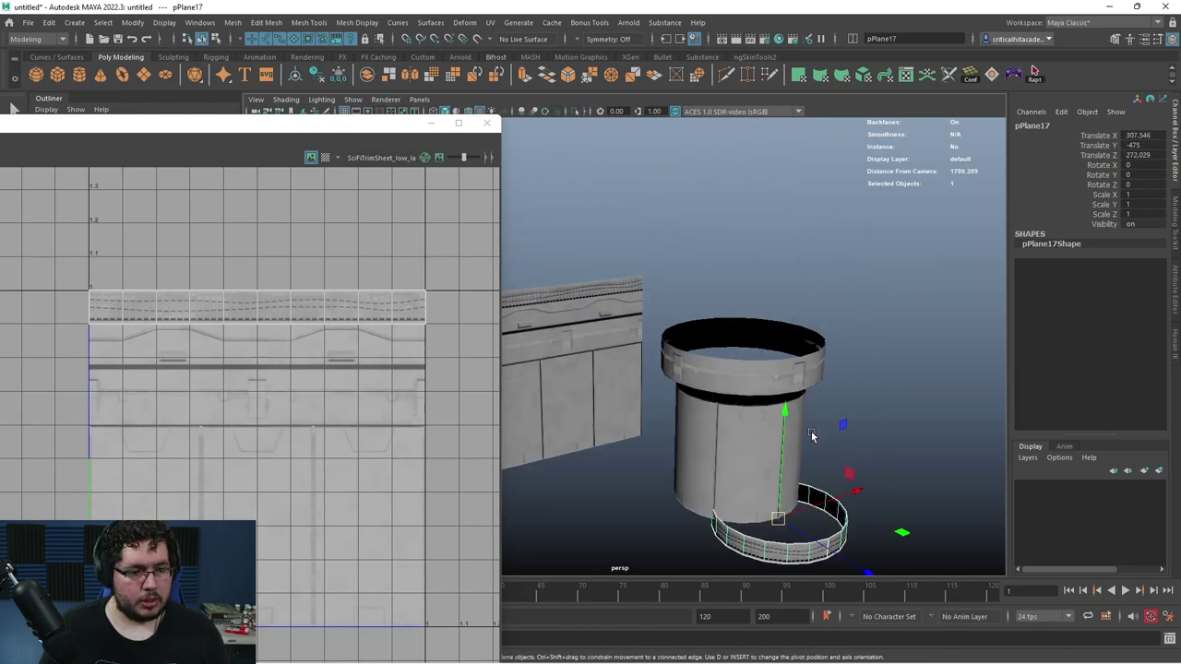
{"action": "left_click_drag", "start_coordinate": [858, 570], "coordinate": [758, 419]}
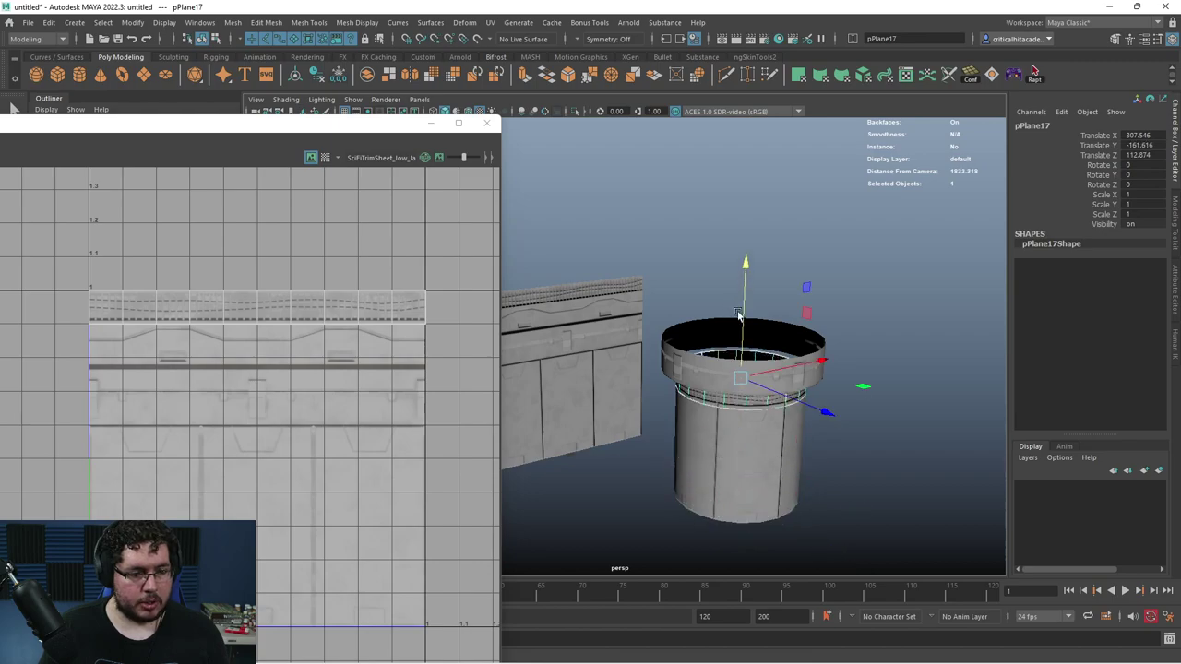
{"action": "left_click_drag", "start_coordinate": [738, 316], "coordinate": [706, 268], "text": "alt"}
{"action": "right_click_drag", "start_coordinate": [706, 268], "coordinate": [765, 330], "text": "alt"}
{"action": "middle_click_drag", "start_coordinate": [764, 329], "coordinate": [574, 286], "text": "alt"}
{"action": "right_click_drag", "start_coordinate": [574, 286], "coordinate": [639, 298], "text": "alt"}
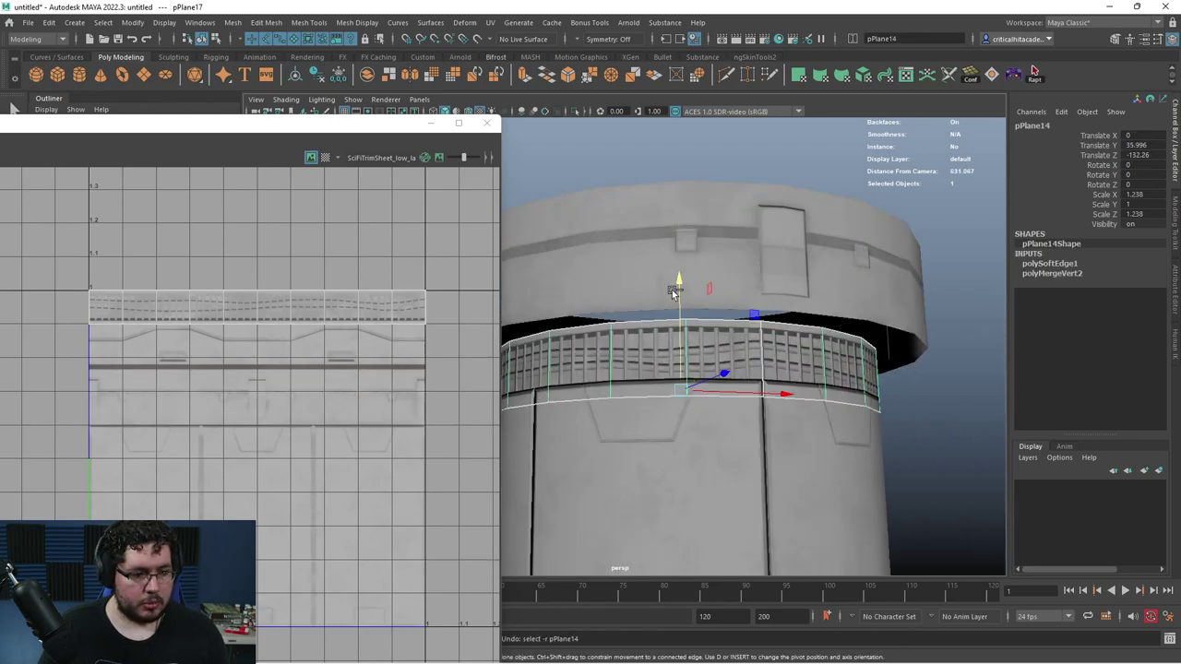
{"action": "left_click_drag", "start_coordinate": [680, 284], "coordinate": [680, 287]}
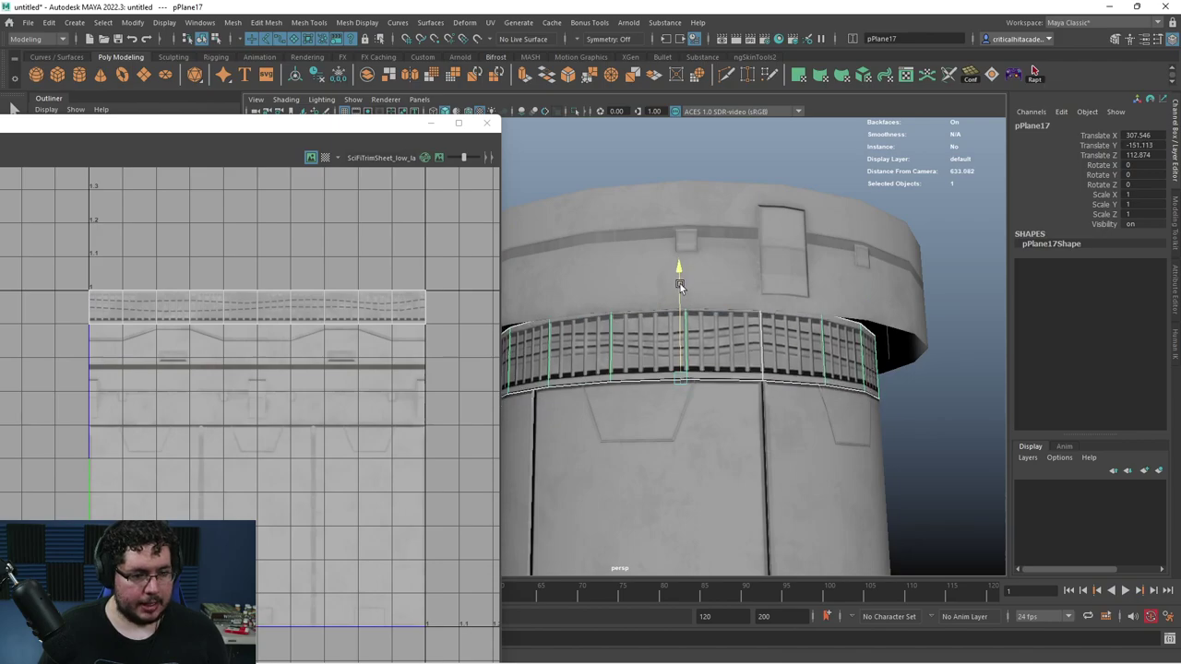
- Select the ribbed ring's upper vertex row and scale it outward to flare toward the wider trim ring
{"action": "left_click_drag", "start_coordinate": [668, 347], "coordinate": [729, 370], "text": "alt"}
{"action": "middle_click_drag", "start_coordinate": [729, 371], "coordinate": [770, 331], "text": "alt"}
{"action": "right_click_drag", "start_coordinate": [776, 330], "coordinate": [739, 318]}
{"action": "key", "text": "4"}
{"action": "left_click_drag", "start_coordinate": [740, 320], "coordinate": [891, 330], "text": "alt"}
{"action": "left_click_drag", "start_coordinate": [524, 352], "coordinate": [523, 351]}
{"action": "key", "text": "5"}
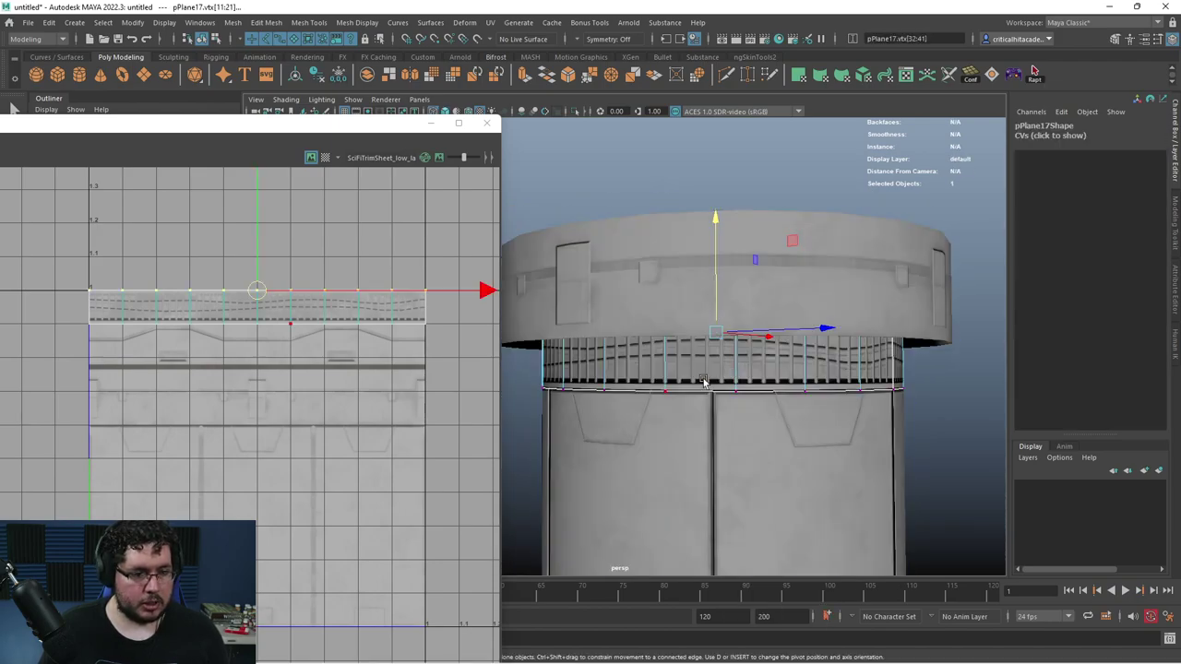
{"action": "left_click_drag", "start_coordinate": [715, 332], "coordinate": [774, 336]}
{"action": "left_click_drag", "start_coordinate": [773, 337], "coordinate": [749, 295], "text": "alt"}
- Move the flared upper vertex row vertically to meet the trim ring's lower edge, then return to object mode and deselect
{"action": "key", "text": "w"}
{"action": "right_click_drag", "start_coordinate": [750, 296], "coordinate": [842, 379], "text": "alt"}
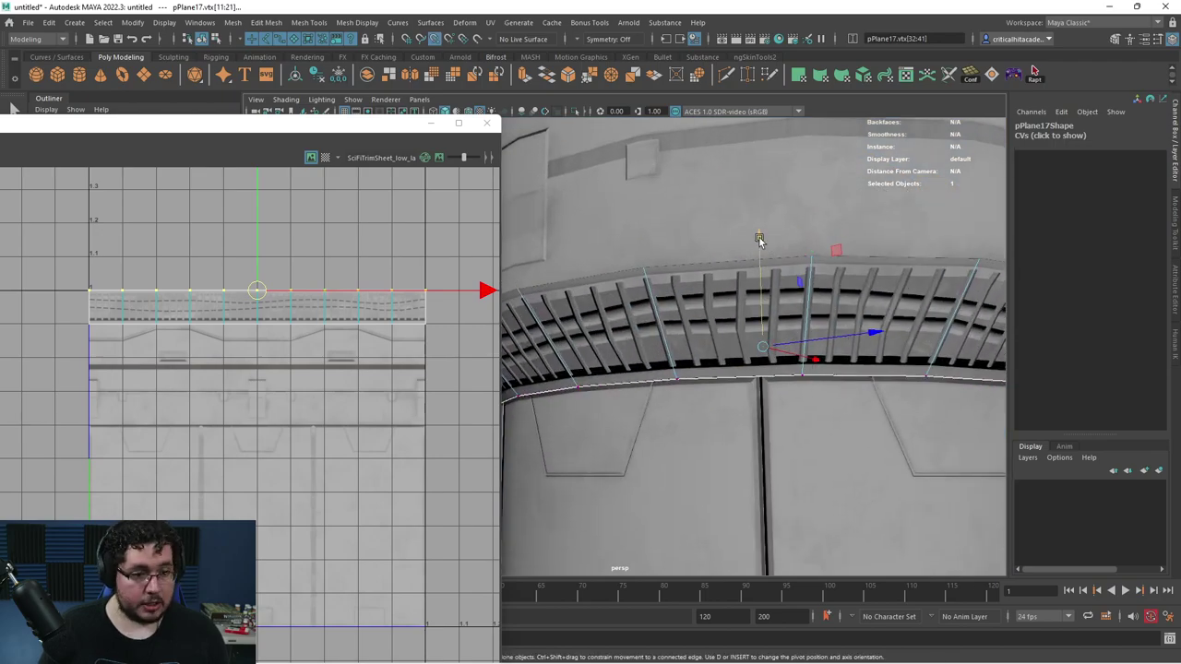
{"action": "left_click_drag", "start_coordinate": [759, 240], "coordinate": [630, 266]}
{"action": "right_click_drag", "start_coordinate": [840, 354], "coordinate": [759, 318], "text": "alt"}
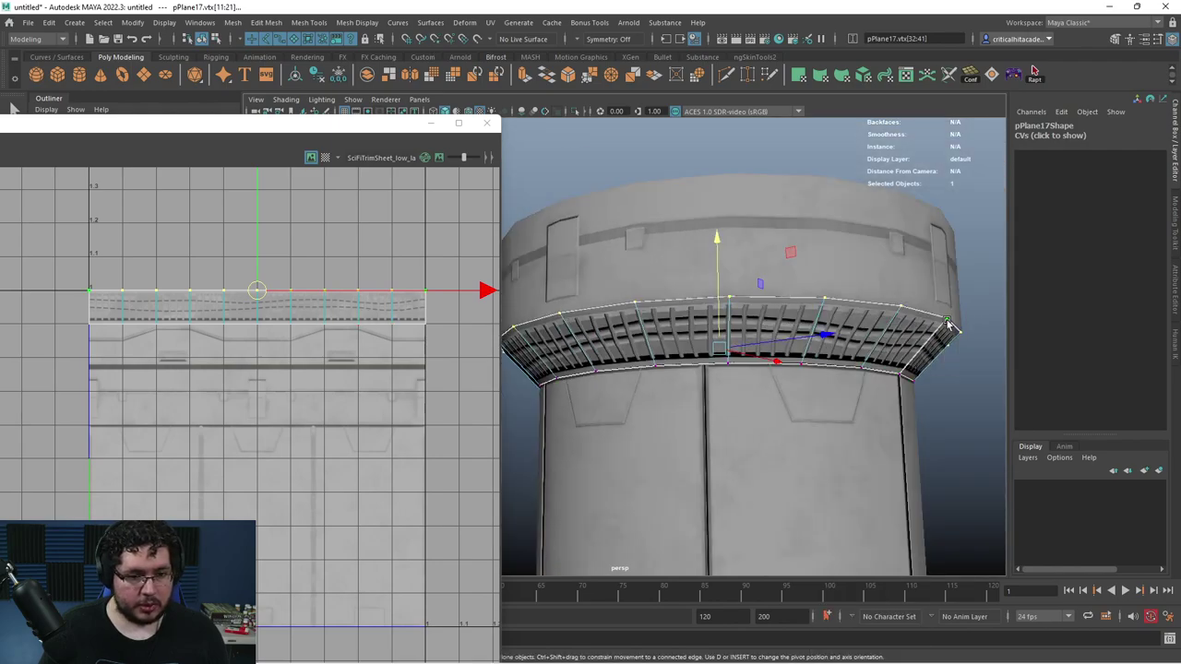
{"action": "left_click", "coordinate": [956, 388]}
{"action": "left_click_drag", "start_coordinate": [954, 391], "coordinate": [837, 323], "text": "alt"}
{"action": "right_click_drag", "start_coordinate": [830, 325], "coordinate": [904, 284]}
{"action": "left_click", "coordinate": [934, 281]}
- Examine the assembled cylinder, flared ribbed ring and trim ring from several angles and distances
{"action": "left_click_drag", "start_coordinate": [890, 378], "coordinate": [790, 342], "text": "alt"}
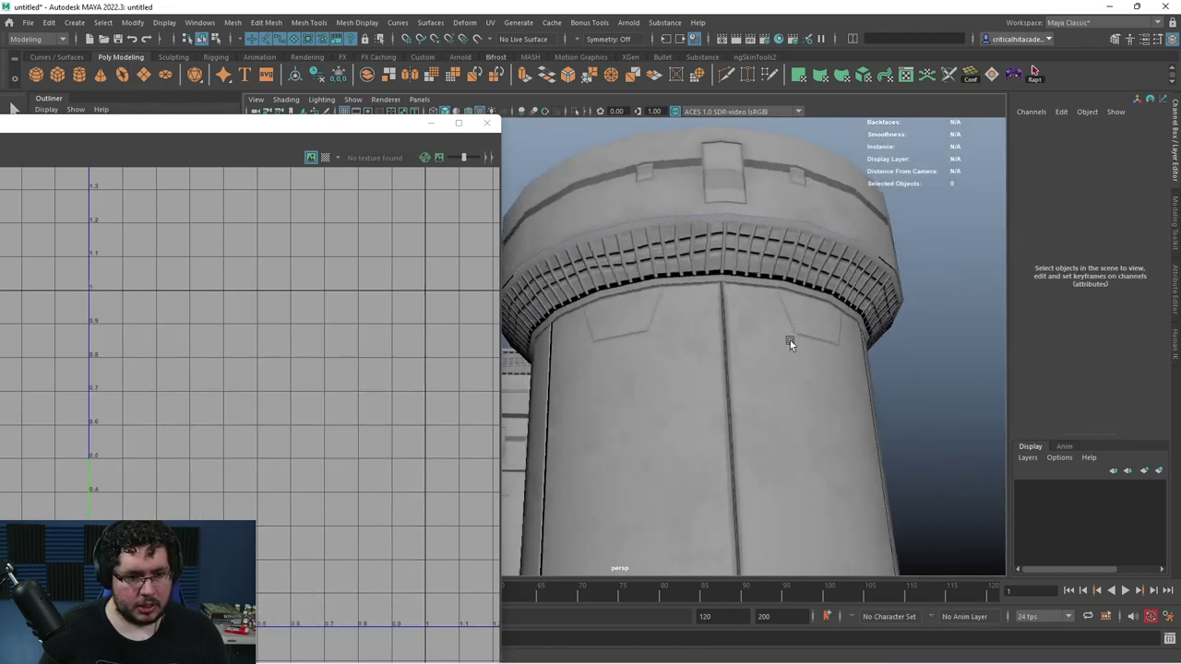
{"action": "right_click_drag", "start_coordinate": [790, 340], "coordinate": [785, 340], "text": "alt"}
{"action": "left_click_drag", "start_coordinate": [785, 339], "coordinate": [775, 367], "text": "alt"}
{"action": "right_click_drag", "start_coordinate": [775, 367], "coordinate": [717, 352], "text": "alt"}
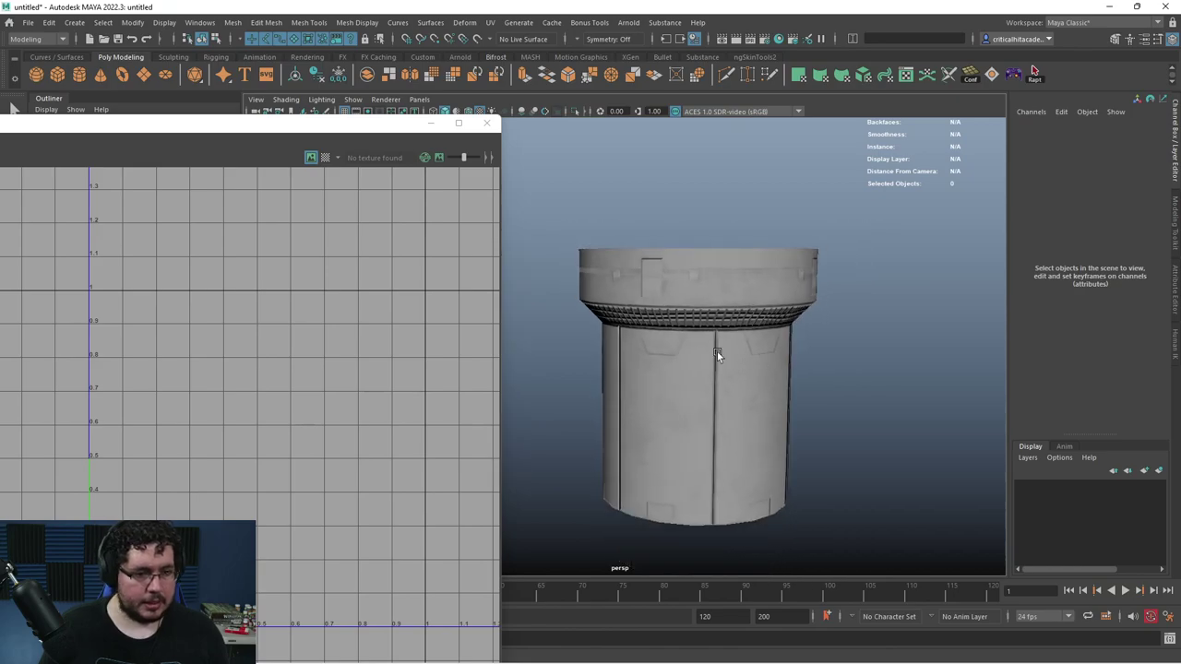
{"action": "left_click_drag", "start_coordinate": [717, 355], "coordinate": [677, 375], "text": "alt"}
{"action": "scroll", "coordinate": [677, 375], "scroll_direction": "up", "scroll_amount": 2}
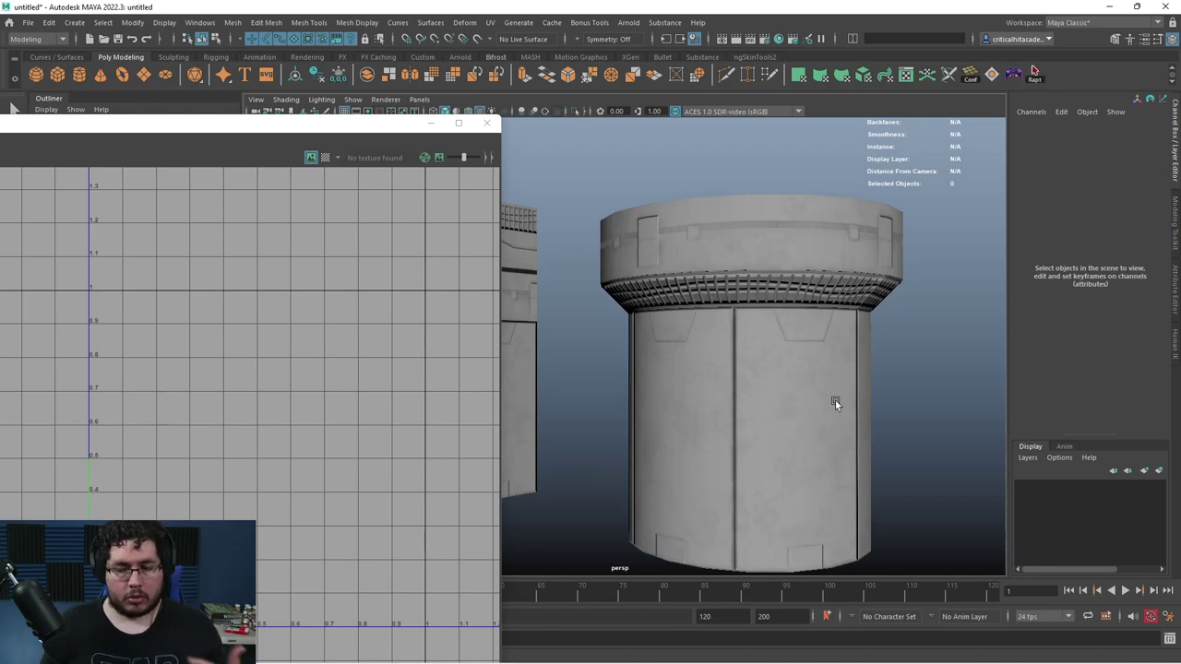
{"action": "right_click_drag", "start_coordinate": [835, 403], "coordinate": [821, 405], "text": "alt"}
{"action": "left_click_drag", "start_coordinate": [821, 406], "coordinate": [794, 387], "text": "alt"}
{"action": "key", "text": "super"}
{"action": "left_click", "coordinate": [691, 369]}
{"action": "left_click", "coordinate": [715, 412]}
{"action": "right_click_drag", "start_coordinate": [793, 387], "coordinate": [757, 366], "text": "alt"}
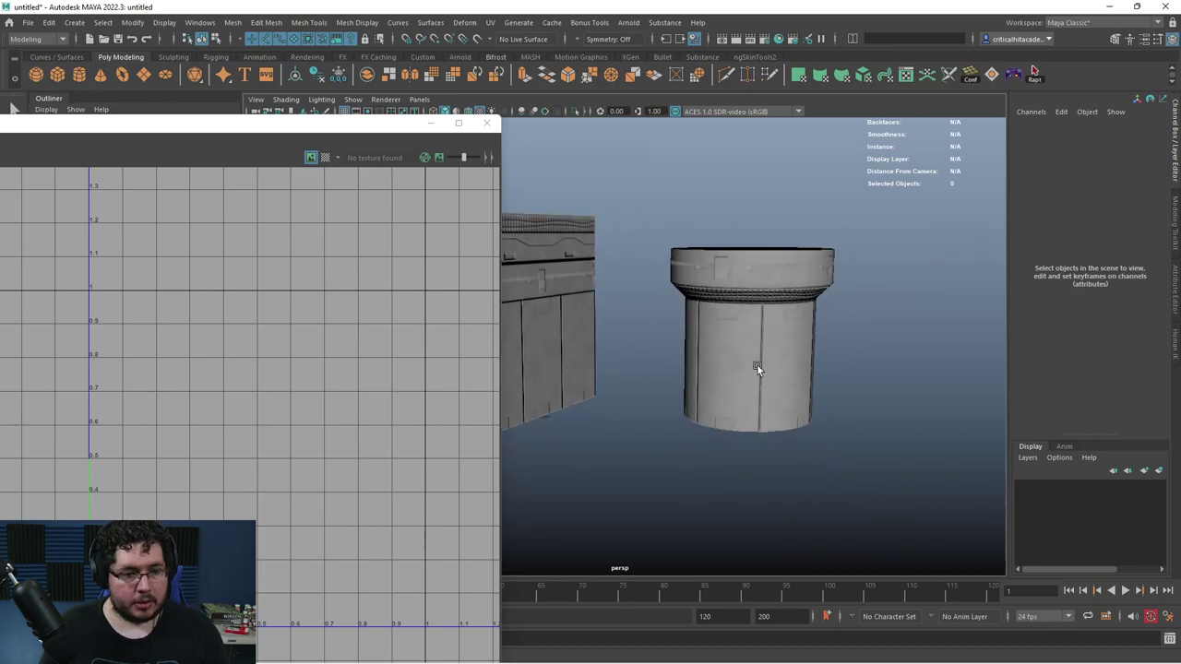
{"action": "left_click_drag", "start_coordinate": [791, 251], "coordinate": [786, 226], "text": "alt"}
{"action": "right_click_drag", "start_coordinate": [786, 226], "coordinate": [797, 322], "text": "alt"}
{"action": "left_click_drag", "start_coordinate": [797, 322], "coordinate": [824, 358], "text": "alt"}
{"action": "middle_click_drag", "start_coordinate": [825, 358], "coordinate": [733, 362], "text": "alt"}
{"action": "left_click_drag", "start_coordinate": [733, 361], "coordinate": [734, 383], "text": "alt"}
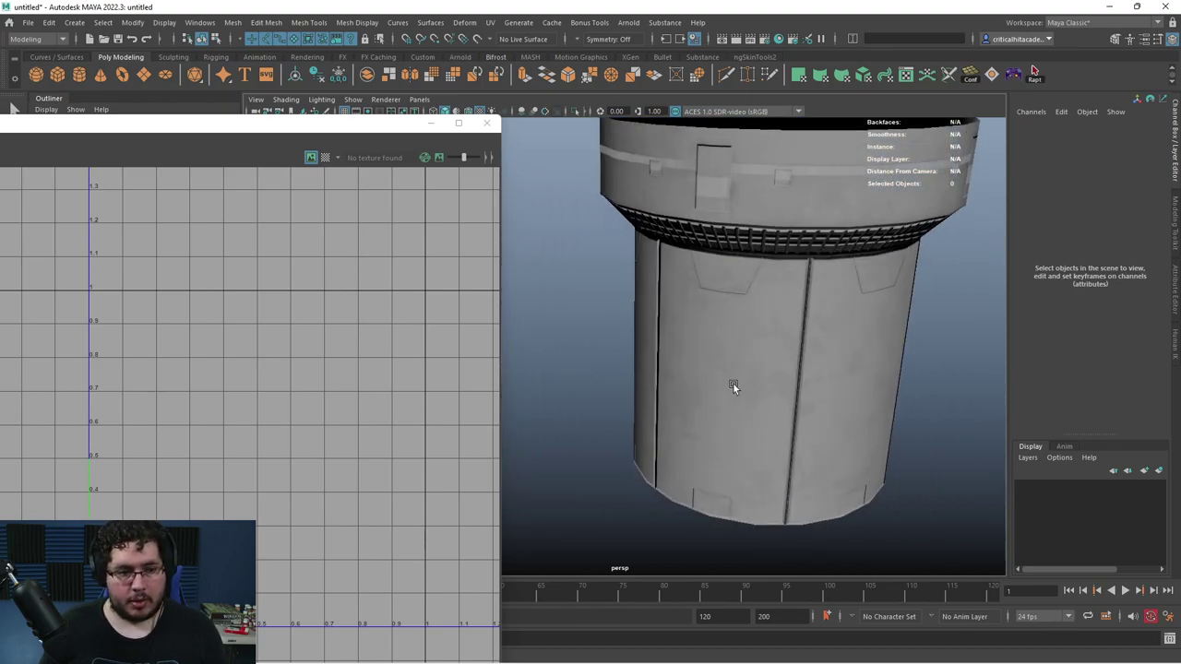
{"action": "middle_click_drag", "start_coordinate": [733, 384], "coordinate": [753, 354], "text": "alt"}
{"action": "left_click_drag", "start_coordinate": [752, 355], "coordinate": [701, 317], "text": "alt"}
{"action": "right_click_drag", "start_coordinate": [700, 316], "coordinate": [712, 314], "text": "alt"}
{"action": "middle_click_drag", "start_coordinate": [713, 313], "coordinate": [713, 369], "text": "alt"}
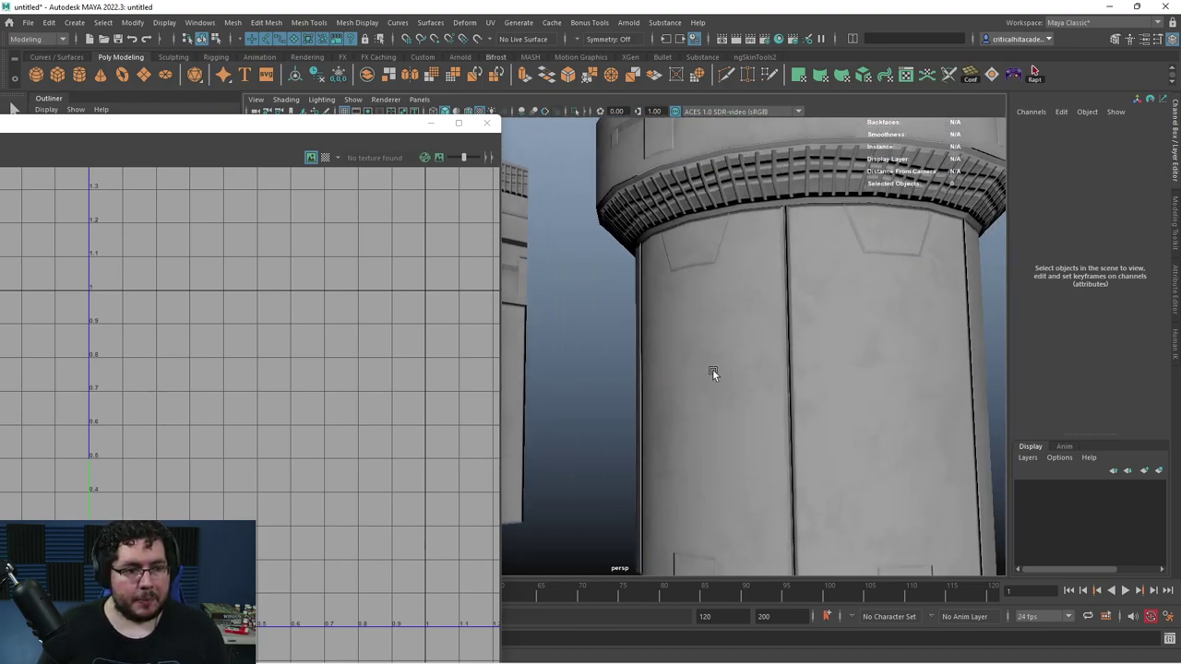
{"action": "left_click_drag", "start_coordinate": [712, 369], "coordinate": [712, 229], "text": "alt"}
- Duplicate the flared ribbed ring and move the copy along Z to 613.787, clear of the cylinder
{"action": "left_click", "coordinate": [728, 191]}
{"action": "scroll", "coordinate": [744, 296], "scroll_direction": "down", "scroll_amount": 5}
{"action": "middle_click_drag", "start_coordinate": [743, 296], "coordinate": [743, 263], "text": "alt"}
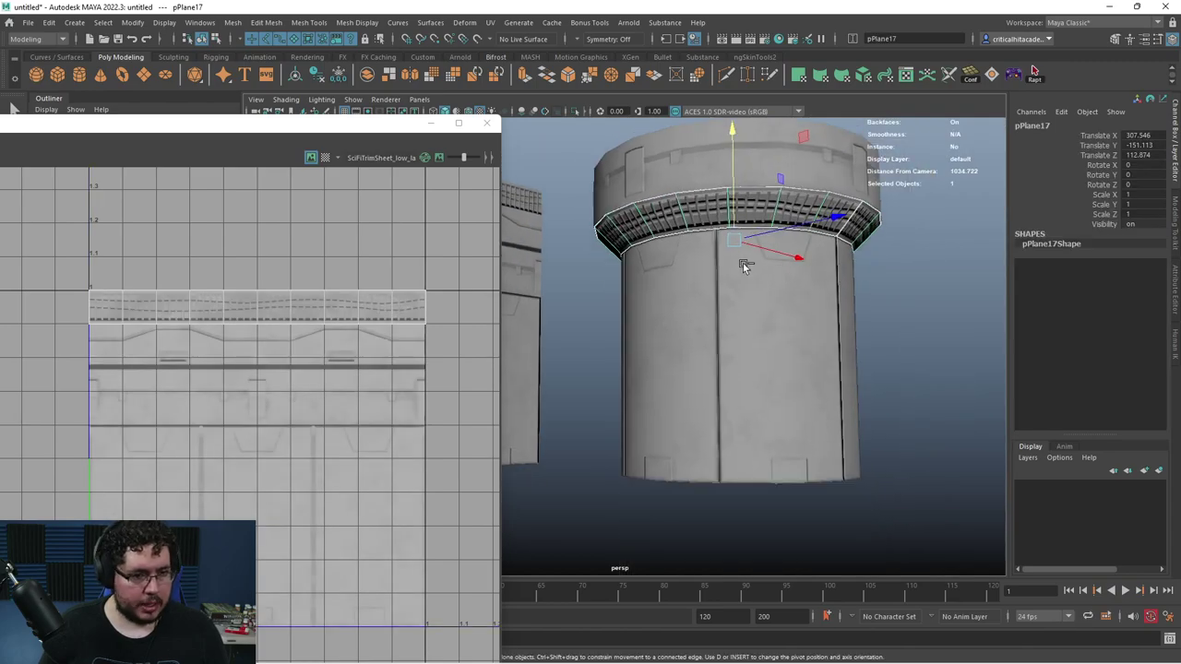
{"action": "key", "text": "ctrl+d"}
{"action": "scroll", "coordinate": [819, 285], "scroll_direction": "down", "scroll_amount": 5}
{"action": "left_click_drag", "start_coordinate": [743, 317], "coordinate": [961, 297], "text": "alt"}
{"action": "middle_click_drag", "start_coordinate": [961, 297], "coordinate": [745, 343], "text": "alt"}
{"action": "scroll", "coordinate": [745, 344], "scroll_direction": "up", "scroll_amount": 5}
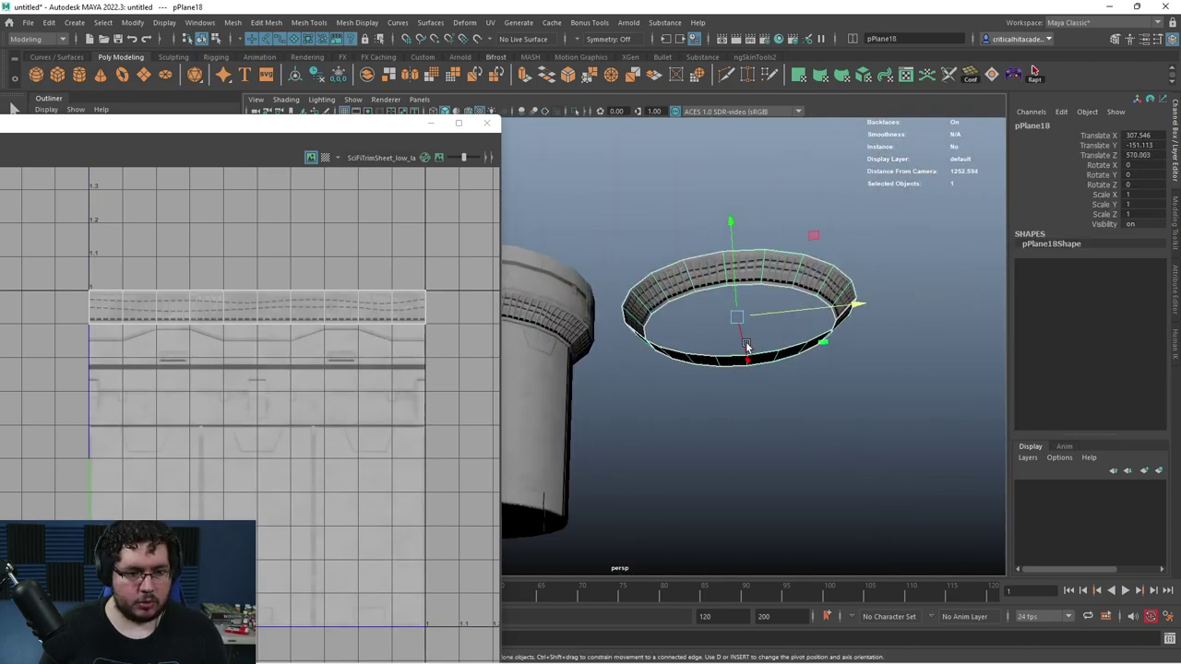
{"action": "left_click_drag", "start_coordinate": [867, 305], "coordinate": [744, 216]}
{"action": "key", "text": "f"}
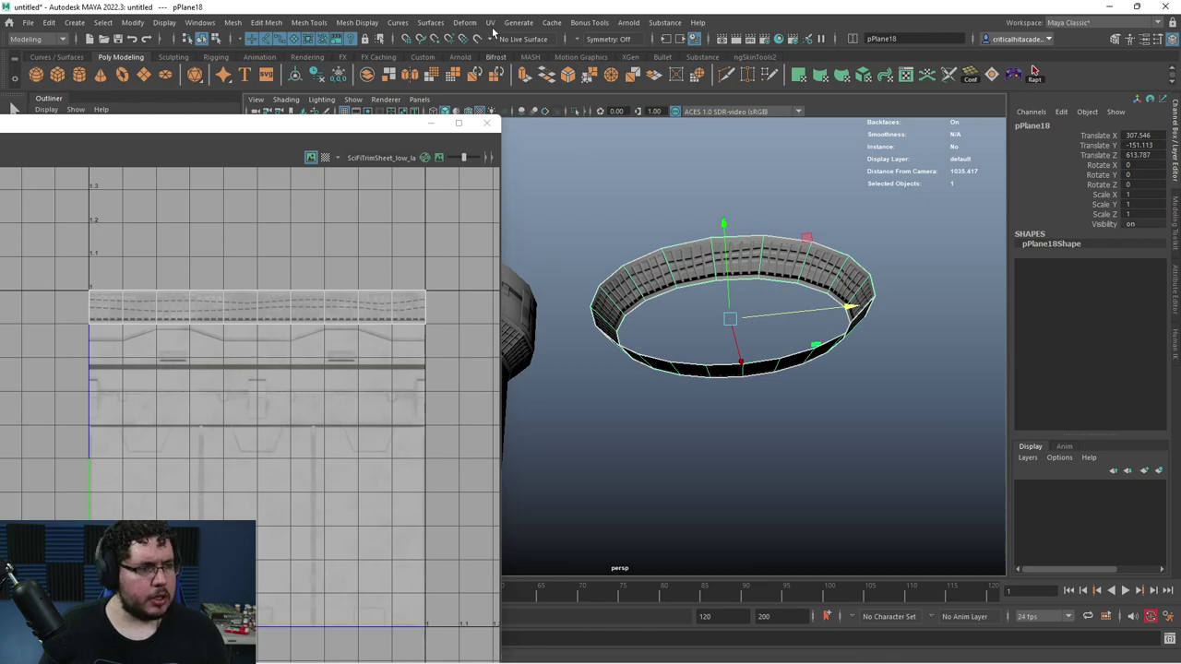
- Apply a cylindrical UV projection to the duplicated ring with a horizontal sweep of 360
{"action": "left_click", "coordinate": [490, 23]}
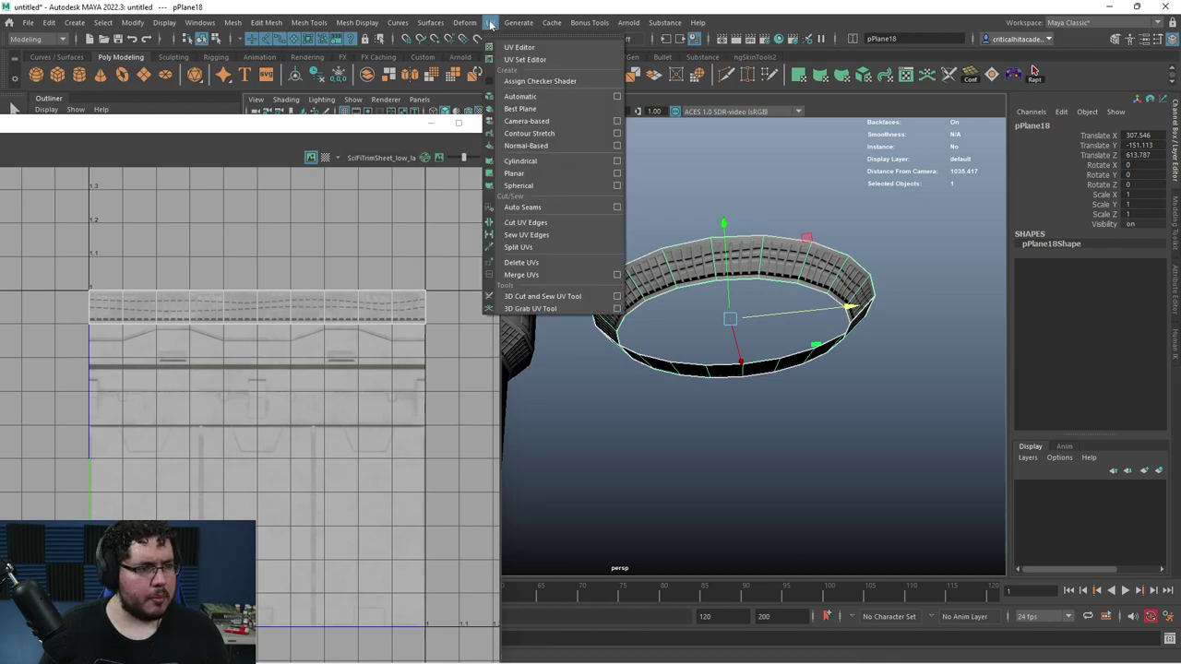
{"action": "left_click", "coordinate": [593, 160]}
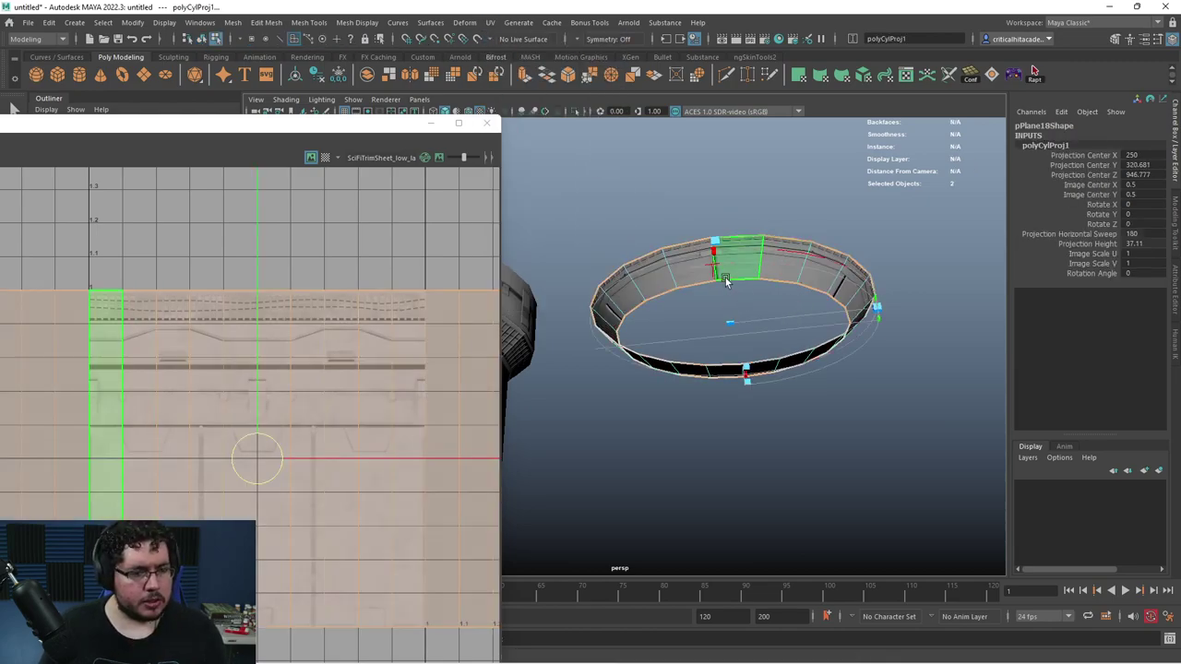
{"action": "left_click_drag", "start_coordinate": [814, 380], "coordinate": [567, 334], "text": "alt"}
{"action": "key", "text": "w"}
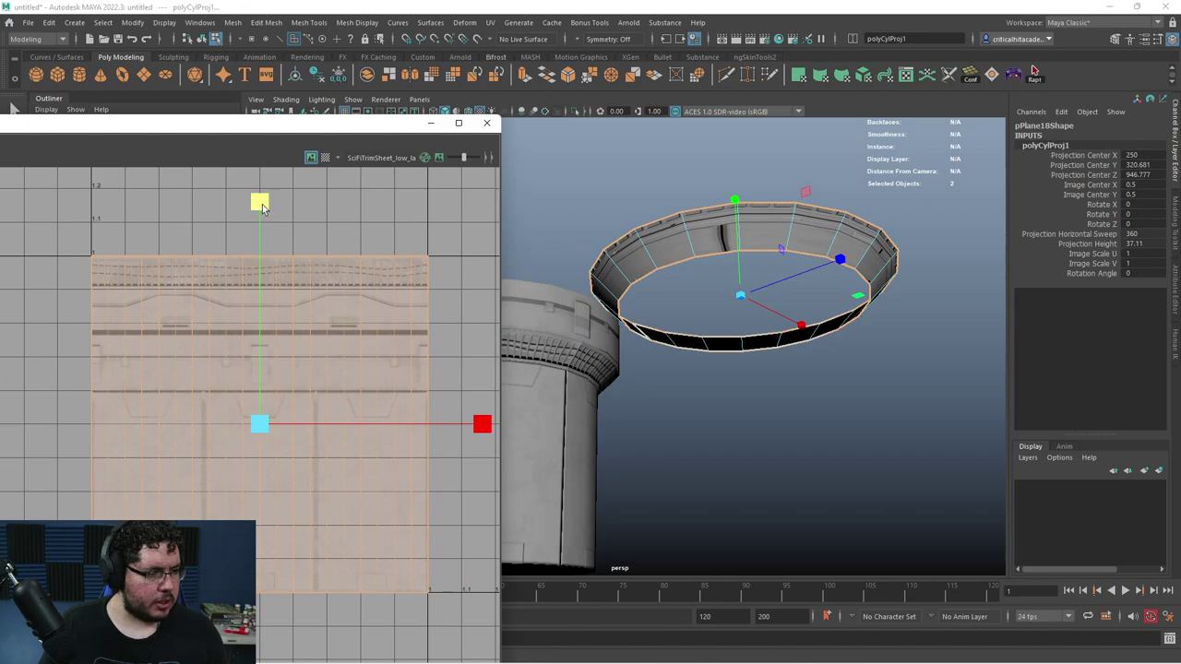
- Scale the ring's UV shell vertically into a thin strip and fit it over the trim sheet's uppermost ribbed band
{"action": "left_click_drag", "start_coordinate": [262, 204], "coordinate": [248, 357]}
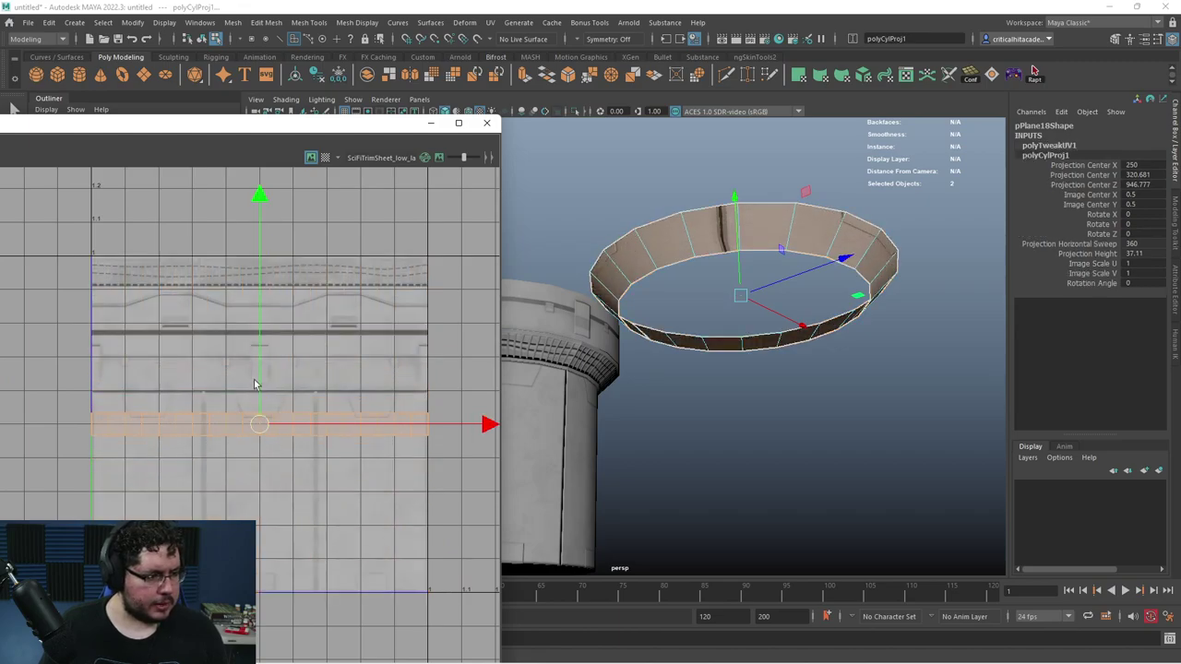
{"action": "left_click_drag", "start_coordinate": [263, 276], "coordinate": [271, 185]}
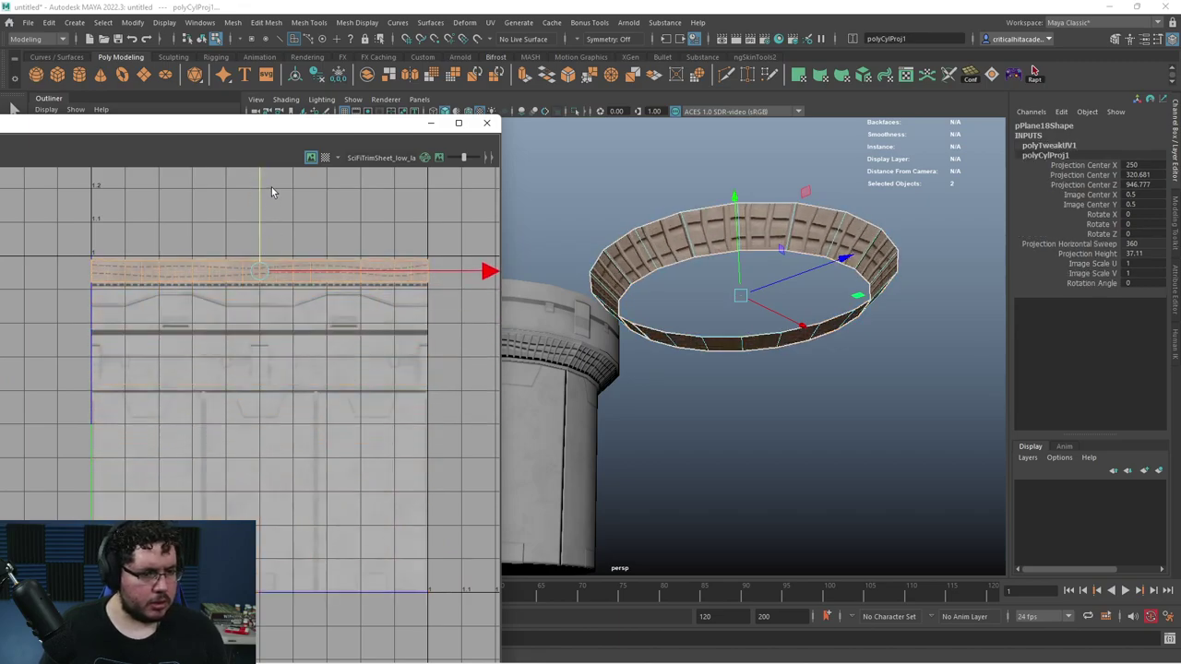
{"action": "scroll", "coordinate": [275, 190], "scroll_direction": "up", "scroll_amount": 2}
{"action": "key", "text": "r"}
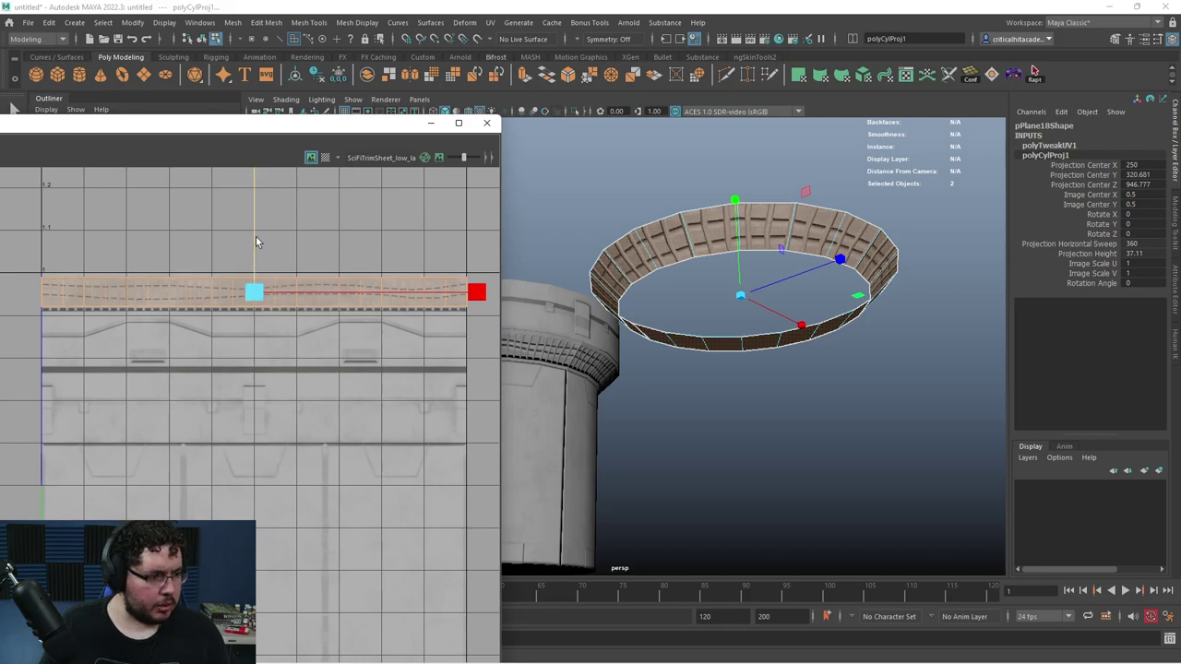
{"action": "scroll", "coordinate": [285, 226], "scroll_direction": "down", "scroll_amount": 1}
{"action": "middle_click_drag", "start_coordinate": [293, 225], "coordinate": [309, 273], "text": "alt"}
{"action": "scroll", "coordinate": [309, 272], "scroll_direction": "up", "scroll_amount": 3}
{"action": "left_click_drag", "start_coordinate": [262, 221], "coordinate": [265, 224]}
{"action": "scroll", "coordinate": [340, 270], "scroll_direction": "down", "scroll_amount": 3}
{"action": "middle_click_drag", "start_coordinate": [341, 270], "coordinate": [260, 280], "text": "alt"}
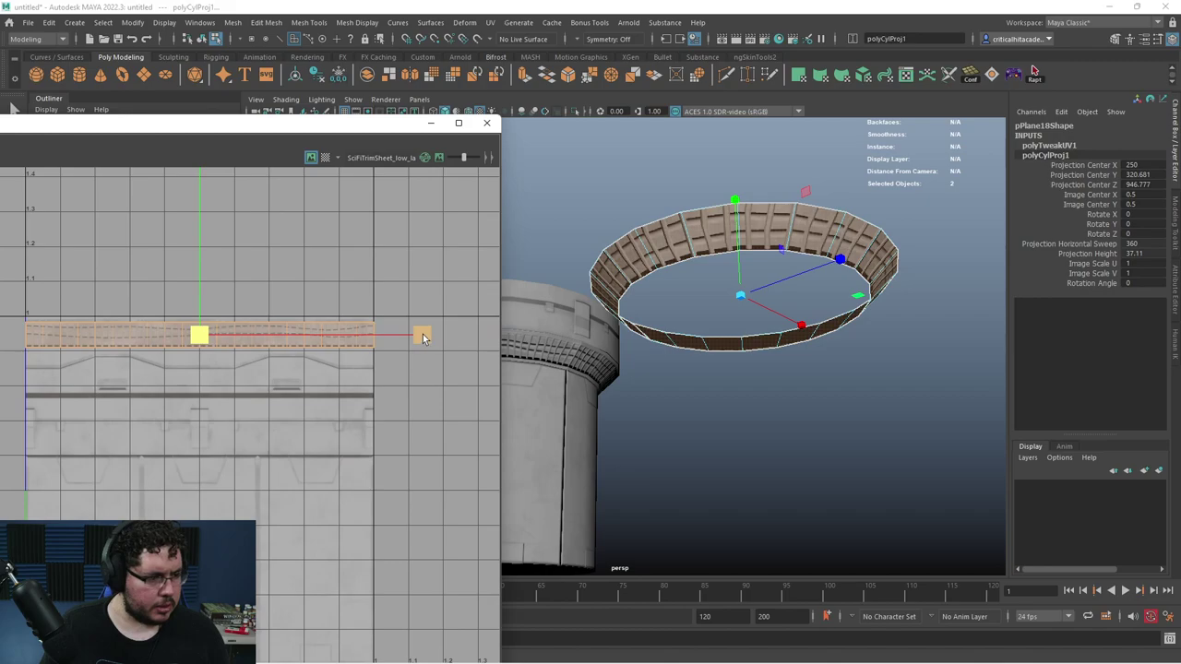
- Stretch the ring's UV shell horizontally to about 1.5 tiles wide so the ribs repeat more densely
{"action": "left_click_drag", "start_coordinate": [424, 338], "coordinate": [625, 350]}
{"action": "left_click_drag", "start_coordinate": [532, 354], "coordinate": [539, 354]}
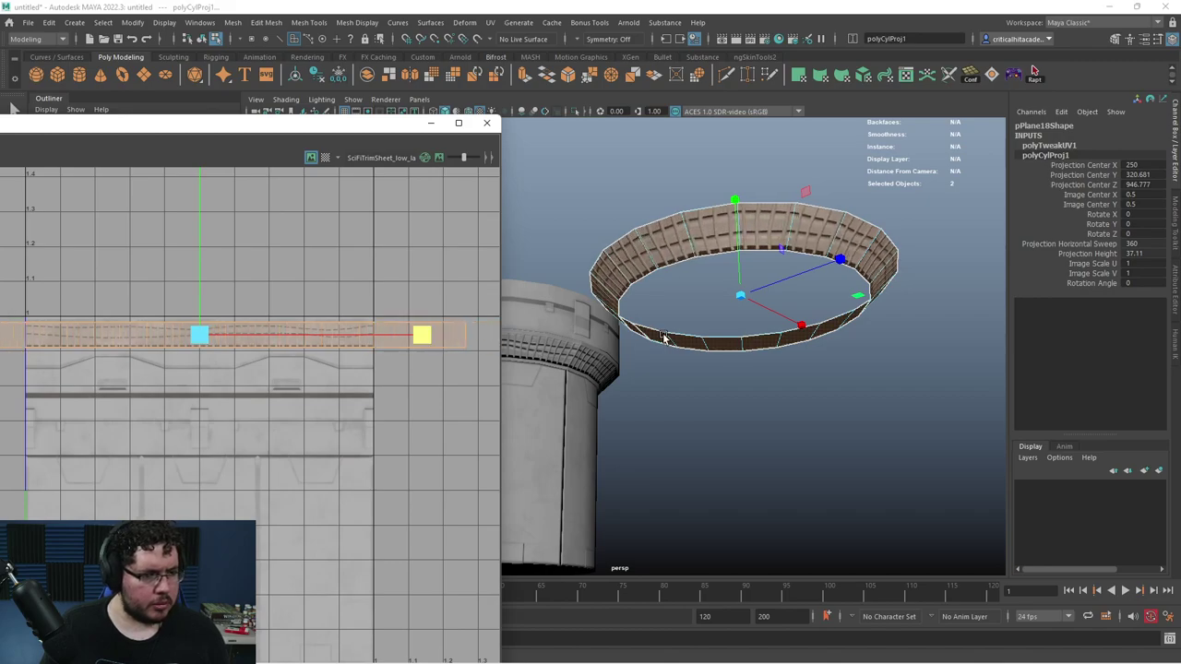
{"action": "right_click_drag", "start_coordinate": [664, 338], "coordinate": [814, 363], "text": "alt"}
{"action": "middle_click_drag", "start_coordinate": [815, 363], "coordinate": [764, 364], "text": "alt"}
{"action": "right_click_drag", "start_coordinate": [765, 364], "coordinate": [507, 329], "text": "alt"}
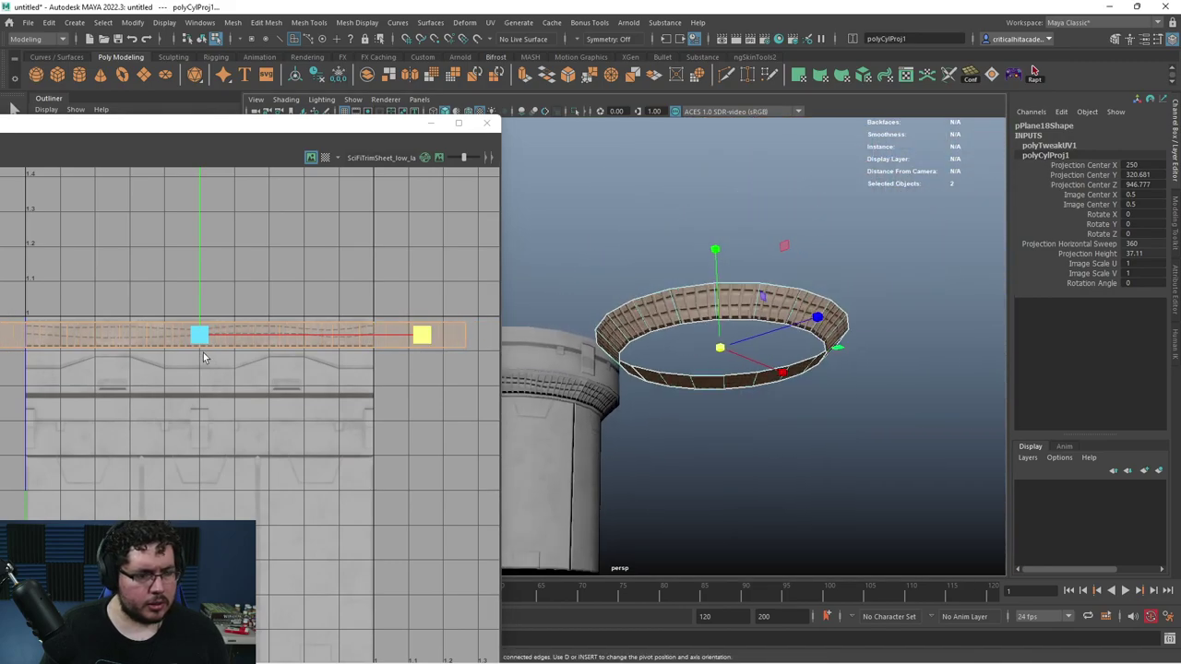
- Select the ring's whole UV shell and move it down onto the trim sheet's second band with the angular groove
{"action": "right_click_drag", "start_coordinate": [261, 324], "coordinate": [192, 307]}
{"action": "middle_click_drag", "start_coordinate": [212, 318], "coordinate": [295, 297], "text": "alt"}
{"action": "right_click_drag", "start_coordinate": [295, 297], "coordinate": [343, 323], "text": "alt"}
{"action": "key", "text": "w"}
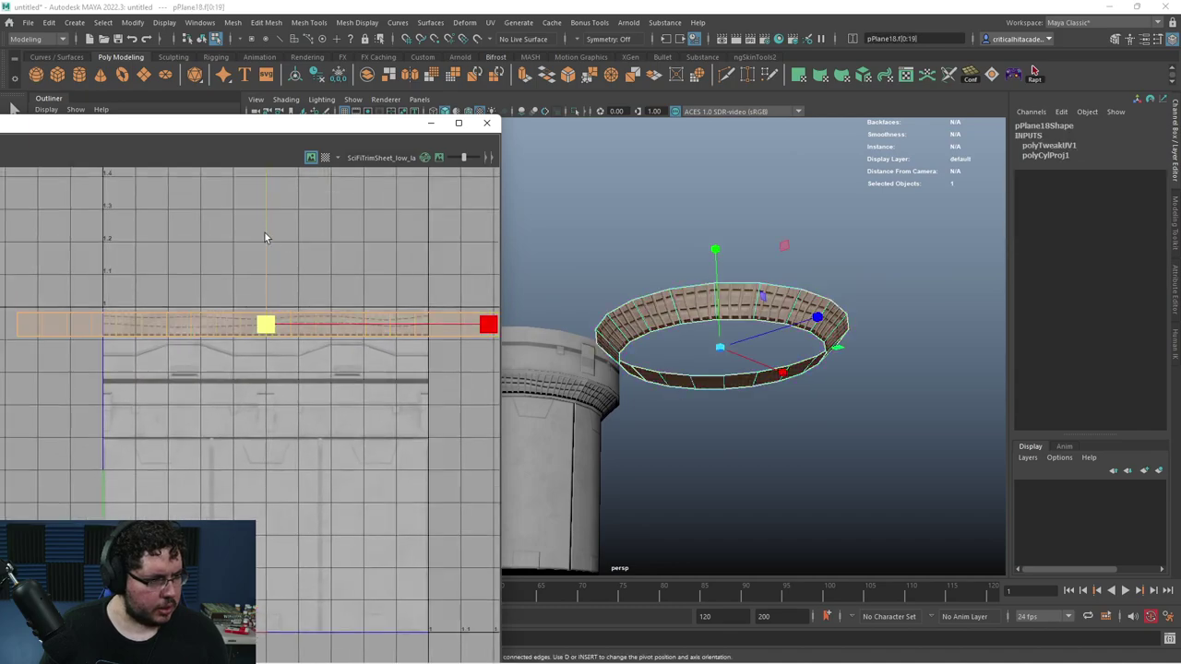
{"action": "mouse_move", "coordinate": [265, 233]}
{"action": "right_mouse_down", "text": "alt"}
{"action": "mouse_move", "coordinate": [268, 261]}
{"action": "mouse_move", "coordinate": [263, 229]}
{"action": "right_mouse_up", "text": "alt"}
{"action": "left_click_drag", "start_coordinate": [262, 228], "coordinate": [265, 168]}
{"action": "right_click_drag", "start_coordinate": [263, 224], "coordinate": [264, 255], "text": "alt"}
{"action": "key", "text": "w"}
{"action": "left_click_drag", "start_coordinate": [264, 247], "coordinate": [267, 287]}
{"action": "scroll", "coordinate": [262, 317], "scroll_direction": "up", "scroll_amount": 2}
{"action": "key", "text": "r"}
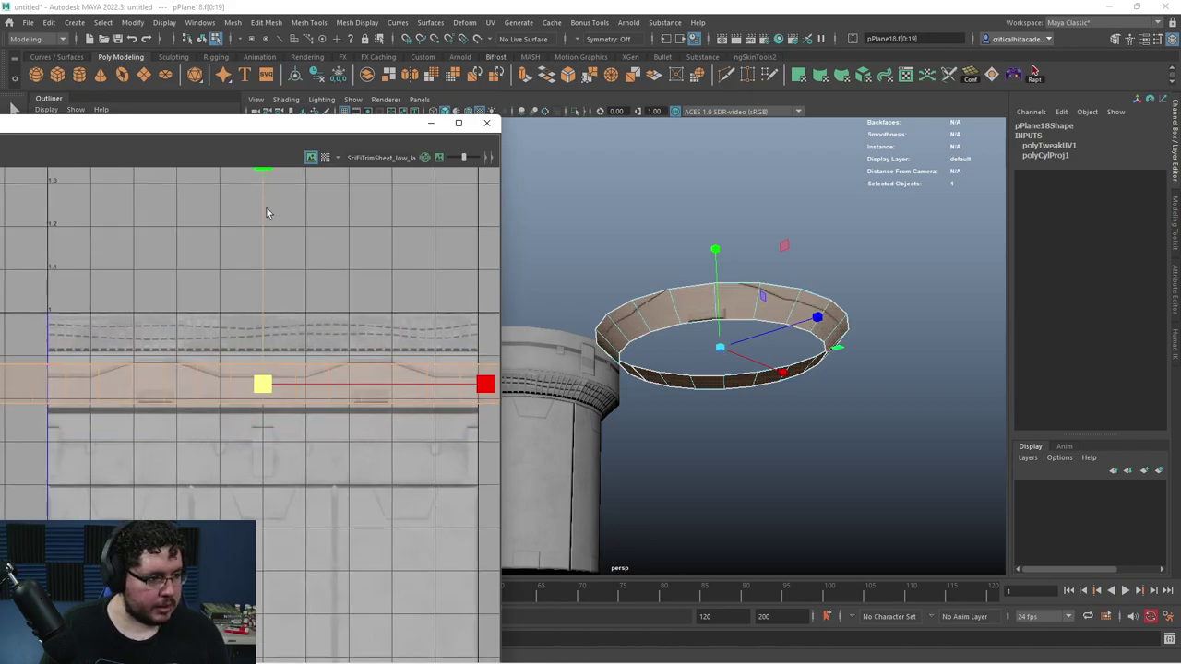
- Adjust the UV shell's height and vertical position to fit the angular-groove band
{"action": "scroll", "coordinate": [264, 225], "scroll_direction": "down", "scroll_amount": 4}
{"action": "middle_click_drag", "start_coordinate": [253, 152], "coordinate": [270, 231], "text": "alt"}
{"action": "left_click_drag", "start_coordinate": [281, 191], "coordinate": [284, 131]}
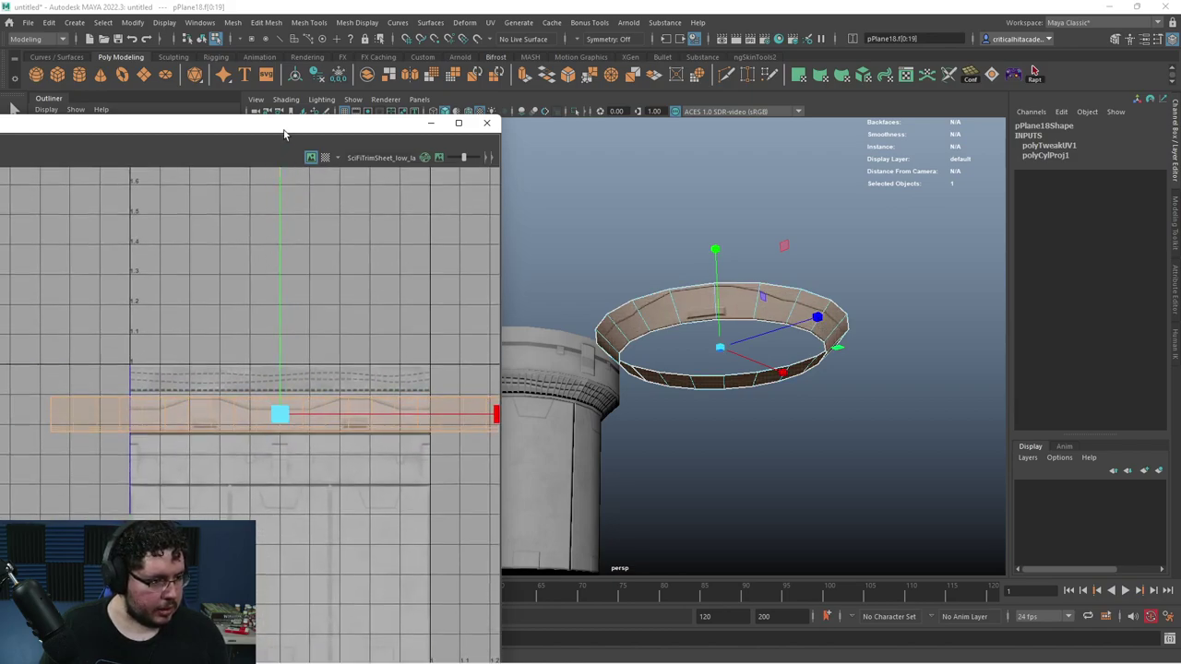
{"action": "key", "text": "w"}
{"action": "left_click_drag", "start_coordinate": [278, 185], "coordinate": [276, 181]}
{"action": "scroll", "coordinate": [667, 363], "scroll_direction": "up", "scroll_amount": 5}
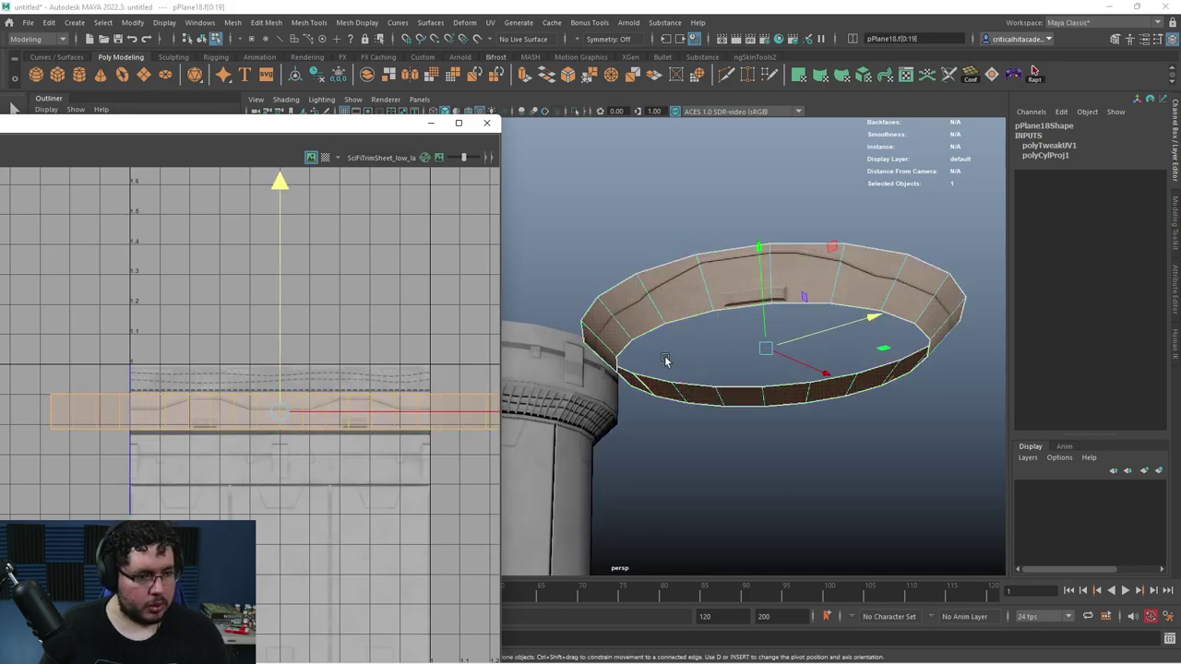
- Stretch the UV shell horizontally to about 5.5 tiles wide to repeat the groove pattern, then return to object mode and deselect
{"action": "left_click_drag", "start_coordinate": [667, 363], "coordinate": [714, 374], "text": "alt"}
{"action": "middle_click_drag", "start_coordinate": [714, 375], "coordinate": [603, 344], "text": "alt"}
{"action": "scroll", "coordinate": [166, 387], "scroll_direction": "down", "scroll_amount": 6}
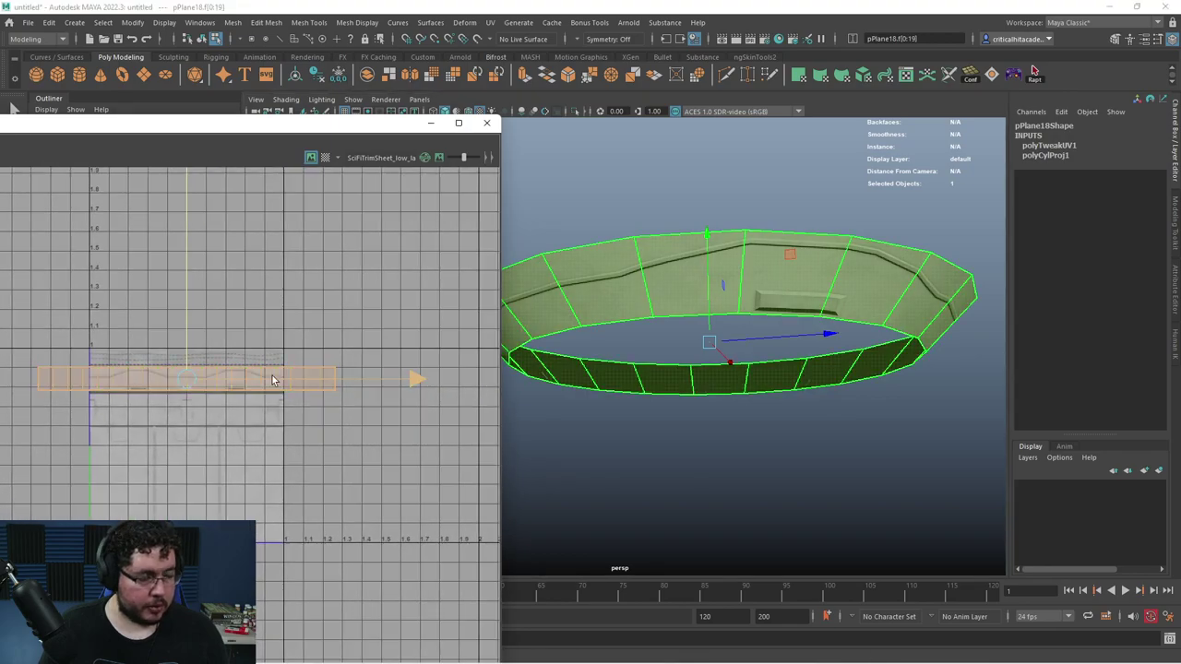
{"action": "key", "text": "r"}
{"action": "left_click_drag", "start_coordinate": [440, 378], "coordinate": [998, 348]}
{"action": "scroll", "coordinate": [400, 377], "scroll_direction": "down", "scroll_amount": 5}
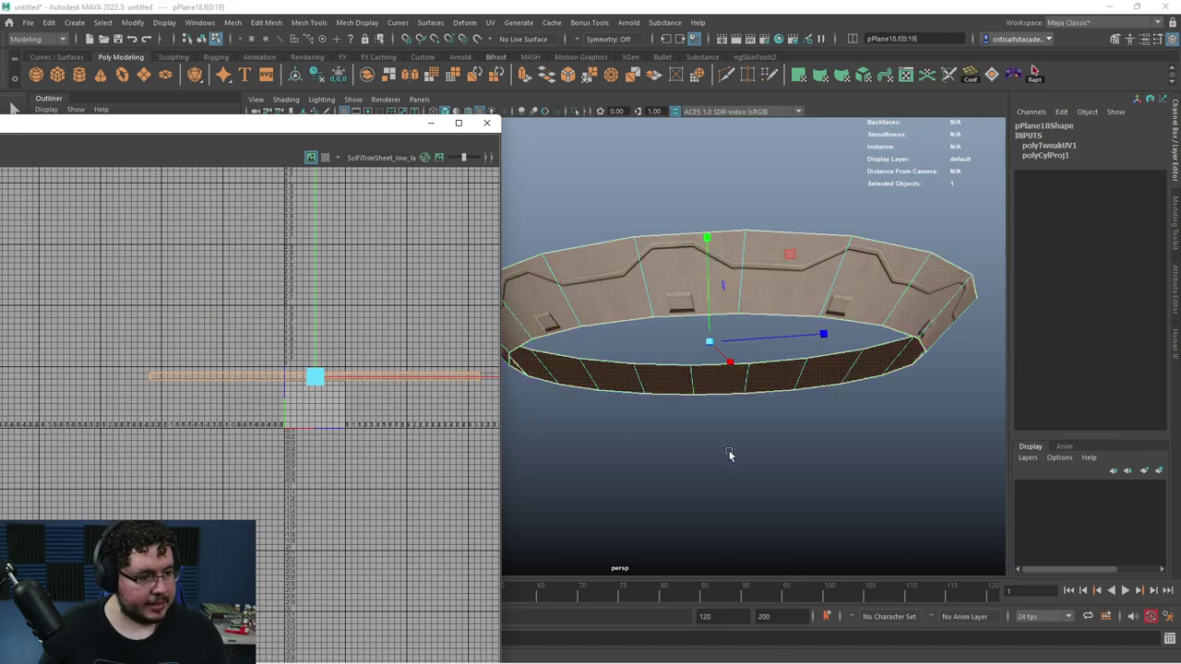
{"action": "left_click", "coordinate": [730, 456]}
{"action": "scroll", "coordinate": [728, 282], "scroll_direction": "up", "scroll_amount": 3}
{"action": "right_click_drag", "start_coordinate": [728, 282], "coordinate": [776, 142]}
{"action": "scroll", "coordinate": [769, 293], "scroll_direction": "down", "scroll_amount": 3}
{"action": "right_click_drag", "start_coordinate": [769, 293], "coordinate": [843, 211]}
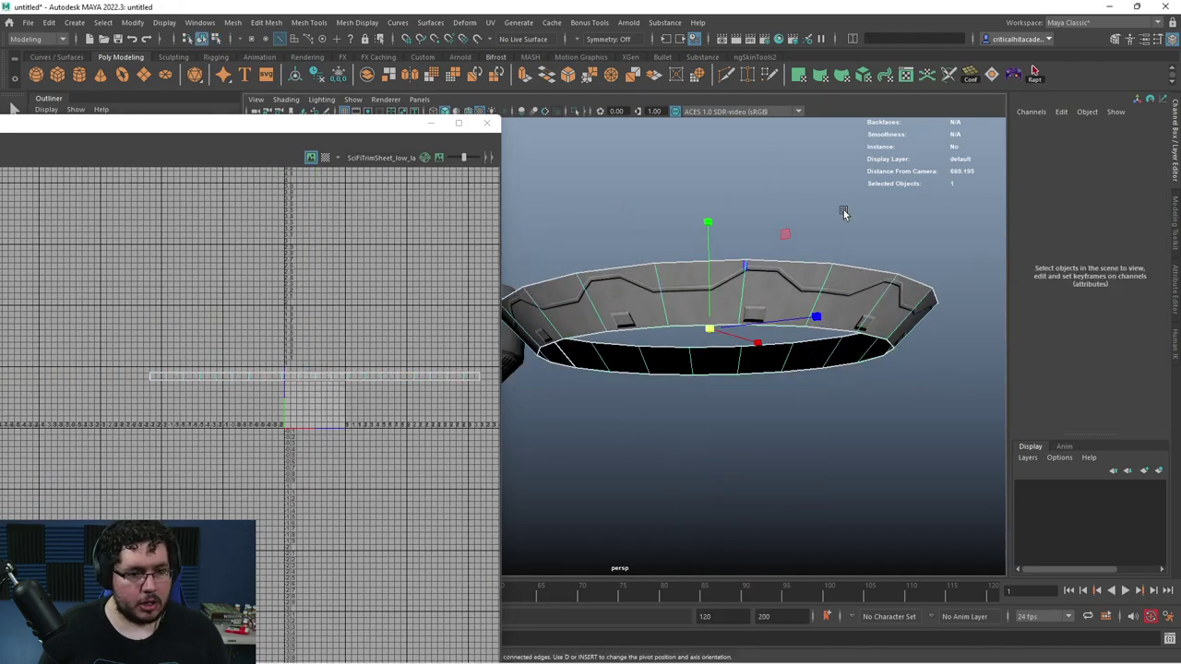
{"action": "left_click", "coordinate": [843, 210]}
- Examine the retextured flared ring beside the assembled cylinder, close up and from several angles
{"action": "scroll", "coordinate": [715, 310], "scroll_direction": "down", "scroll_amount": 3}
{"action": "scroll", "coordinate": [716, 312], "scroll_direction": "up", "scroll_amount": 4}
{"action": "mouse_move", "coordinate": [716, 311]}
{"action": "left_mouse_down", "text": "alt"}
{"action": "mouse_move", "coordinate": [659, 315]}
{"action": "mouse_move", "coordinate": [702, 278]}
{"action": "mouse_move", "coordinate": [694, 314]}
{"action": "left_mouse_up", "text": "alt"}
{"action": "scroll", "coordinate": [713, 298], "scroll_direction": "up", "scroll_amount": 3}
{"action": "scroll", "coordinate": [702, 278], "scroll_direction": "down", "scroll_amount": 3}
{"action": "scroll", "coordinate": [694, 315], "scroll_direction": "up", "scroll_amount": 8}
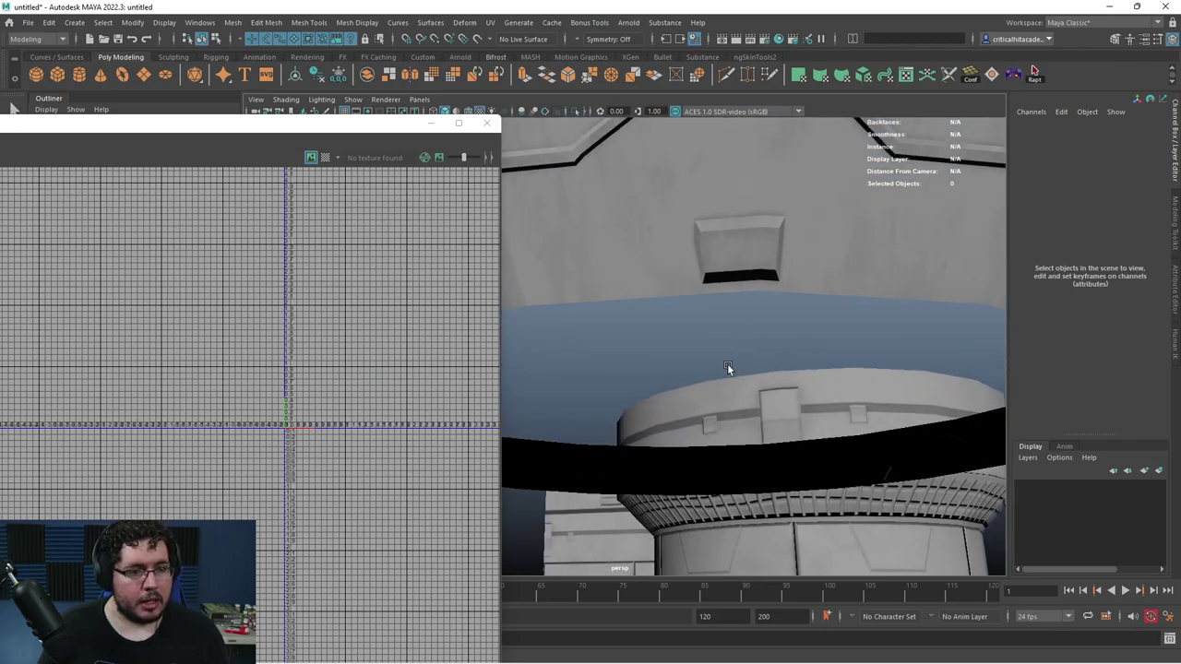
{"action": "scroll", "coordinate": [695, 266], "scroll_direction": "down", "scroll_amount": 5}
{"action": "left_click", "coordinate": [554, 282]}
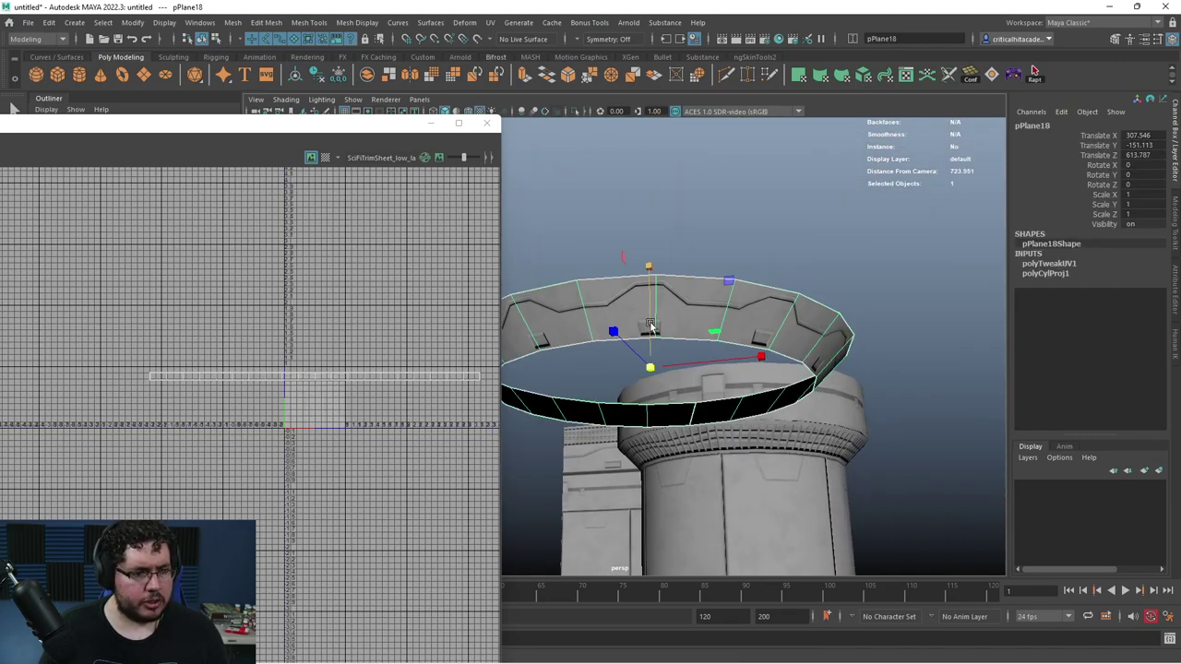
{"action": "left_click_drag", "start_coordinate": [604, 292], "coordinate": [710, 245], "text": "alt"}
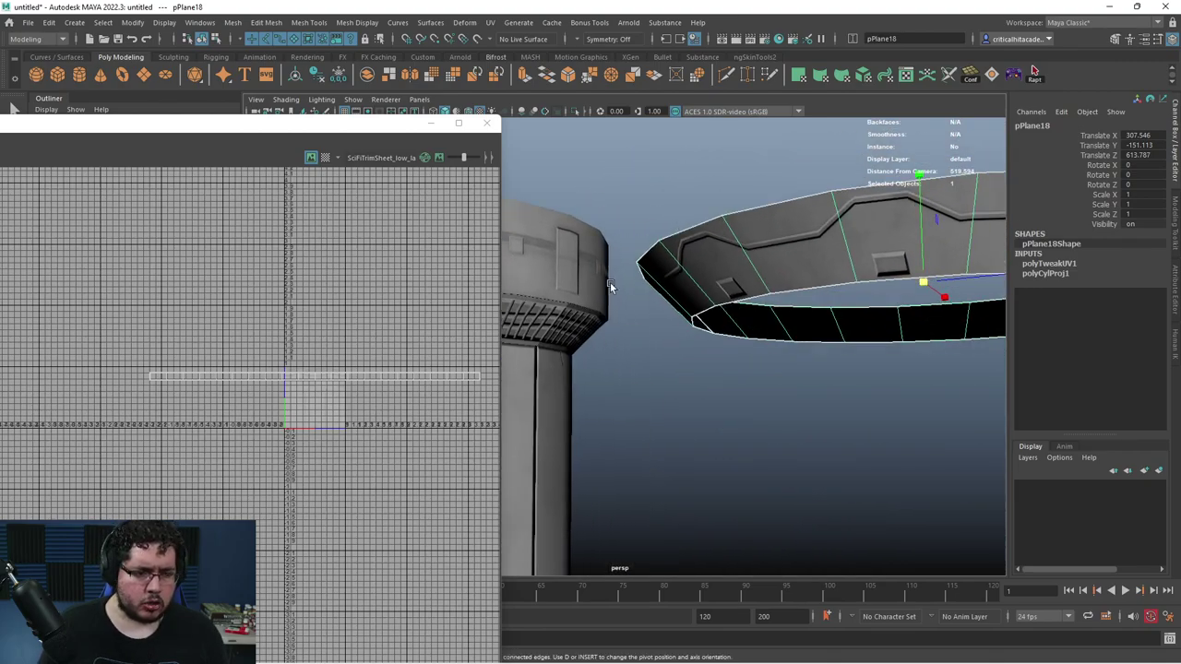
{"action": "left_click_drag", "start_coordinate": [605, 339], "coordinate": [696, 340], "text": "alt"}
{"action": "scroll", "coordinate": [697, 340], "scroll_direction": "down", "scroll_amount": 5}
{"action": "left_click_drag", "start_coordinate": [848, 298], "coordinate": [716, 354], "text": "alt"}
{"action": "scroll", "coordinate": [725, 322], "scroll_direction": "down", "scroll_amount": 5}
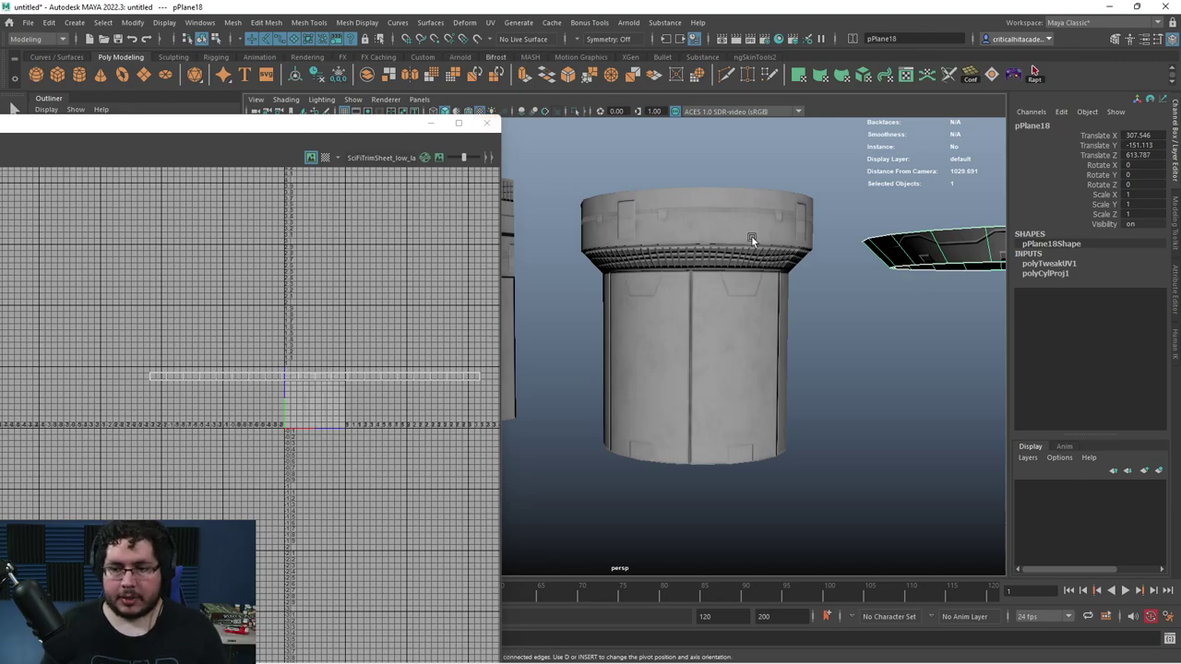
- Close the UV editor and examine the flat trim panel, assembled cylinder and retextured ring together from several angles
{"action": "left_click", "coordinate": [487, 125]}
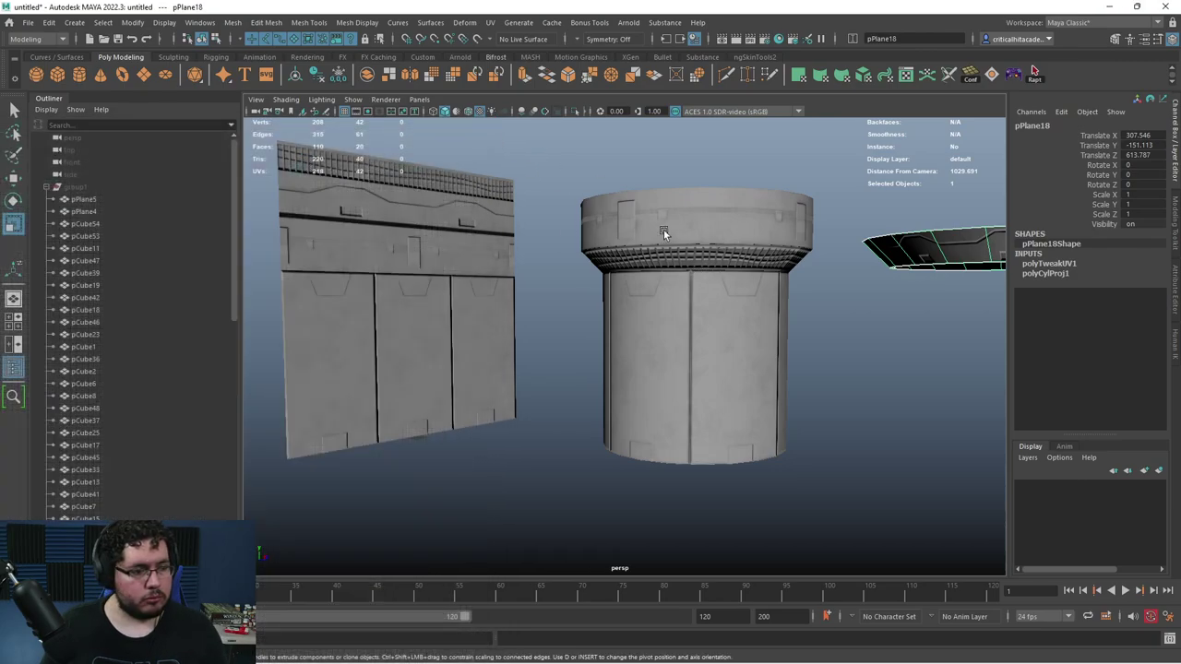
{"action": "left_click_drag", "start_coordinate": [664, 229], "coordinate": [624, 243], "text": "alt"}
{"action": "left_click_drag", "start_coordinate": [825, 273], "coordinate": [759, 281], "text": "alt"}
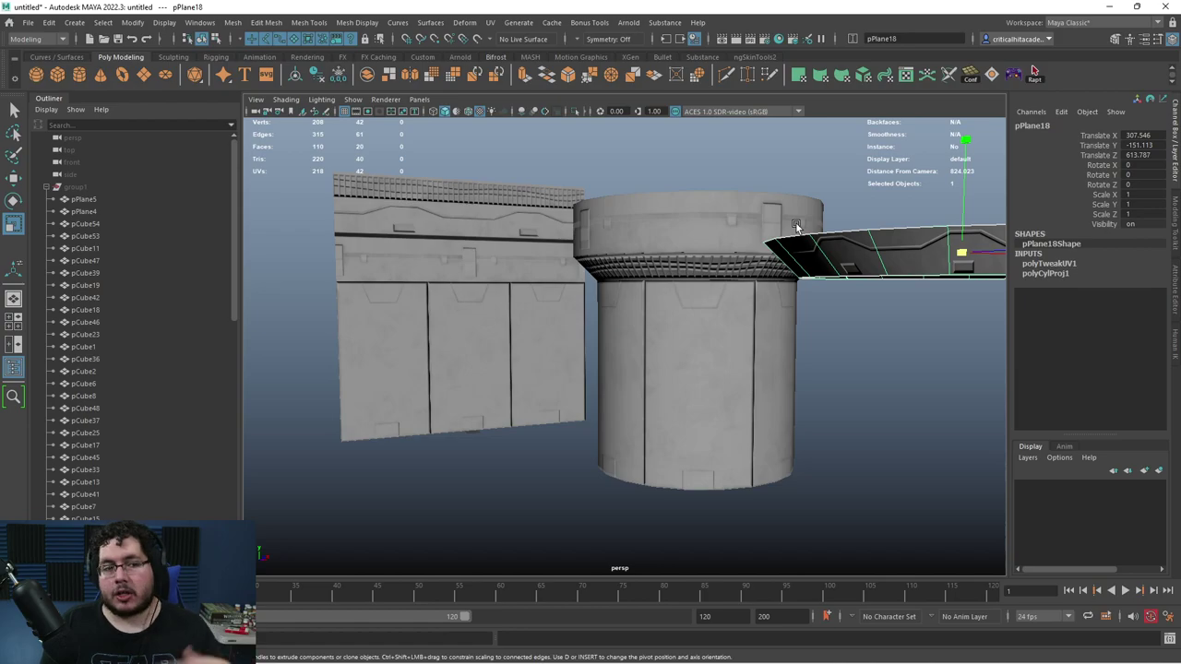
{"action": "left_click", "coordinate": [865, 309]}
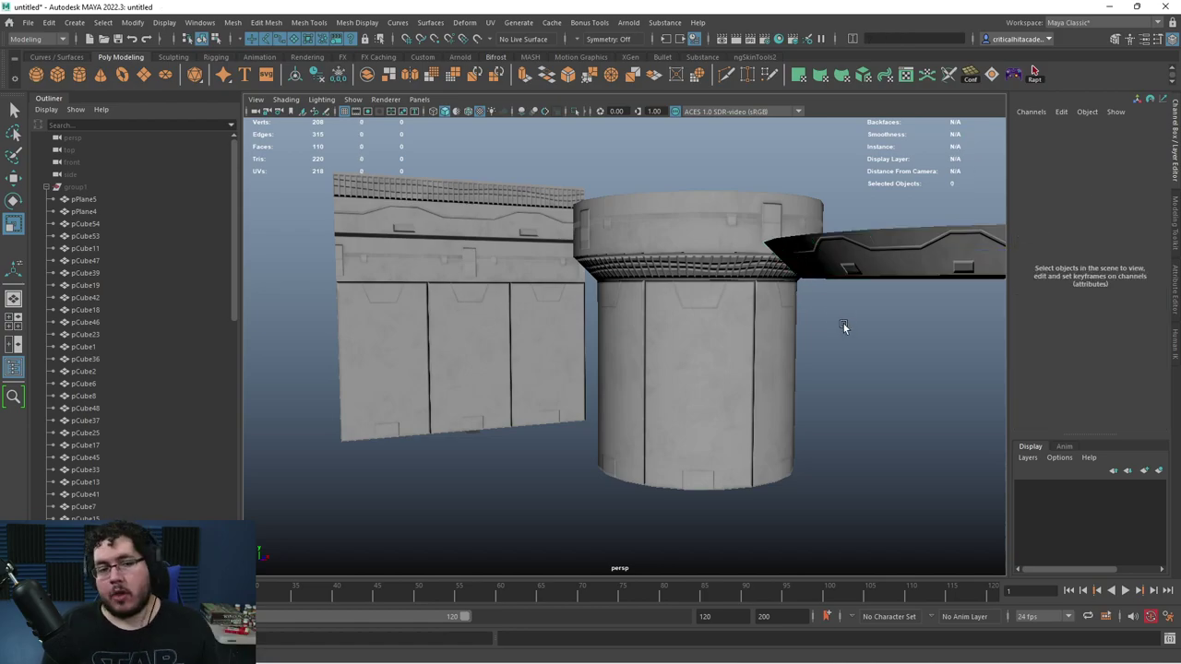
{"action": "left_click_drag", "start_coordinate": [843, 324], "coordinate": [718, 240], "text": "alt"}
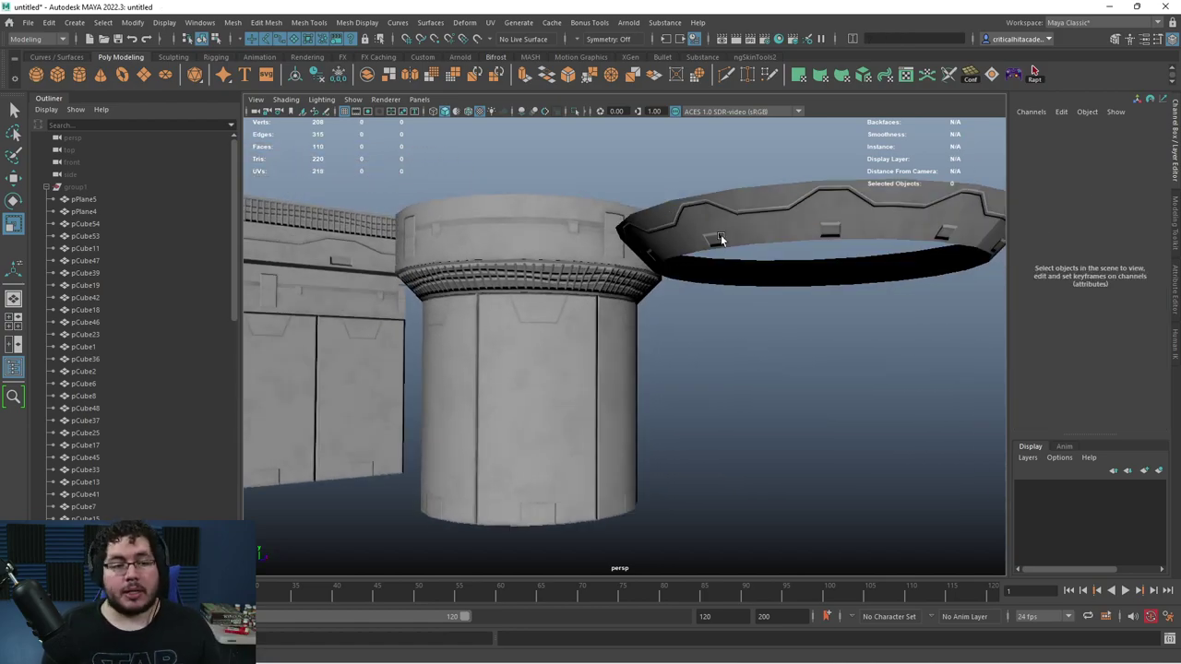
{"action": "left_click", "coordinate": [720, 242]}
{"action": "left_click_drag", "start_coordinate": [730, 286], "coordinate": [700, 244], "text": "alt"}
{"action": "left_click", "coordinate": [799, 289]}
{"action": "left_click_drag", "start_coordinate": [799, 290], "coordinate": [576, 254], "text": "alt"}
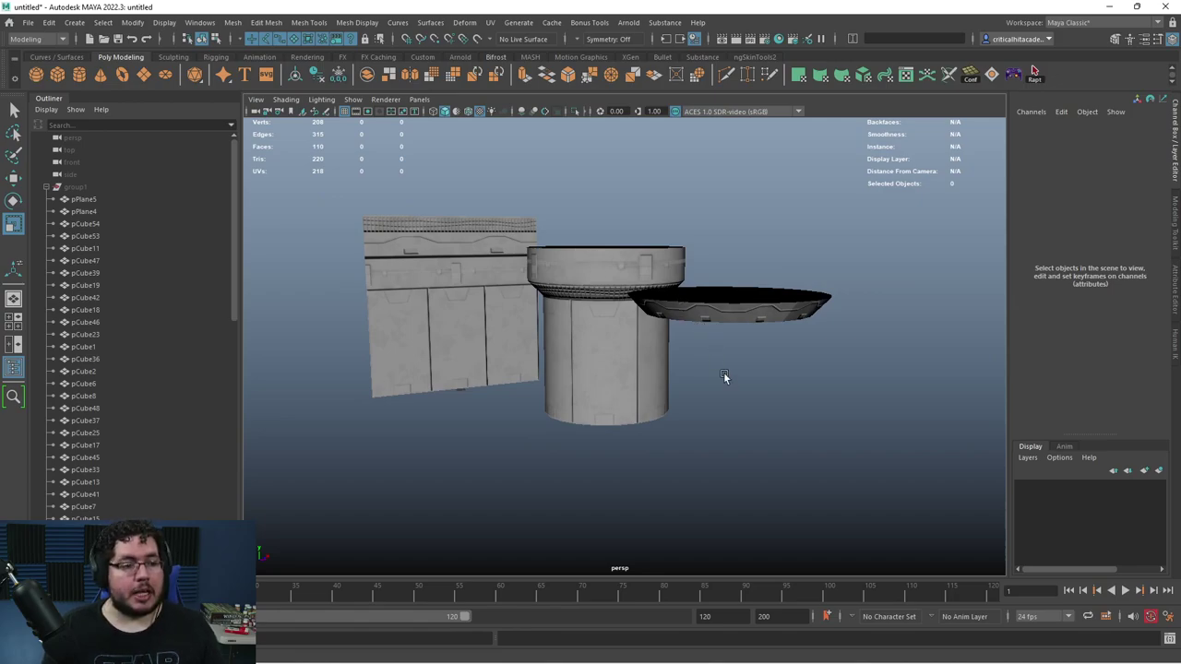
{"action": "left_click_drag", "start_coordinate": [723, 372], "coordinate": [679, 356], "text": "alt"}
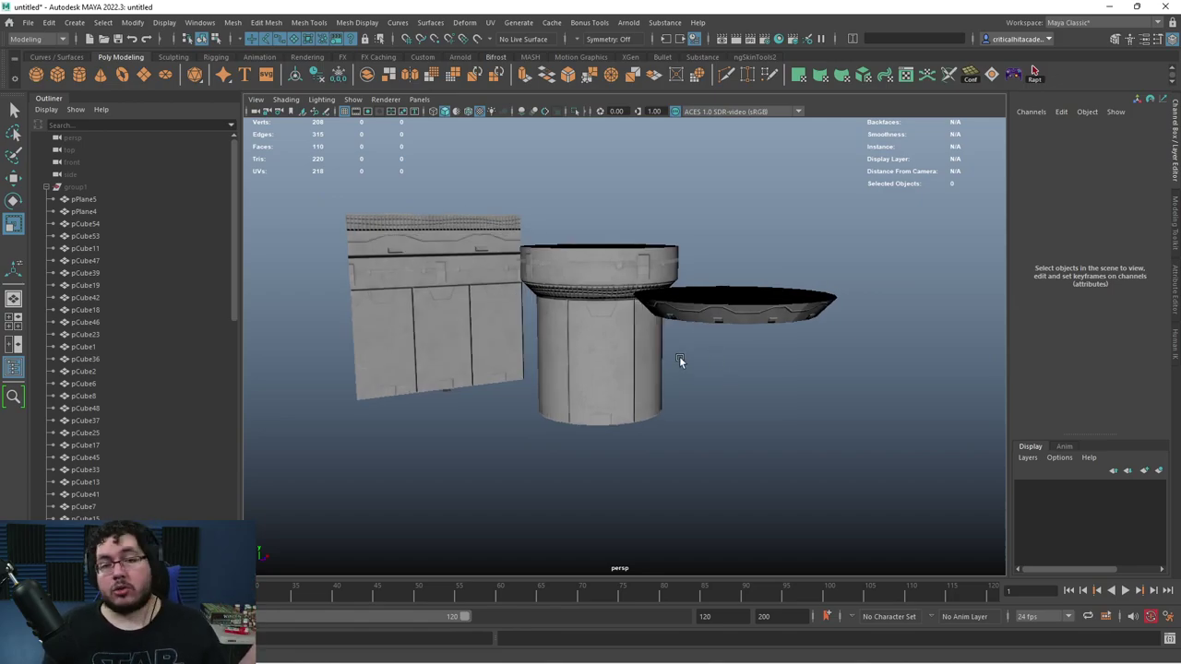